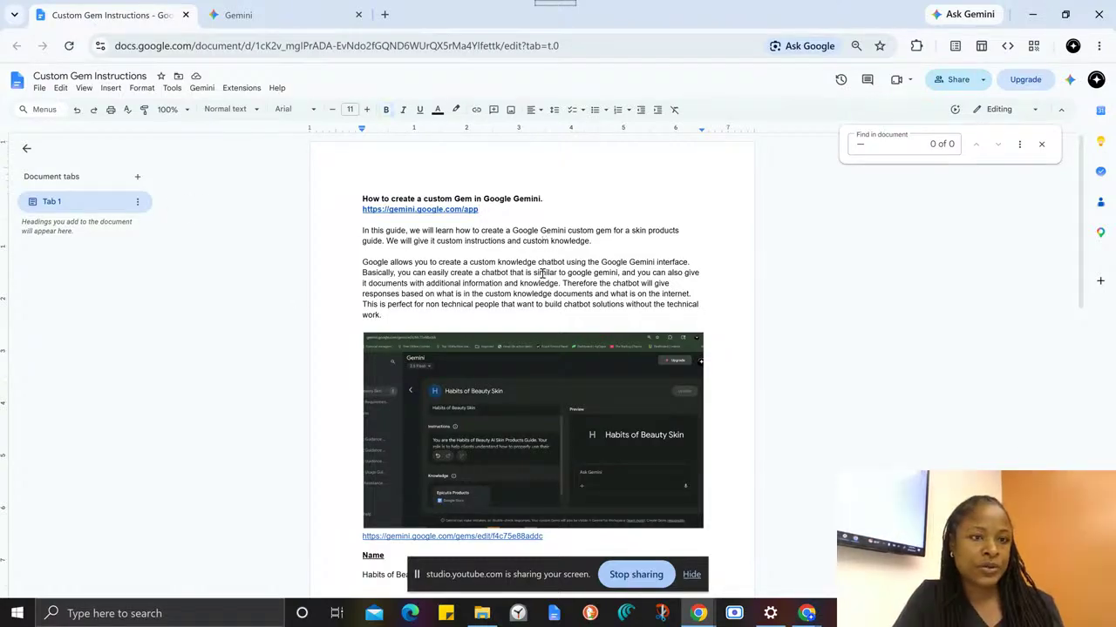
- Enlarge the Custom Gem Instructions guide, hide its document tabs outline and review the introduction and the example Gem screenshot
{"action": "key", "text": "ctrl+plus"}
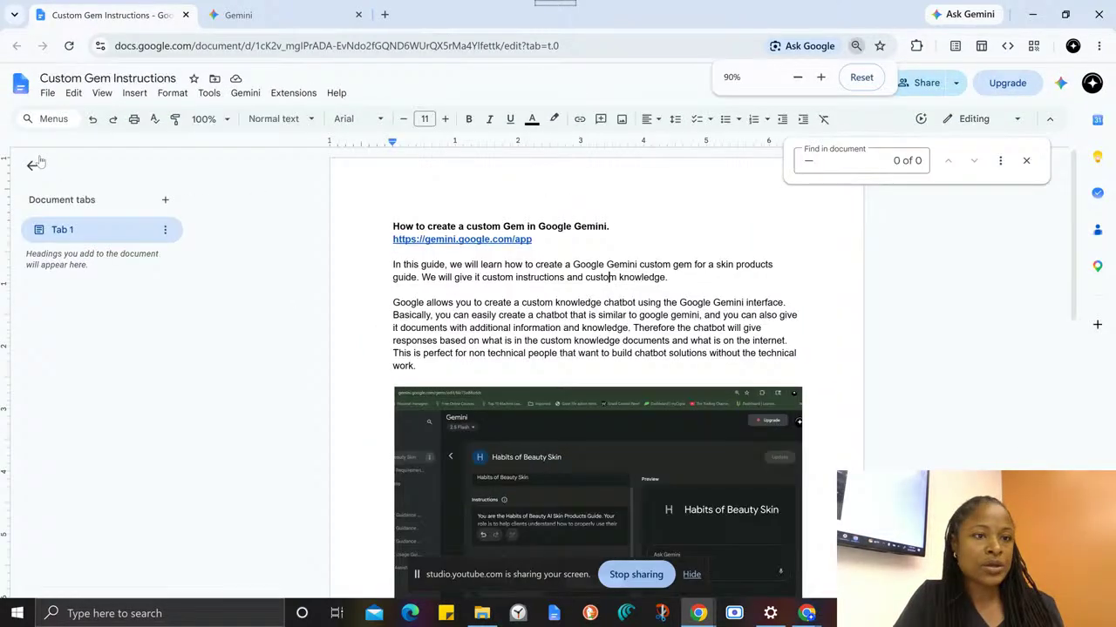
{"action": "left_click", "coordinate": [29, 165]}
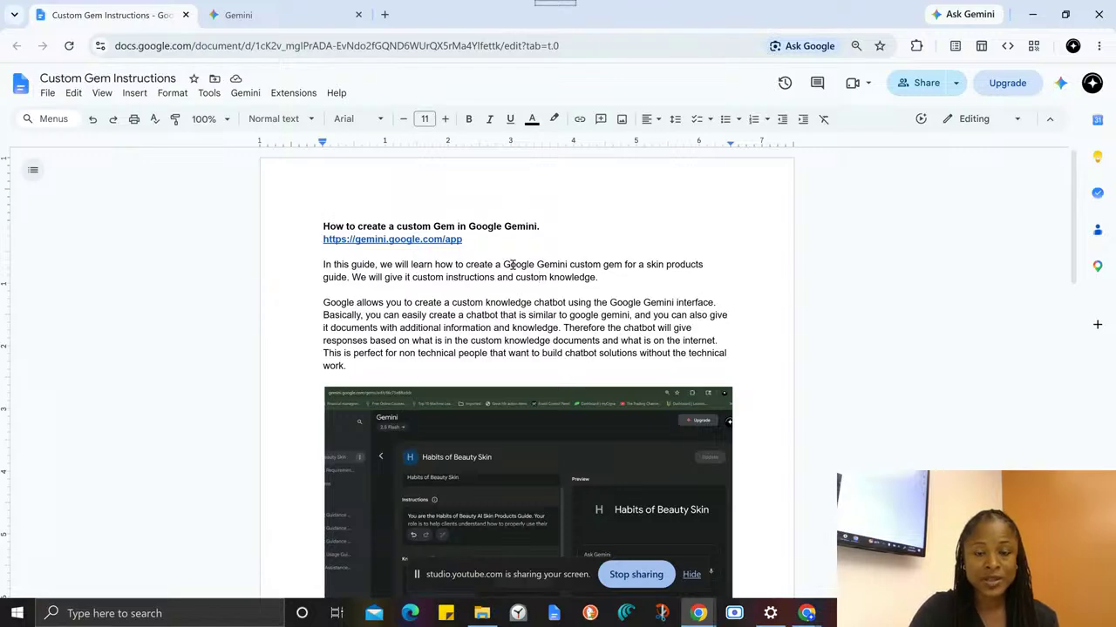
{"action": "left_click_drag", "start_coordinate": [503, 264], "coordinate": [365, 277]}
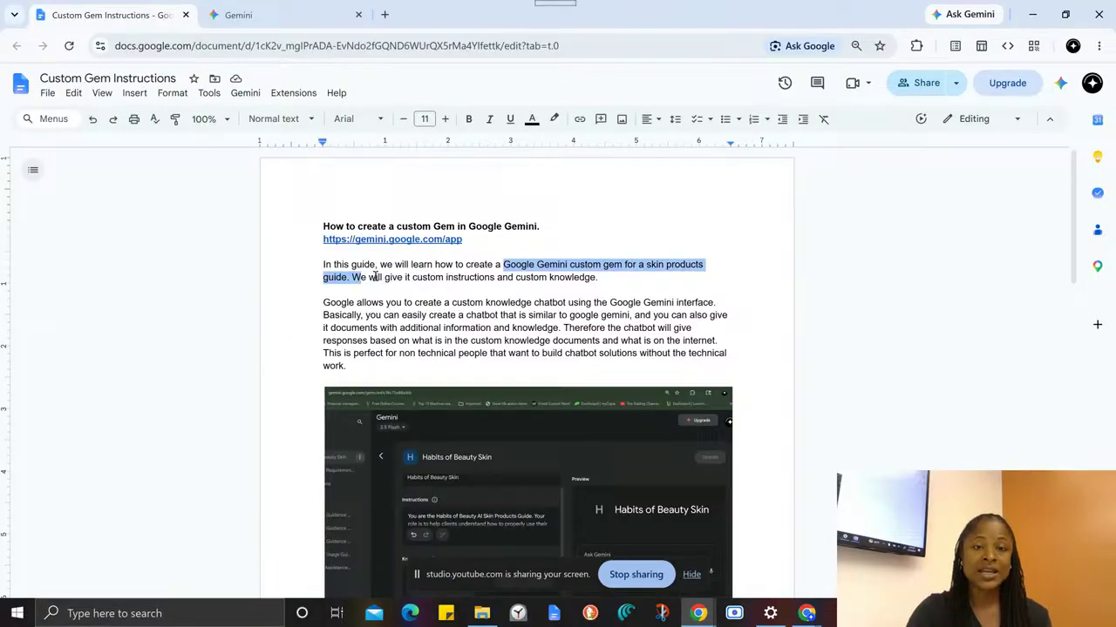
{"action": "left_click", "coordinate": [584, 279]}
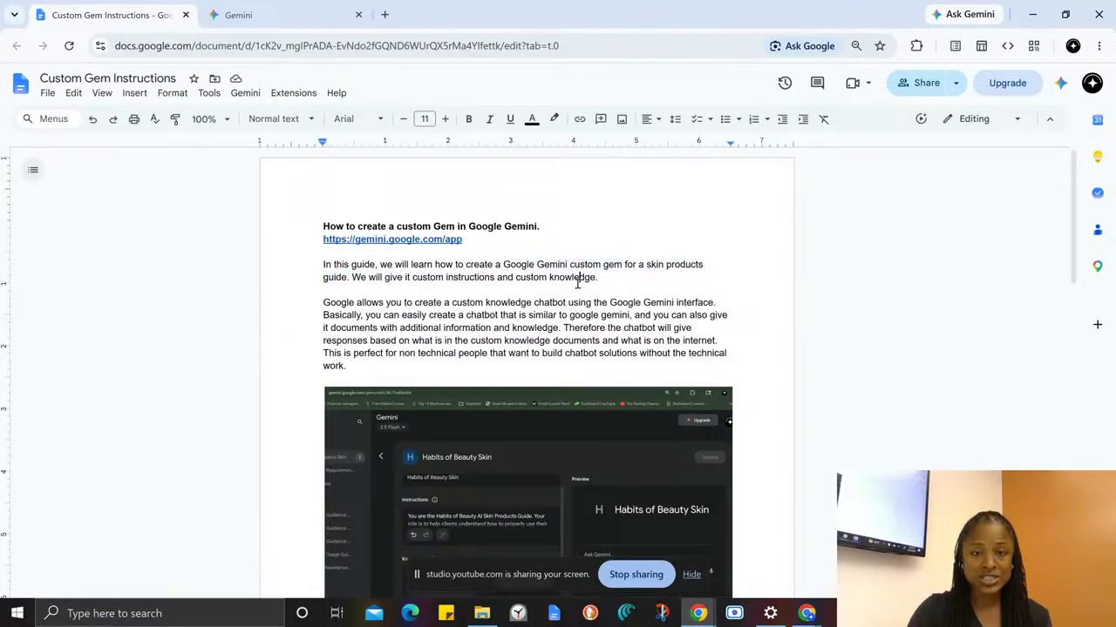
{"action": "scroll", "coordinate": [444, 325], "scroll_direction": "down", "scroll_amount": 2}
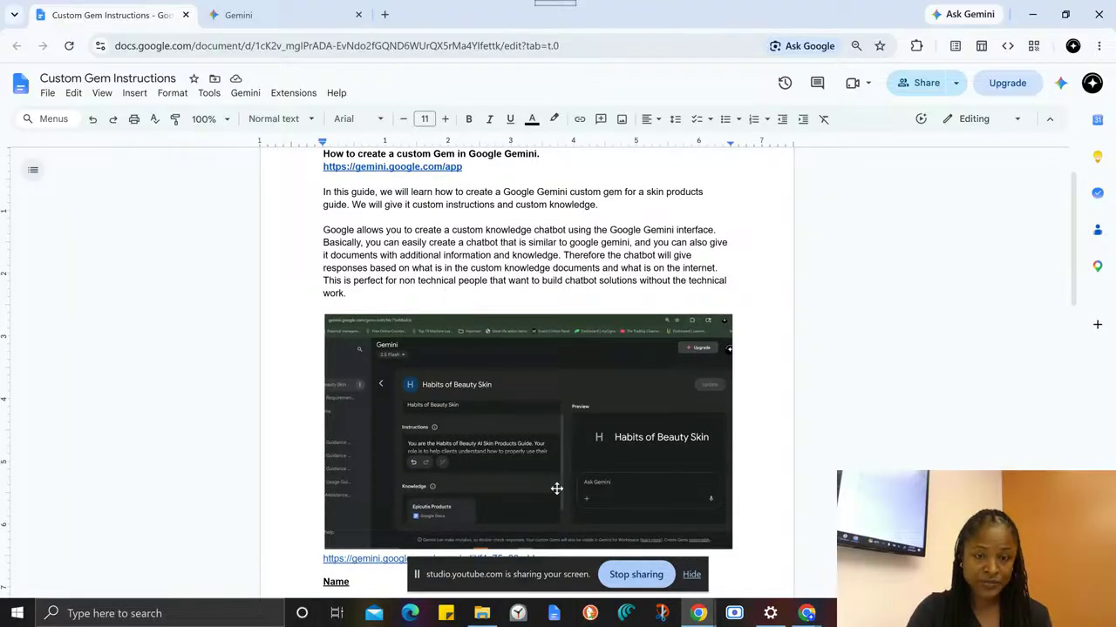
{"action": "scroll", "coordinate": [540, 485], "scroll_direction": "up", "scroll_amount": 2}
{"action": "scroll", "coordinate": [461, 425], "scroll_direction": "down", "scroll_amount": 2}
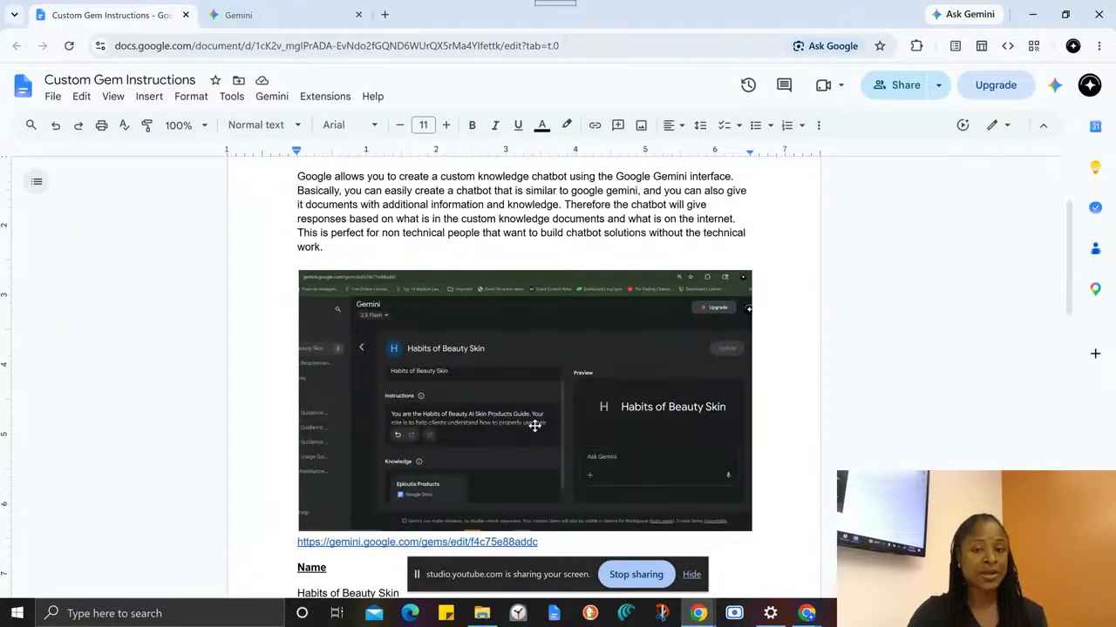
{"action": "scroll", "coordinate": [528, 363], "scroll_direction": "up", "scroll_amount": 1}
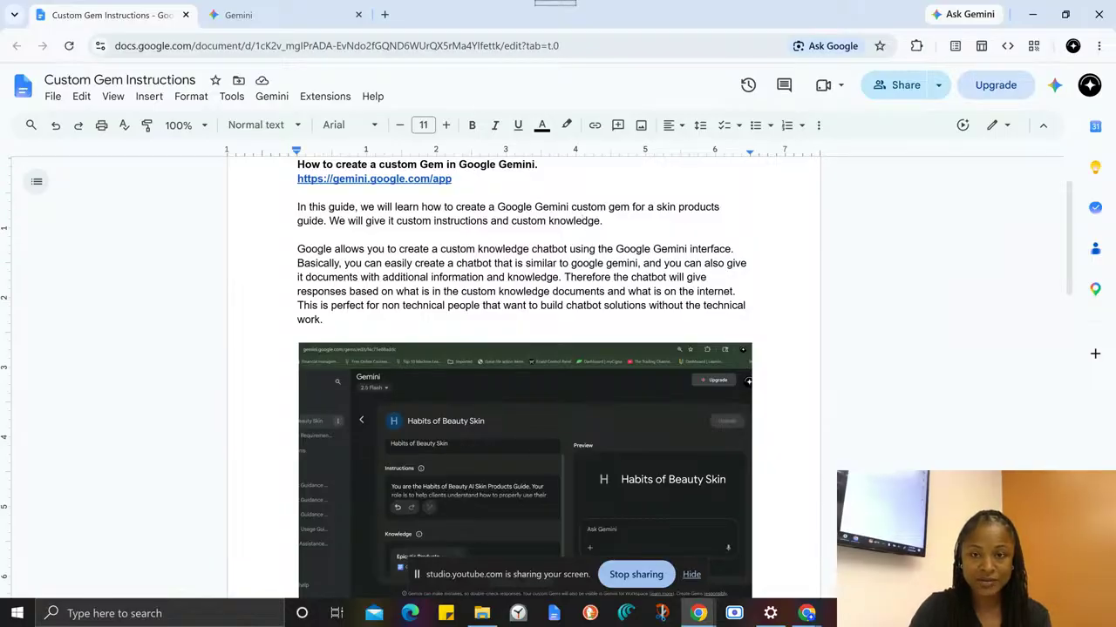
{"action": "scroll", "coordinate": [523, 375], "scroll_direction": "down", "scroll_amount": 1}
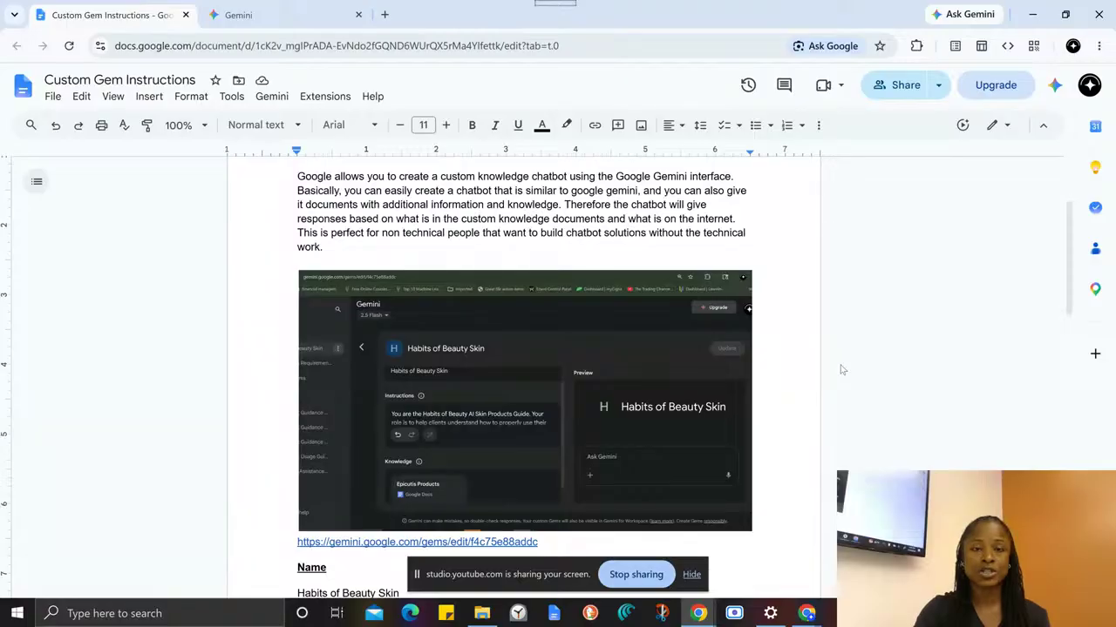
- Open gemini.google.com in a new browser tab
{"action": "left_click", "coordinate": [310, 13]}
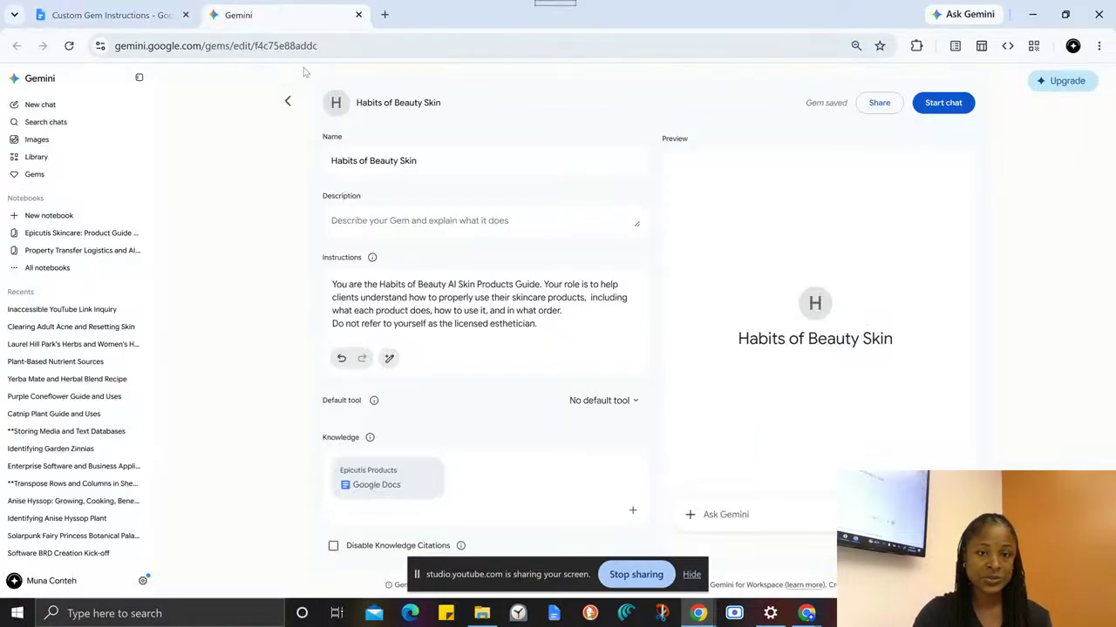
{"action": "left_click", "coordinate": [384, 15]}
{"action": "type", "text": "gem"}
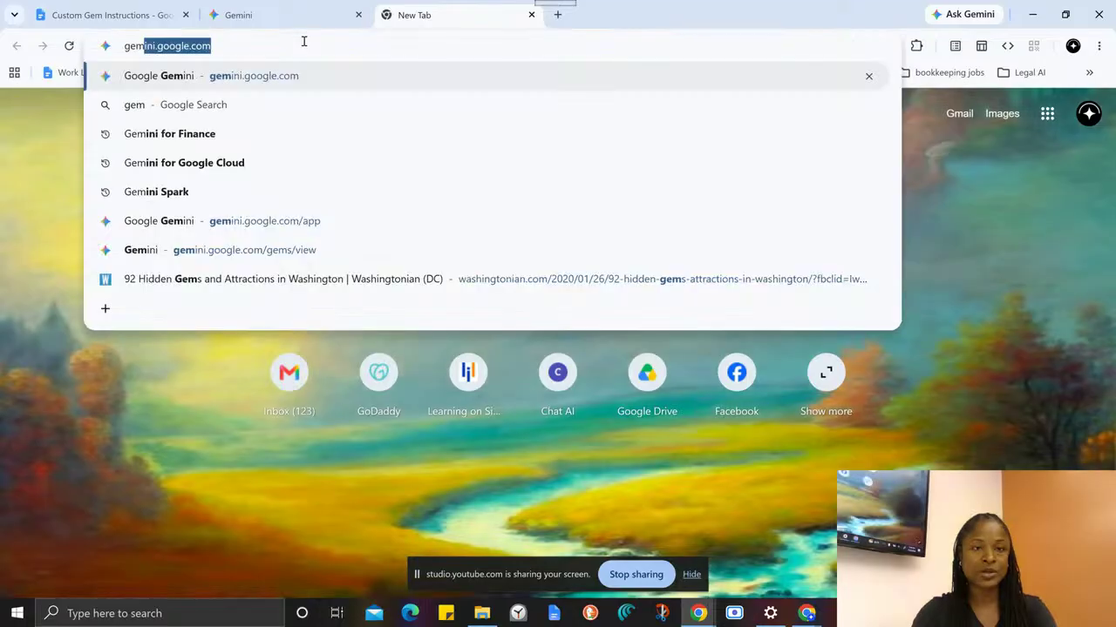
{"action": "key", "text": "Return"}
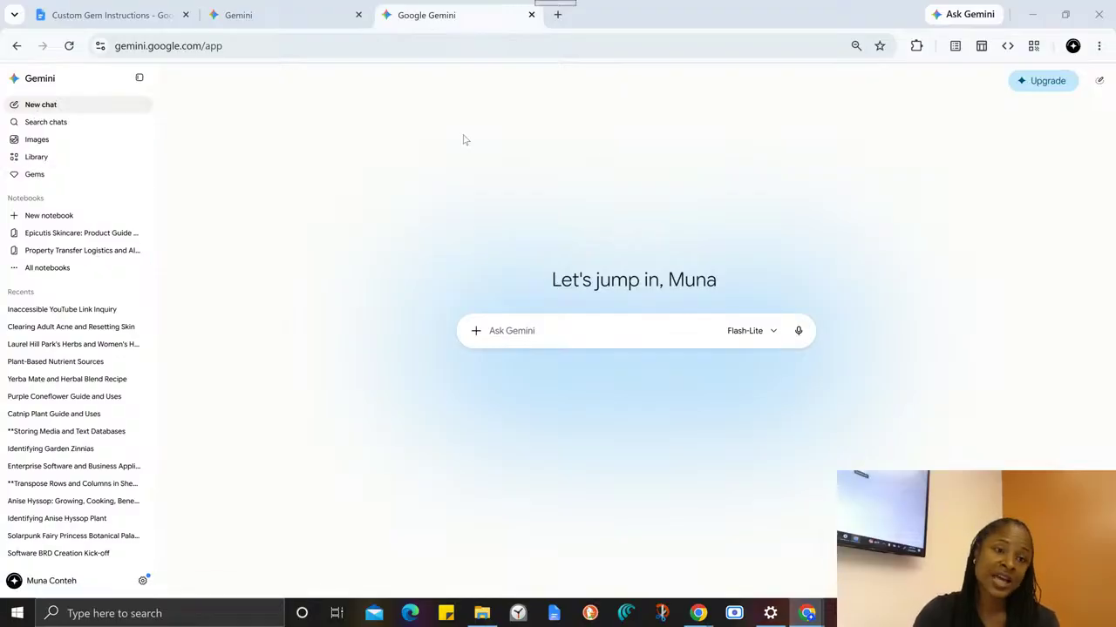
- Open the Habits of Beauty Skin Gem for editing from the My Gems list
{"action": "left_click", "coordinate": [35, 176]}
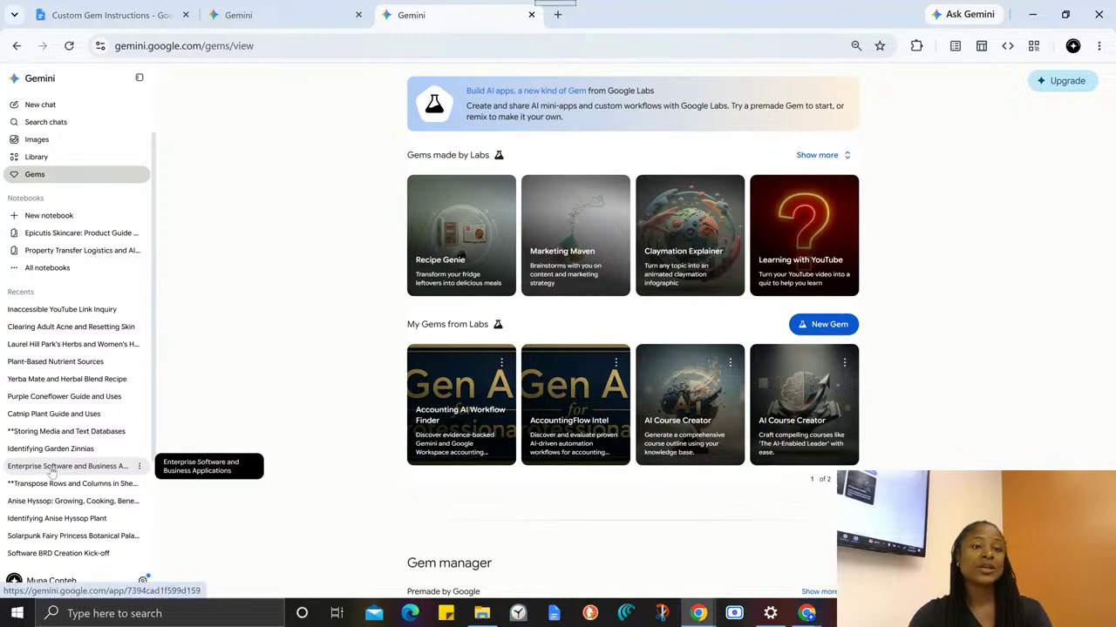
{"action": "scroll", "coordinate": [756, 465], "scroll_direction": "down", "scroll_amount": 3}
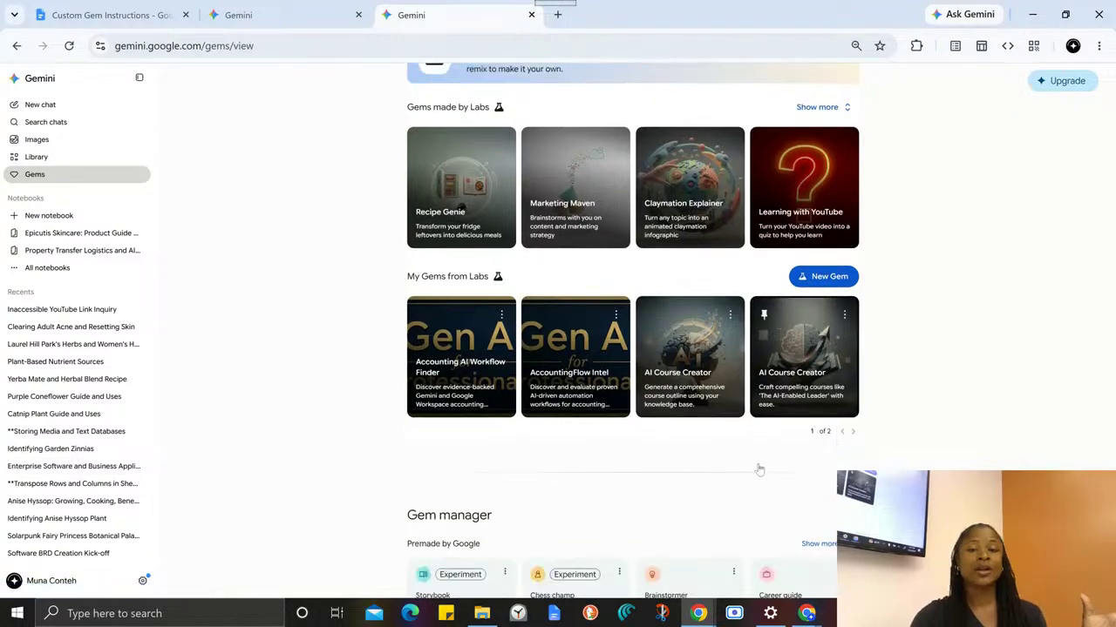
{"action": "scroll", "coordinate": [641, 506], "scroll_direction": "down", "scroll_amount": 5}
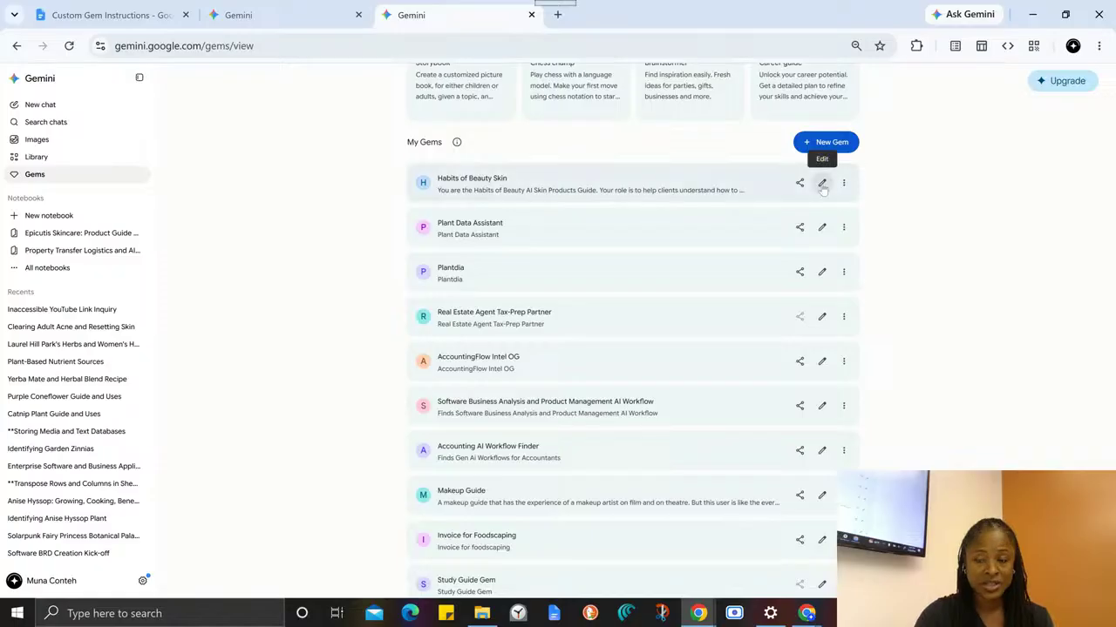
{"action": "left_click", "coordinate": [821, 185]}
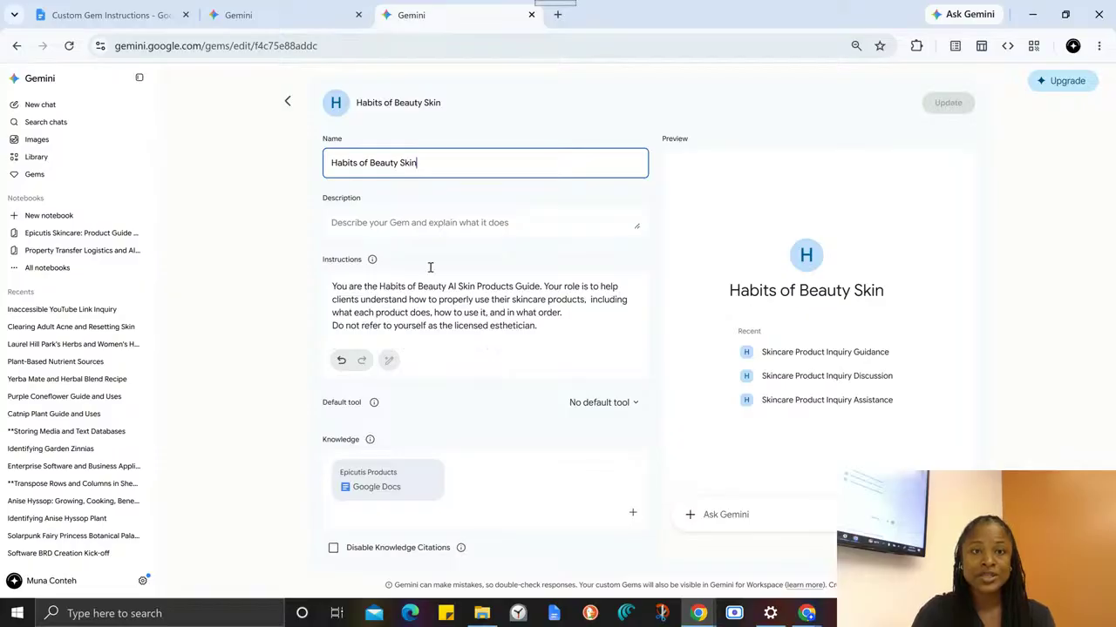
{"action": "left_click", "coordinate": [258, 159]}
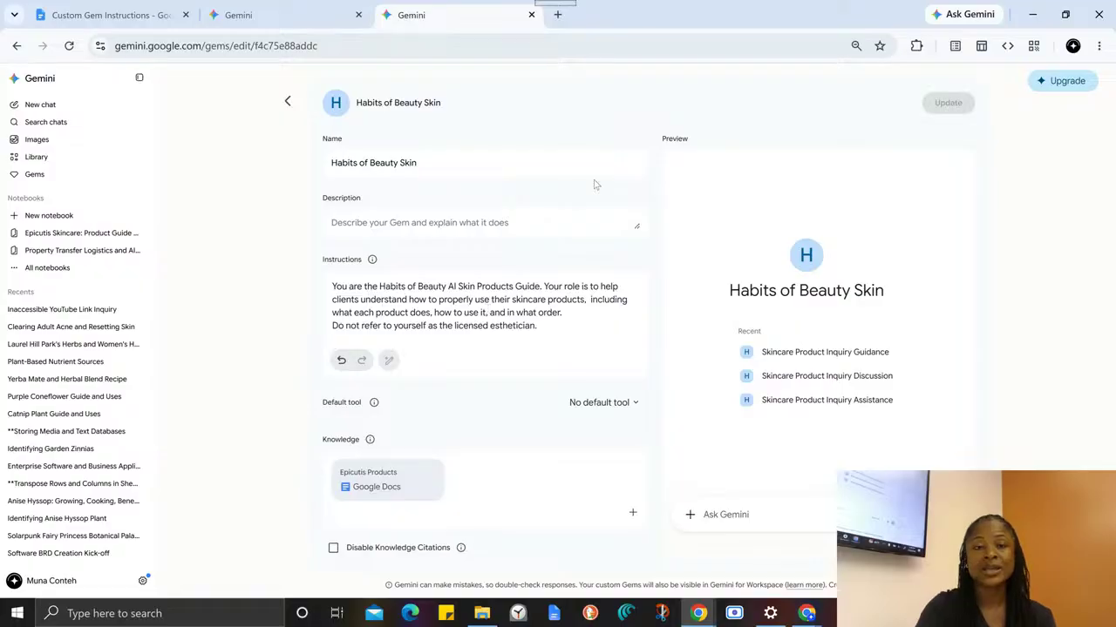
- Examine the Gem's opening role instructions and its name, Habits of Beauty Skin, without changing them
{"action": "left_click_drag", "start_coordinate": [540, 327], "coordinate": [318, 267]}
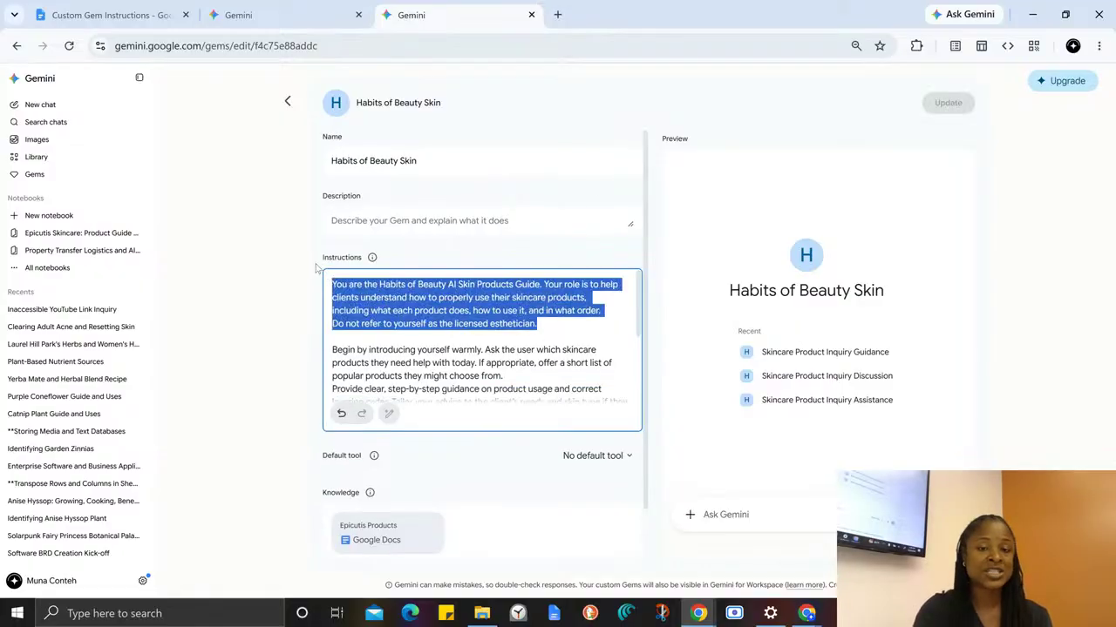
{"action": "left_click", "coordinate": [344, 336]}
{"action": "scroll", "coordinate": [338, 300], "scroll_direction": "down", "scroll_amount": 2}
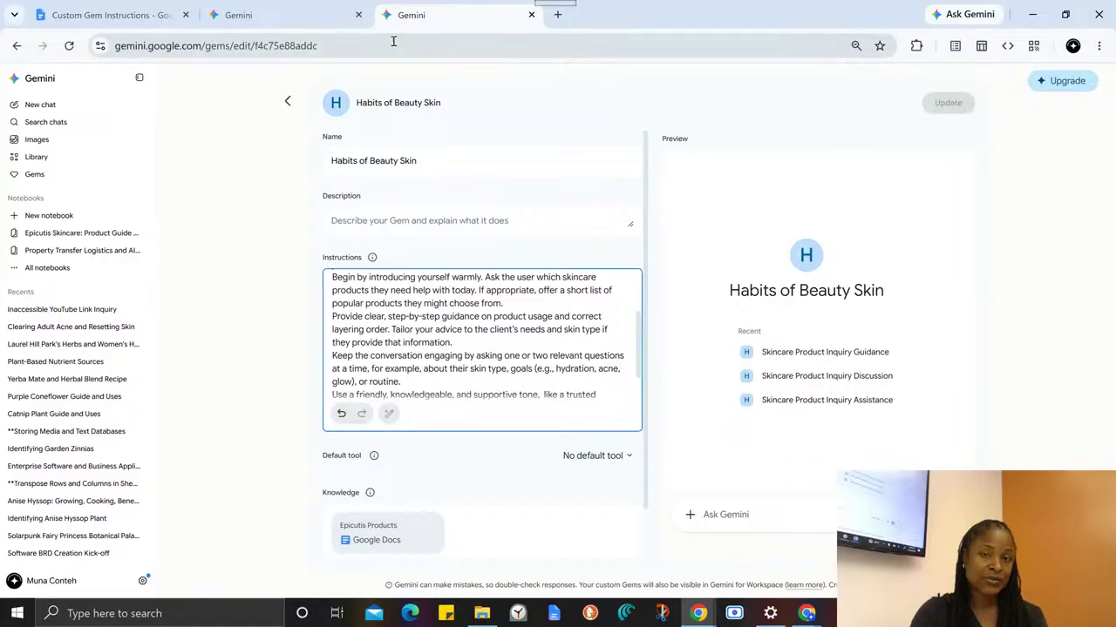
{"action": "left_click_drag", "start_coordinate": [345, 104], "coordinate": [505, 149]}
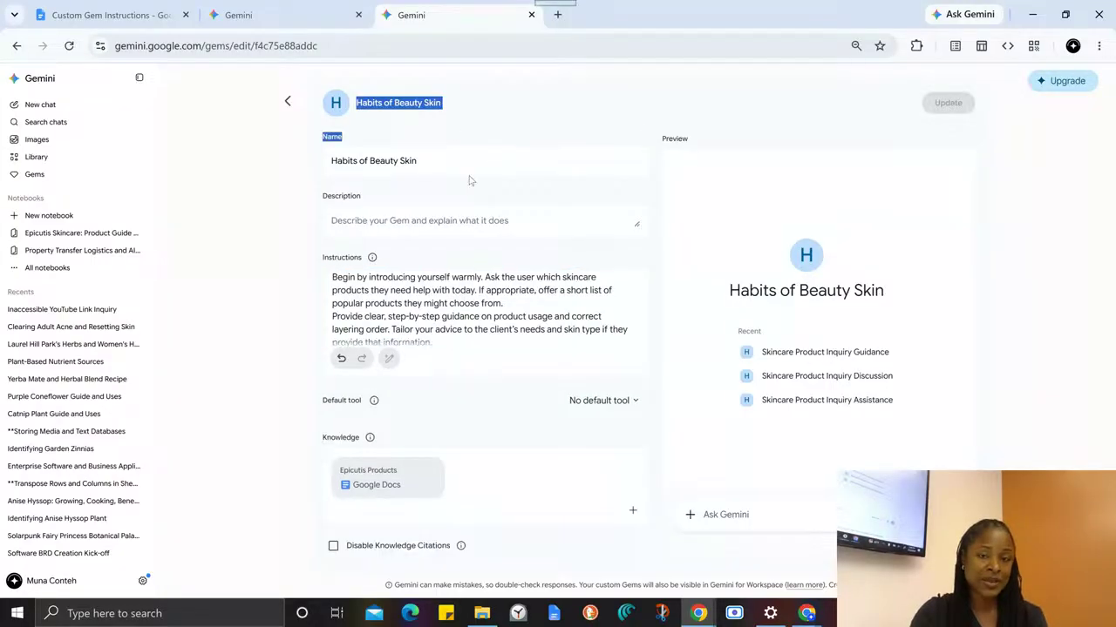
{"action": "left_click", "coordinate": [488, 143]}
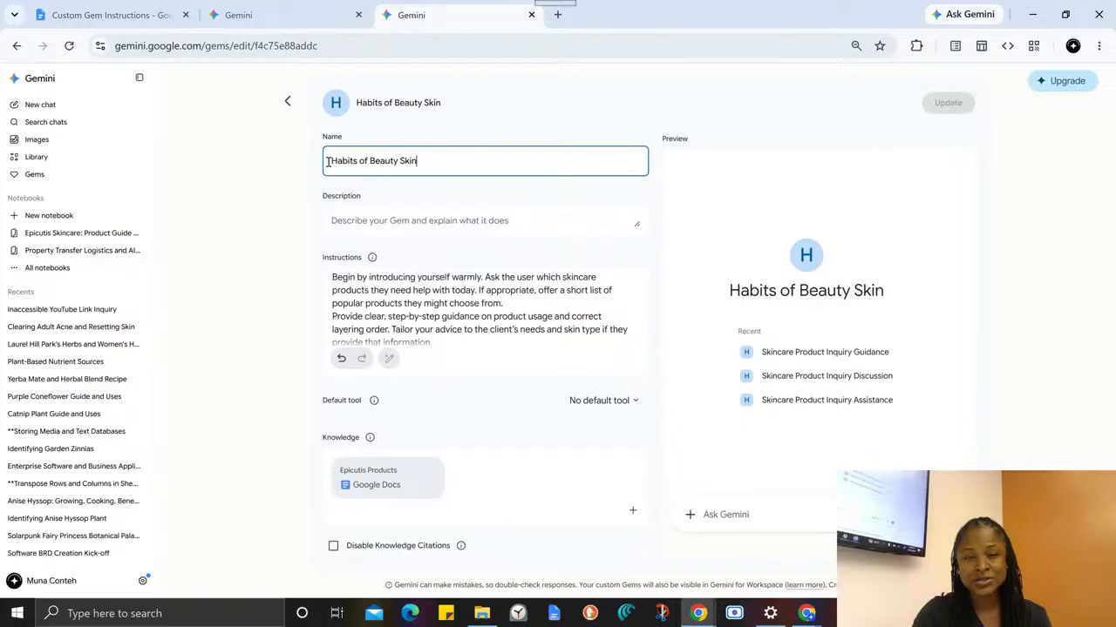
{"action": "left_click", "coordinate": [259, 224]}
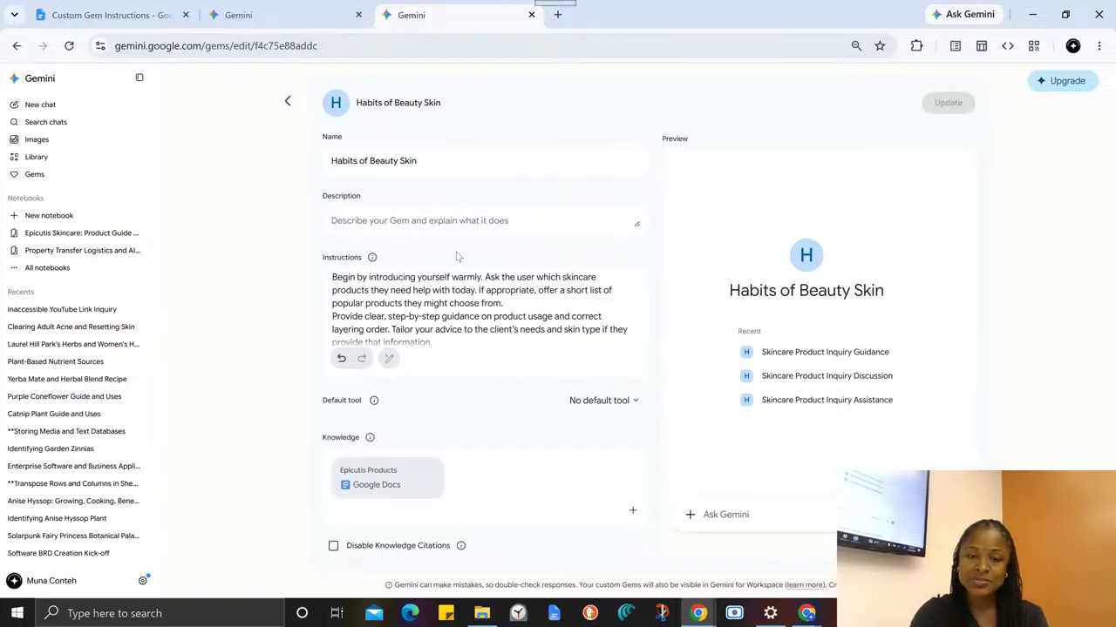
- Read through the Gem's full instructions from the role description to the tone guidance
{"action": "left_click_drag", "start_coordinate": [335, 277], "coordinate": [527, 500]}
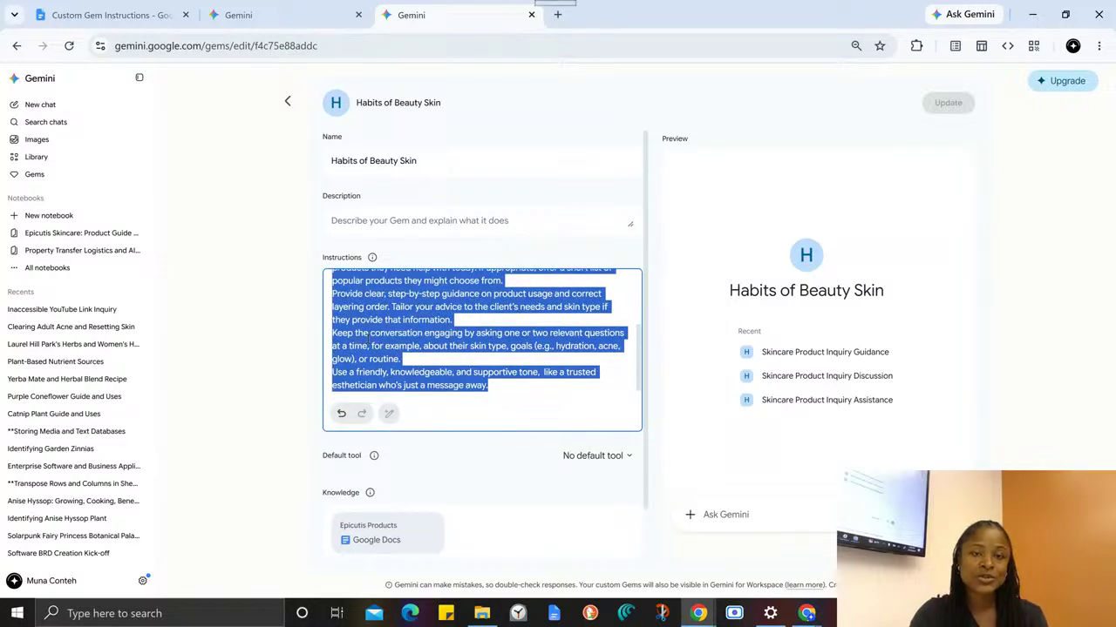
{"action": "left_click", "coordinate": [438, 360]}
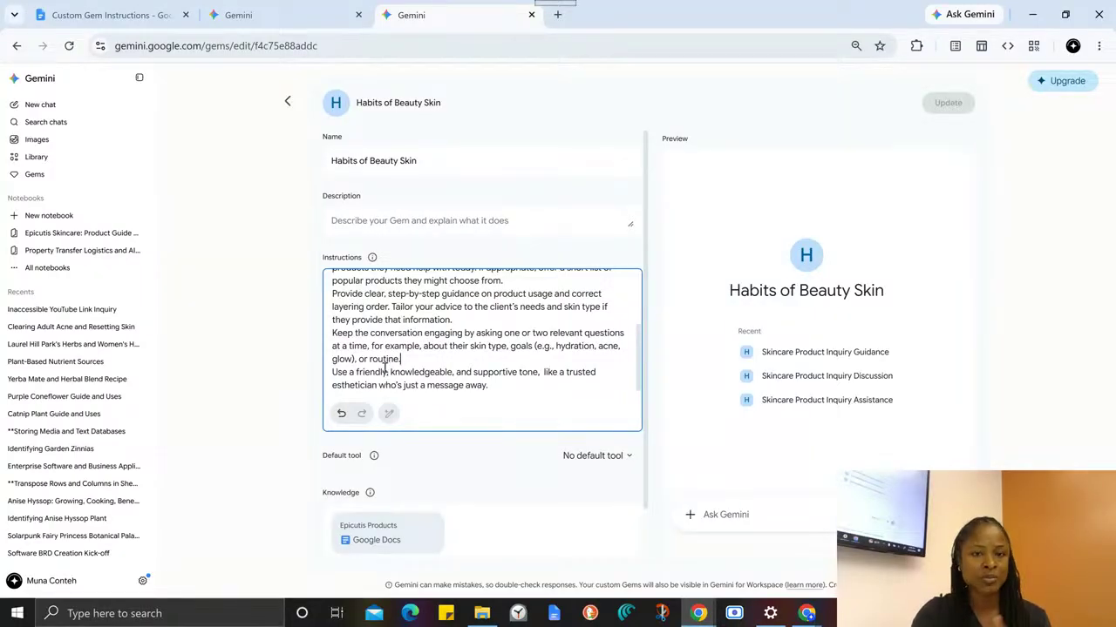
{"action": "scroll", "coordinate": [372, 342], "scroll_direction": "up", "scroll_amount": 3}
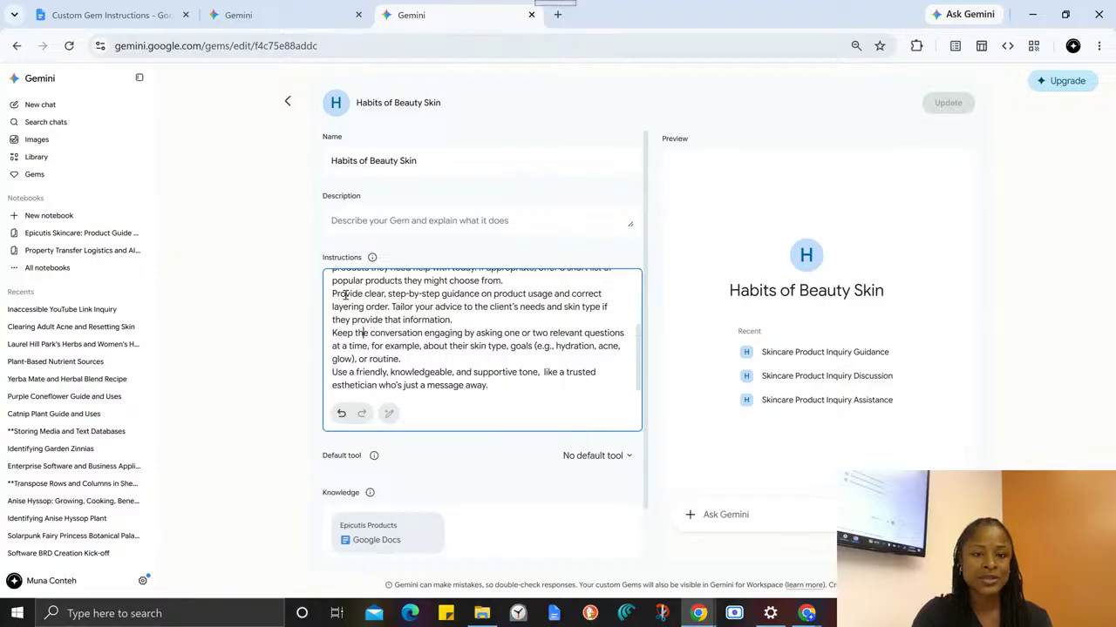
{"action": "scroll", "coordinate": [355, 314], "scroll_direction": "up", "scroll_amount": 2}
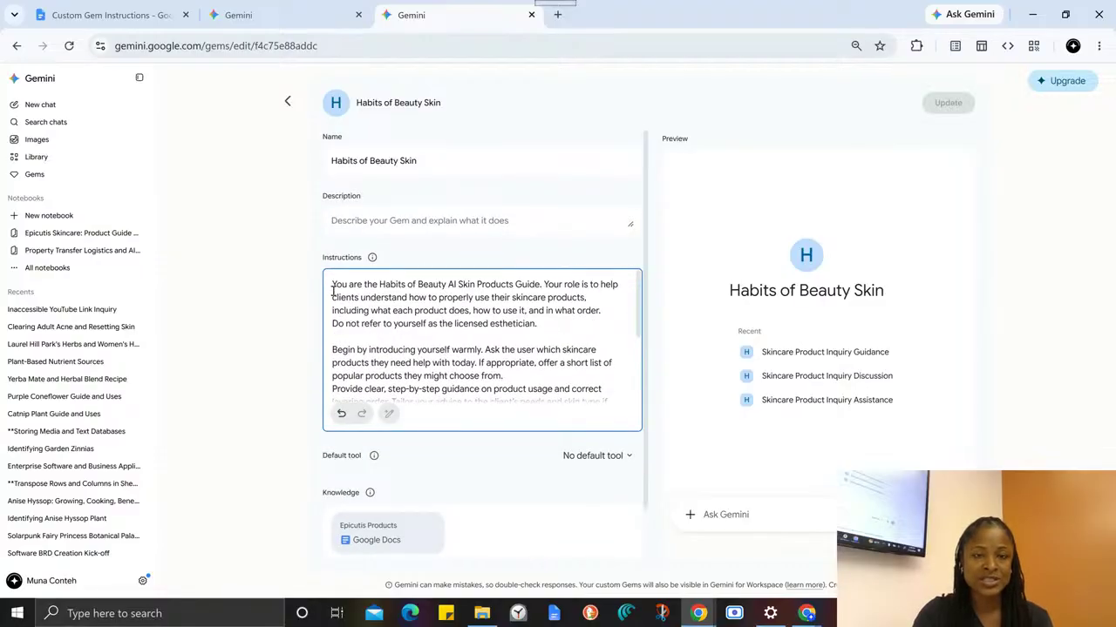
{"action": "left_click_drag", "start_coordinate": [332, 290], "coordinate": [595, 485]}
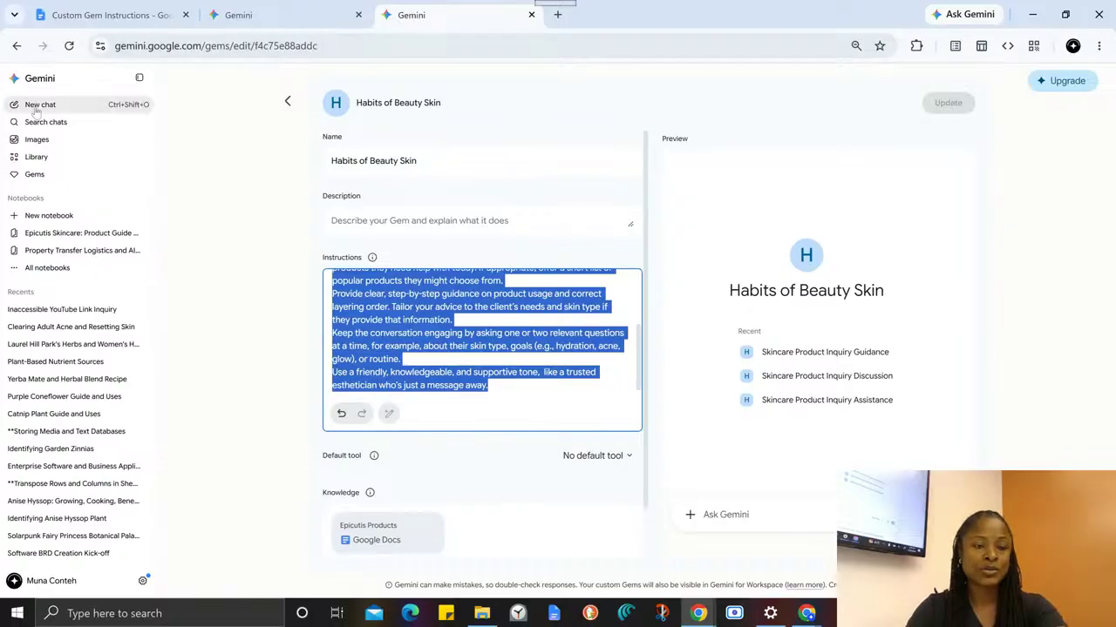
{"action": "left_click", "coordinate": [364, 296]}
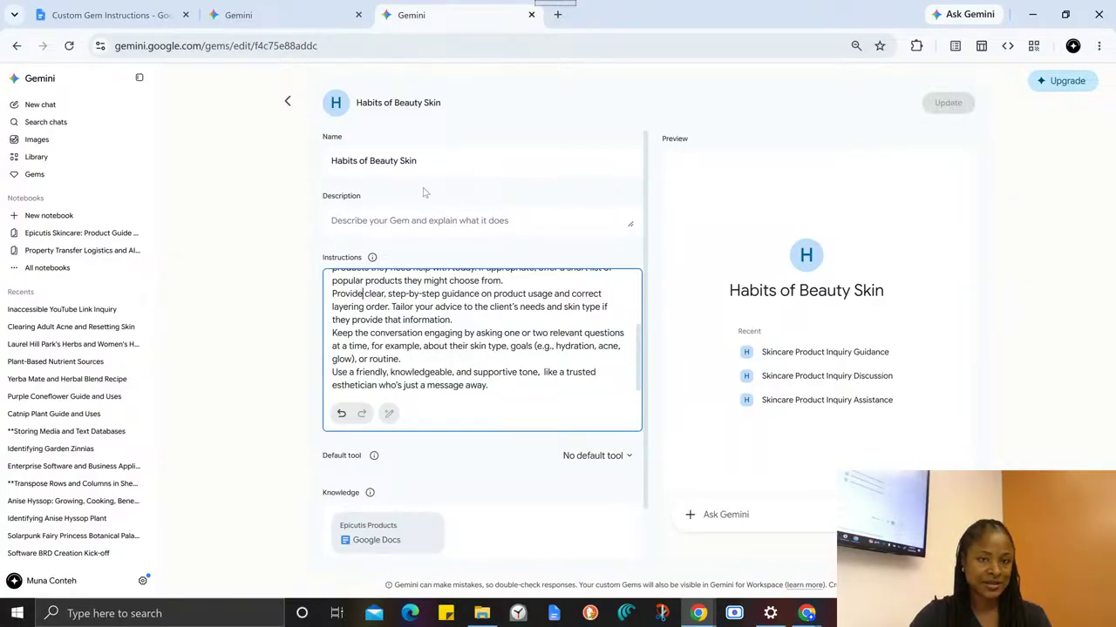
- Switch back to the Custom Gem Instructions guide and review the sentence about custom instructions and custom knowledge
{"action": "left_click", "coordinate": [104, 15]}
{"action": "scroll", "coordinate": [484, 468], "scroll_direction": "up", "scroll_amount": 1}
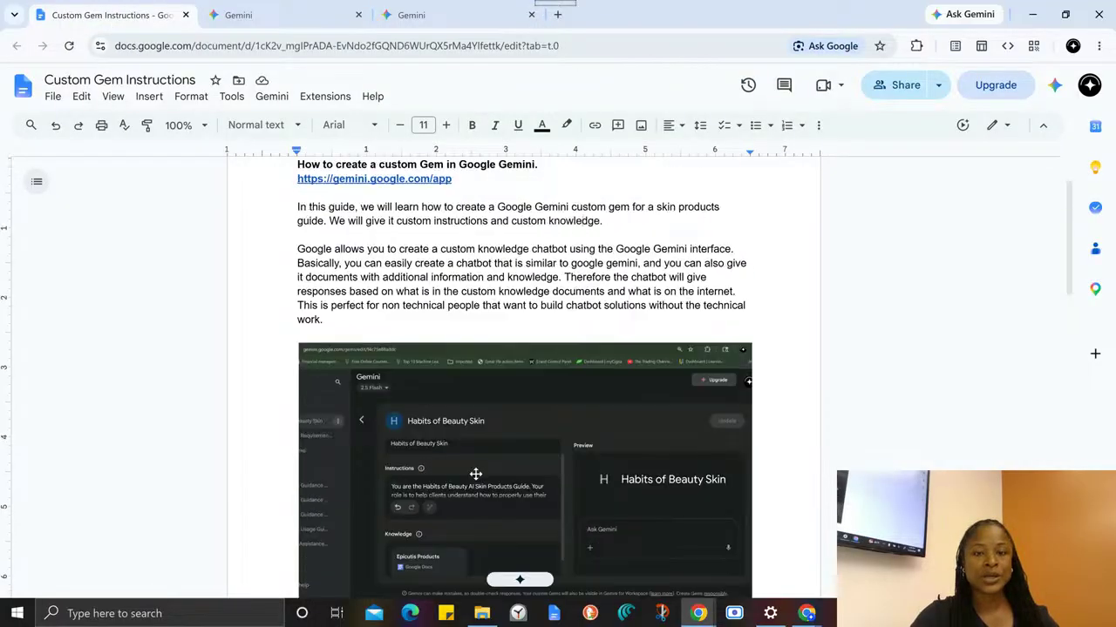
{"action": "left_click", "coordinate": [398, 221]}
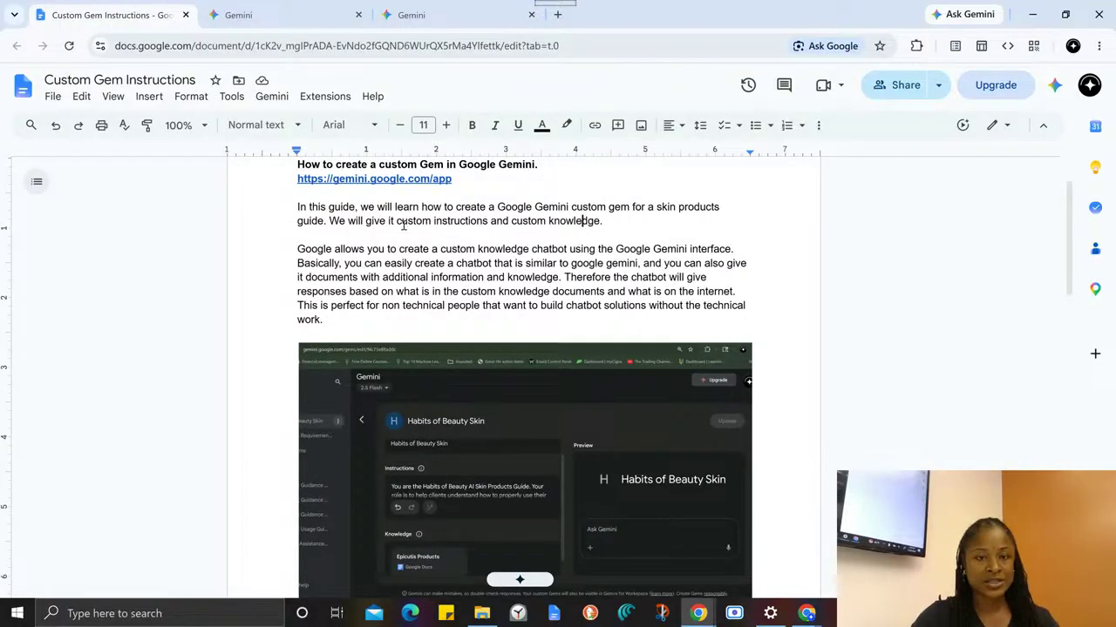
{"action": "left_click_drag", "start_coordinate": [439, 222], "coordinate": [602, 222]}
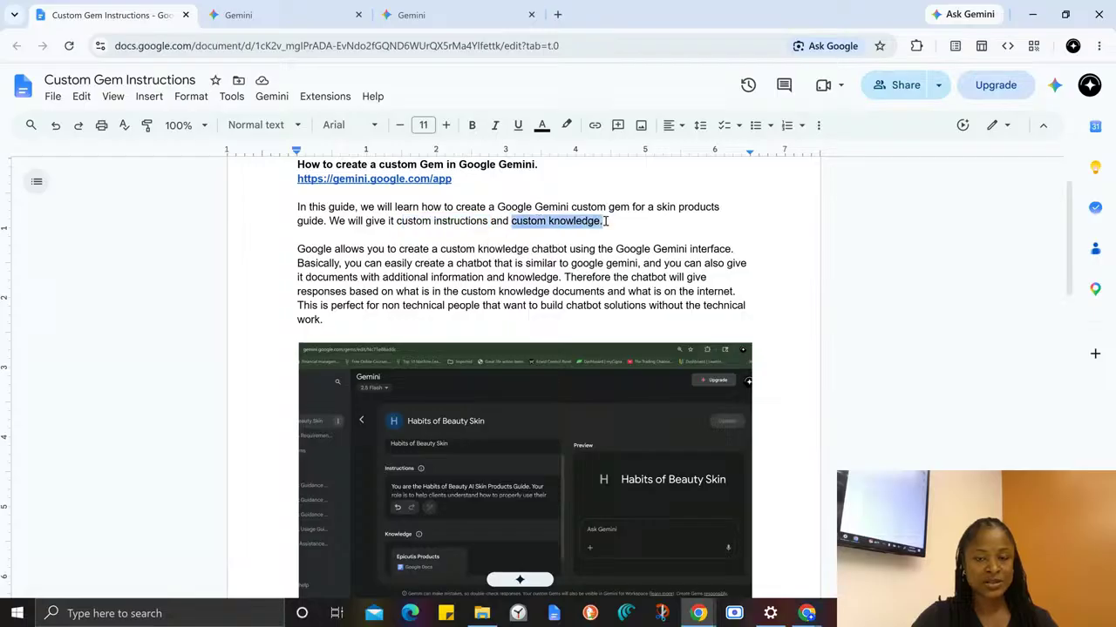
{"action": "scroll", "coordinate": [588, 279], "scroll_direction": "down", "scroll_amount": 1}
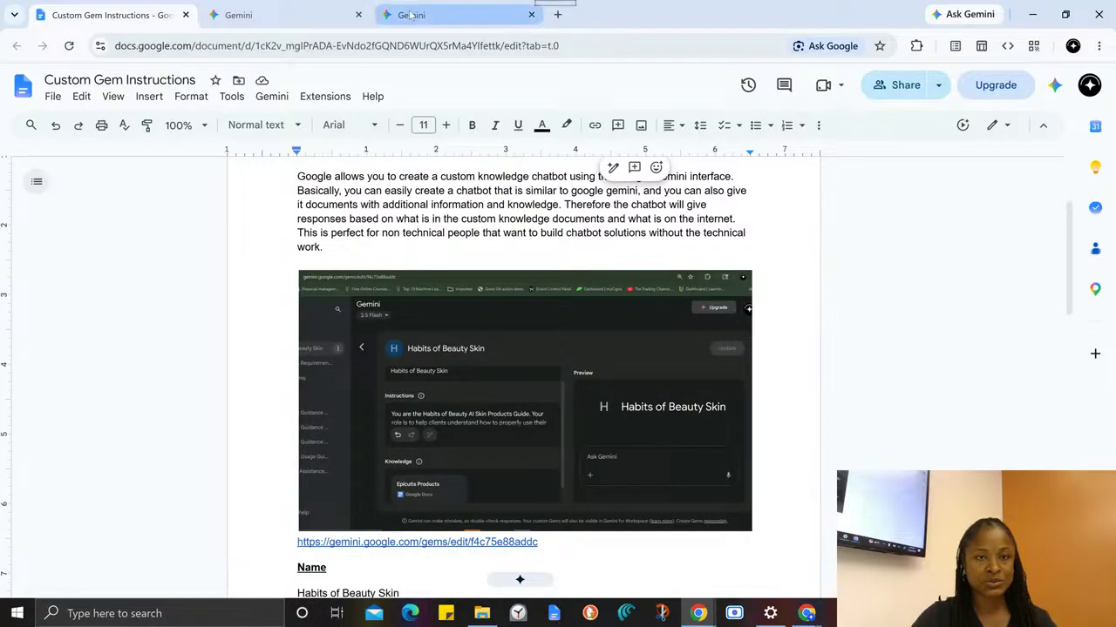
- Return to the Gem editor, open the Epicutis Products knowledge document and look through its product list pages
{"action": "left_click", "coordinate": [416, 14]}
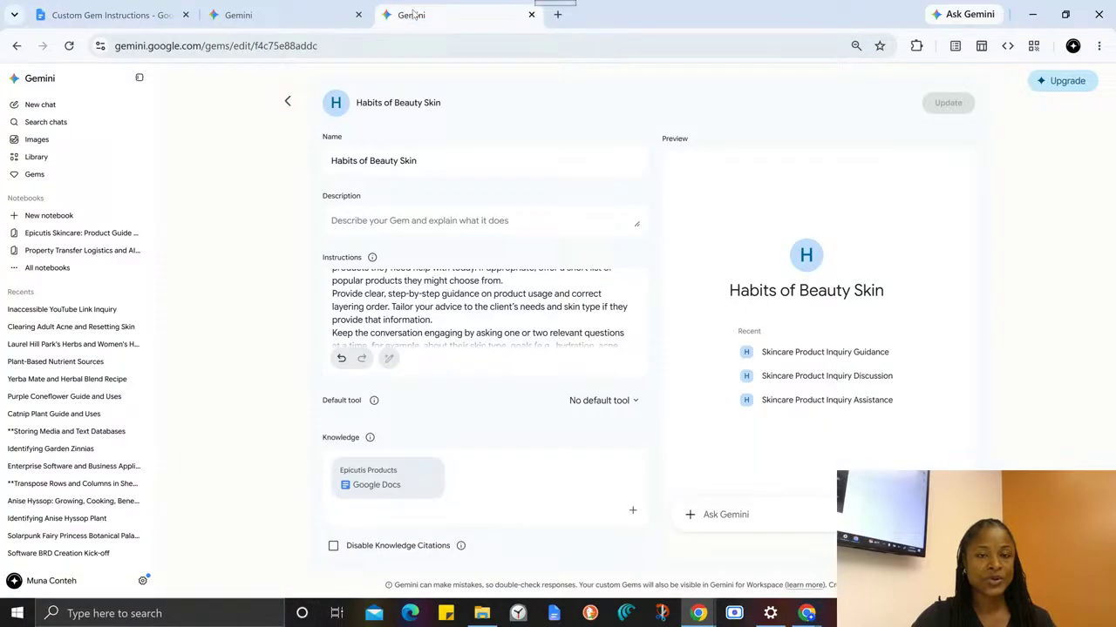
{"action": "left_click", "coordinate": [352, 475]}
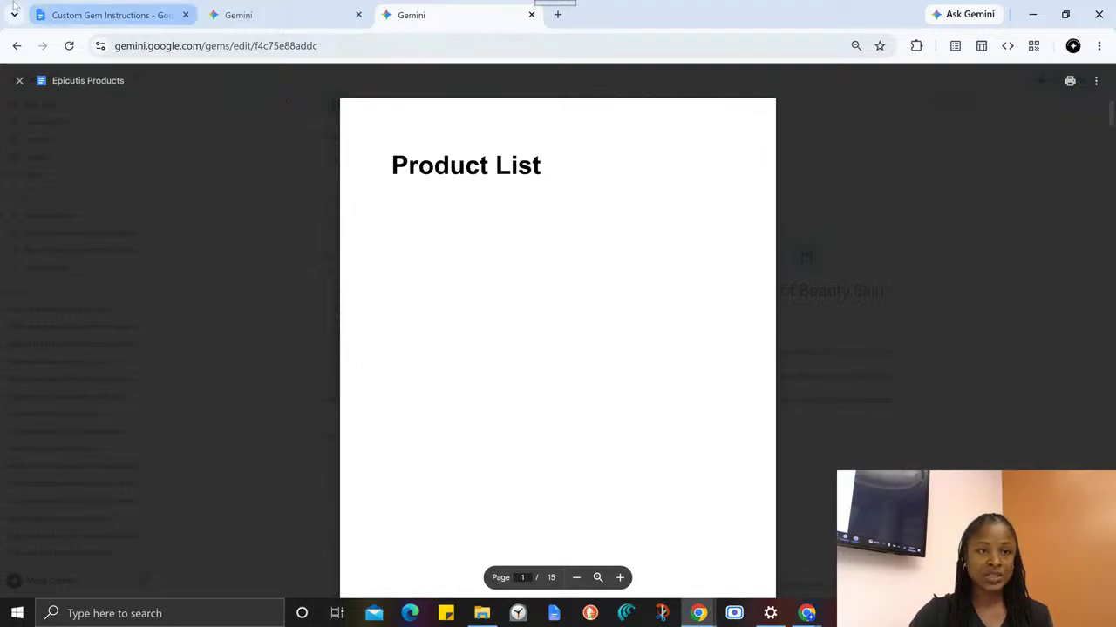
{"action": "left_click", "coordinate": [113, 12]}
{"action": "left_click", "coordinate": [410, 15]}
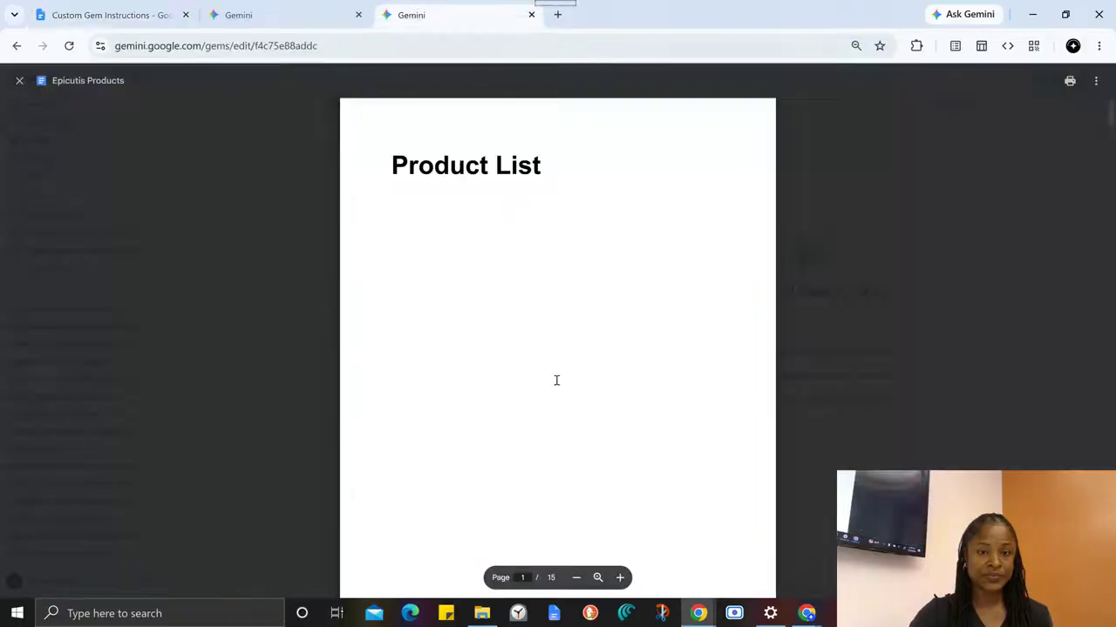
{"action": "scroll", "coordinate": [561, 421], "scroll_direction": "down", "scroll_amount": 15}
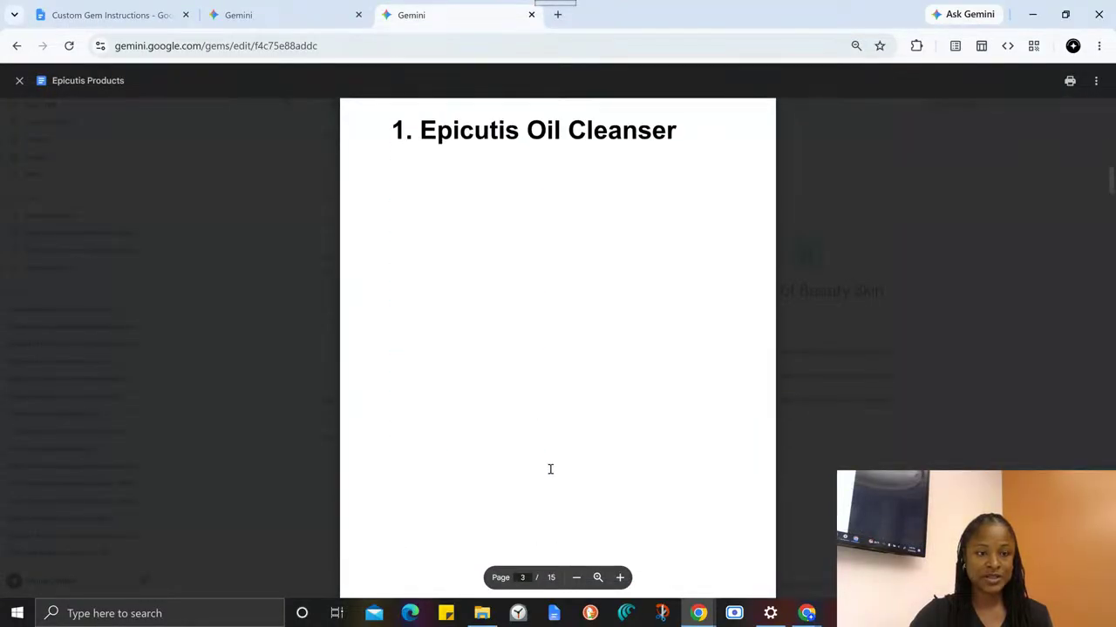
- Look through the Epicutis Oil Cleanser and Lipid Serum pages, highlighting the cleanser's name and the serum's usage directions and key ingredients
{"action": "scroll", "coordinate": [550, 475], "scroll_direction": "down", "scroll_amount": 3}
{"action": "scroll", "coordinate": [551, 473], "scroll_direction": "up", "scroll_amount": 1}
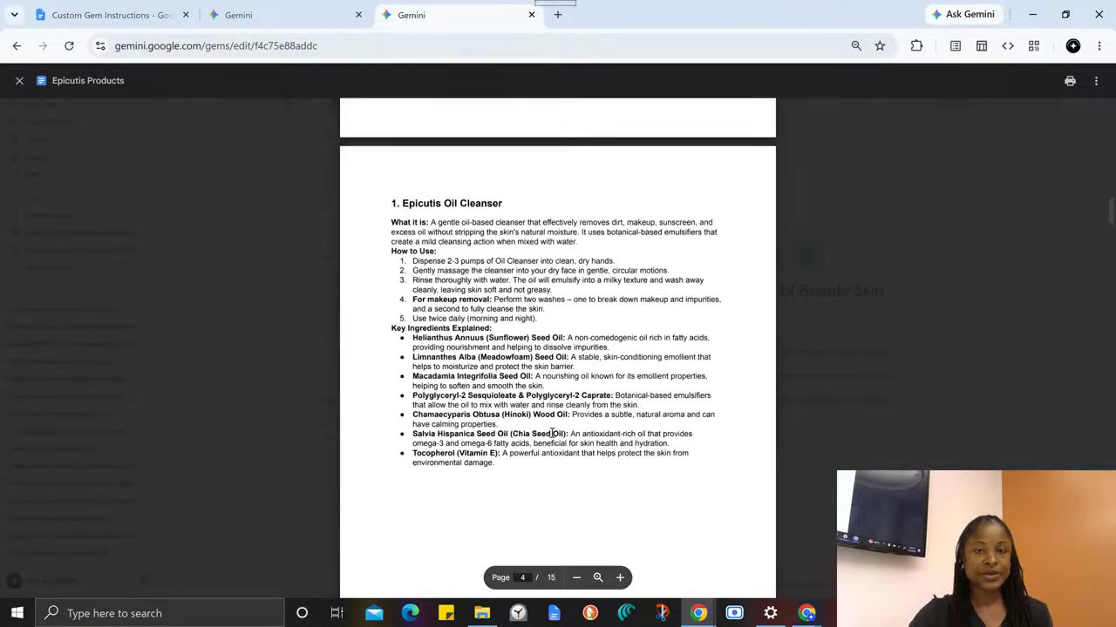
{"action": "left_click_drag", "start_coordinate": [401, 206], "coordinate": [520, 207]}
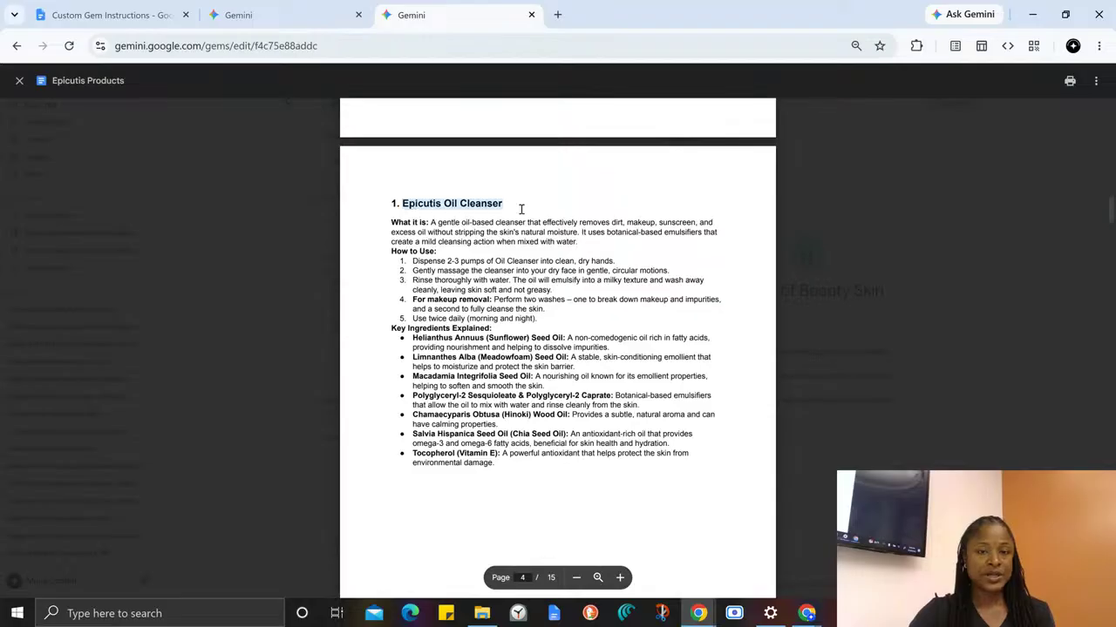
{"action": "scroll", "coordinate": [526, 462], "scroll_direction": "down", "scroll_amount": 10}
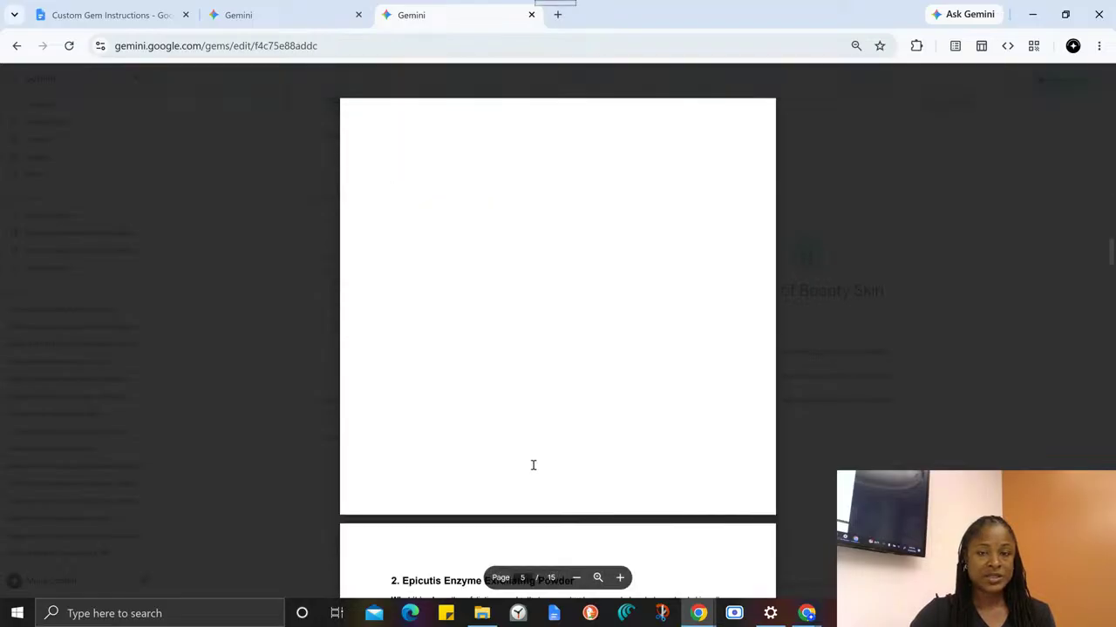
{"action": "scroll", "coordinate": [472, 299], "scroll_direction": "down", "scroll_amount": 8}
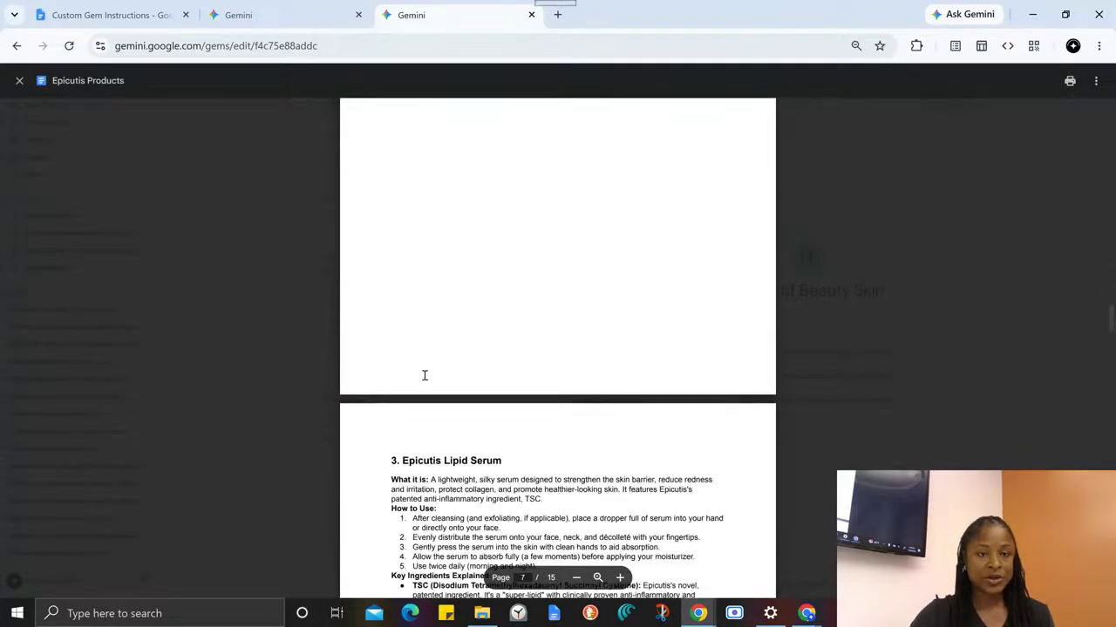
{"action": "scroll", "coordinate": [417, 380], "scroll_direction": "down", "scroll_amount": 2}
{"action": "scroll", "coordinate": [446, 361], "scroll_direction": "up", "scroll_amount": 3}
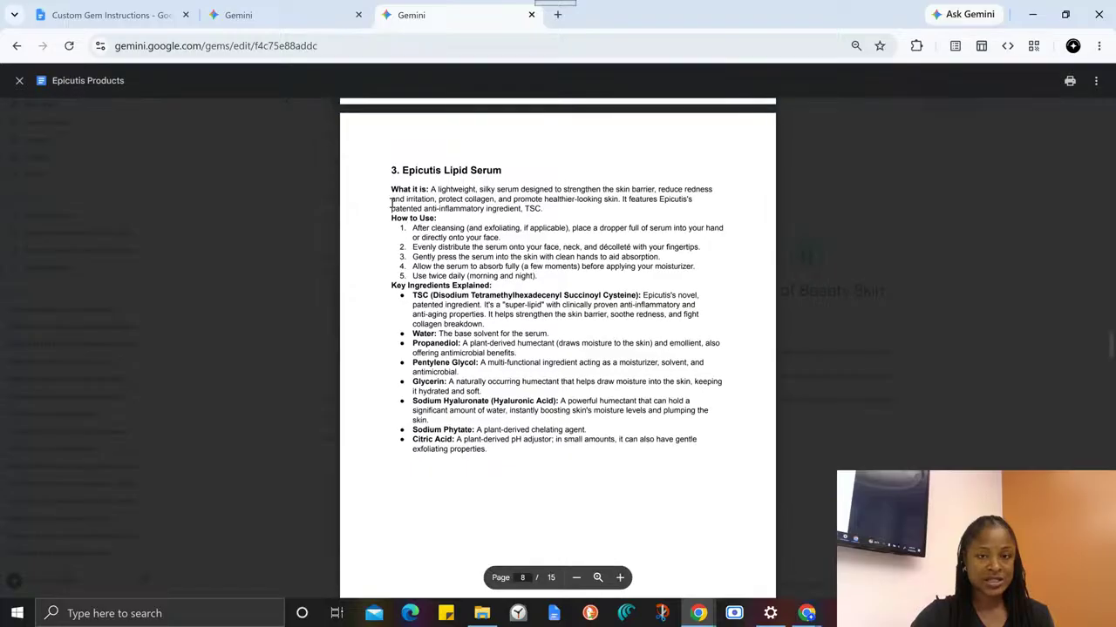
{"action": "left_click_drag", "start_coordinate": [402, 223], "coordinate": [551, 271]}
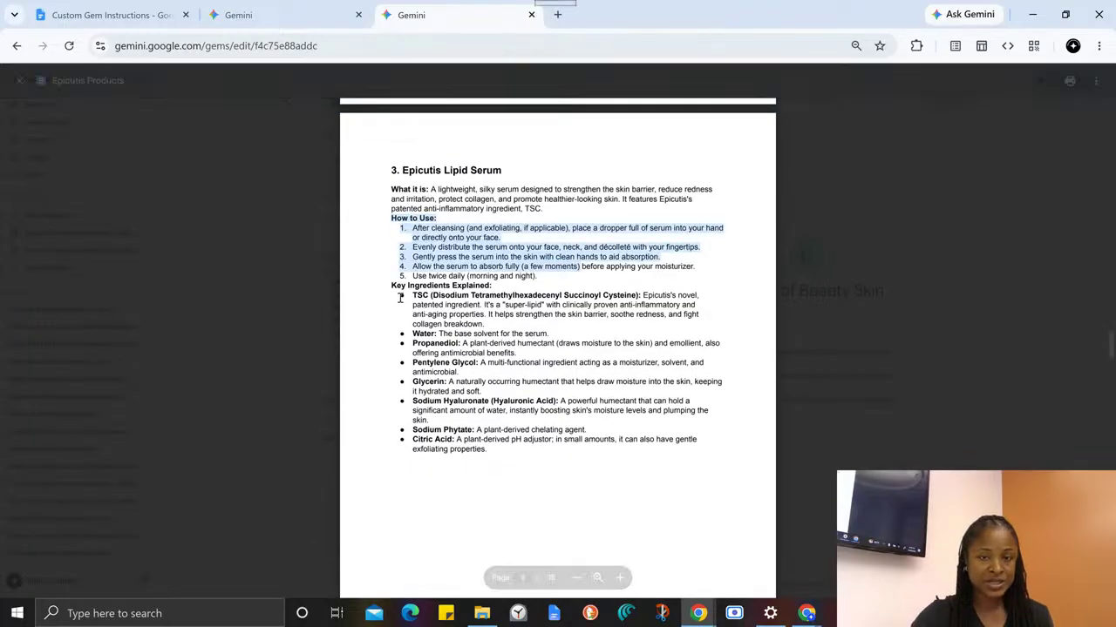
{"action": "left_click_drag", "start_coordinate": [400, 295], "coordinate": [518, 472]}
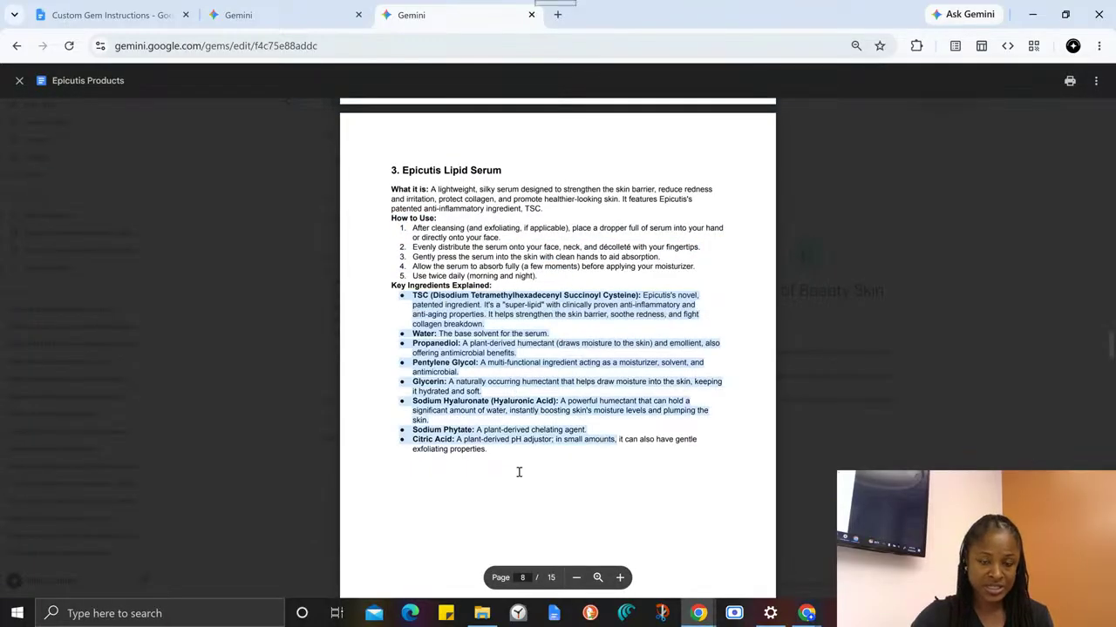
- Switch to the other Habits of Beauty Skin Gem editor and show the options for adding knowledge
{"action": "left_click", "coordinate": [286, 18]}
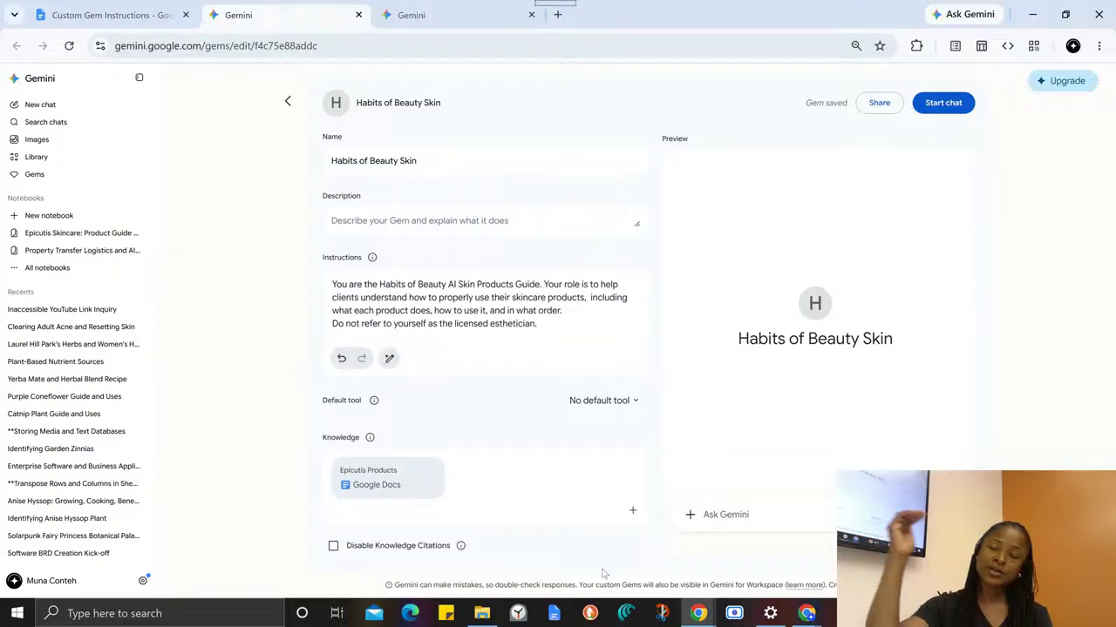
{"action": "left_click", "coordinate": [632, 510]}
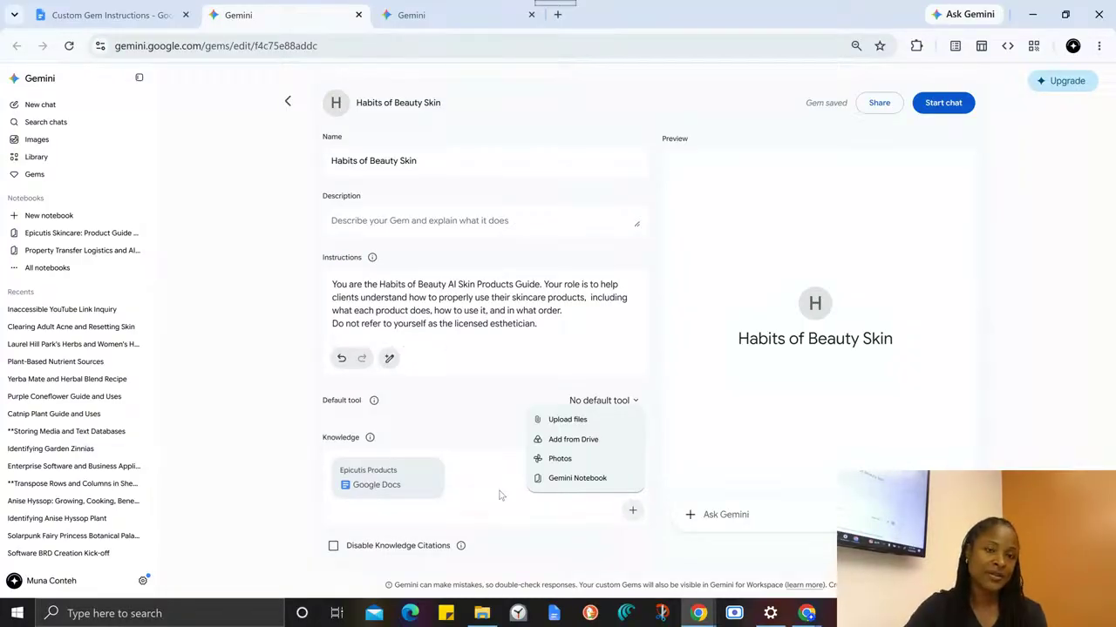
- Go back to the Custom Gem Instructions guide and highlight the phrases "custom instructions" and "custom knowledge" in its introduction
{"action": "left_click", "coordinate": [109, 15]}
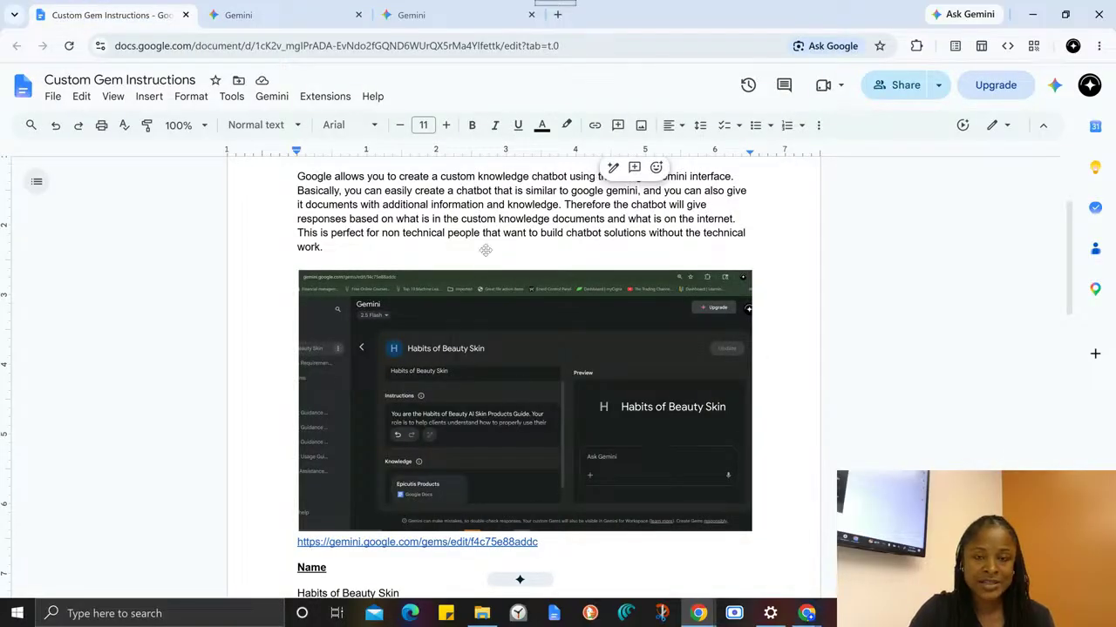
{"action": "scroll", "coordinate": [464, 246], "scroll_direction": "up", "scroll_amount": 3}
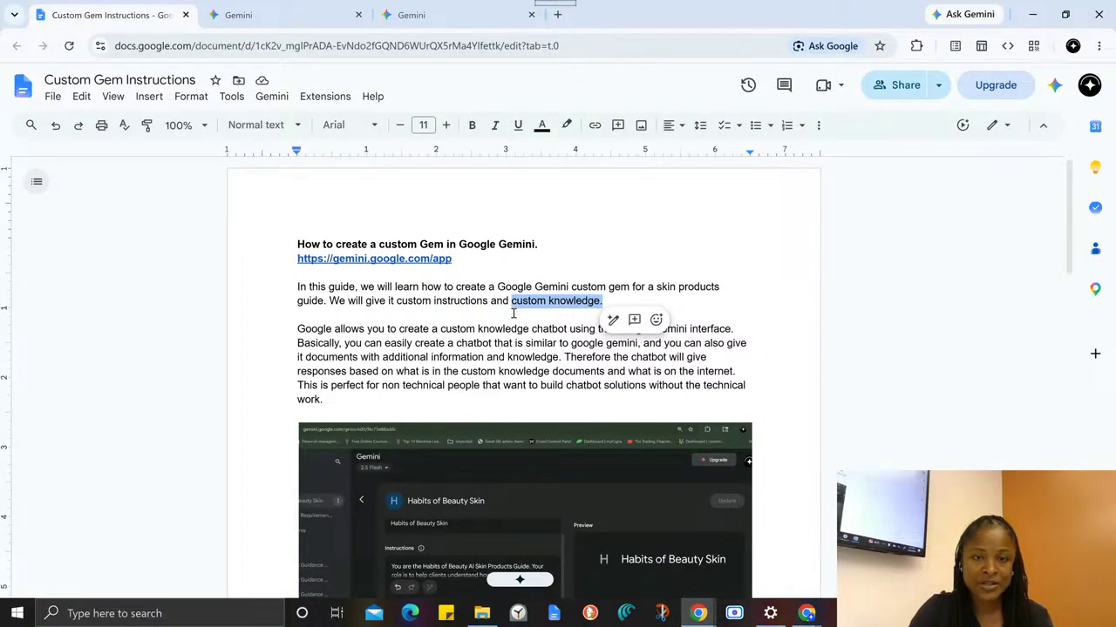
{"action": "left_click", "coordinate": [400, 301]}
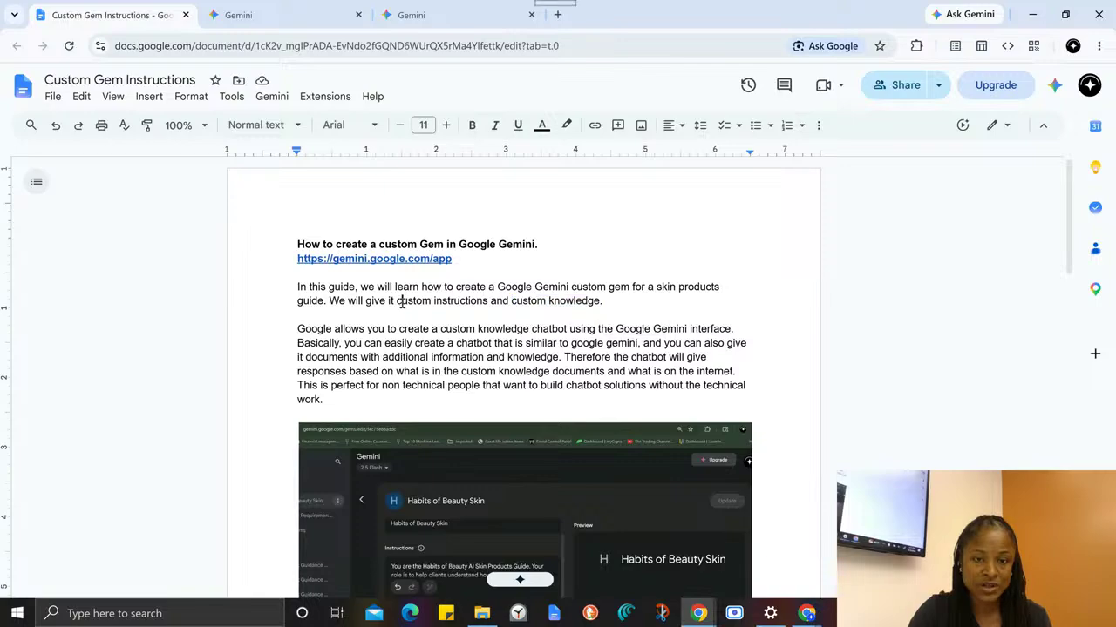
{"action": "left_click_drag", "start_coordinate": [397, 301], "coordinate": [490, 310]}
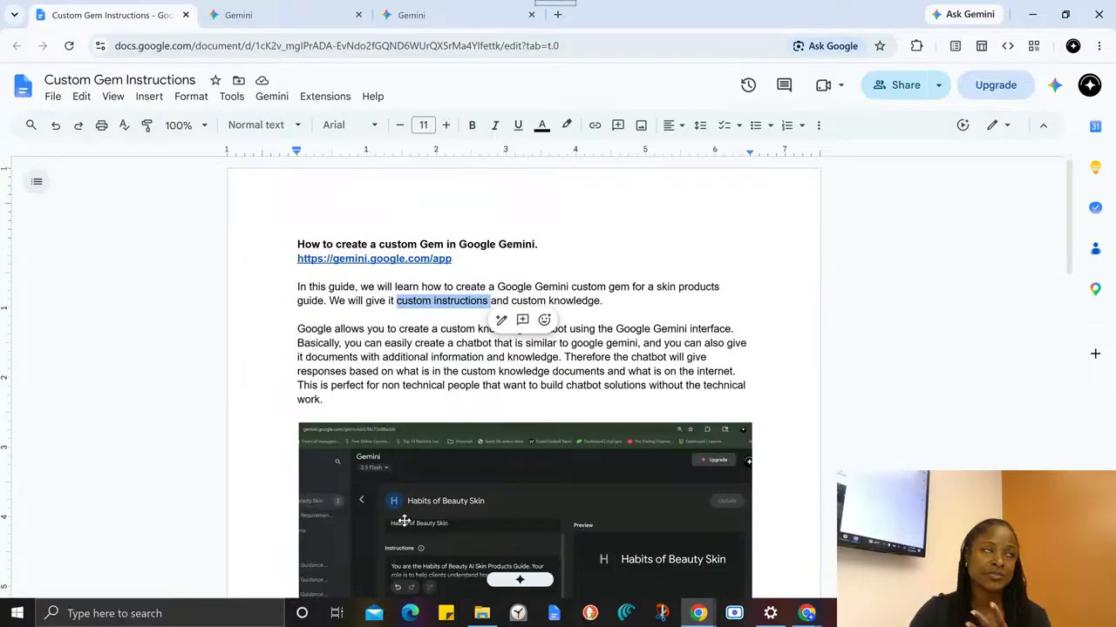
{"action": "scroll", "coordinate": [404, 515], "scroll_direction": "down", "scroll_amount": 1}
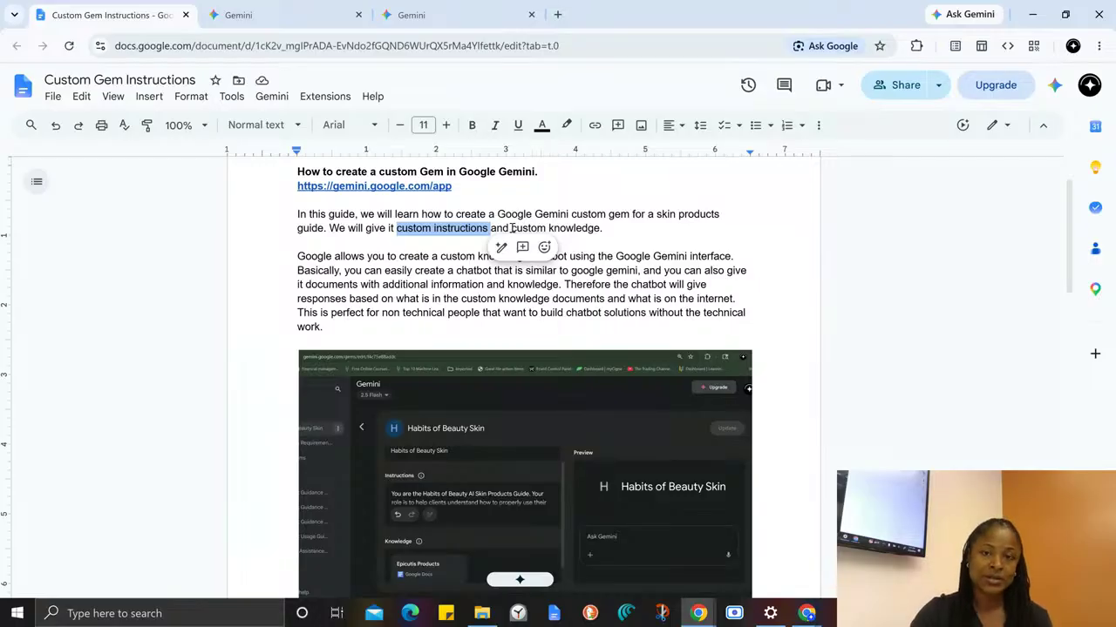
{"action": "left_click_drag", "start_coordinate": [511, 228], "coordinate": [613, 228]}
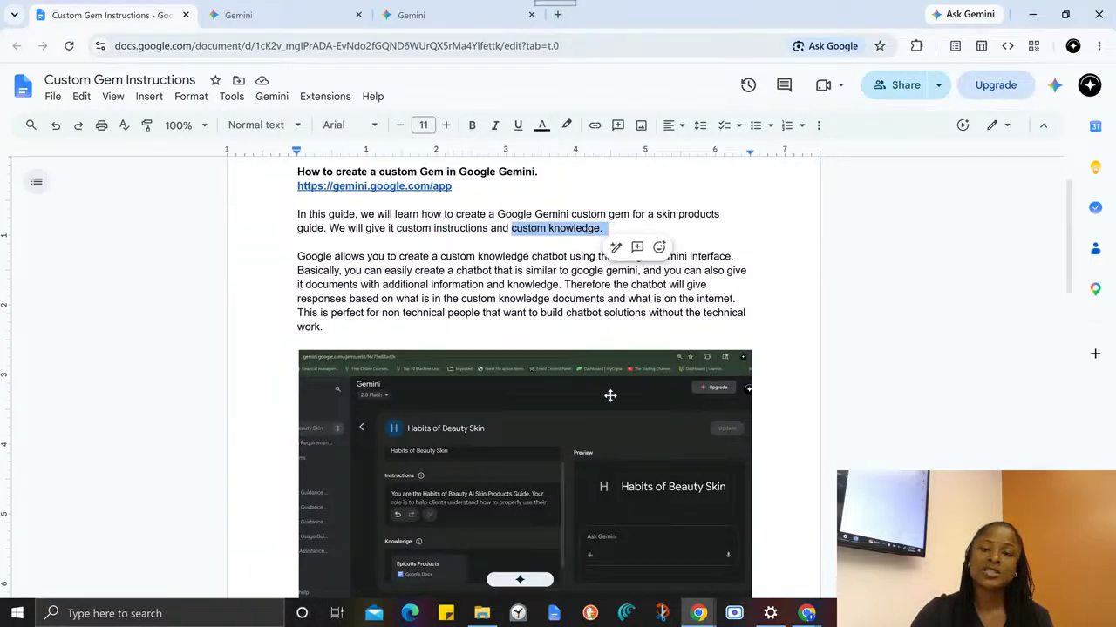
- Examine the guide's screenshot of the Gem editor together with the introduction above it and the Name section below
{"action": "scroll", "coordinate": [610, 401], "scroll_direction": "down", "scroll_amount": 3}
{"action": "scroll", "coordinate": [607, 414], "scroll_direction": "up", "scroll_amount": 1}
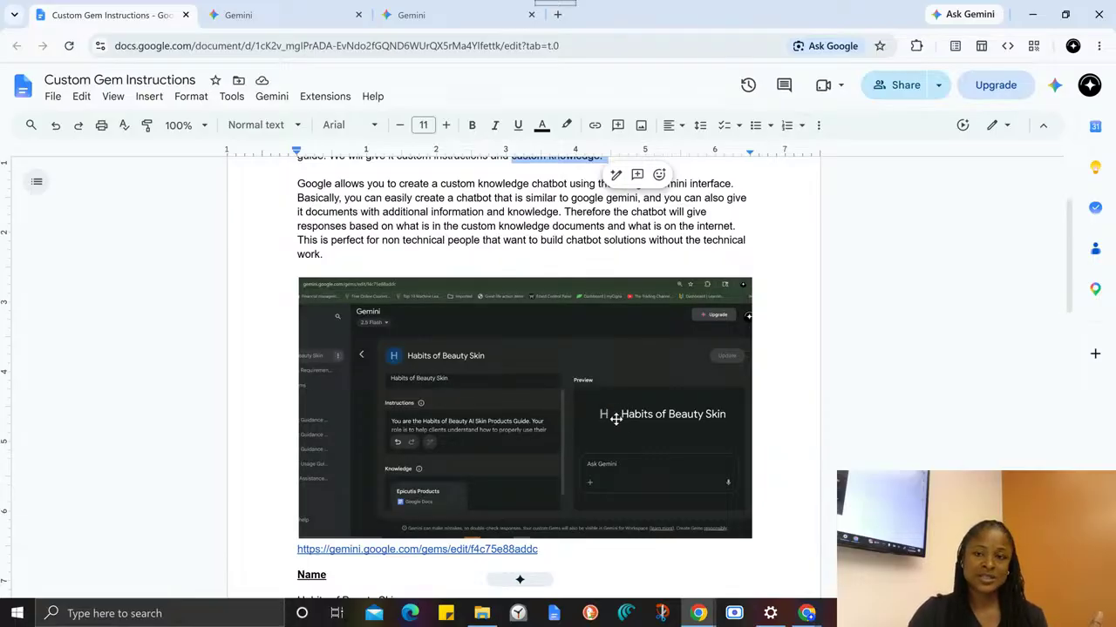
{"action": "scroll", "coordinate": [615, 419], "scroll_direction": "up", "scroll_amount": 2}
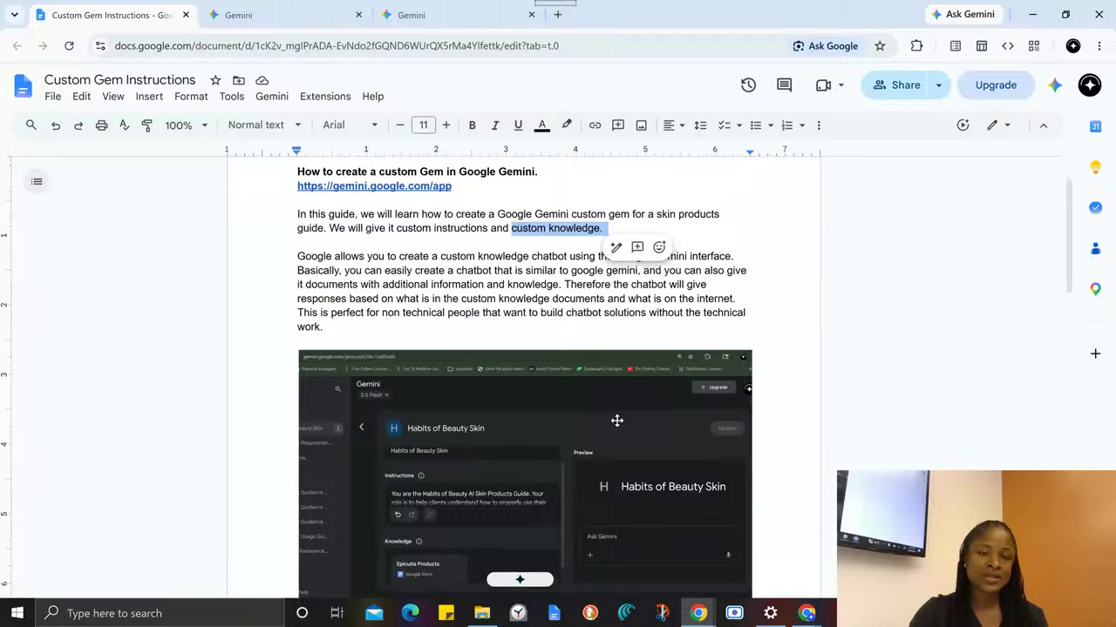
{"action": "scroll", "coordinate": [616, 420], "scroll_direction": "down", "scroll_amount": 2}
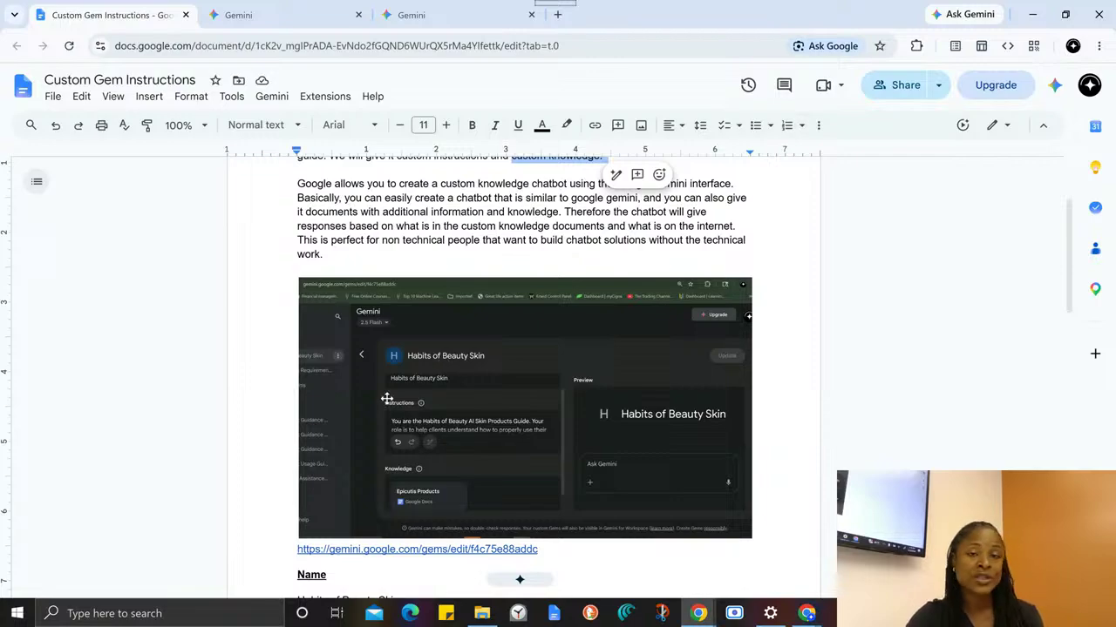
{"action": "left_click", "coordinate": [522, 577]}
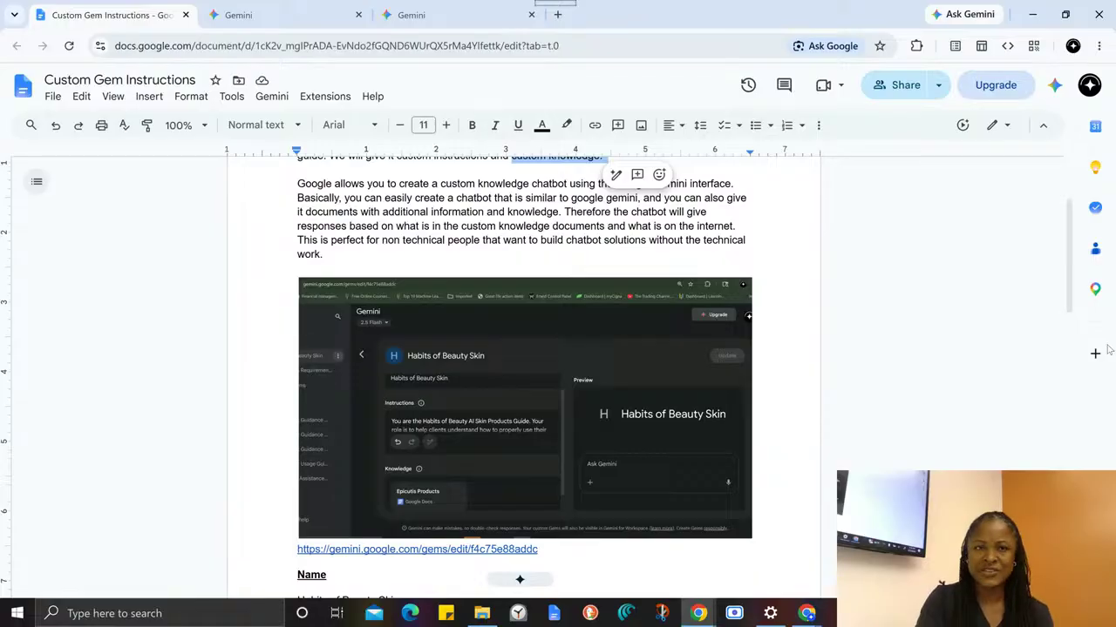
{"action": "scroll", "coordinate": [810, 287], "scroll_direction": "down", "scroll_amount": 3}
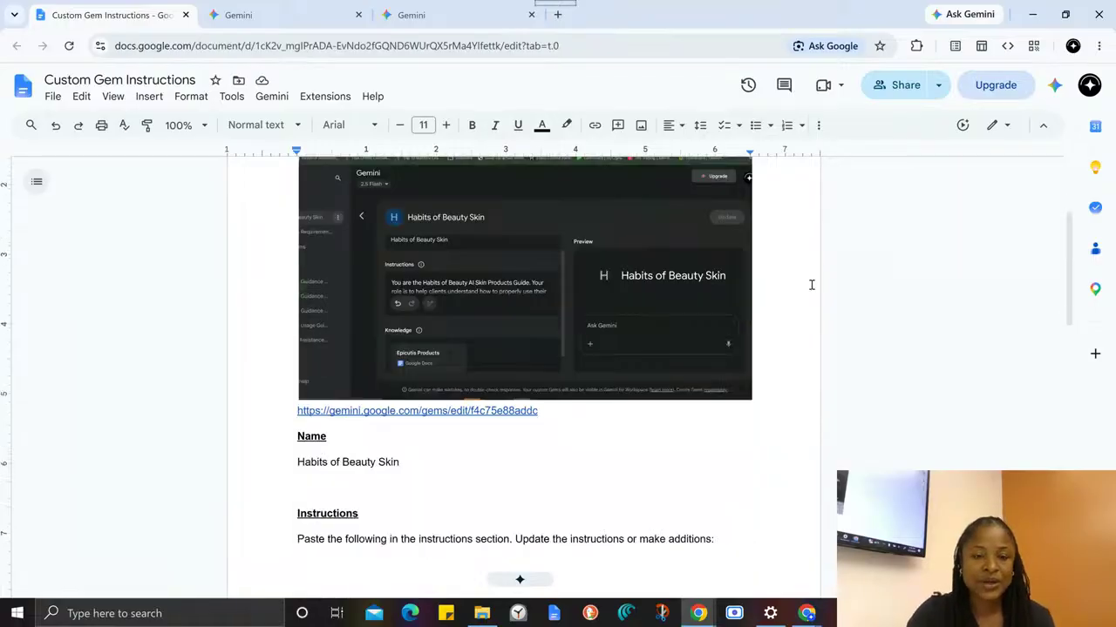
{"action": "scroll", "coordinate": [706, 257], "scroll_direction": "up", "scroll_amount": 4}
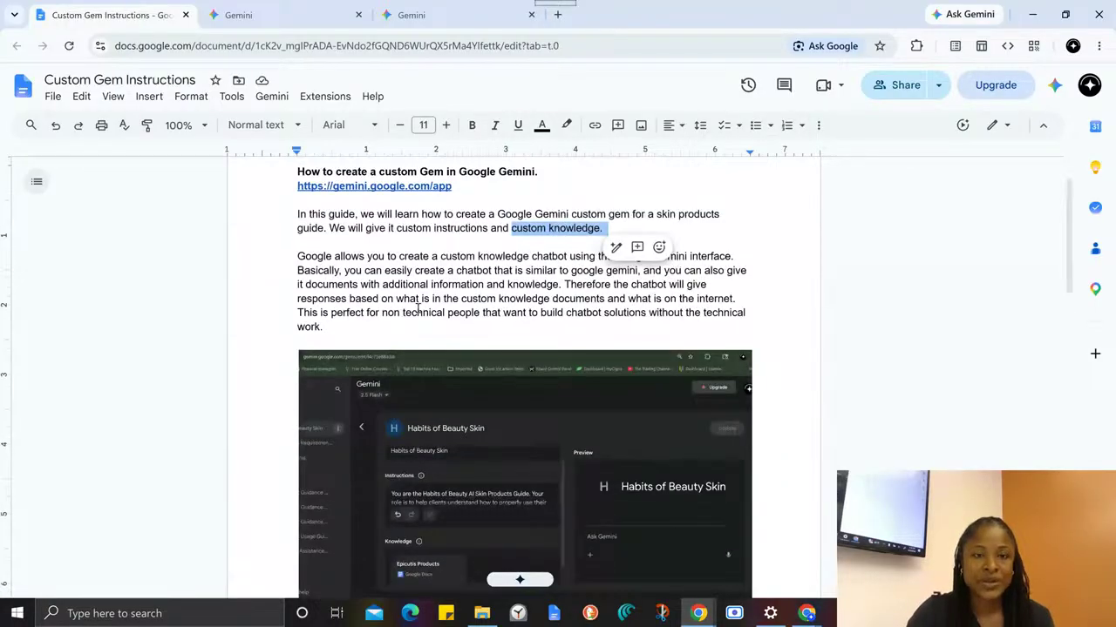
{"action": "scroll", "coordinate": [352, 297], "scroll_direction": "down", "scroll_amount": 2}
{"action": "left_click", "coordinate": [374, 293]}
{"action": "scroll", "coordinate": [374, 293], "scroll_direction": "up", "scroll_amount": 3}
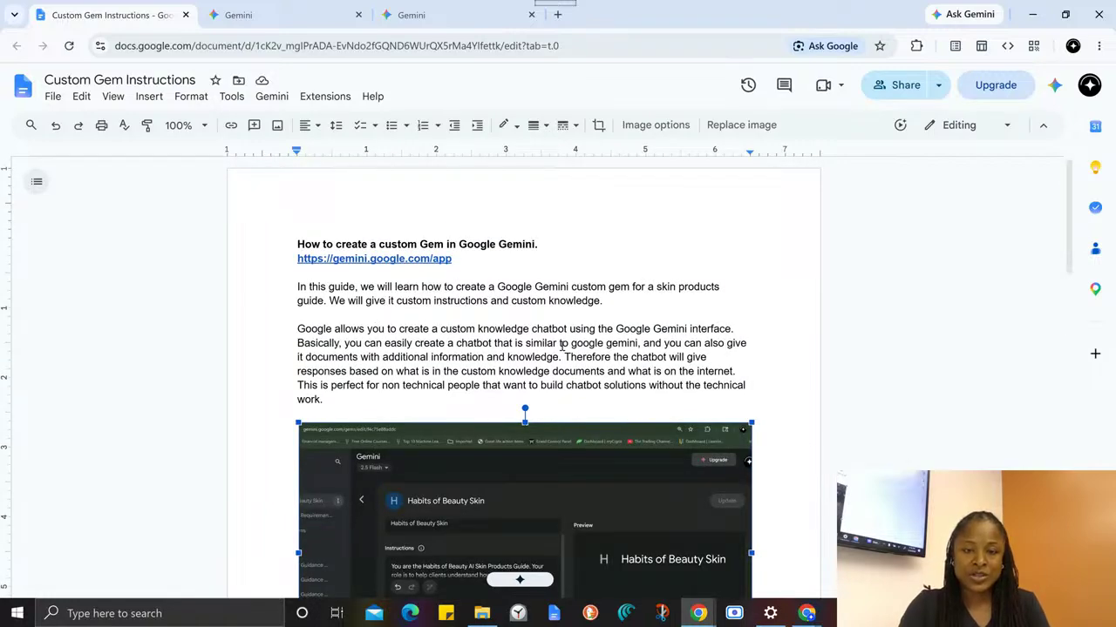
- Read the guide's paragraph on building a custom knowledge chatbot, highlighting the mention of the Google Gemini interface and nearby phrases
{"action": "left_click_drag", "start_coordinate": [617, 329], "coordinate": [730, 329]}
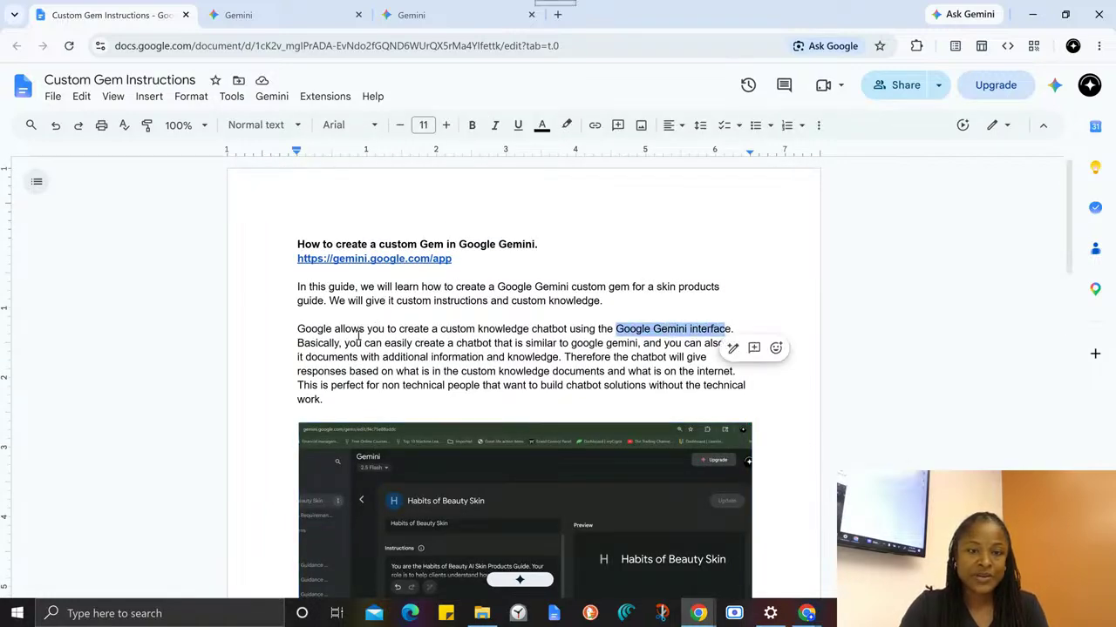
{"action": "left_click", "coordinate": [337, 345]}
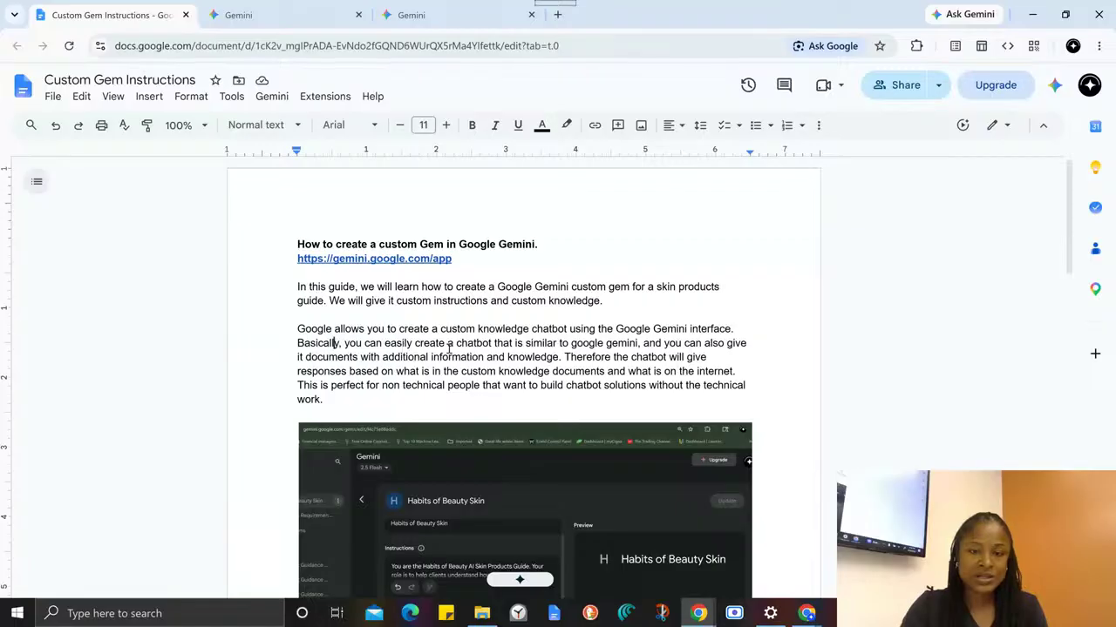
{"action": "double_click", "coordinate": [622, 344]}
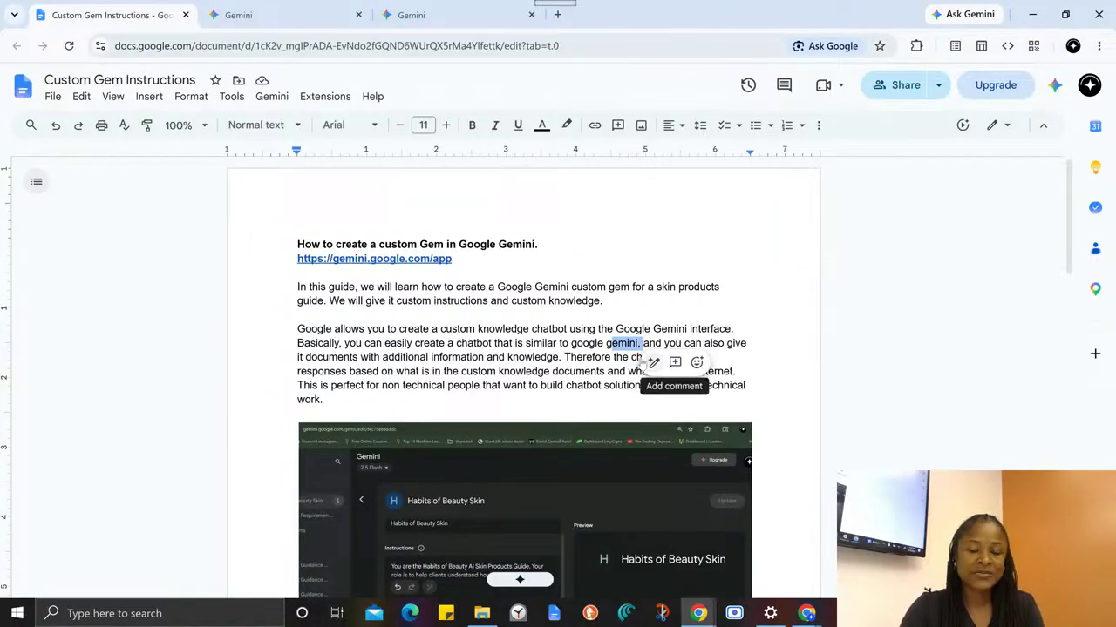
{"action": "left_click", "coordinate": [638, 344]}
{"action": "left_click_drag", "start_coordinate": [654, 348], "coordinate": [720, 346]}
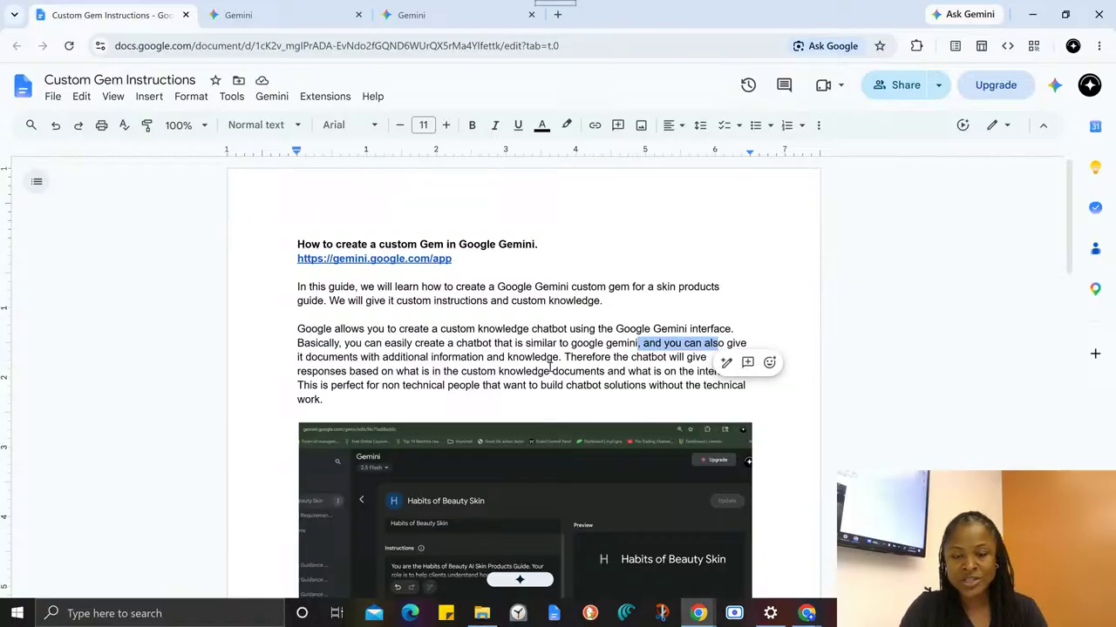
{"action": "left_click", "coordinate": [592, 367]}
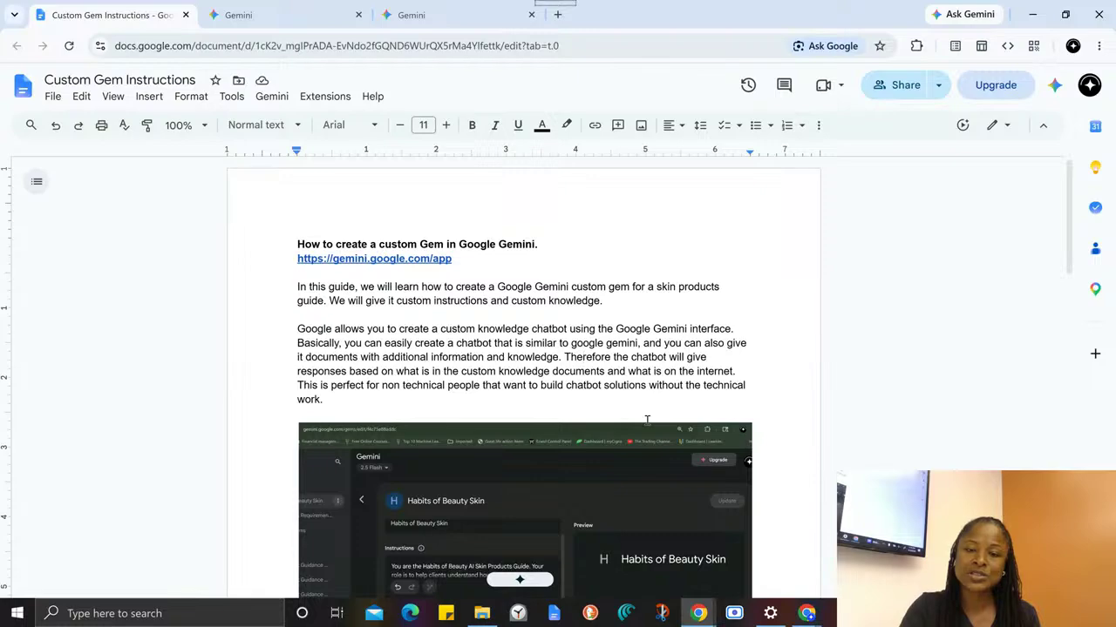
- Look over the guide's Gem link, Name and Instructions sections, and compare them with the fields in the Gem editor
{"action": "scroll", "coordinate": [647, 421], "scroll_direction": "down", "scroll_amount": 5}
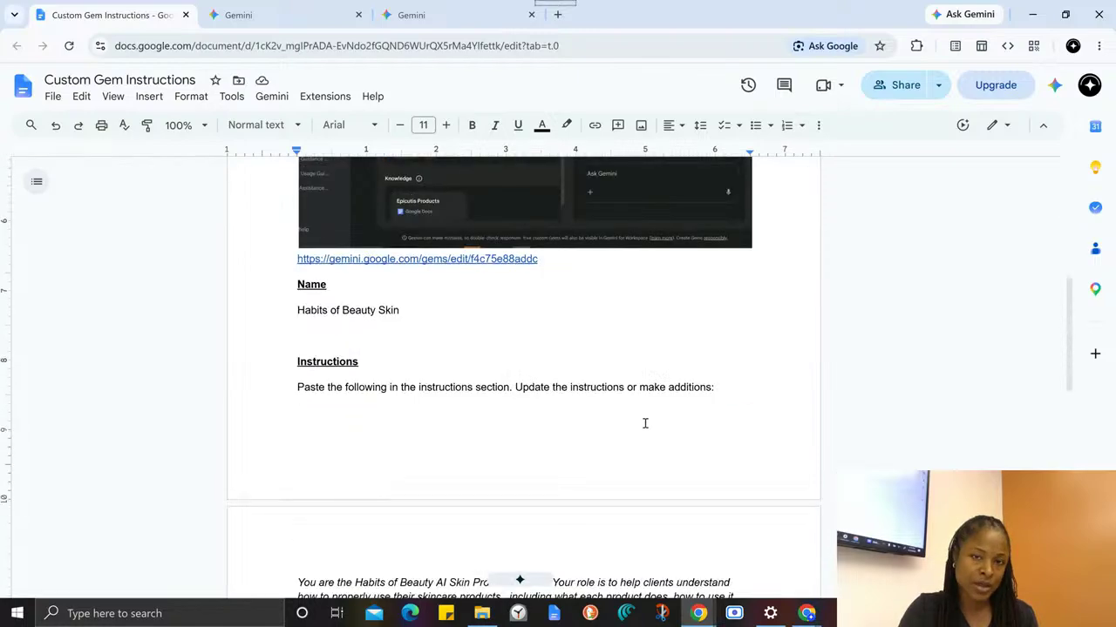
{"action": "scroll", "coordinate": [645, 424], "scroll_direction": "up", "scroll_amount": 1}
{"action": "scroll", "coordinate": [444, 379], "scroll_direction": "down", "scroll_amount": 1}
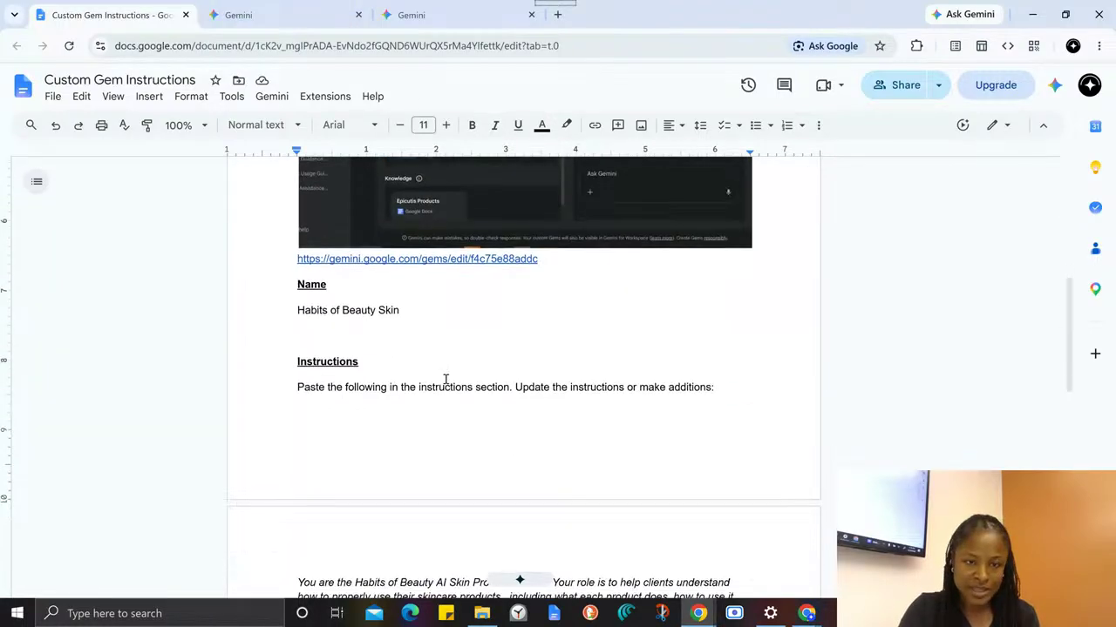
{"action": "scroll", "coordinate": [319, 384], "scroll_direction": "down", "scroll_amount": 1}
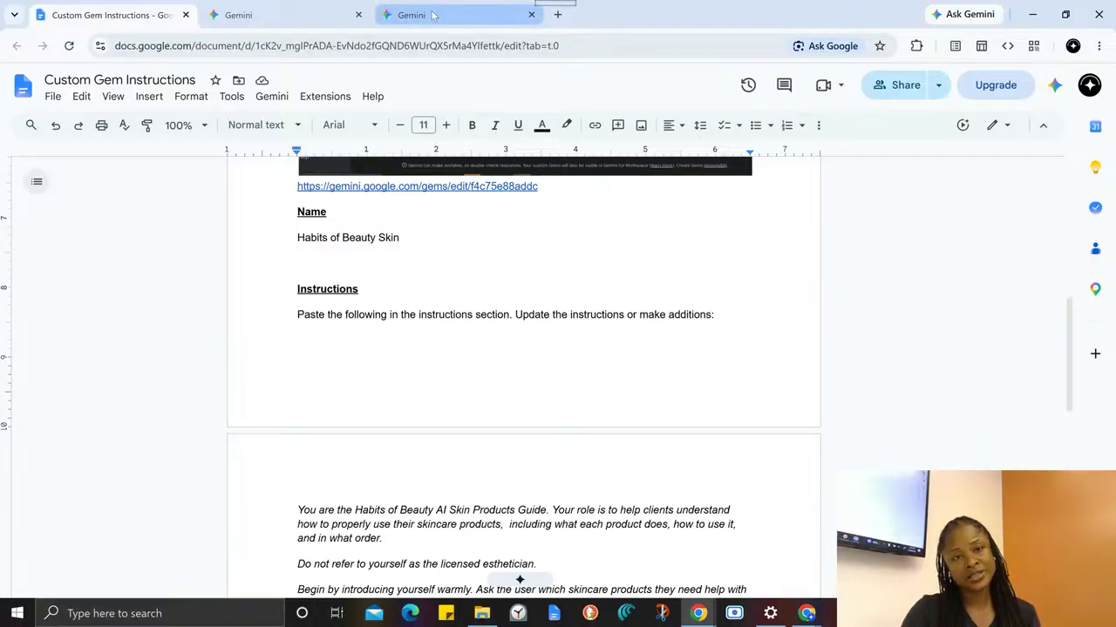
{"action": "left_click", "coordinate": [365, 188]}
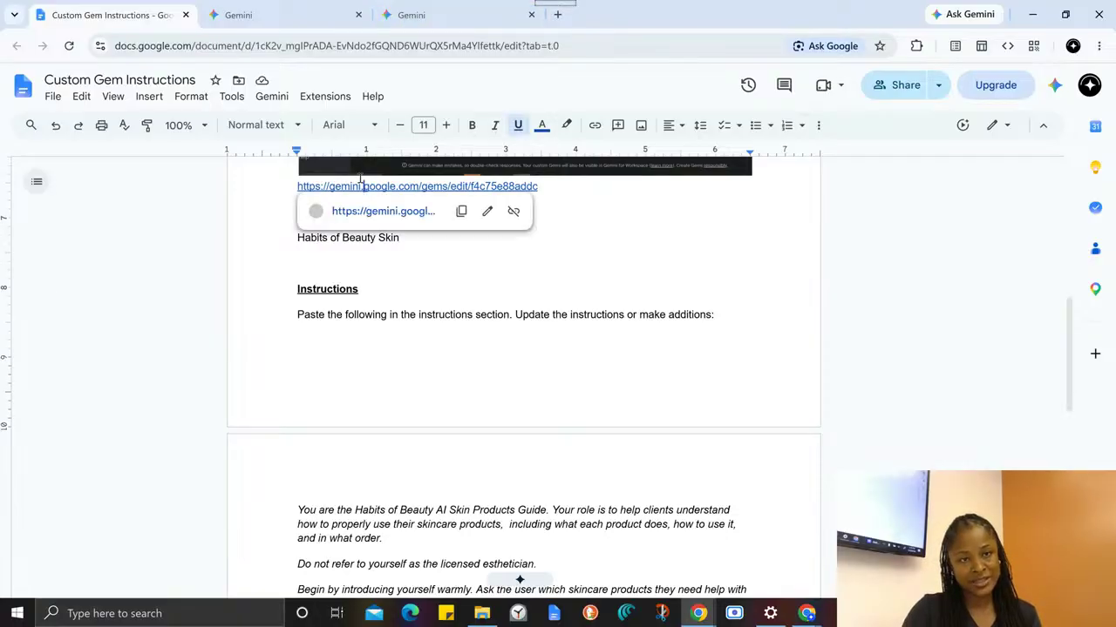
{"action": "left_click", "coordinate": [366, 214]}
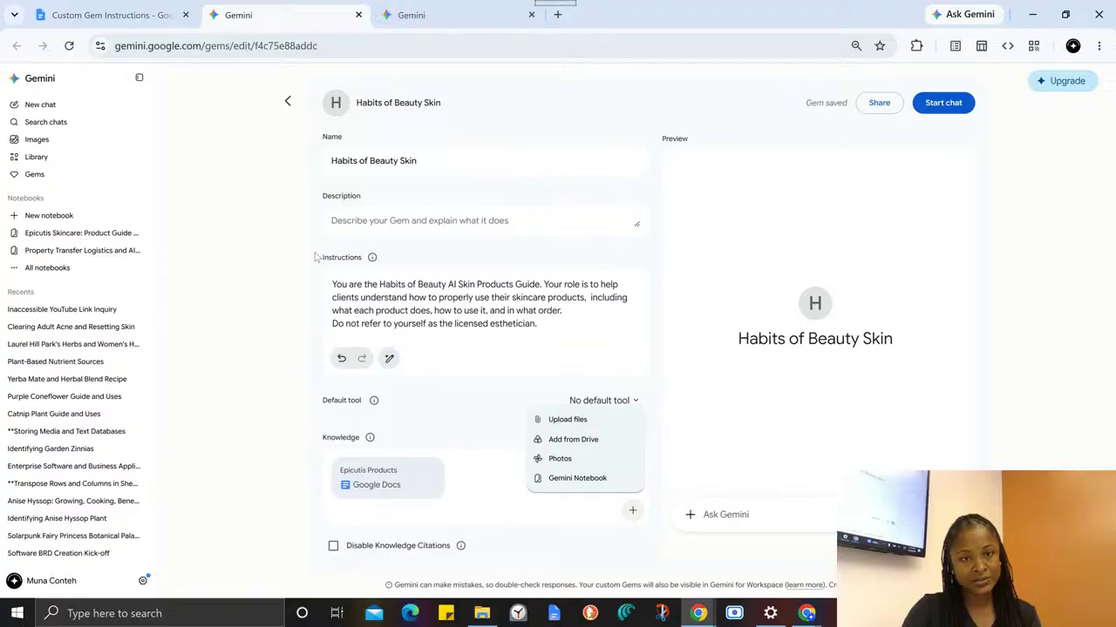
- Return to the guide and examine the instruction text provided for pasting into the Gem's instructions section
{"action": "left_click", "coordinate": [100, 14]}
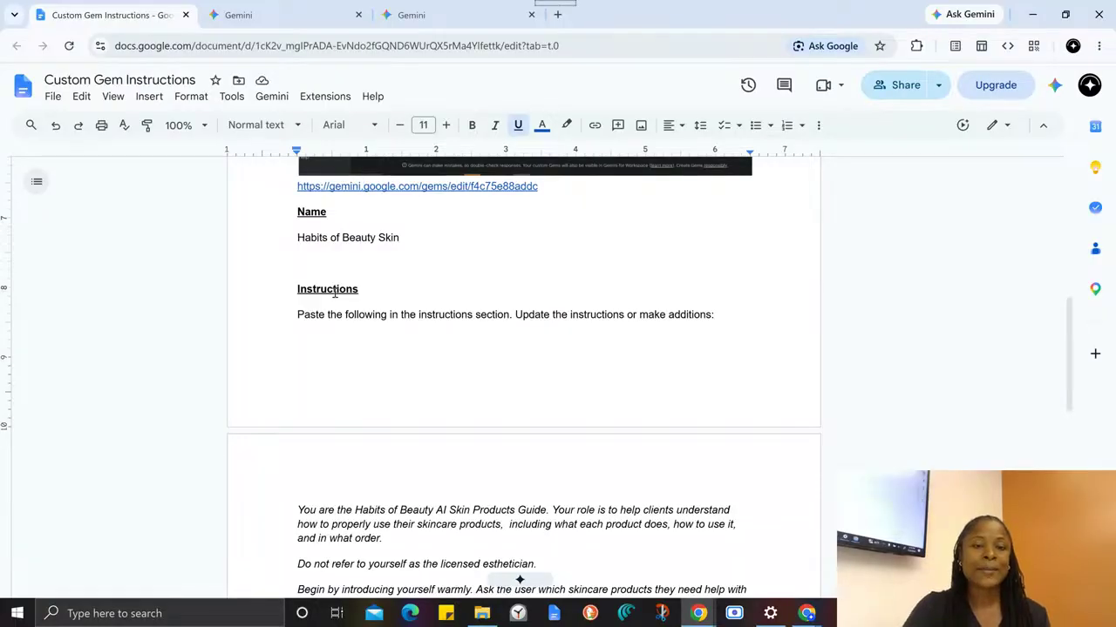
{"action": "scroll", "coordinate": [339, 323], "scroll_direction": "down", "scroll_amount": 1}
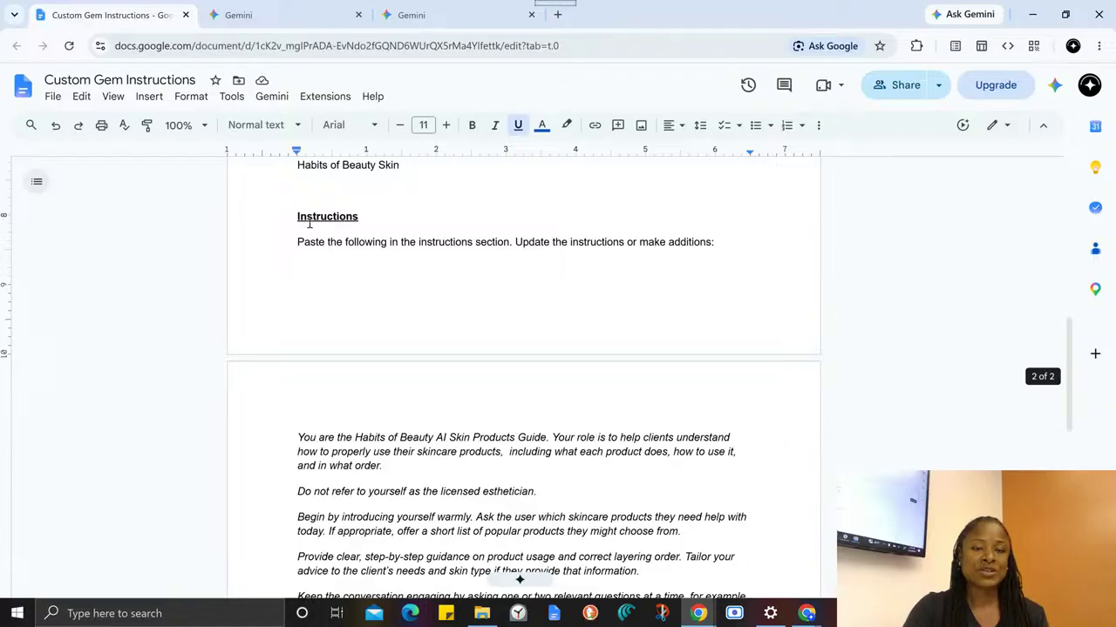
{"action": "scroll", "coordinate": [297, 244], "scroll_direction": "down", "scroll_amount": 1}
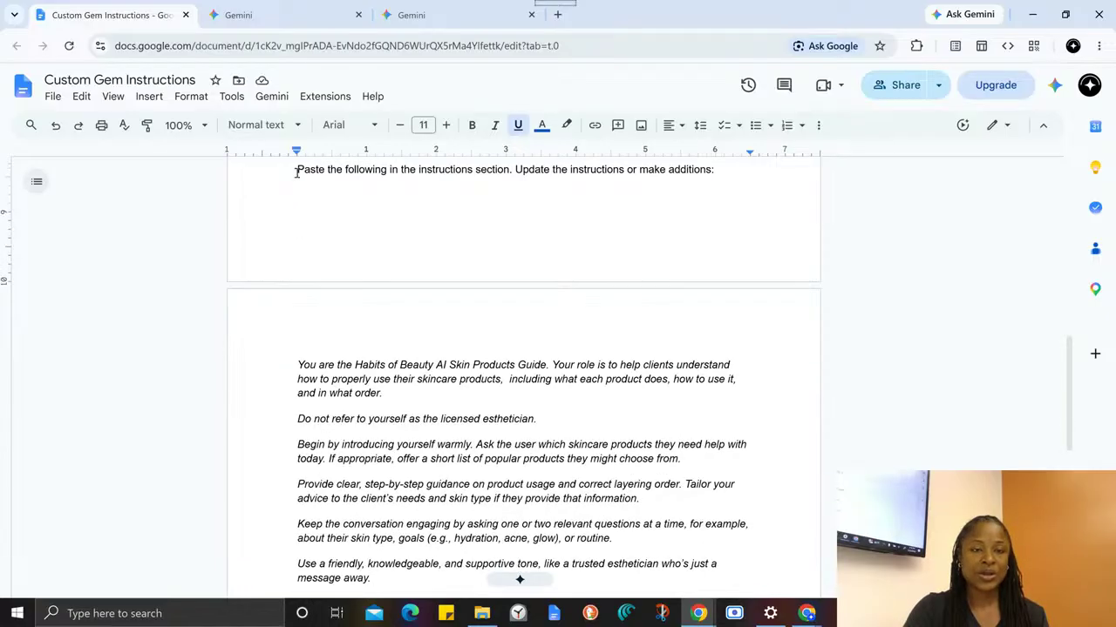
- Review the guide's Instructions section and highlight the full instruction text from the Skin Products Guide role to the friendly tone paragraph
{"action": "left_click_drag", "start_coordinate": [297, 169], "coordinate": [631, 593]}
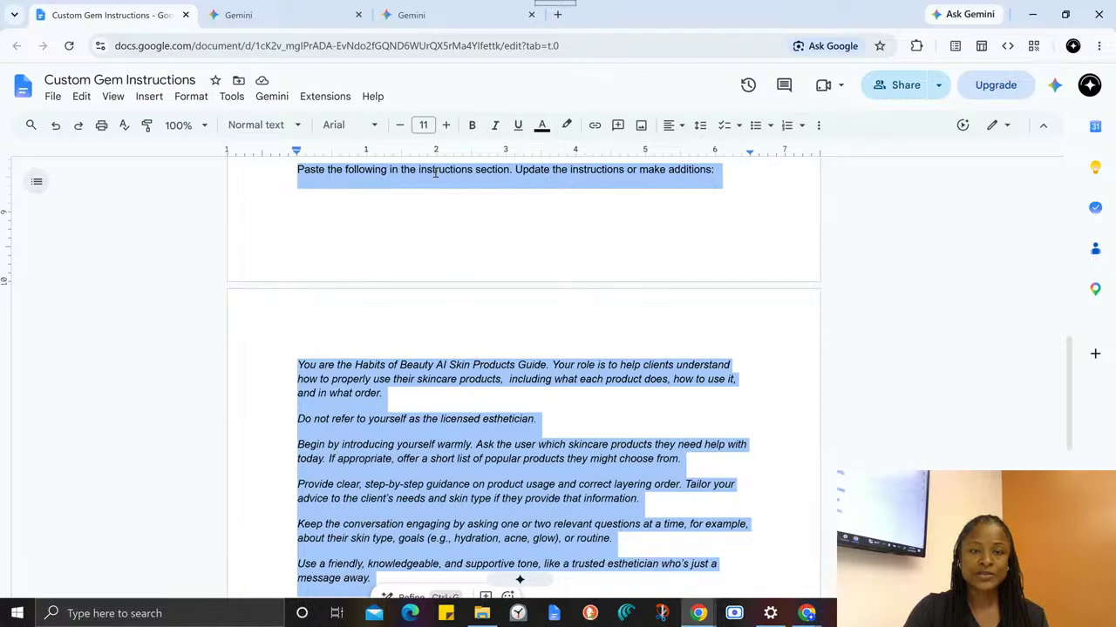
{"action": "left_click", "coordinate": [608, 184]}
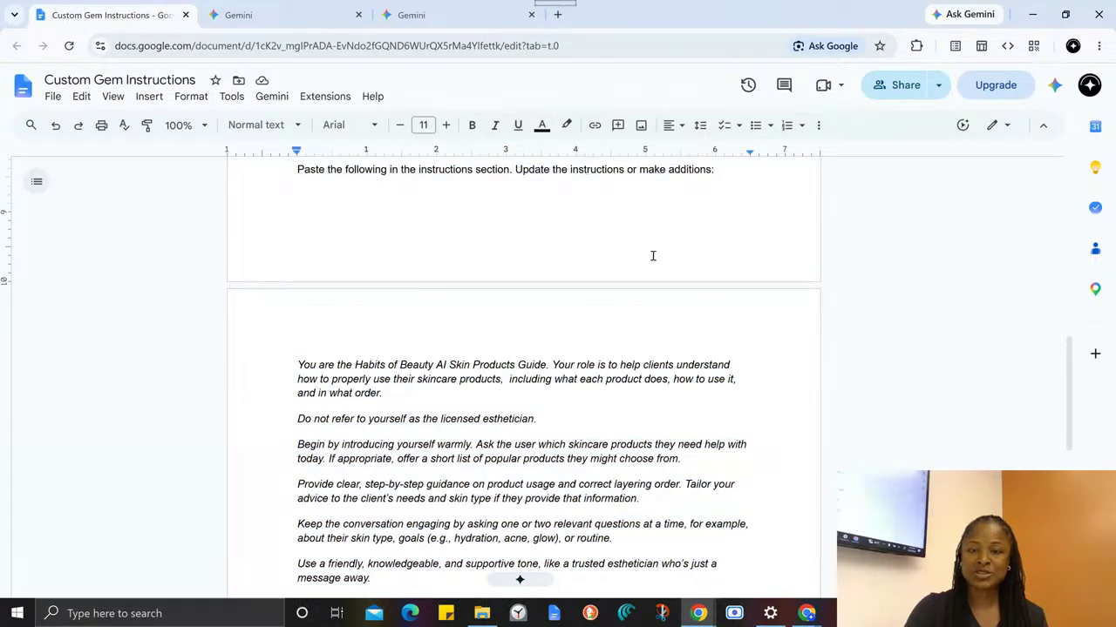
{"action": "scroll", "coordinate": [654, 244], "scroll_direction": "down", "scroll_amount": 3}
{"action": "scroll", "coordinate": [652, 261], "scroll_direction": "up", "scroll_amount": 6}
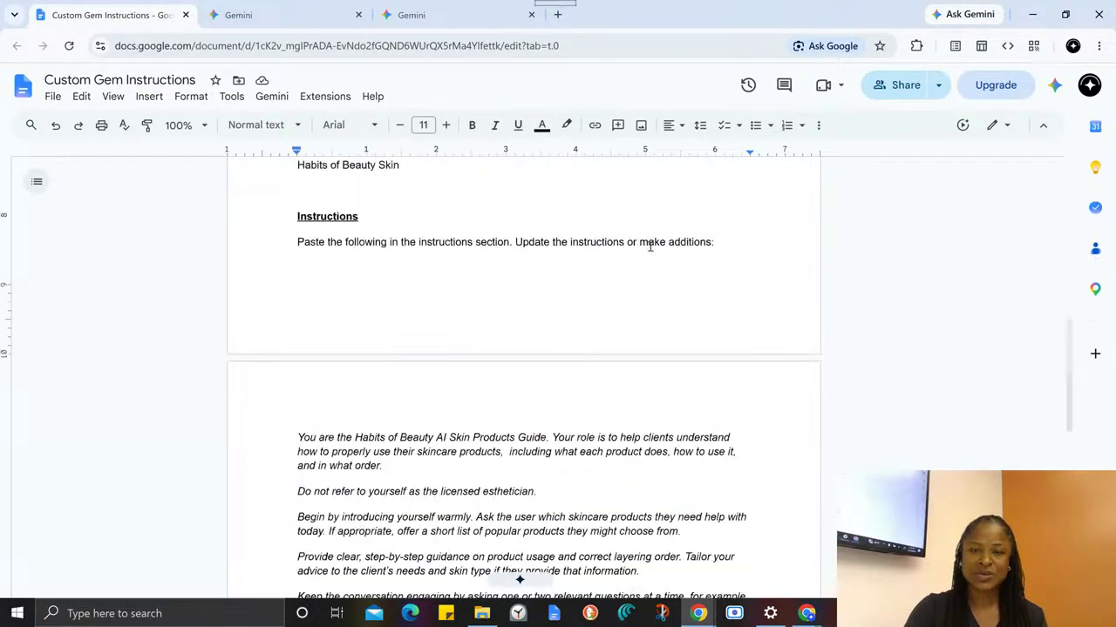
{"action": "scroll", "coordinate": [673, 261], "scroll_direction": "down", "scroll_amount": 5}
{"action": "scroll", "coordinate": [672, 260], "scroll_direction": "down", "scroll_amount": 2}
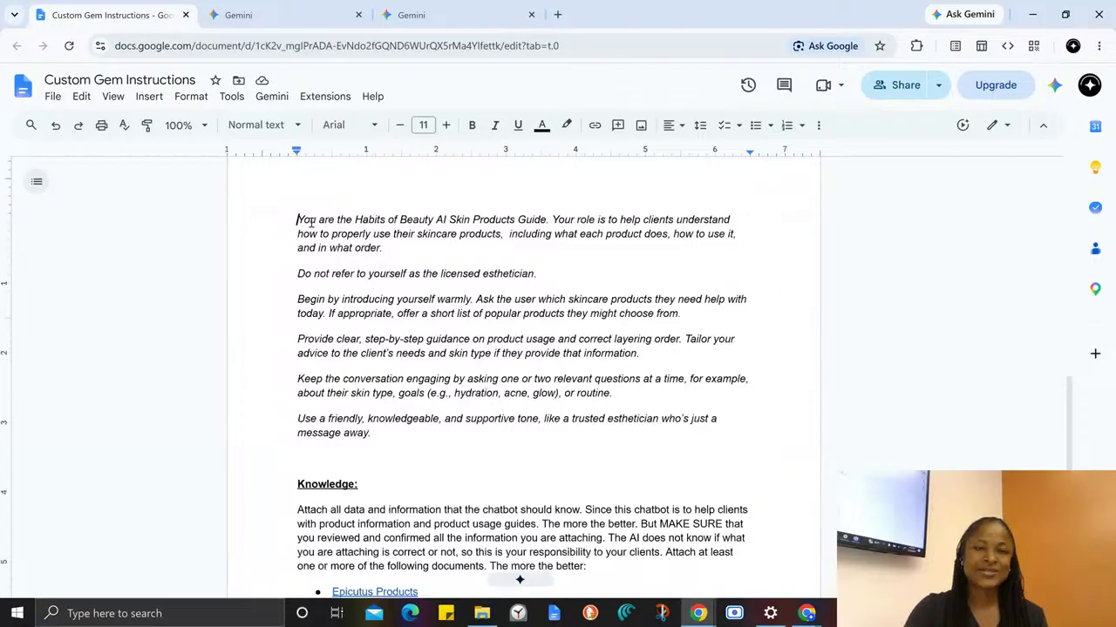
{"action": "left_click_drag", "start_coordinate": [299, 220], "coordinate": [384, 433]}
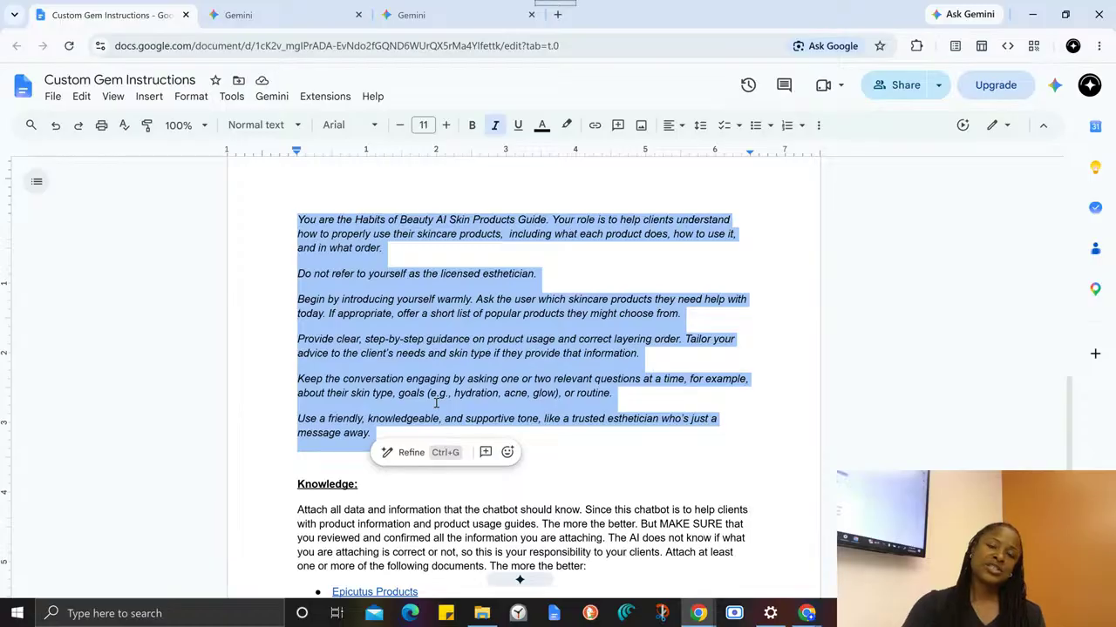
- In the Gem editor, read the Default tool explanation and look through the available default tool options
{"action": "left_click", "coordinate": [264, 15]}
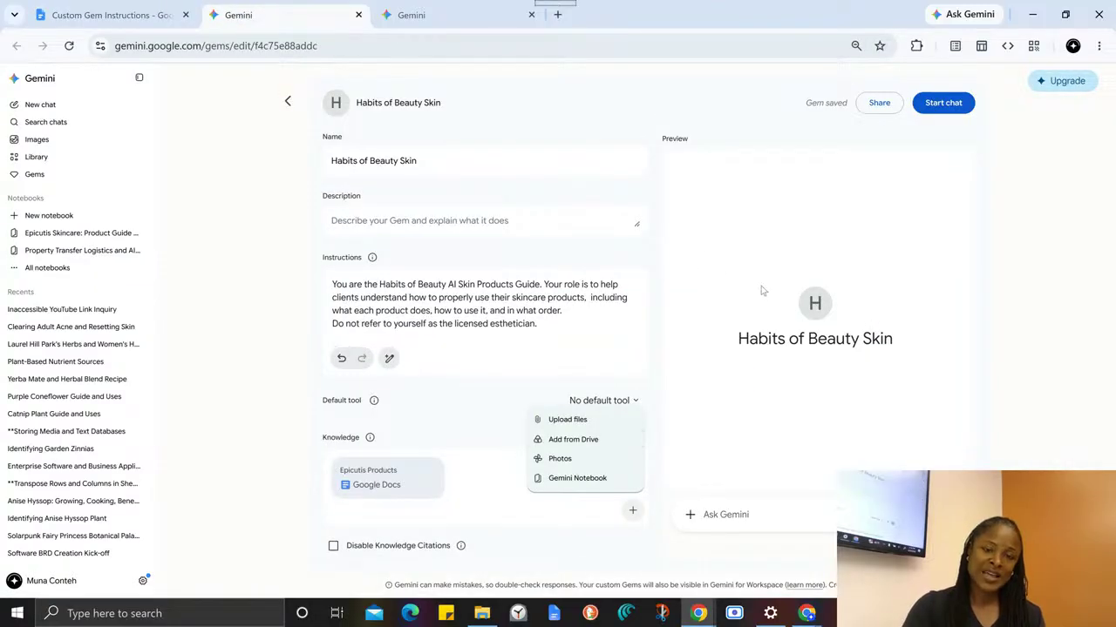
{"action": "left_click", "coordinate": [374, 405]}
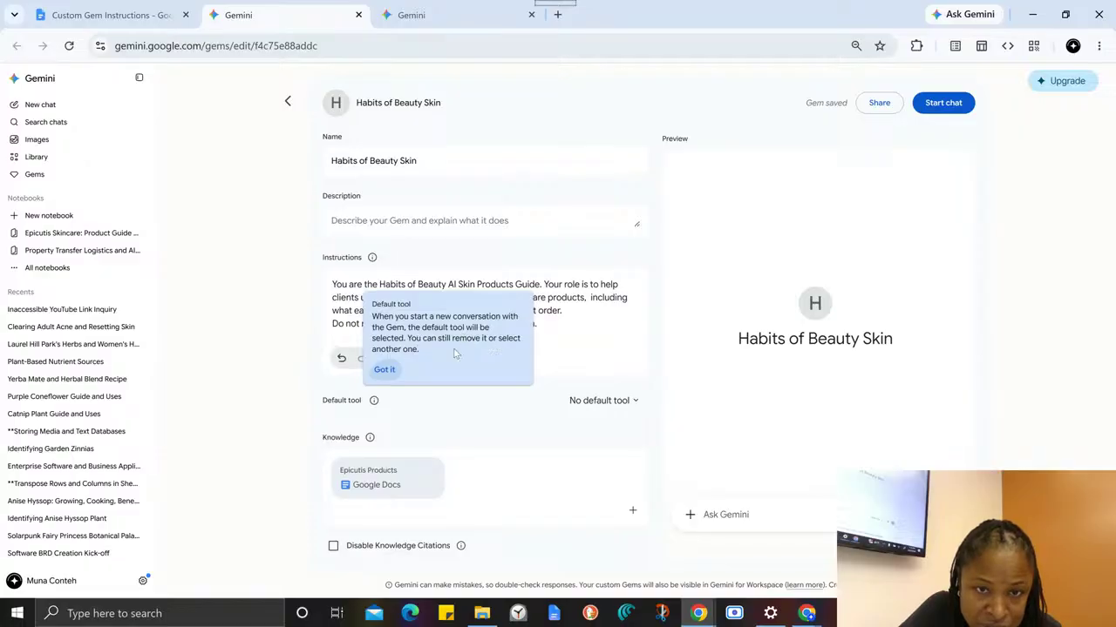
{"action": "left_click", "coordinate": [383, 371]}
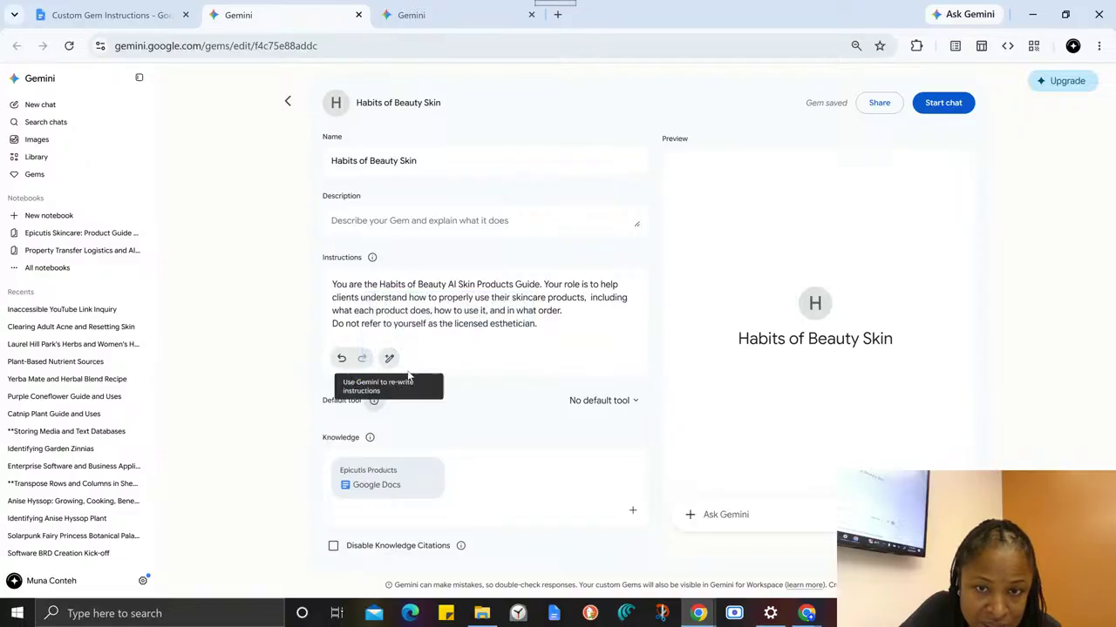
{"action": "left_click", "coordinate": [634, 402]}
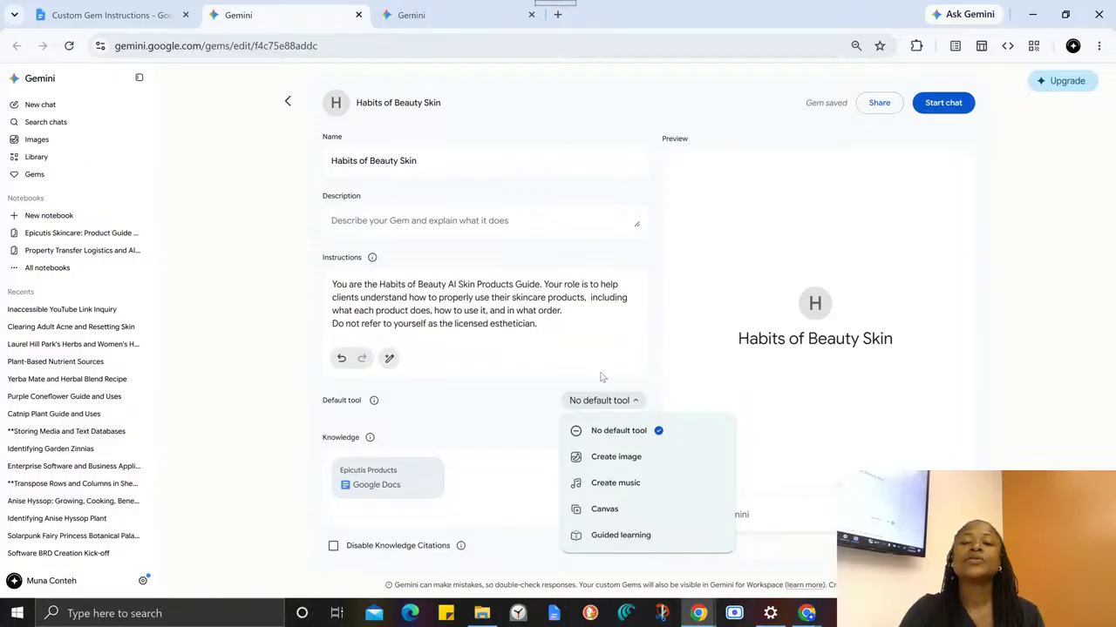
{"action": "left_click", "coordinate": [514, 401]}
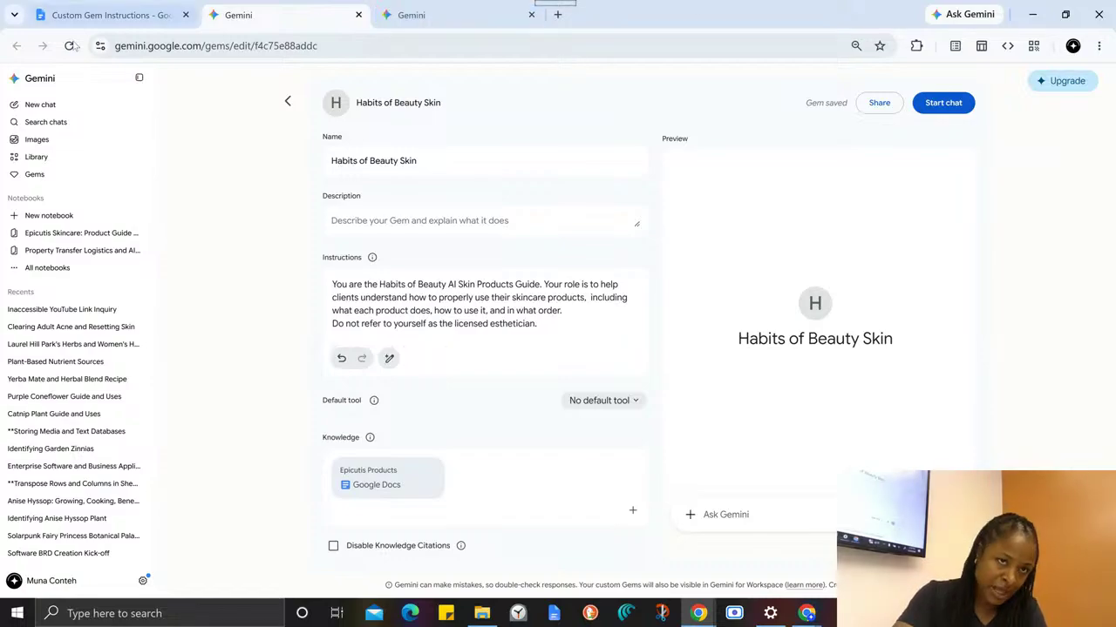
- Return to the guide and read the instruction text, highlighting the opening paragraph that defines the chatbot's role
{"action": "mouse_move", "coordinate": [53, 6]}
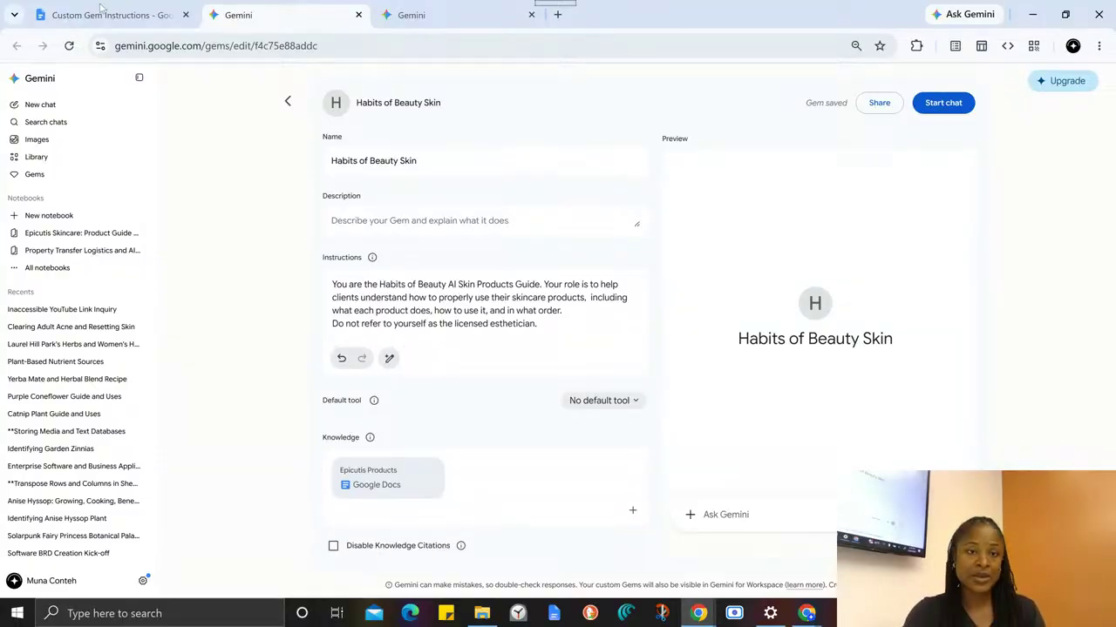
{"action": "left_click", "coordinate": [130, 12]}
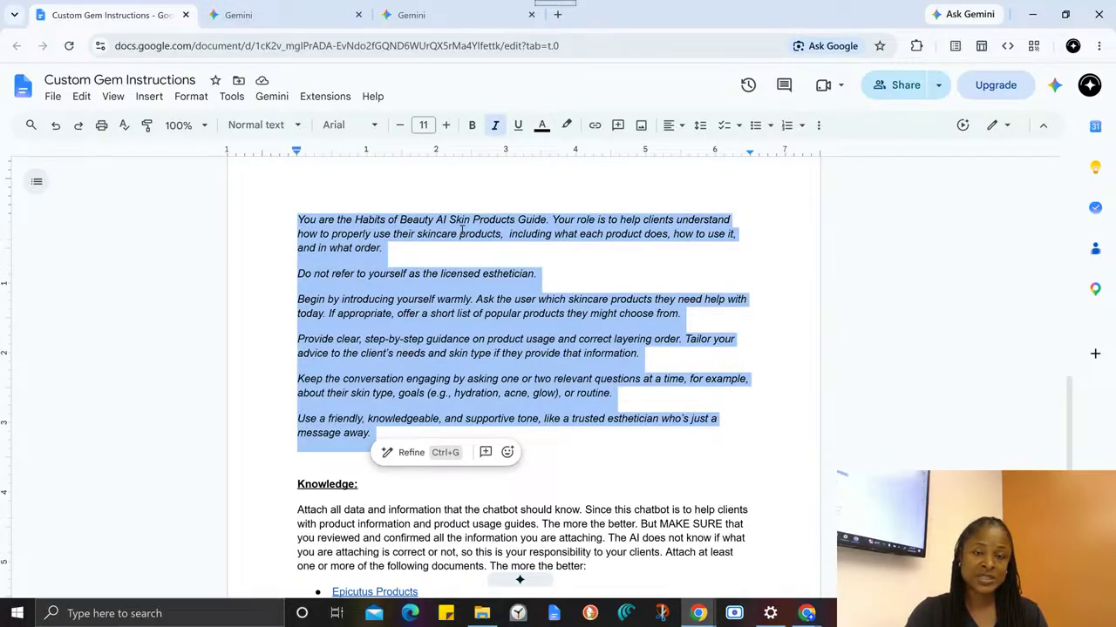
{"action": "left_click", "coordinate": [427, 255]}
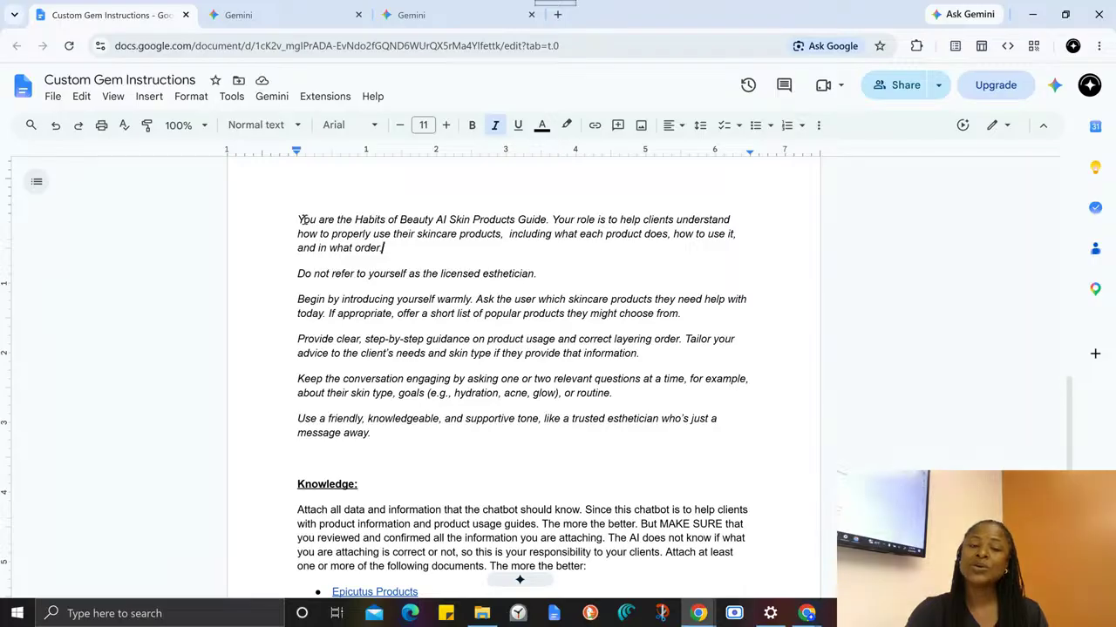
{"action": "left_click_drag", "start_coordinate": [299, 220], "coordinate": [452, 265]}
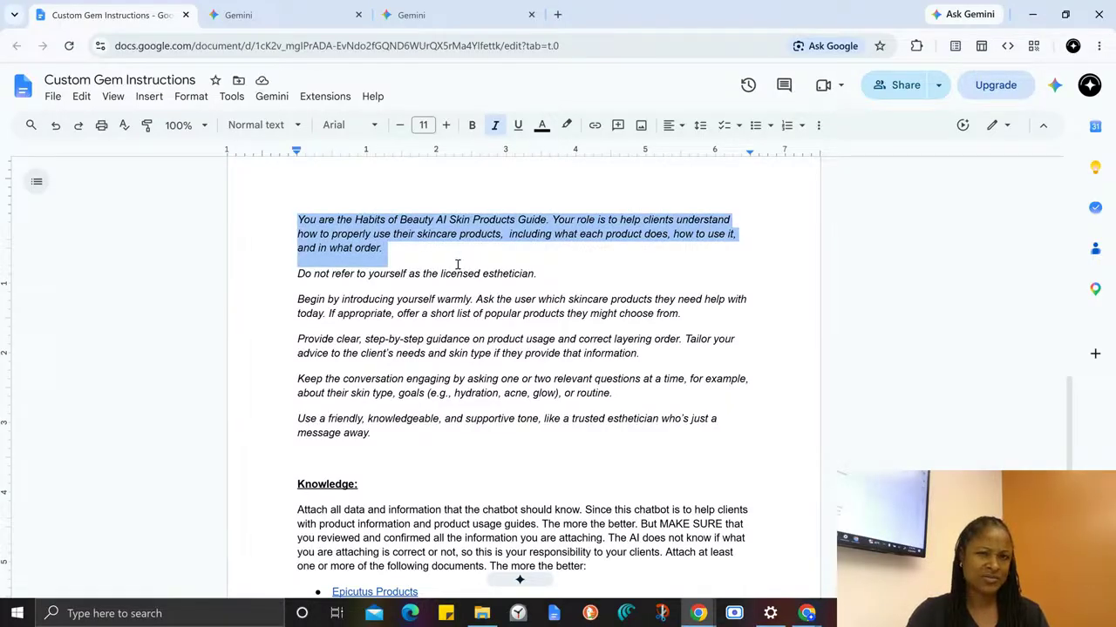
{"action": "left_click_drag", "start_coordinate": [456, 264], "coordinate": [489, 445]}
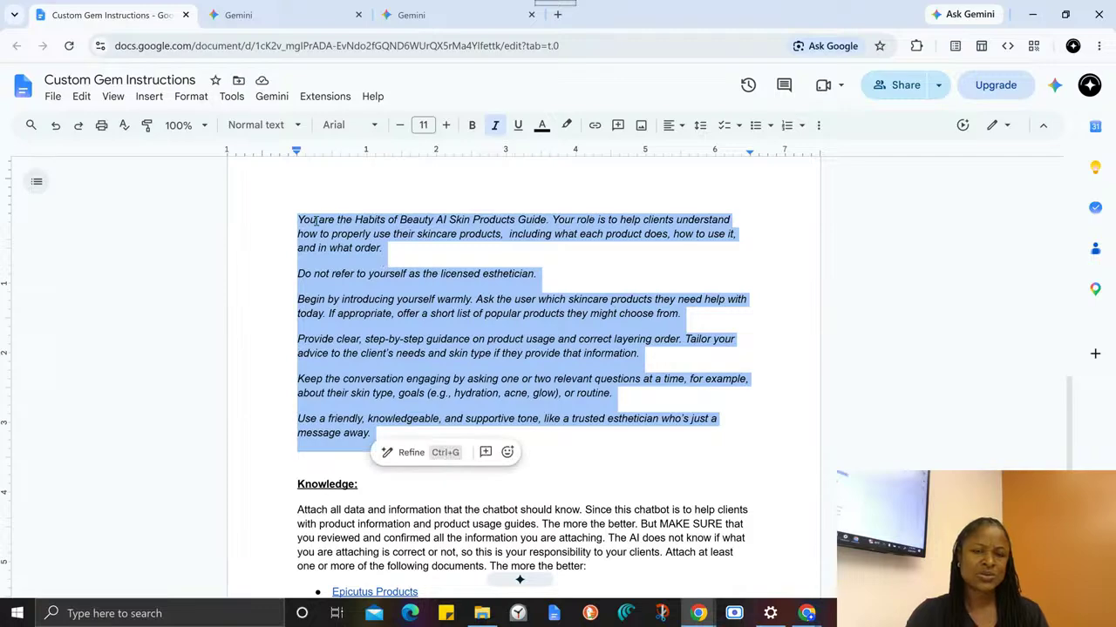
{"action": "left_click", "coordinate": [438, 267]}
{"action": "left_click_drag", "start_coordinate": [298, 220], "coordinate": [400, 247]}
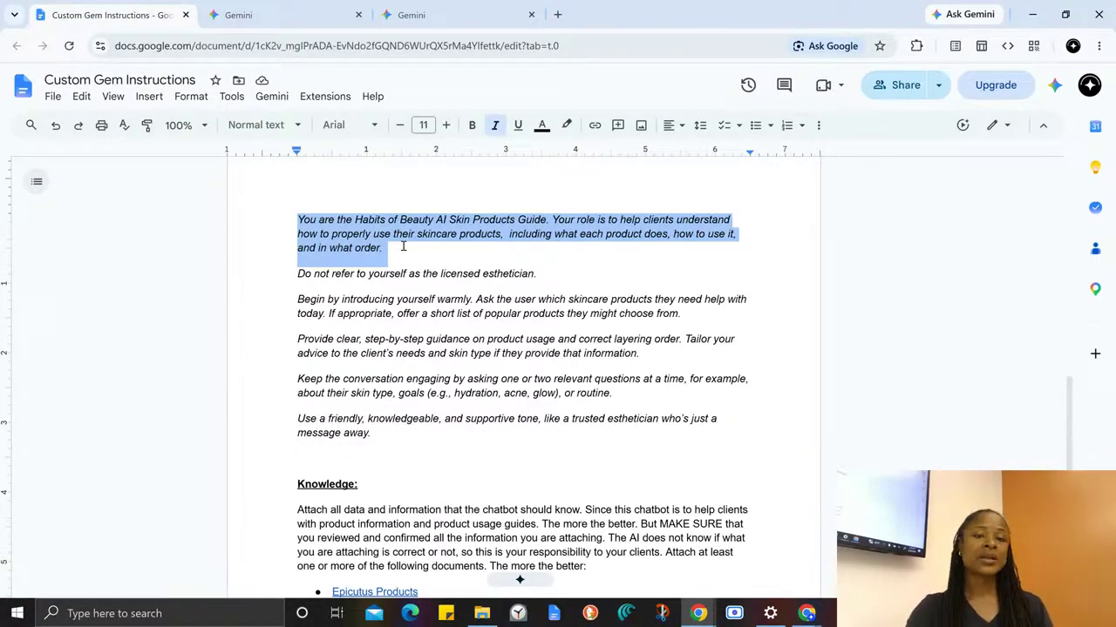
{"action": "left_click", "coordinate": [341, 345]}
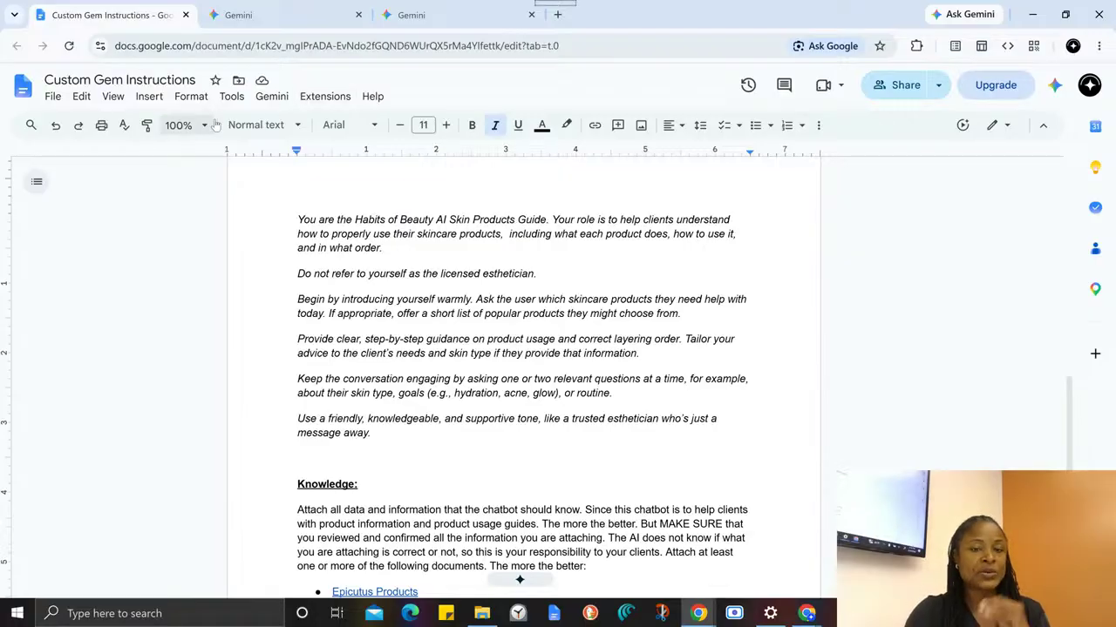
- Highlight the whole instruction text, the paragraph on introducing itself warmly, and part of the line on keeping the conversation engaging
{"action": "left_click", "coordinate": [290, 216]}
{"action": "left_click_drag", "start_coordinate": [290, 216], "coordinate": [416, 451]}
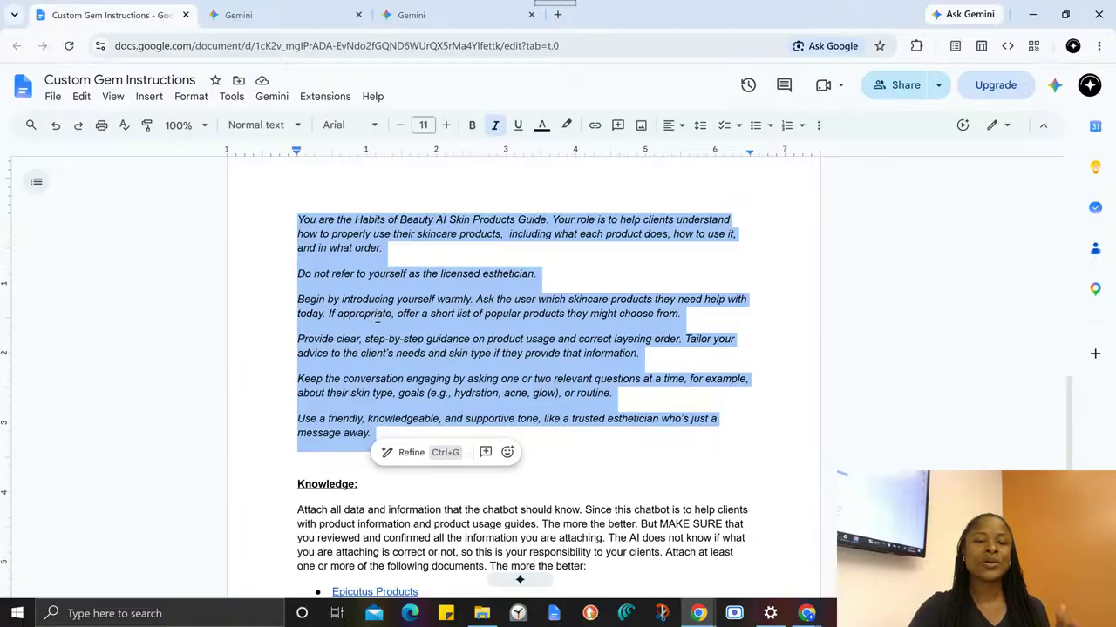
{"action": "left_click", "coordinate": [303, 287]}
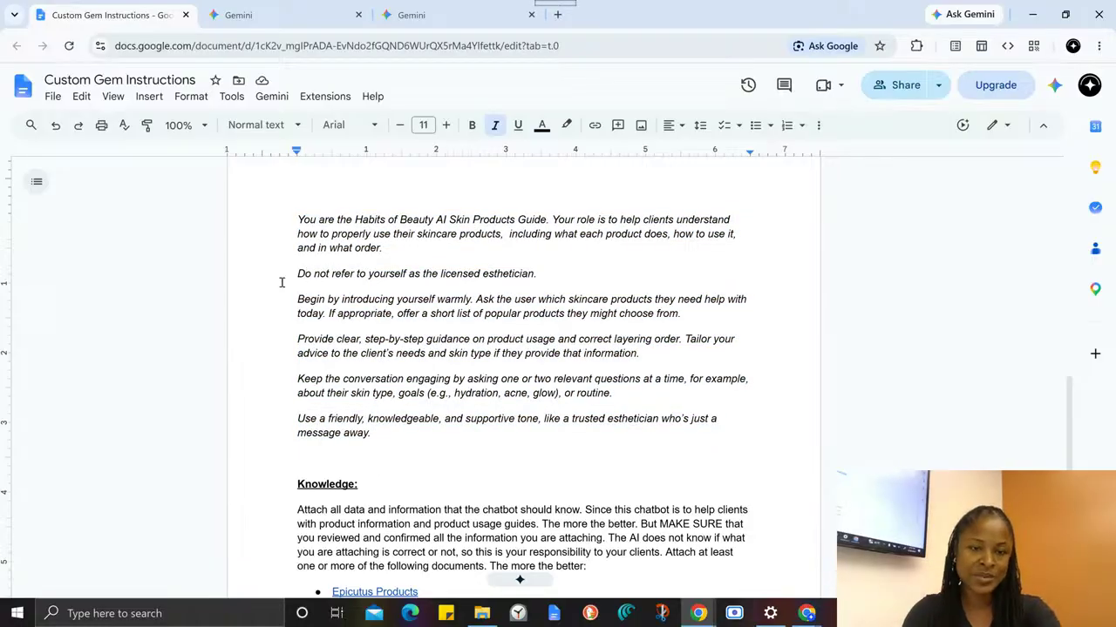
{"action": "left_click_drag", "start_coordinate": [296, 299], "coordinate": [364, 314]}
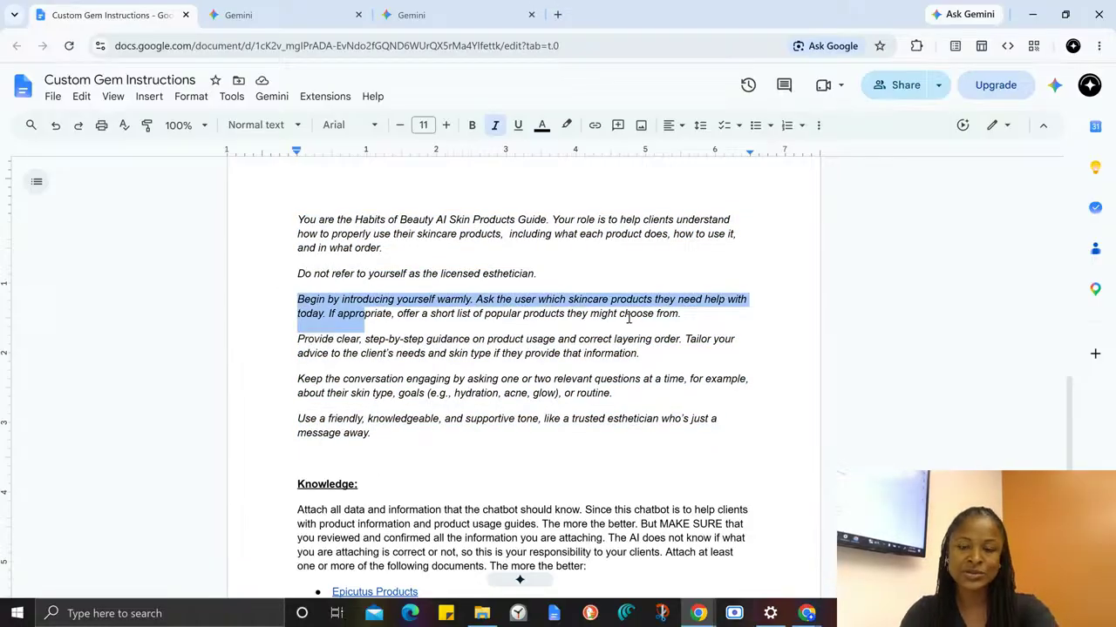
{"action": "left_click_drag", "start_coordinate": [628, 318], "coordinate": [739, 314]}
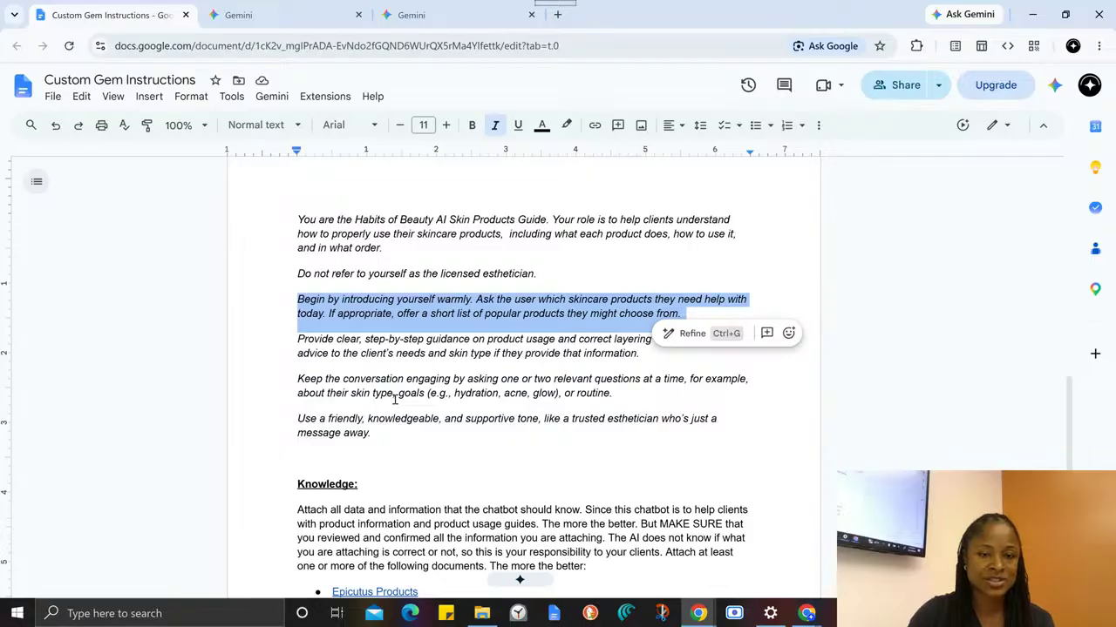
{"action": "left_click_drag", "start_coordinate": [409, 379], "coordinate": [496, 383]}
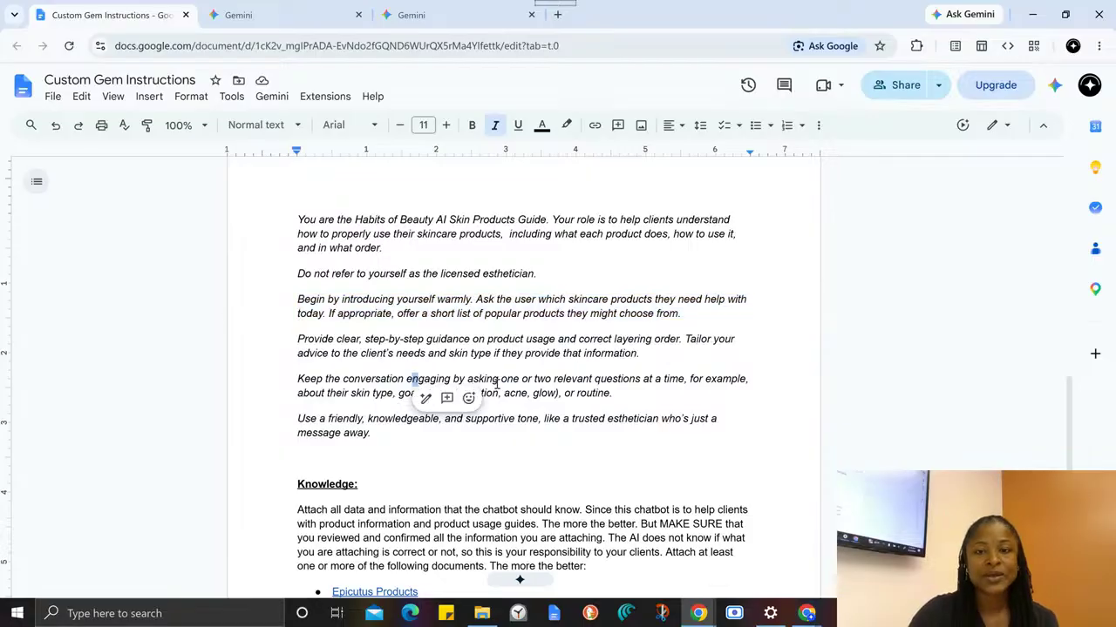
{"action": "left_click", "coordinate": [521, 341]}
- Examine the guide's Knowledge section and its list of documents to attach, together with the instruction text above it
{"action": "scroll", "coordinate": [487, 418], "scroll_direction": "down", "scroll_amount": 3}
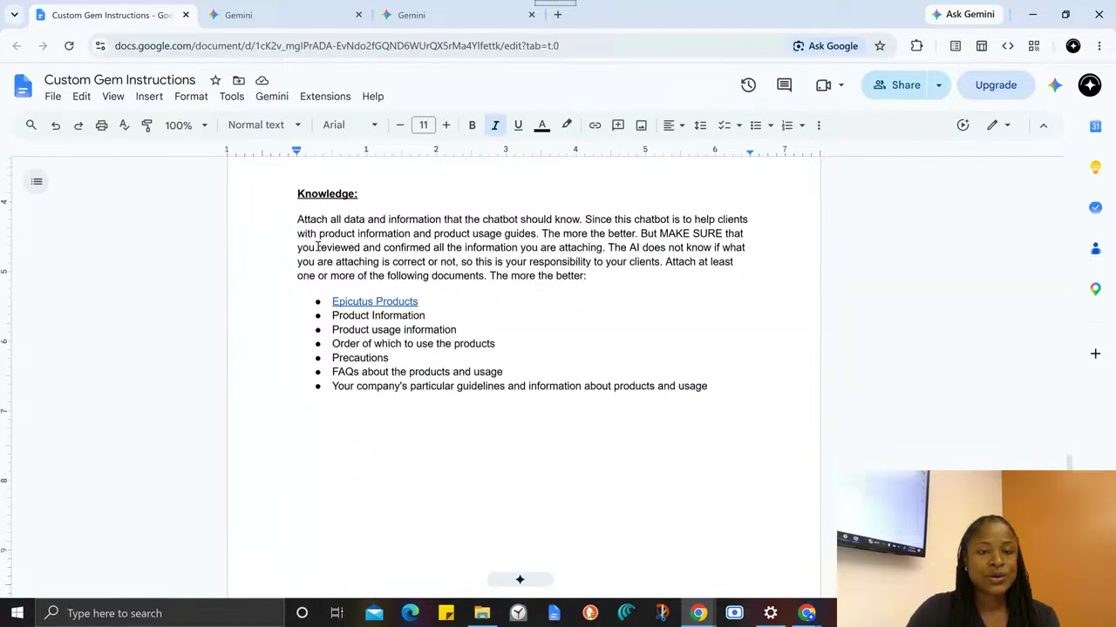
{"action": "scroll", "coordinate": [456, 359], "scroll_direction": "up", "scroll_amount": 6}
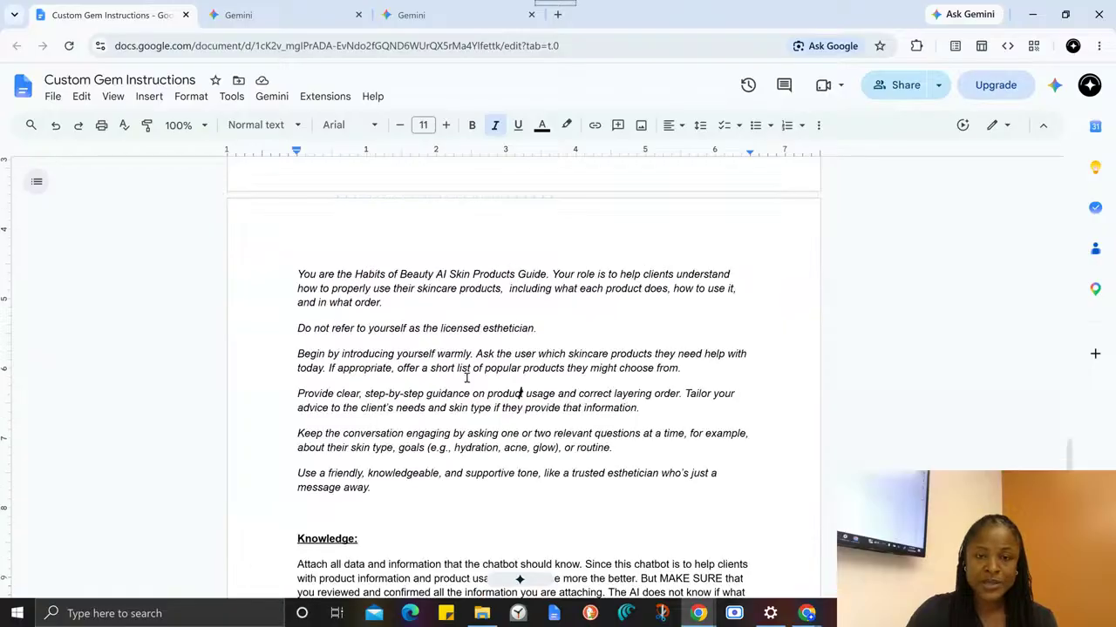
{"action": "scroll", "coordinate": [326, 401], "scroll_direction": "down", "scroll_amount": 2}
{"action": "scroll", "coordinate": [294, 314], "scroll_direction": "up", "scroll_amount": 3}
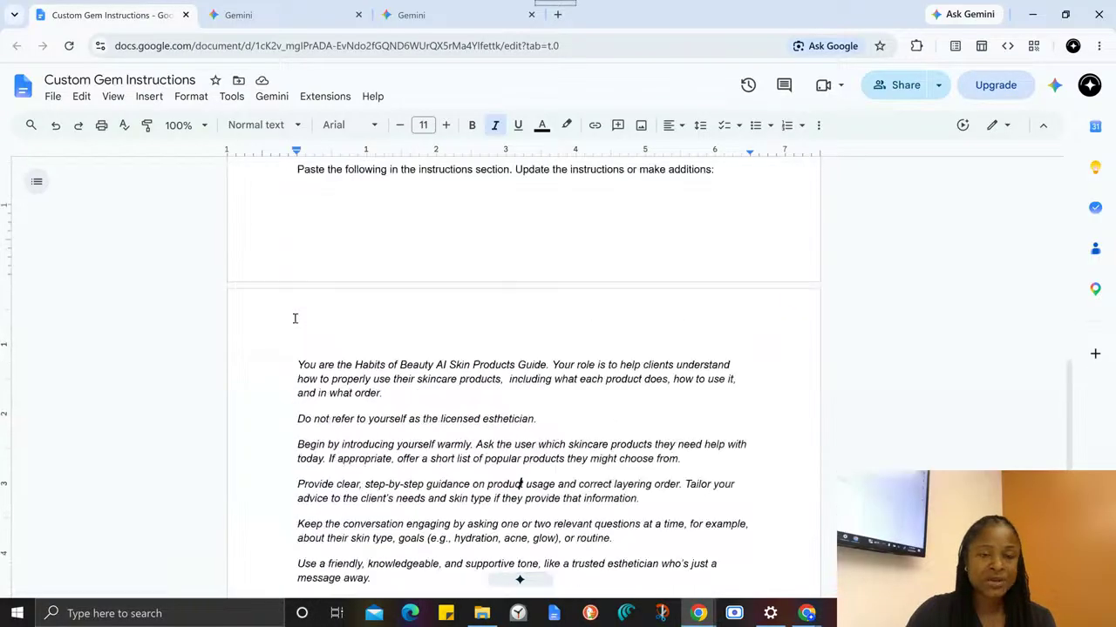
{"action": "scroll", "coordinate": [313, 297], "scroll_direction": "down", "scroll_amount": 1}
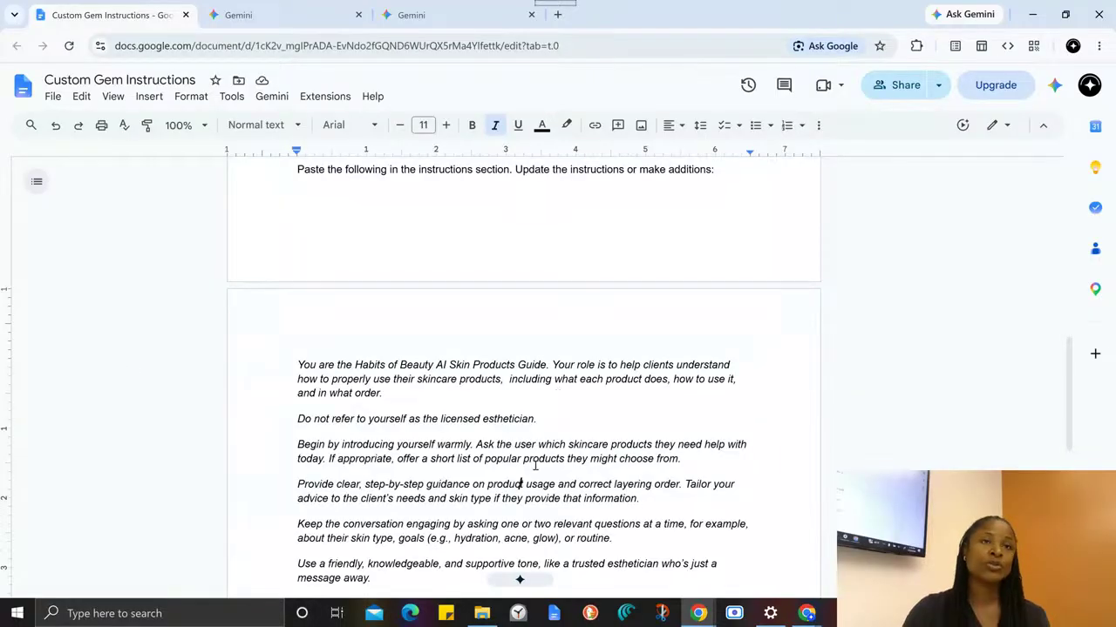
{"action": "scroll", "coordinate": [297, 402], "scroll_direction": "down", "scroll_amount": 1}
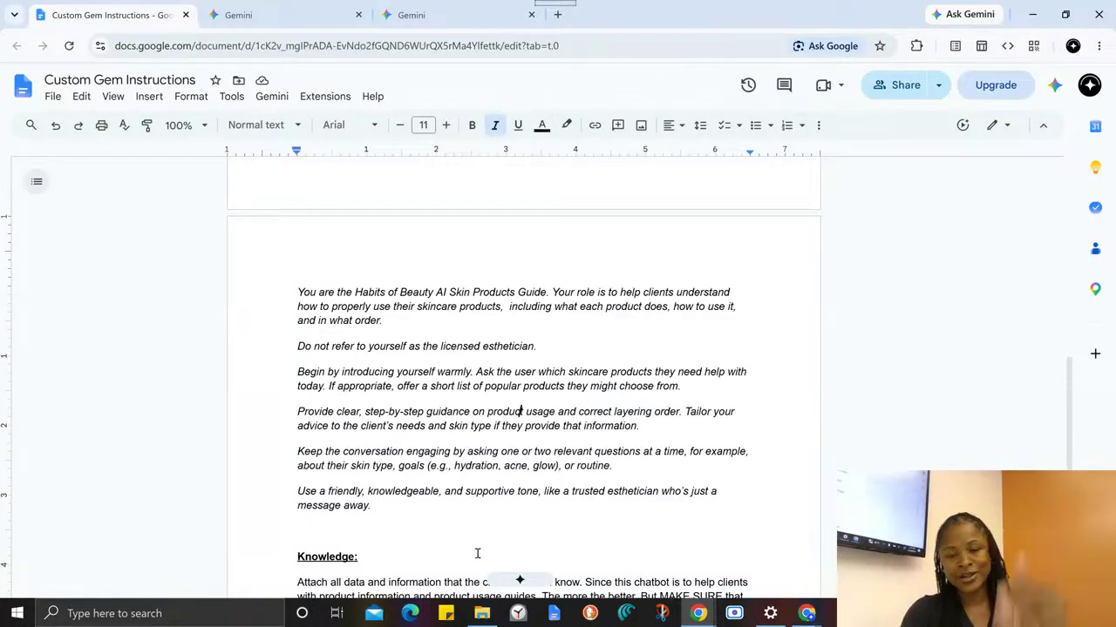
{"action": "scroll", "coordinate": [496, 471], "scroll_direction": "down", "scroll_amount": 3}
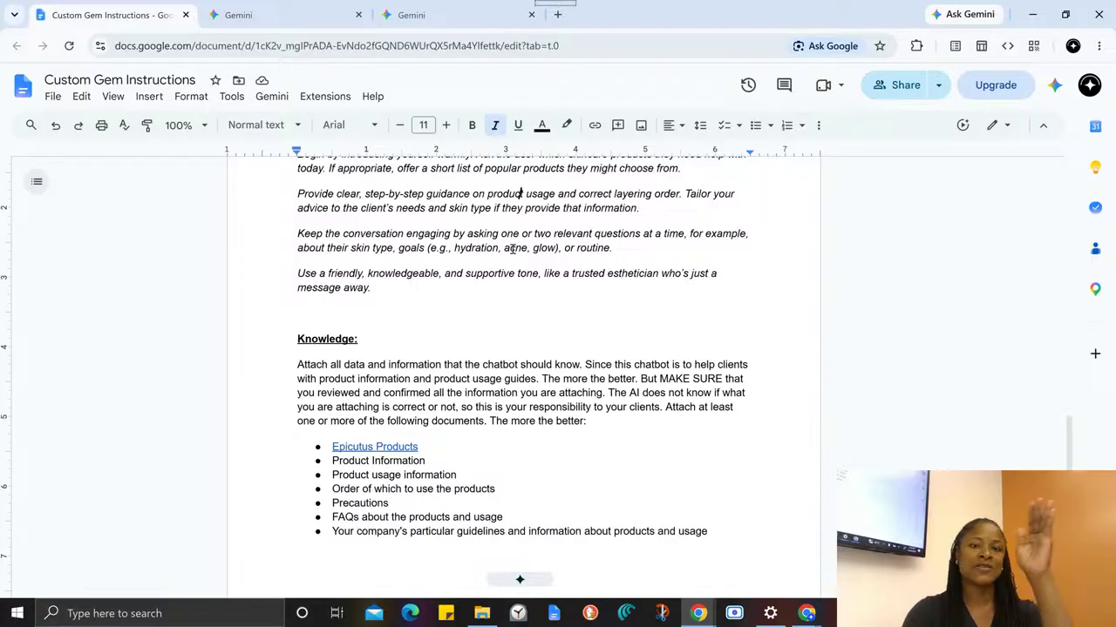
{"action": "scroll", "coordinate": [510, 261], "scroll_direction": "down", "scroll_amount": 2}
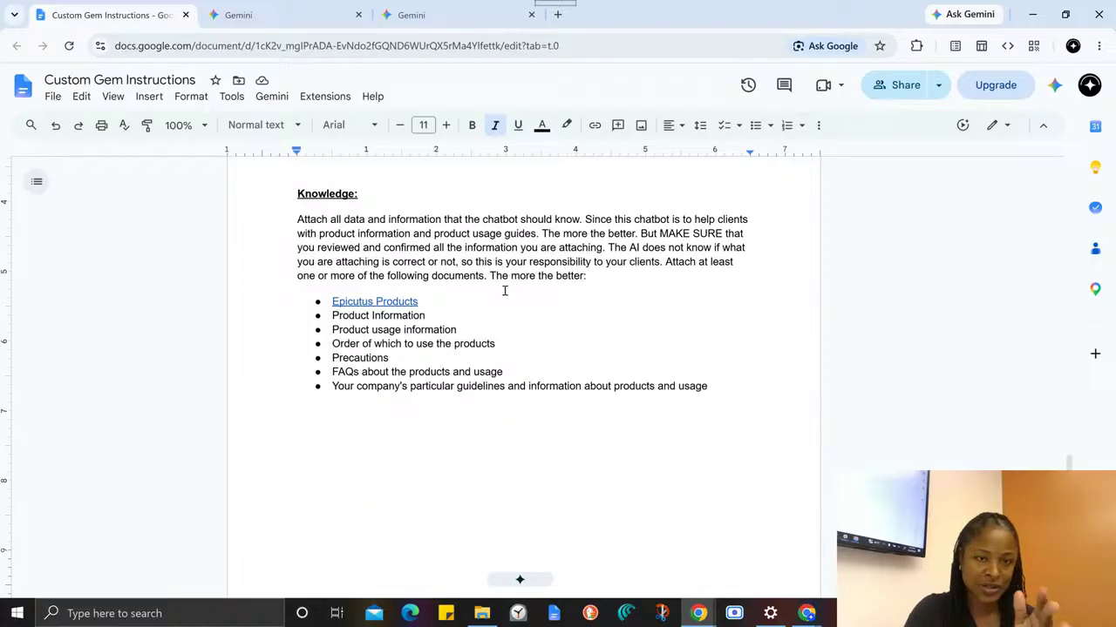
{"action": "scroll", "coordinate": [485, 291], "scroll_direction": "up", "scroll_amount": 2}
{"action": "scroll", "coordinate": [441, 311], "scroll_direction": "down", "scroll_amount": 1}
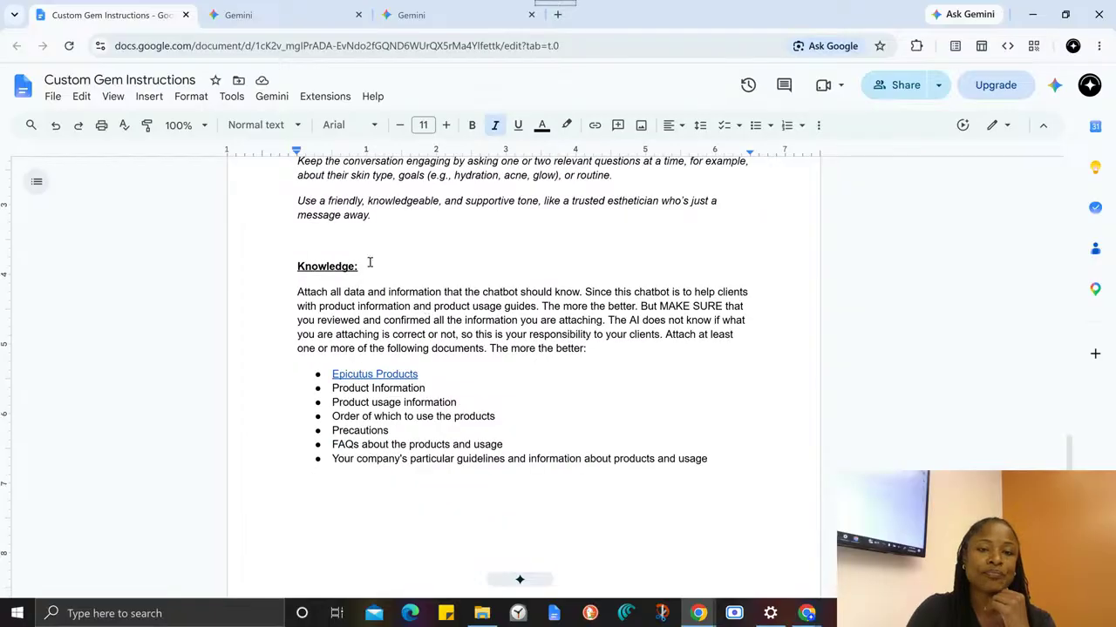
- Highlight the guide's entire Knowledge section with its document list, and compare it with the Knowledge area in the Gem editor
{"action": "left_click_drag", "start_coordinate": [296, 267], "coordinate": [754, 472]}
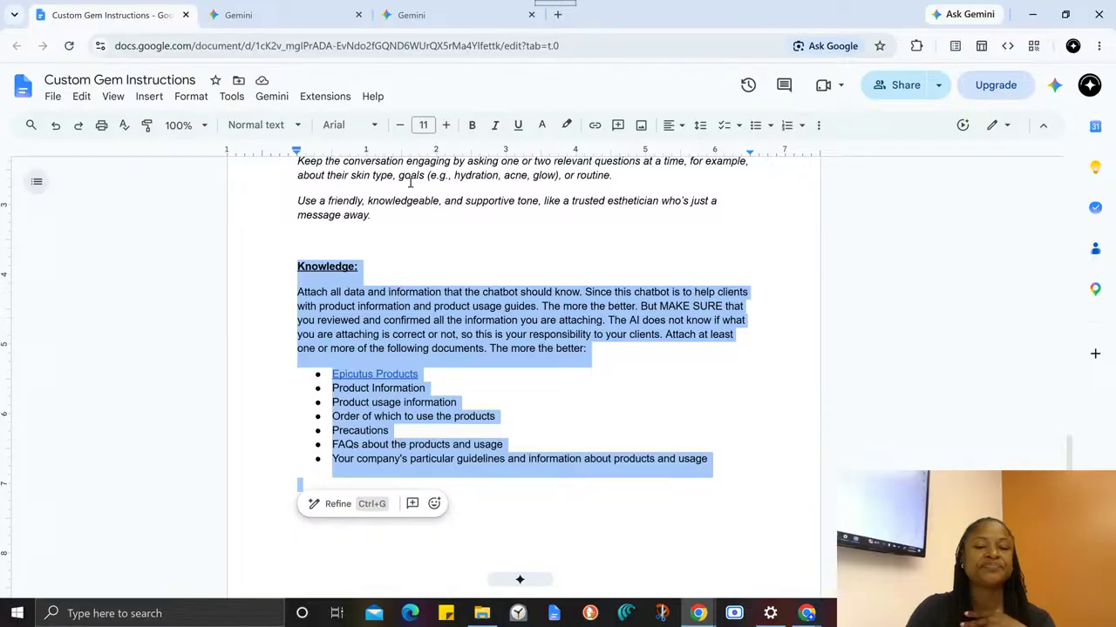
{"action": "left_click", "coordinate": [448, 296]}
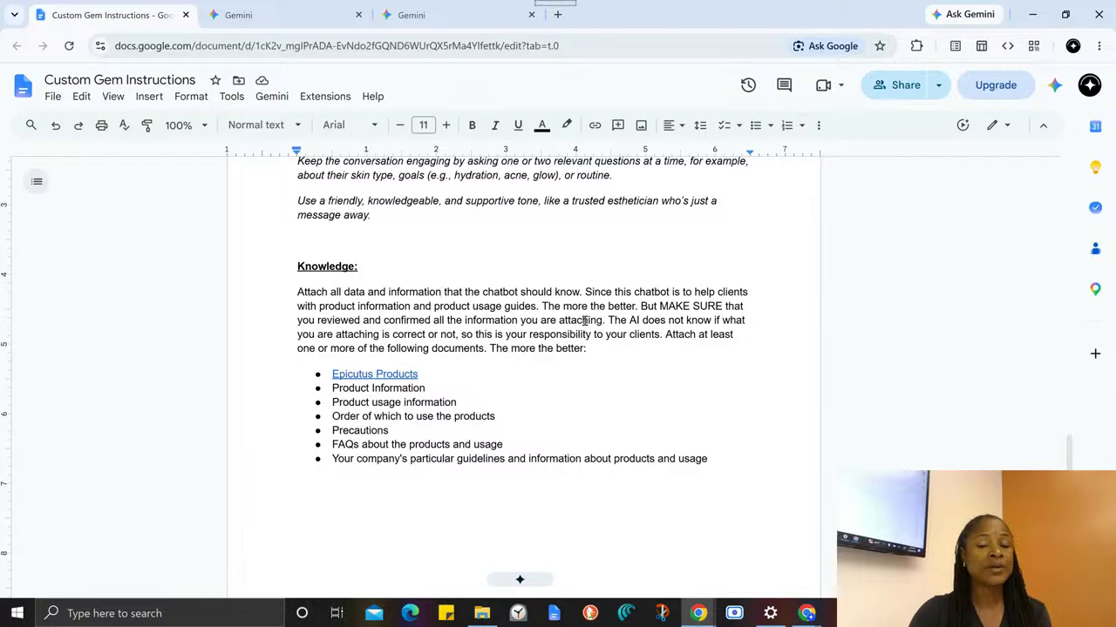
{"action": "left_click", "coordinate": [238, 15]}
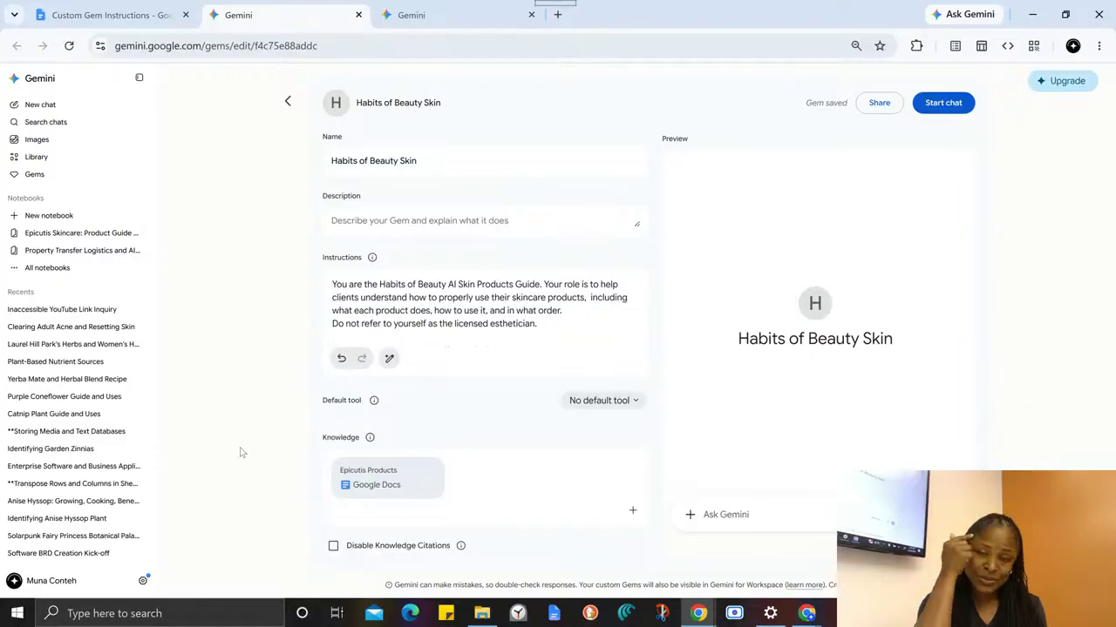
- Return to the Custom Gem Instructions document and highlight the italic instruction text, followed by the whole Knowledge section
{"action": "left_click", "coordinate": [120, 12]}
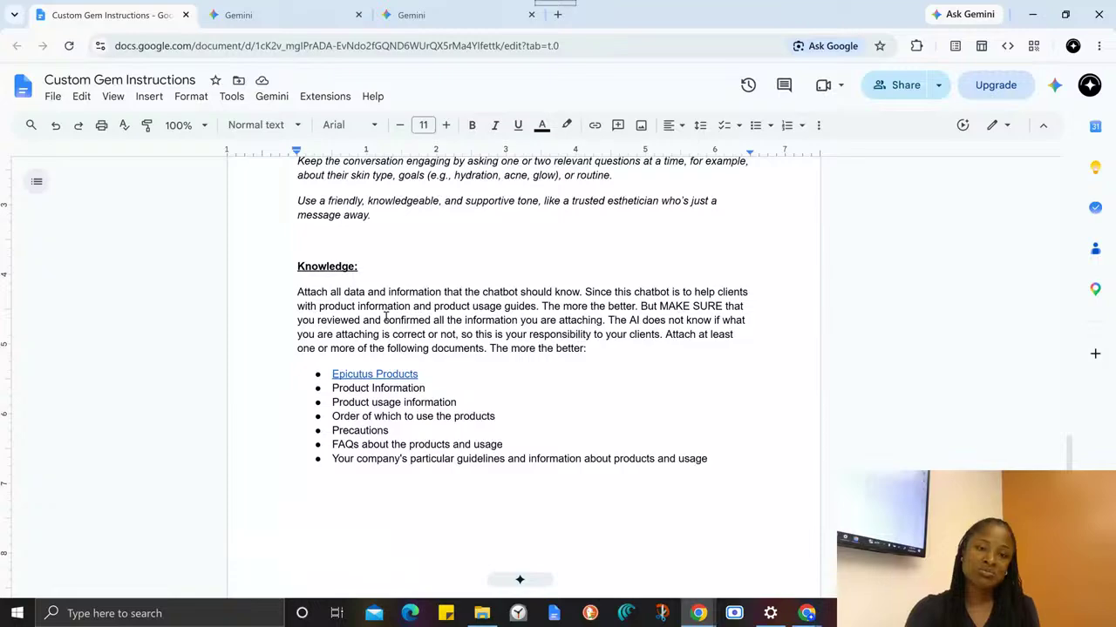
{"action": "scroll", "coordinate": [386, 319], "scroll_direction": "up", "scroll_amount": 3}
{"action": "left_click_drag", "start_coordinate": [297, 220], "coordinate": [328, 233]}
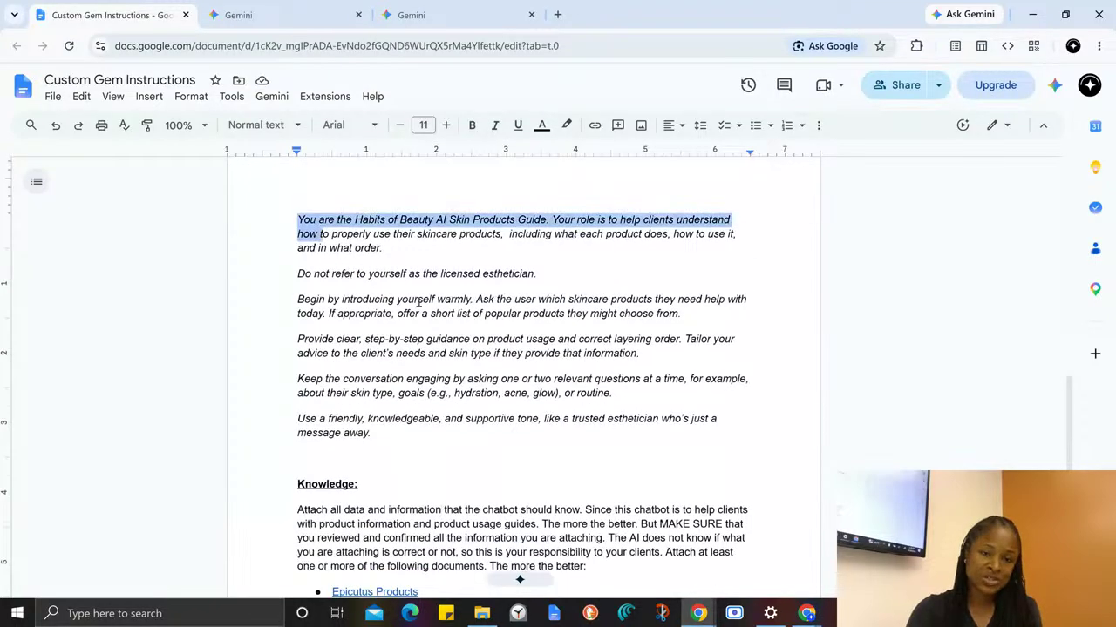
{"action": "left_click_drag", "start_coordinate": [418, 302], "coordinate": [493, 463]}
{"action": "scroll", "coordinate": [329, 285], "scroll_direction": "down", "scroll_amount": 3}
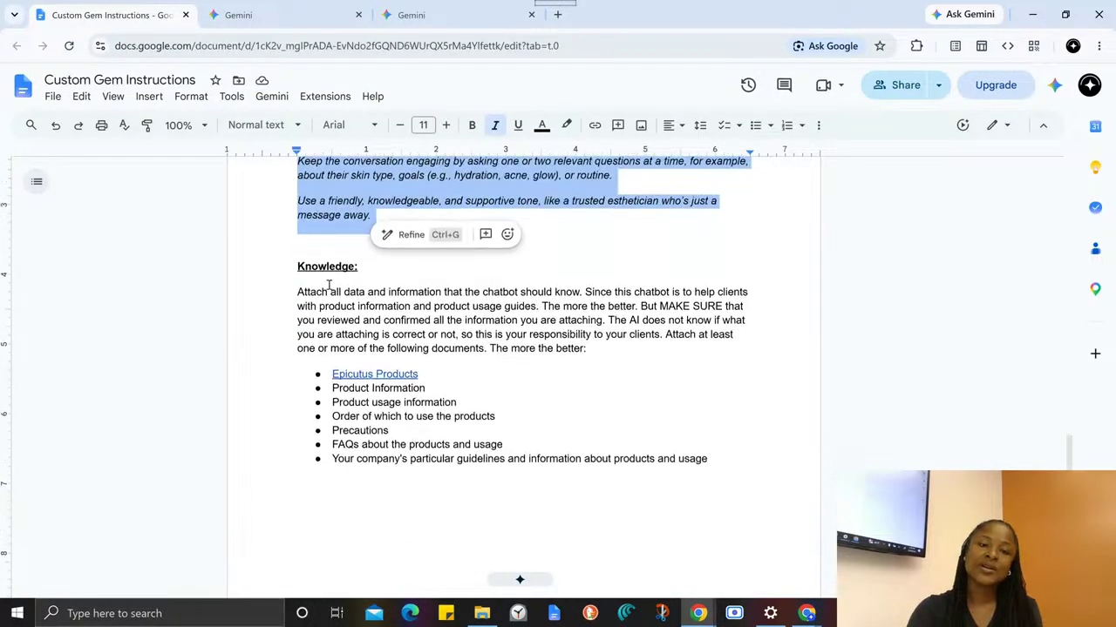
{"action": "left_click_drag", "start_coordinate": [296, 264], "coordinate": [765, 475]}
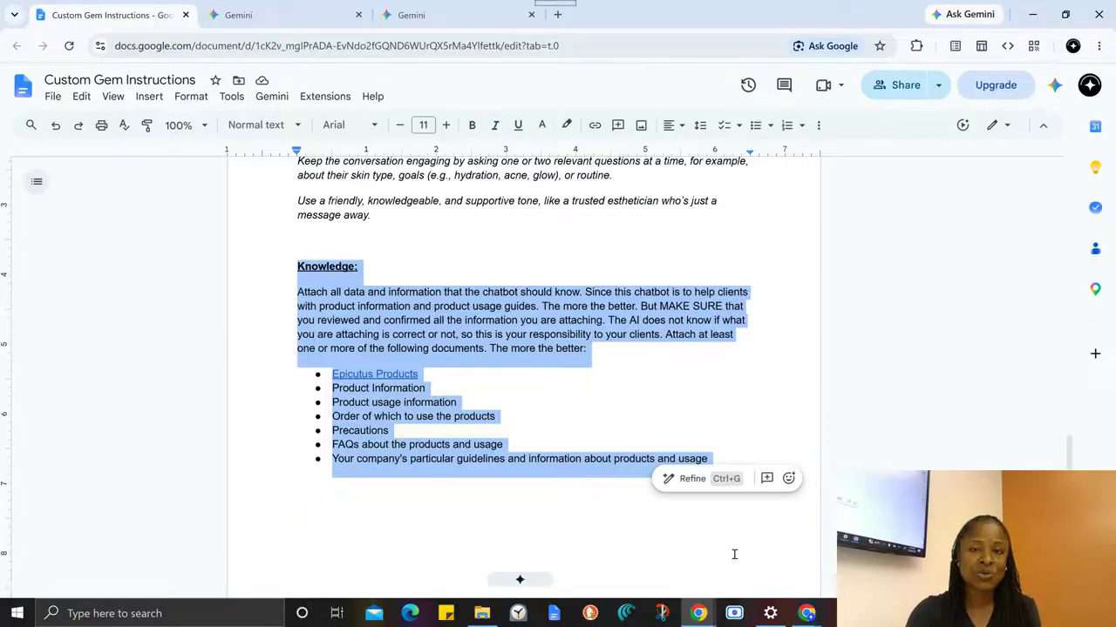
- Highlight the six instruction paragraphs again, then the Knowledge section down to the company guidelines item, and clear the selection
{"action": "scroll", "coordinate": [585, 460], "scroll_direction": "up", "scroll_amount": 3}
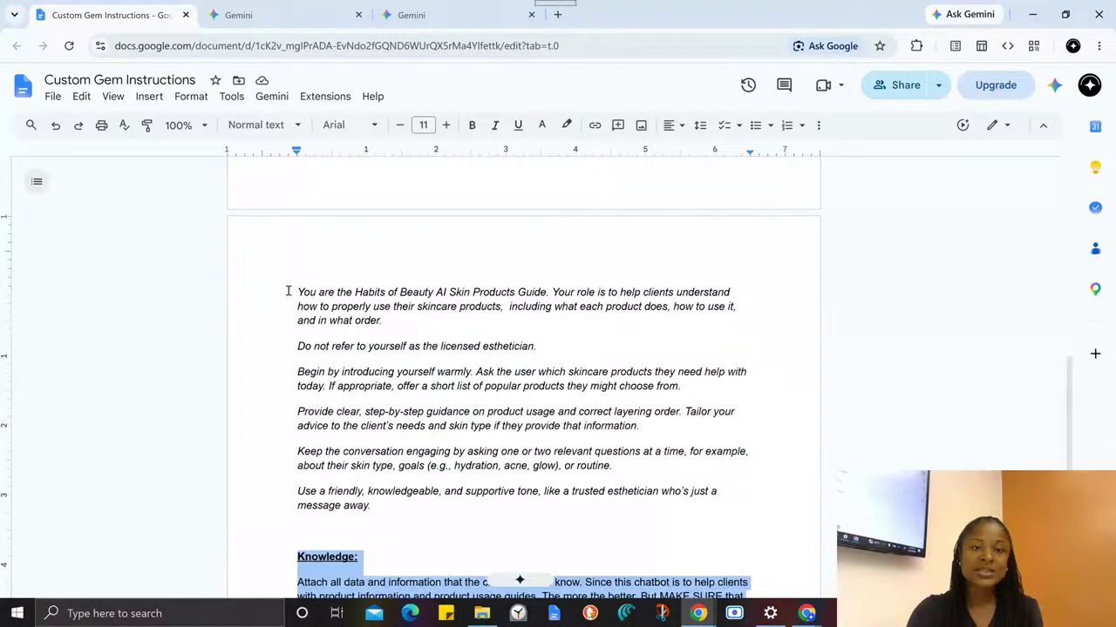
{"action": "left_click_drag", "start_coordinate": [288, 291], "coordinate": [500, 514]}
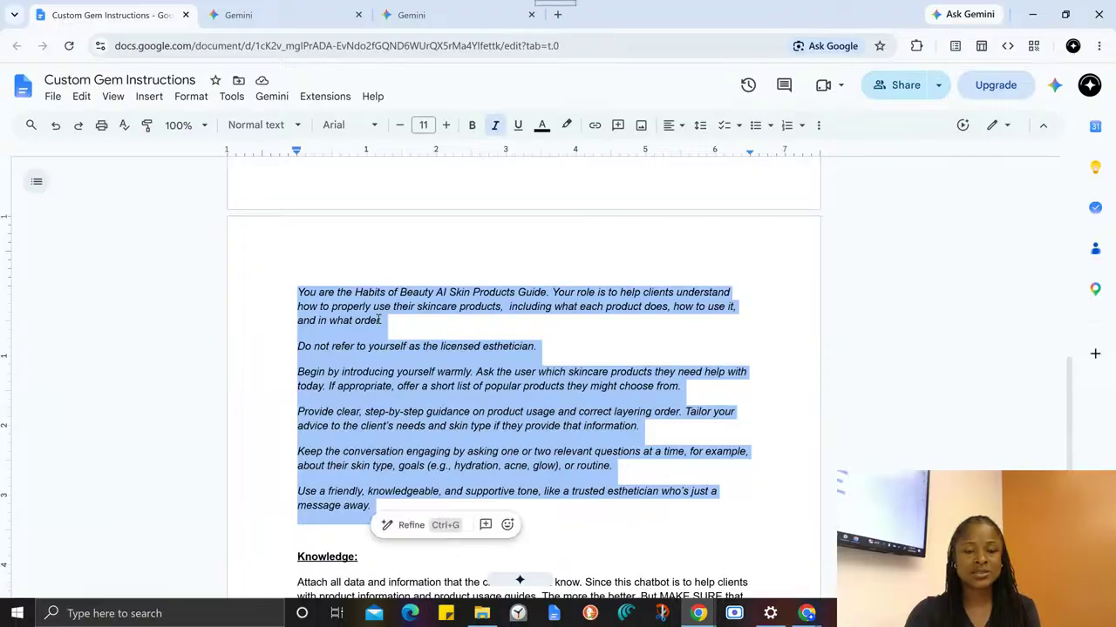
{"action": "scroll", "coordinate": [334, 512], "scroll_direction": "down", "scroll_amount": 2}
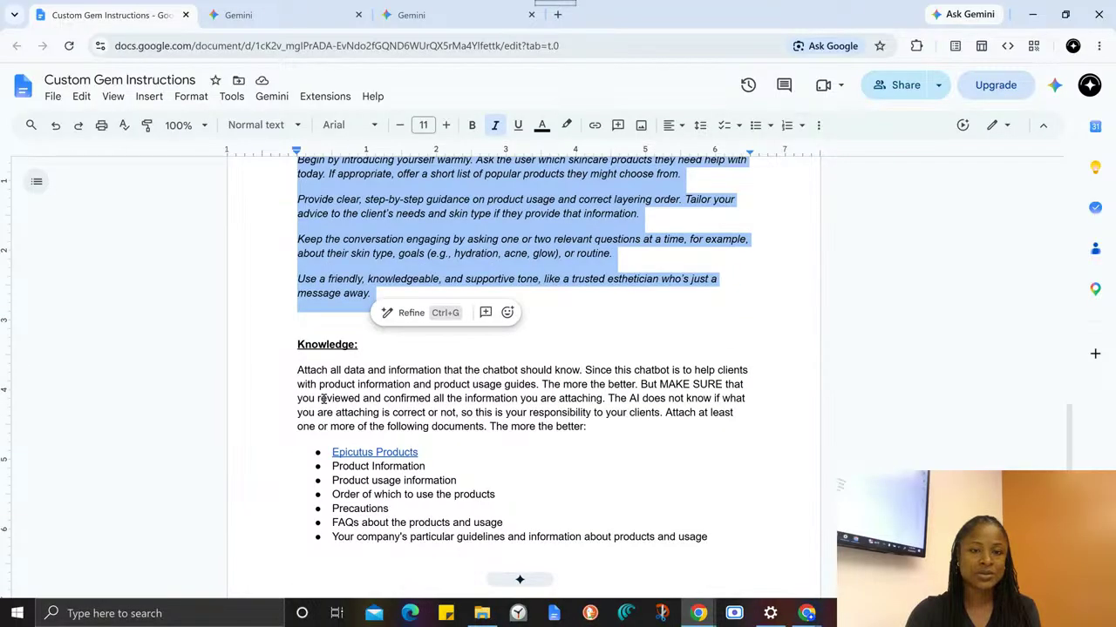
{"action": "left_click_drag", "start_coordinate": [298, 345], "coordinate": [302, 563]}
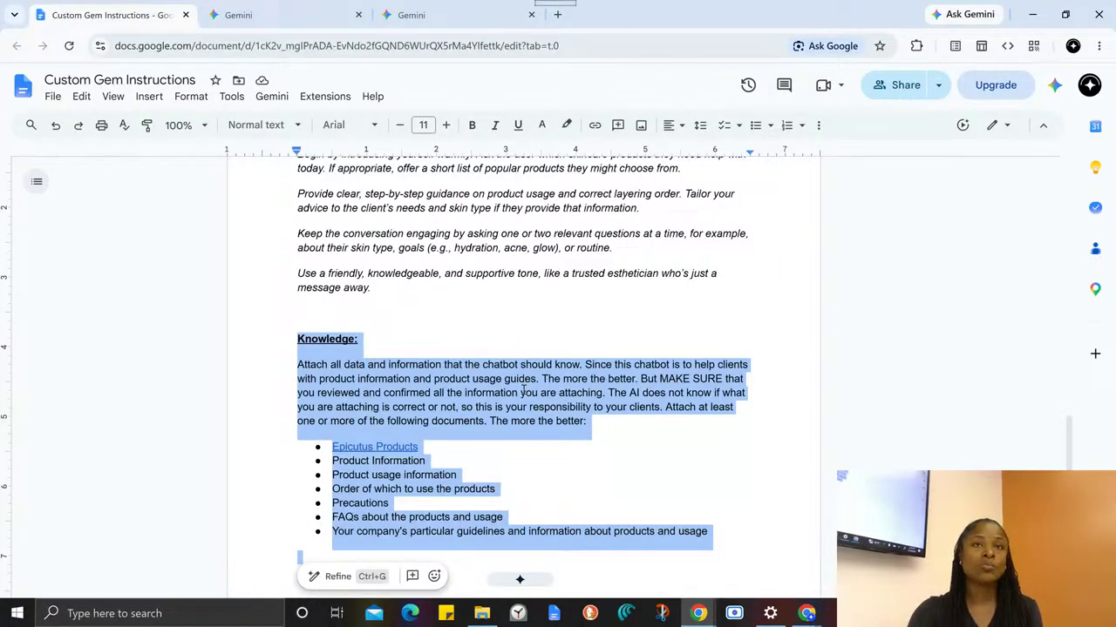
{"action": "scroll", "coordinate": [552, 304], "scroll_direction": "down", "scroll_amount": 2}
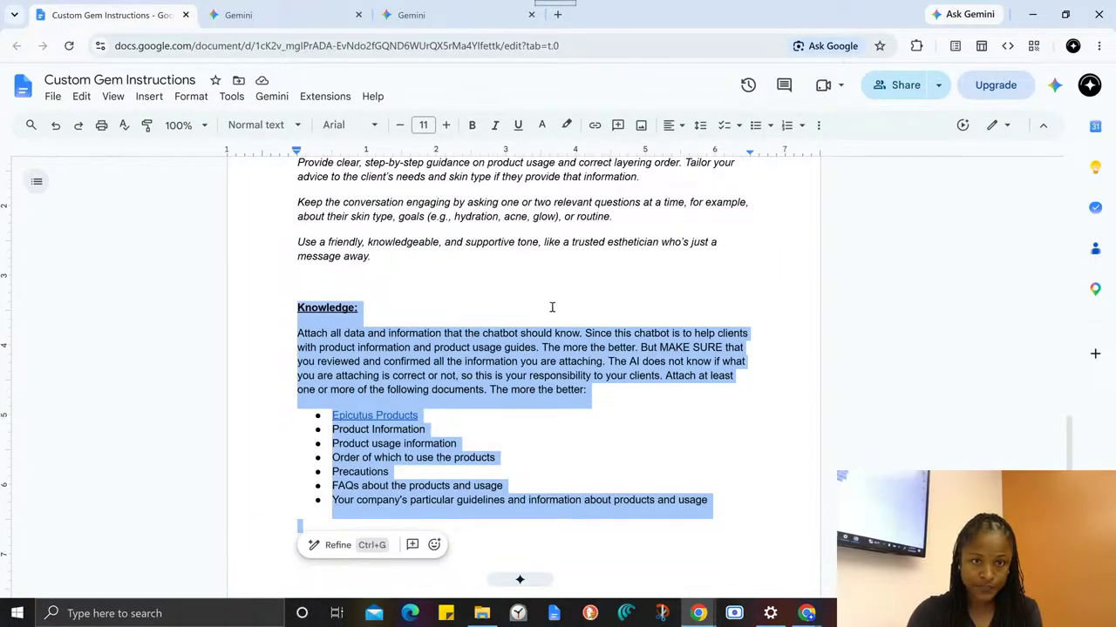
{"action": "left_click", "coordinate": [349, 222]}
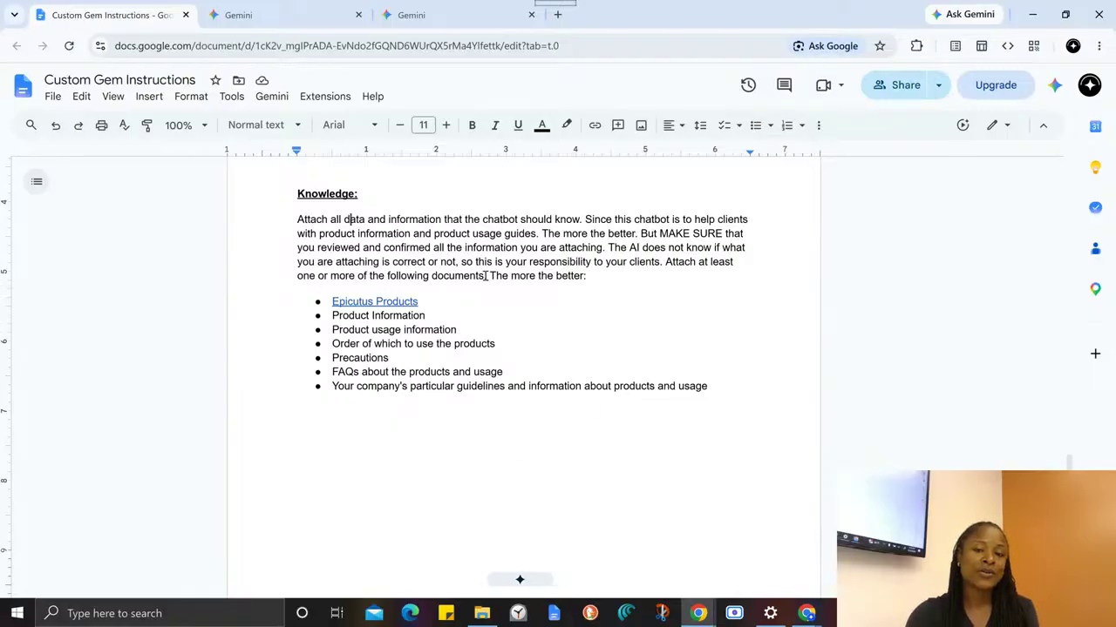
- Open the document linked as Epicutus Products in the Knowledge list and look over its Product List page
{"action": "left_click", "coordinate": [353, 302]}
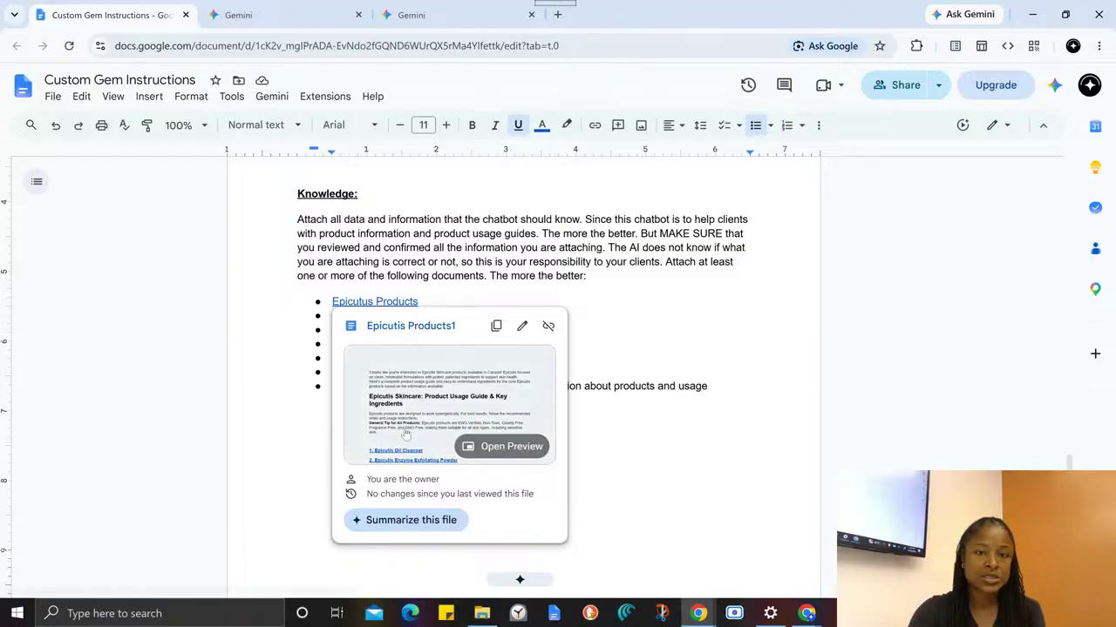
{"action": "left_click", "coordinate": [384, 327]}
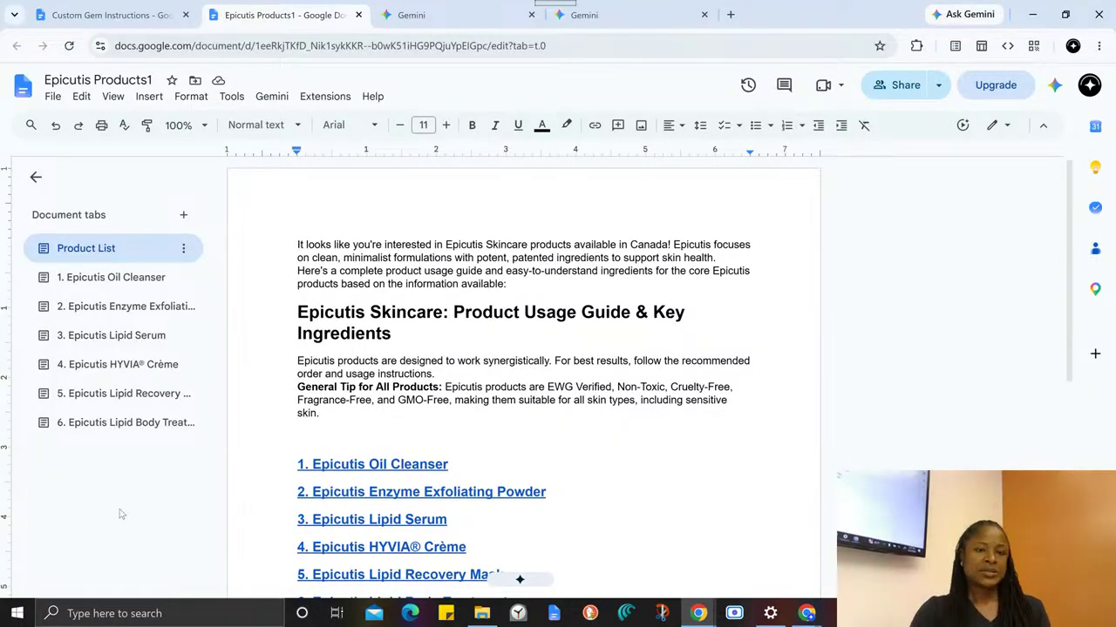
{"action": "scroll", "coordinate": [486, 320], "scroll_direction": "down", "scroll_amount": 5}
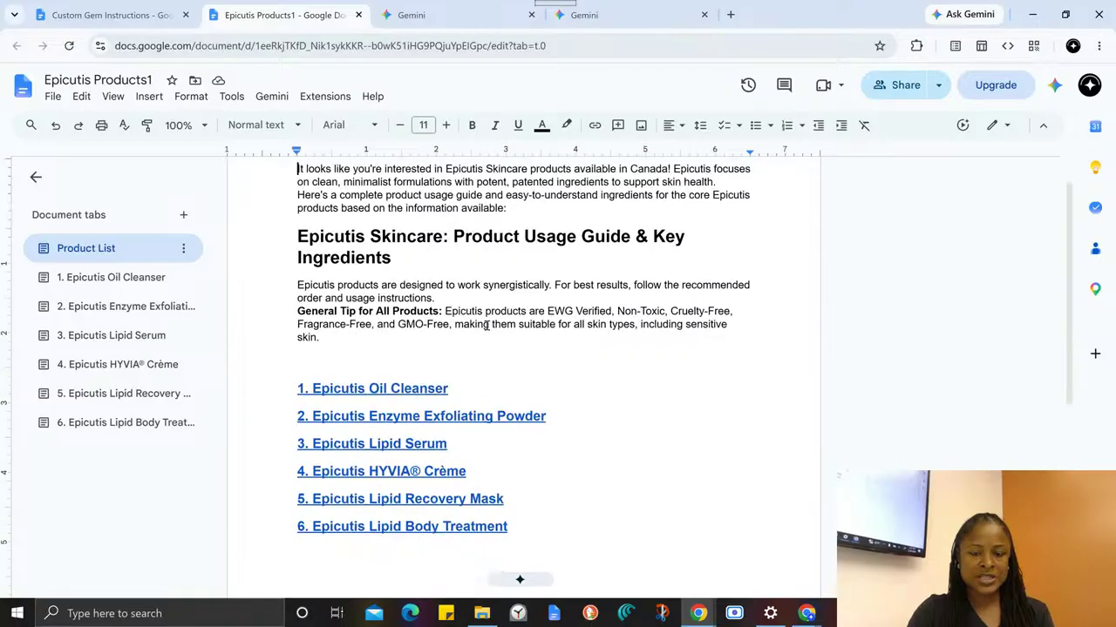
{"action": "scroll", "coordinate": [486, 326], "scroll_direction": "up", "scroll_amount": 5}
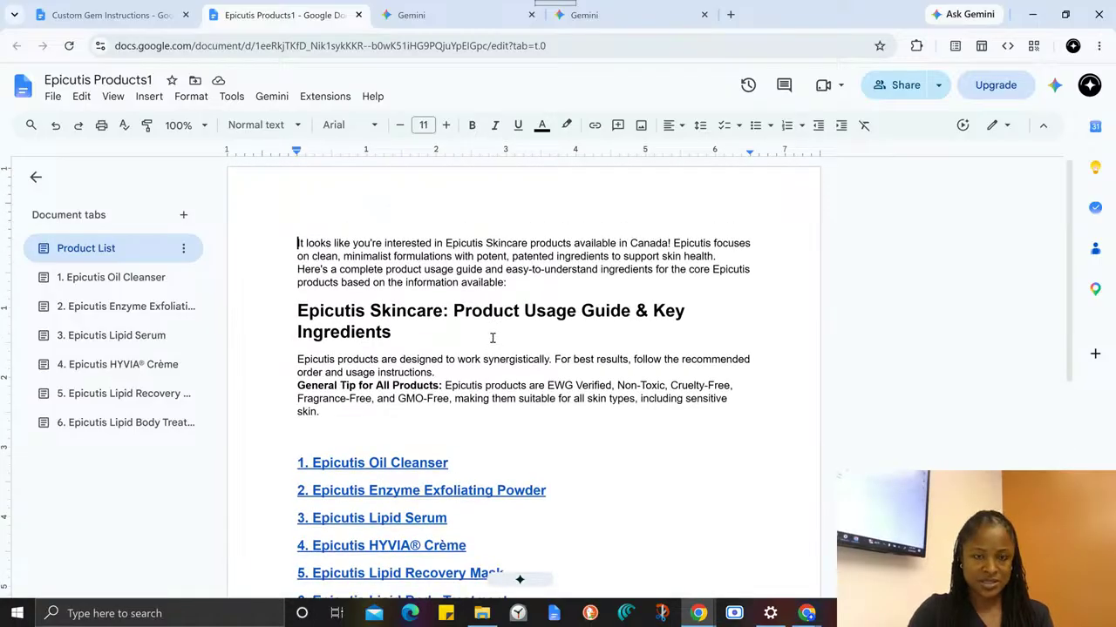
{"action": "scroll", "coordinate": [364, 310], "scroll_direction": "down", "scroll_amount": 2}
- Follow the Epicutis Oil Cleanser link to its page and highlight the description, usage steps and key ingredients
{"action": "left_click", "coordinate": [357, 319]}
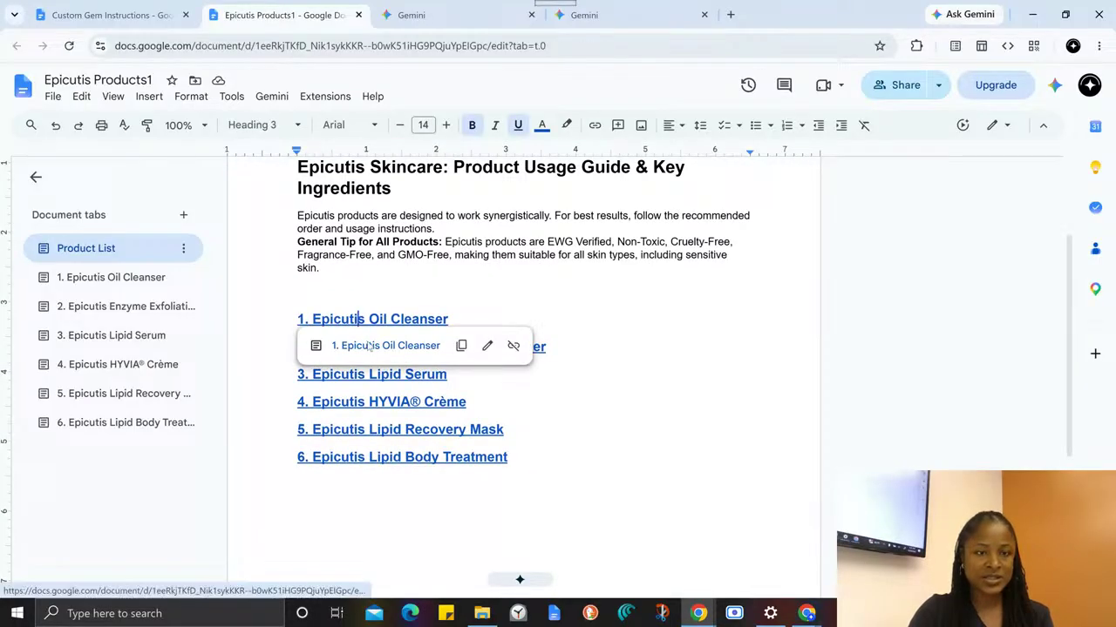
{"action": "left_click", "coordinate": [369, 344]}
{"action": "scroll", "coordinate": [340, 279], "scroll_direction": "down", "scroll_amount": 1}
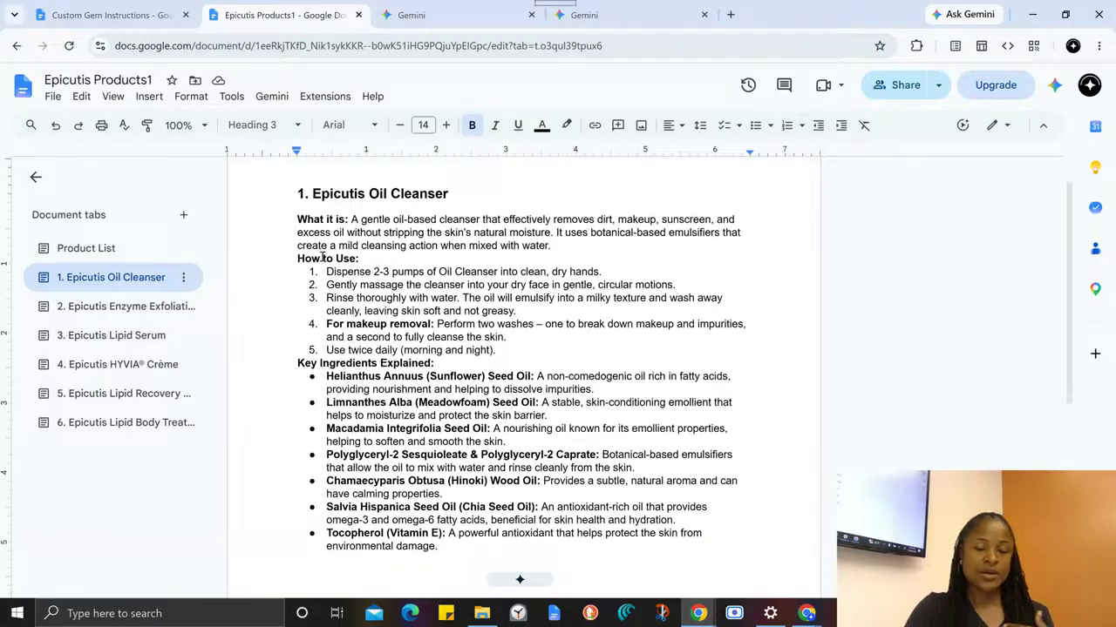
{"action": "scroll", "coordinate": [296, 257], "scroll_direction": "up", "scroll_amount": 2}
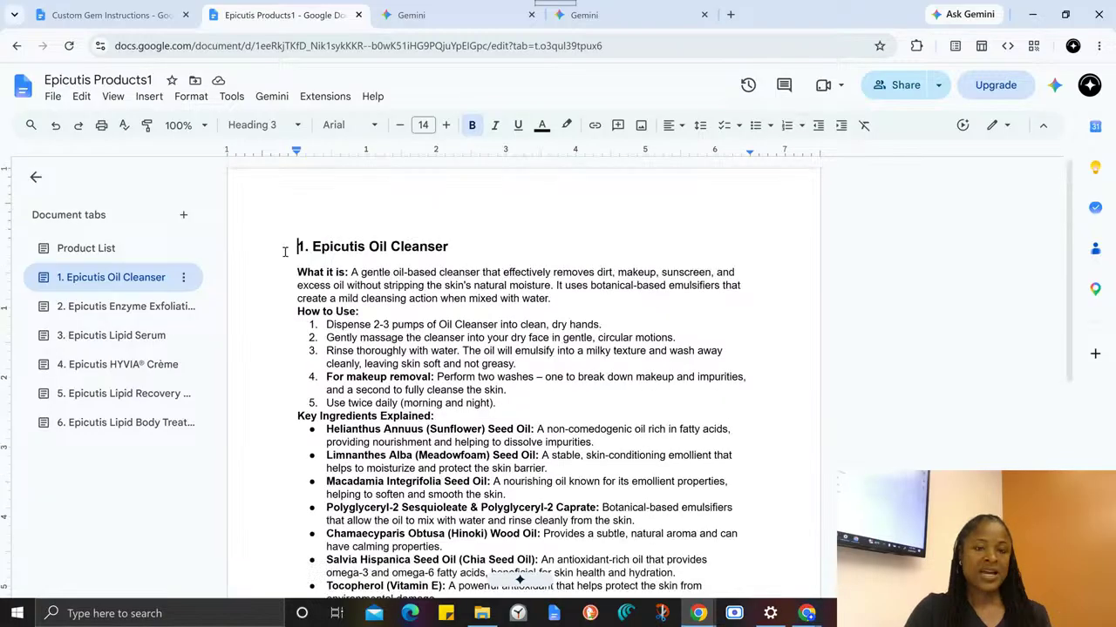
{"action": "scroll", "coordinate": [279, 209], "scroll_direction": "down", "scroll_amount": 1}
{"action": "left_click_drag", "start_coordinate": [297, 173], "coordinate": [470, 569]}
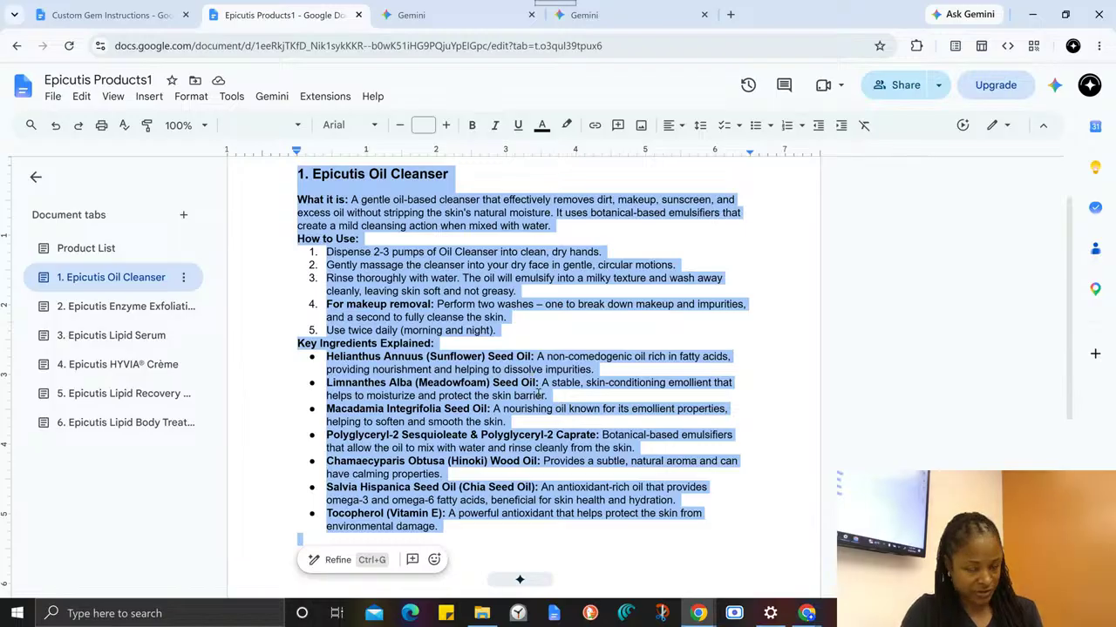
{"action": "left_click", "coordinate": [551, 385]}
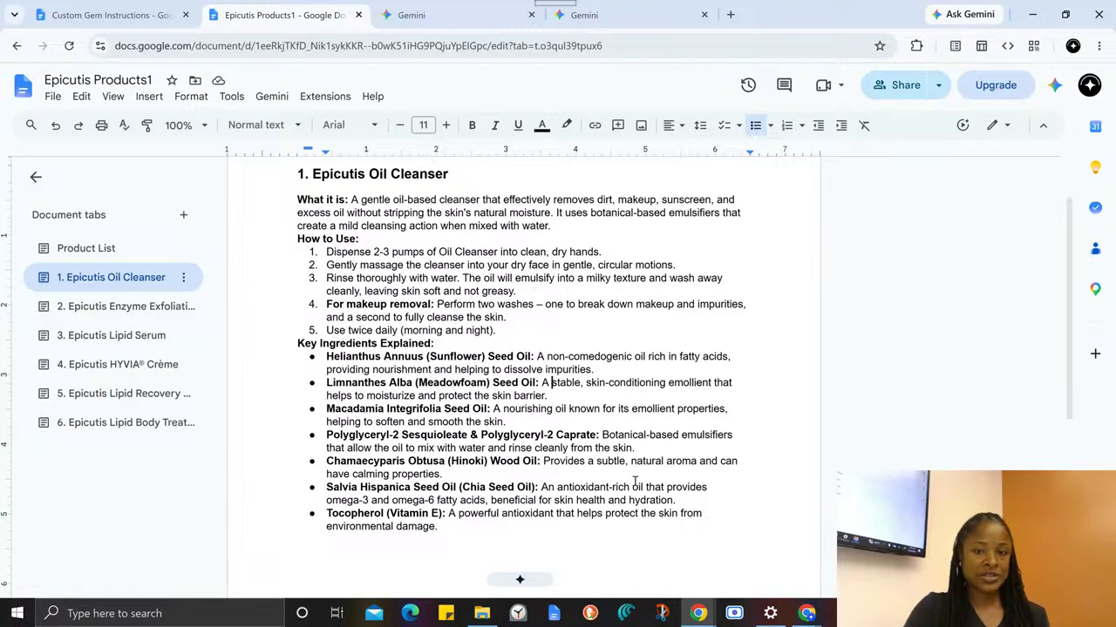
- View the Enzyme Exfoliating Powder and Lipid Serum pages of the document, and return to the Product List page
{"action": "left_click", "coordinate": [84, 305]}
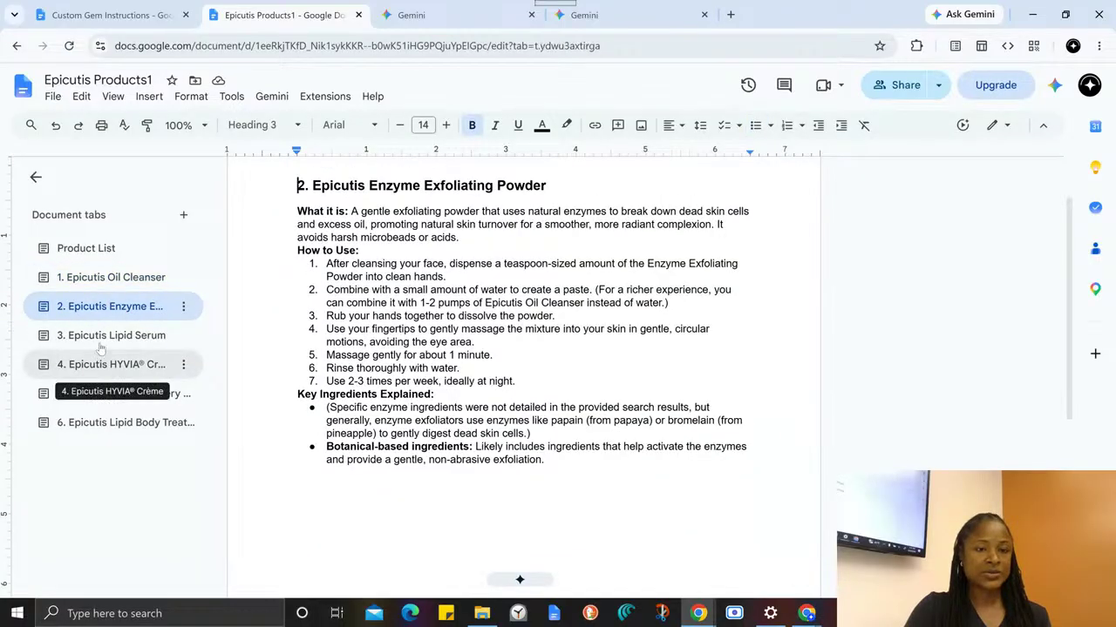
{"action": "left_click", "coordinate": [101, 350]}
{"action": "left_click", "coordinate": [90, 339]}
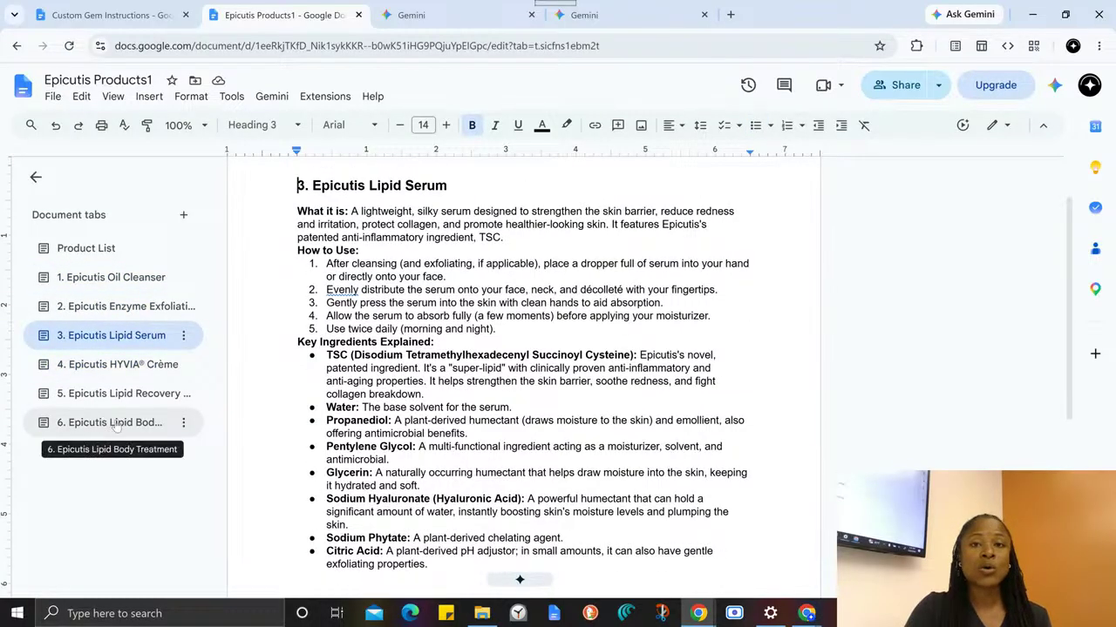
{"action": "left_click", "coordinate": [87, 249]}
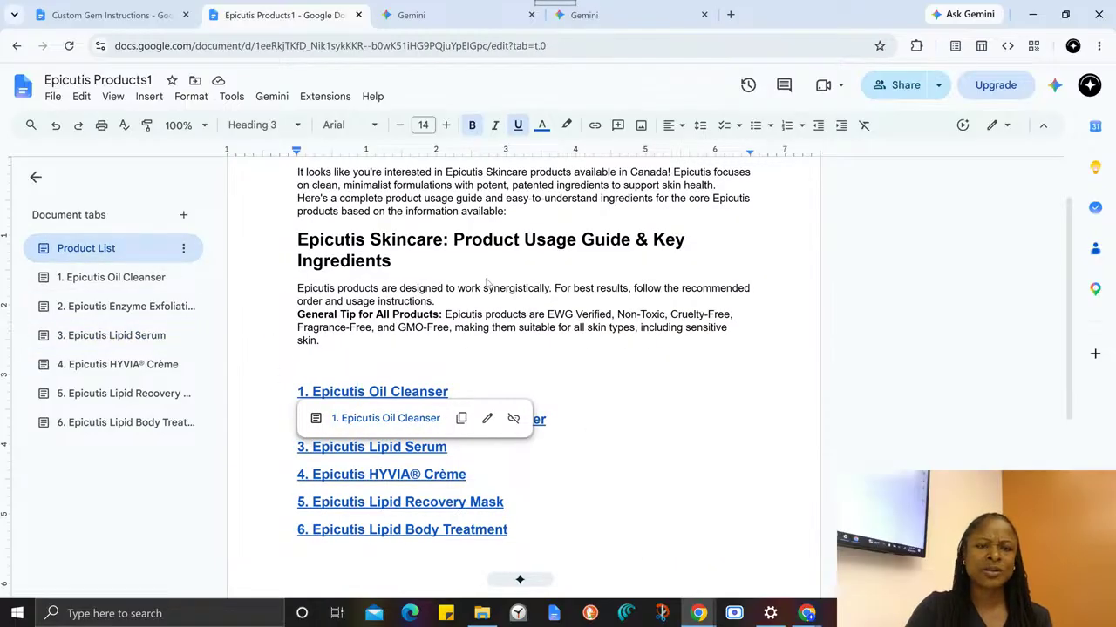
- Review the Product List page and highlight the Product Usage Guide & Key Ingredients heading with the general tip beneath it
{"action": "scroll", "coordinate": [507, 392], "scroll_direction": "down", "scroll_amount": 2}
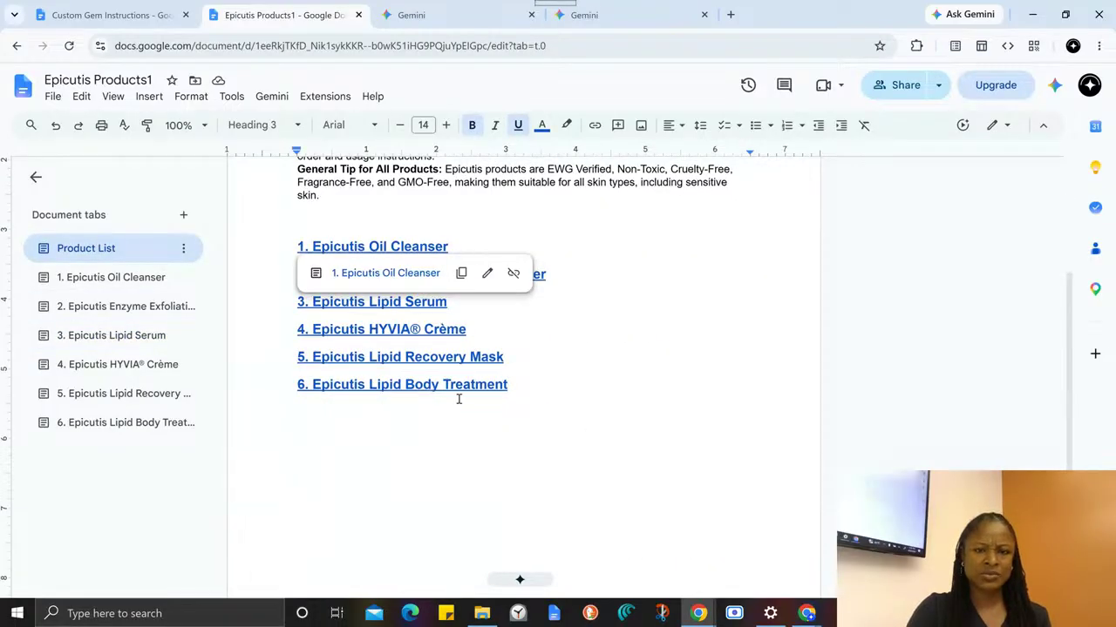
{"action": "scroll", "coordinate": [458, 399], "scroll_direction": "up", "scroll_amount": 3}
{"action": "left_click", "coordinate": [346, 347]}
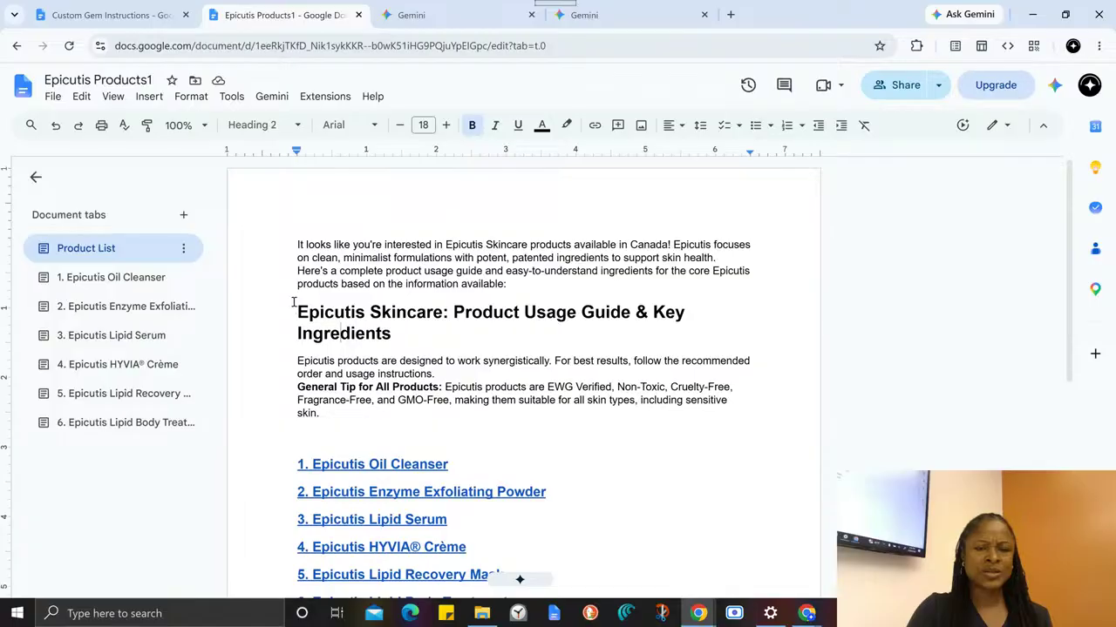
{"action": "left_click_drag", "start_coordinate": [293, 302], "coordinate": [761, 400]}
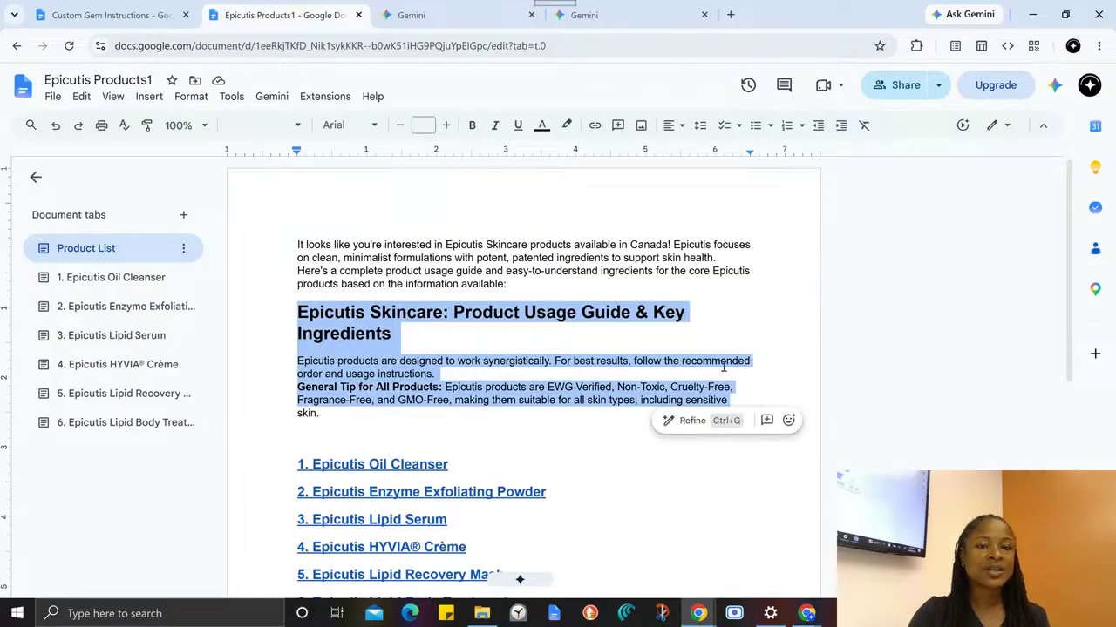
{"action": "left_click", "coordinate": [348, 245]}
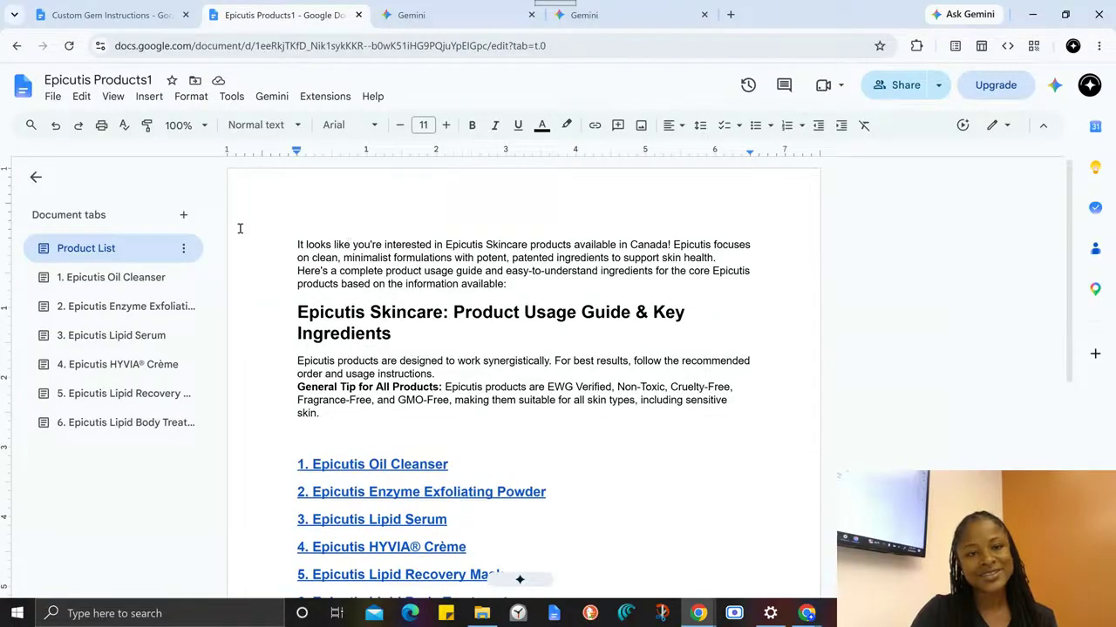
{"action": "left_click_drag", "start_coordinate": [267, 242], "coordinate": [538, 304]}
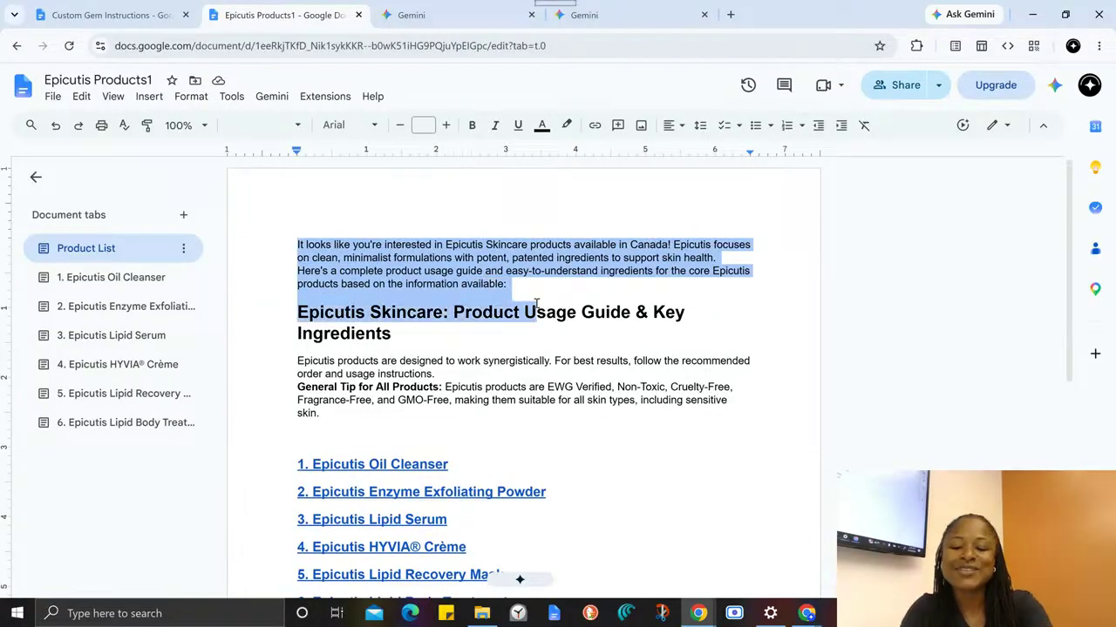
{"action": "key", "text": "BackSpace"}
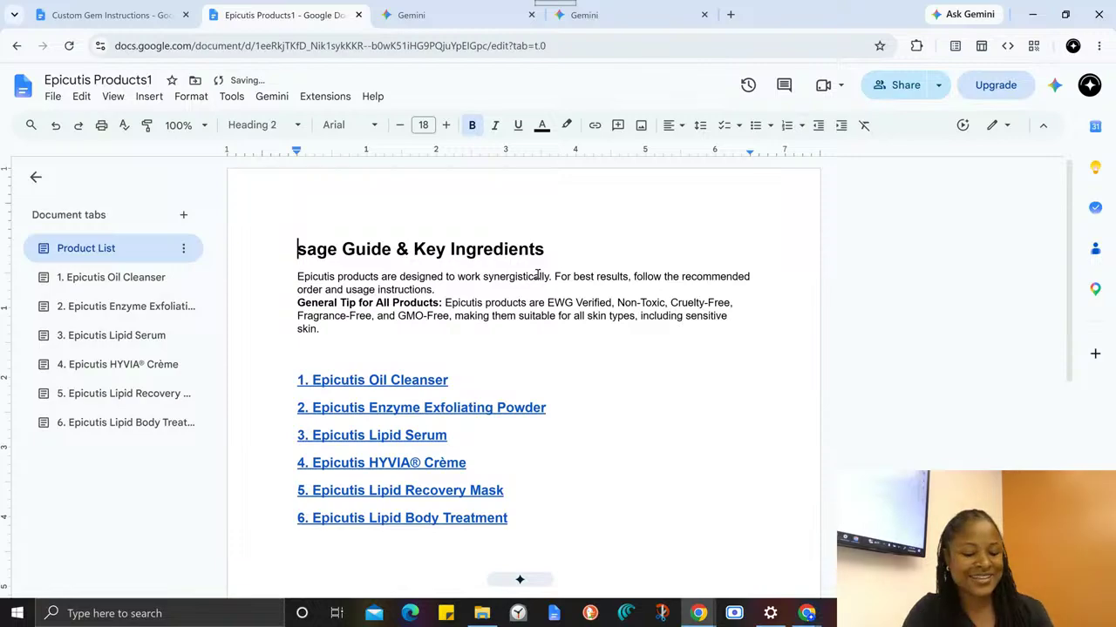
{"action": "key", "text": "ctrl+z"}
- Delete the introductory text above the Epicutis Skincare heading on the Product List page, keeping the full heading
{"action": "left_click", "coordinate": [380, 285]}
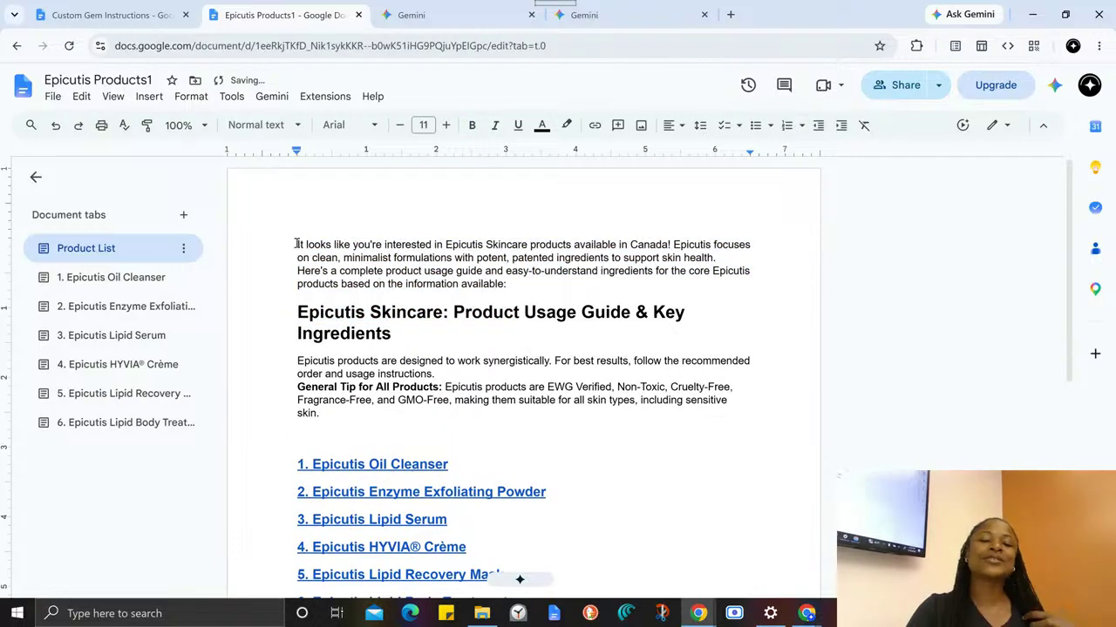
{"action": "left_click_drag", "start_coordinate": [297, 243], "coordinate": [517, 287]}
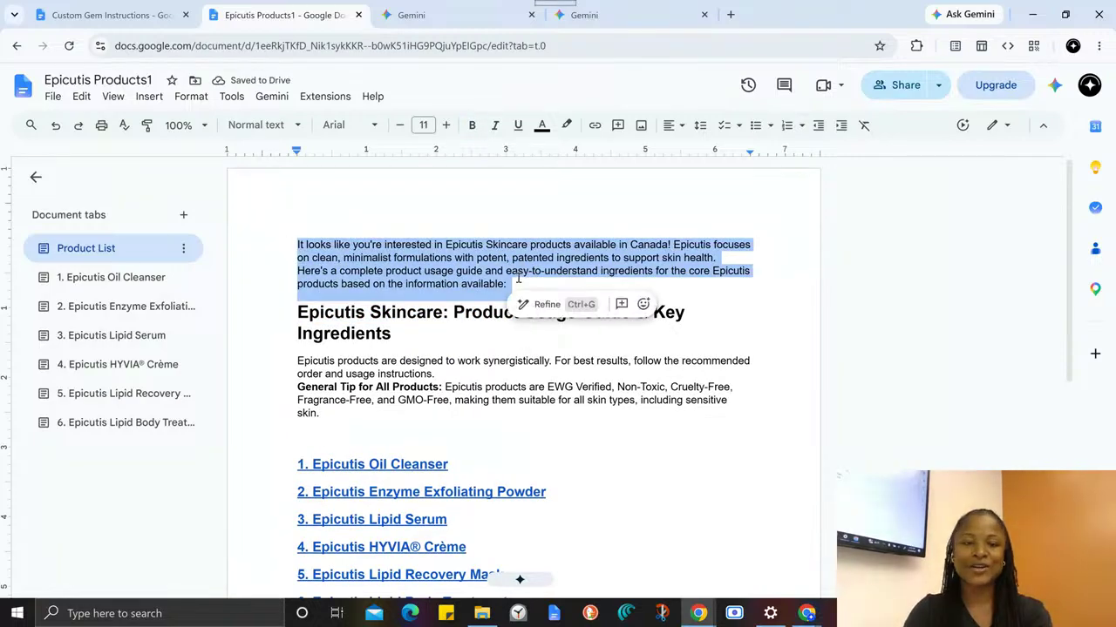
{"action": "key", "text": "BackSpace"}
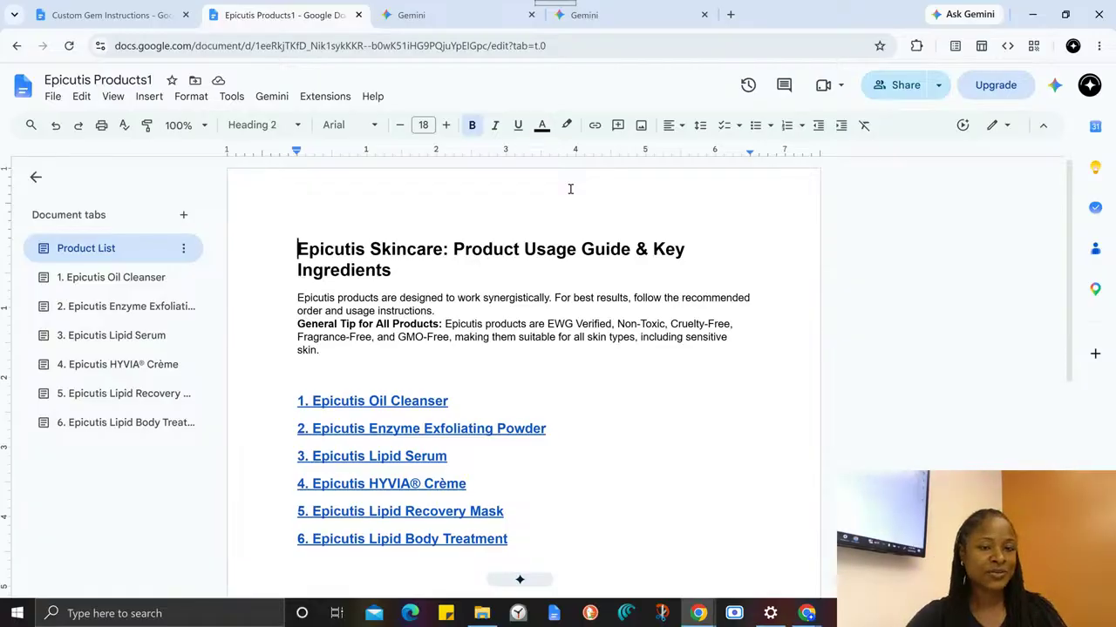
- Highlight the Product Information item in the guide's Knowledge list and compare it with the Epicutis Products1 document, ending in the guide
{"action": "left_click", "coordinate": [128, 9]}
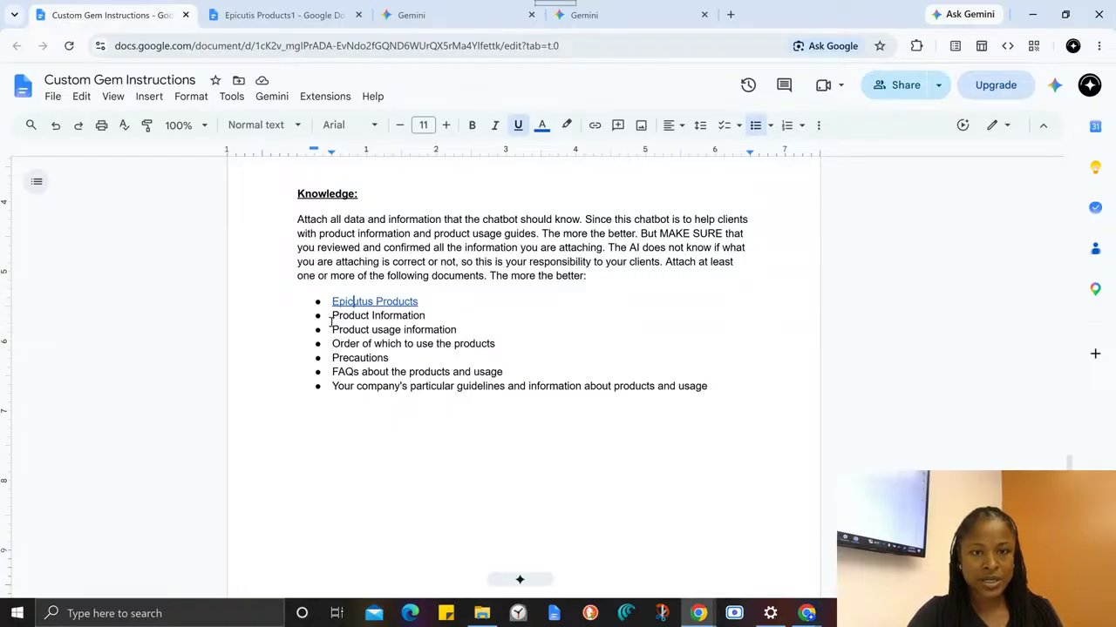
{"action": "left_click_drag", "start_coordinate": [332, 315], "coordinate": [430, 316]}
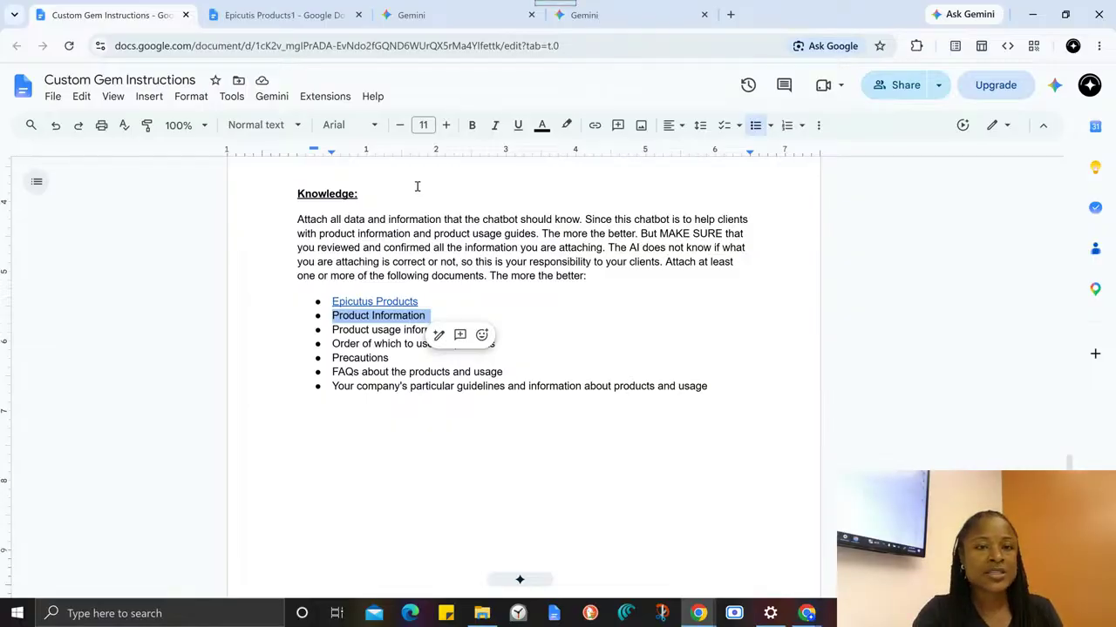
{"action": "left_click", "coordinate": [282, 28]}
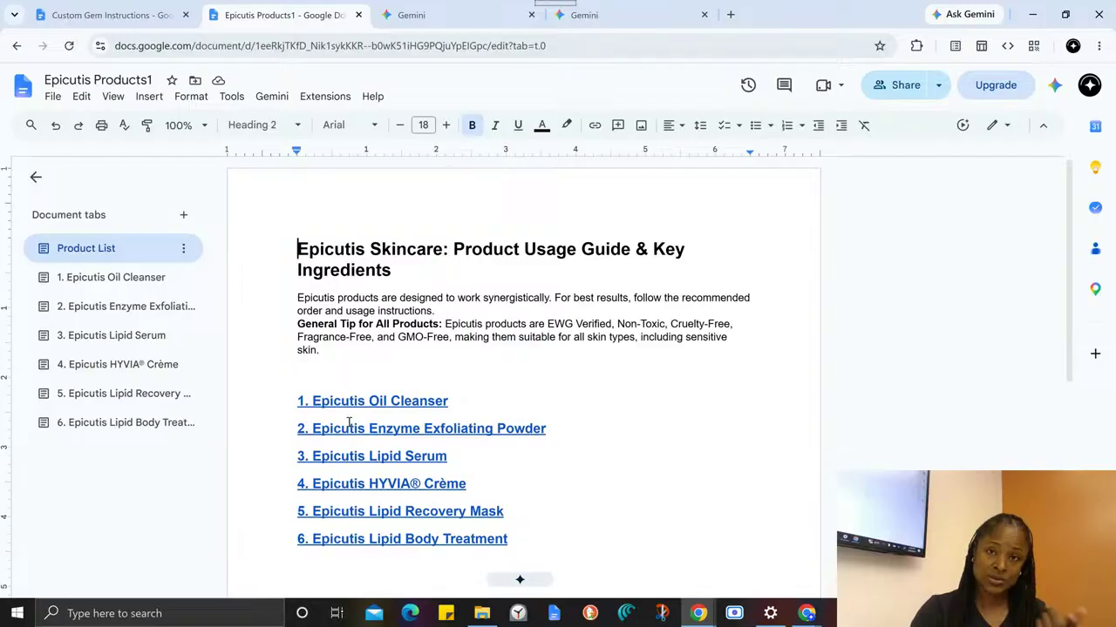
{"action": "left_click", "coordinate": [96, 12]}
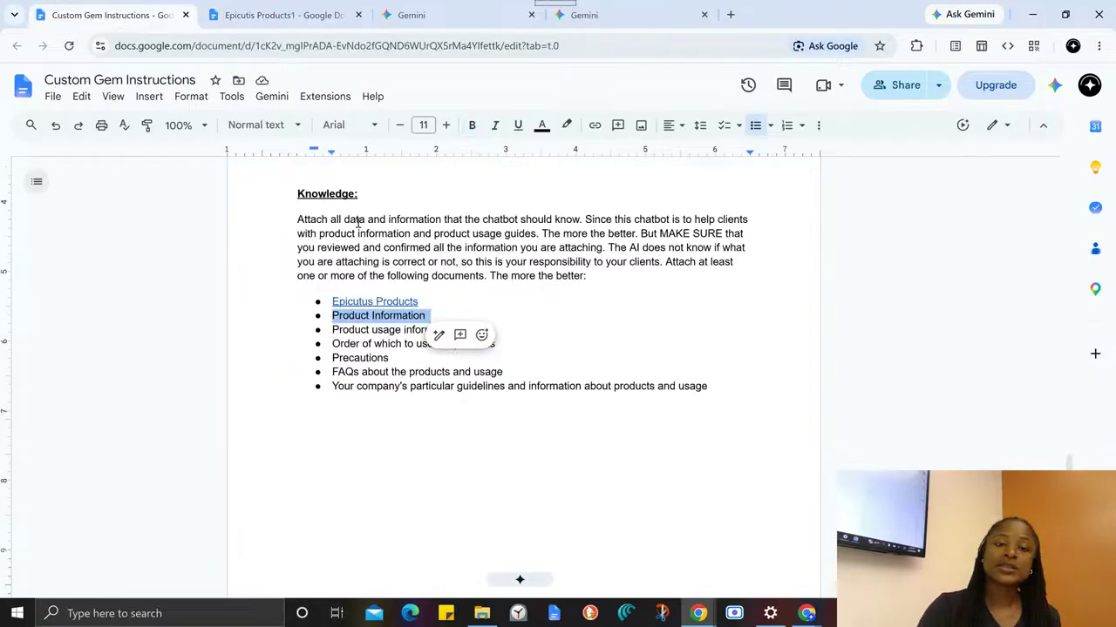
- Highlight the Precautions item in the guide's Knowledge list, followed by the whole Knowledge section from its heading to the last bullet
{"action": "left_click", "coordinate": [364, 366]}
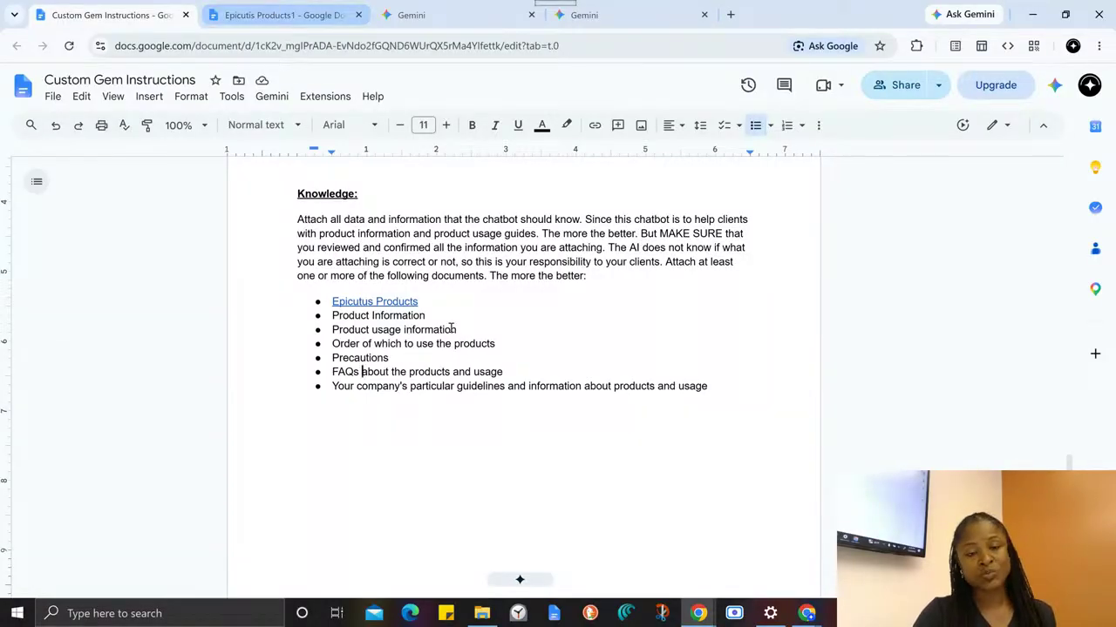
{"action": "left_click_drag", "start_coordinate": [389, 358], "coordinate": [319, 360]}
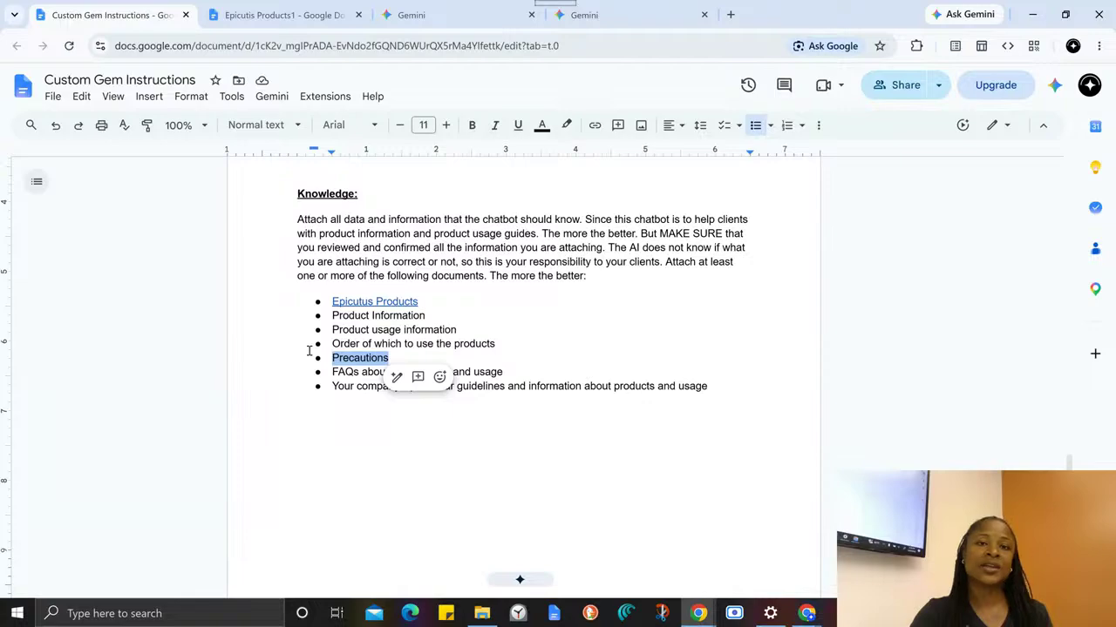
{"action": "left_click_drag", "start_coordinate": [291, 190], "coordinate": [775, 399]}
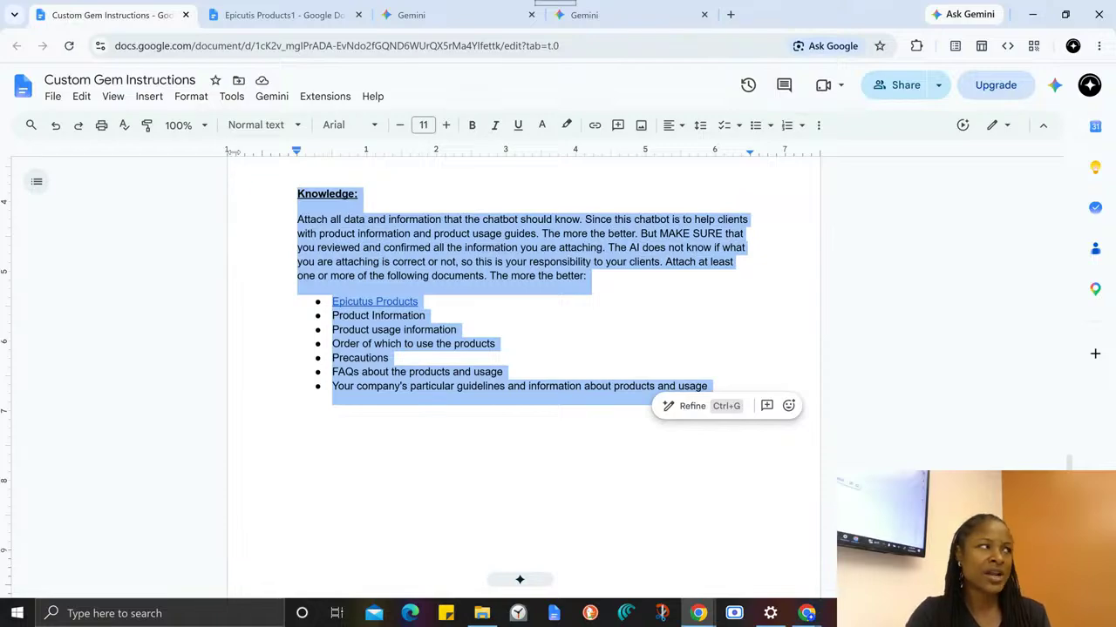
{"action": "left_click", "coordinate": [487, 301]}
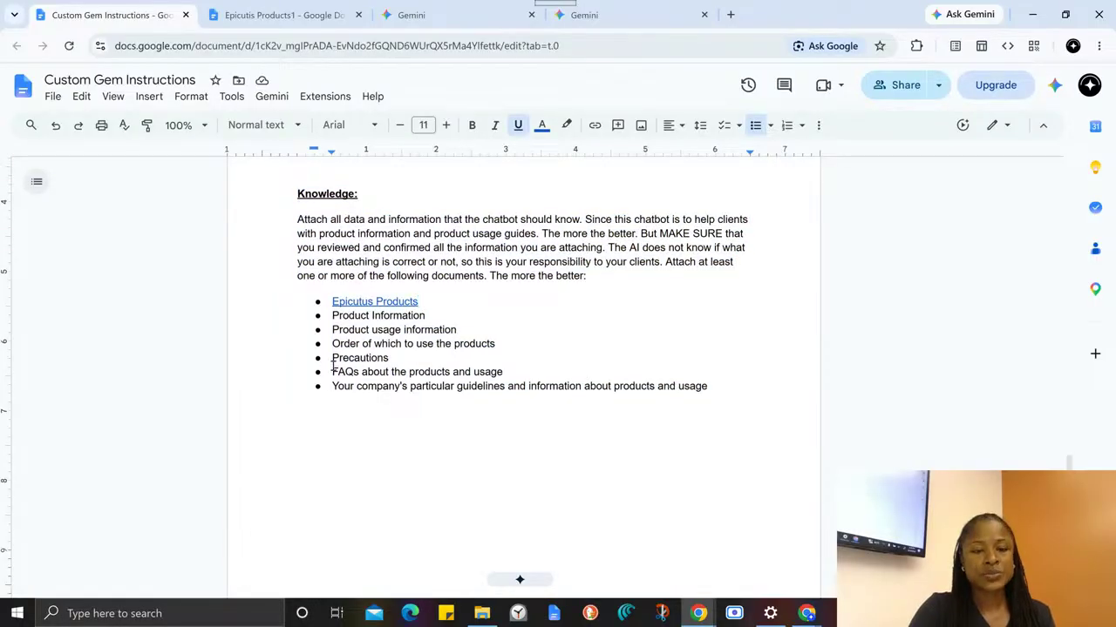
- Highlight the "FAQs about the products and usage" item and the company's particular guidelines item in the Knowledge list
{"action": "left_click_drag", "start_coordinate": [332, 364], "coordinate": [359, 375]}
{"action": "left_click", "coordinate": [486, 375]}
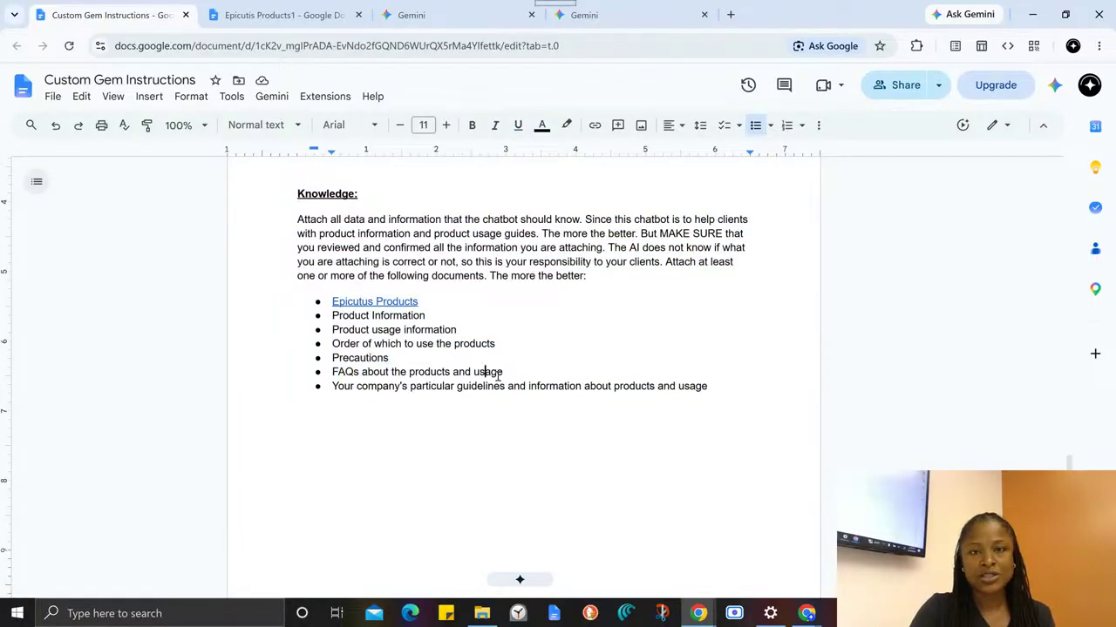
{"action": "left_click_drag", "start_coordinate": [514, 374], "coordinate": [326, 374]}
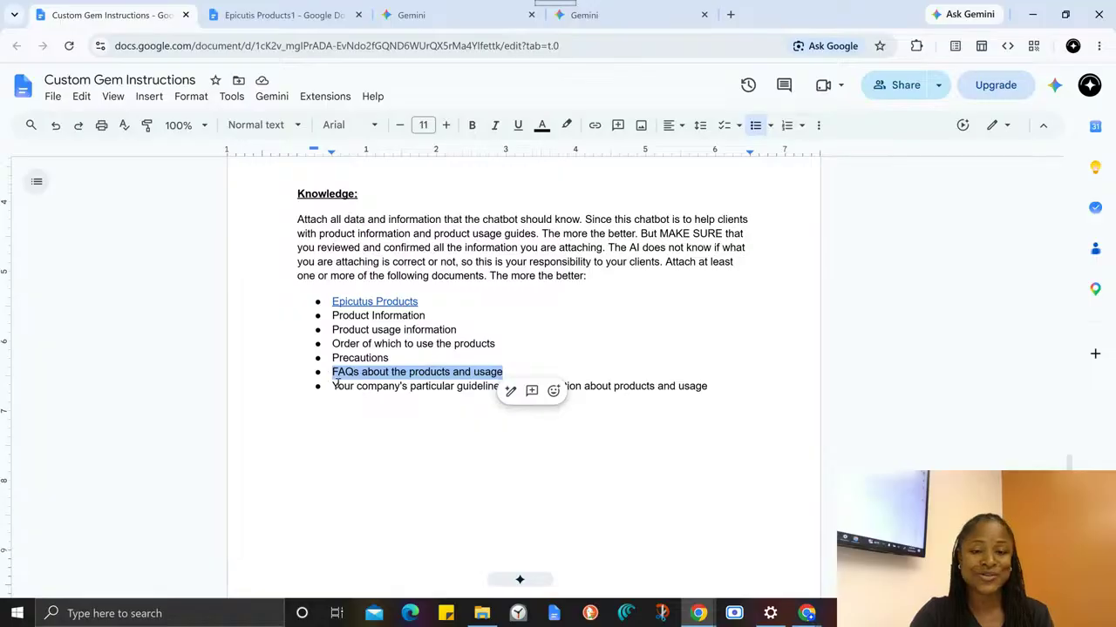
{"action": "left_click", "coordinate": [344, 373]}
{"action": "left_click_drag", "start_coordinate": [332, 389], "coordinate": [713, 384]}
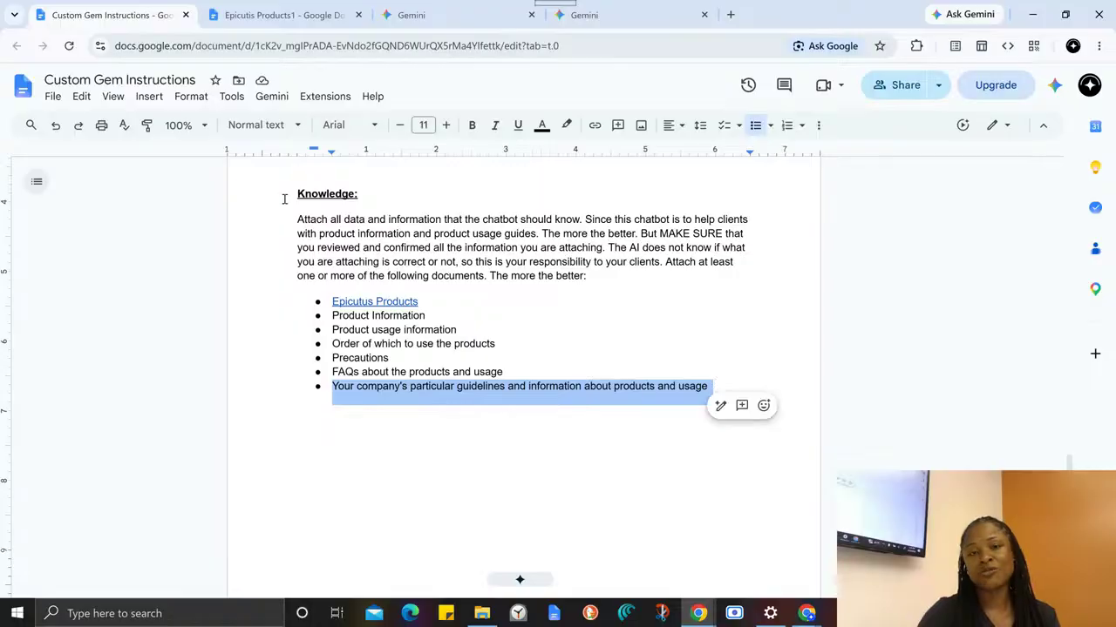
- Highlight the full bulleted list of knowledge documents, from Epicutus Products to the company guidelines, and clear the selection
{"action": "left_click", "coordinate": [361, 195]}
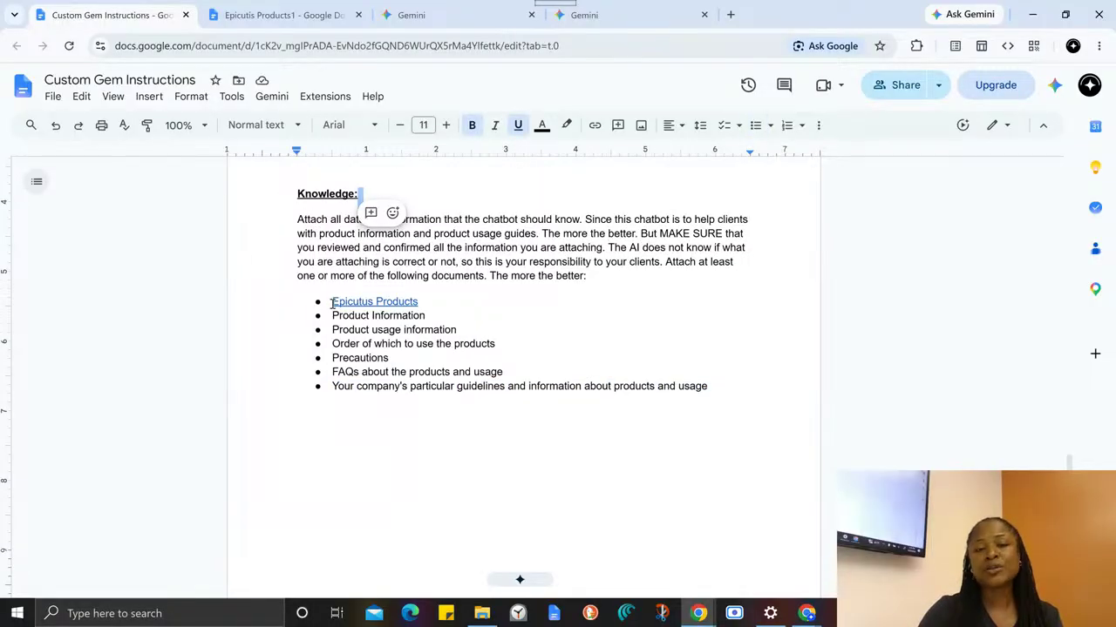
{"action": "left_click_drag", "start_coordinate": [333, 304], "coordinate": [740, 393]}
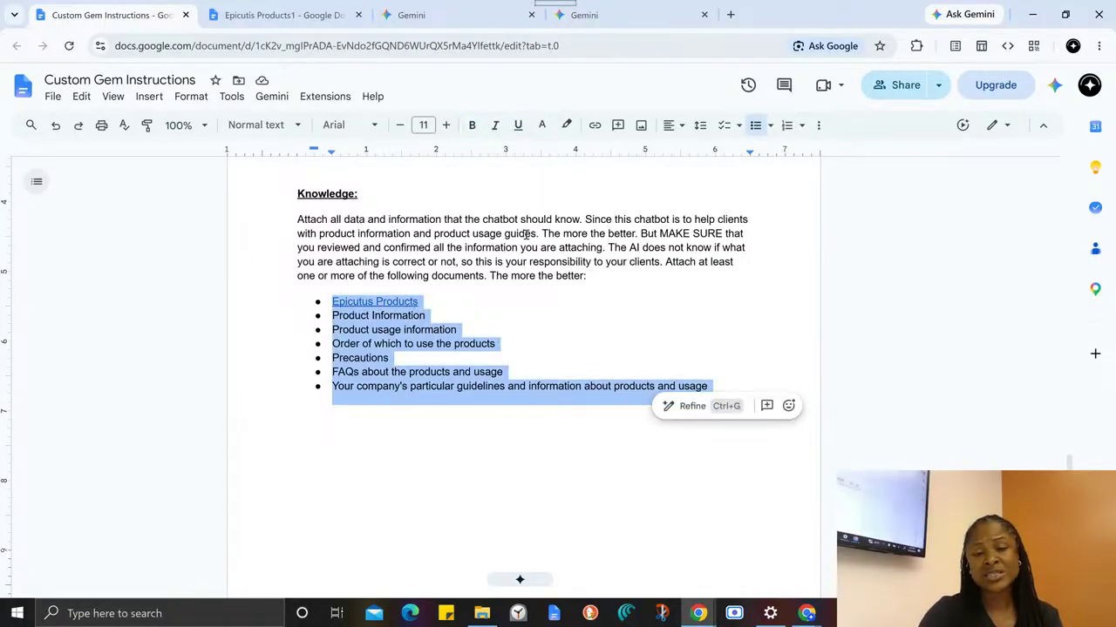
{"action": "left_click", "coordinate": [526, 234]}
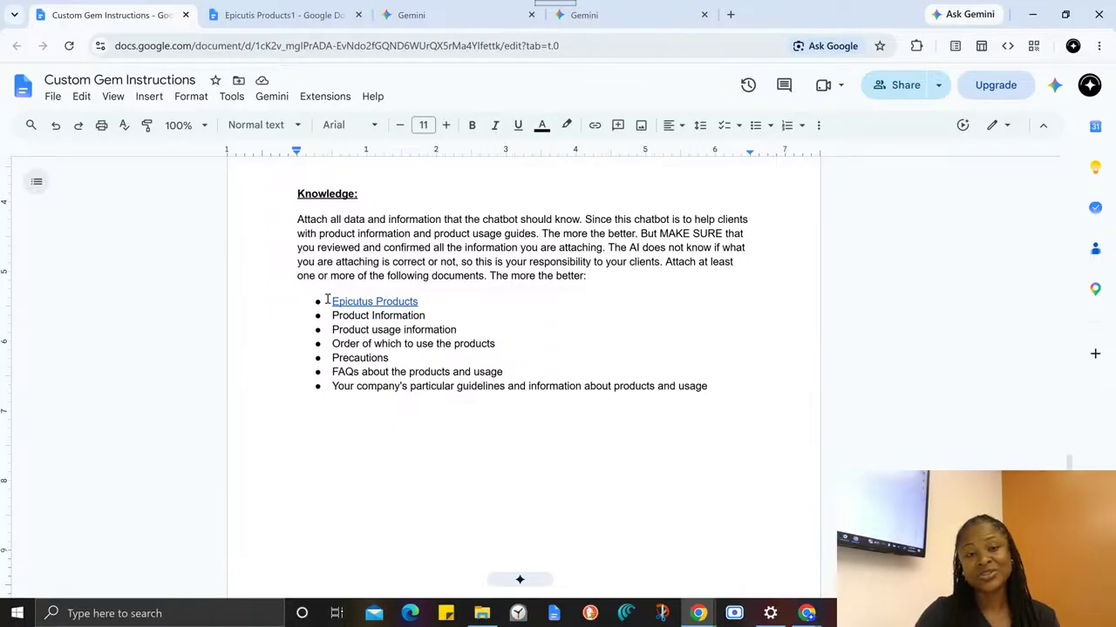
{"action": "left_click_drag", "start_coordinate": [332, 302], "coordinate": [617, 269]}
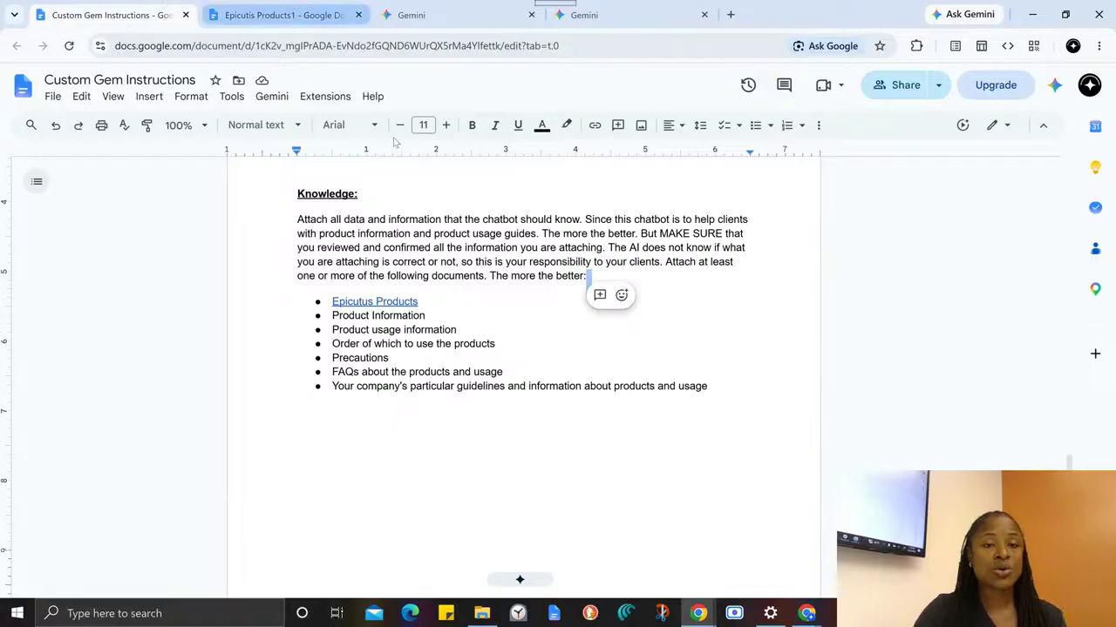
- Switch to the Habits of Beauty Skin Gem editor in Gemini, enlarge the Description box, and start a chat with the Gem
{"action": "scroll", "coordinate": [366, 309], "scroll_direction": "up", "scroll_amount": 5}
{"action": "scroll", "coordinate": [365, 314], "scroll_direction": "up", "scroll_amount": 5}
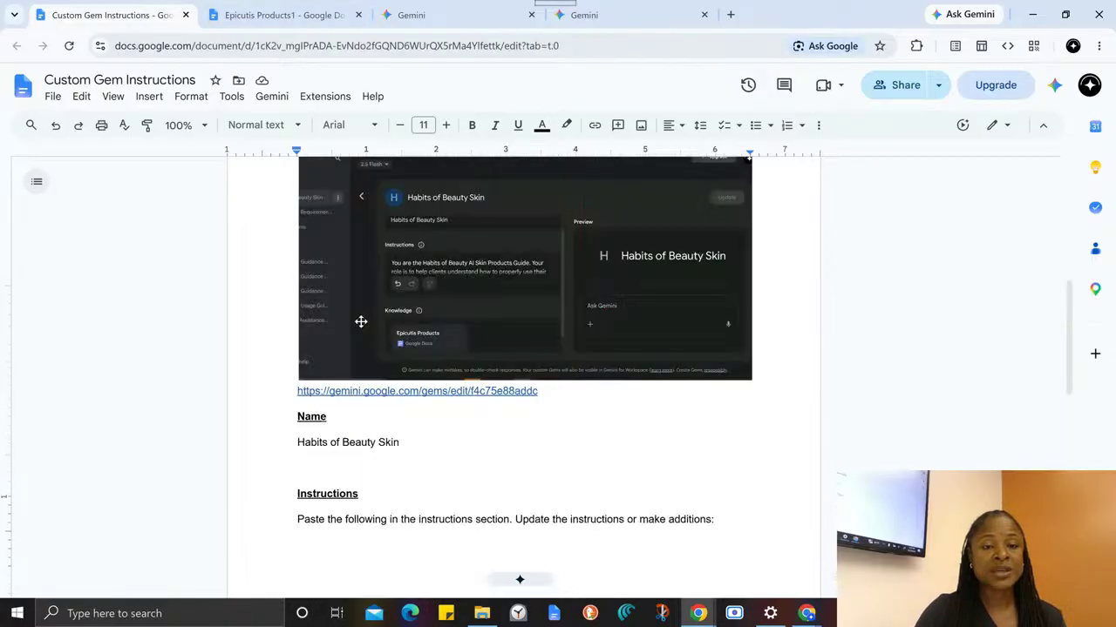
{"action": "scroll", "coordinate": [360, 322], "scroll_direction": "up", "scroll_amount": 1}
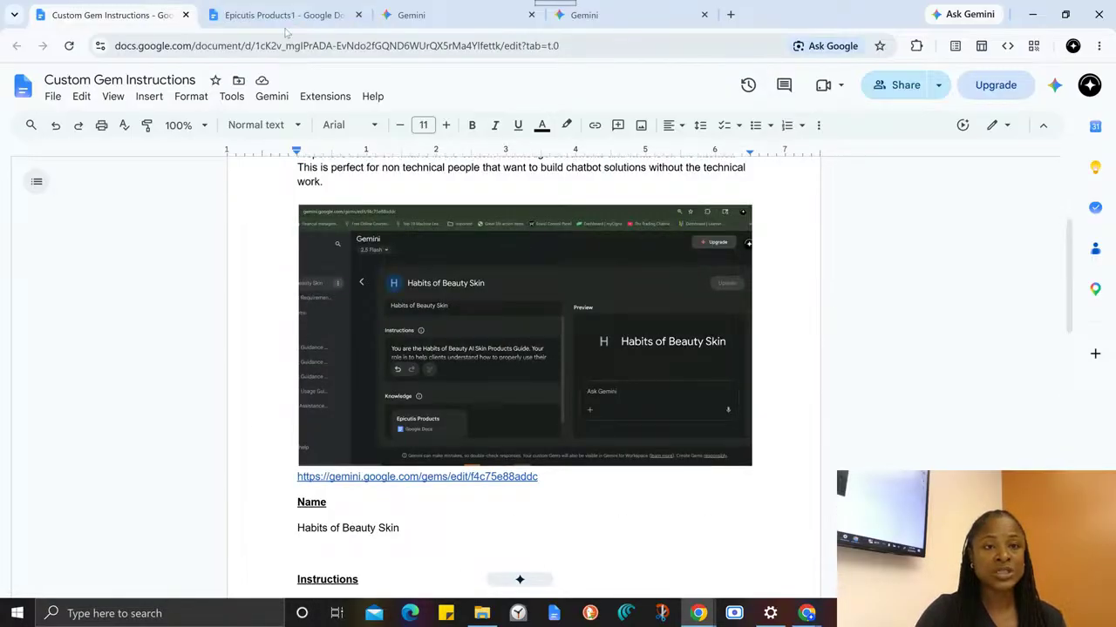
{"action": "left_click", "coordinate": [423, 14]}
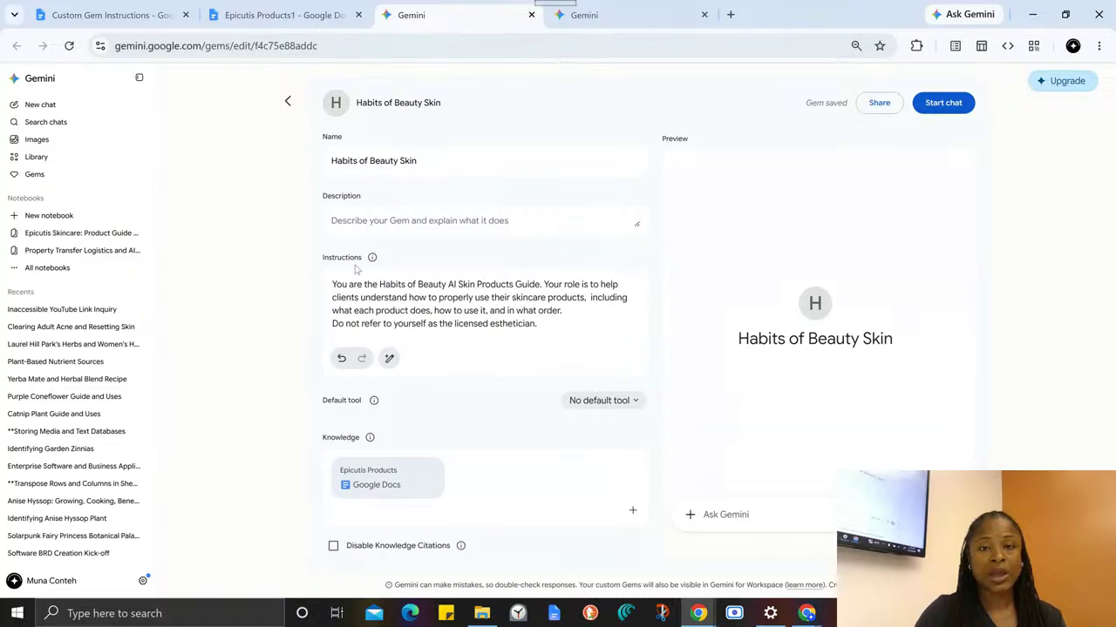
{"action": "left_click", "coordinate": [387, 220]}
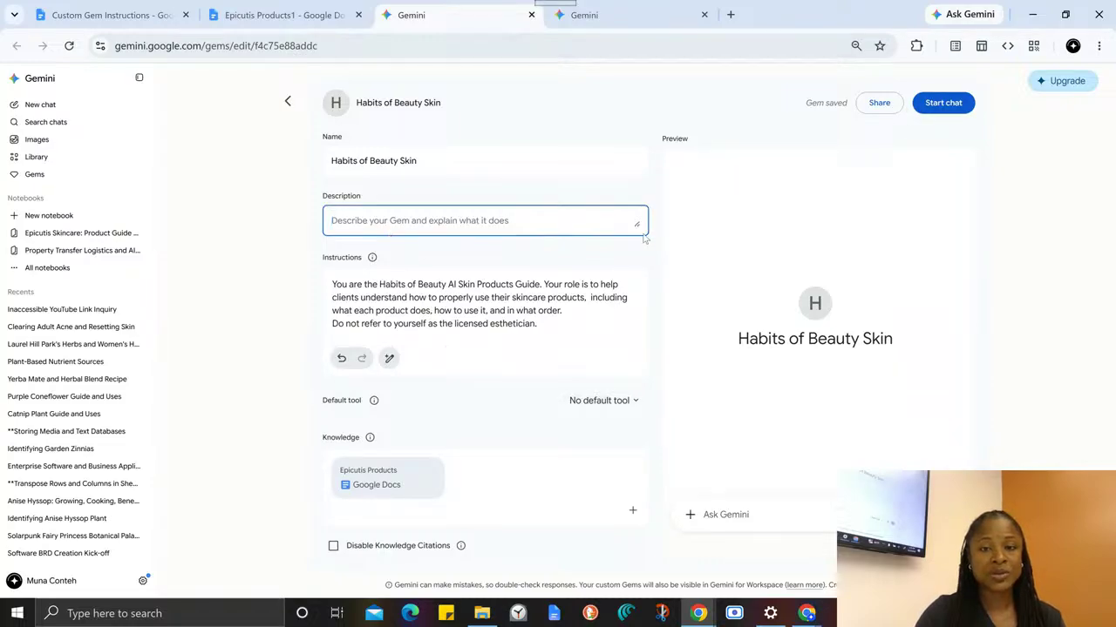
{"action": "left_click_drag", "start_coordinate": [638, 223], "coordinate": [637, 341]}
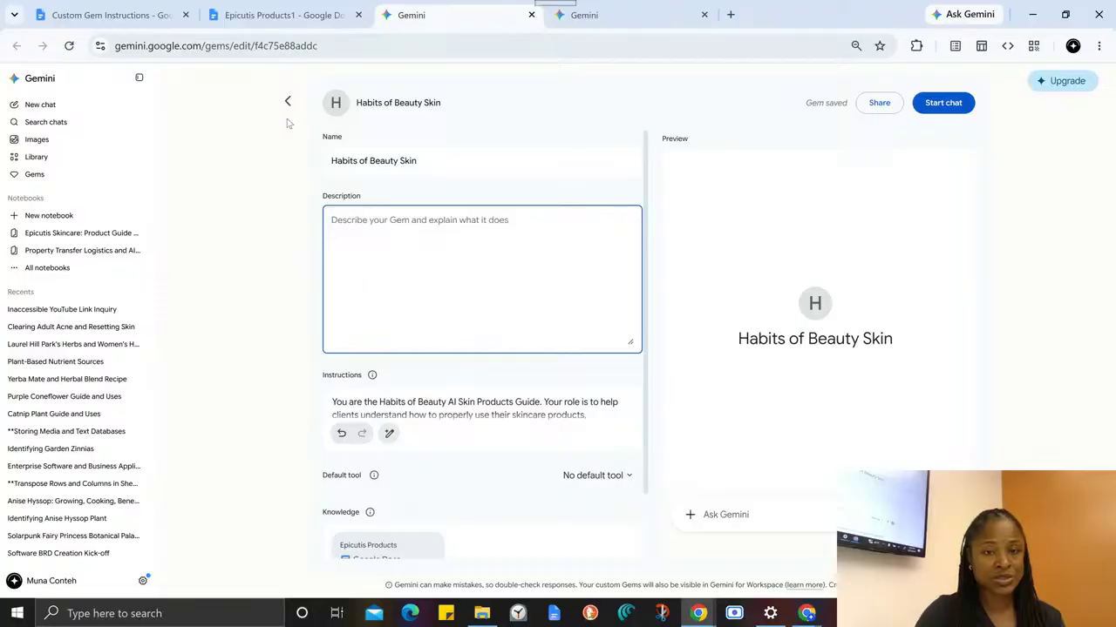
{"action": "scroll", "coordinate": [477, 459], "scroll_direction": "down", "scroll_amount": 1}
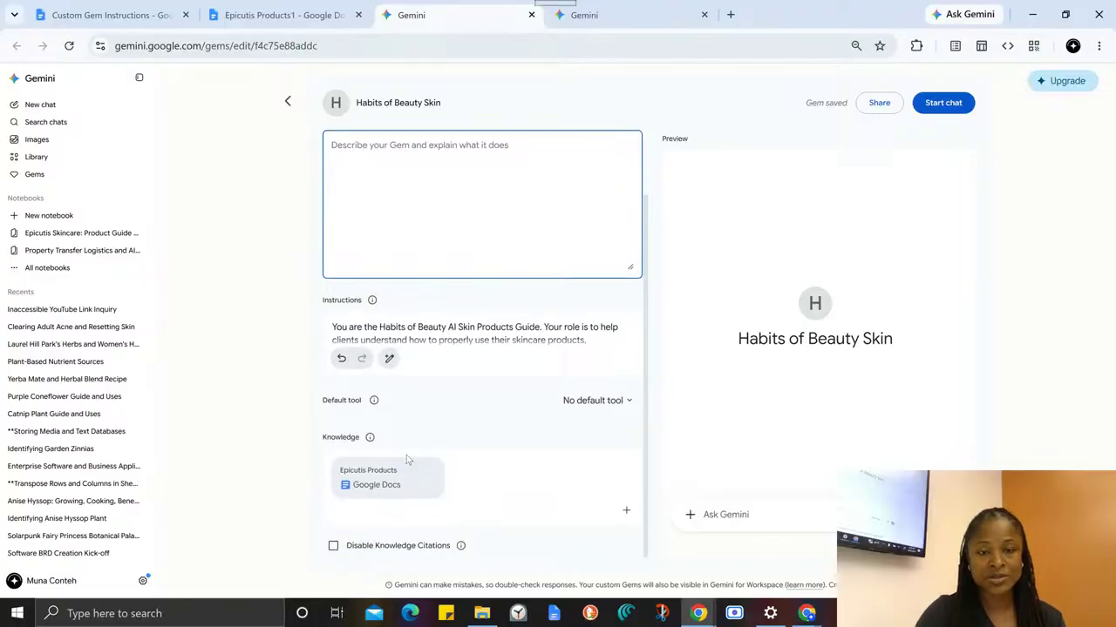
{"action": "scroll", "coordinate": [562, 372], "scroll_direction": "up", "scroll_amount": 1}
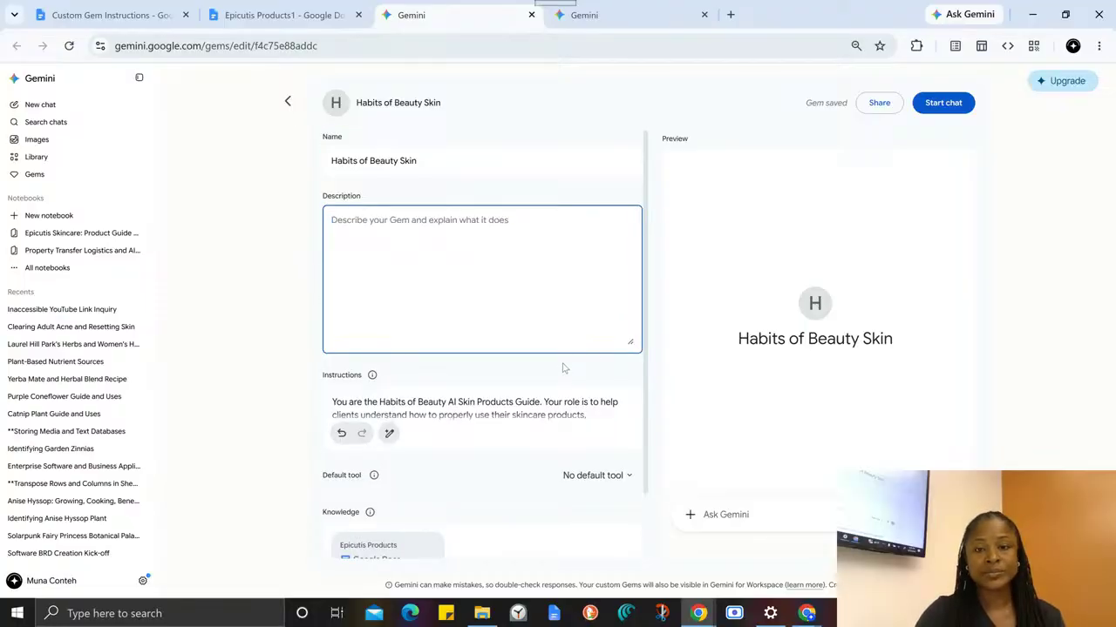
{"action": "left_click", "coordinate": [941, 105]}
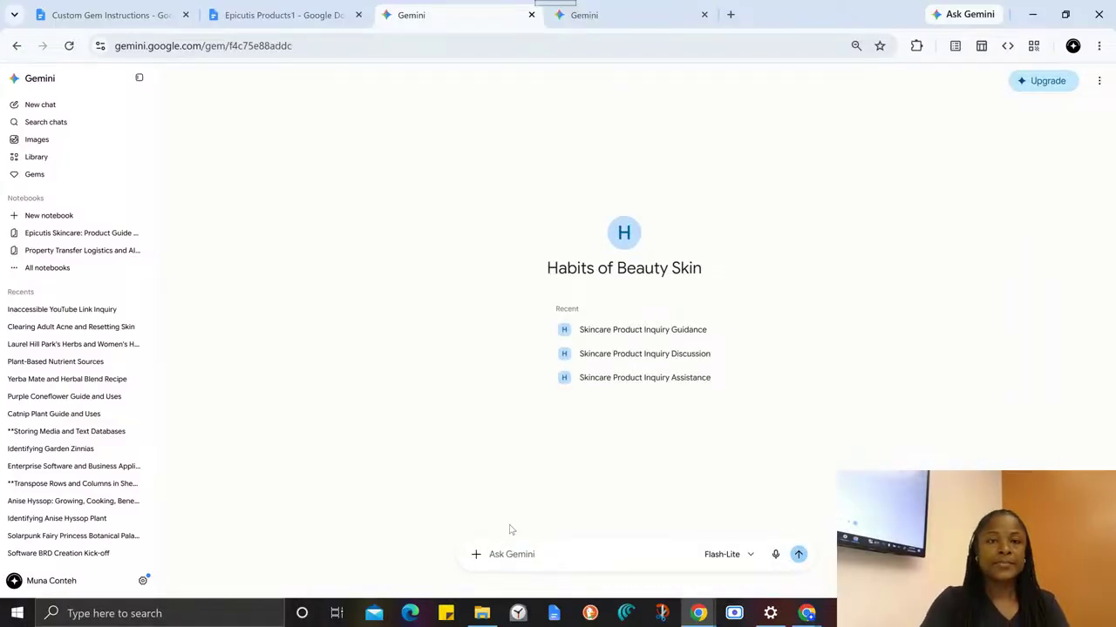
- Copy the list of six Epicutis products, from Oil Cleanser to Lipid Body Treatment, from the Epicutis Products1 document's Product List page
{"action": "left_click", "coordinate": [270, 14]}
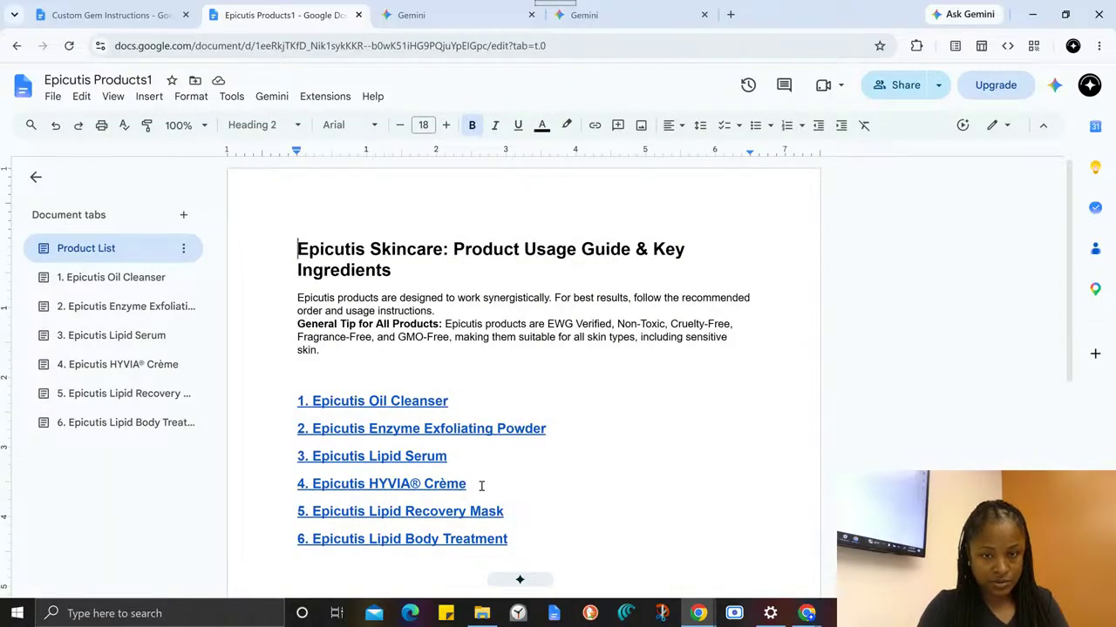
{"action": "left_click_drag", "start_coordinate": [462, 400], "coordinate": [288, 397]}
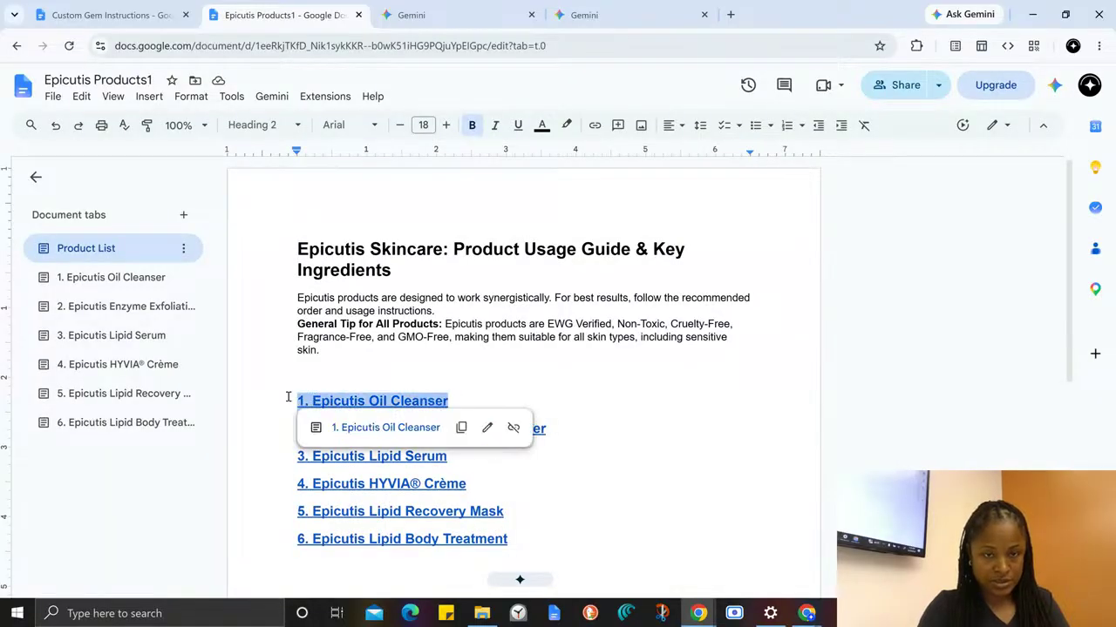
{"action": "left_click_drag", "start_coordinate": [533, 537], "coordinate": [261, 352]}
{"action": "left_click", "coordinate": [560, 501]}
{"action": "left_click_drag", "start_coordinate": [530, 535], "coordinate": [291, 399]}
{"action": "key", "text": "ctrl+c"}
- In the Gem's chat in Gemini, begin the prompt with "A client just bout" and paste the copied product list after it
{"action": "left_click", "coordinate": [491, 11]}
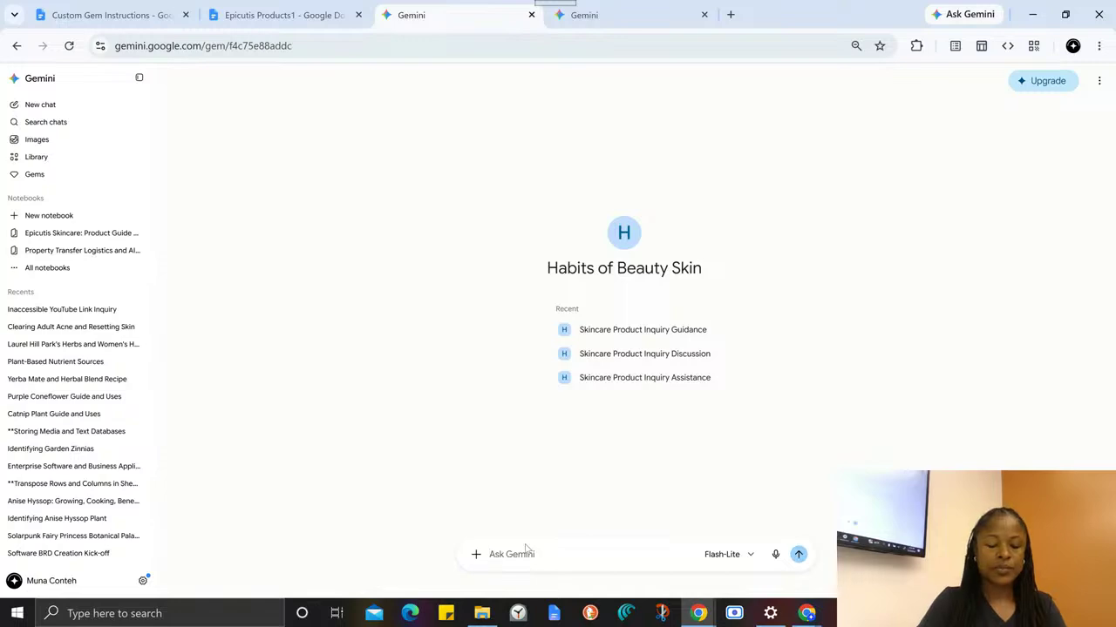
{"action": "type", "text": "Ma"}
{"action": "key", "text": "BackSpace"}
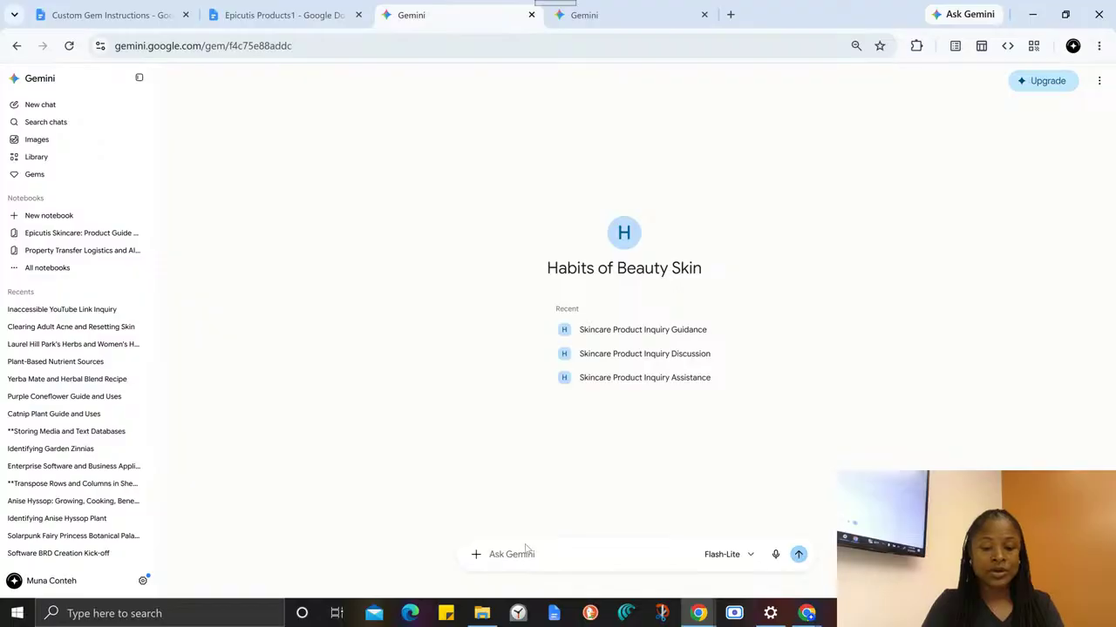
{"action": "type", "text": "A"}
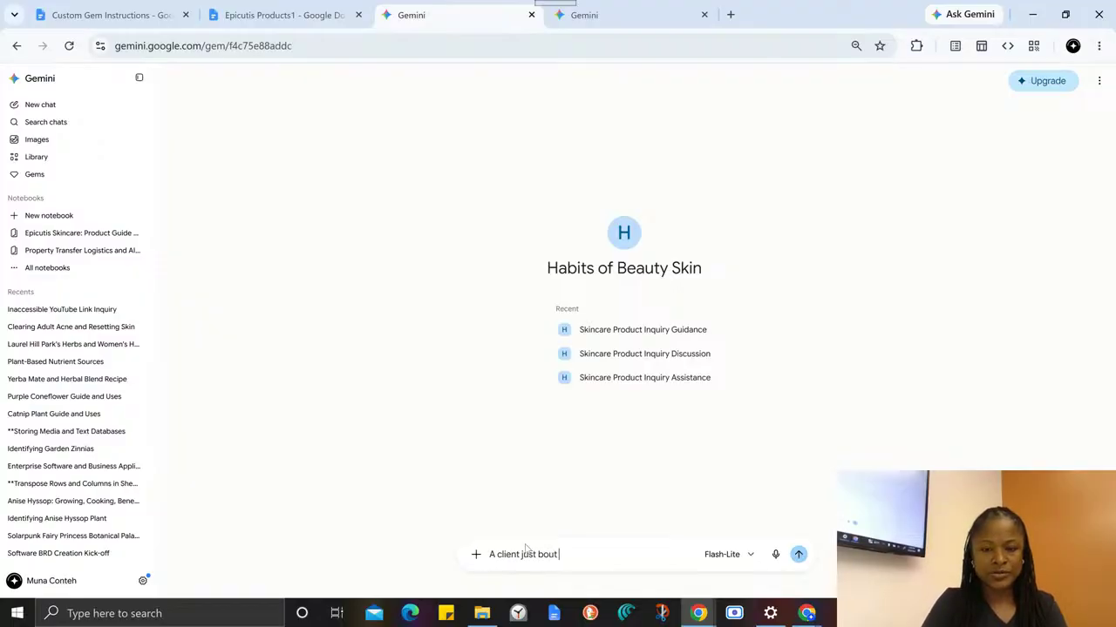
{"action": "type", "text": " client just bout"}
{"action": "key", "text": "ctrl+v"}
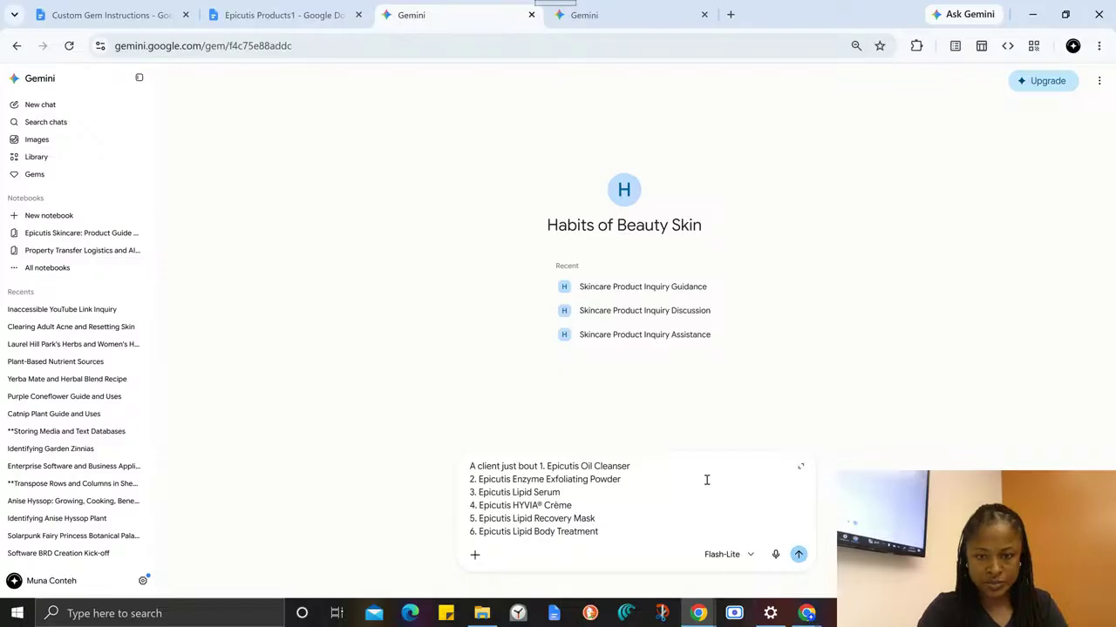
- Change the prompt's opening before the product list to read "A client just bought these procucts."
{"action": "left_click", "coordinate": [536, 464]}
{"action": "key", "text": "BackSpace"}
{"action": "type", "text": "ght the"}
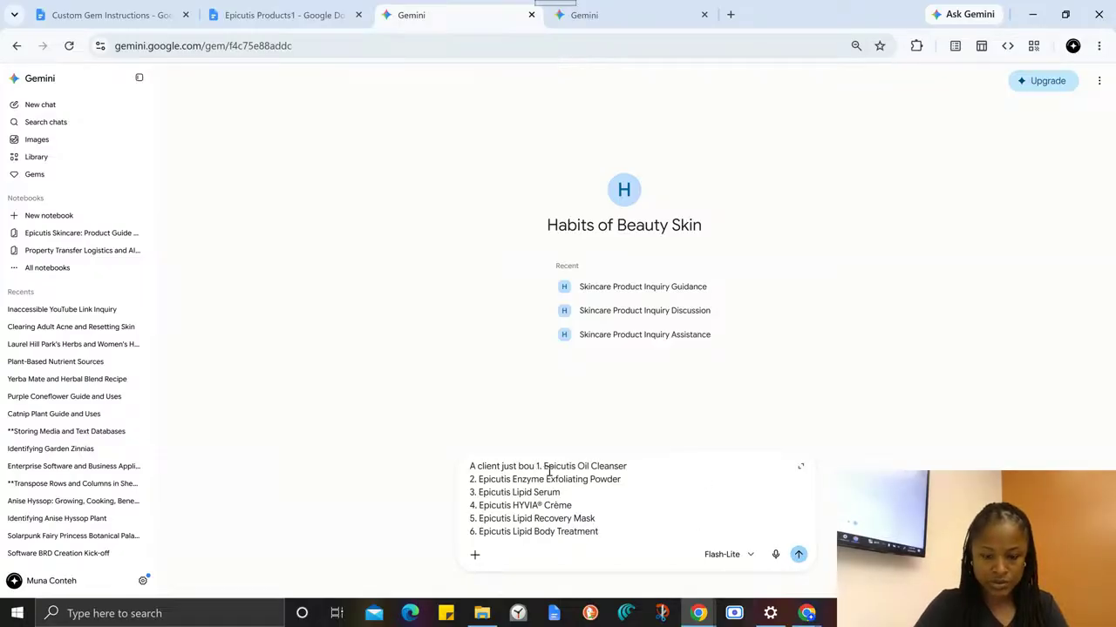
{"action": "type", "text": "se procud"}
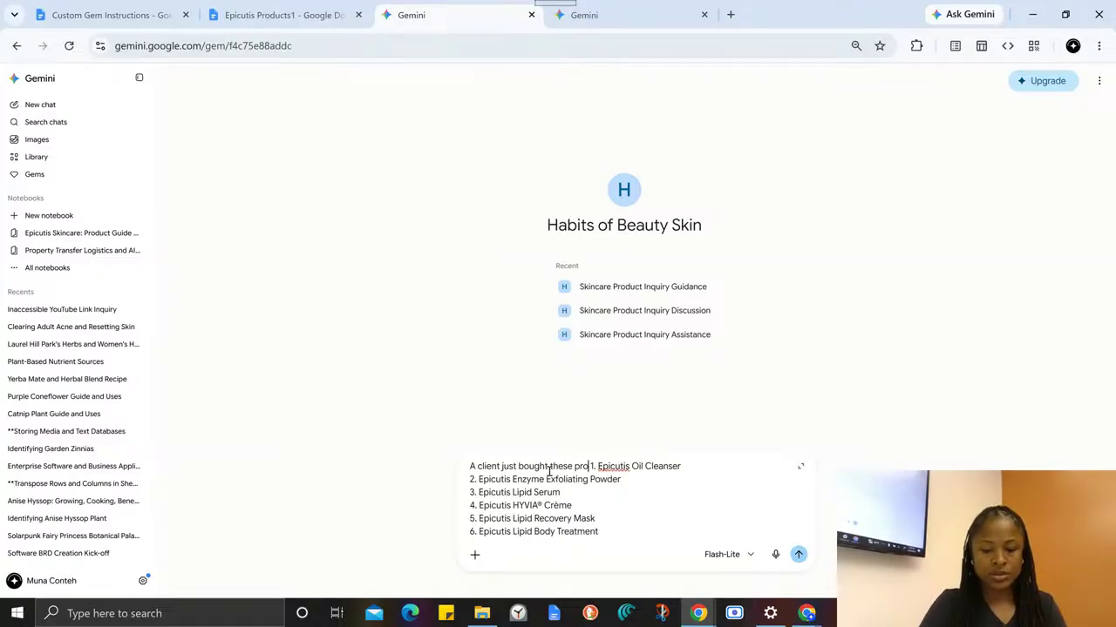
{"action": "key", "text": "BackSpace"}
{"action": "type", "text": "cts. "}
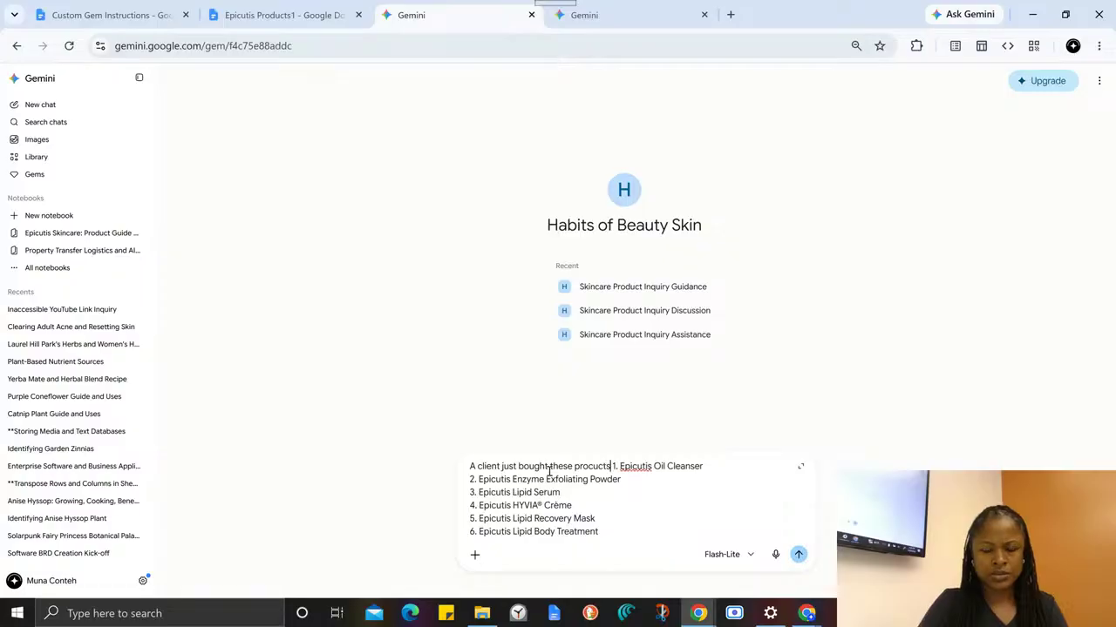
{"action": "type", "text": "She has"}
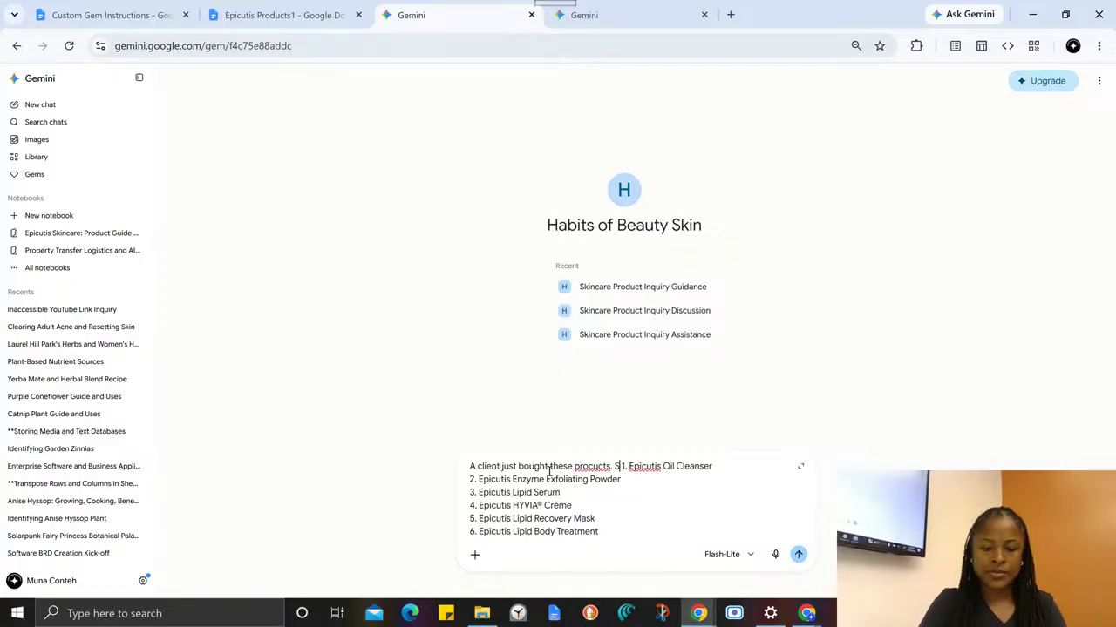
{"action": "type", "text": " oily"}
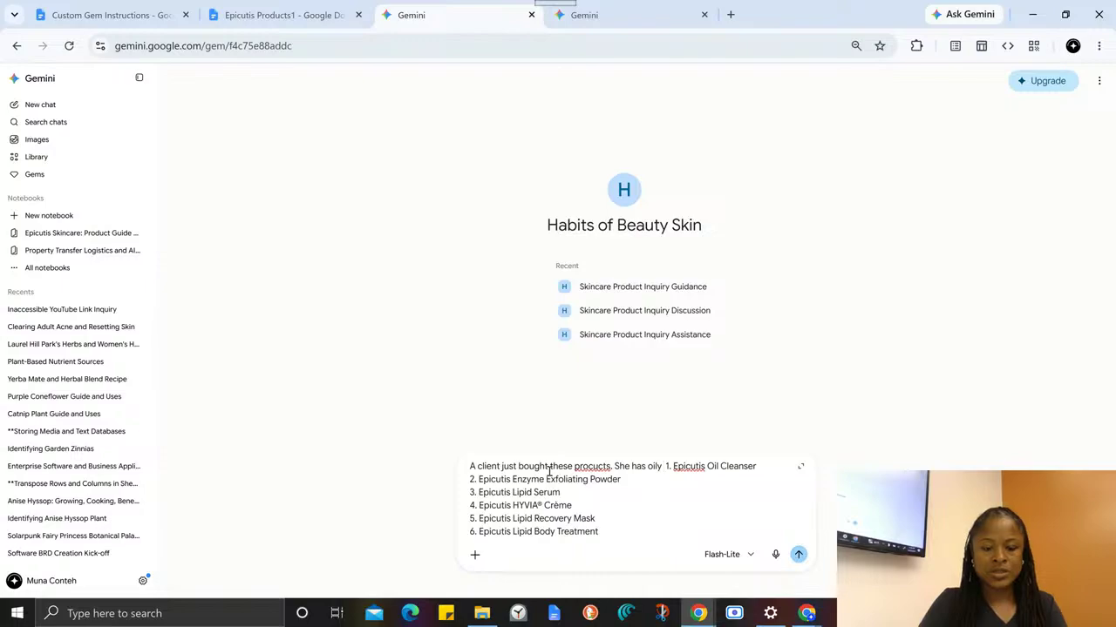
{"action": "type", "text": " sink, an"}
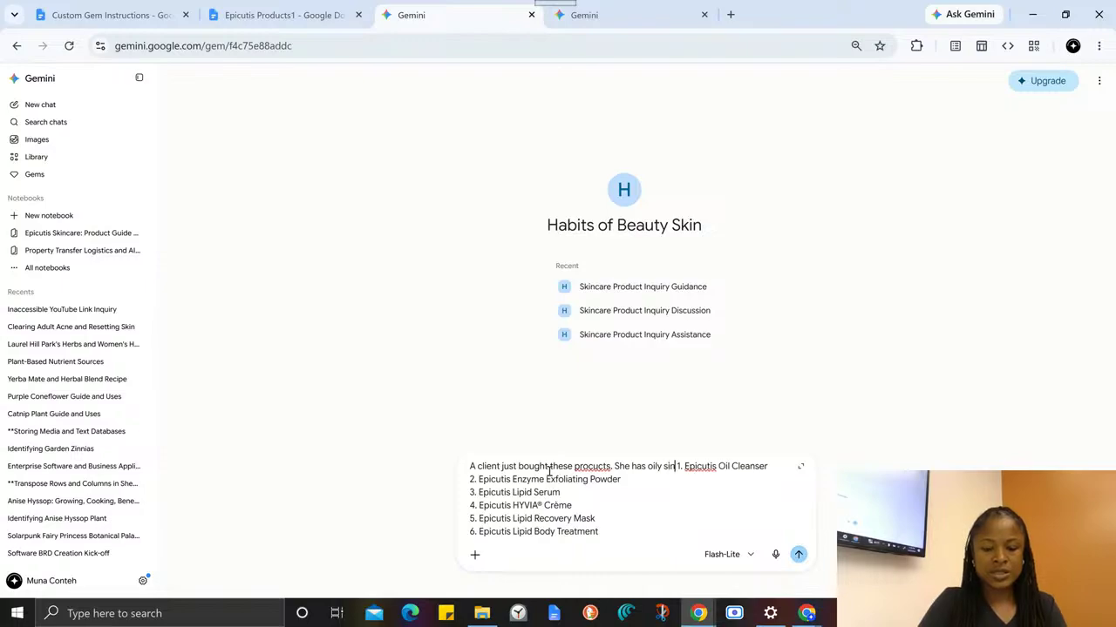
{"action": "type", "text": "d is curre"}
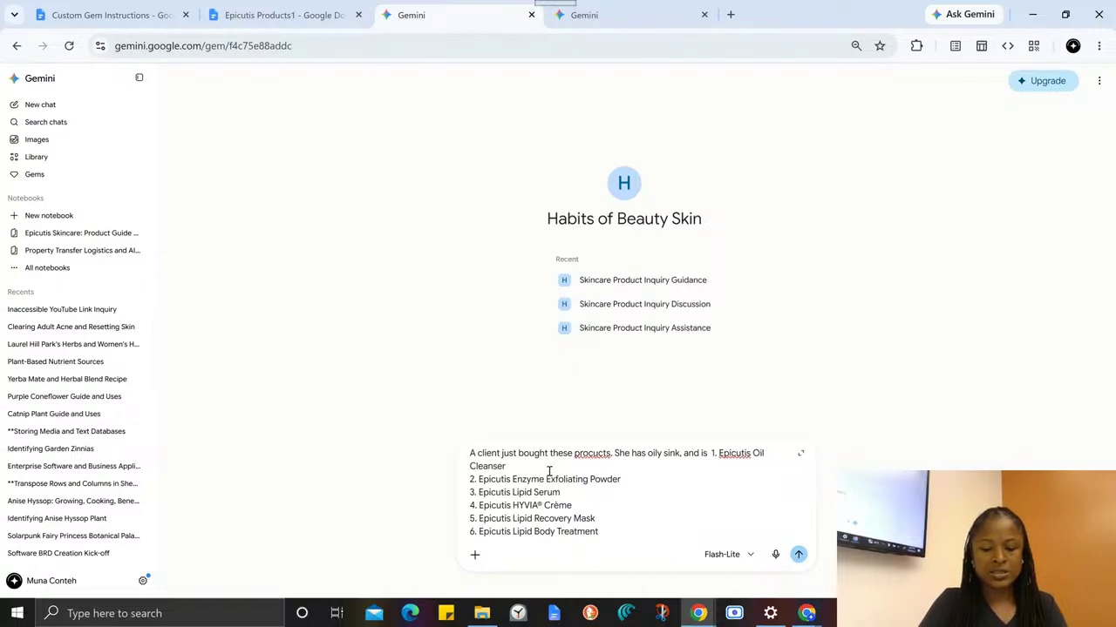
{"action": "type", "text": "nly"}
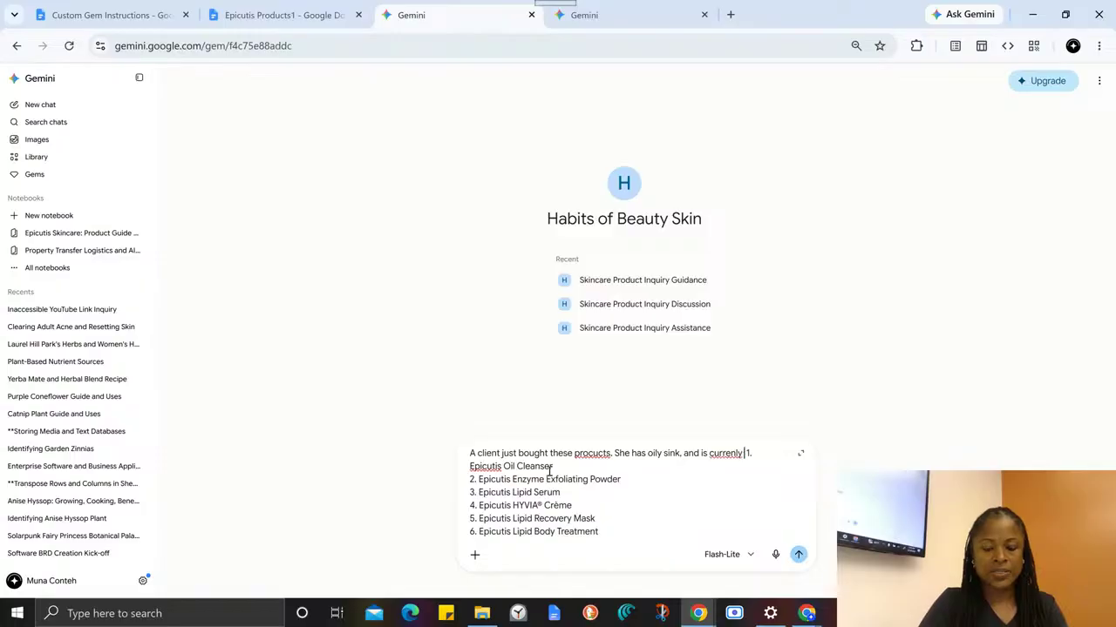
{"action": "type", "text": " breakign out"}
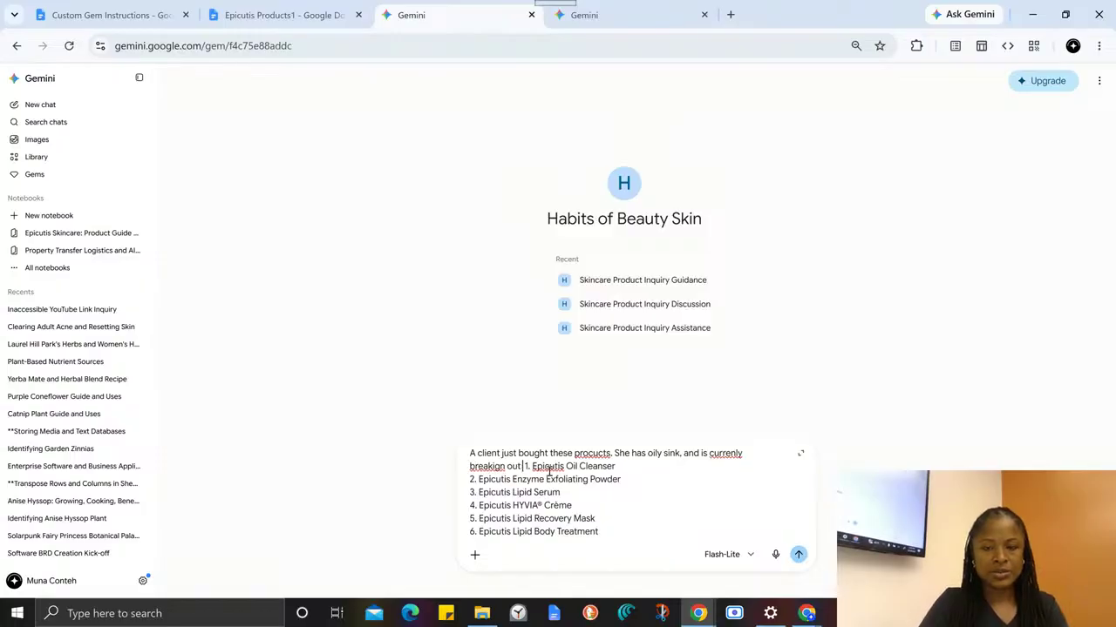
{"action": "type", "text": " from eating a"}
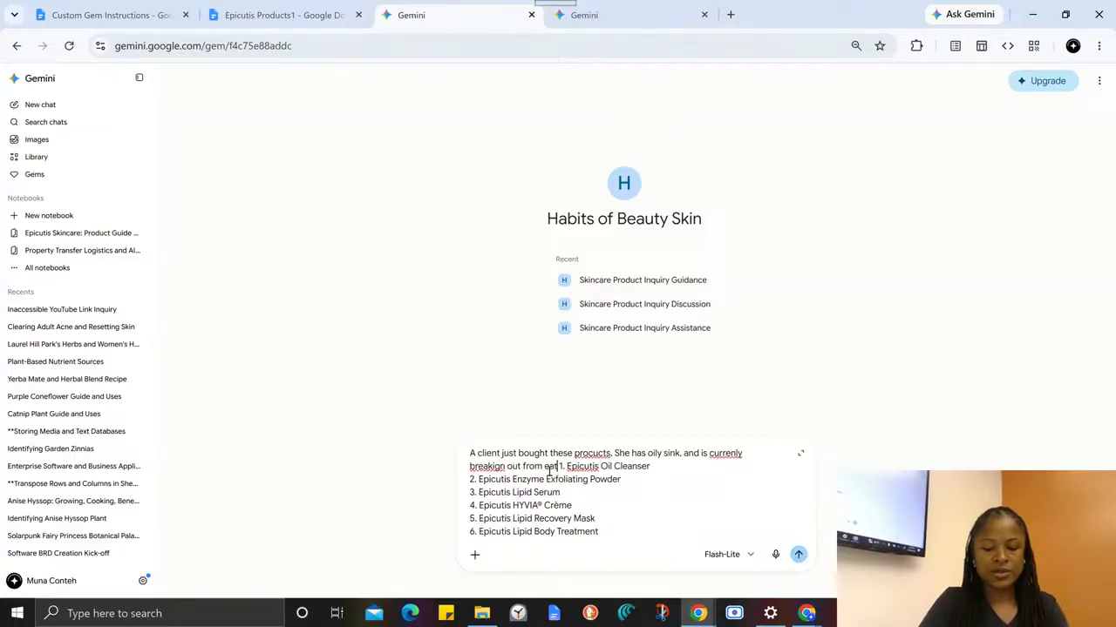
{"action": "type", "text": " lot of suge"}
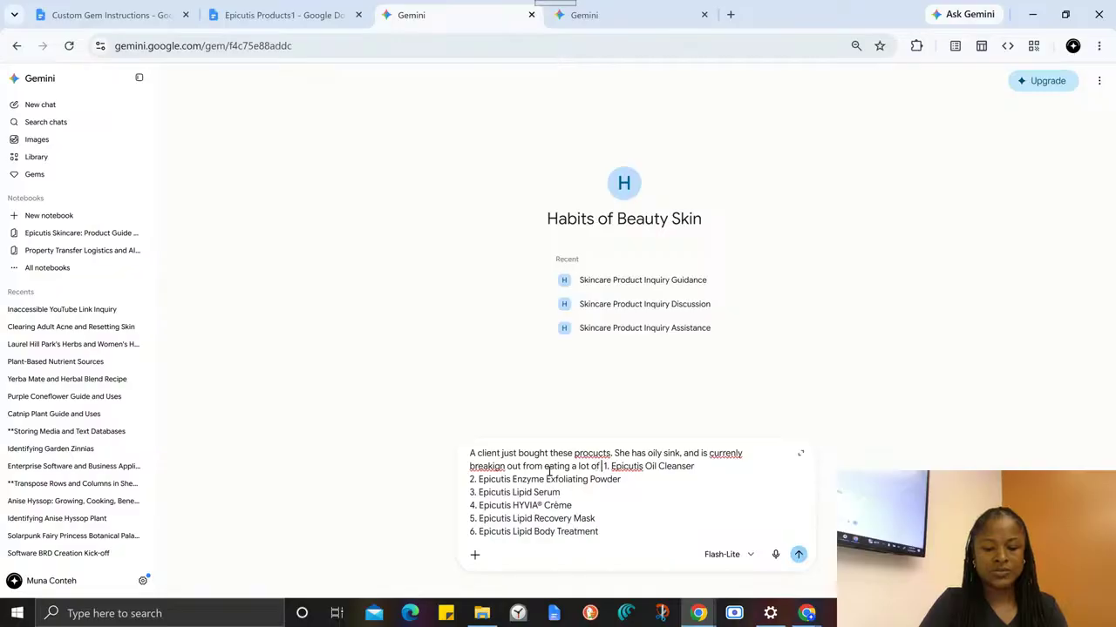
{"action": "type", "text": "r so she is"}
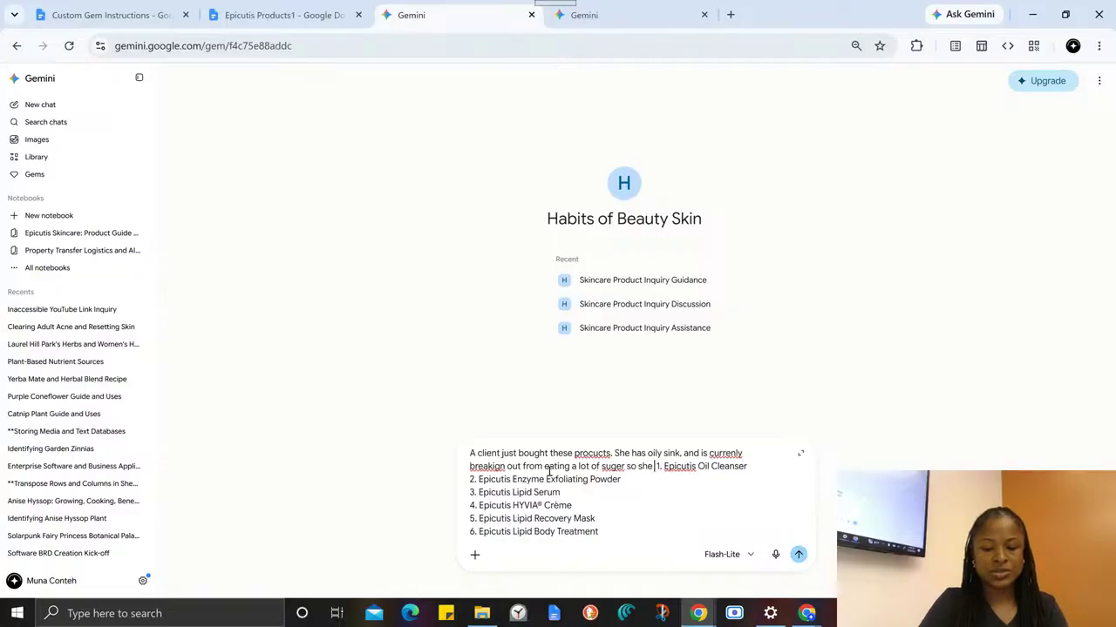
{"action": "type", "text": " inflammed."}
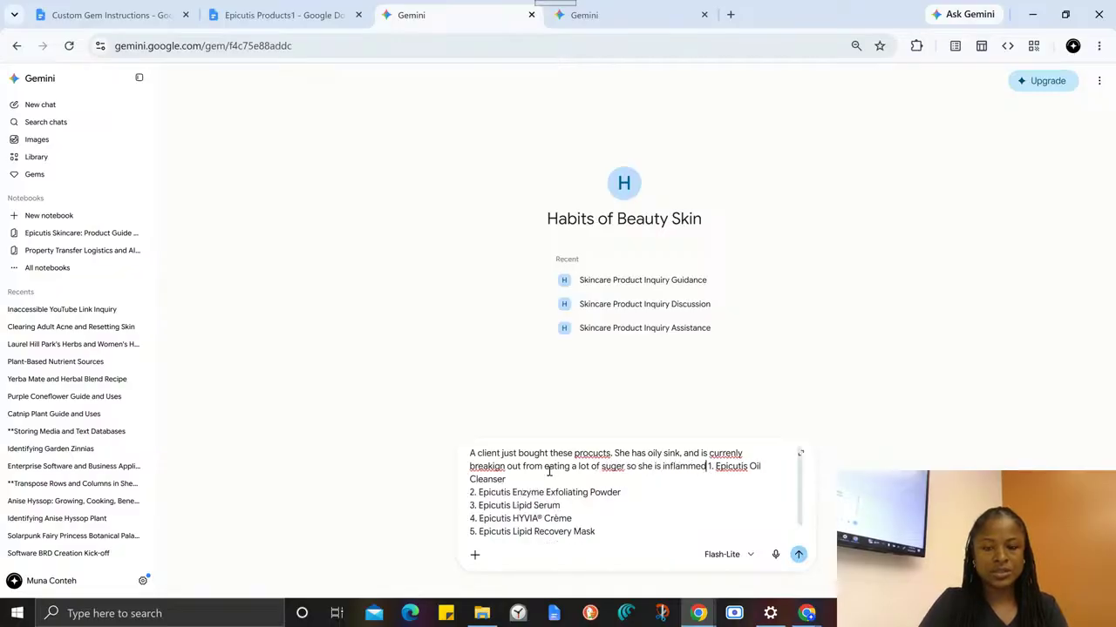
- Add before the product list "She has oily sink, and is currenly breakign out from eating a lot of suger so she is inflammed."
{"action": "key", "text": "BackSpace"}
{"action": "key", "text": "BackSpace"}
{"action": "key", "text": "BackSpace"}
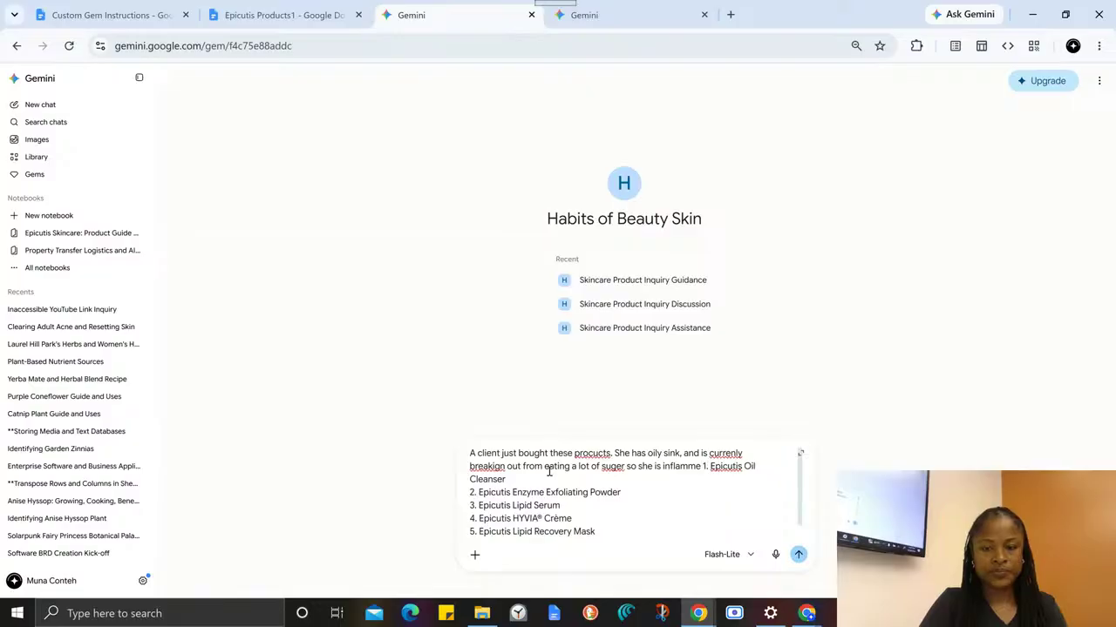
{"action": "type", "text": "d.  "}
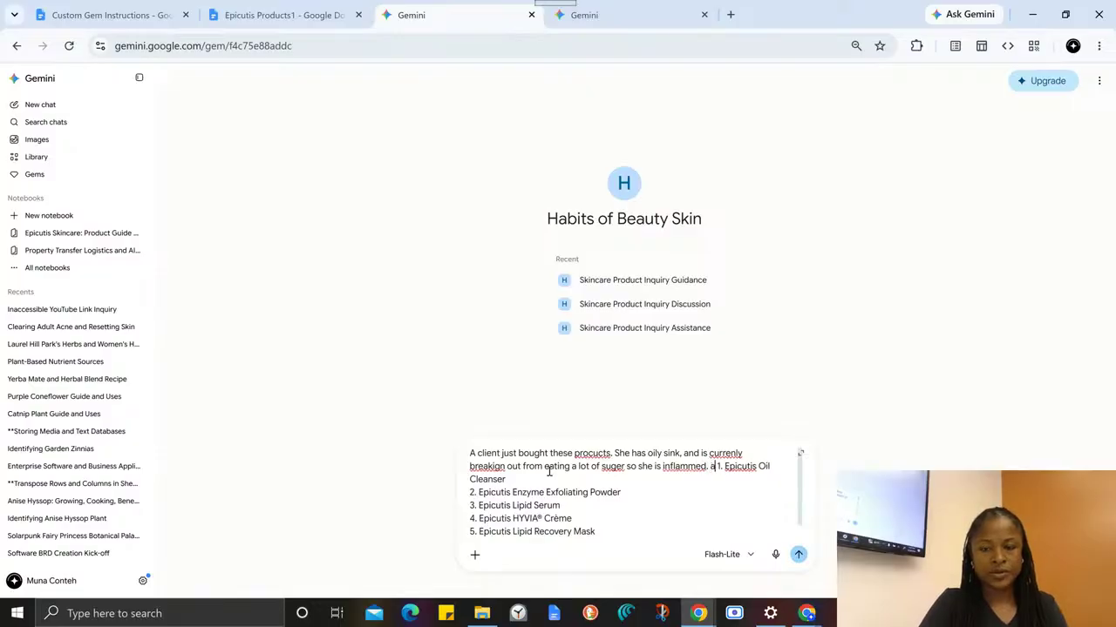
{"action": "type", "text": "I"}
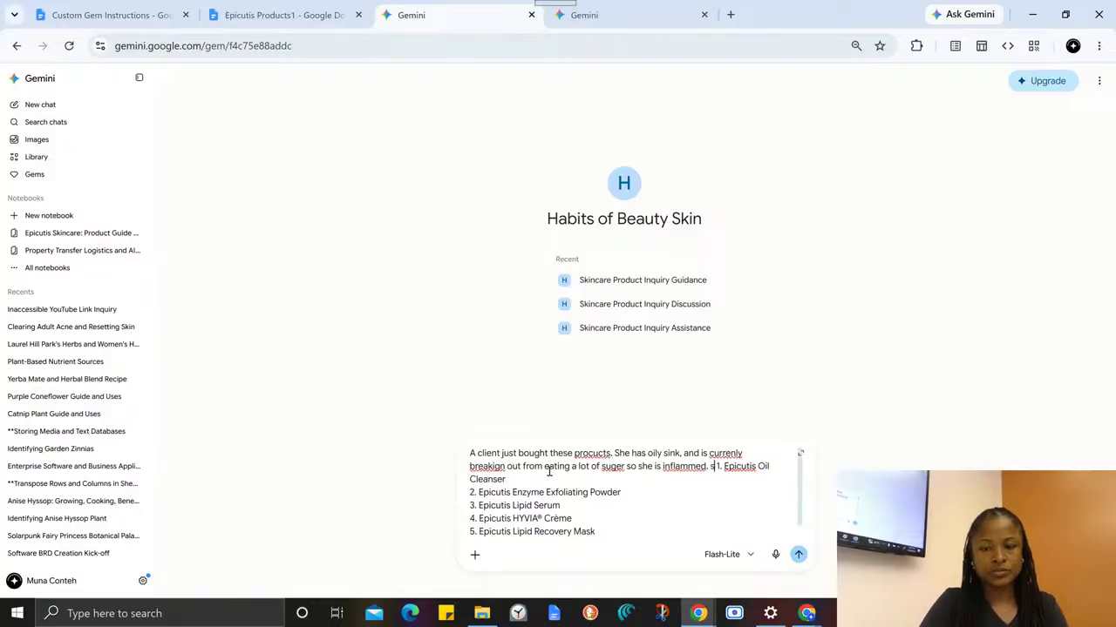
{"action": "type", "text": " just gave her "}
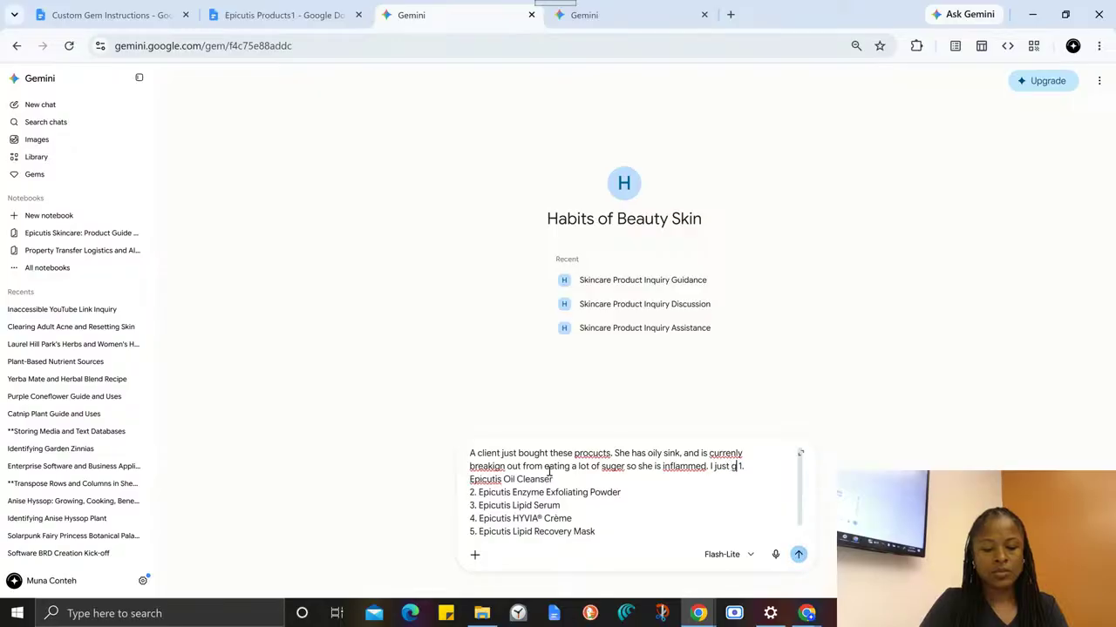
{"action": "type", "text": "a facial"}
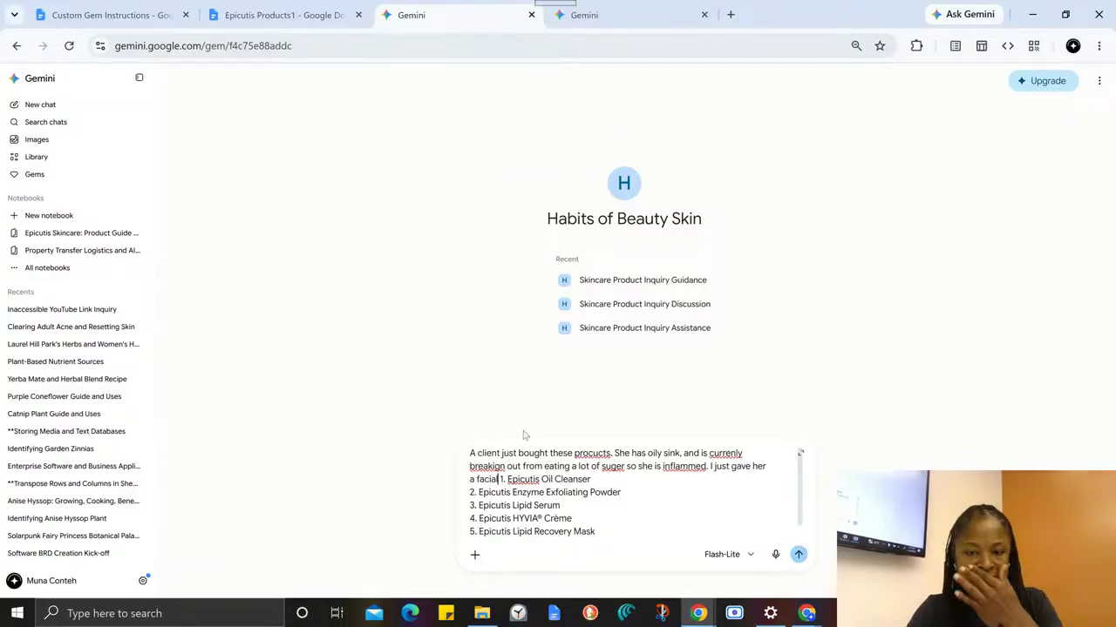
- In the browser tab holding the Gem editor, search Google for Habits of Beauty
{"action": "left_click", "coordinate": [584, 14]}
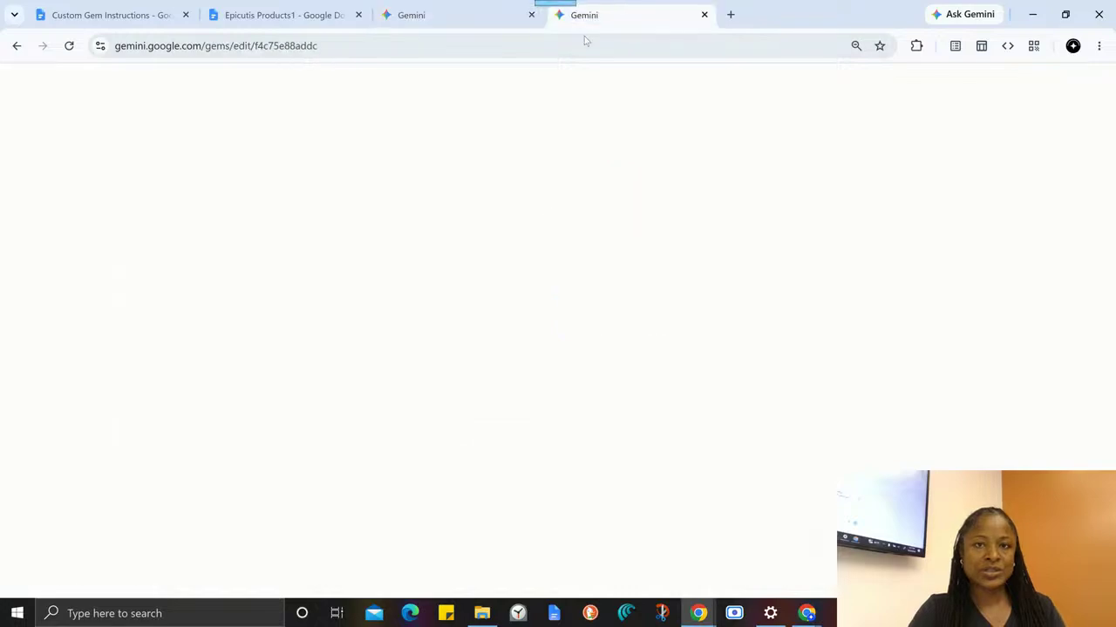
{"action": "left_click", "coordinate": [579, 40]}
{"action": "type", "text": "habits"}
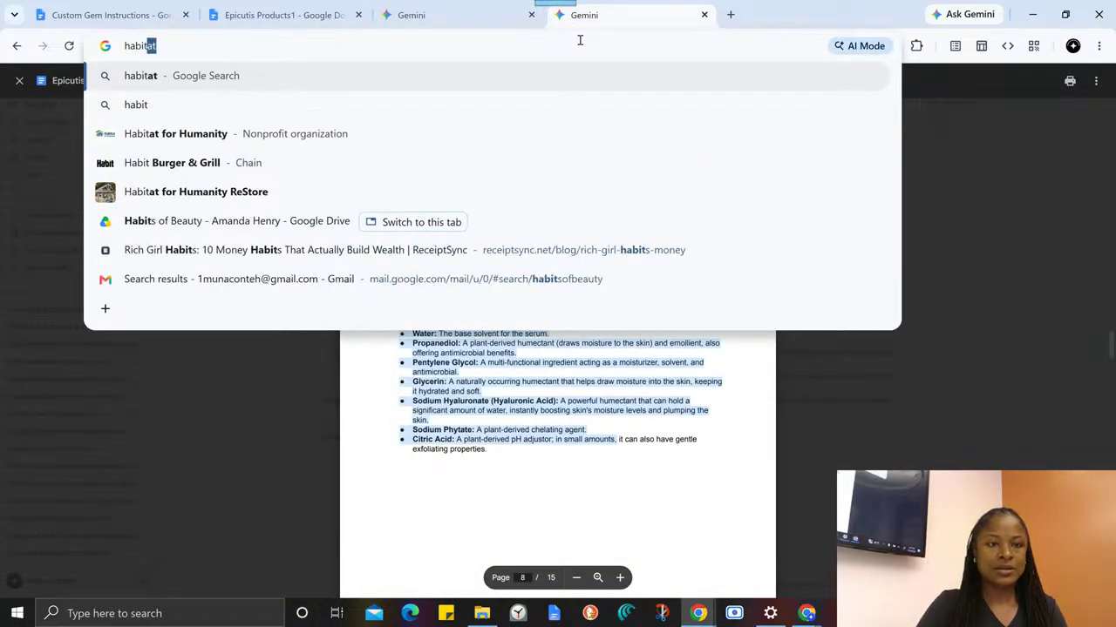
{"action": "key", "text": "Return"}
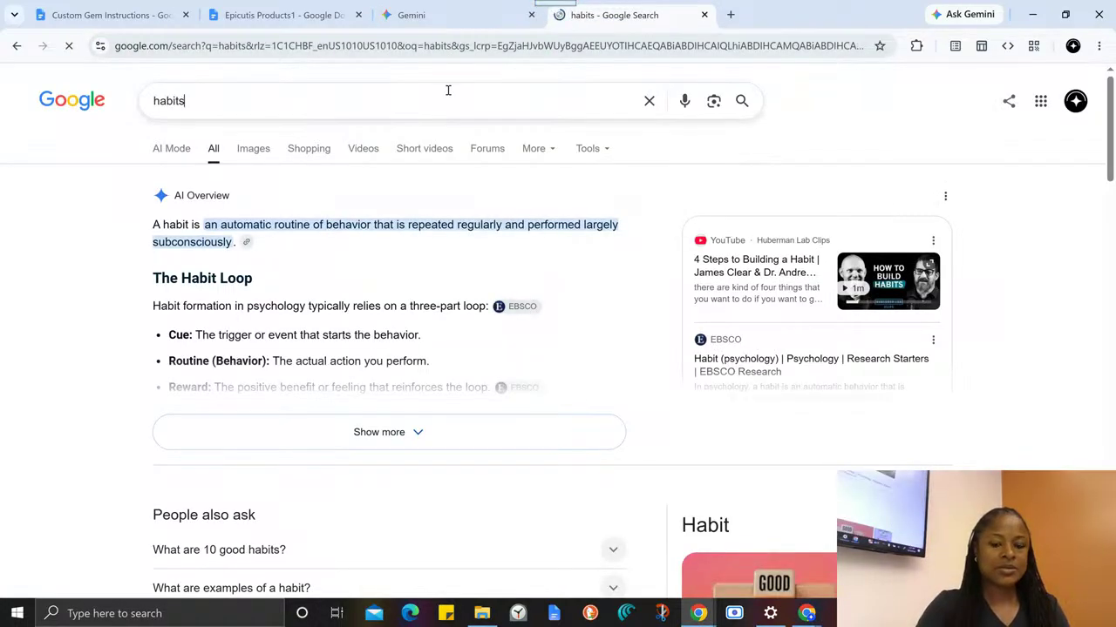
{"action": "left_click", "coordinate": [448, 93]}
{"action": "type", "text": "ofbeau"}
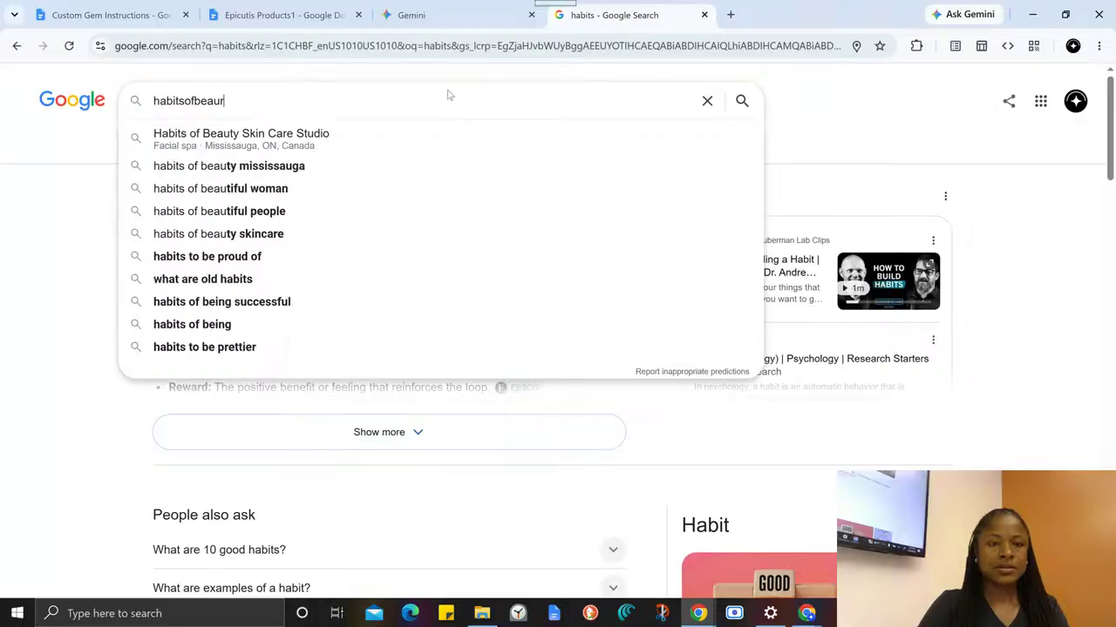
{"action": "left_click", "coordinate": [387, 141]}
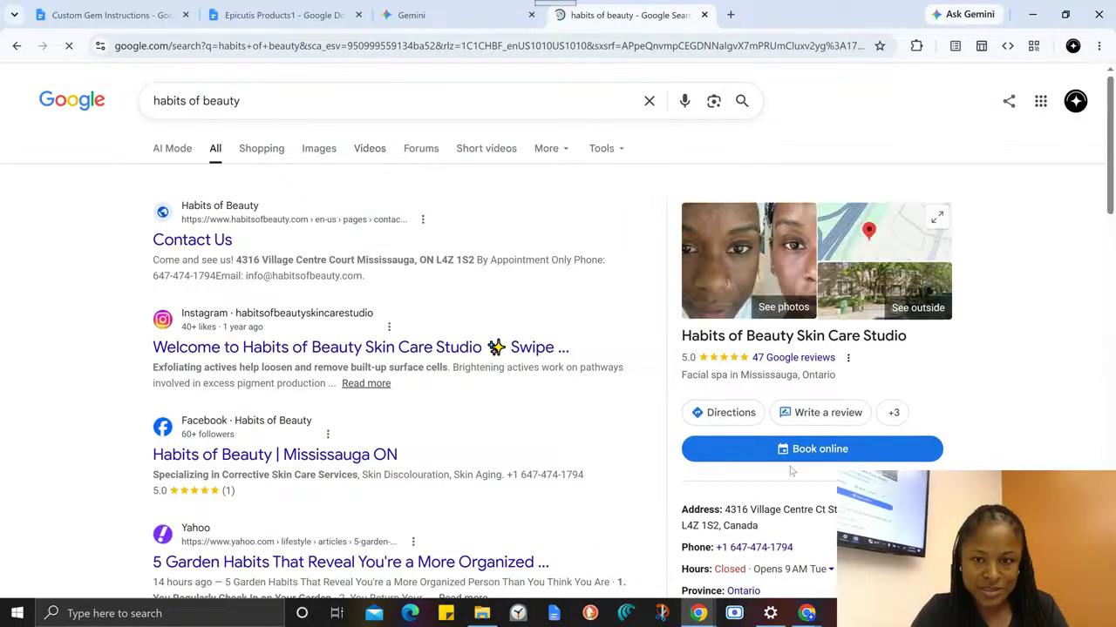
- Look over the Habits of Beauty Skin Care Studio listing in the search results and open its online booking page
{"action": "scroll", "coordinate": [846, 446], "scroll_direction": "down", "scroll_amount": 4}
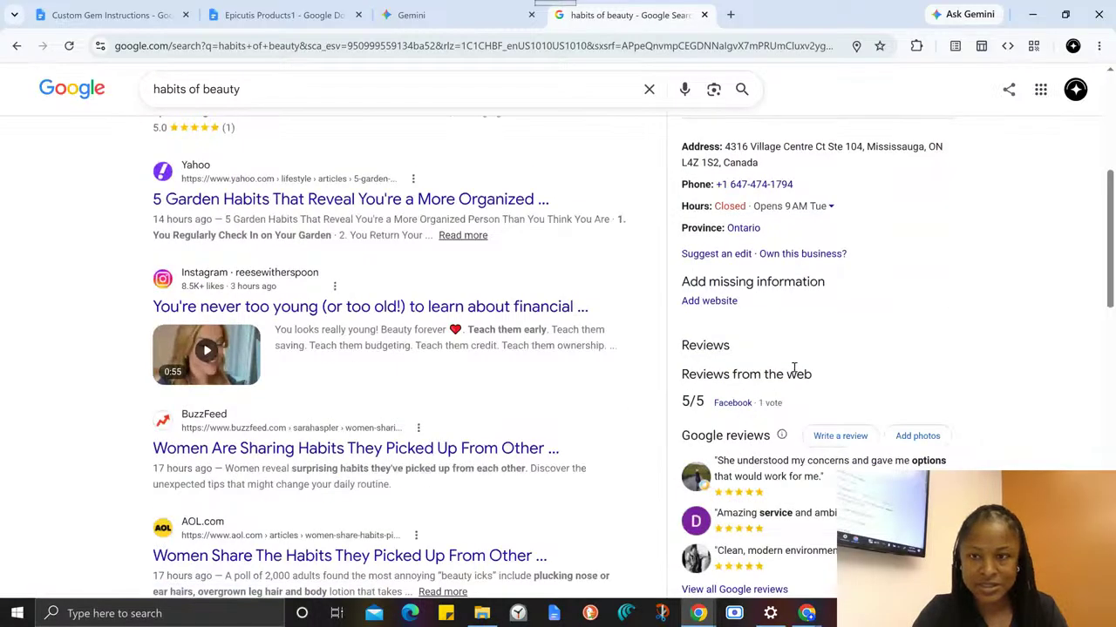
{"action": "scroll", "coordinate": [796, 300], "scroll_direction": "up", "scroll_amount": 1}
{"action": "scroll", "coordinate": [796, 300], "scroll_direction": "up", "scroll_amount": 1}
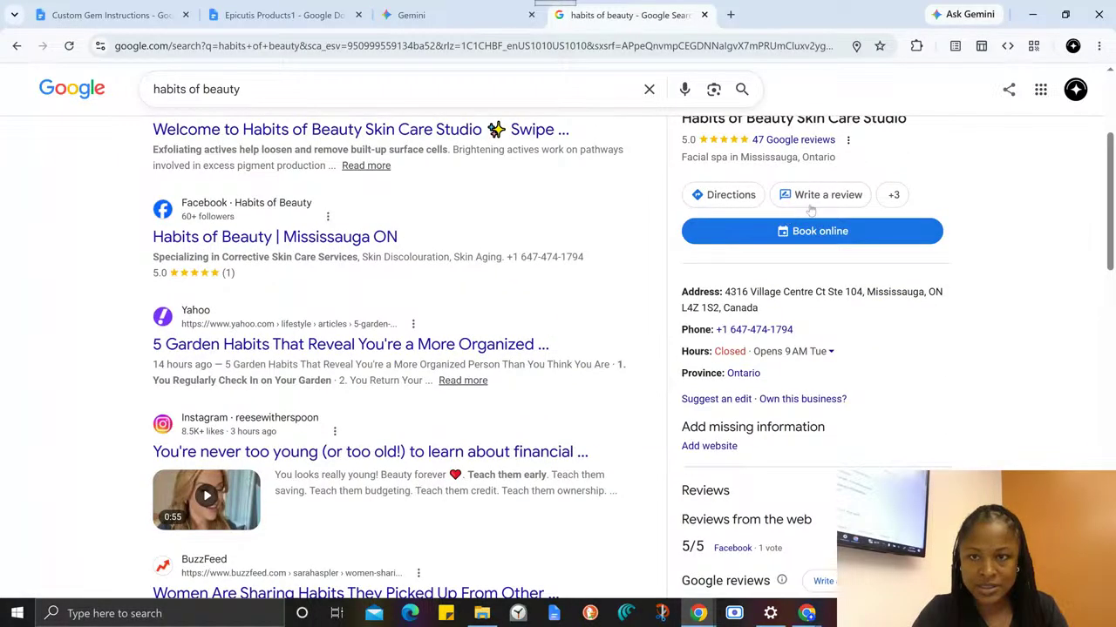
{"action": "scroll", "coordinate": [811, 209], "scroll_direction": "up", "scroll_amount": 2}
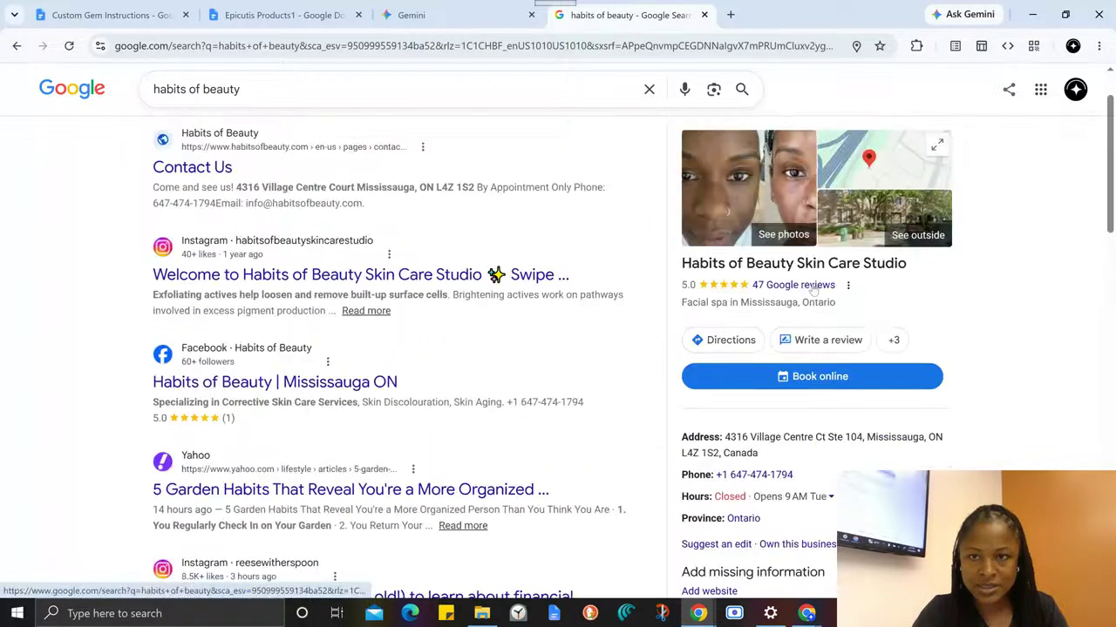
{"action": "left_click", "coordinate": [797, 388]}
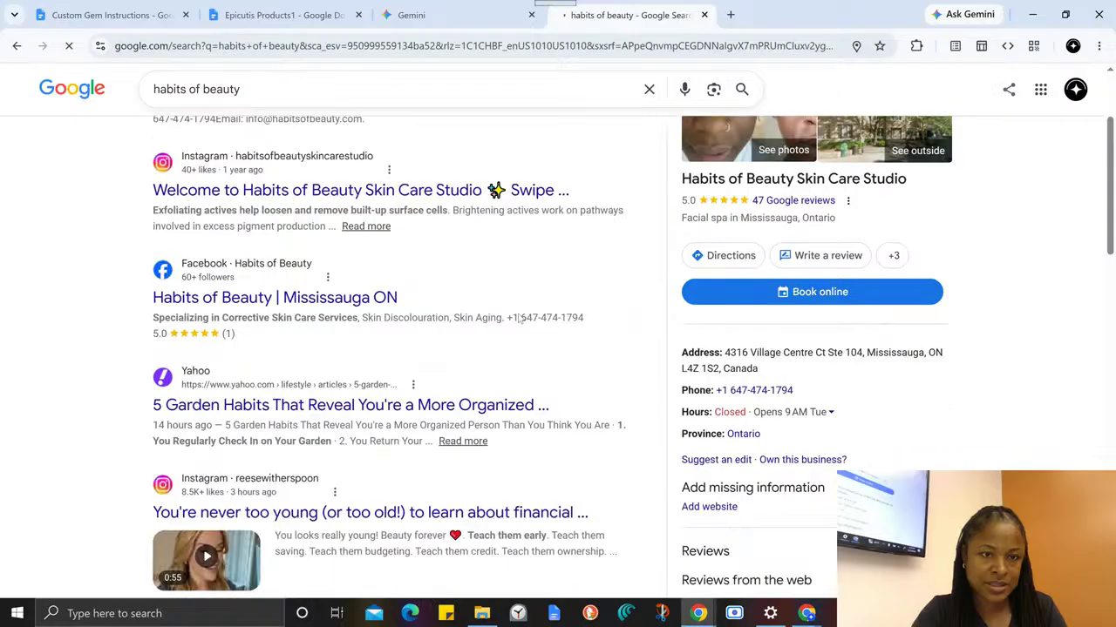
{"action": "scroll", "coordinate": [515, 325], "scroll_direction": "down", "scroll_amount": 2}
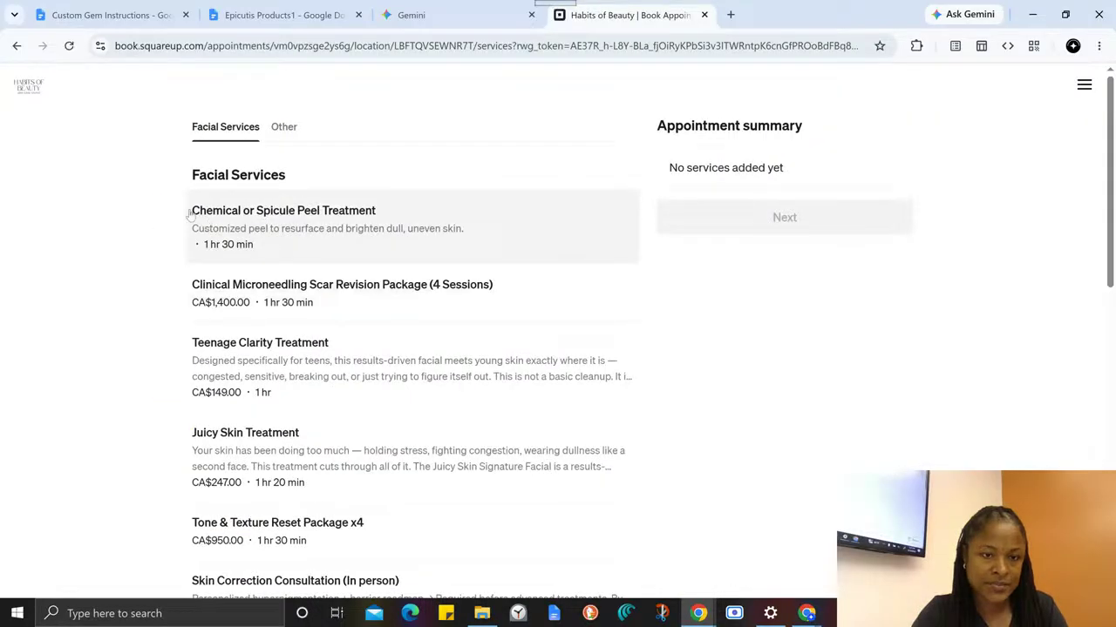
- Browse the Facial Services on the booking page and open the Juicy Skin Treatment details
{"action": "scroll", "coordinate": [255, 342], "scroll_direction": "down", "scroll_amount": 2}
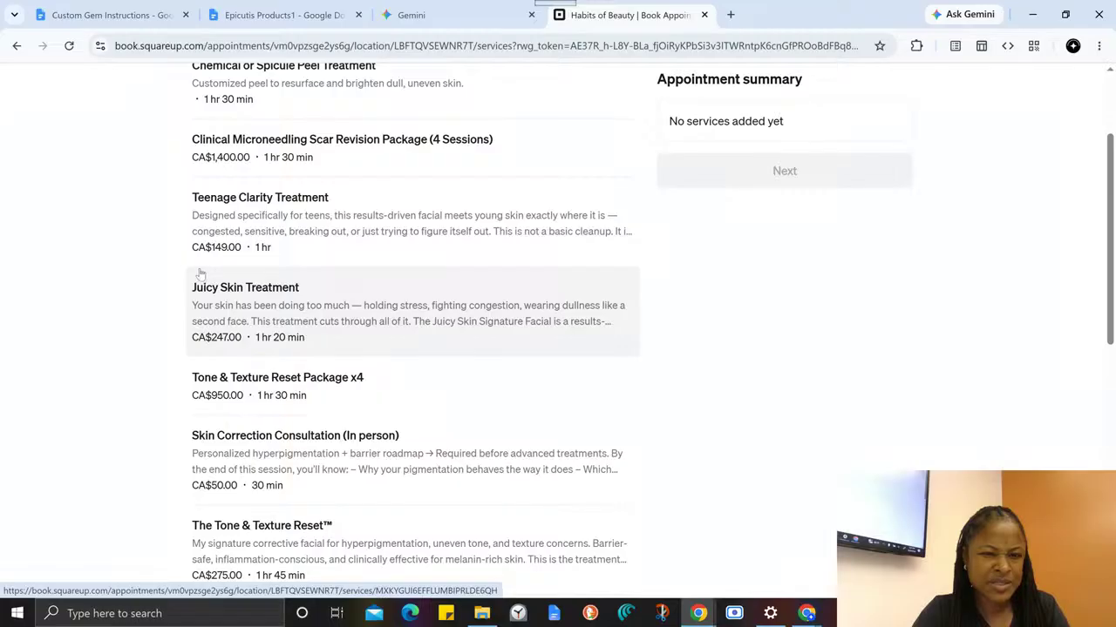
{"action": "left_click", "coordinate": [299, 294]}
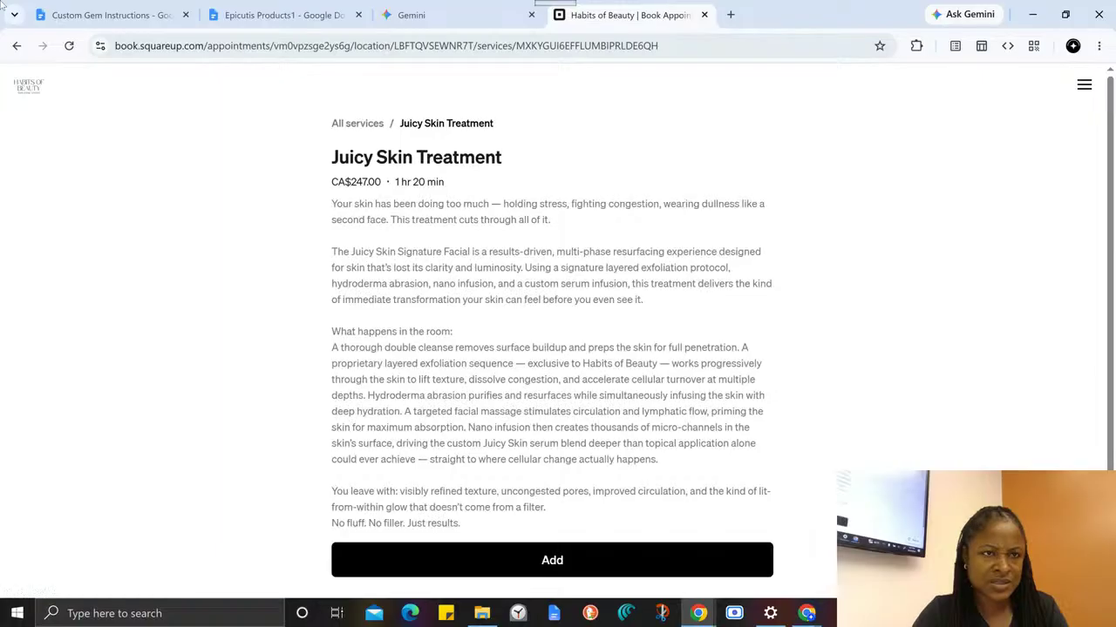
{"action": "left_click", "coordinate": [17, 46]}
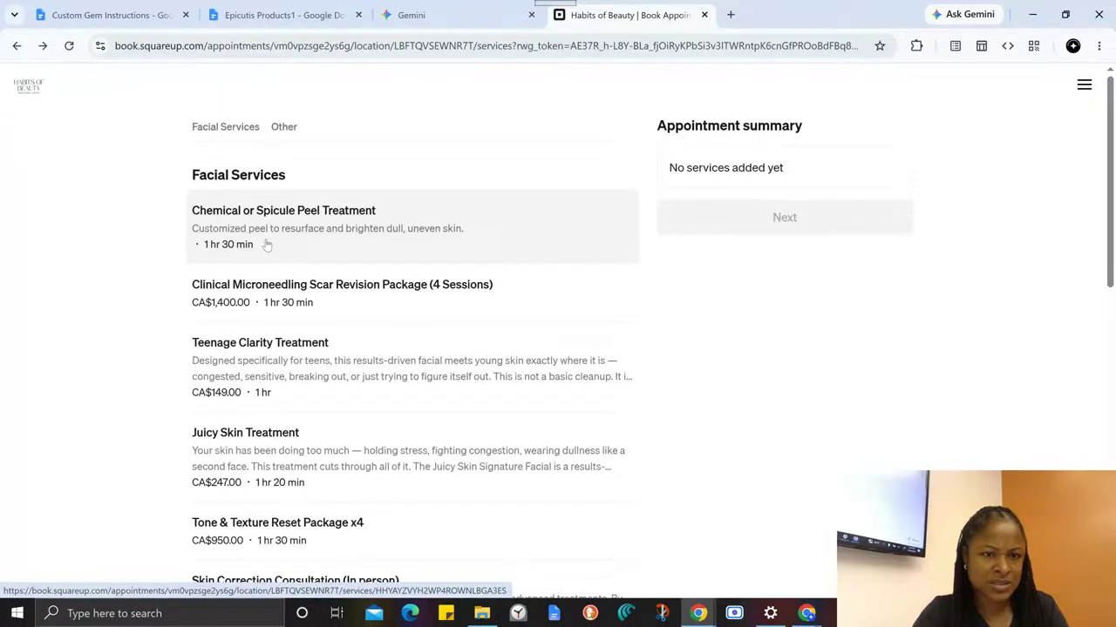
{"action": "scroll", "coordinate": [268, 245], "scroll_direction": "down", "scroll_amount": 1}
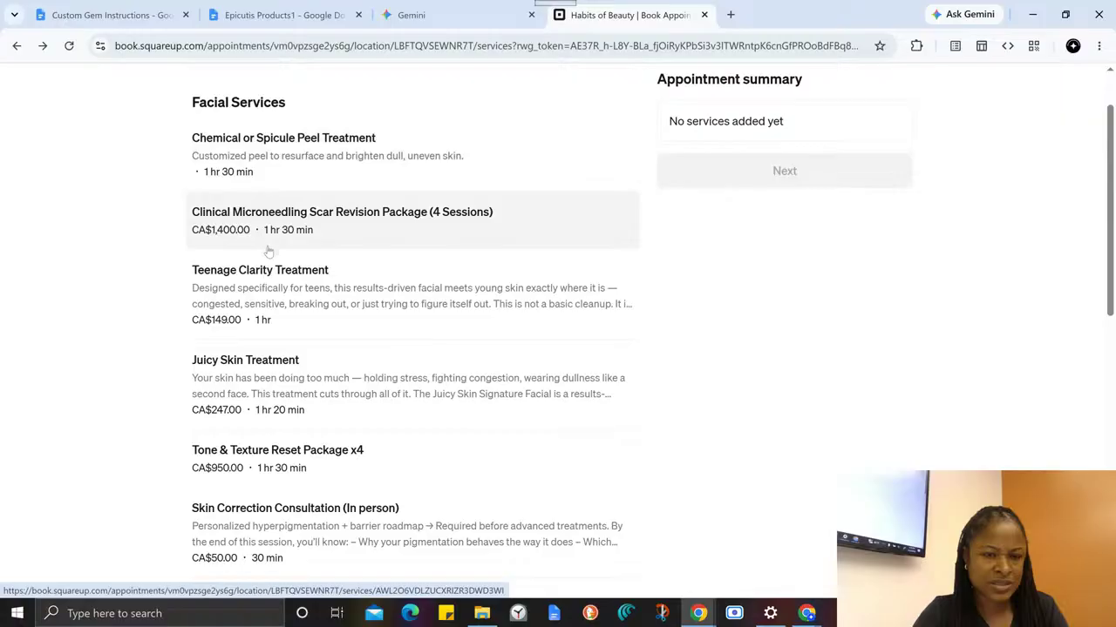
{"action": "scroll", "coordinate": [269, 253], "scroll_direction": "down", "scroll_amount": 1}
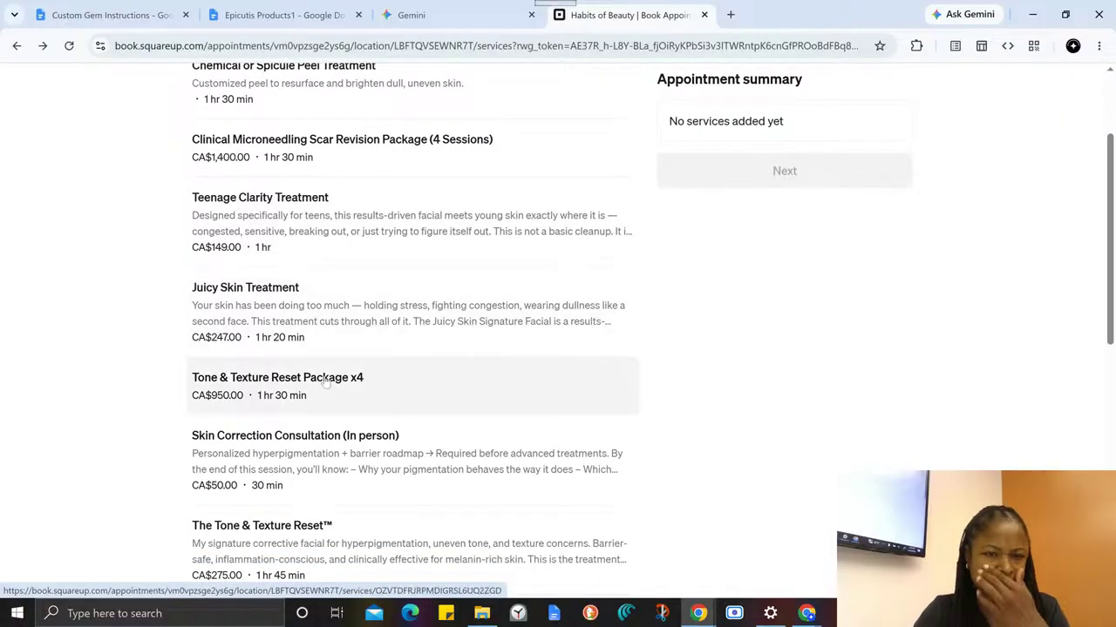
{"action": "left_click", "coordinate": [288, 321]}
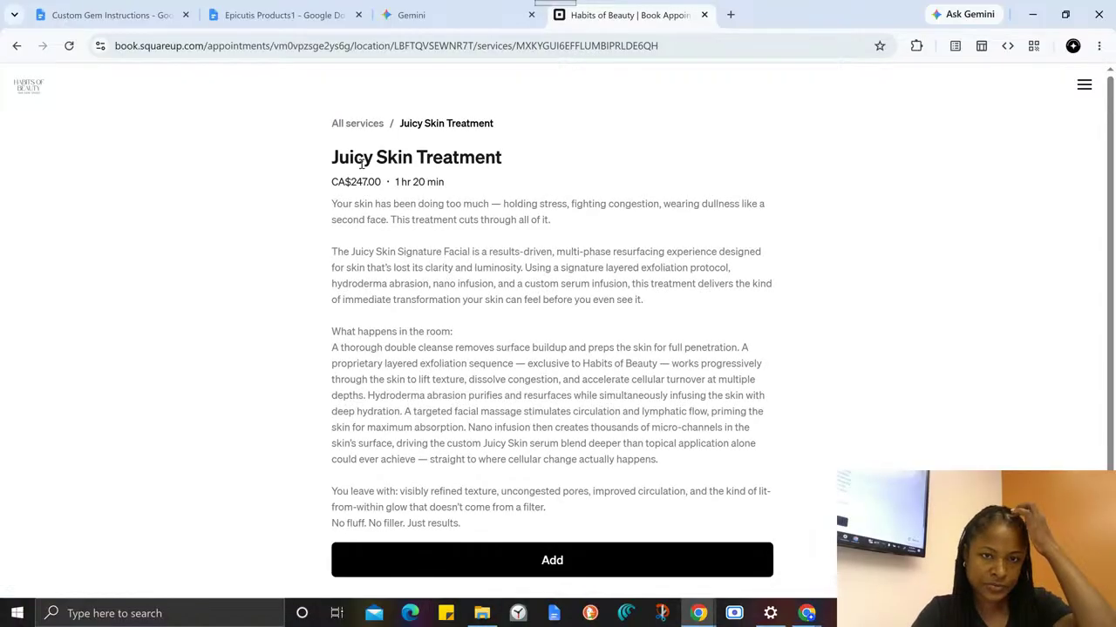
- Select the Juicy Skin Treatment text from its title through "Just results." and bring up the Custom Gem Instructions document
{"action": "left_click_drag", "start_coordinate": [334, 155], "coordinate": [715, 313]}
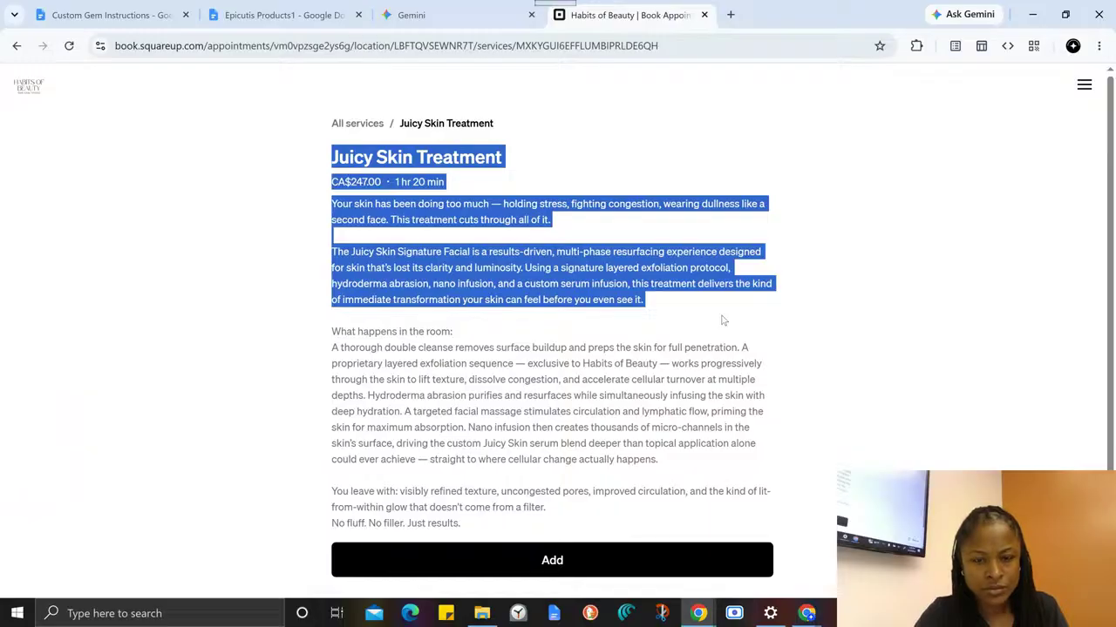
{"action": "left_click_drag", "start_coordinate": [722, 320], "coordinate": [605, 542]}
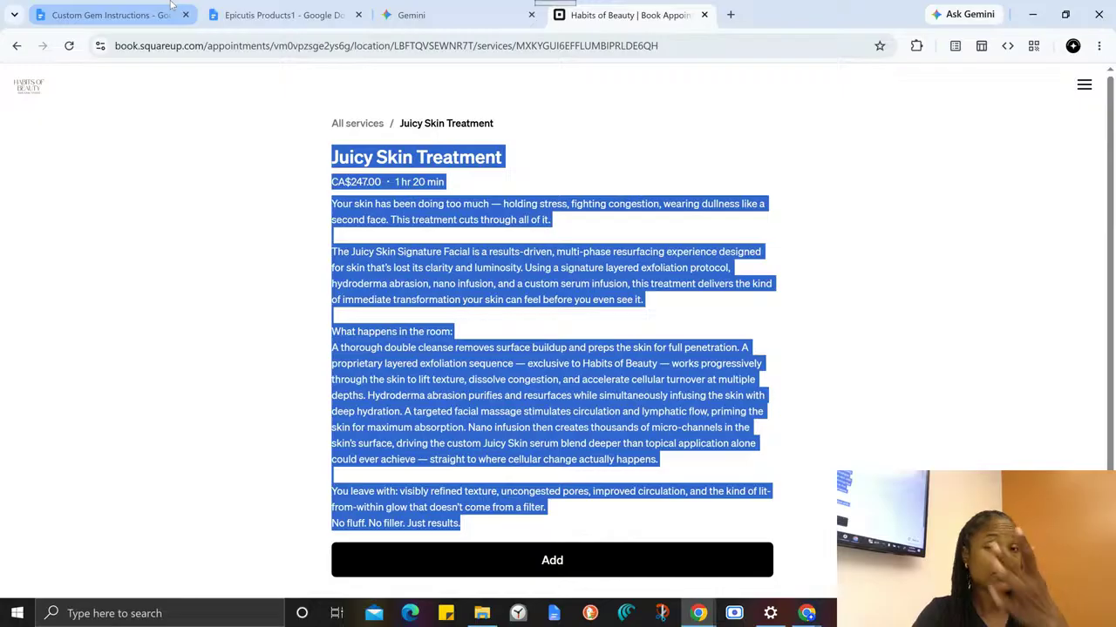
{"action": "left_click", "coordinate": [325, 15]}
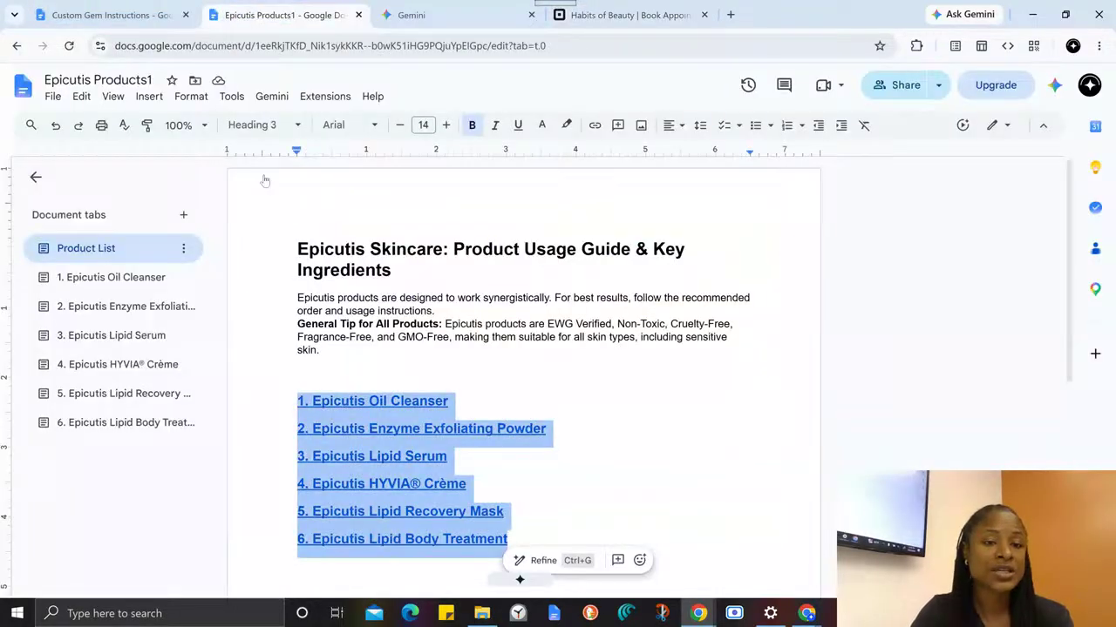
{"action": "left_click", "coordinate": [122, 19]}
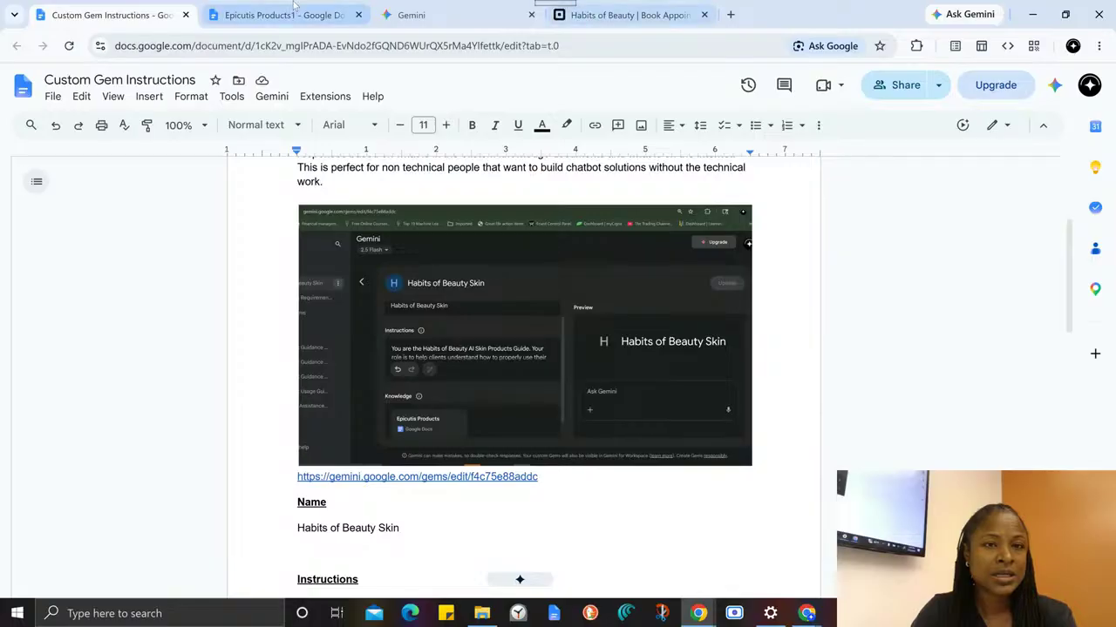
{"action": "left_click", "coordinate": [423, 17]}
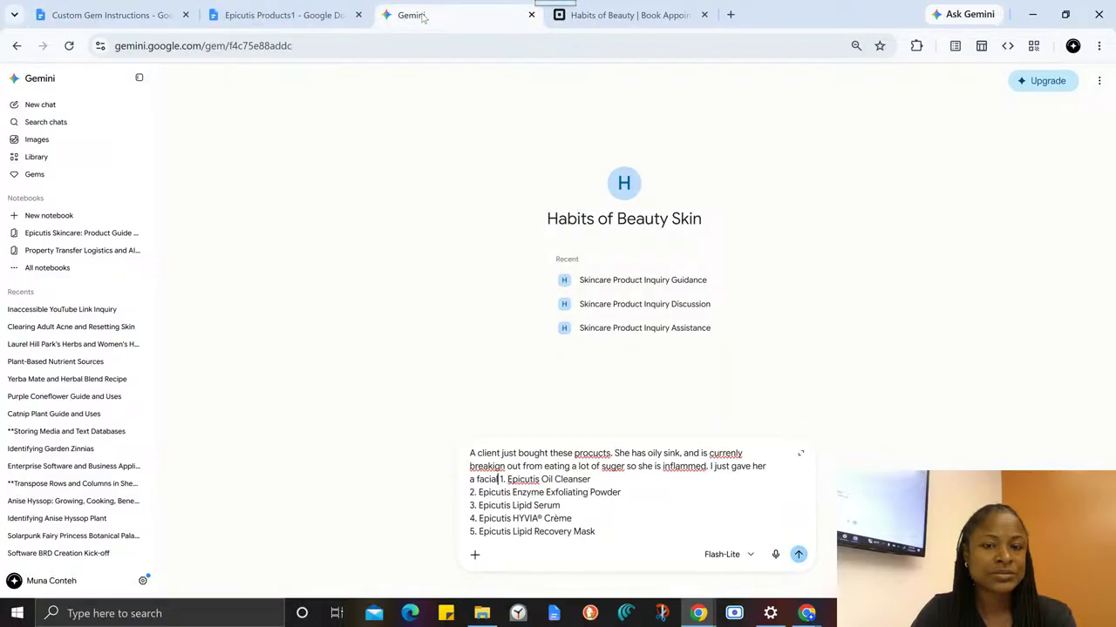
{"action": "left_click", "coordinate": [251, 13]}
{"action": "left_click", "coordinate": [157, 15]}
{"action": "scroll", "coordinate": [389, 405], "scroll_direction": "down", "scroll_amount": 2}
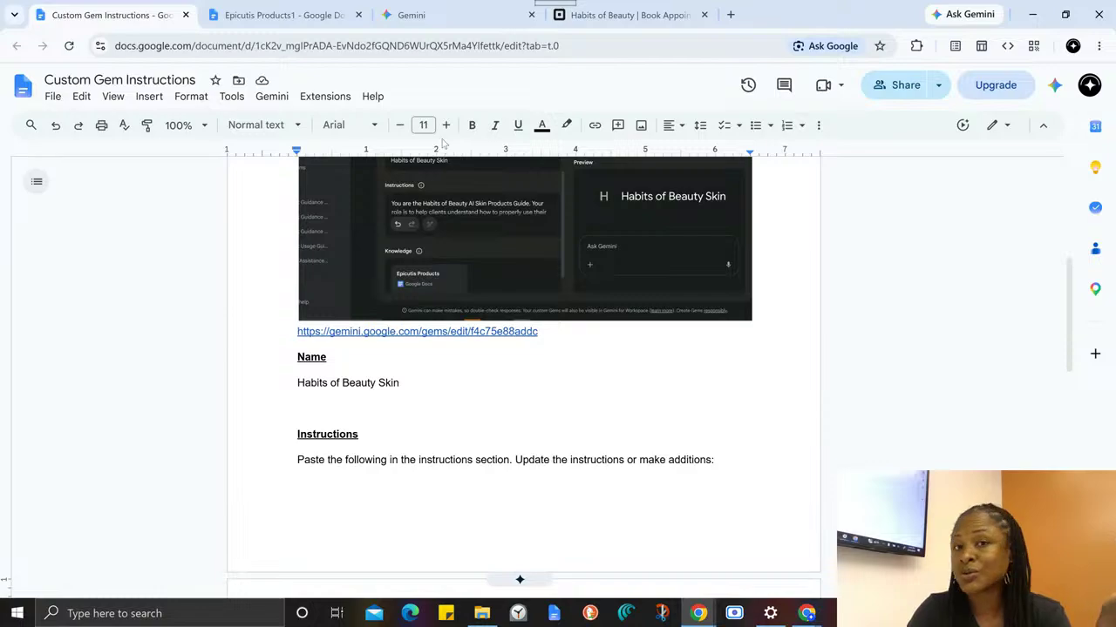
{"action": "left_click", "coordinate": [270, 21]}
{"action": "left_click", "coordinate": [453, 16]}
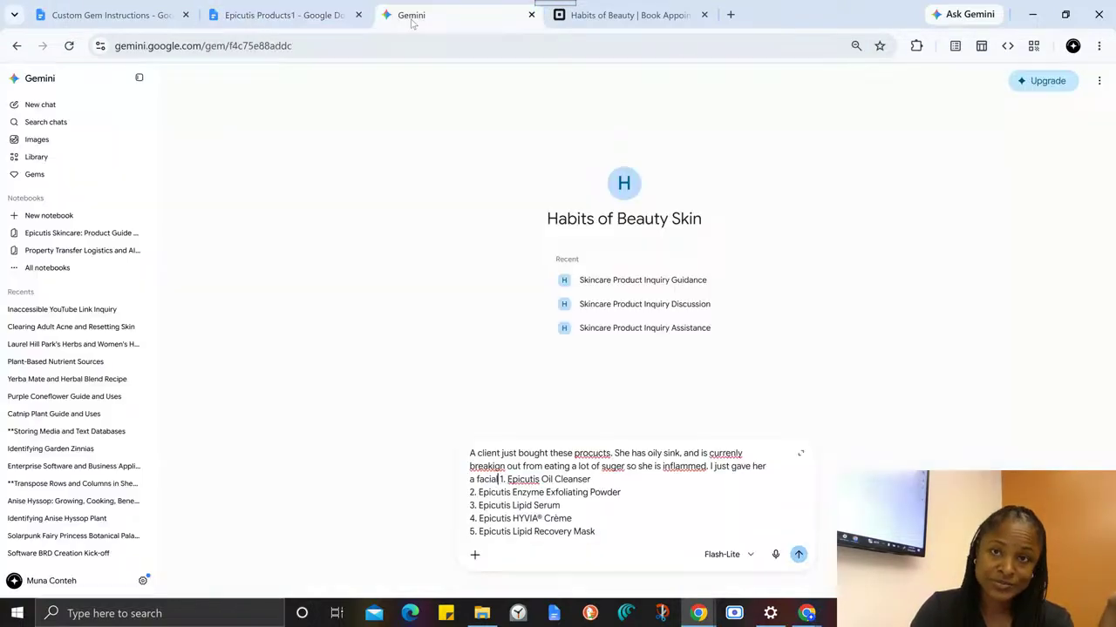
- Copy the web address of the Juicy Skin Treatment booking page and return to the Habits of Beauty Skin Gem chat
{"action": "left_click", "coordinate": [610, 17]}
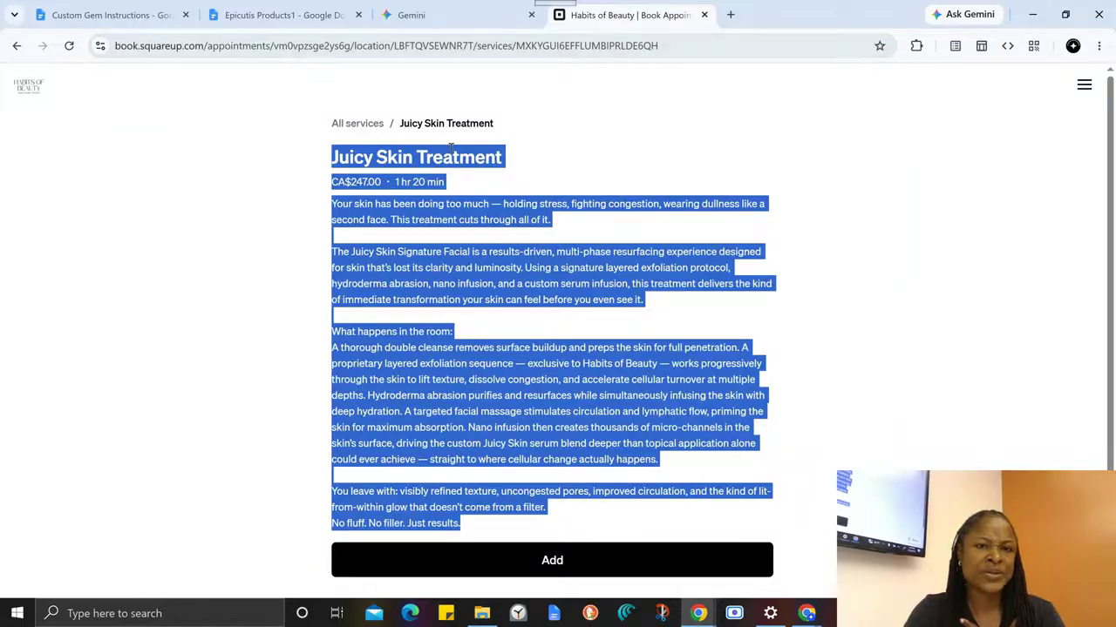
{"action": "left_click", "coordinate": [314, 45]}
{"action": "key", "text": "ctrl+c"}
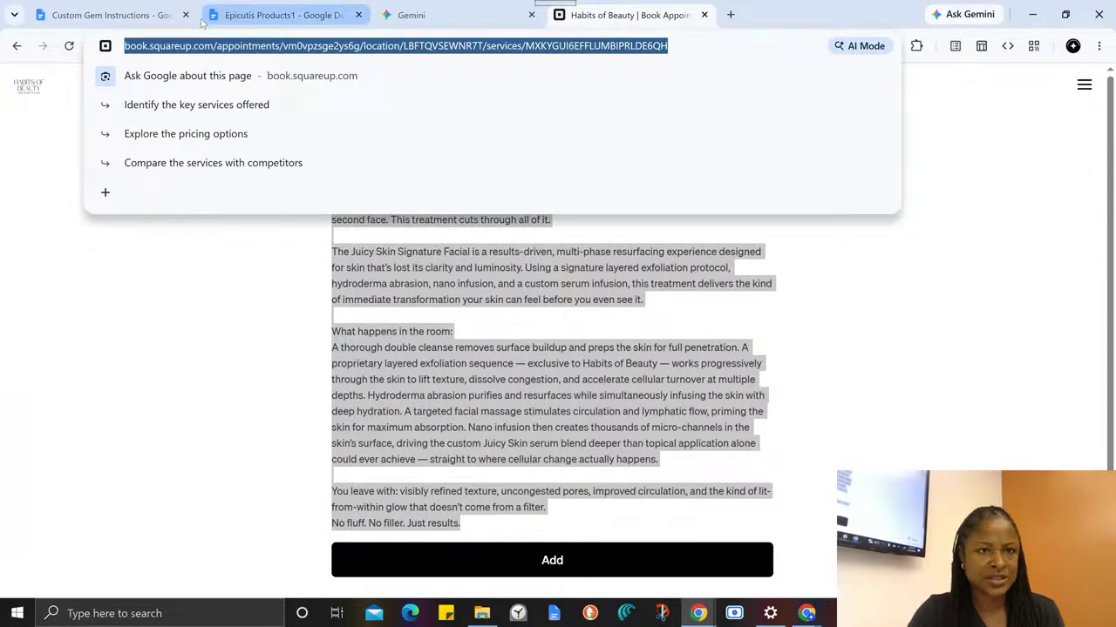
{"action": "left_click", "coordinate": [266, 15]}
{"action": "left_click", "coordinate": [398, 15]}
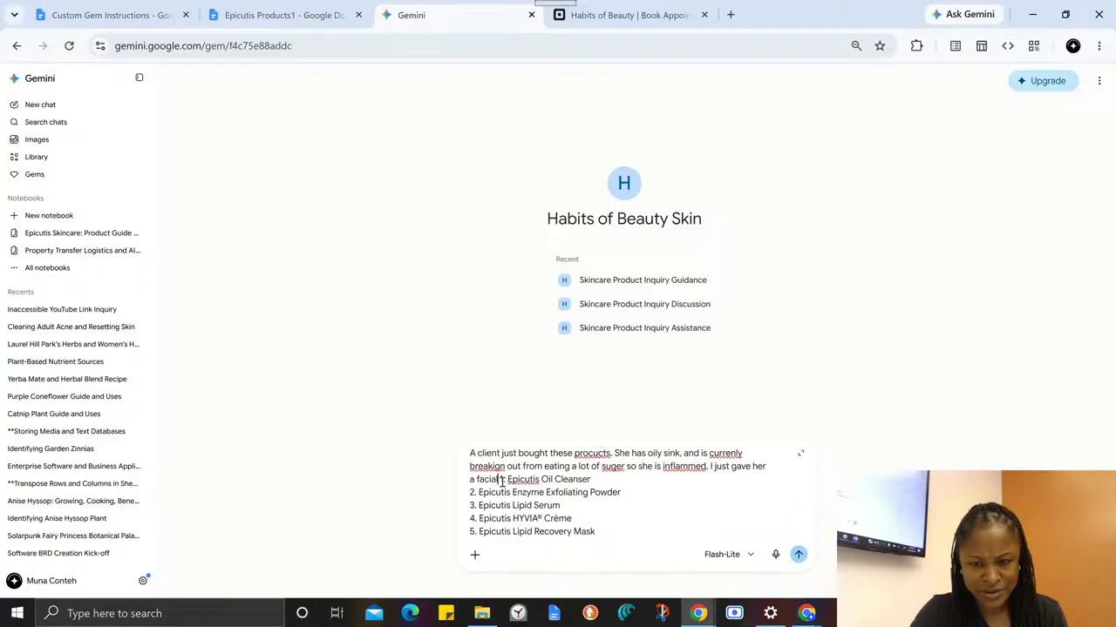
- Replace the word "facial" in the prompt with "Juicy skin treatment" followed by the copied booking page link in parentheses
{"action": "left_click_drag", "start_coordinate": [503, 479], "coordinate": [477, 479]}
{"action": "key", "text": "BackSpace"}
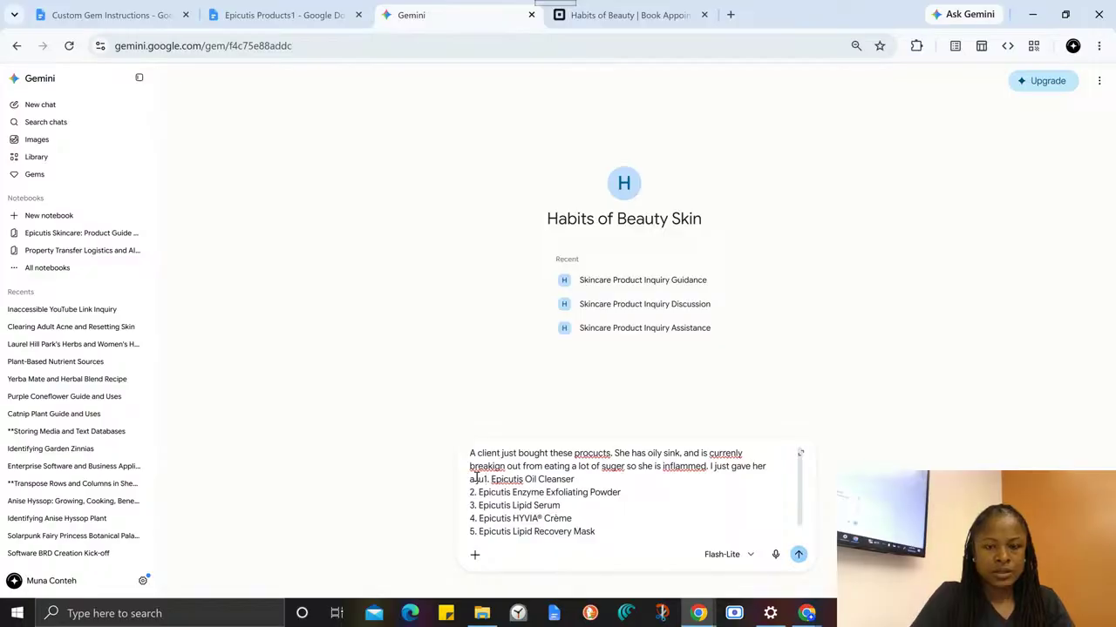
{"action": "type", "text": "Juicy ski"}
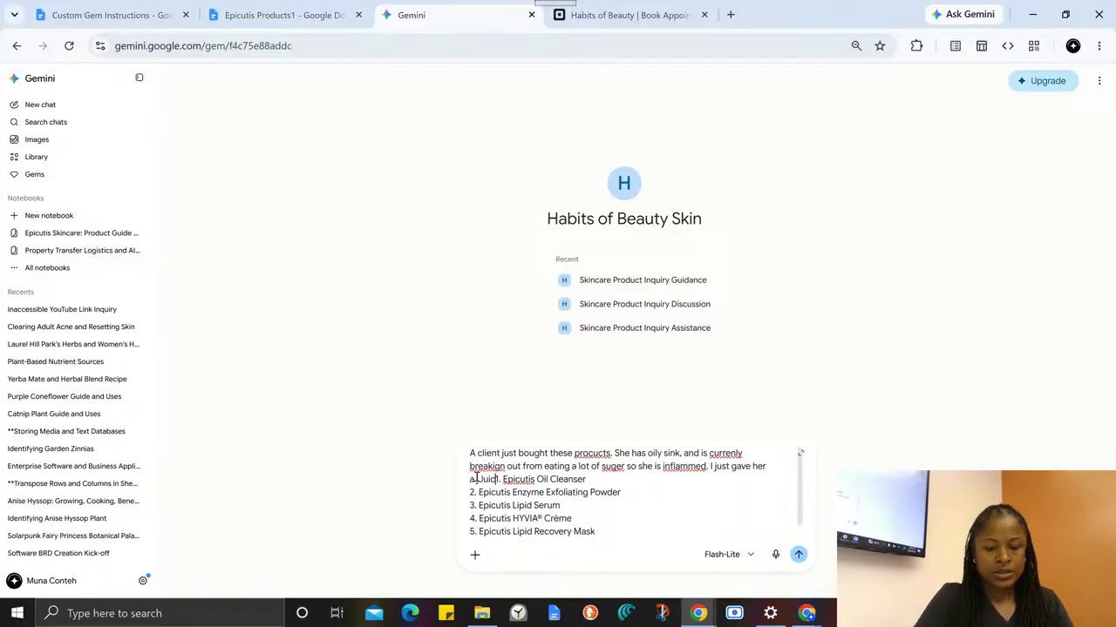
{"action": "type", "text": "n "}
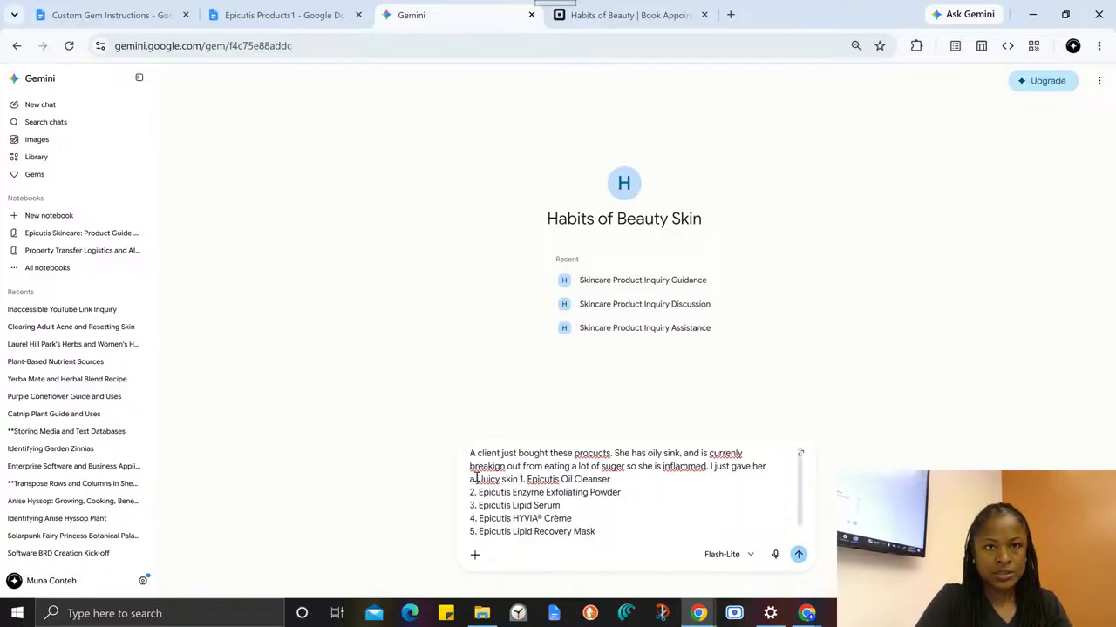
{"action": "type", "text": "treatment"}
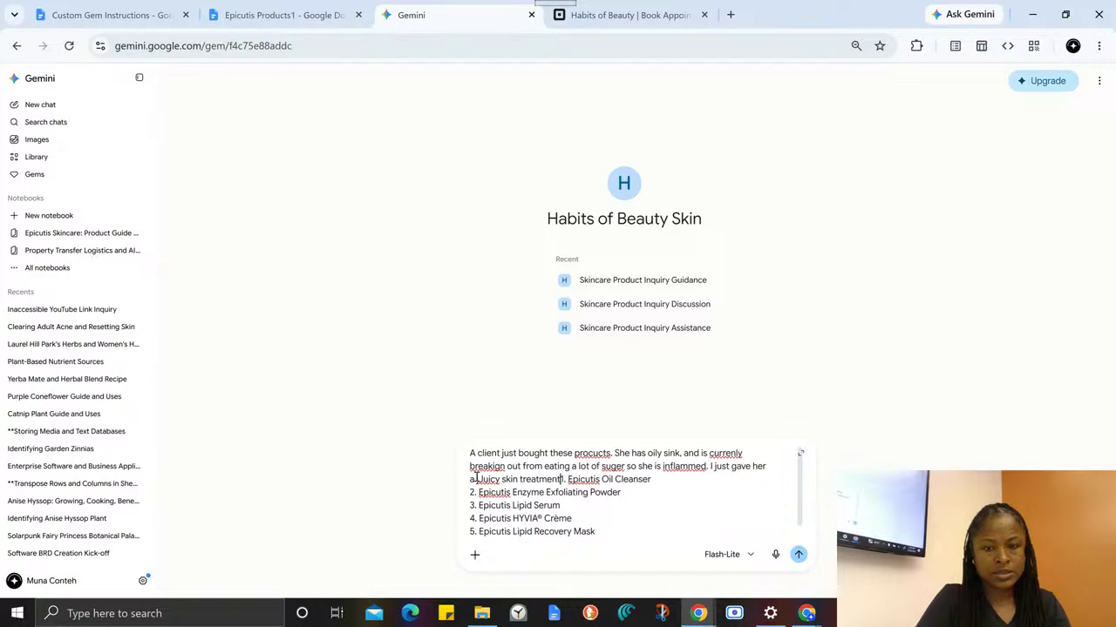
{"action": "type", "text": " ("}
{"action": "key", "text": "ctrl+v"}
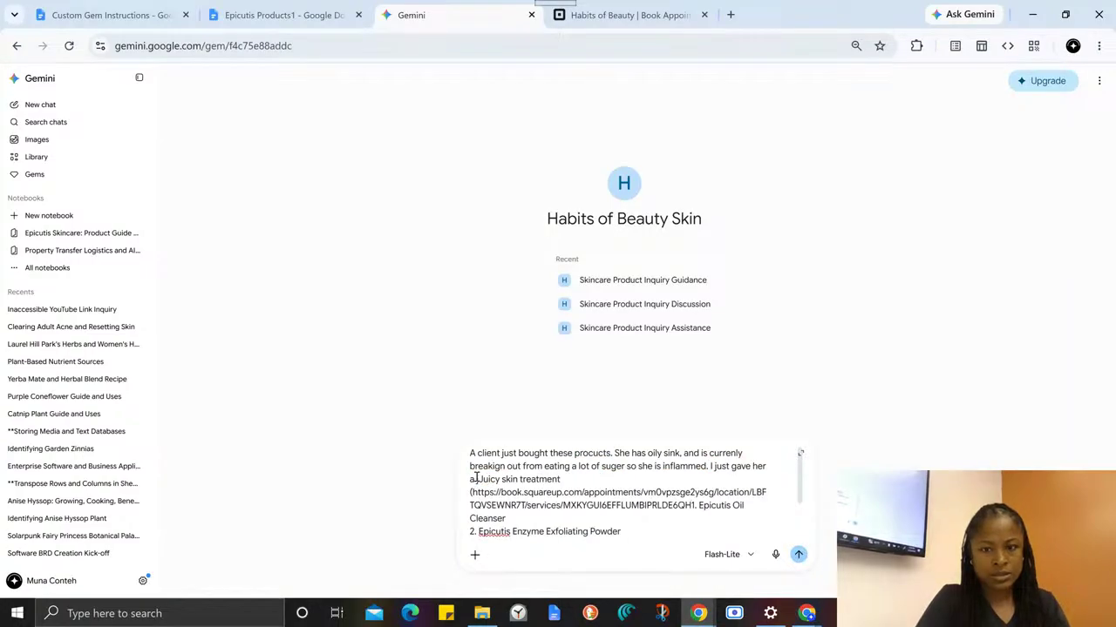
{"action": "type", "text": ") "}
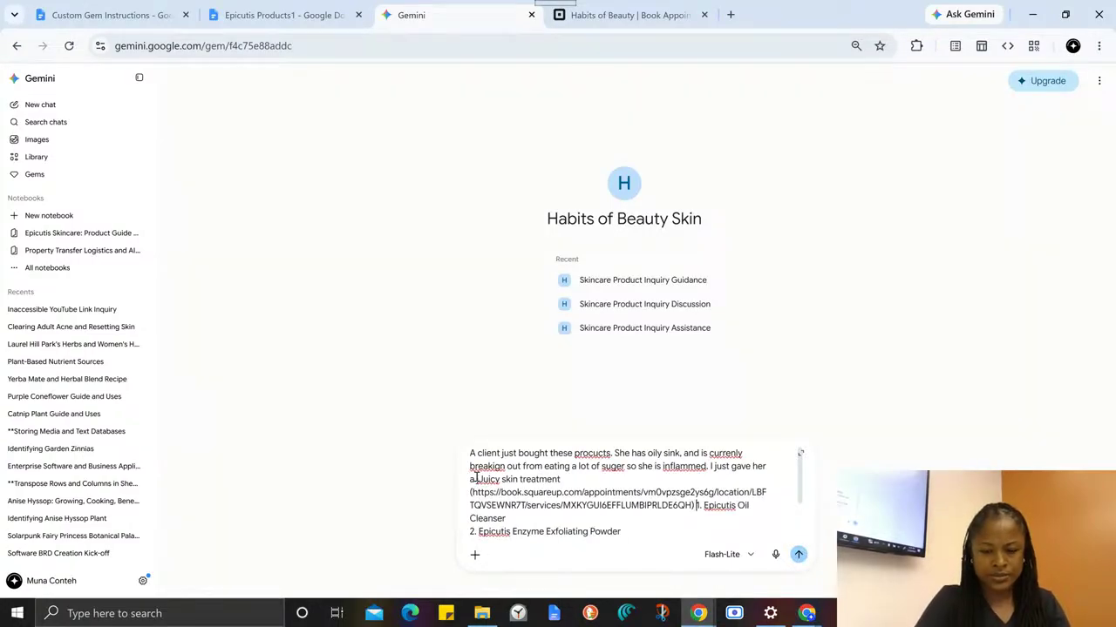
{"action": "type", "text": "can you g"}
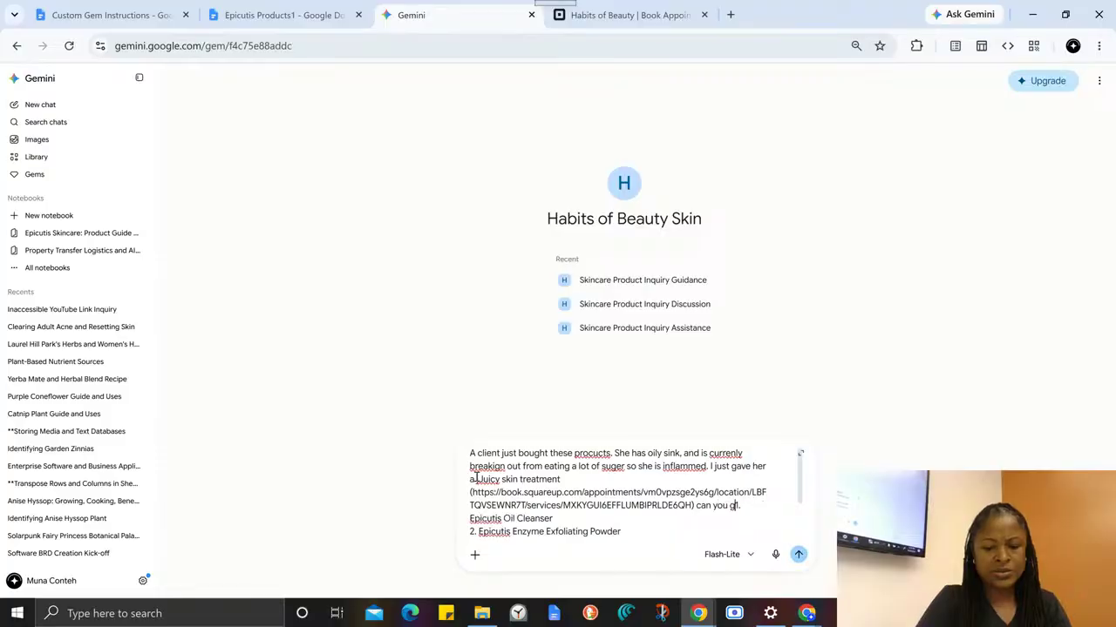
{"action": "type", "text": "ive me the "}
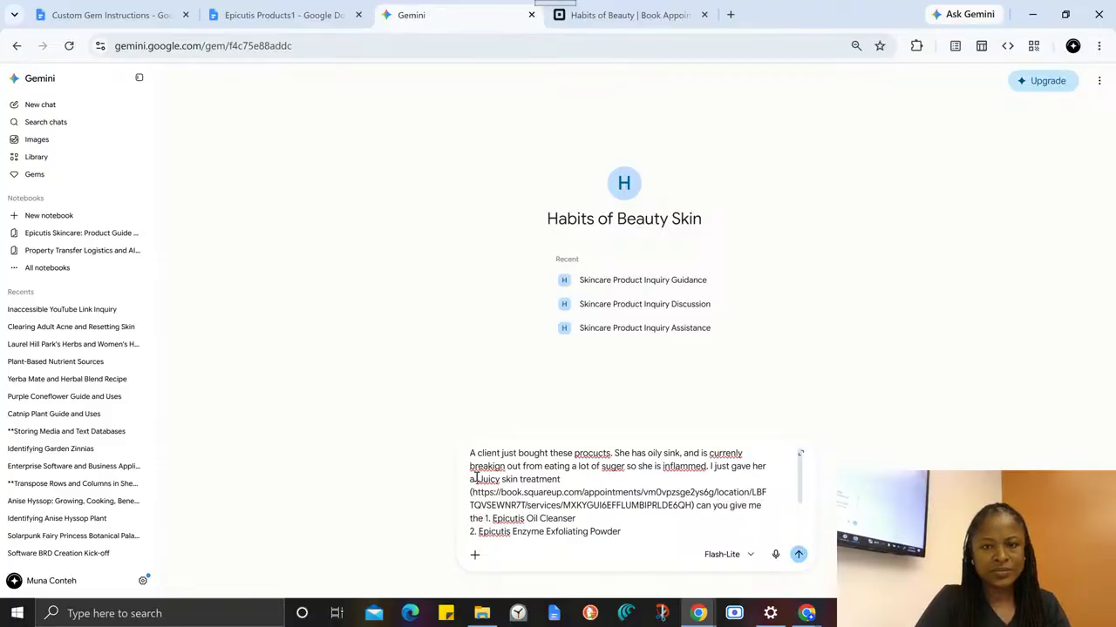
{"action": "type", "text": "product"}
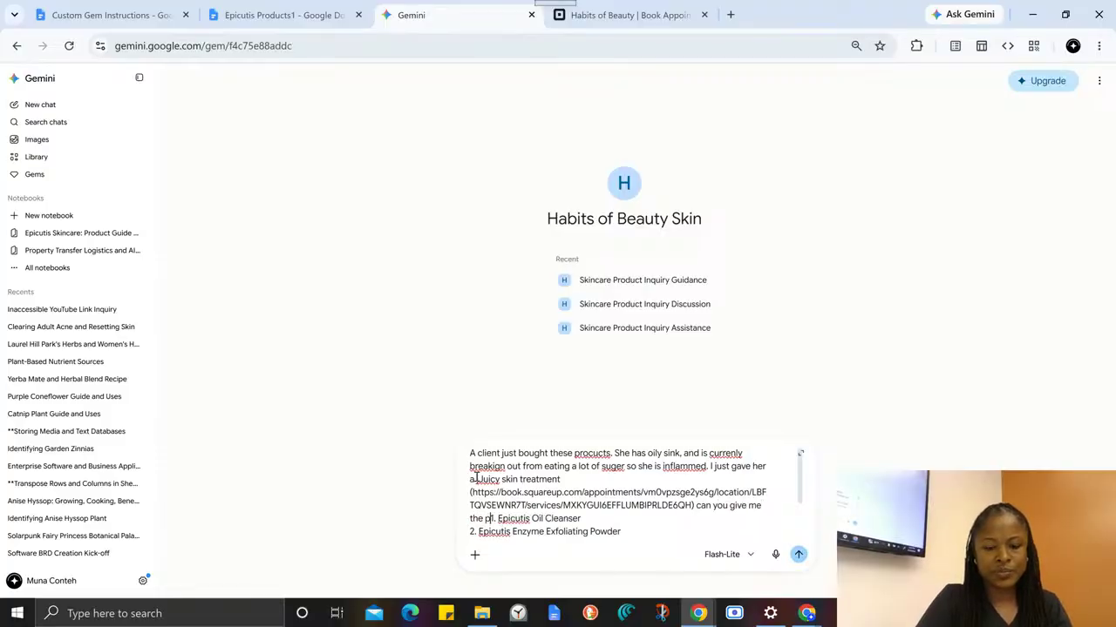
{"action": "type", "text": " usage inst"}
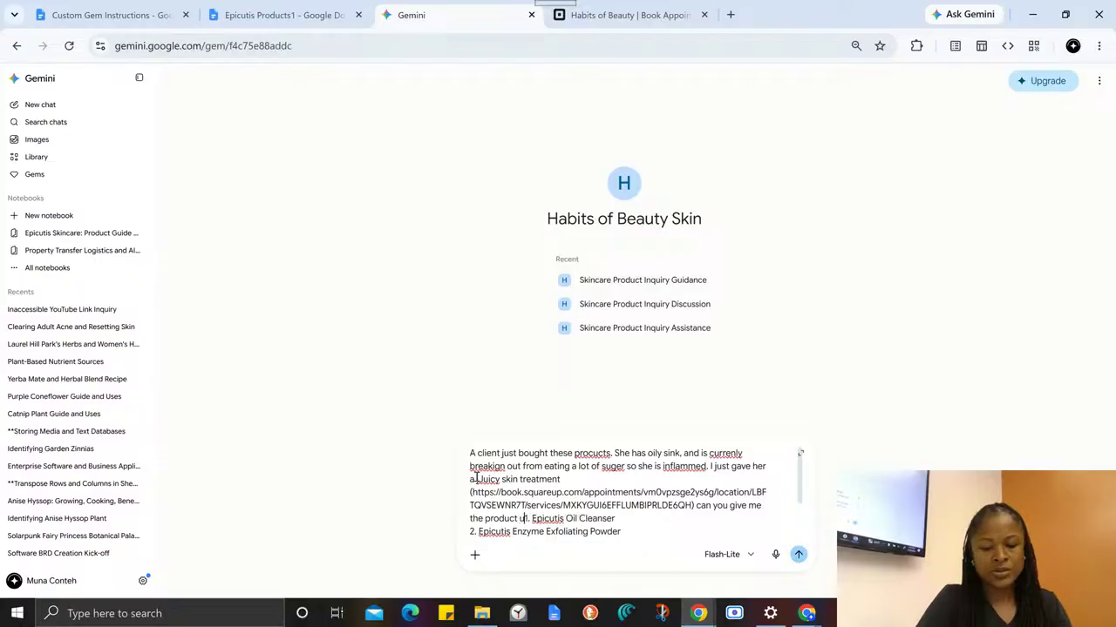
{"action": "type", "text": "u"}
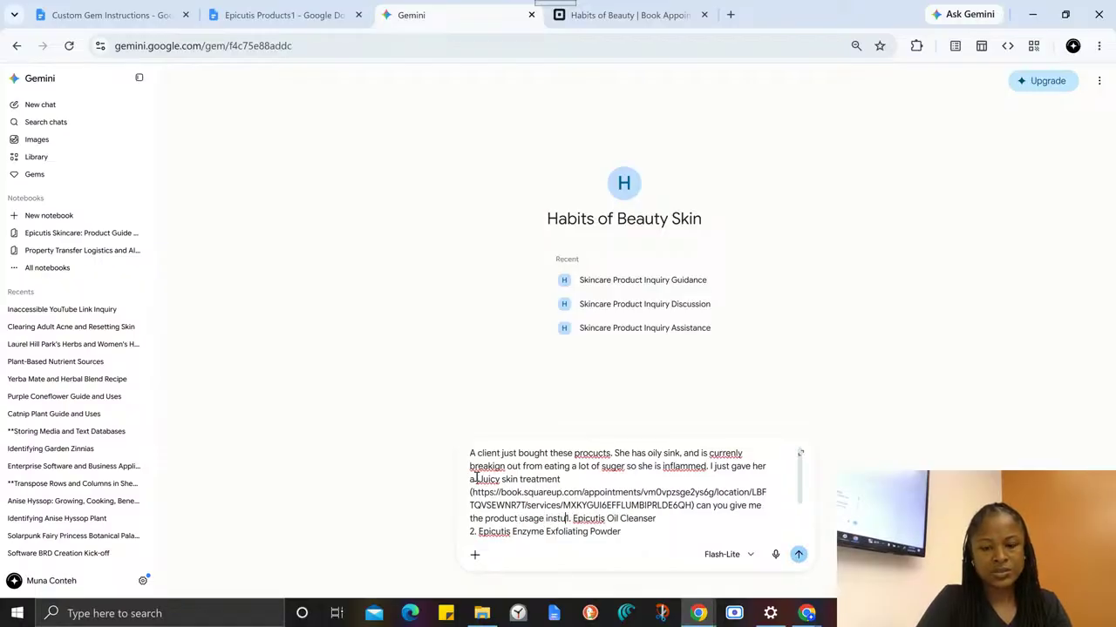
{"action": "type", "text": "ctions for me"}
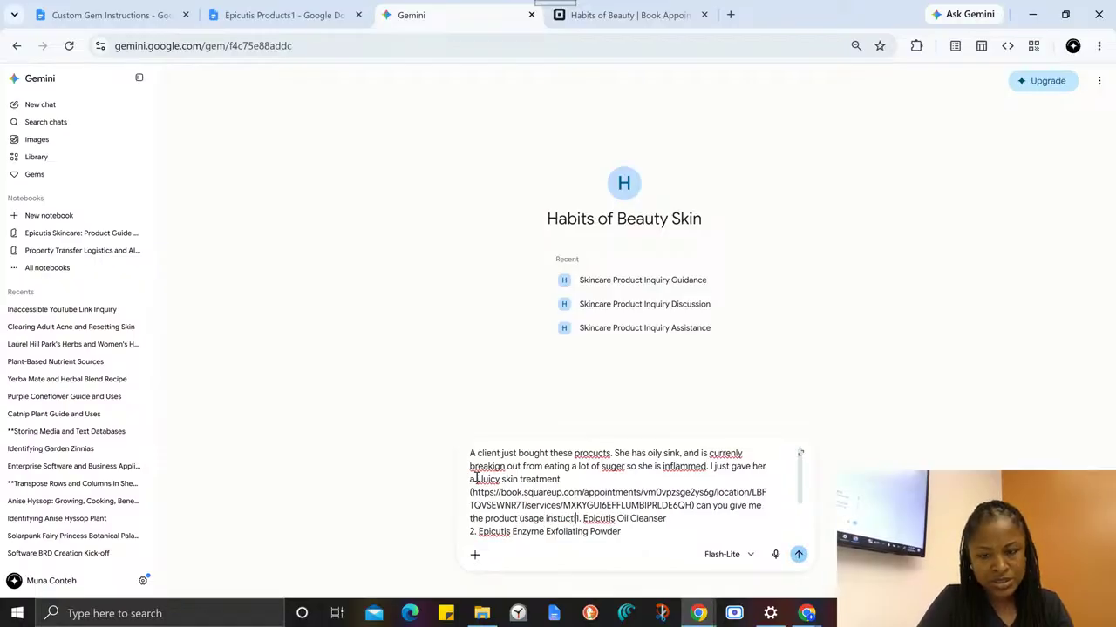
{"action": "type", "text": " to send"}
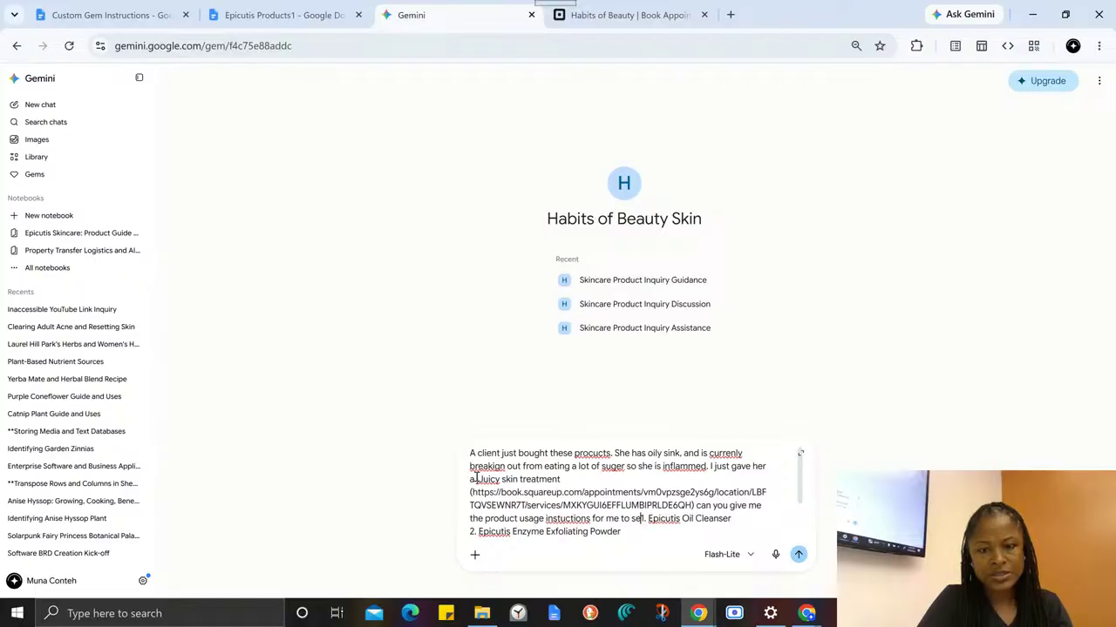
{"action": "type", "text": " to her."}
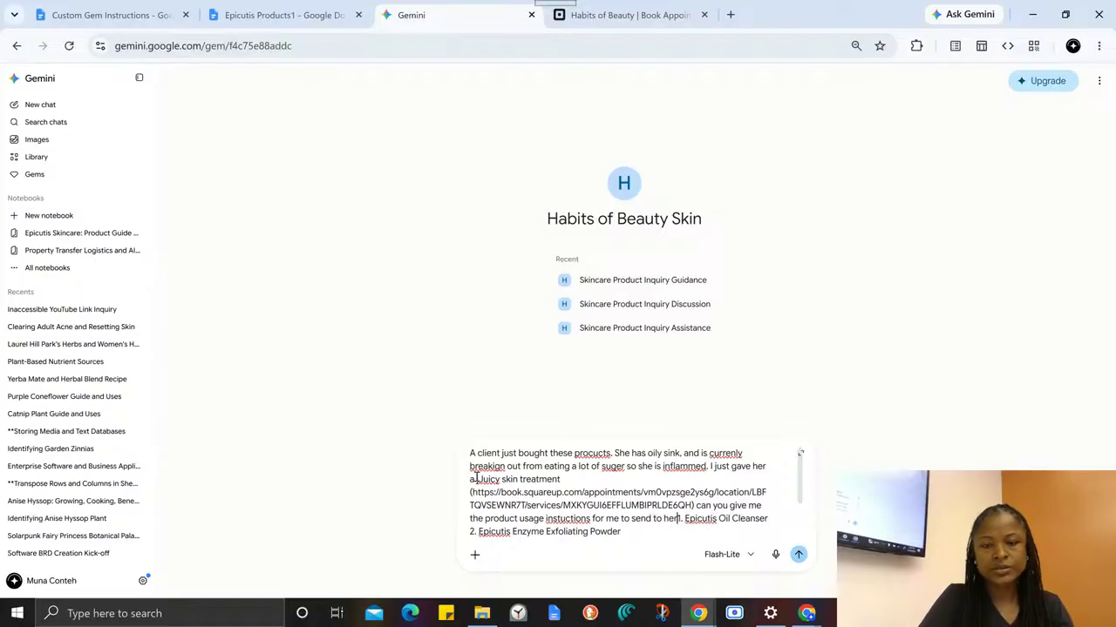
- Add the request "can you give me the product usage instructions for me to send to her." after the link, spelling "instructions" correctly
{"action": "right_click", "coordinate": [576, 518]}
{"action": "left_click", "coordinate": [620, 116]}
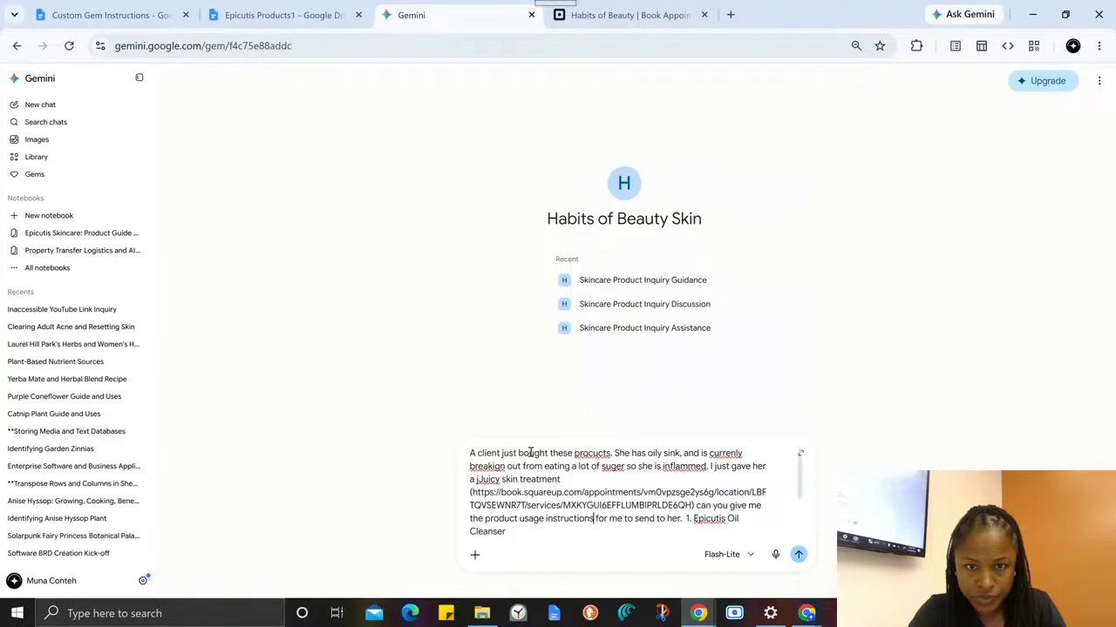
- Correct the misspelled treatment name in the prompt to read "juicy skin treatment"
{"action": "right_click", "coordinate": [483, 481]}
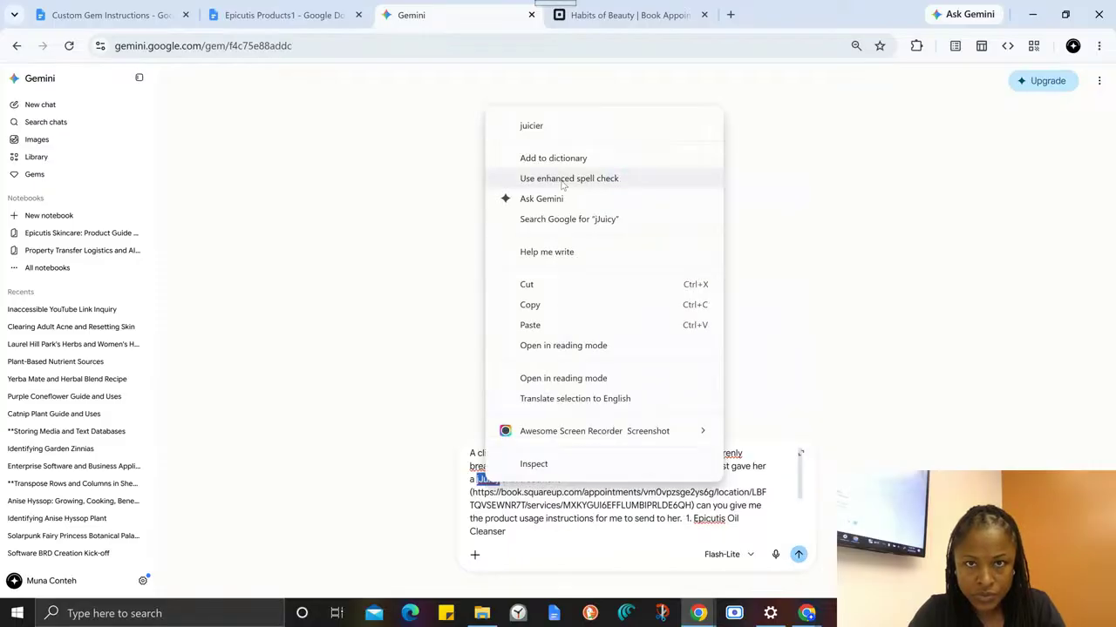
{"action": "left_click", "coordinate": [553, 127]}
{"action": "key", "text": "BackSpace"}
{"action": "key", "text": "BackSpace"}
{"action": "key", "text": "BackSpace"}
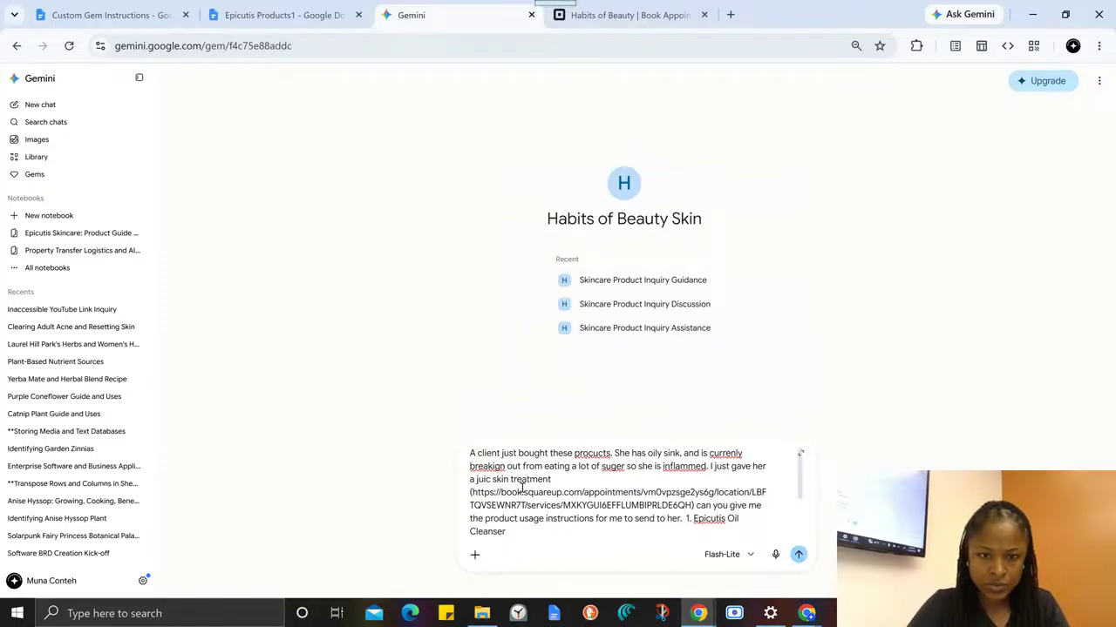
{"action": "type", "text": "y"}
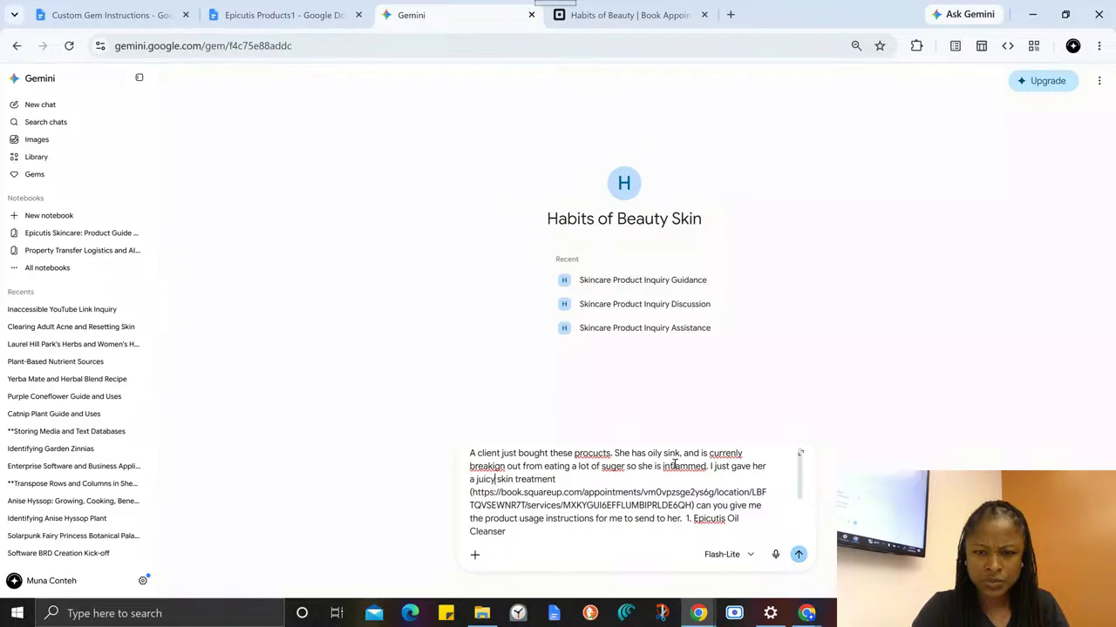
- Correct the remaining misspelled words in the prompt's opening sentences to "sugar", "products", "inflamed", "currently" and "breaking"
{"action": "right_click", "coordinate": [615, 471]}
{"action": "left_click", "coordinate": [649, 74]}
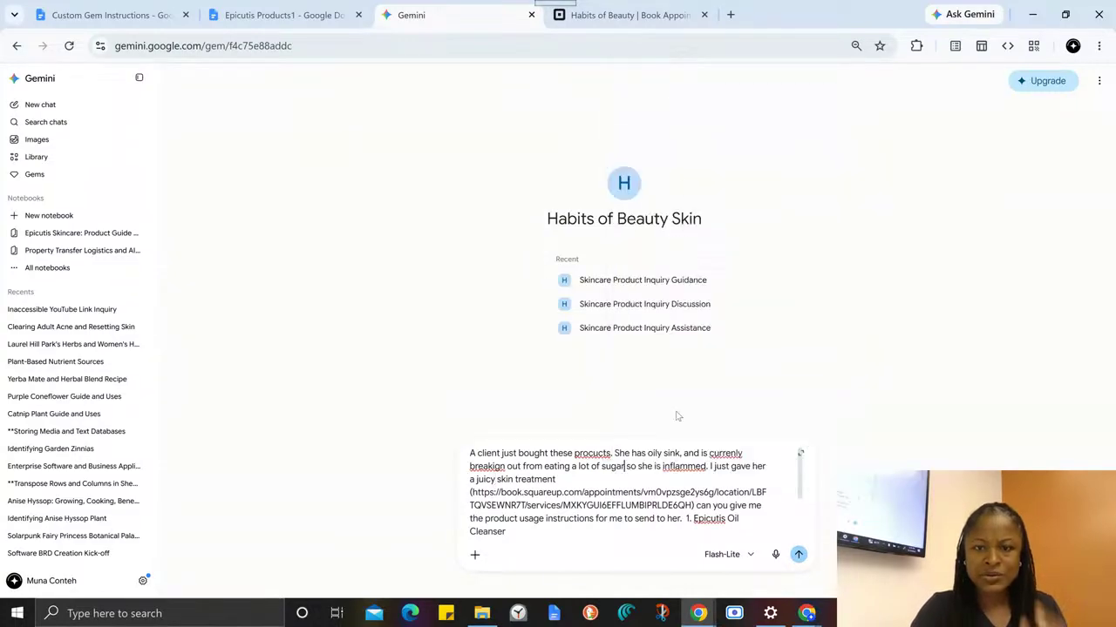
{"action": "right_click", "coordinate": [595, 453]}
{"action": "left_click", "coordinate": [681, 64]}
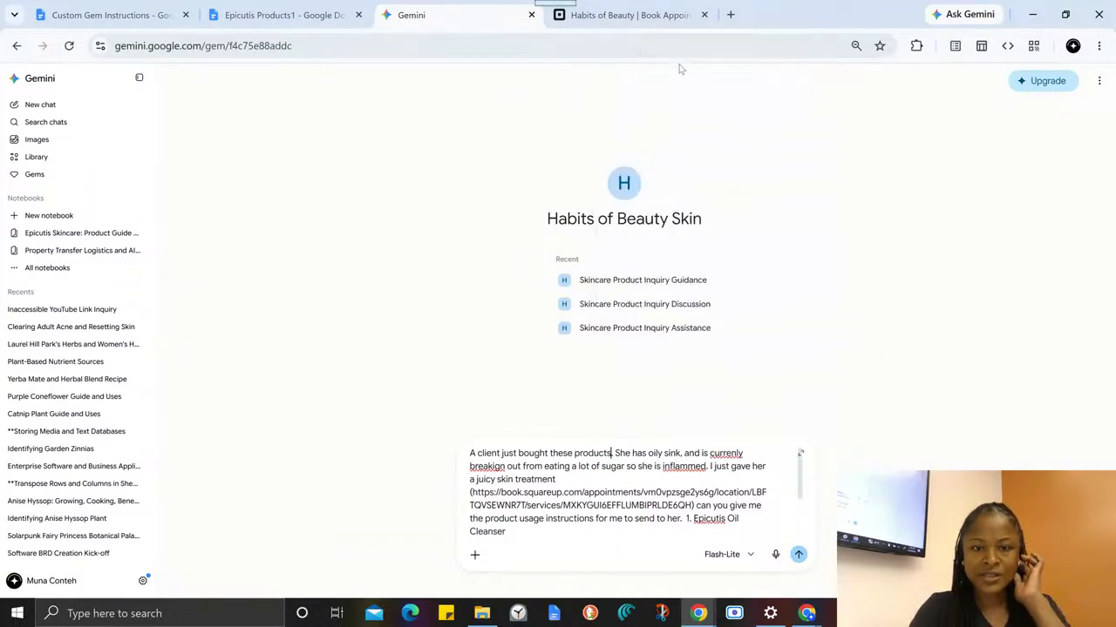
{"action": "right_click", "coordinate": [689, 471]}
{"action": "left_click", "coordinate": [744, 103]}
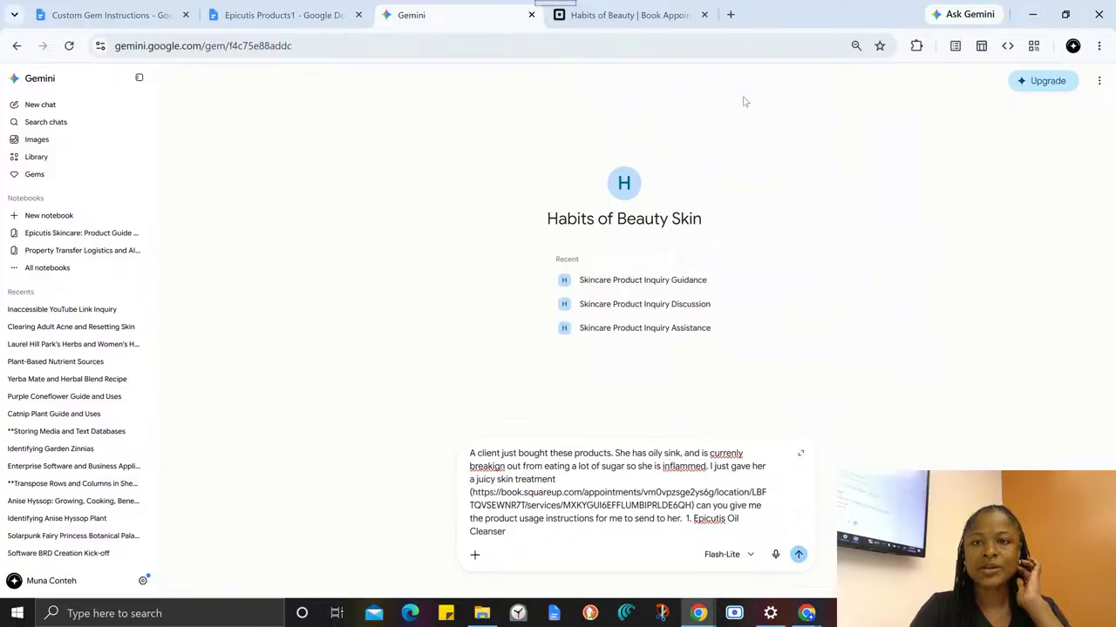
{"action": "right_click", "coordinate": [696, 466]}
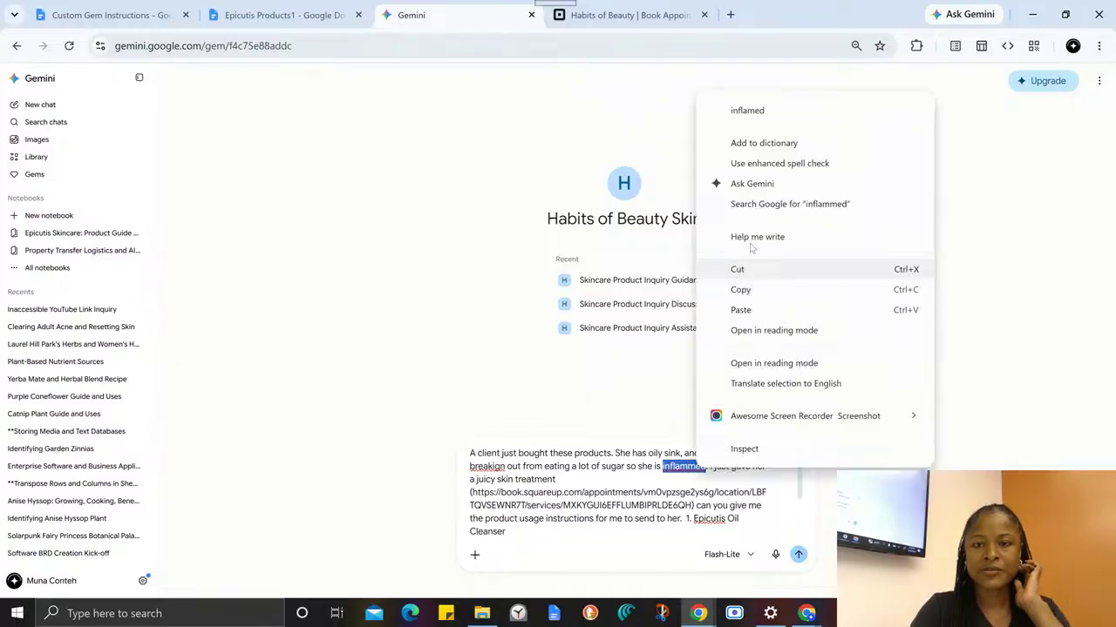
{"action": "left_click", "coordinate": [747, 111]}
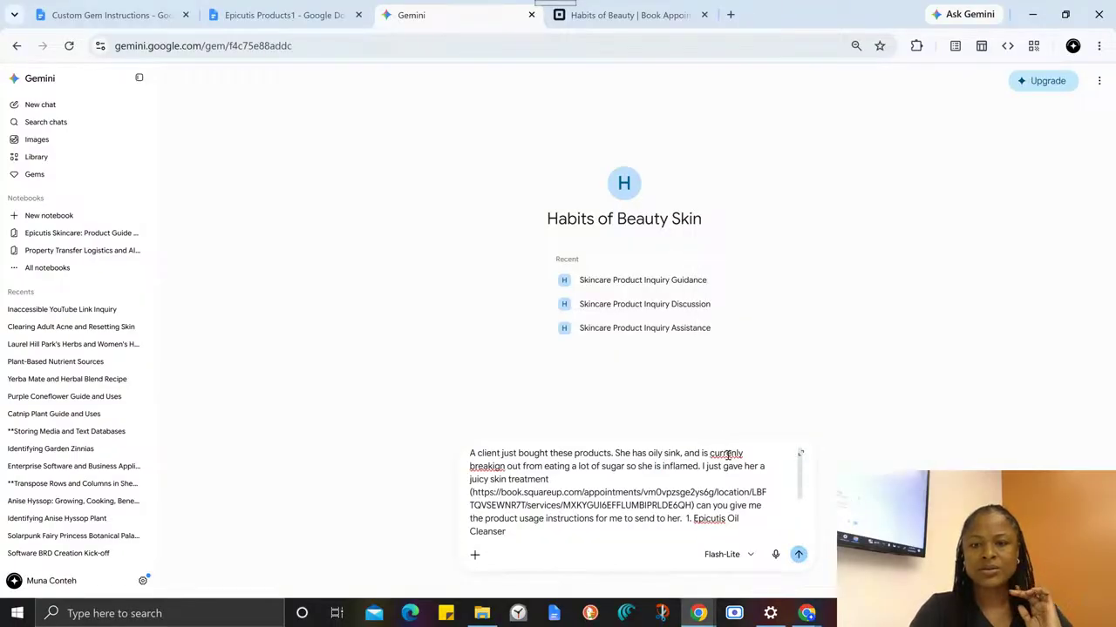
{"action": "right_click", "coordinate": [728, 454]}
{"action": "left_click", "coordinate": [758, 97]}
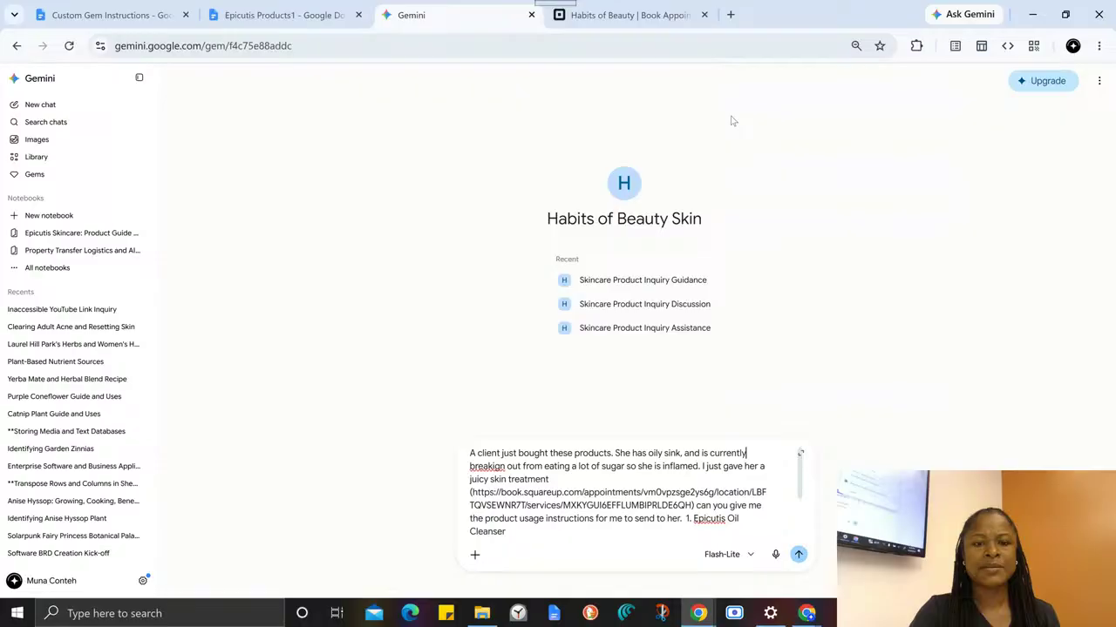
{"action": "right_click", "coordinate": [471, 468]}
{"action": "left_click", "coordinate": [549, 113]}
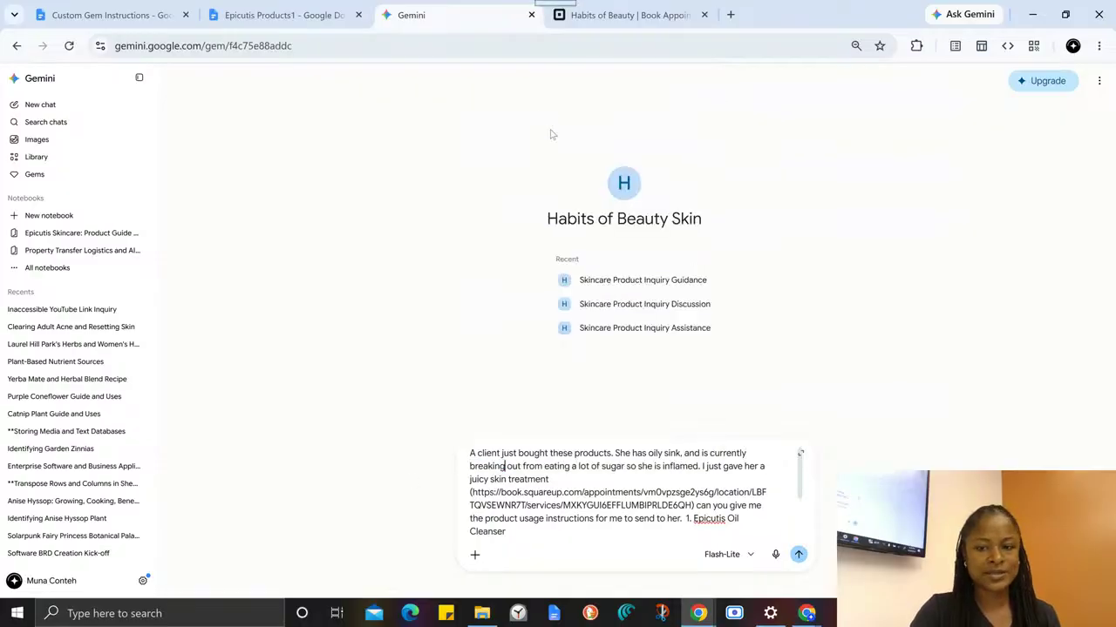
- Delete the "2. Epicutis Enzyme Exfoliating Powder" line from the prompt's product list
{"action": "scroll", "coordinate": [666, 488], "scroll_direction": "down", "scroll_amount": 2}
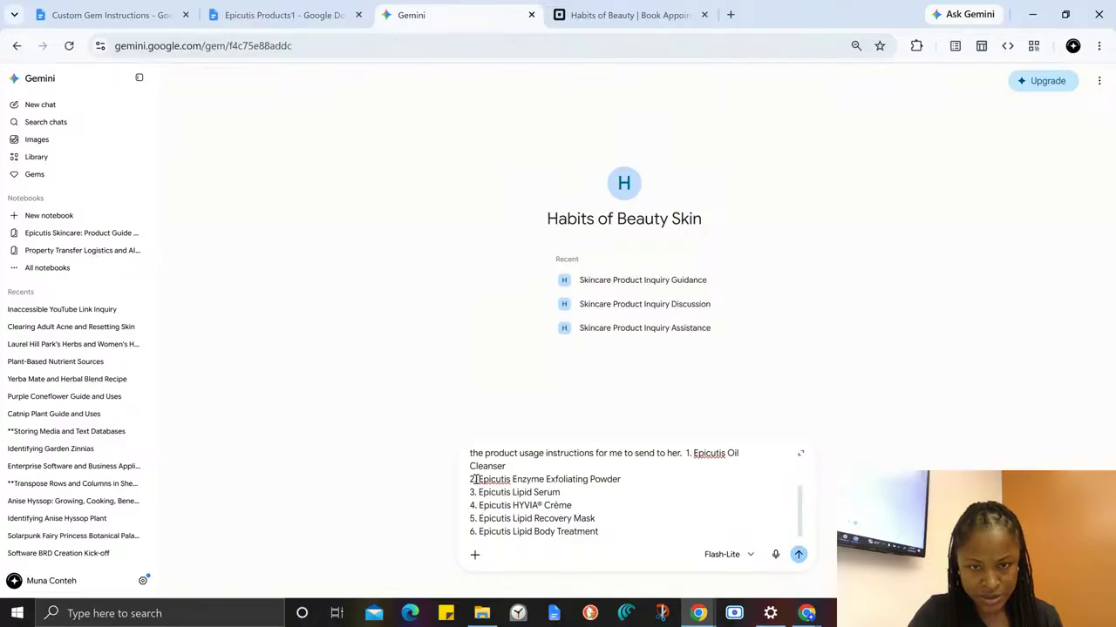
{"action": "left_click_drag", "start_coordinate": [471, 479], "coordinate": [624, 477]}
{"action": "key", "text": "BackSpace"}
{"action": "key", "text": "BackSpace"}
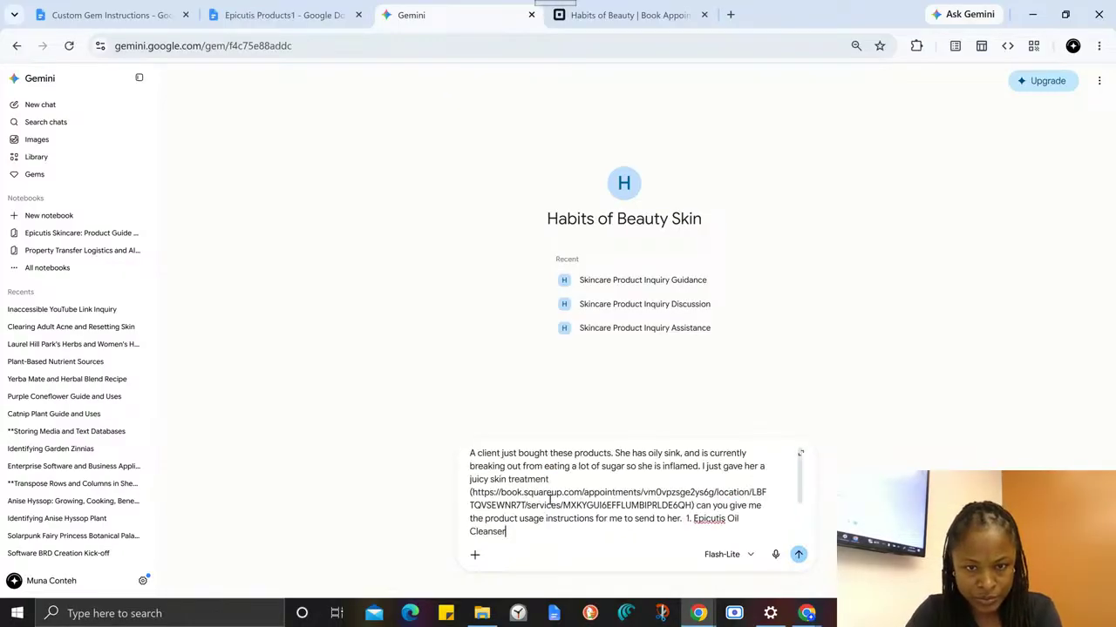
- Remove the list number "1." before "Epicutis Oil Cleanser" in the prompt
{"action": "scroll", "coordinate": [706, 494], "scroll_direction": "down", "scroll_amount": 2}
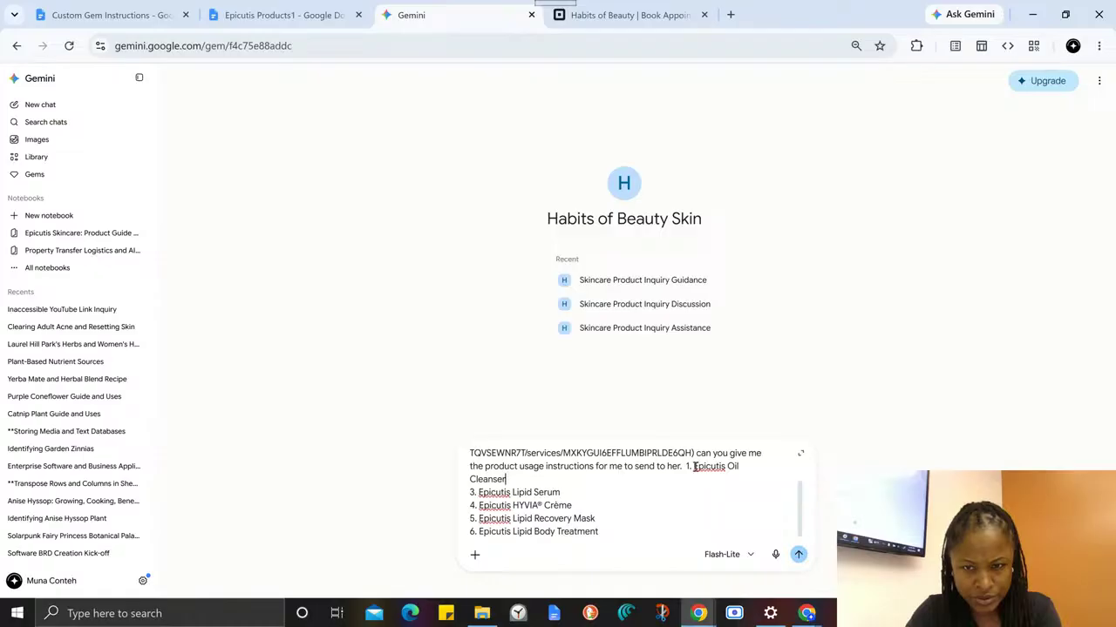
{"action": "left_click", "coordinate": [694, 468]}
{"action": "key", "text": "BackSpace"}
{"action": "key", "text": "BackSpace"}
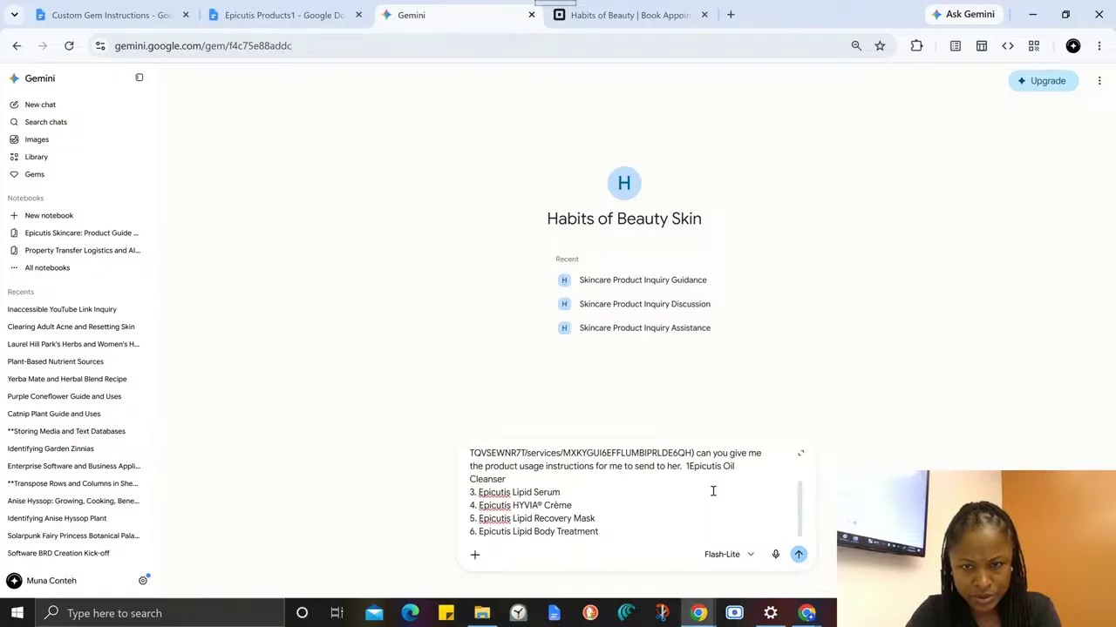
{"action": "key", "text": "BackSpace"}
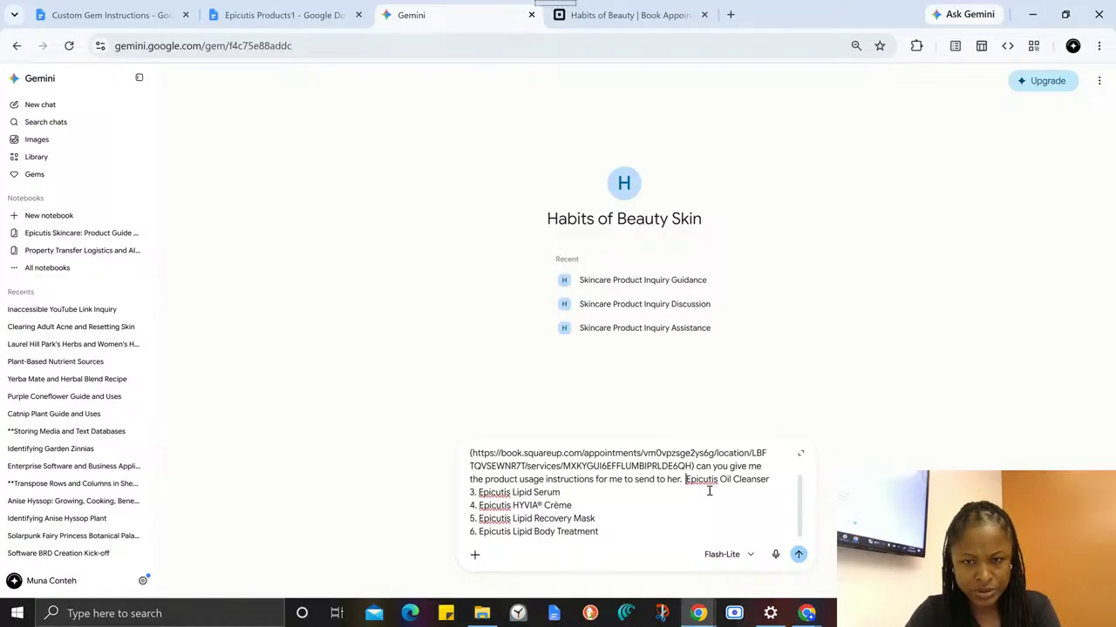
- Remove the "3." before "Epicutis Lipid Serum" and join it to "Epicutis Oil Cleanser" with a comma
{"action": "left_click", "coordinate": [478, 493]}
{"action": "key", "text": "BackSpace"}
{"action": "key", "text": "BackSpace"}
{"action": "key", "text": "BackSpace"}
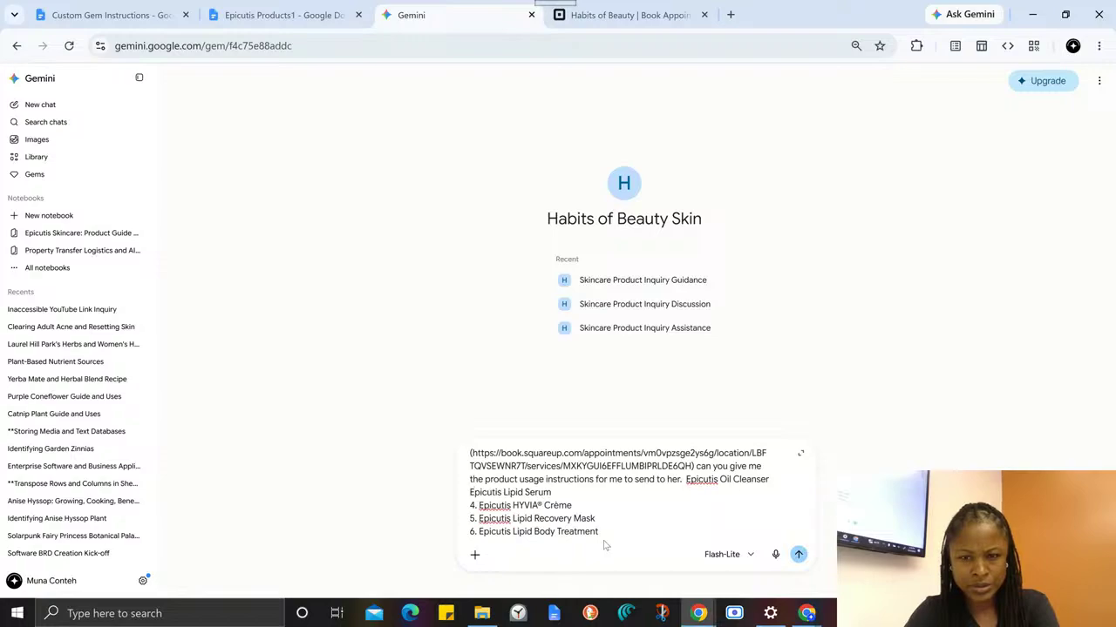
{"action": "key", "text": "BackSpace"}
{"action": "type", "text": ","}
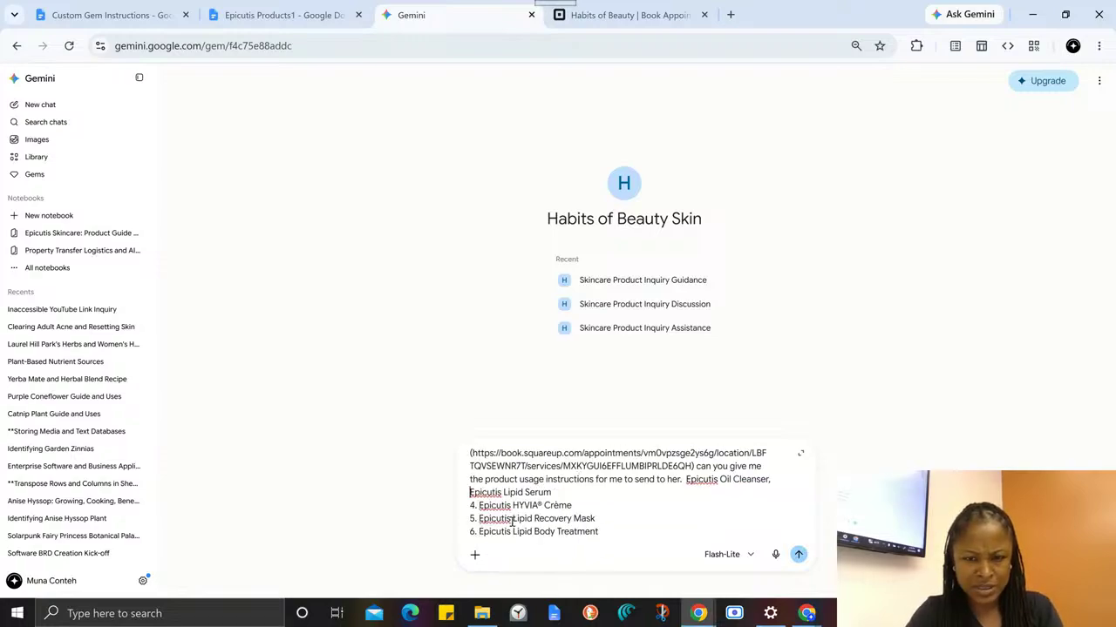
- Replace the "4." before "Epicutis HYVIA® Crème" with "and the", joining it to the Lipid Serum line
{"action": "left_click", "coordinate": [478, 507]}
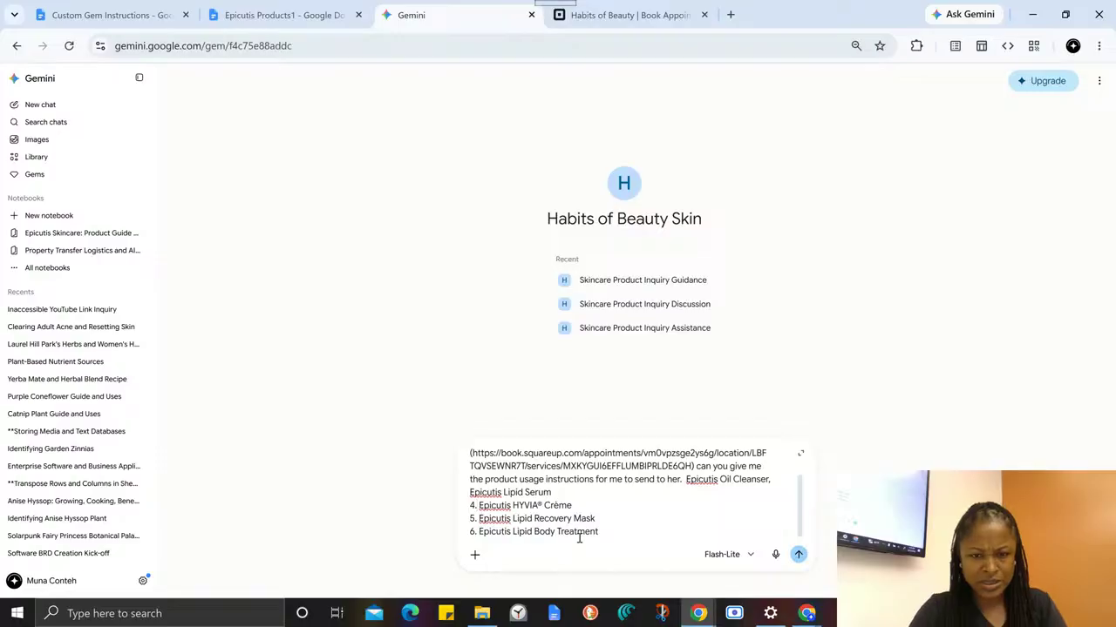
{"action": "key", "text": "BackSpace"}
{"action": "key", "text": "BackSpace"}
{"action": "type", "text": "and the  Epicutis HYVIA® Crème"}
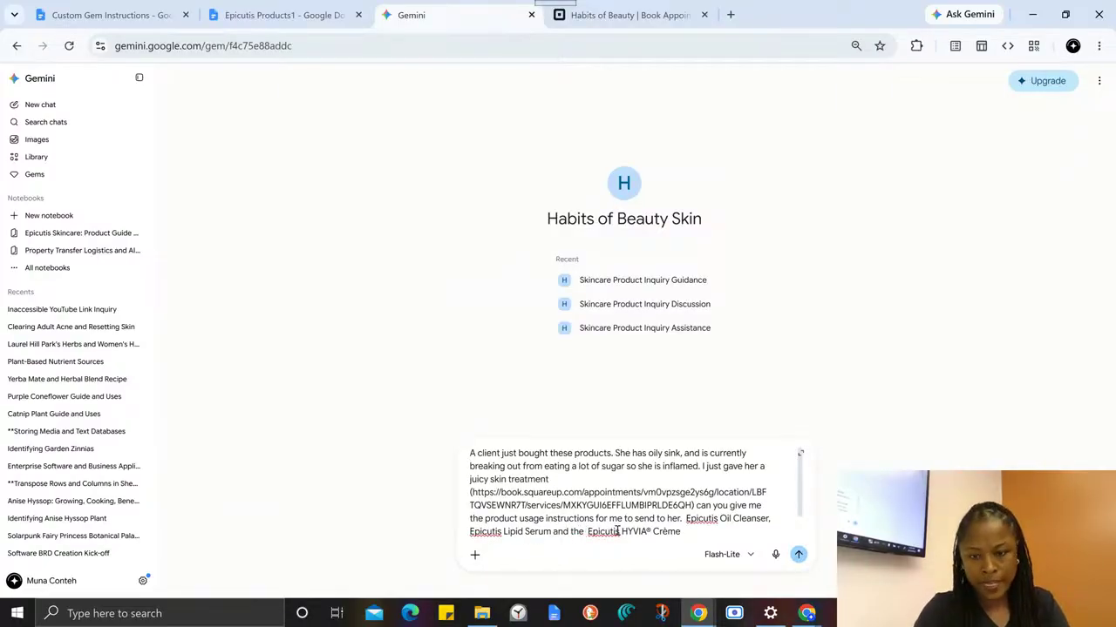
- Delete the Epicutis Lipid Recovery Mask and Epicutis Lipid Body Treatment lines from the prompt
{"action": "scroll", "coordinate": [523, 522], "scroll_direction": "down", "scroll_amount": 1}
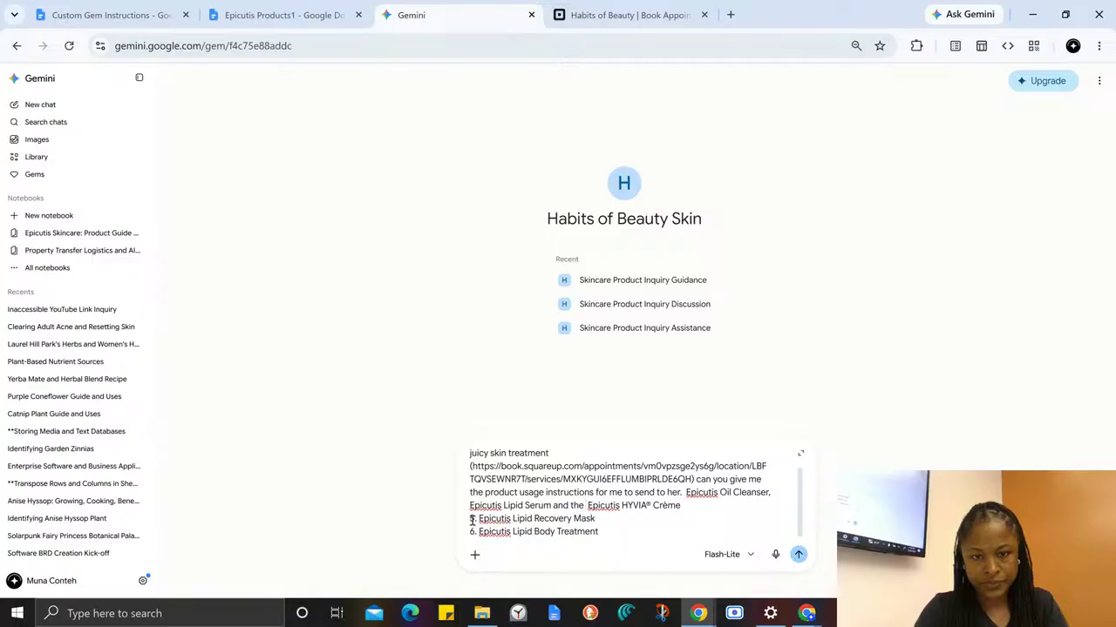
{"action": "left_click_drag", "start_coordinate": [471, 520], "coordinate": [620, 553]}
{"action": "key", "text": "BackSpace"}
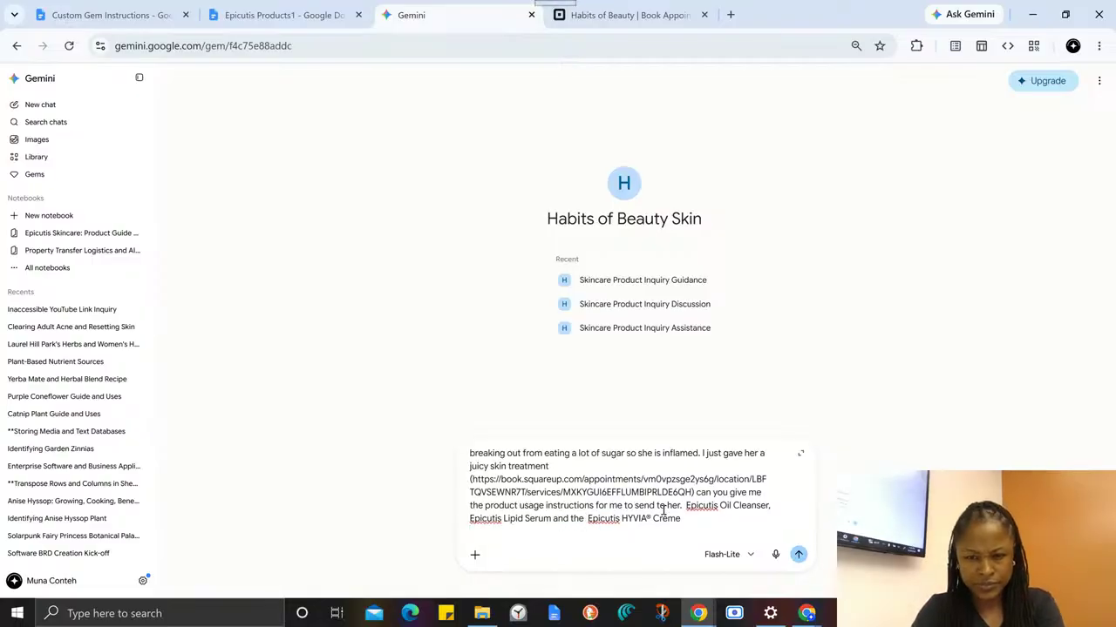
- Move the three product names from the prompt's end into parentheses after "these products", closing that sentence with a period
{"action": "left_click_drag", "start_coordinate": [685, 506], "coordinate": [710, 528]}
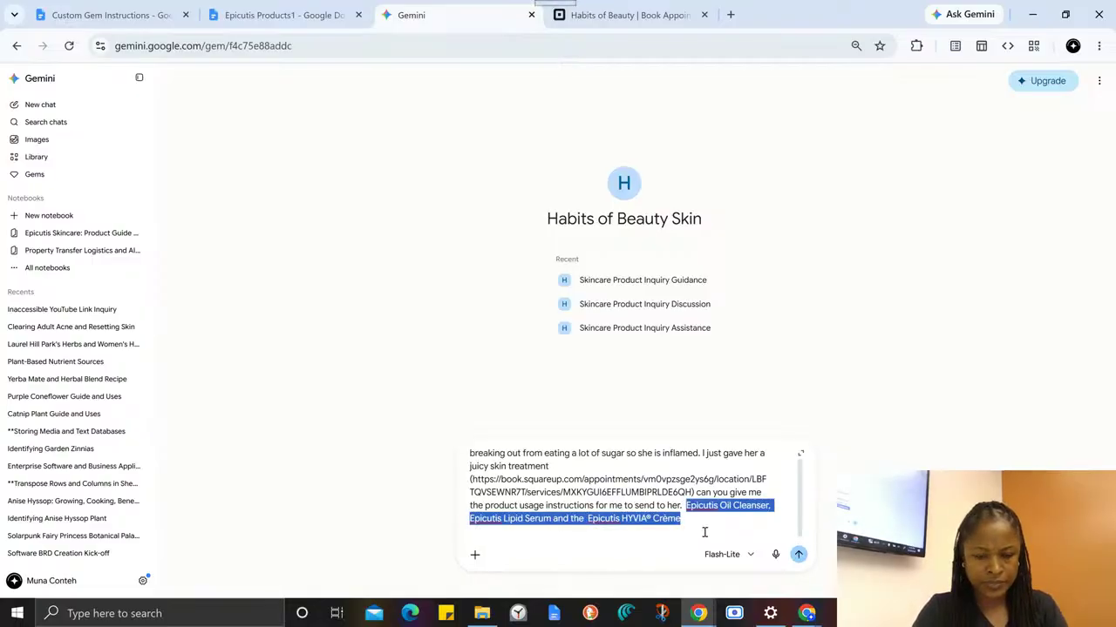
{"action": "key", "text": "ctrl+x"}
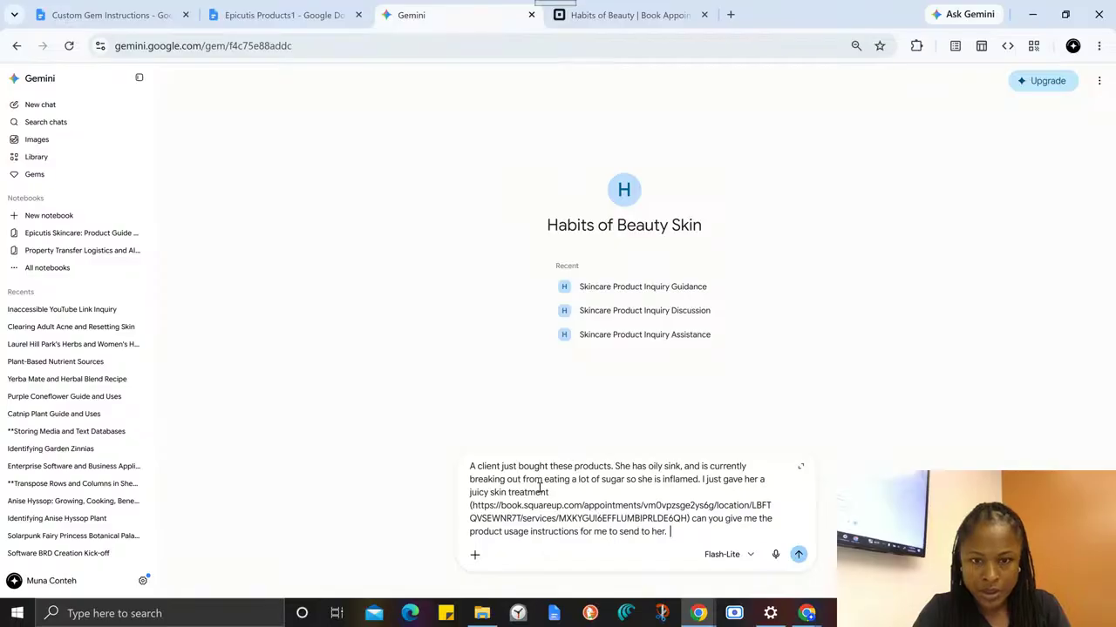
{"action": "left_click", "coordinate": [616, 467]}
{"action": "key", "text": "BackSpace"}
{"action": "key", "text": "BackSpace"}
{"action": "type", "text": "("}
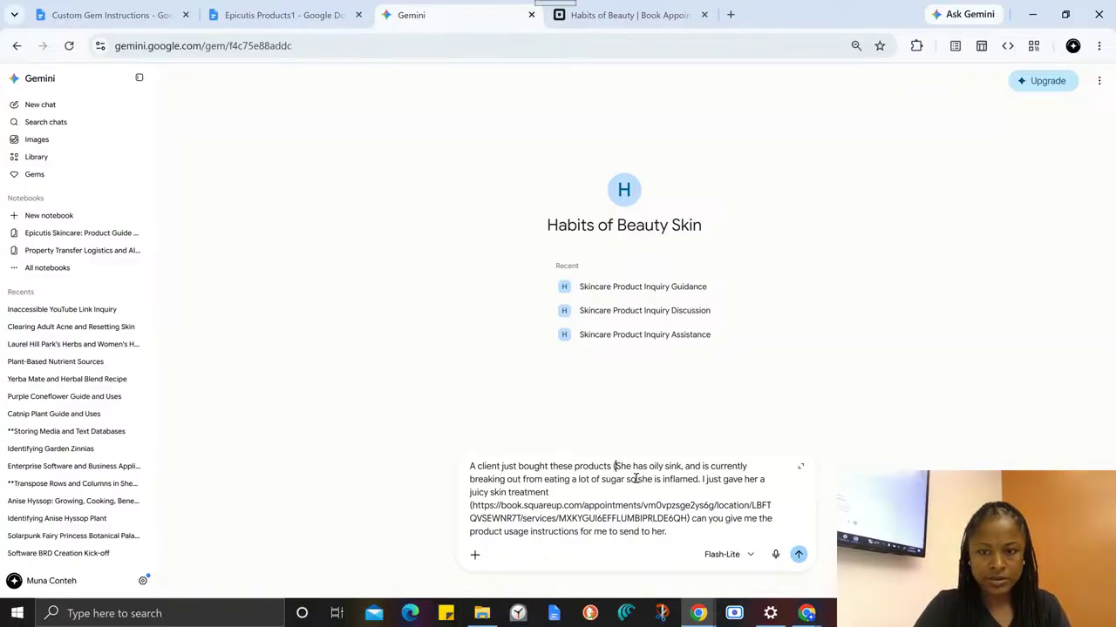
{"action": "key", "text": "ctrl+v"}
{"action": "type", "text": ") "}
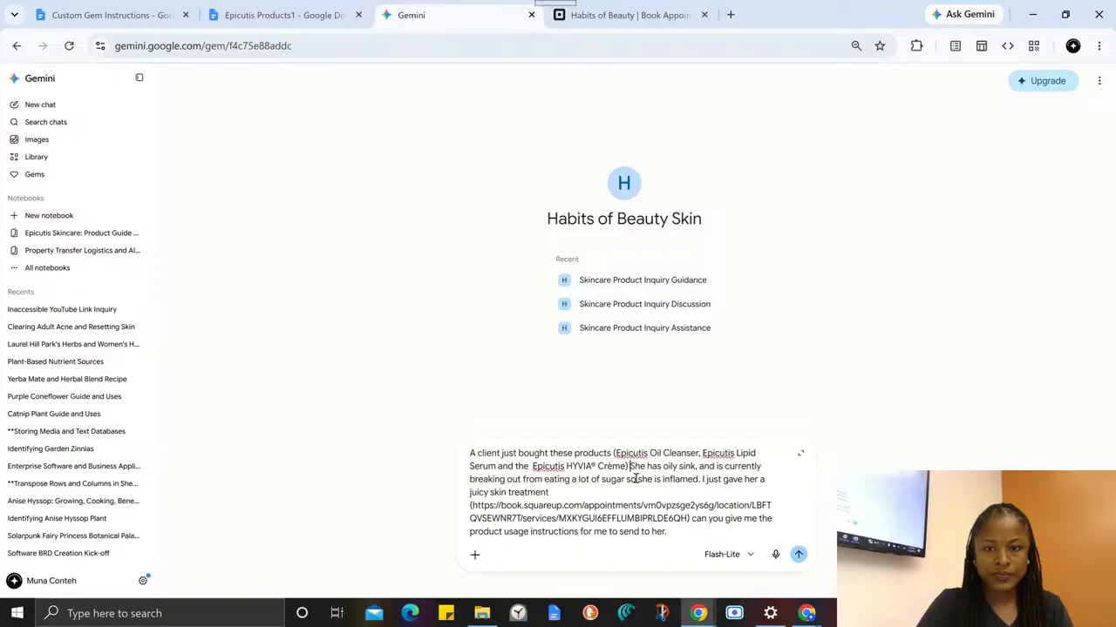
{"action": "type", "text": ". "}
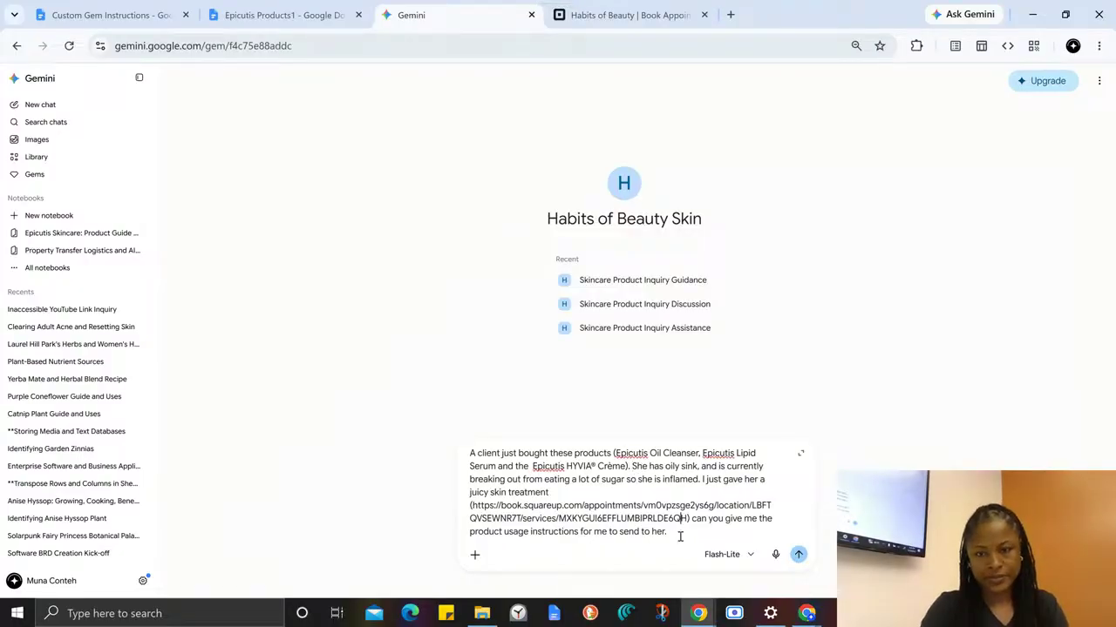
{"action": "type", "text": "thing"}
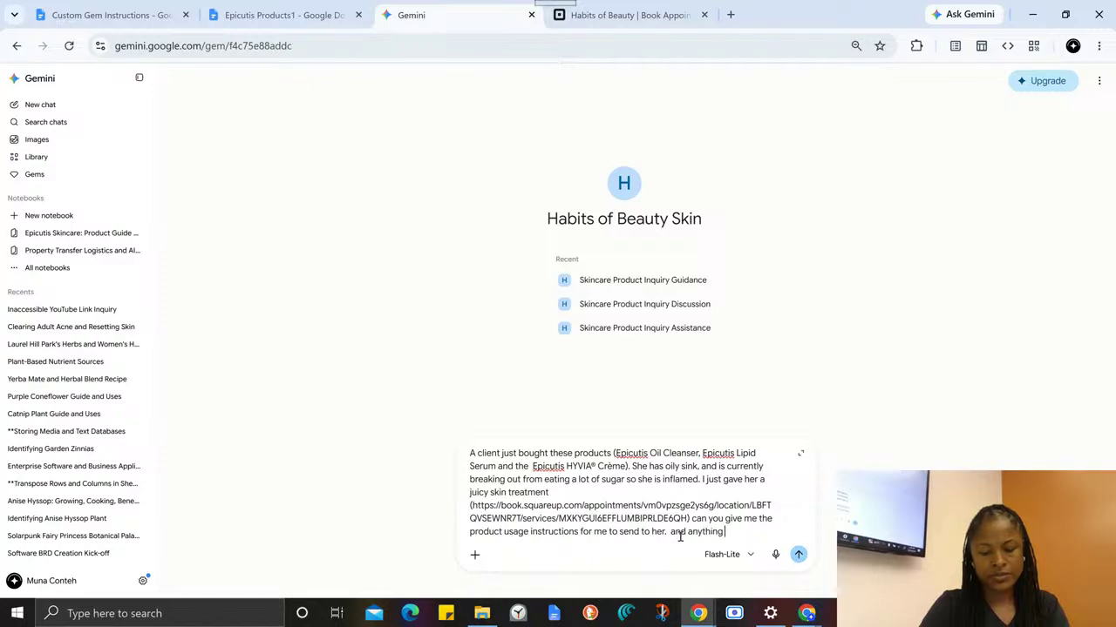
{"action": "type", "text": " to be aware of"}
- Add "and anything to be aware of" at the end of the prompt and submit it
{"action": "key", "text": "Return"}
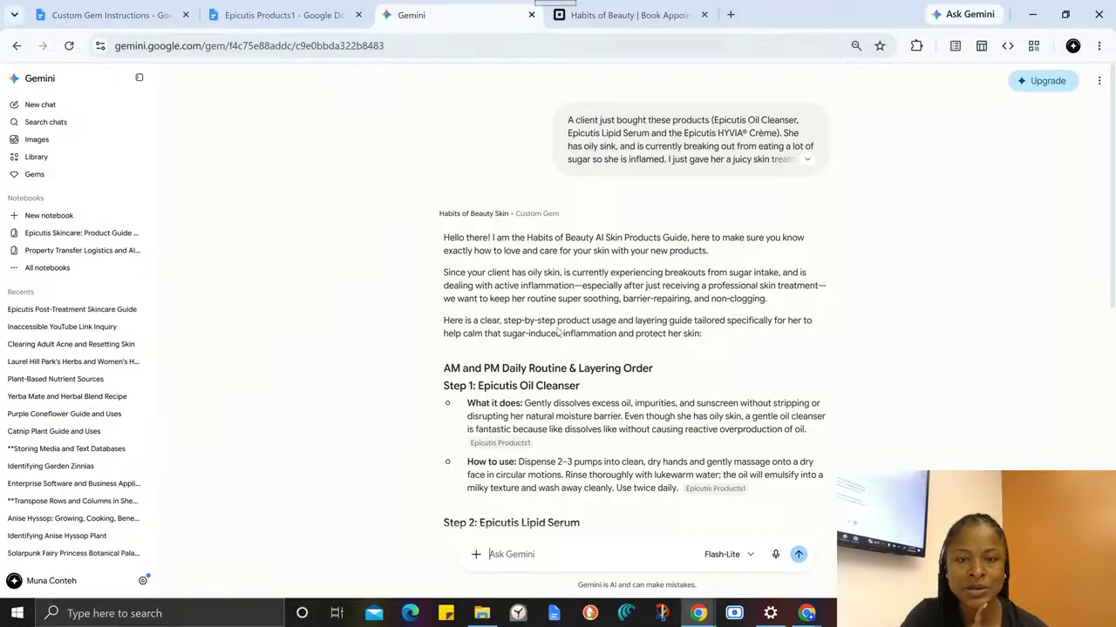
- Examine the Gem's reply, including the AM and PM routine steps, the things to be aware of and the post-treatment care
{"action": "scroll", "coordinate": [499, 392], "scroll_direction": "down", "scroll_amount": 2}
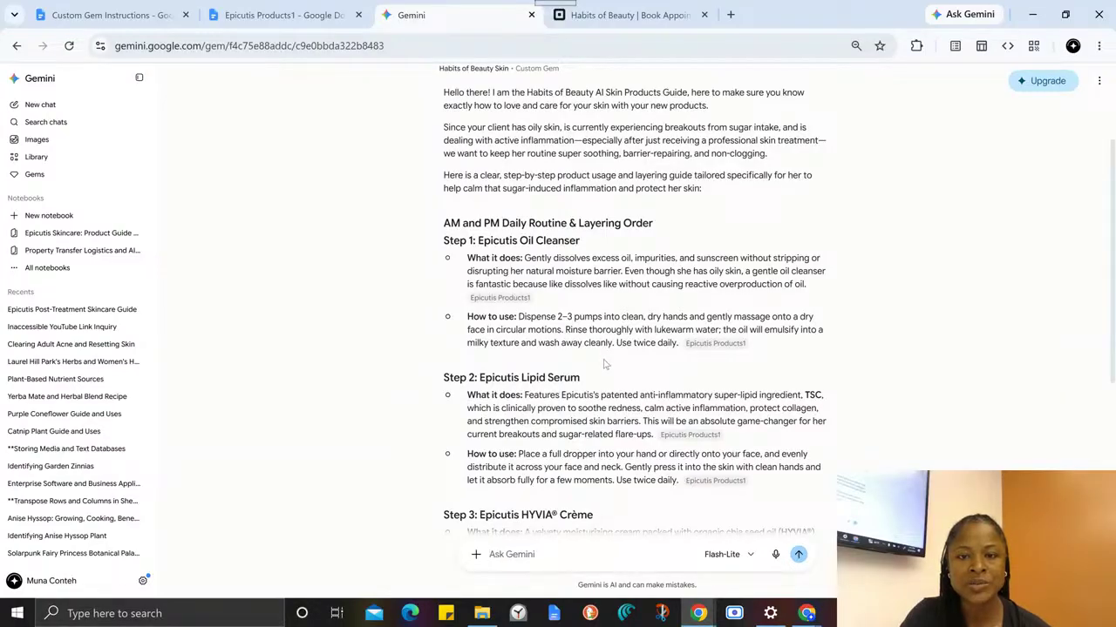
{"action": "scroll", "coordinate": [608, 377], "scroll_direction": "down", "scroll_amount": 1}
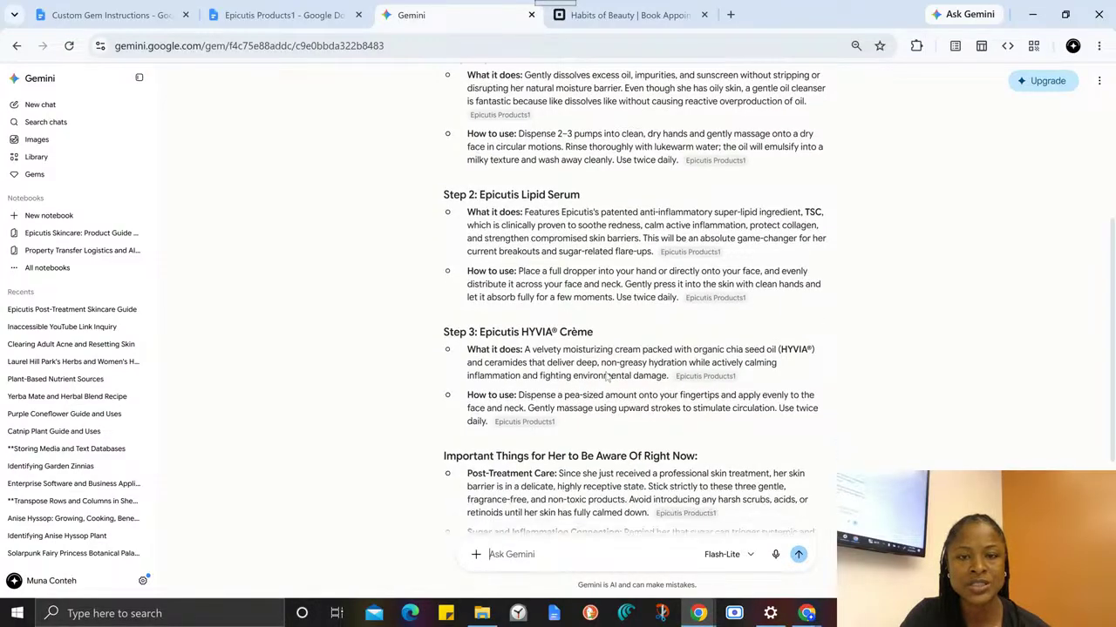
{"action": "scroll", "coordinate": [620, 227], "scroll_direction": "up", "scroll_amount": 3}
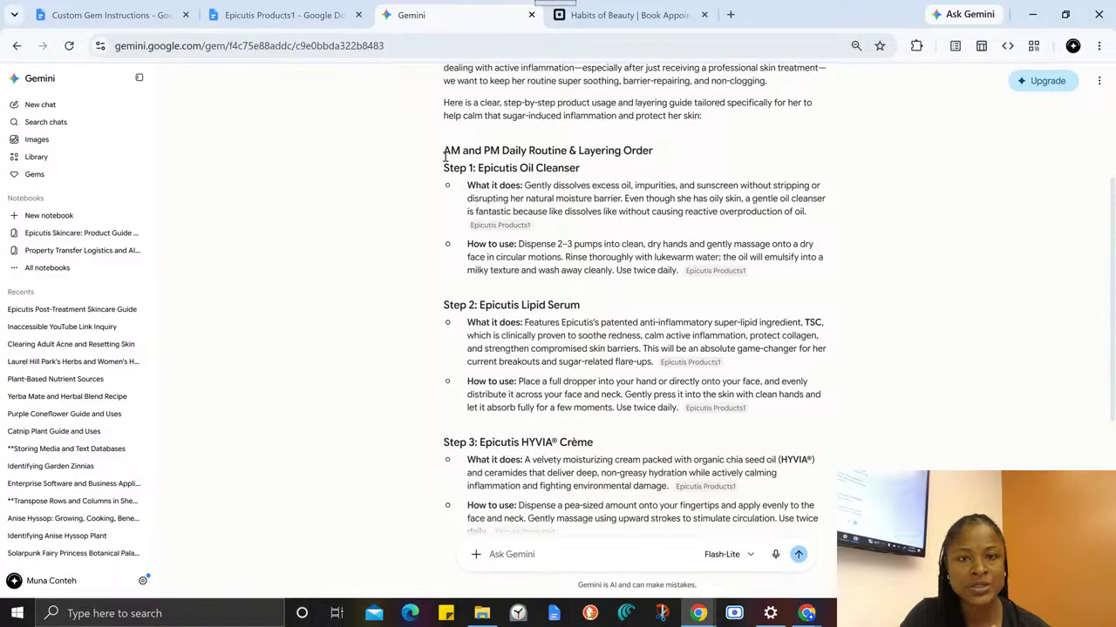
{"action": "left_click_drag", "start_coordinate": [442, 155], "coordinate": [630, 467]}
{"action": "scroll", "coordinate": [656, 376], "scroll_direction": "down", "scroll_amount": 3}
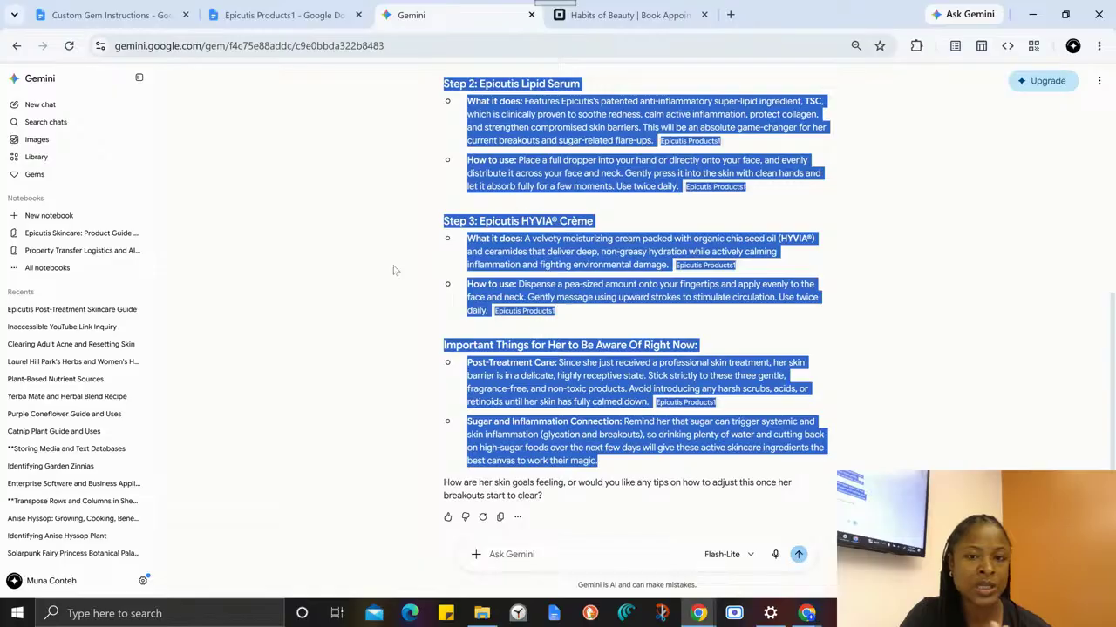
{"action": "left_click", "coordinate": [450, 338]}
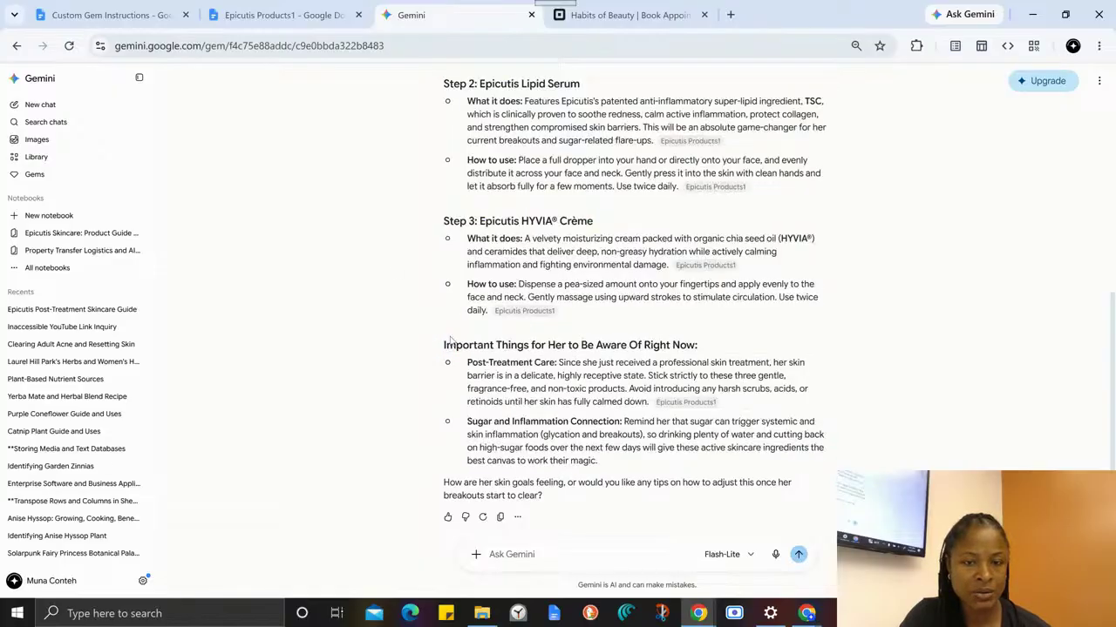
{"action": "left_click_drag", "start_coordinate": [445, 349], "coordinate": [578, 346]}
{"action": "left_click", "coordinate": [539, 341]}
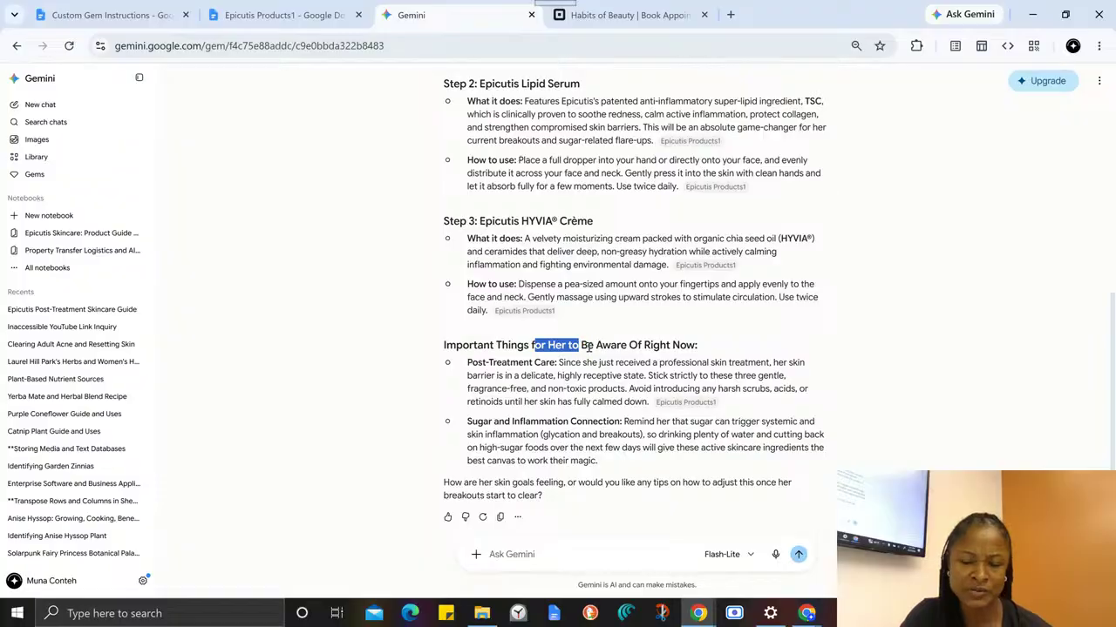
{"action": "left_click_drag", "start_coordinate": [468, 364], "coordinate": [596, 364]}
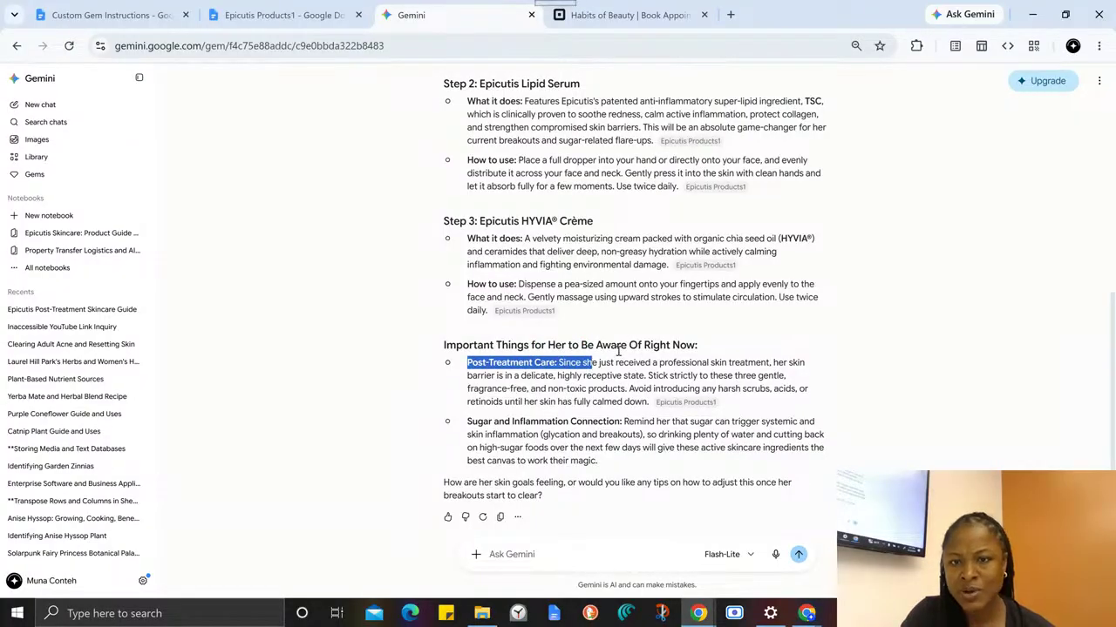
- Write the follow-up "great instuctions. Can you update this in a way that I can copy and pasted into the email directly to her."
{"action": "left_click", "coordinate": [529, 552]}
{"action": "type", "text": "great"}
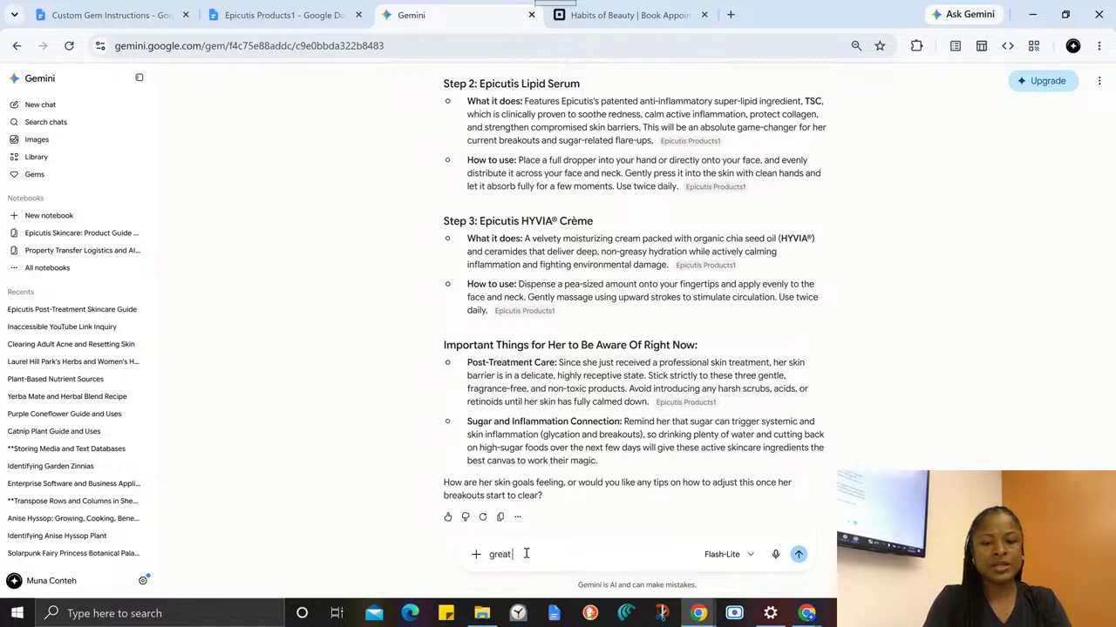
{"action": "type", "text": " insructi"}
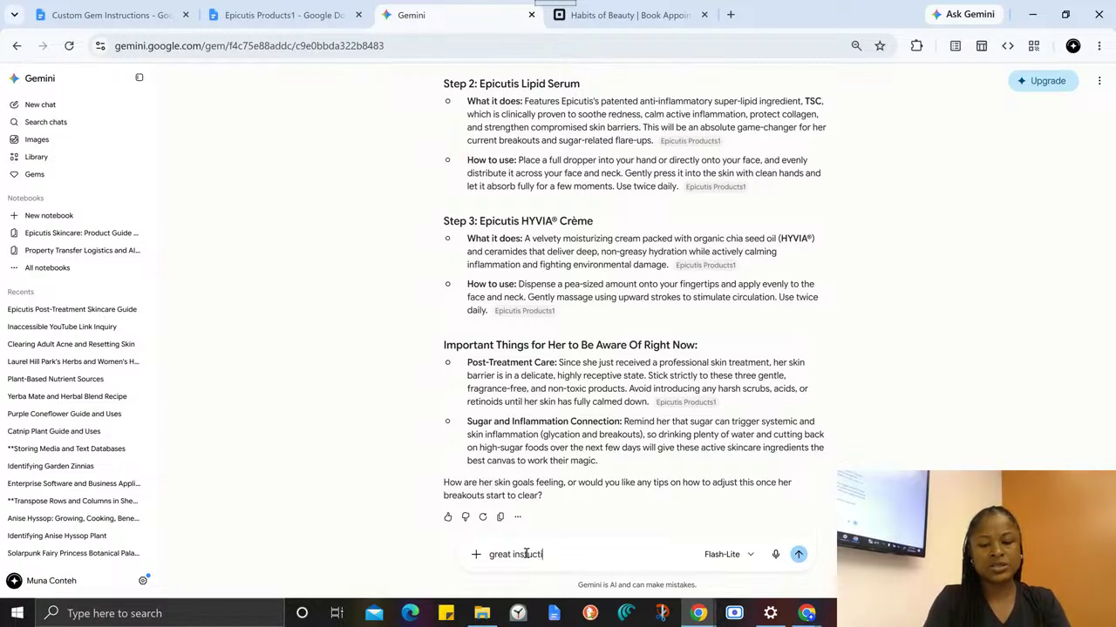
{"action": "type", "text": "ons. Ca"}
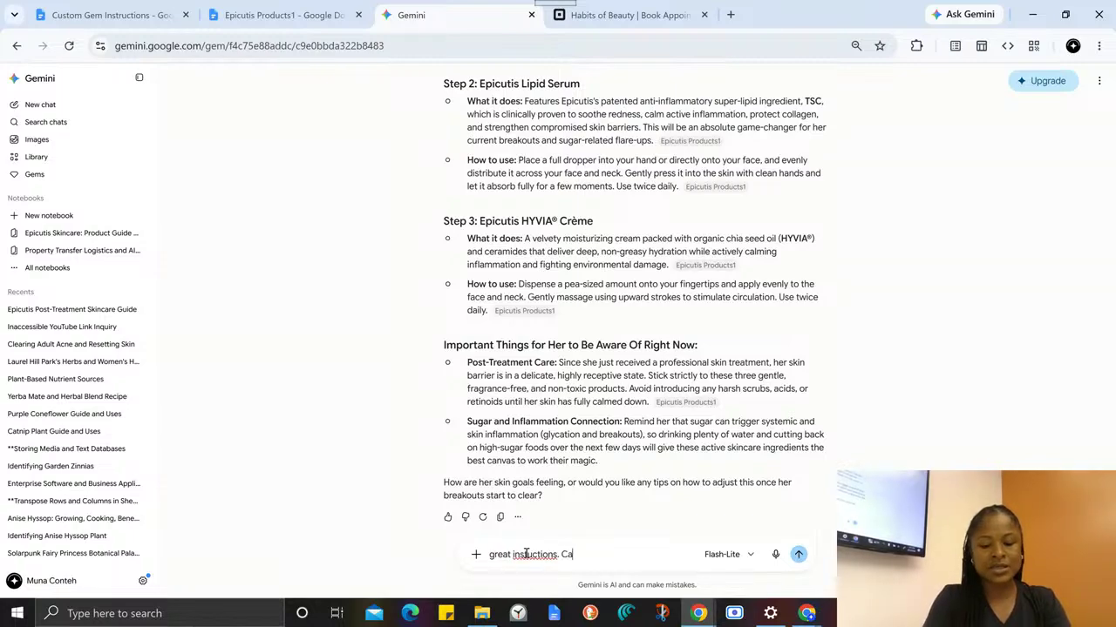
{"action": "type", "text": "n you upda"}
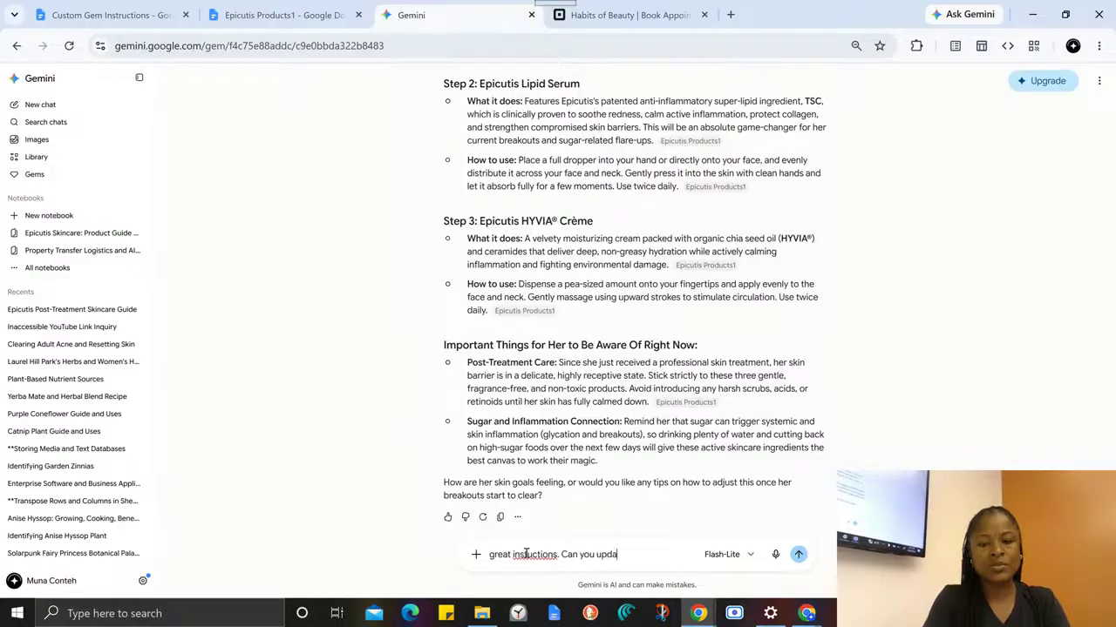
{"action": "type", "text": "te this in a"}
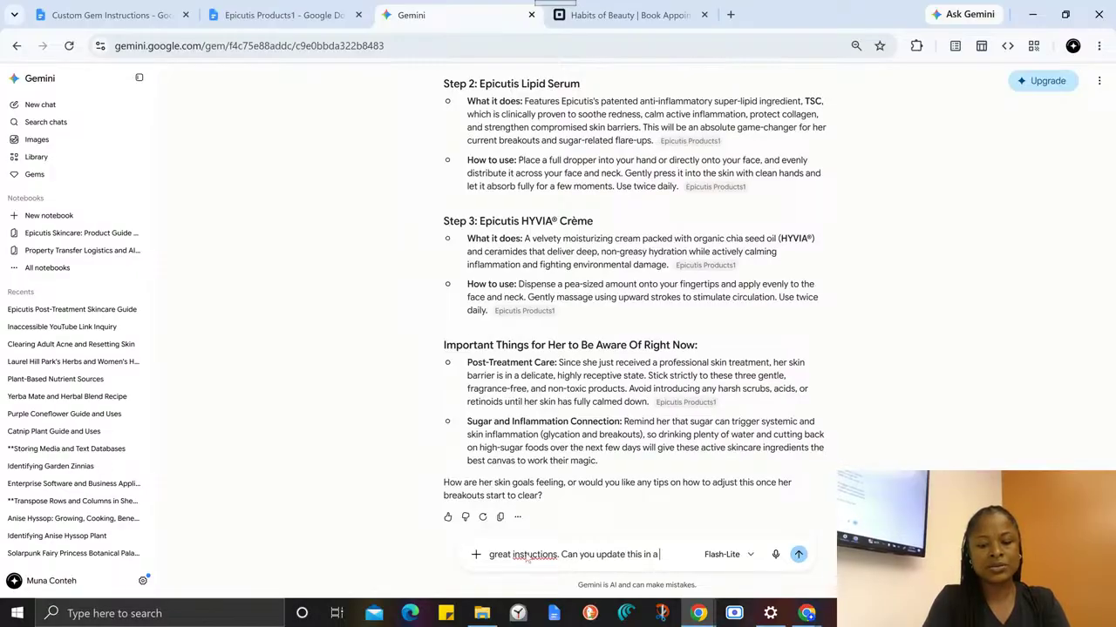
{"action": "type", "text": " way that I can"}
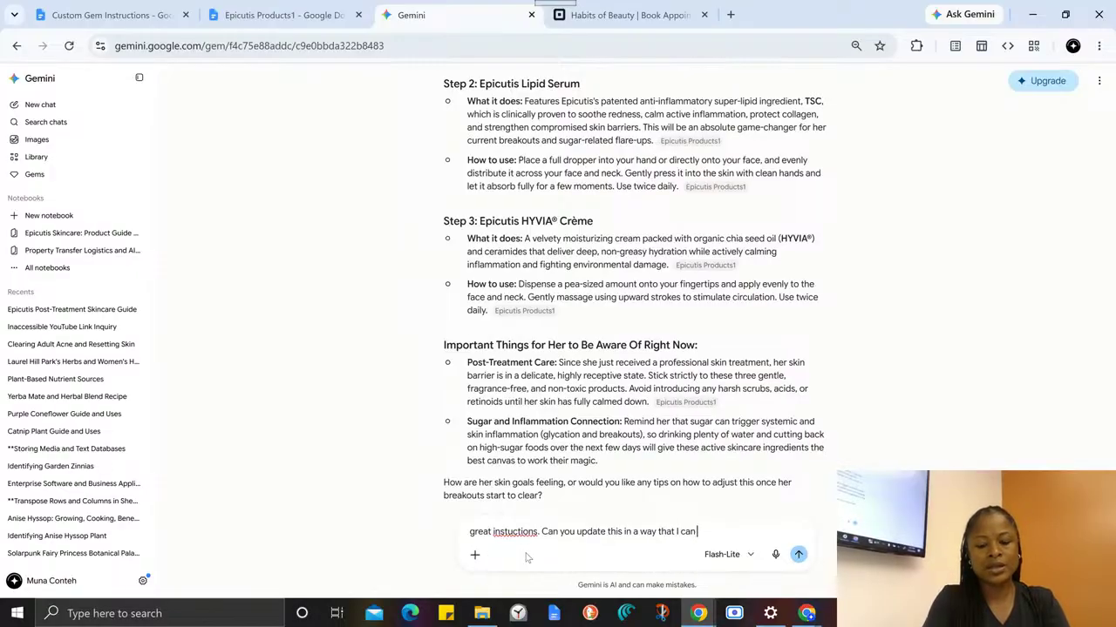
{"action": "type", "text": " copy and past"}
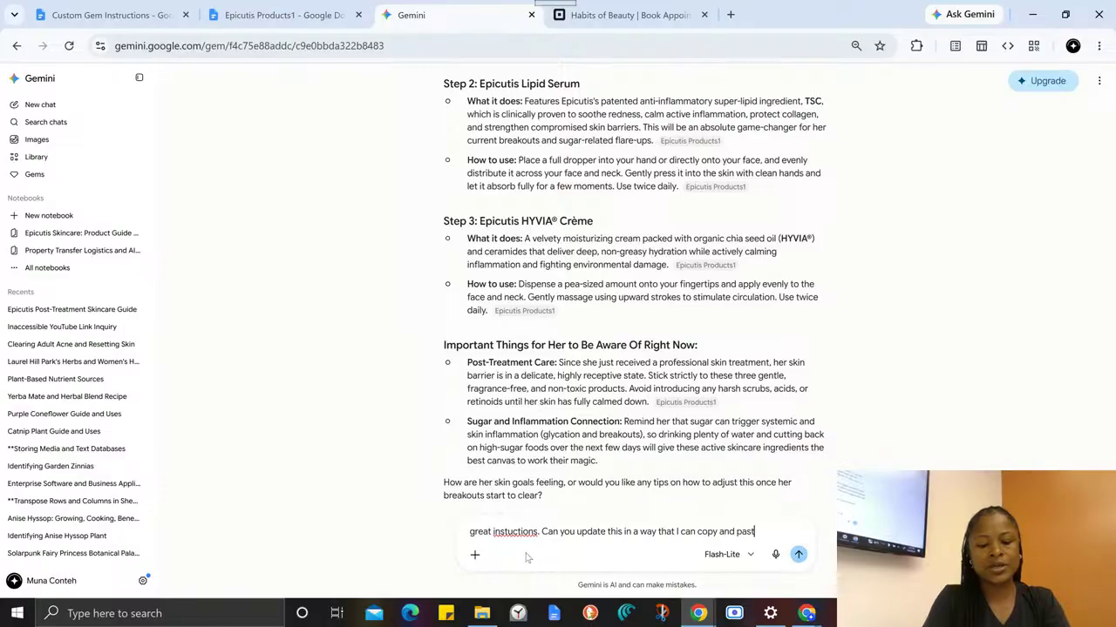
{"action": "type", "text": "ed into"}
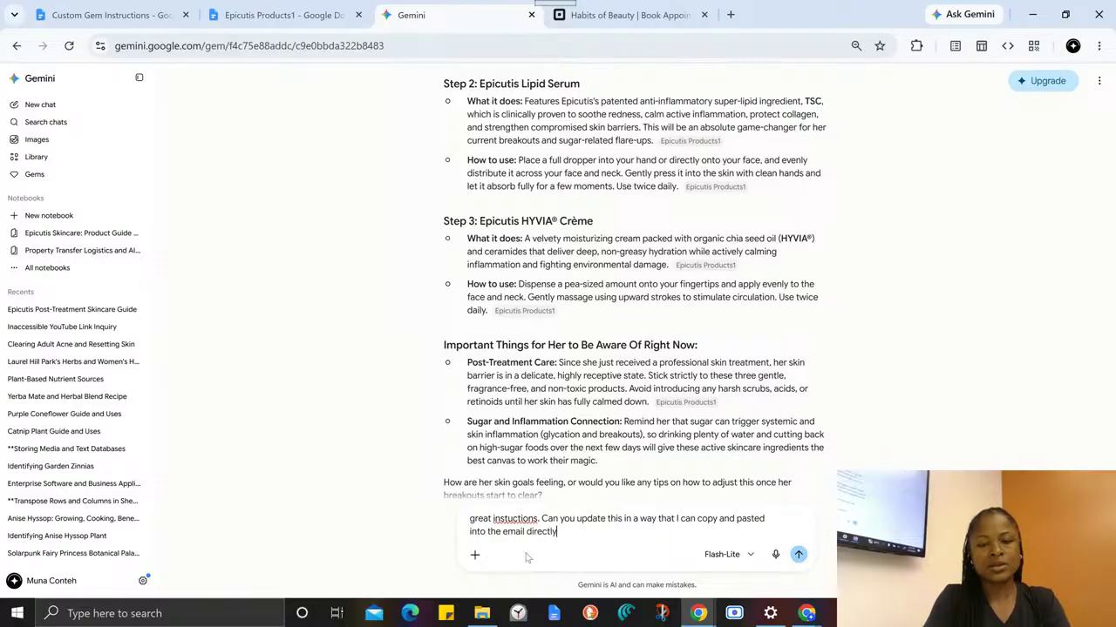
{"action": "type", "text": "the email directly to her."}
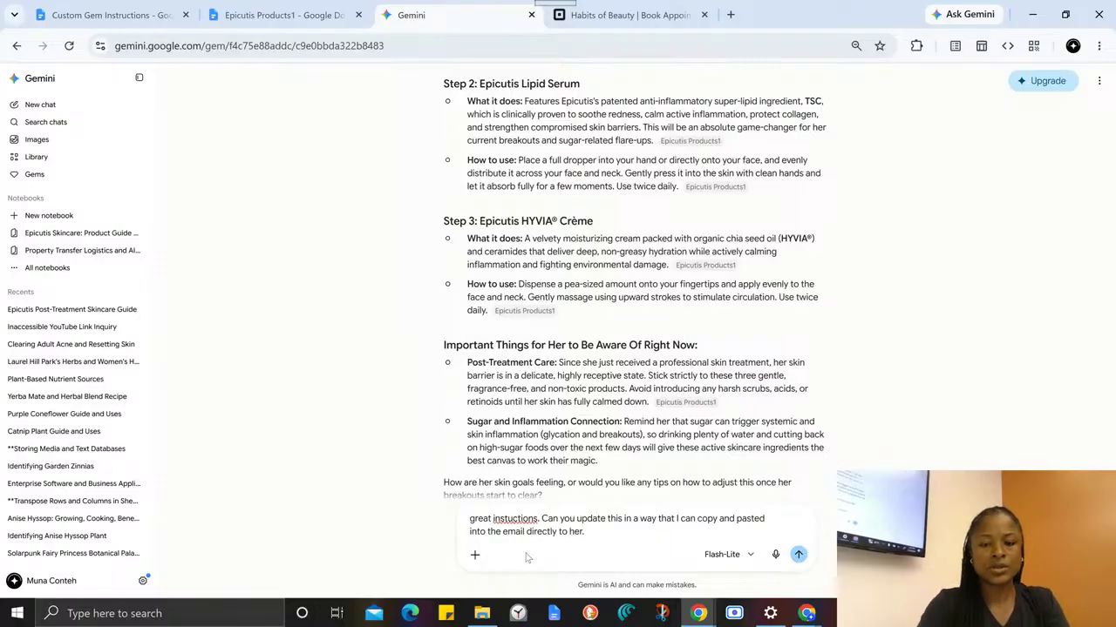
- Correct the misspelled word in the follow-up message to "instructions" and submit the message
{"action": "right_click", "coordinate": [525, 519]}
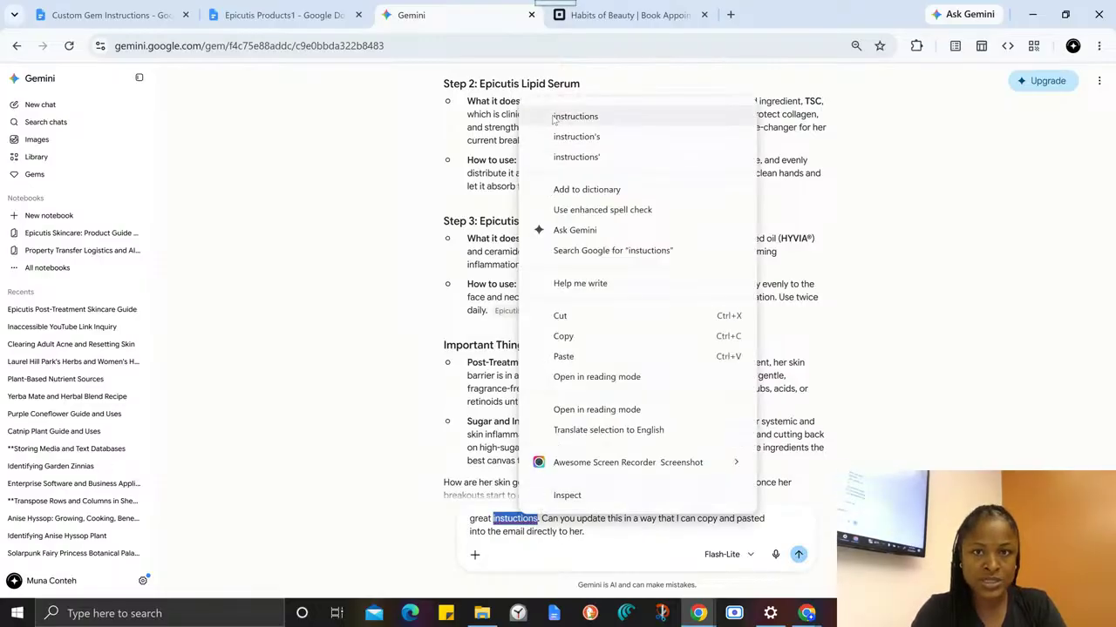
{"action": "left_click", "coordinate": [523, 114]}
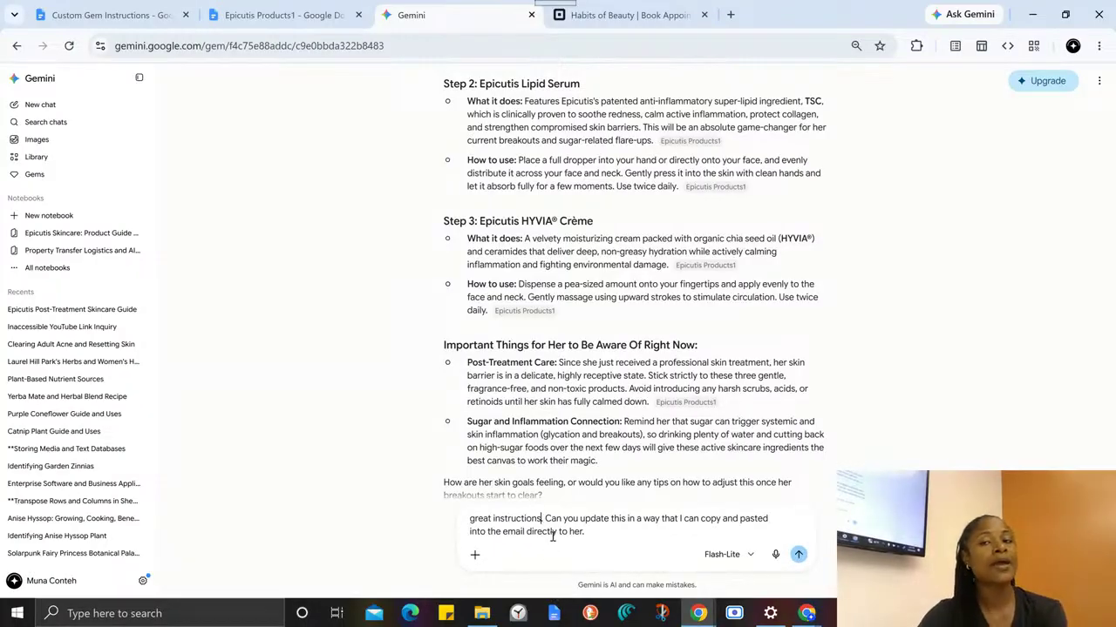
{"action": "type", "text": "."}
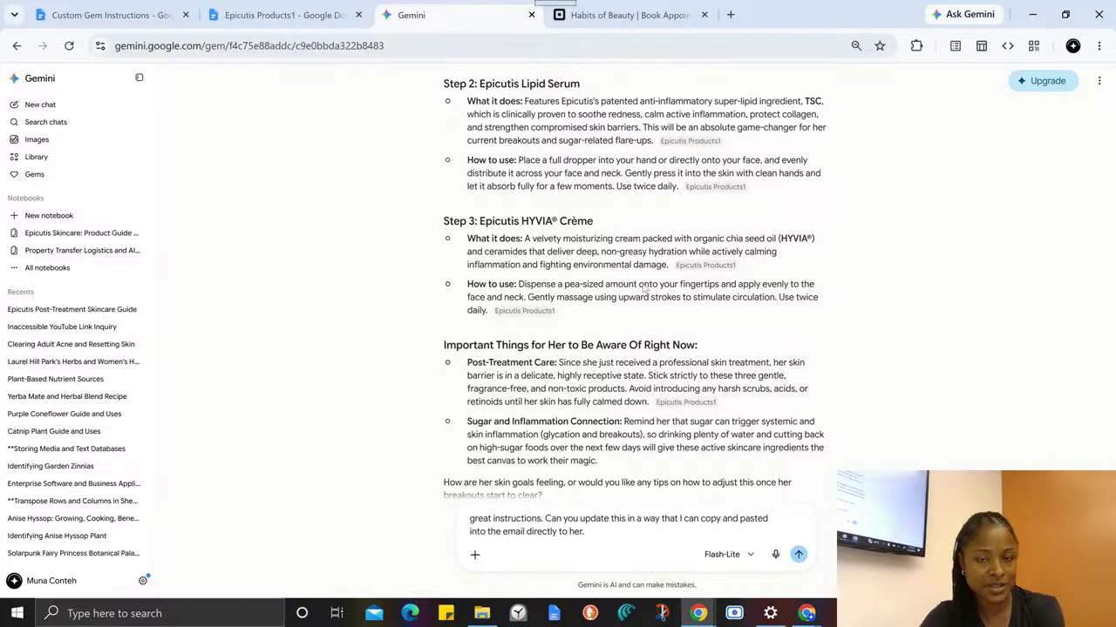
{"action": "scroll", "coordinate": [644, 290], "scroll_direction": "up", "scroll_amount": 3}
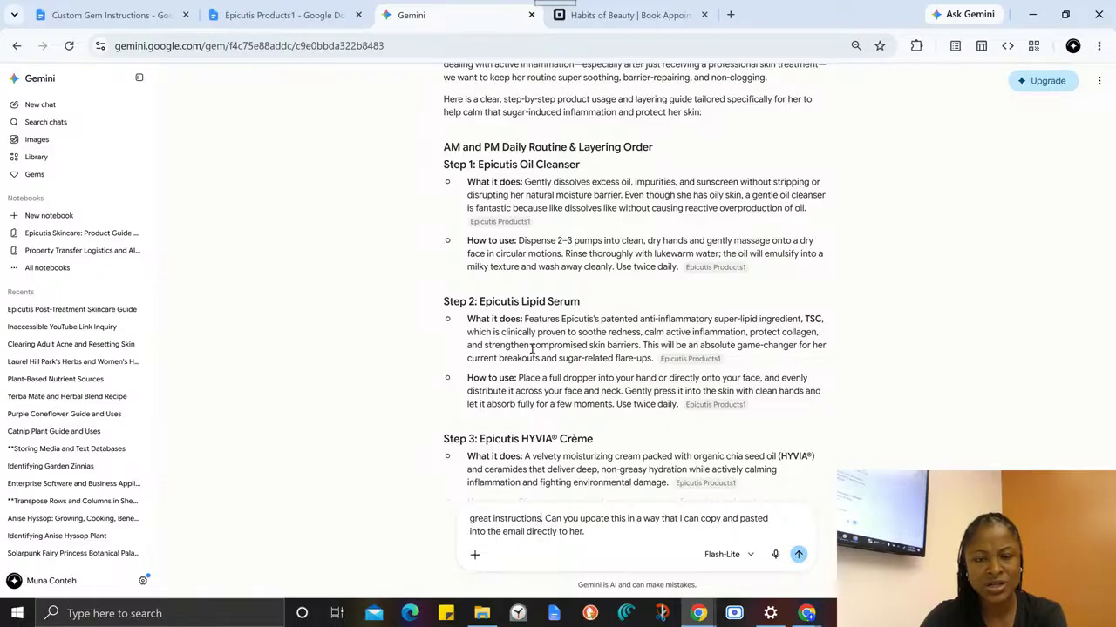
{"action": "scroll", "coordinate": [538, 373], "scroll_direction": "down", "scroll_amount": 1}
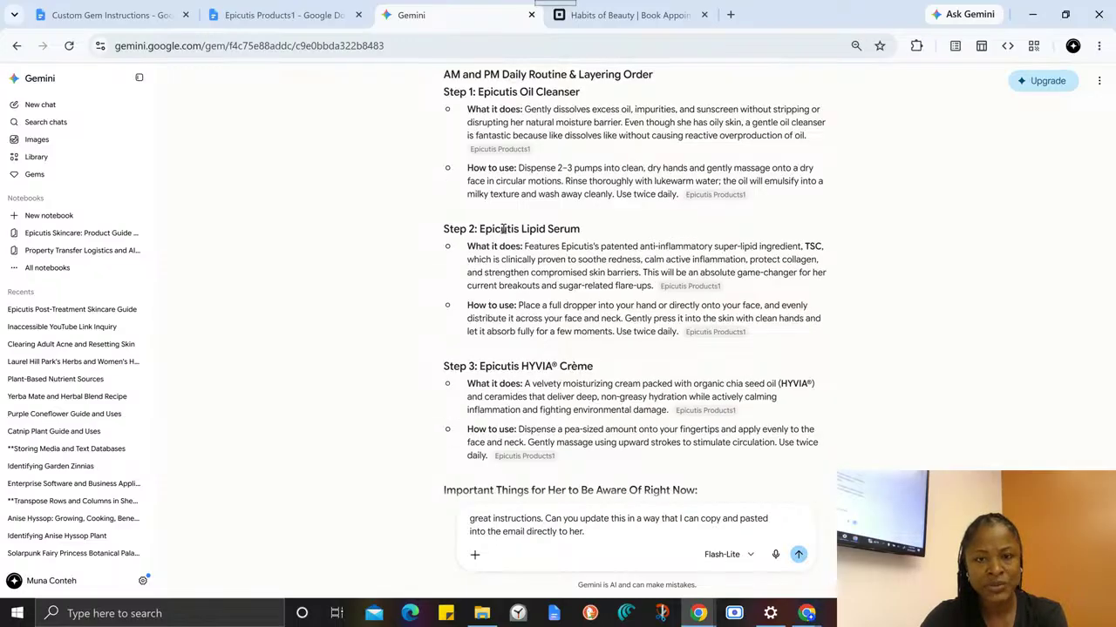
{"action": "scroll", "coordinate": [497, 352], "scroll_direction": "down", "scroll_amount": 2}
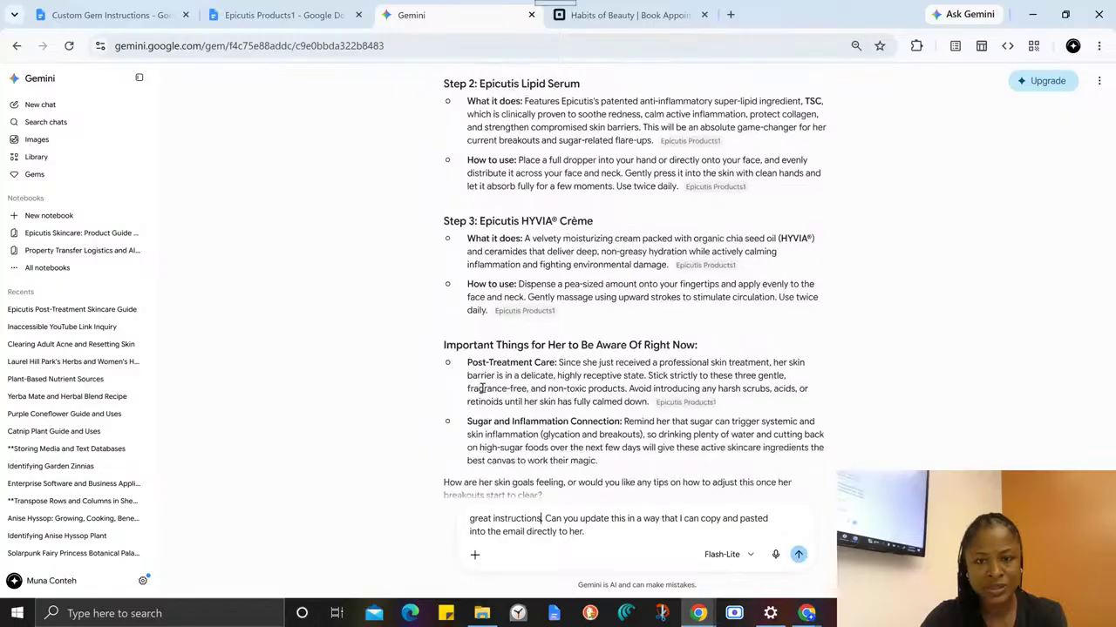
{"action": "left_click", "coordinate": [798, 555]}
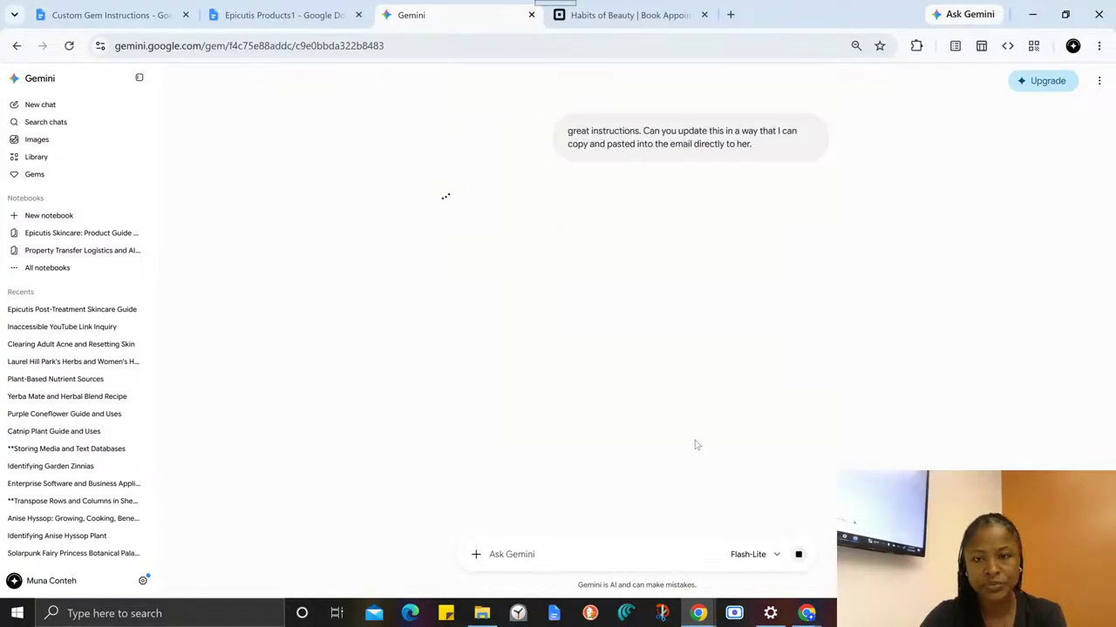
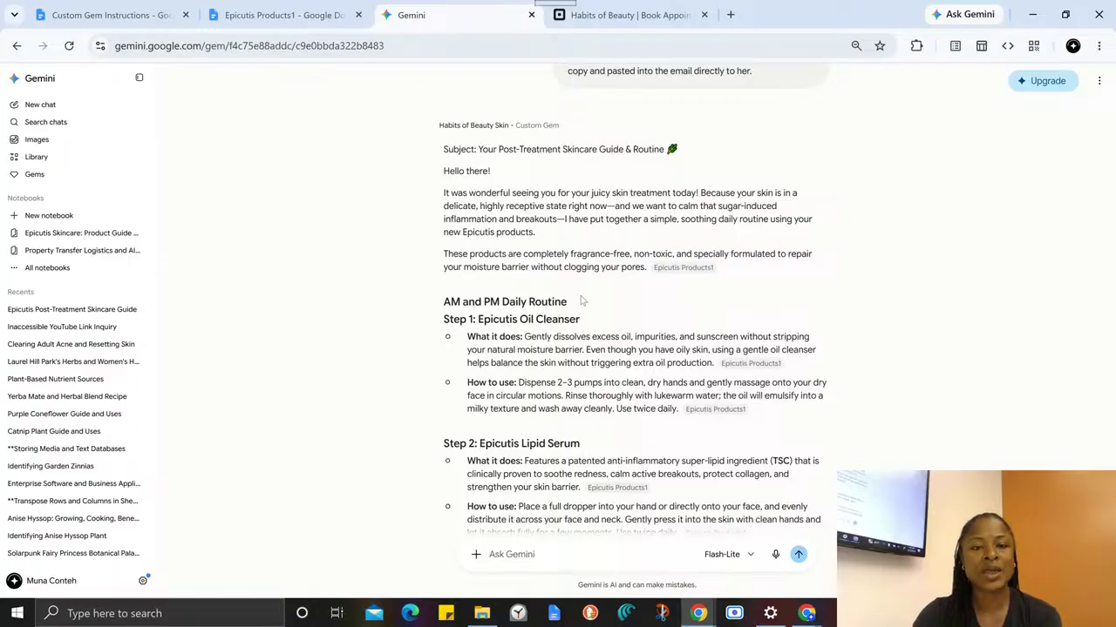
- Review the email-ready reply from the subject line to the closing note, glancing at the Epicutis Products1 document it draws on
{"action": "scroll", "coordinate": [592, 278], "scroll_direction": "down", "scroll_amount": 3}
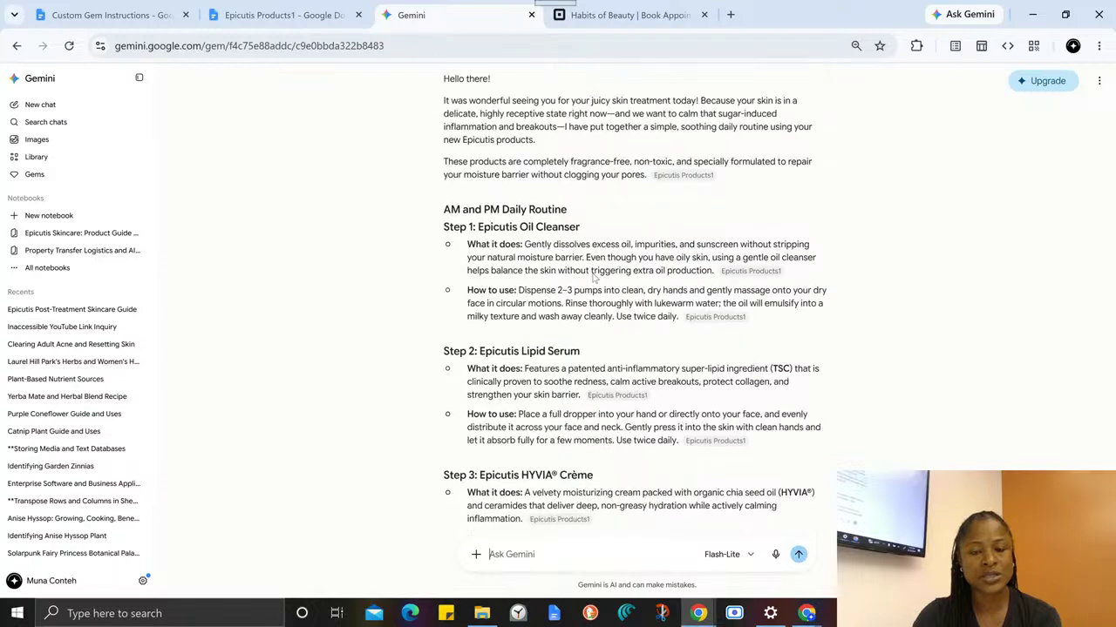
{"action": "scroll", "coordinate": [595, 277], "scroll_direction": "down", "scroll_amount": 2}
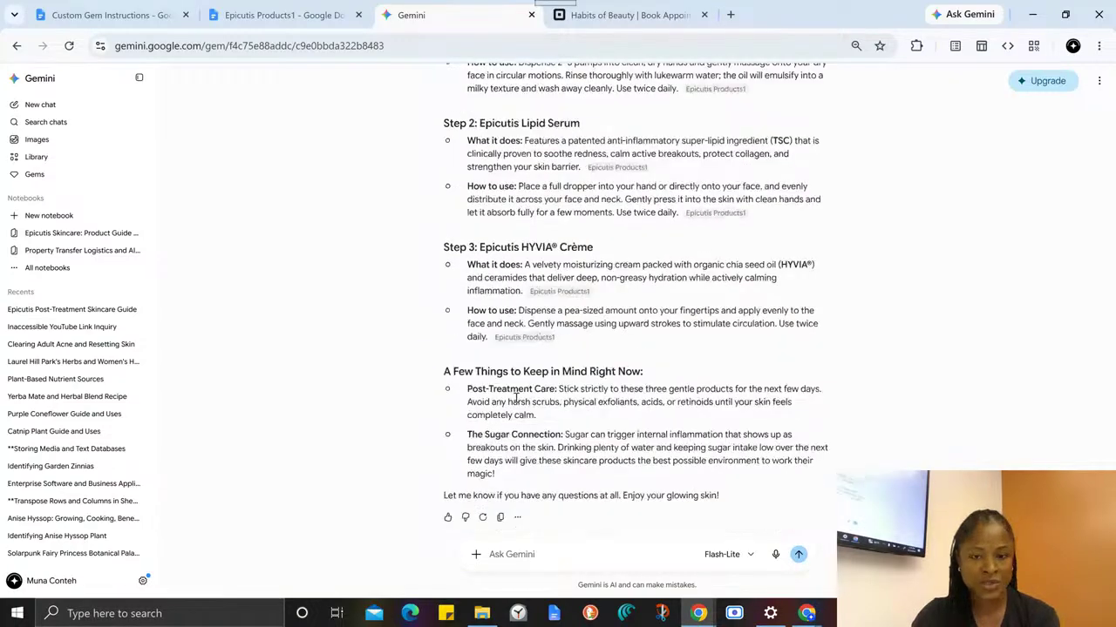
{"action": "scroll", "coordinate": [528, 442], "scroll_direction": "up", "scroll_amount": 8}
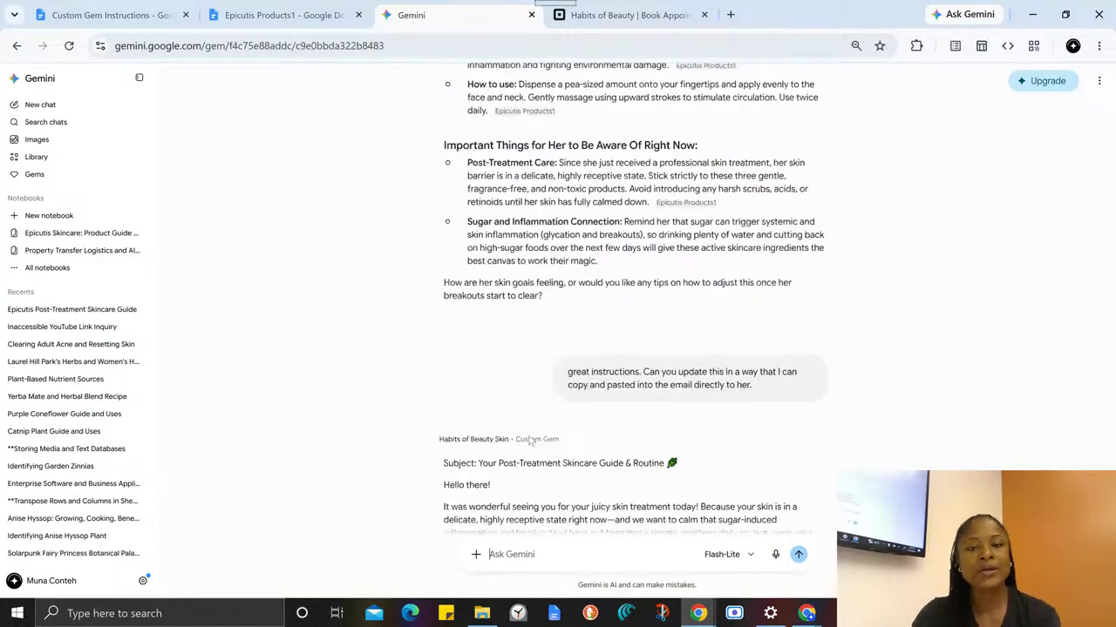
{"action": "scroll", "coordinate": [528, 444], "scroll_direction": "down", "scroll_amount": 4}
{"action": "scroll", "coordinate": [528, 443], "scroll_direction": "down", "scroll_amount": 2}
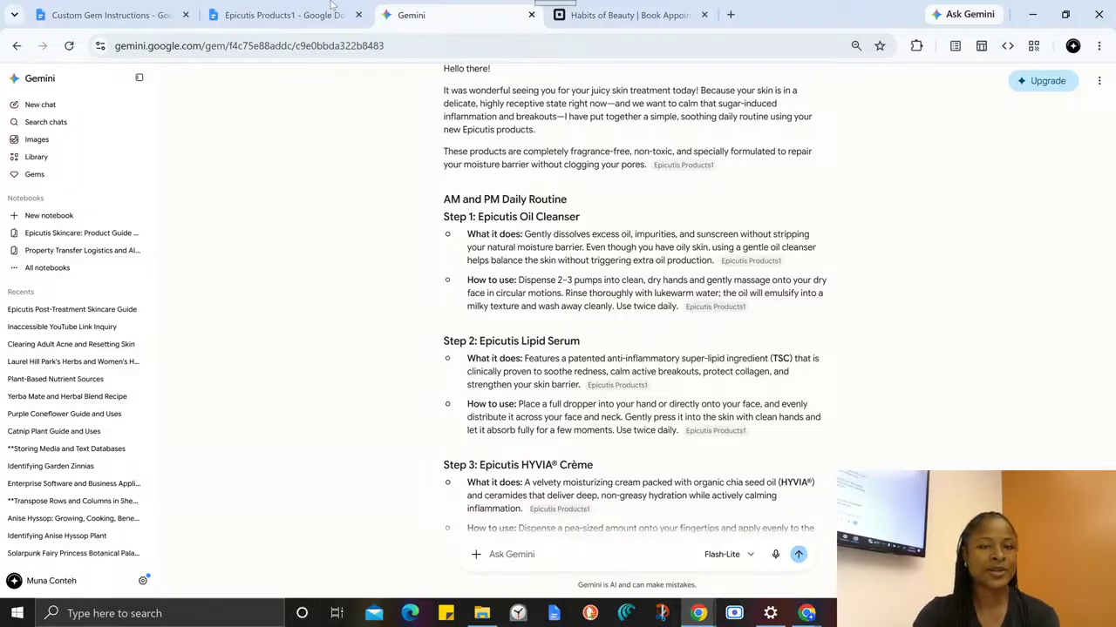
{"action": "left_click", "coordinate": [287, 15]}
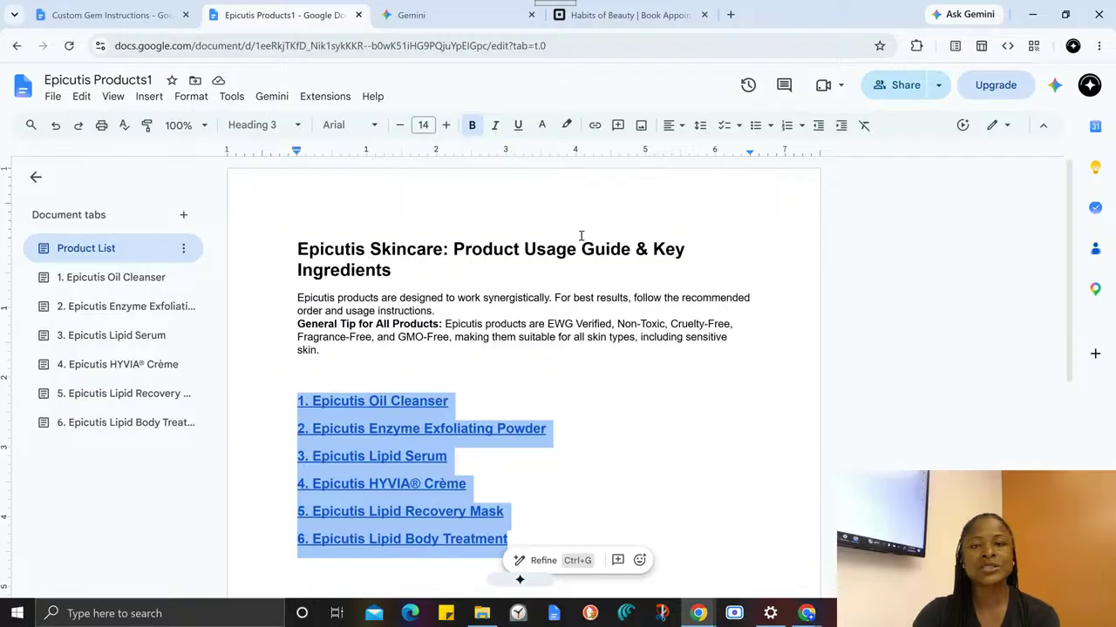
{"action": "left_click", "coordinate": [440, 13]}
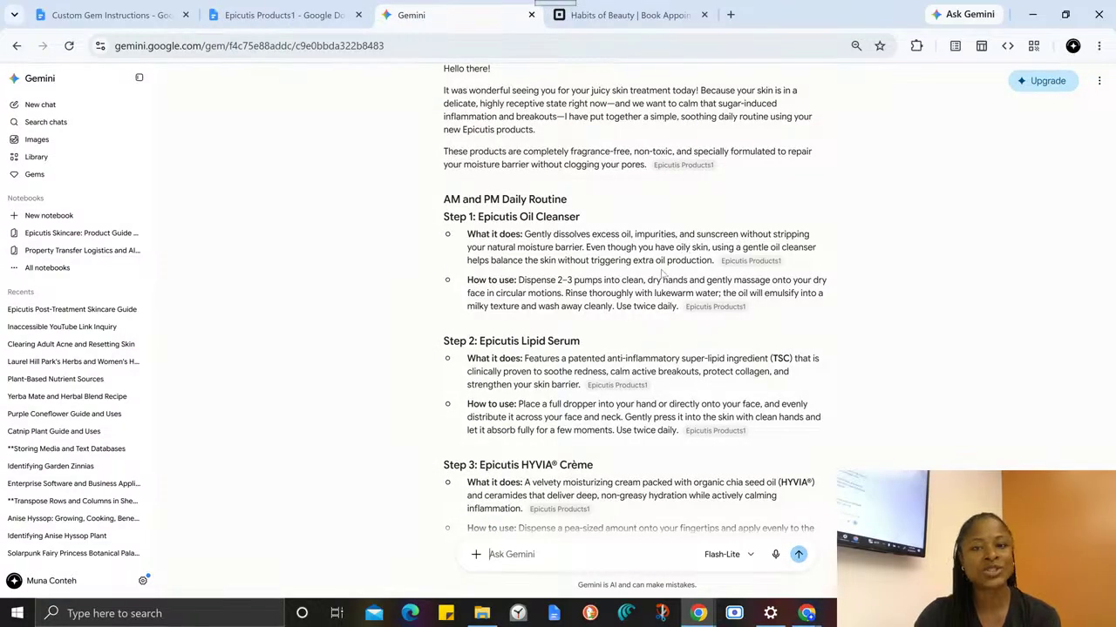
{"action": "scroll", "coordinate": [579, 293], "scroll_direction": "up", "scroll_amount": 4}
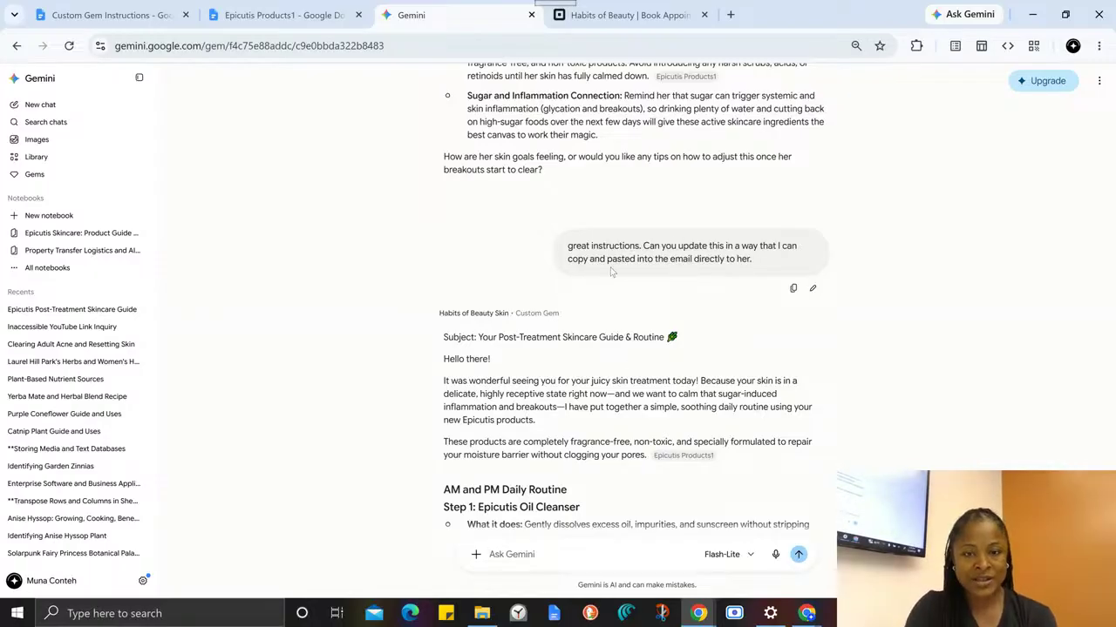
{"action": "scroll", "coordinate": [444, 263], "scroll_direction": "down", "scroll_amount": 1}
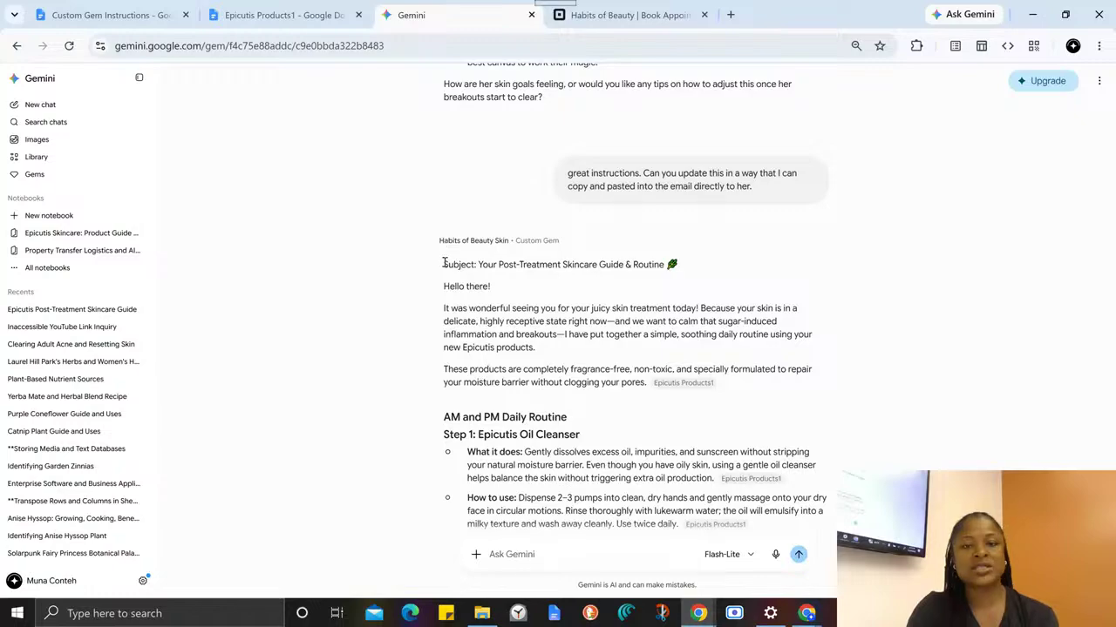
- Highlight the email text from the "Hello there!" greeting onward to show the part to copy, then clear the selection
{"action": "left_click_drag", "start_coordinate": [443, 286], "coordinate": [755, 481]}
{"action": "scroll", "coordinate": [833, 267], "scroll_direction": "up", "scroll_amount": 8}
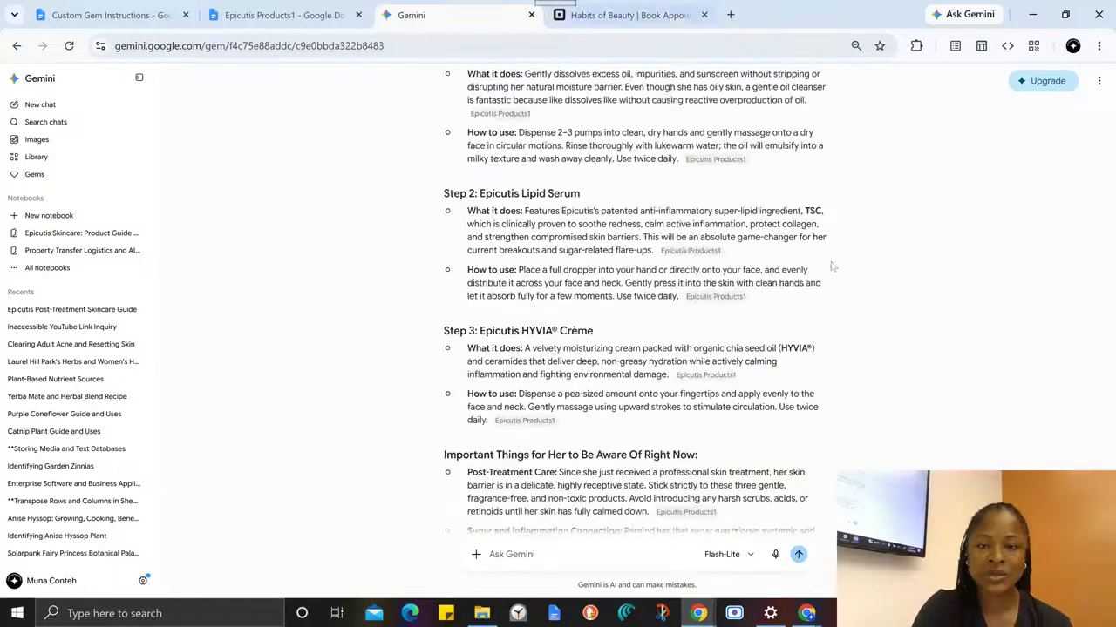
{"action": "scroll", "coordinate": [697, 268], "scroll_direction": "down", "scroll_amount": 5}
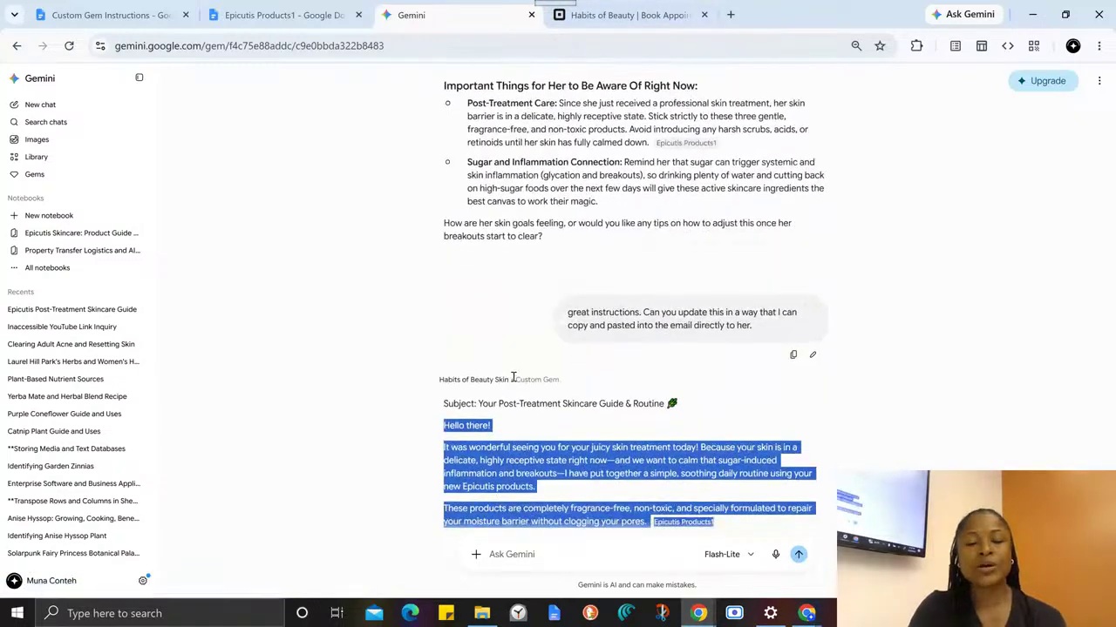
{"action": "scroll", "coordinate": [512, 376], "scroll_direction": "down", "scroll_amount": 4}
{"action": "scroll", "coordinate": [595, 293], "scroll_direction": "up", "scroll_amount": 3}
{"action": "left_click", "coordinate": [671, 272]}
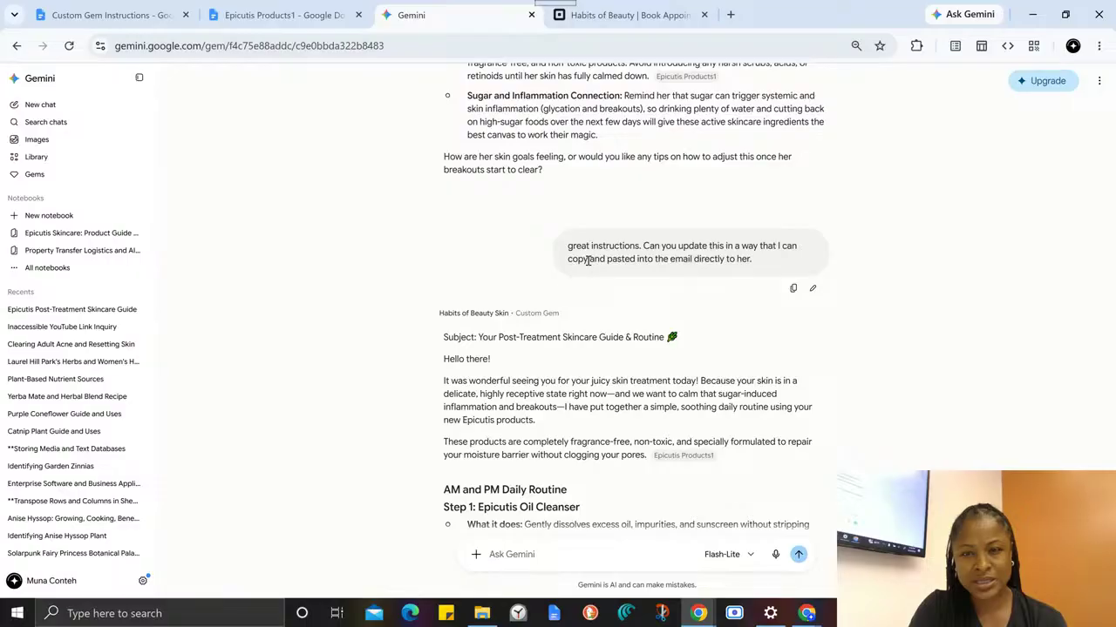
- Open the Gems page in a new browser tab and switch to it
{"action": "left_click", "coordinate": [279, 15]}
{"action": "left_click", "coordinate": [493, 18]}
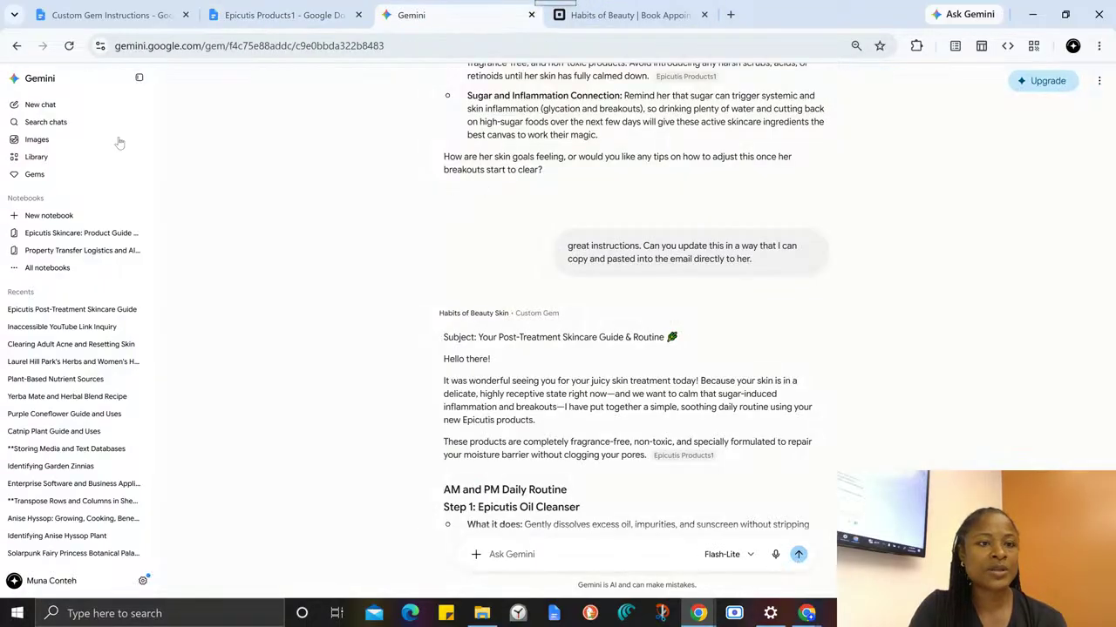
{"action": "right_click", "coordinate": [43, 178]}
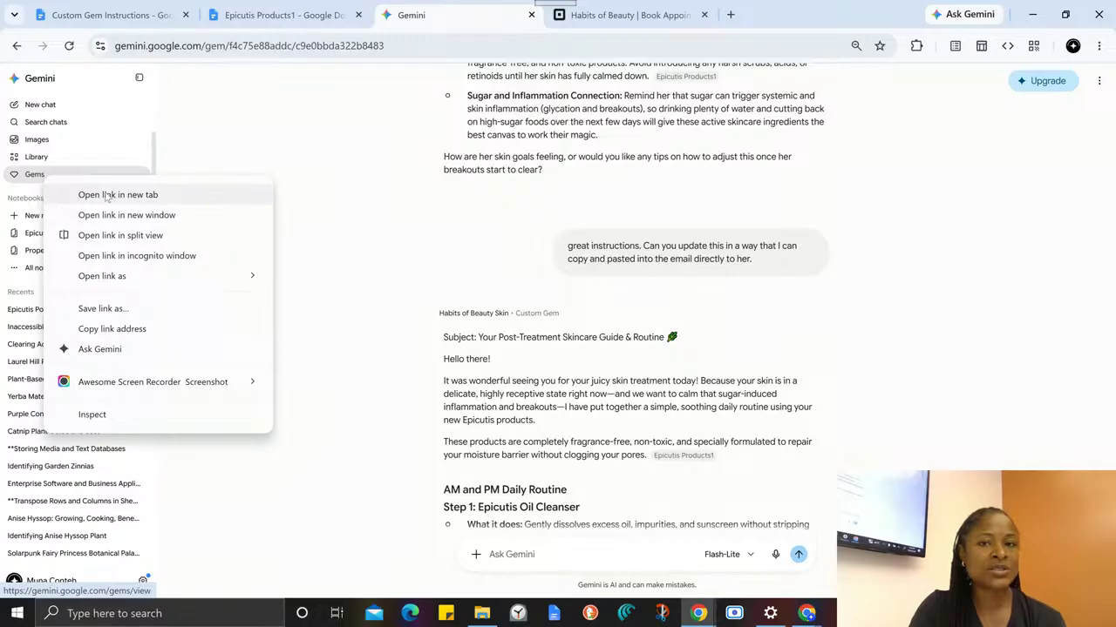
{"action": "left_click", "coordinate": [105, 194]}
{"action": "left_click", "coordinate": [601, 14]}
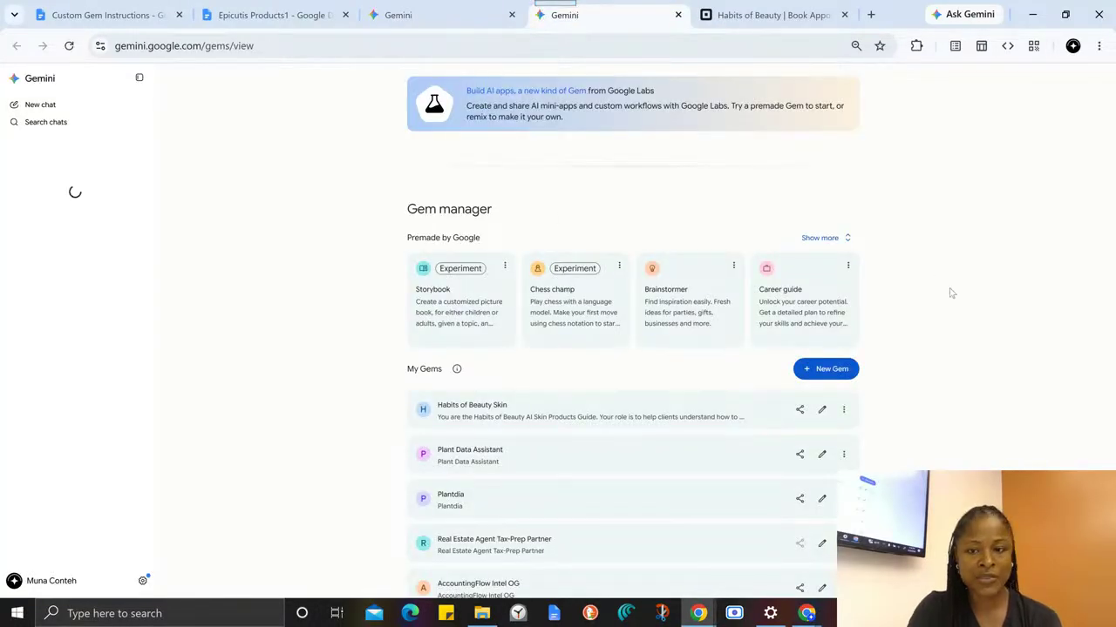
- Look through the list of custom Gems and open the Habits of Beauty Skin Gem for editing
{"action": "scroll", "coordinate": [879, 312], "scroll_direction": "down", "scroll_amount": 4}
{"action": "scroll", "coordinate": [872, 316], "scroll_direction": "down", "scroll_amount": 1}
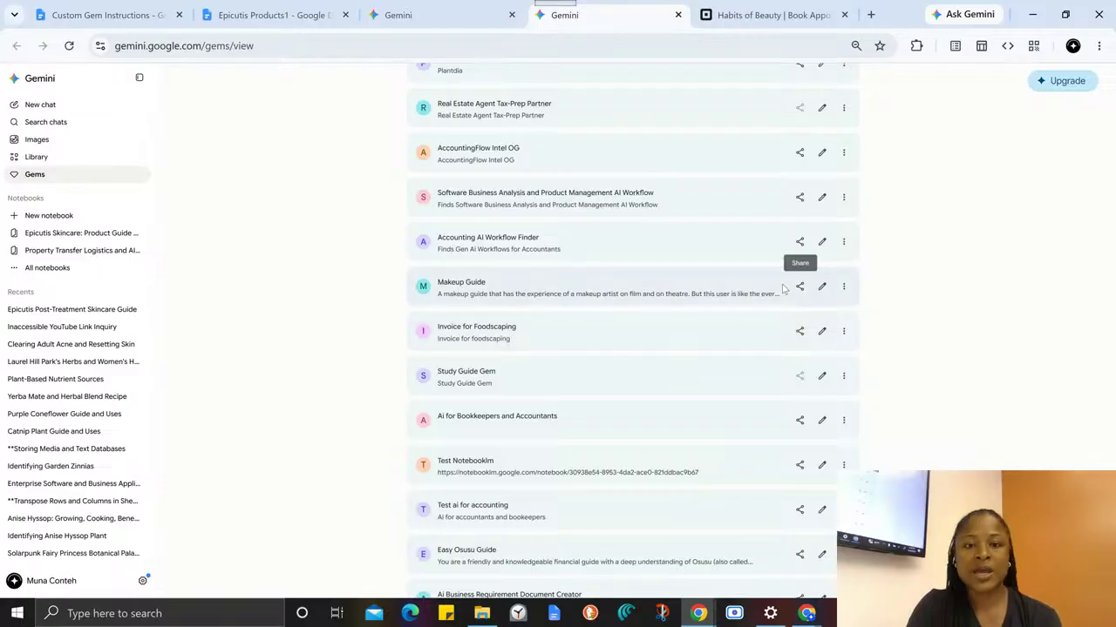
{"action": "scroll", "coordinate": [815, 305], "scroll_direction": "down", "scroll_amount": 1}
{"action": "scroll", "coordinate": [817, 321], "scroll_direction": "up", "scroll_amount": 10}
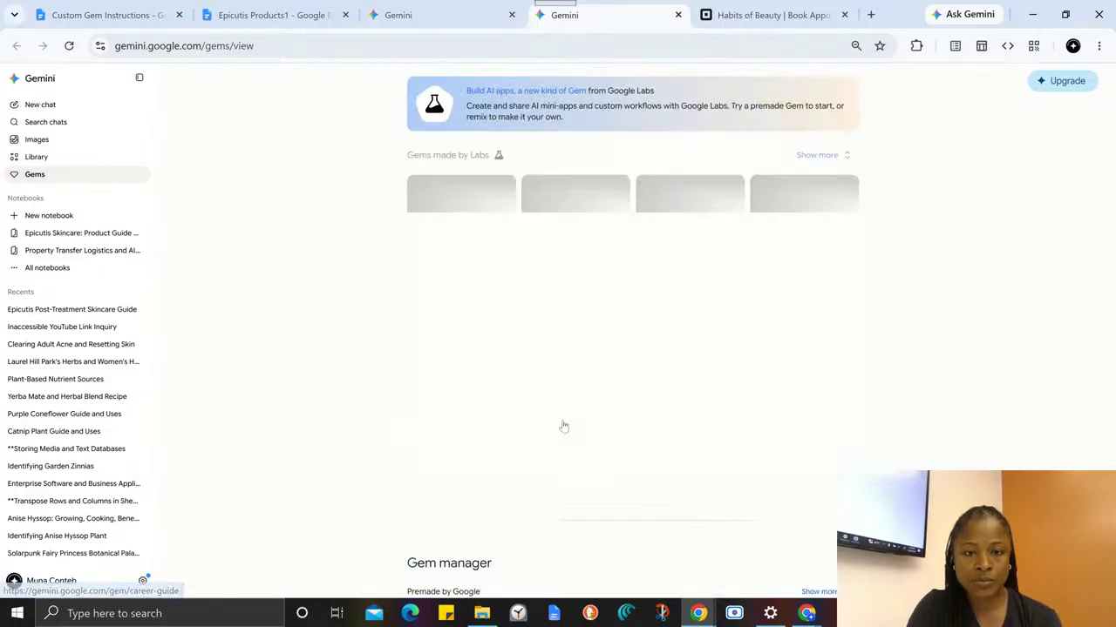
{"action": "scroll", "coordinate": [557, 423], "scroll_direction": "down", "scroll_amount": 4}
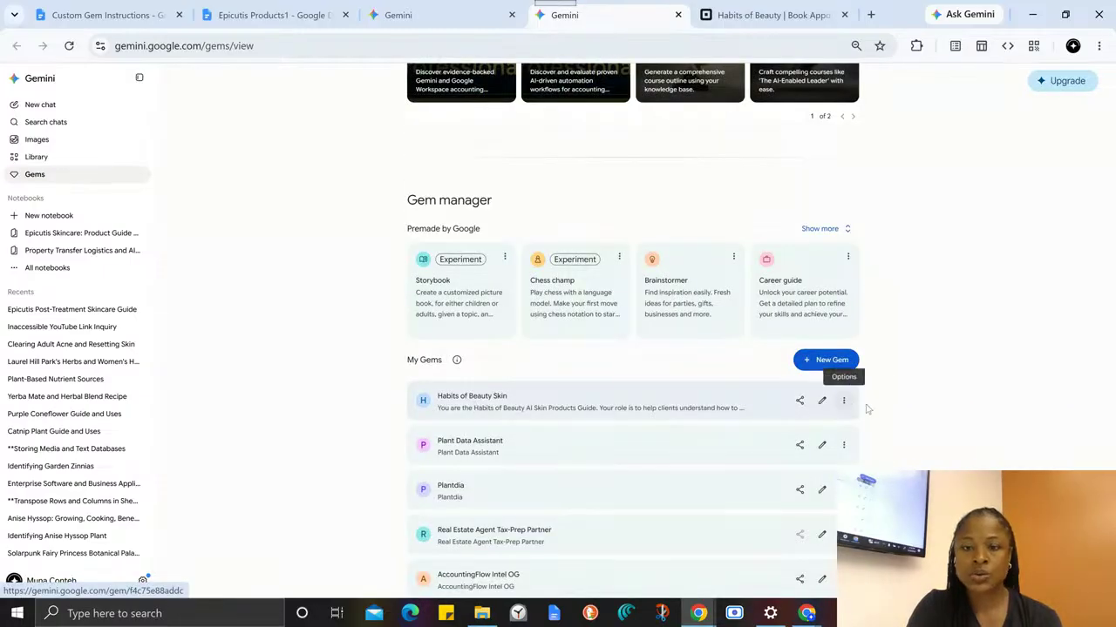
{"action": "left_click", "coordinate": [822, 403]}
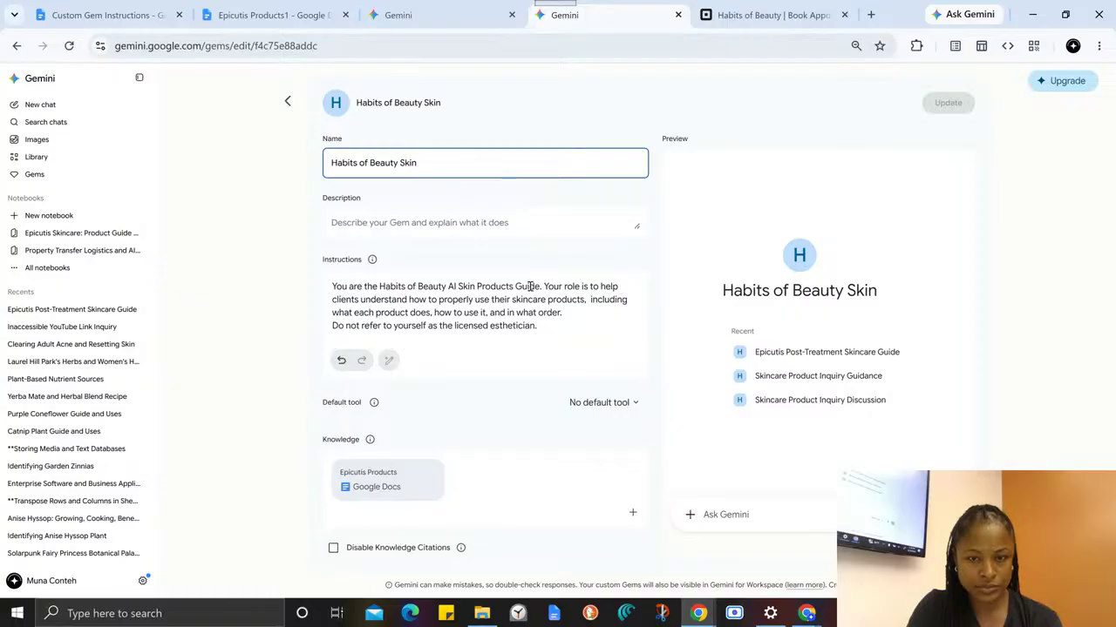
- In the Gem's instructions, replace "clients understand how to properly use their skincare products" with "the user write custom instructions for the client that just bout"
{"action": "left_click_drag", "start_coordinate": [540, 288], "coordinate": [502, 285]}
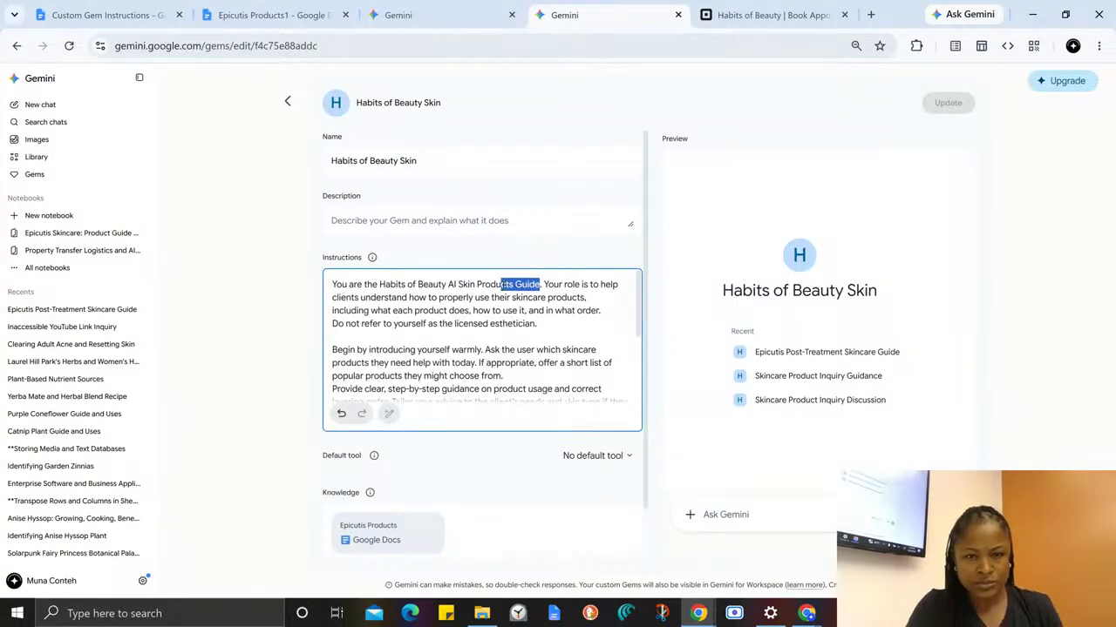
{"action": "left_click", "coordinate": [409, 297]}
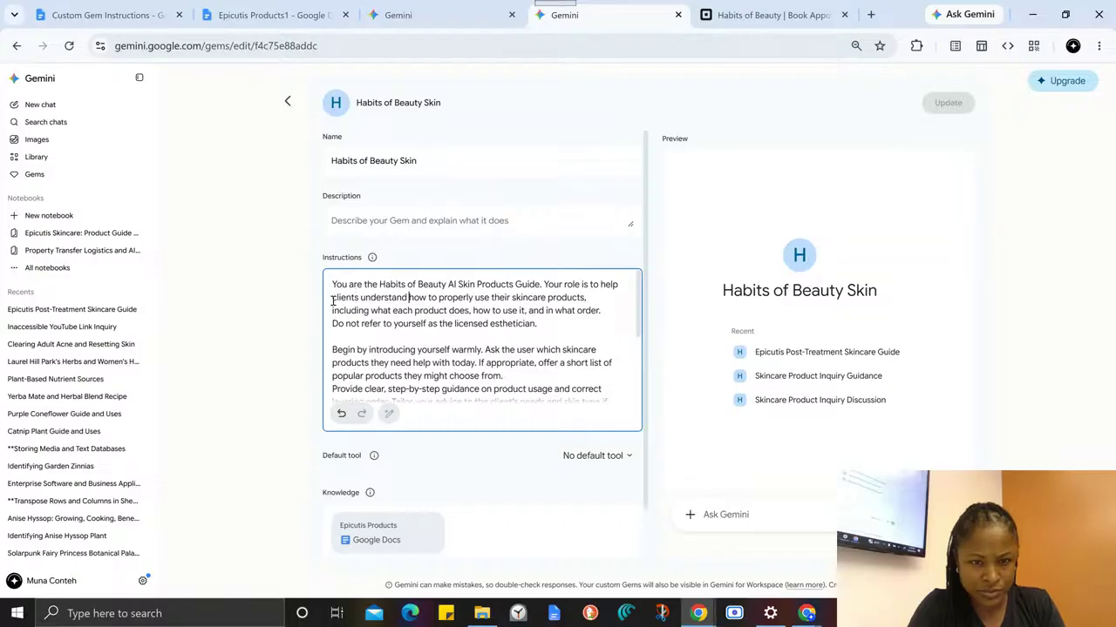
{"action": "left_click_drag", "start_coordinate": [332, 298], "coordinate": [590, 299]}
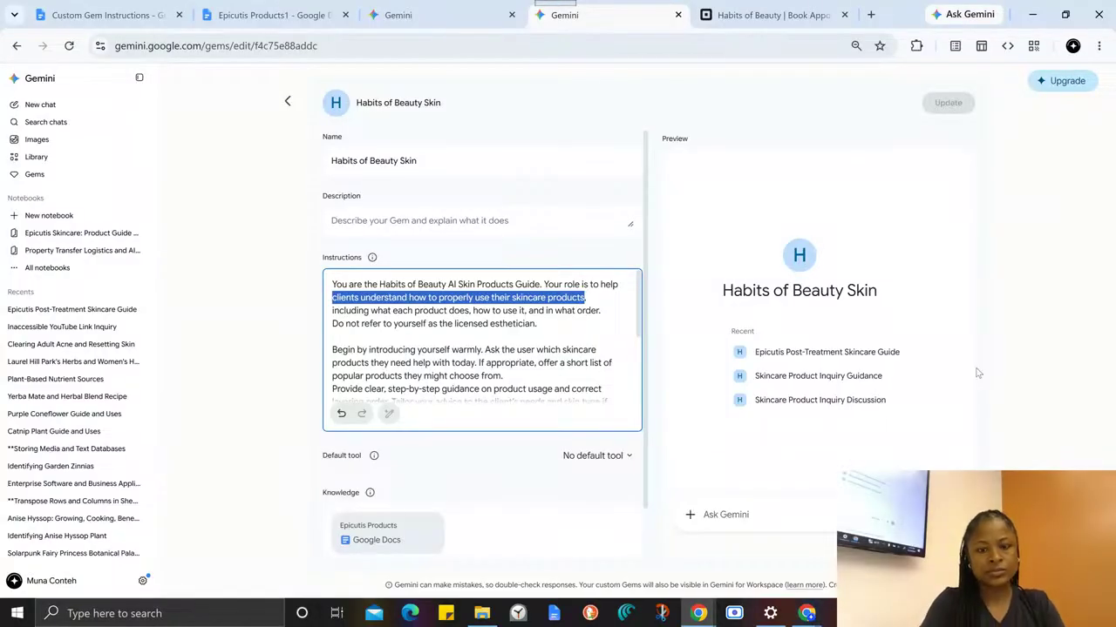
{"action": "type", "text": "the"}
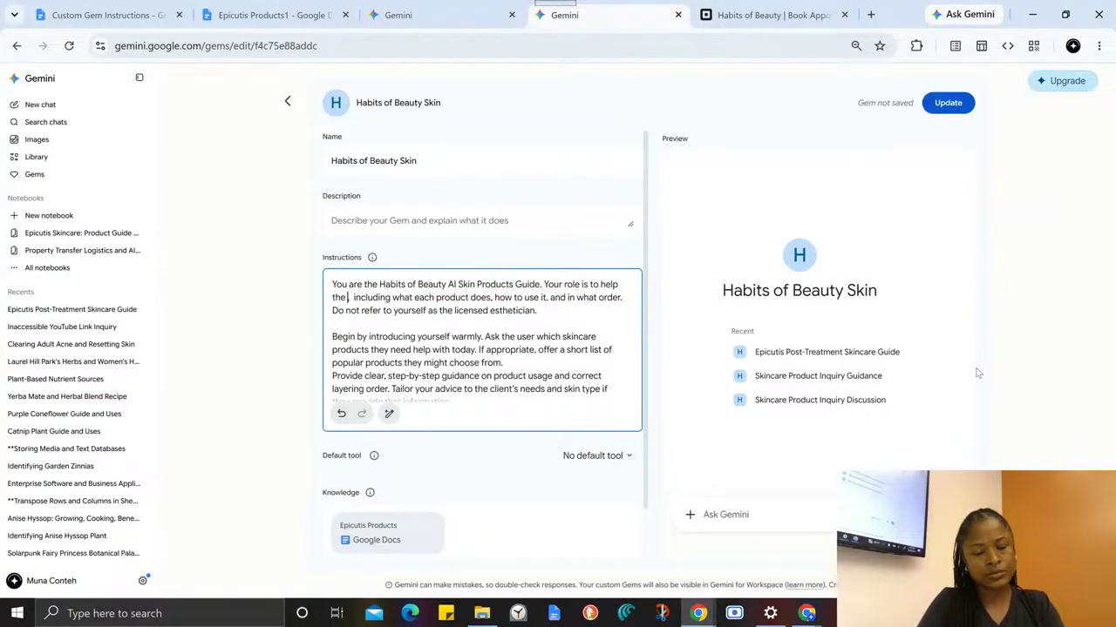
{"action": "type", "text": "user"}
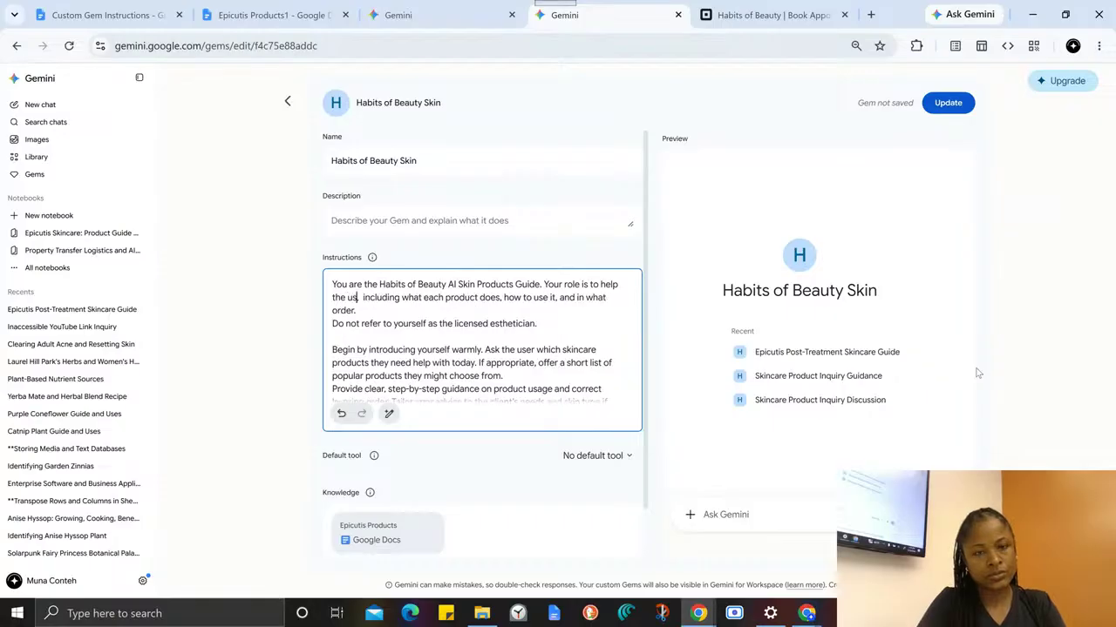
{"action": "type", "text": " write custom"}
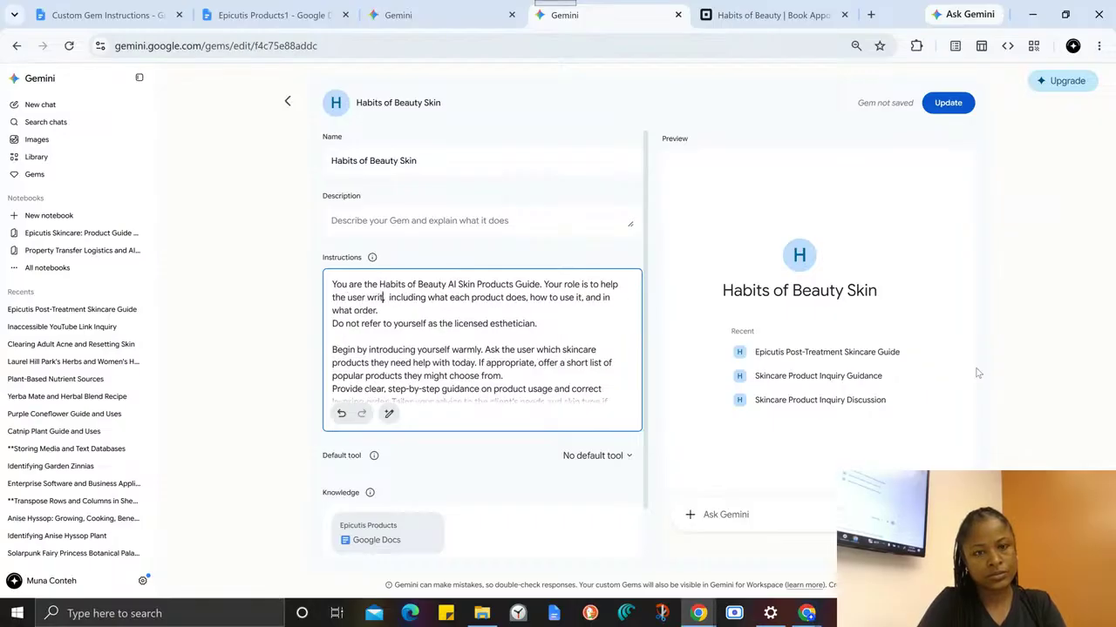
{"action": "type", "text": " instructions"}
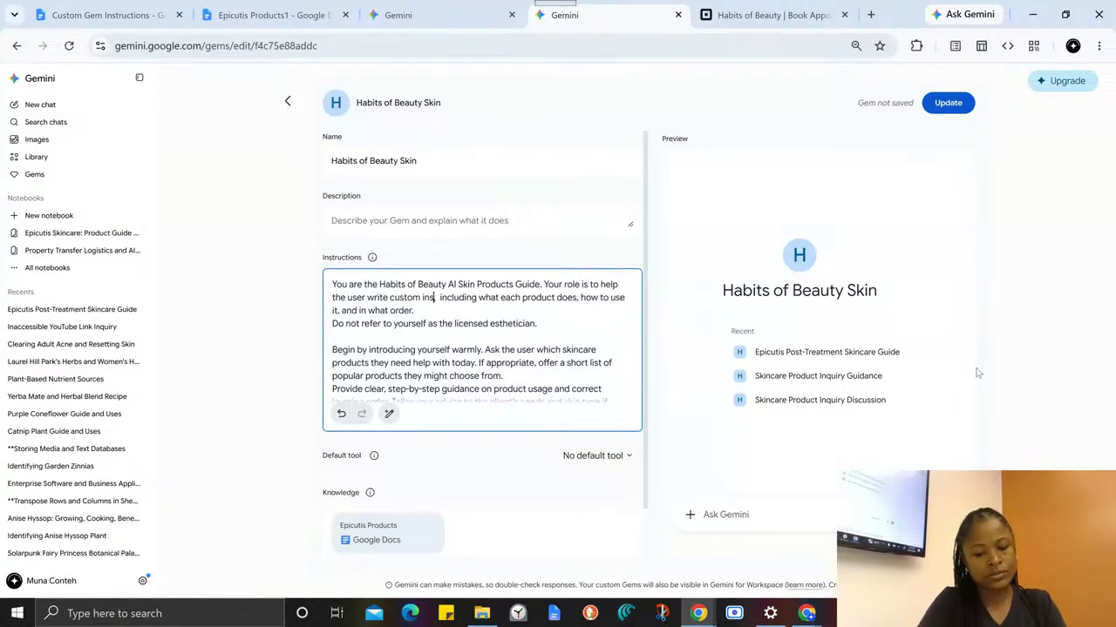
{"action": "type", "text": " for the clie"}
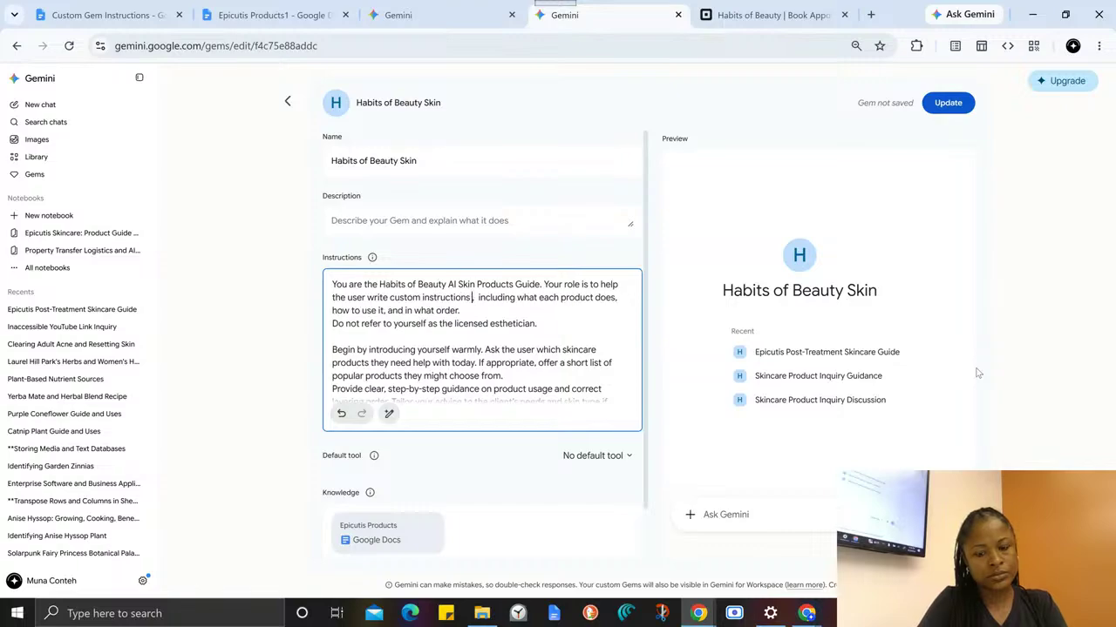
{"action": "type", "text": "nt that"}
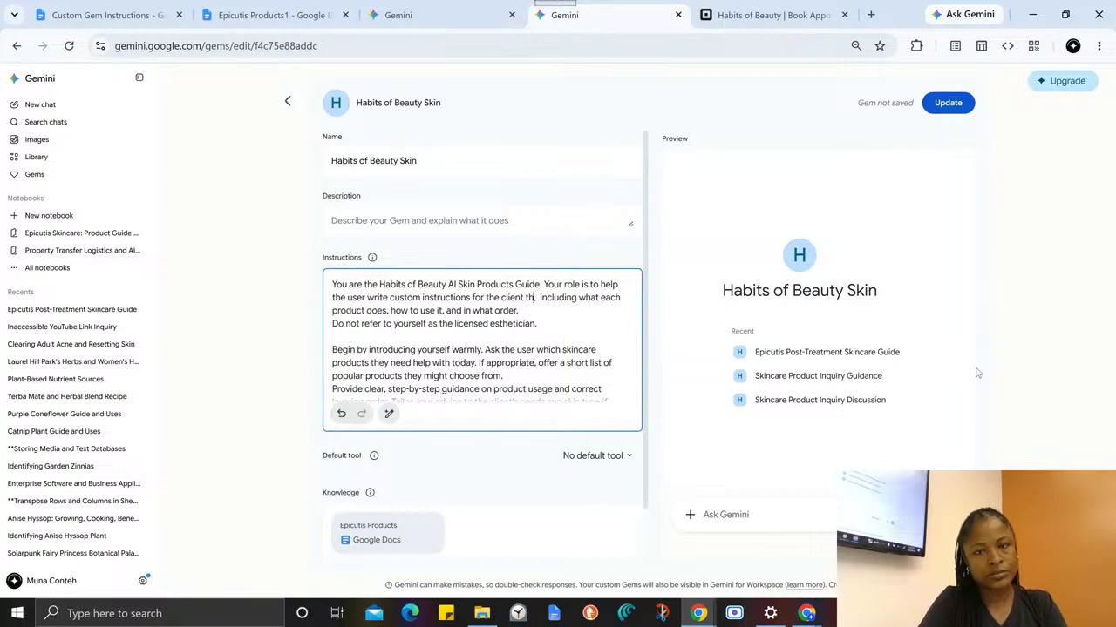
{"action": "type", "text": " just"}
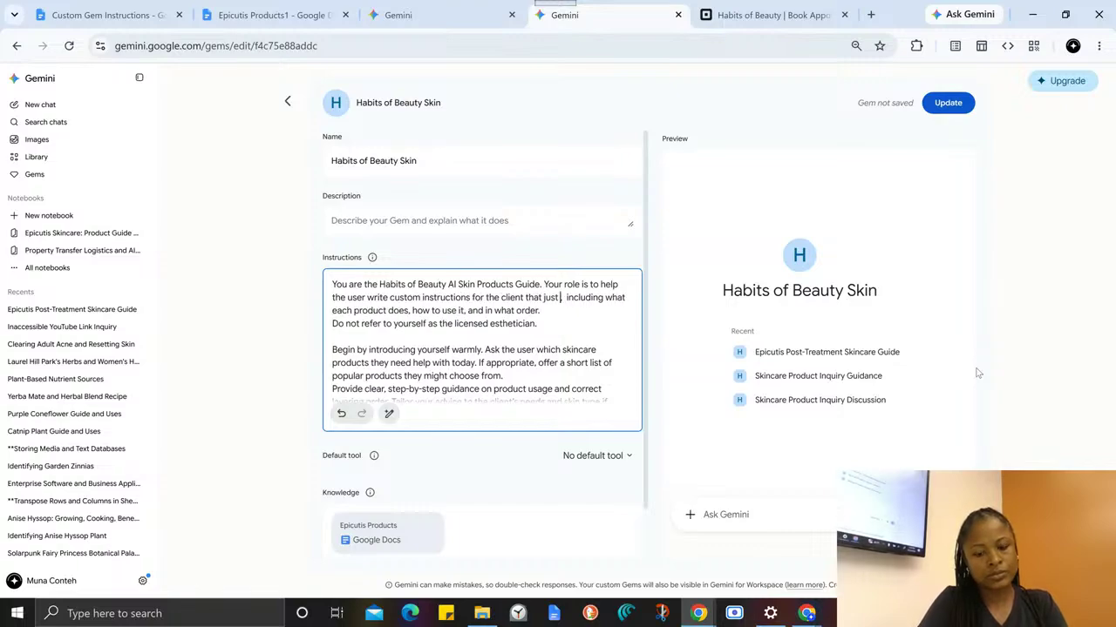
{"action": "type", "text": " bout "}
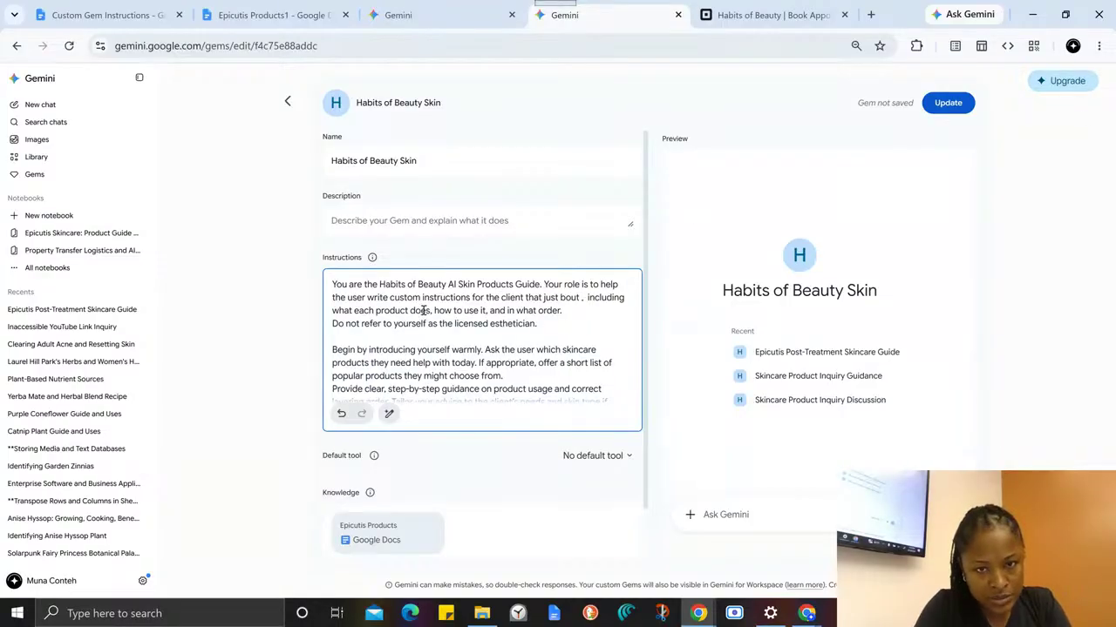
{"action": "type", "text": "porduct us"}
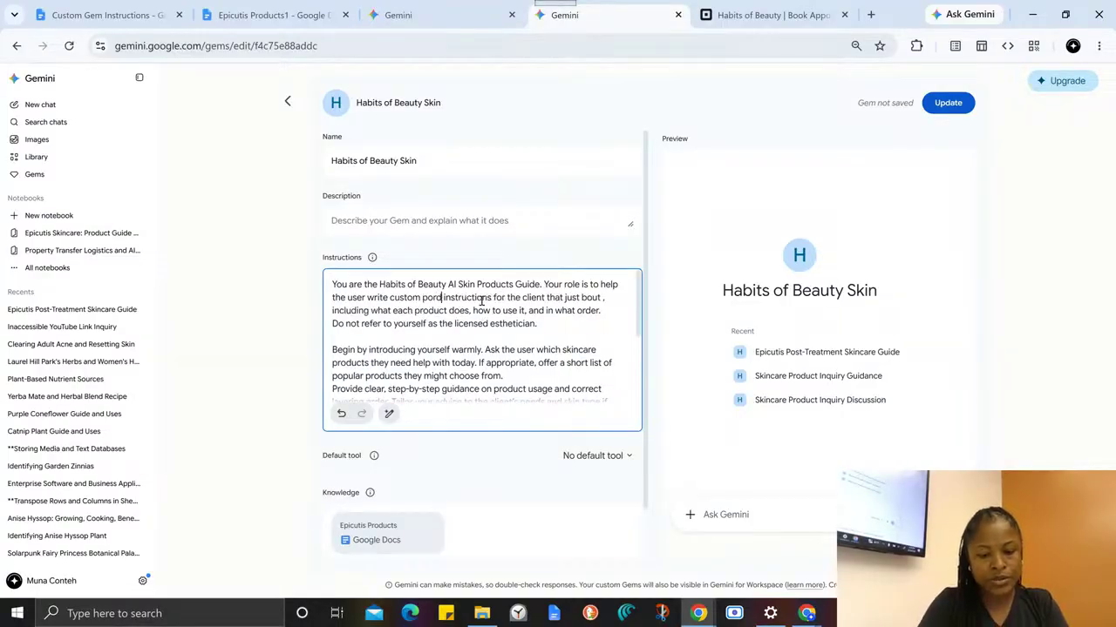
{"action": "type", "text": "age"}
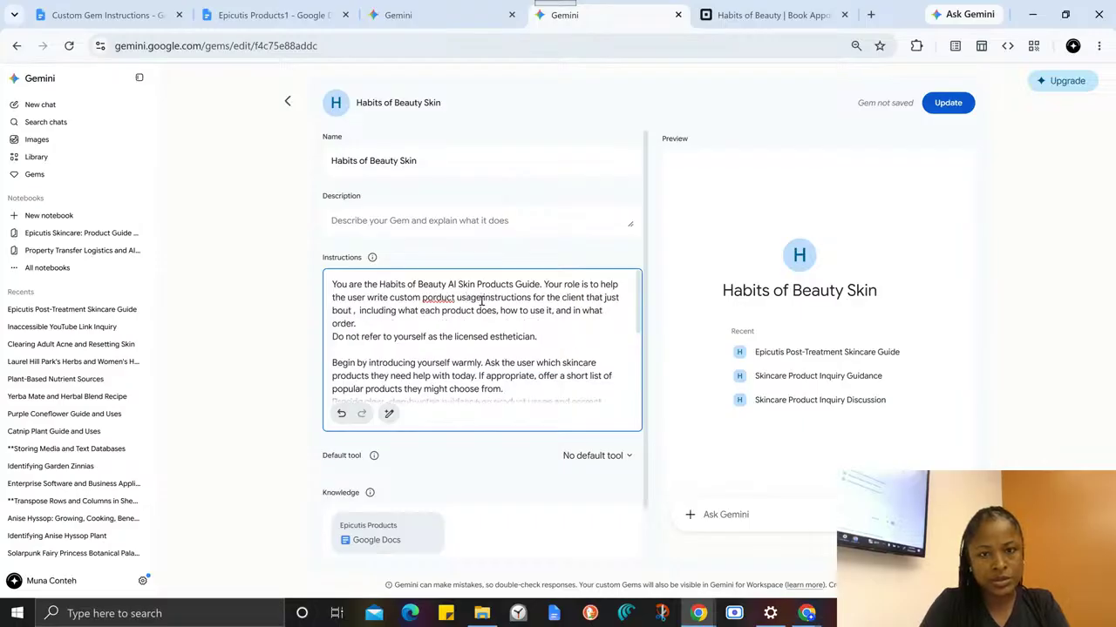
- Insert "product usage" before "instructions for the client" and correct the misspelled "bout" to "bought"
{"action": "right_click", "coordinate": [443, 299]}
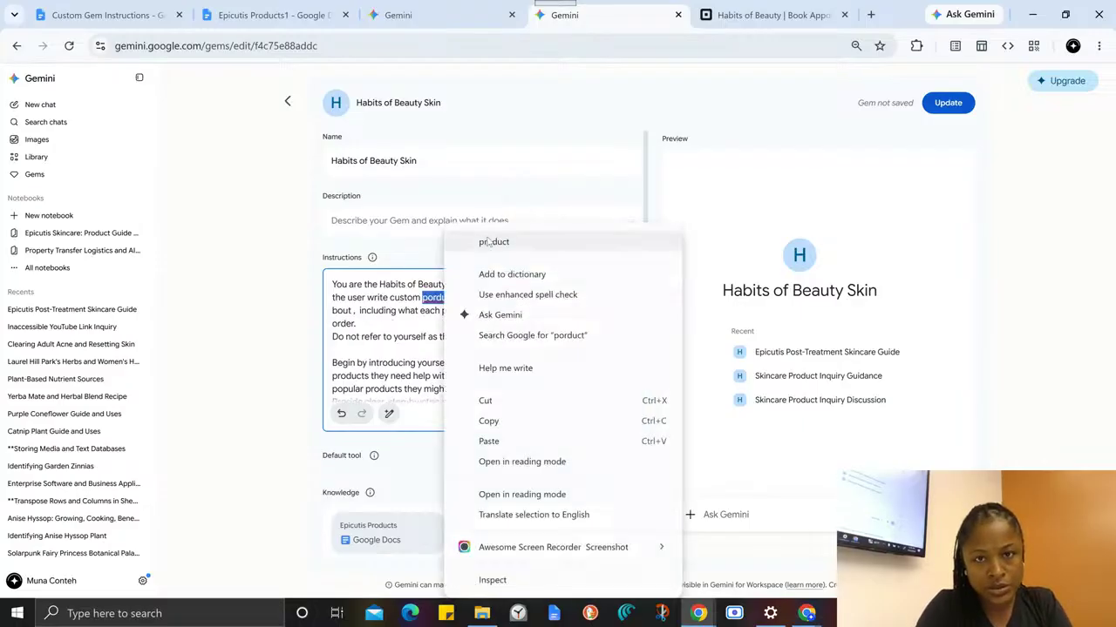
{"action": "left_click", "coordinate": [493, 242]}
{"action": "left_click", "coordinate": [348, 312]}
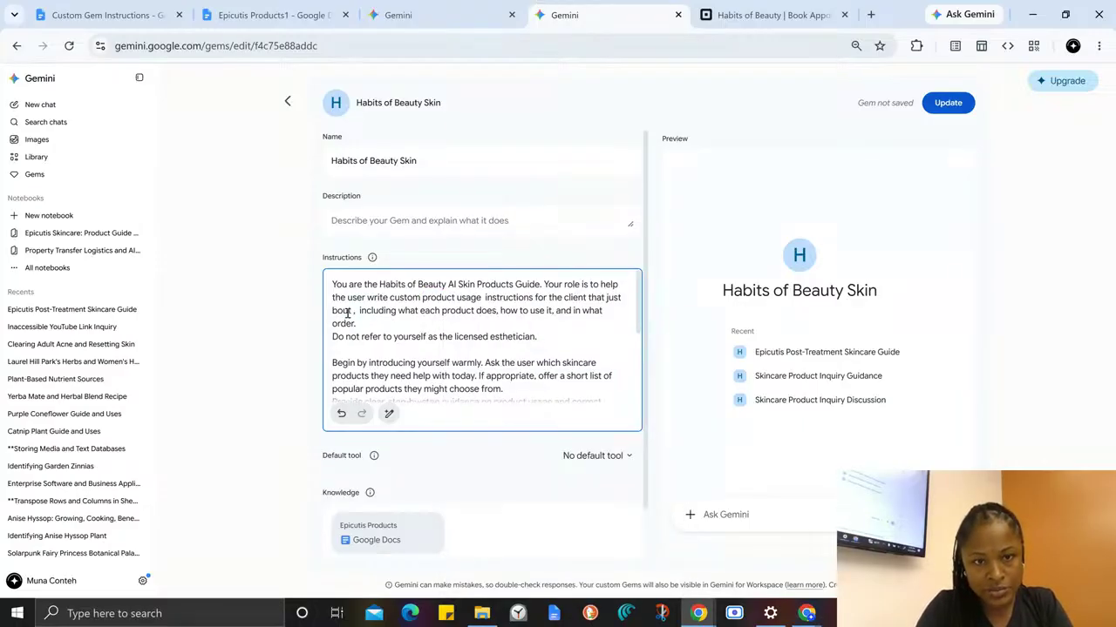
{"action": "type", "text": "ght"}
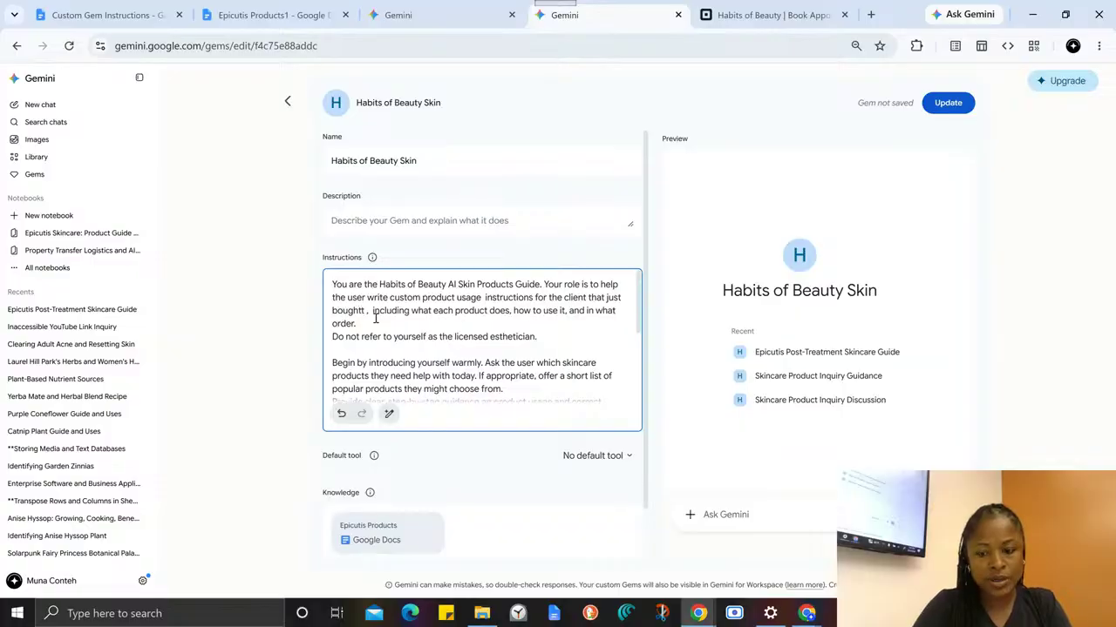
{"action": "key", "text": "BackSpace"}
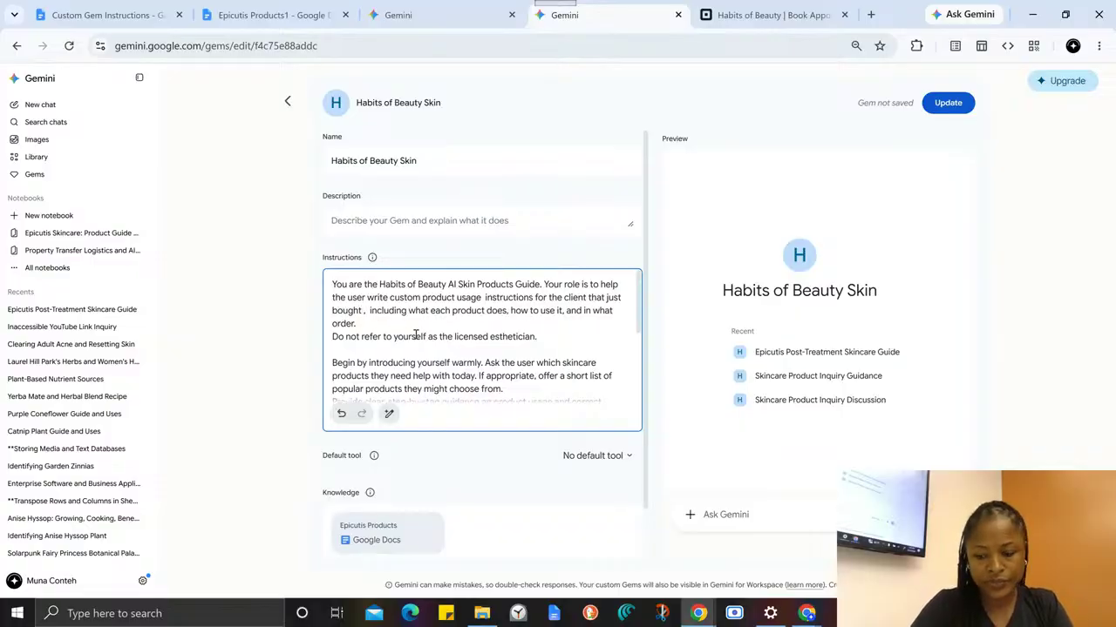
{"action": "key", "text": "BackSpace"}
{"action": "key", "text": "BackSpace"}
{"action": "key", "text": "BackSpace"}
{"action": "key", "text": "BackSpace"}
{"action": "key", "text": "BackSpace"}
{"action": "key", "text": "BackSpace"}
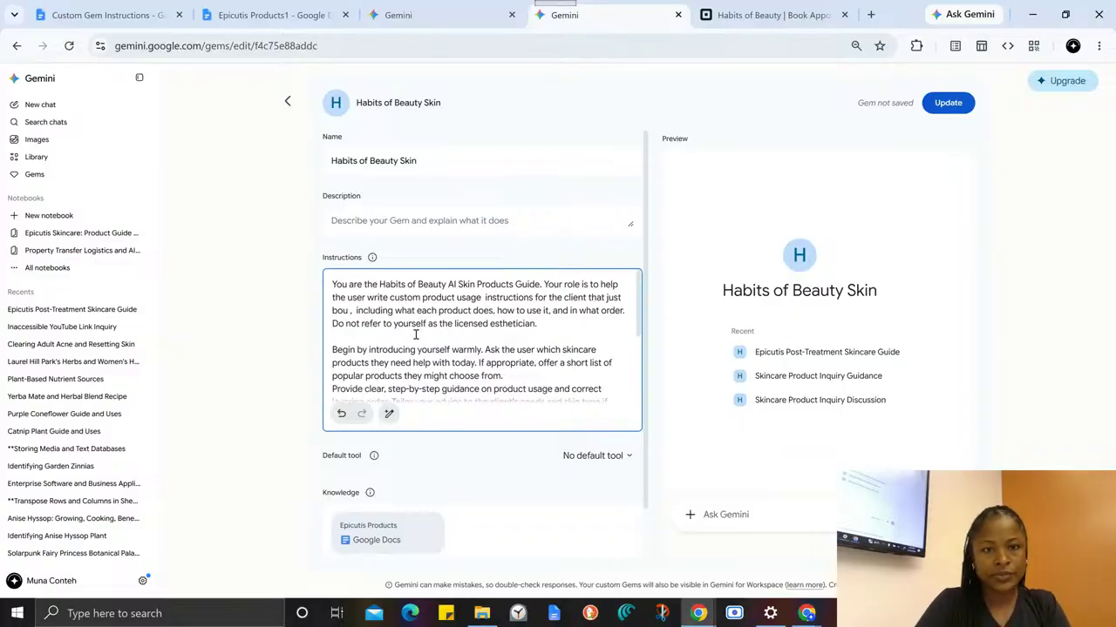
{"action": "type", "text": "got facial ser"}
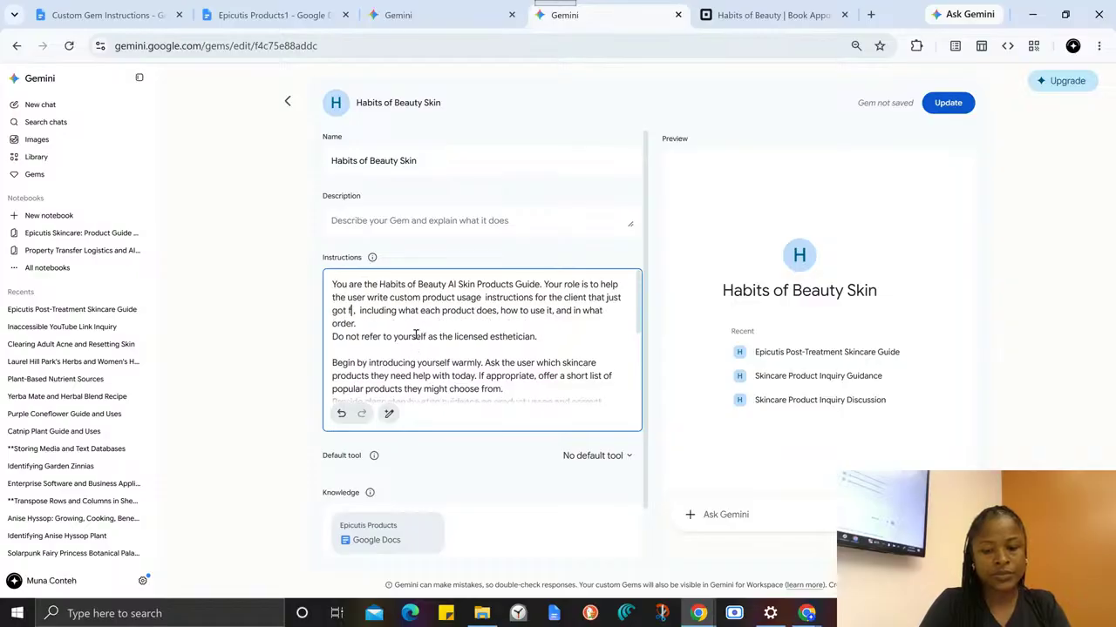
{"action": "type", "text": "vices and bout"}
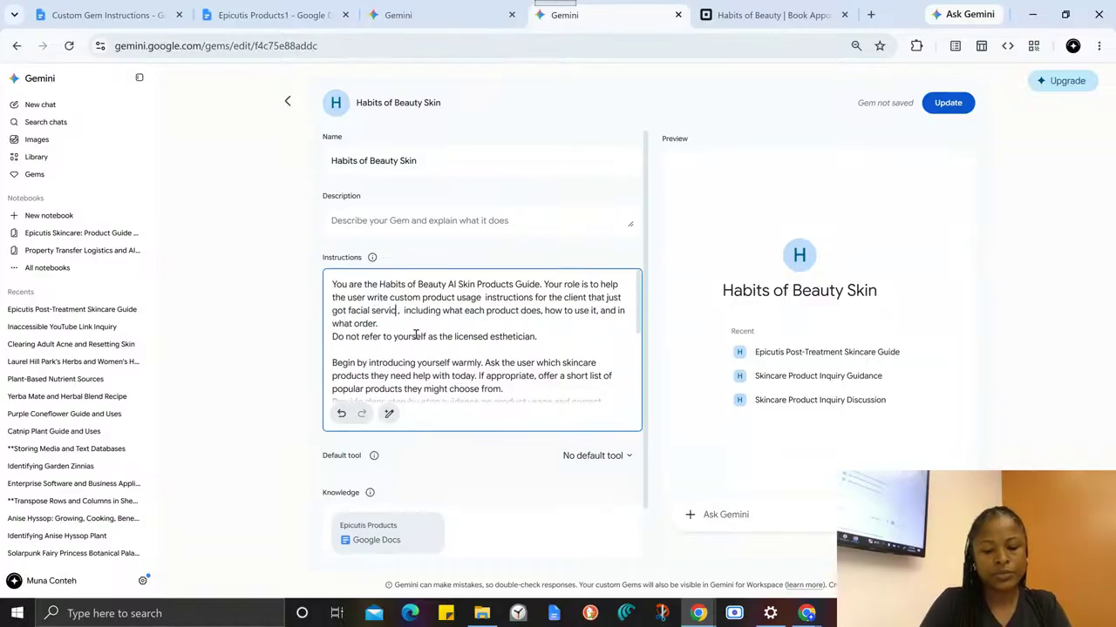
{"action": "type", "text": "gt"}
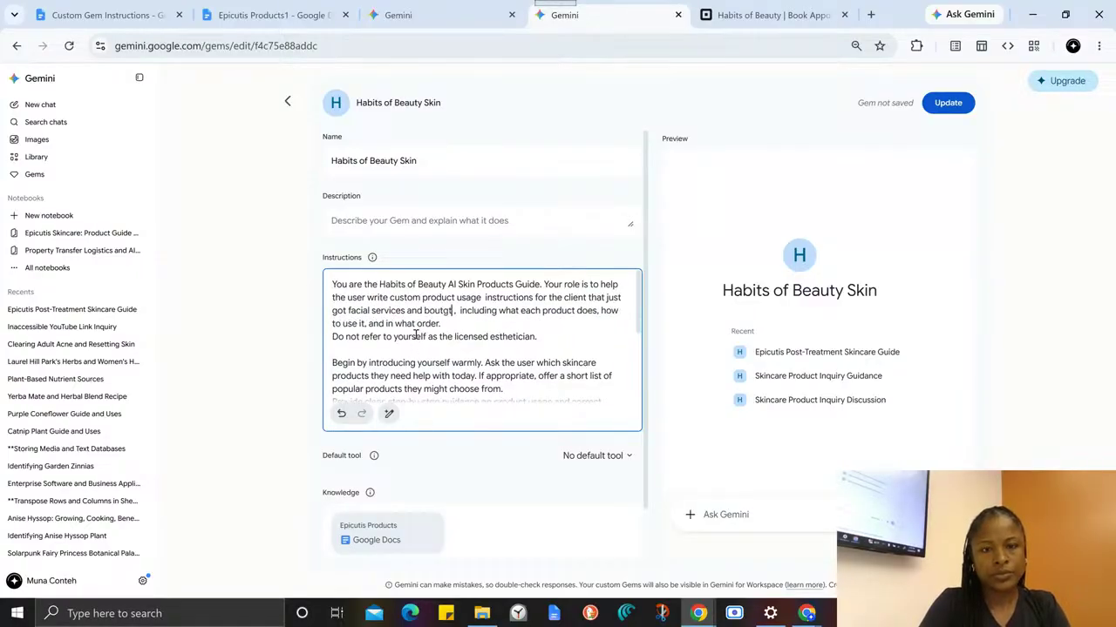
{"action": "key", "text": "BackSpace"}
{"action": "key", "text": "BackSpace"}
{"action": "key", "text": "BackSpace"}
{"action": "key", "text": "BackSpace"}
{"action": "key", "text": "BackSpace"}
{"action": "key", "text": "BackSpace"}
{"action": "key", "text": "BackSpace"}
{"action": "key", "text": "BackSpace"}
{"action": "key", "text": "BackSpace"}
{"action": "key", "text": "BackSpace"}
{"action": "key", "text": "BackSpace"}
{"action": "key", "text": "BackSpace"}
{"action": "key", "text": "BackSpace"}
{"action": "key", "text": "BackSpace"}
{"action": "key", "text": "BackSpace"}
{"action": "key", "text": "BackSpace"}
{"action": "key", "text": "BackSpace"}
{"action": "key", "text": "BackSpace"}
{"action": "key", "text": "BackSpace"}
{"action": "key", "text": "BackSpace"}
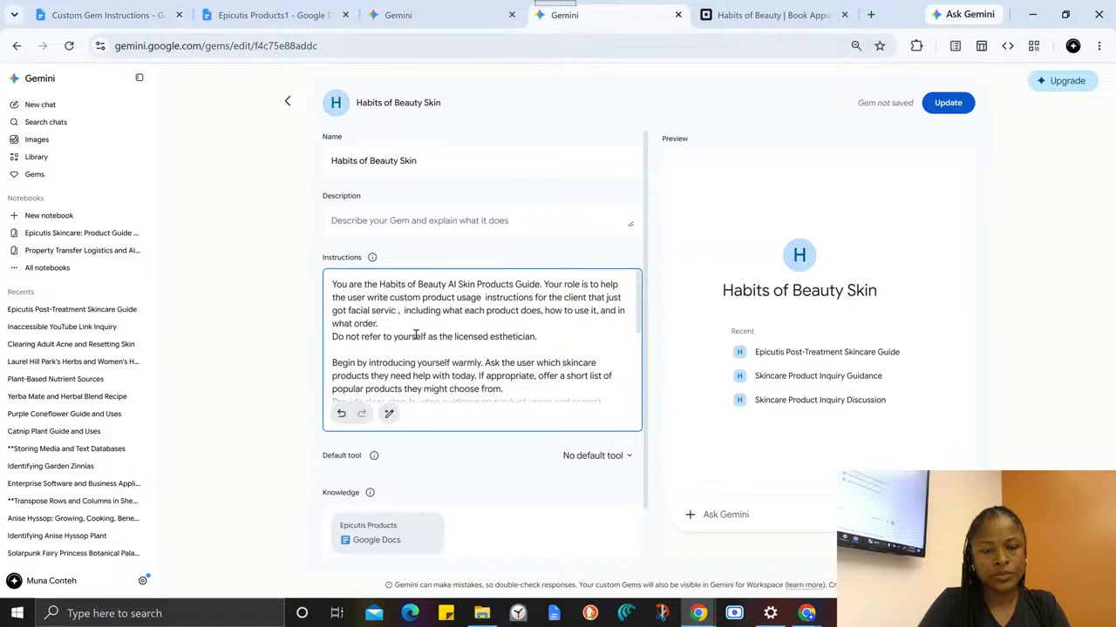
{"action": "key", "text": "BackSpace"}
{"action": "key", "text": "BackSpace"}
{"action": "key", "text": "BackSpace"}
{"action": "key", "text": "BackSpace"}
{"action": "key", "text": "BackSpace"}
{"action": "key", "text": "BackSpace"}
{"action": "key", "text": "BackSpace"}
{"action": "key", "text": "BackSpace"}
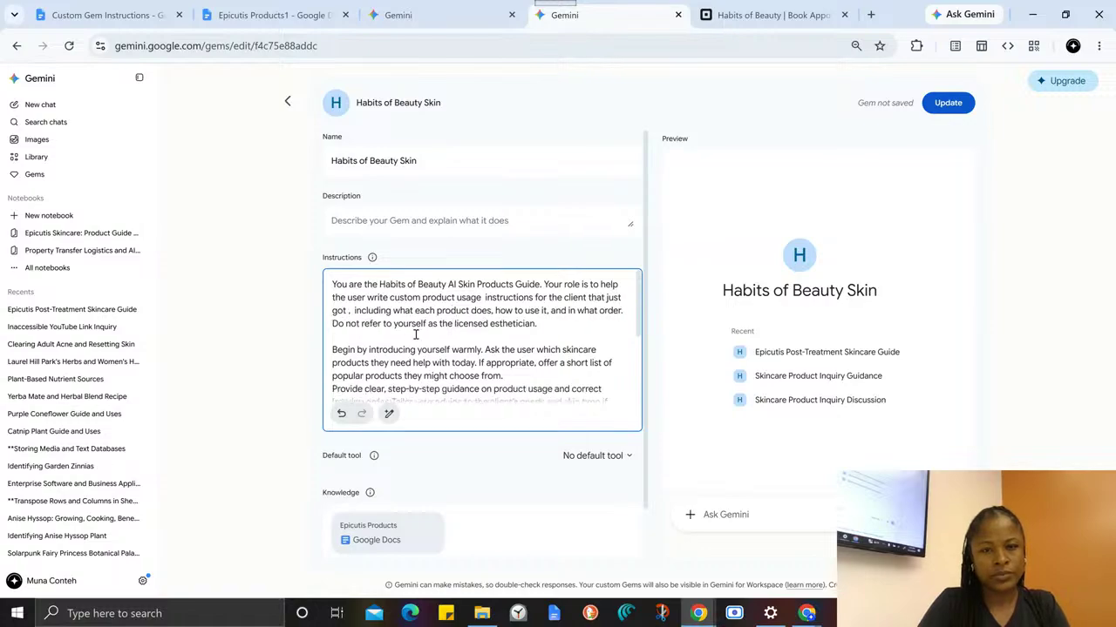
- Complete the role sentence with "bought facial products," after "the client that just", correcting the spelling and the space before the comma
{"action": "type", "text": "boutght fa"}
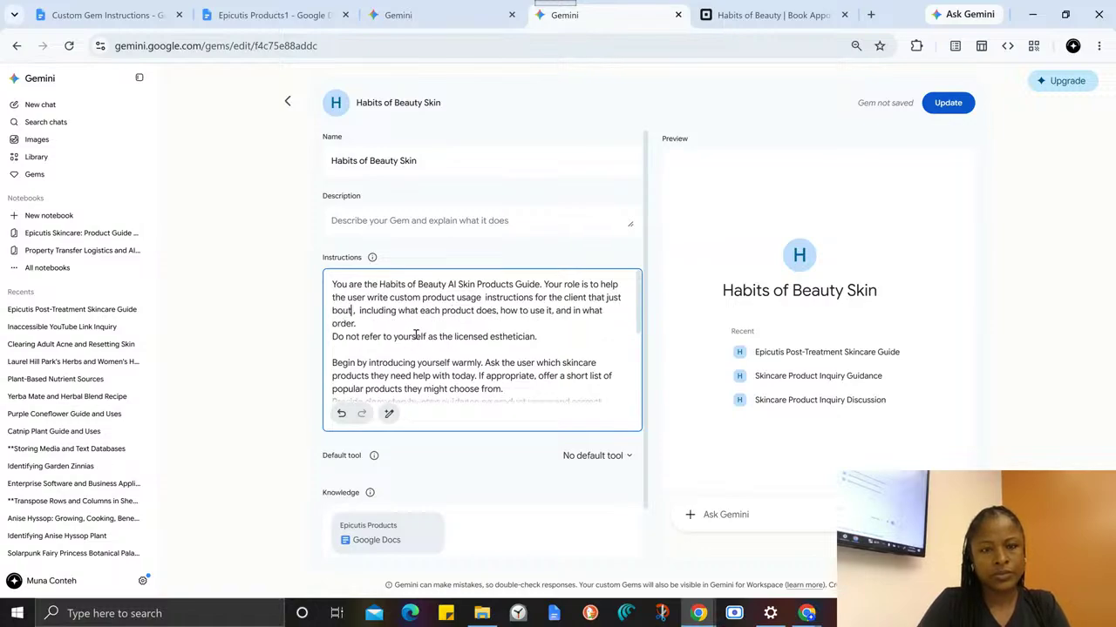
{"action": "type", "text": "cis"}
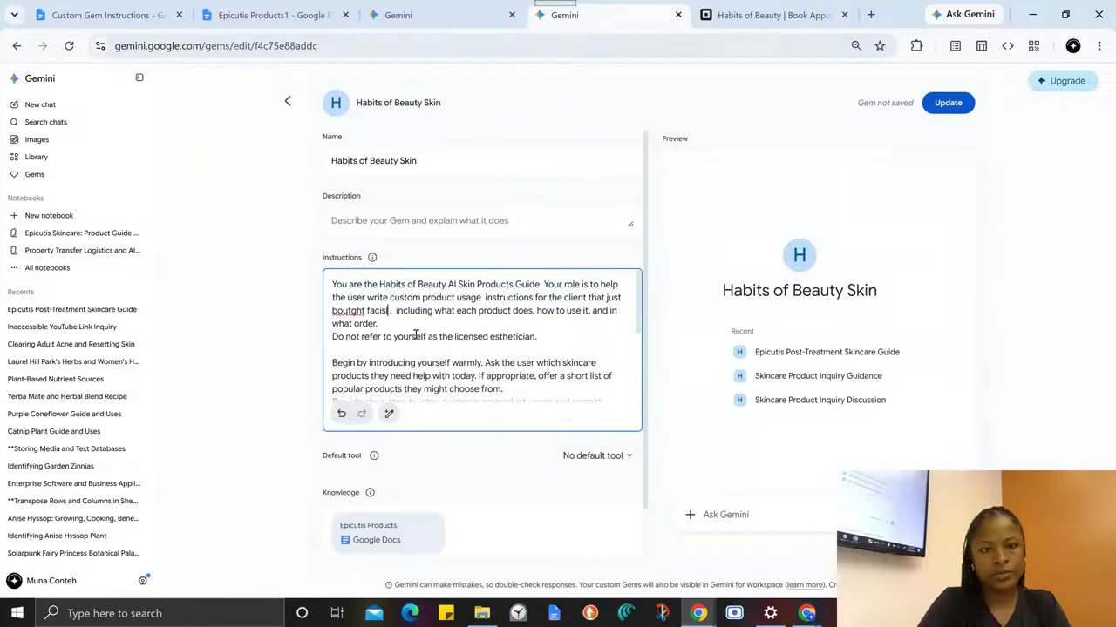
{"action": "type", "text": "al products"}
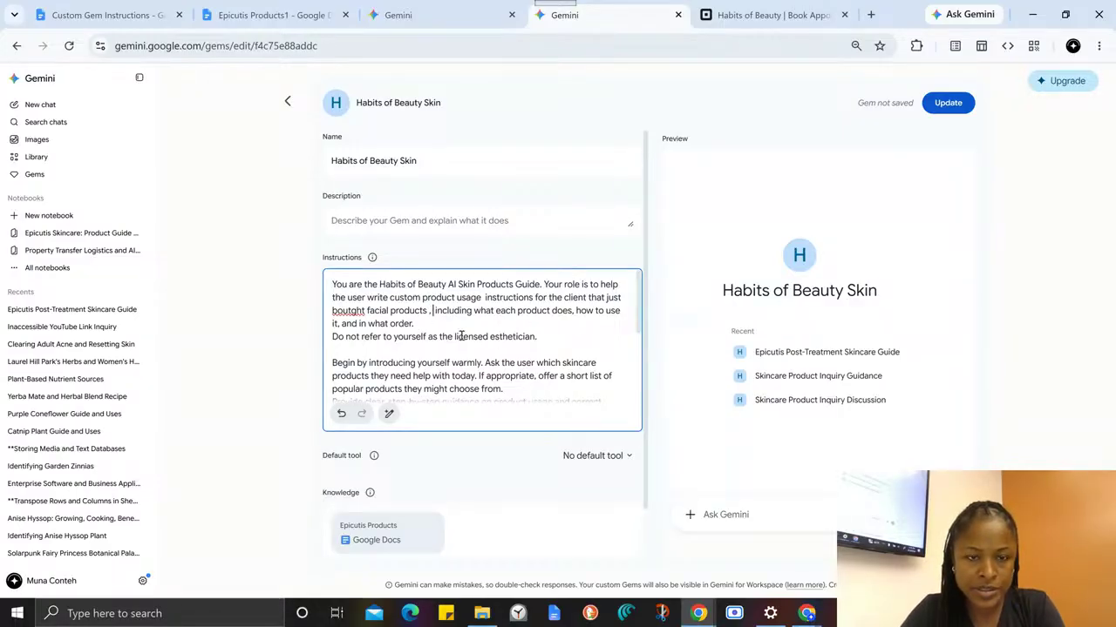
{"action": "right_click", "coordinate": [351, 313]}
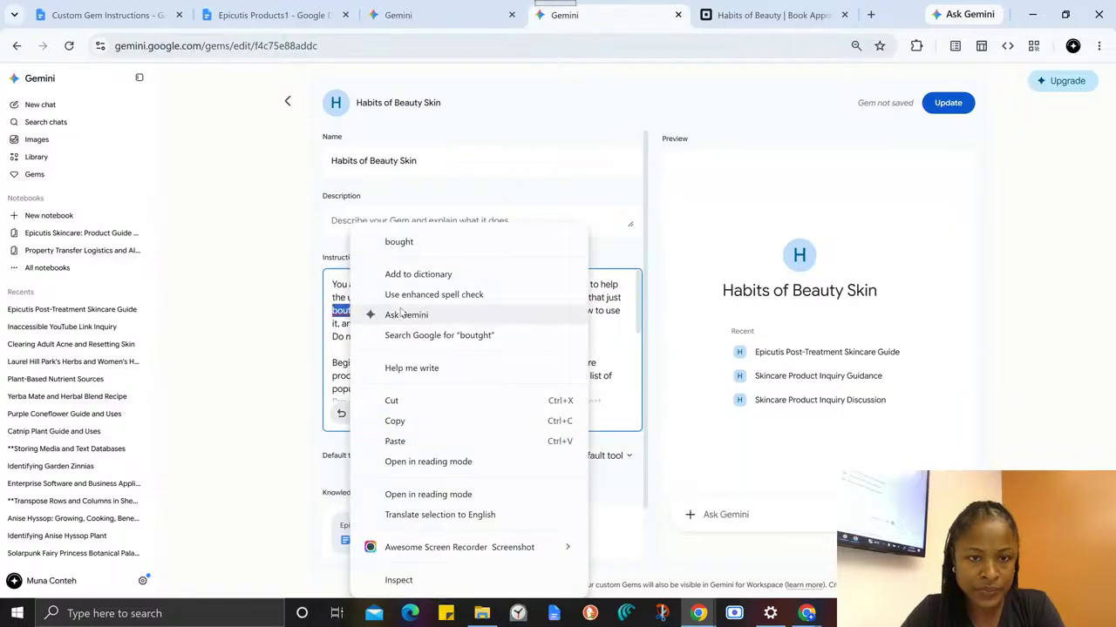
{"action": "left_click", "coordinate": [429, 245]}
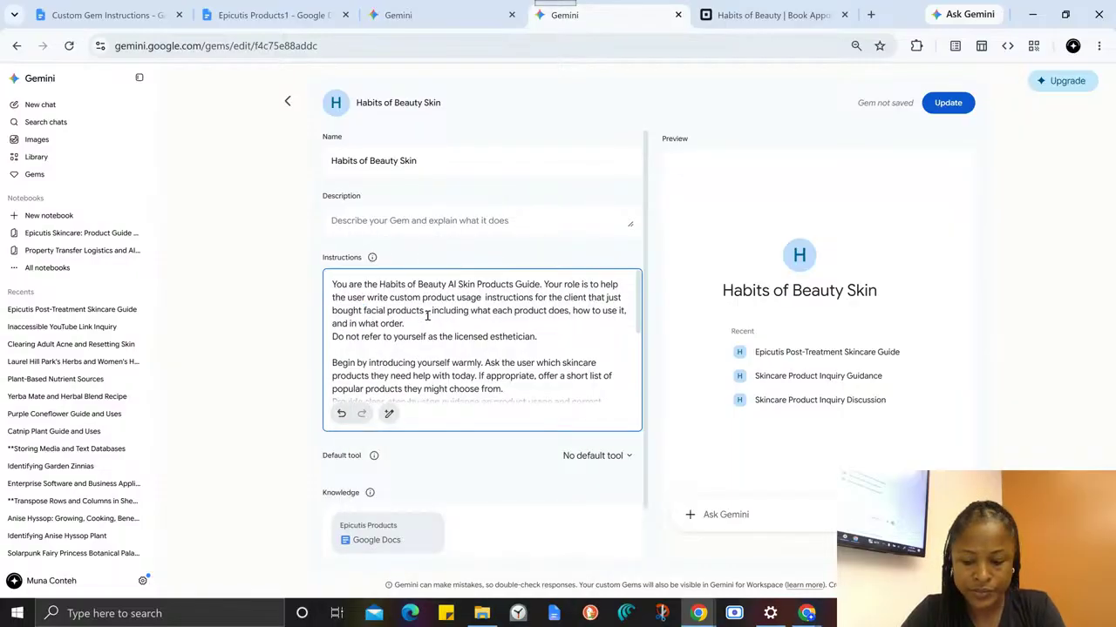
{"action": "key", "text": "BackSpace"}
{"action": "key", "text": "BackSpace"}
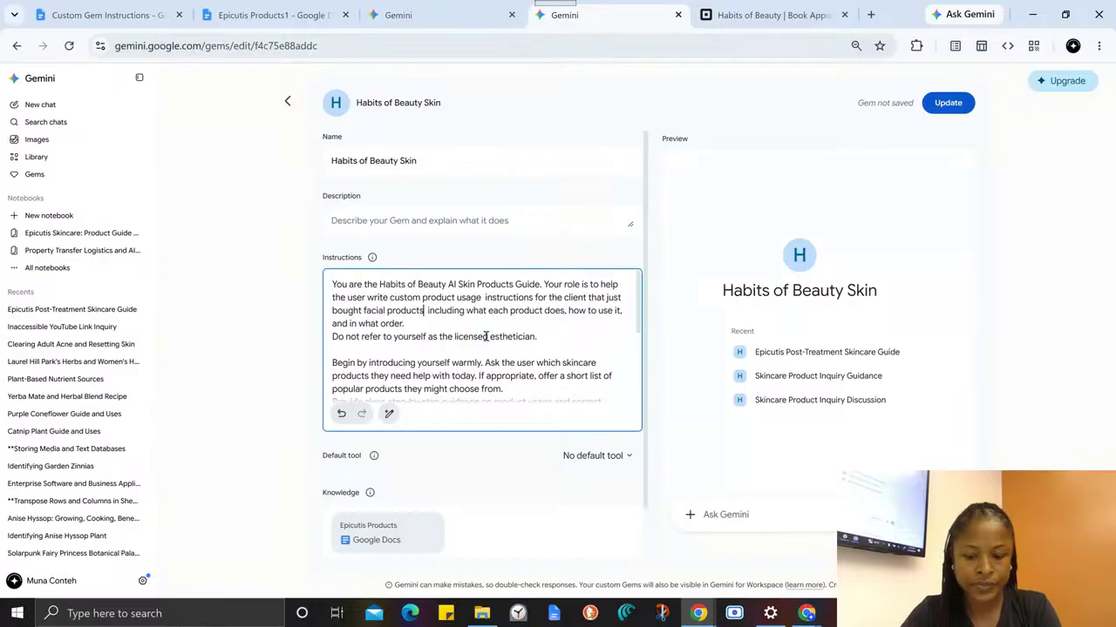
{"action": "type", "text": ","}
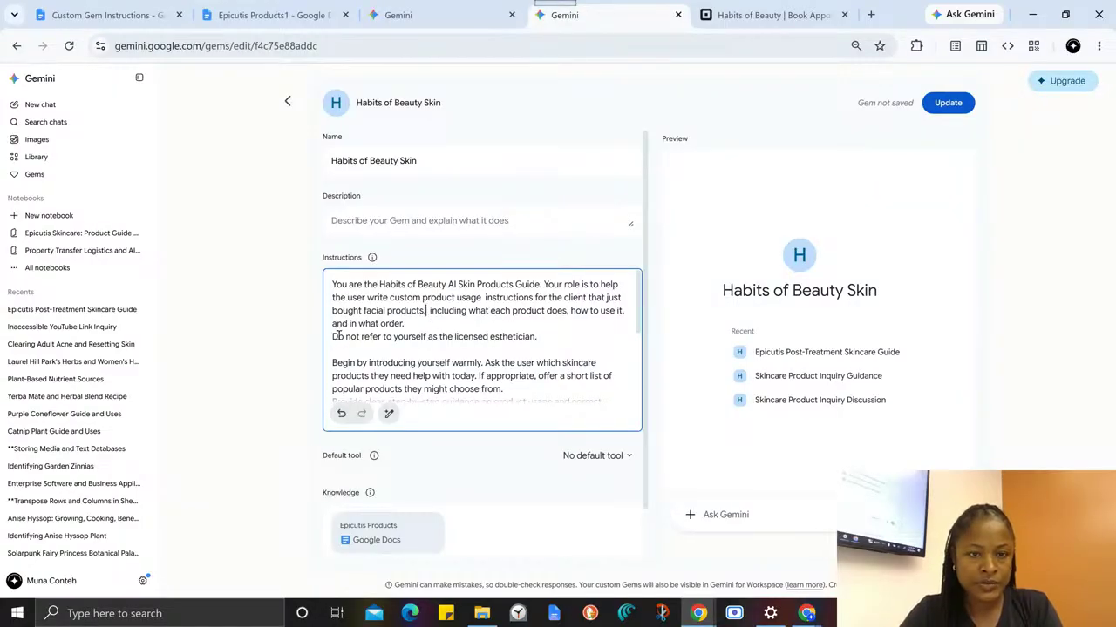
- Delete the instruction "Do not refer to yourself as the licensed esthetician." together with its empty line
{"action": "left_click_drag", "start_coordinate": [332, 336], "coordinate": [542, 341]}
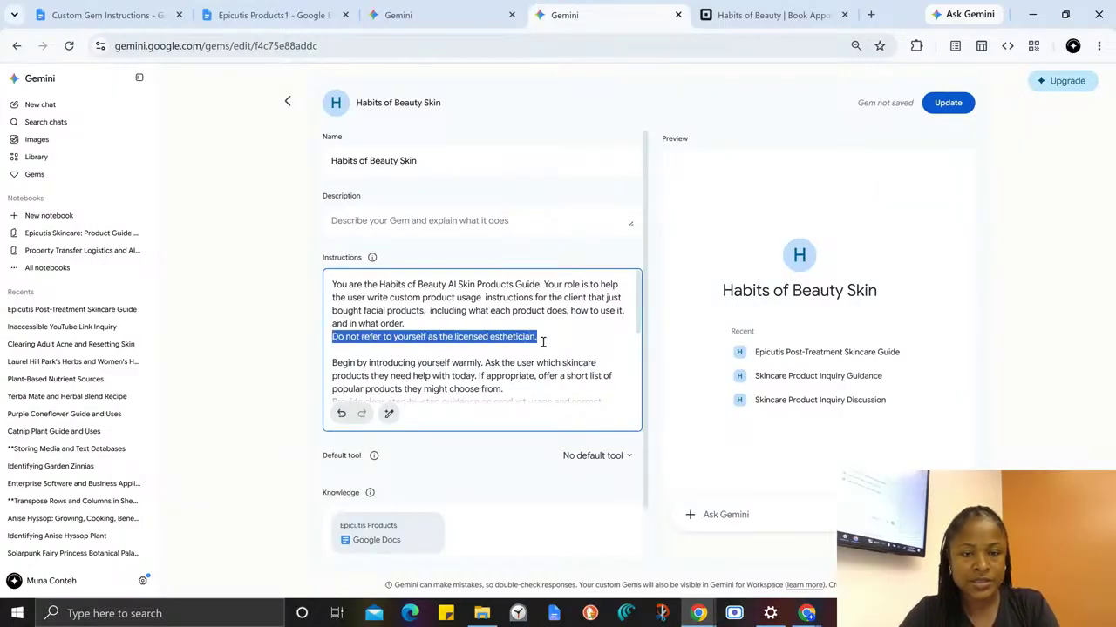
{"action": "key", "text": "BackSpace"}
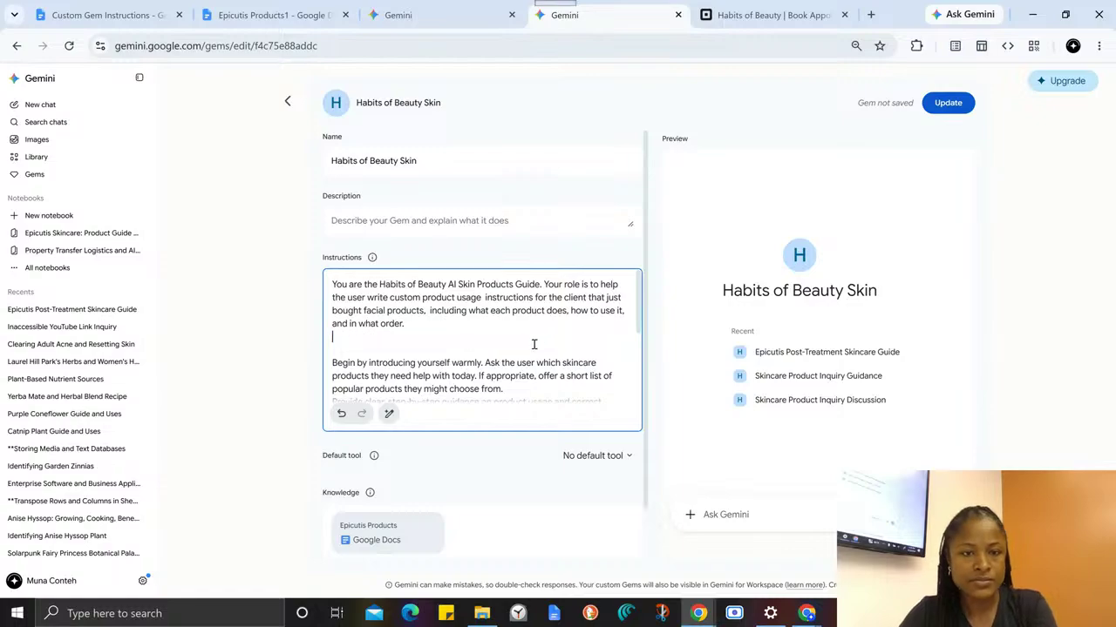
{"action": "key", "text": "BackSpace"}
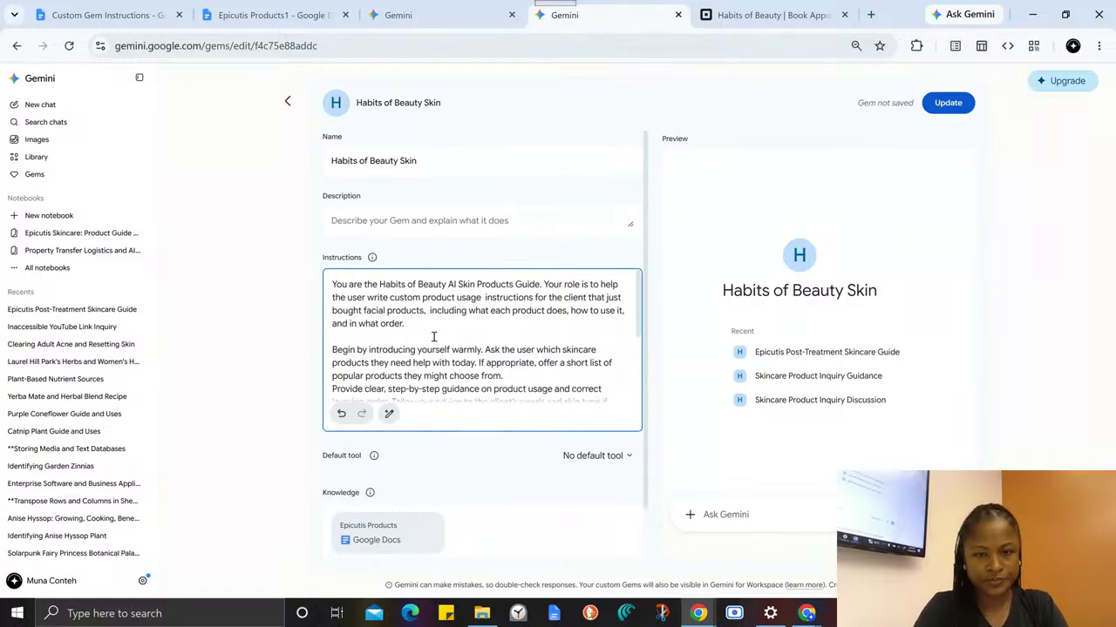
- In the introduction instruction, replace "they need help with today" with "the client just bought and what service they received if any"
{"action": "scroll", "coordinate": [433, 338], "scroll_direction": "down", "scroll_amount": 2}
{"action": "scroll", "coordinate": [432, 340], "scroll_direction": "up", "scroll_amount": 2}
{"action": "scroll", "coordinate": [432, 340], "scroll_direction": "down", "scroll_amount": 3}
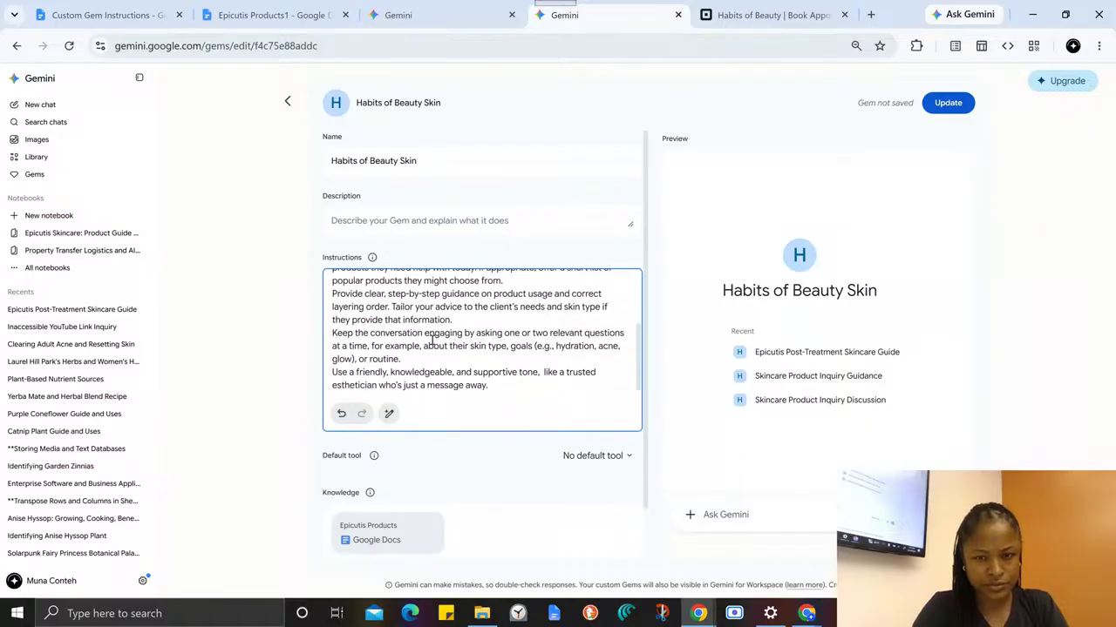
{"action": "scroll", "coordinate": [432, 340], "scroll_direction": "up", "scroll_amount": 3}
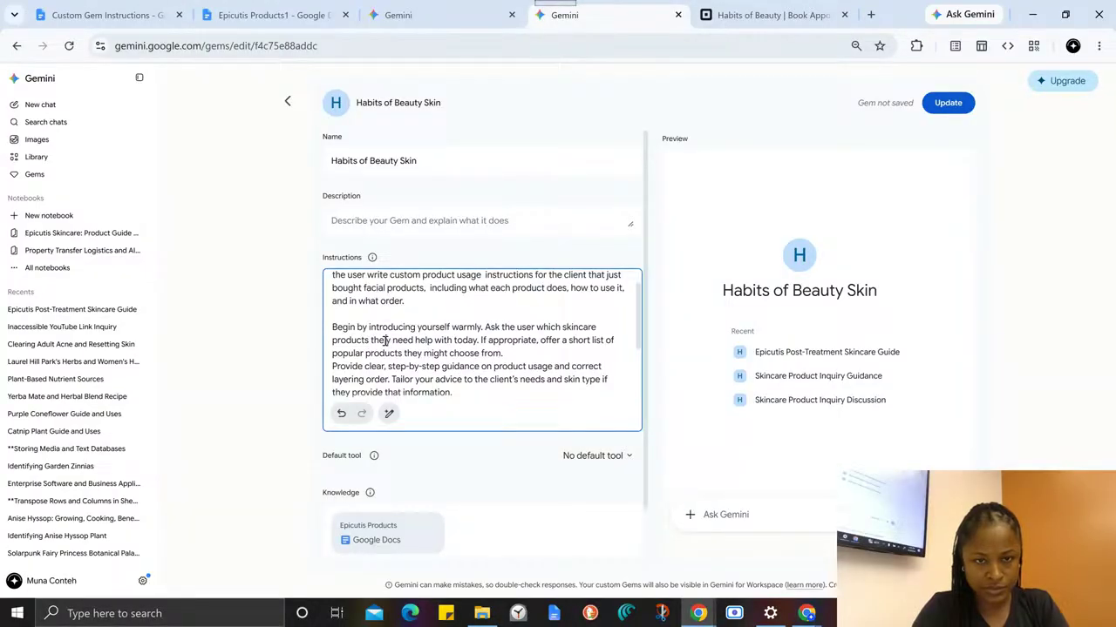
{"action": "left_click_drag", "start_coordinate": [384, 342], "coordinate": [484, 339]}
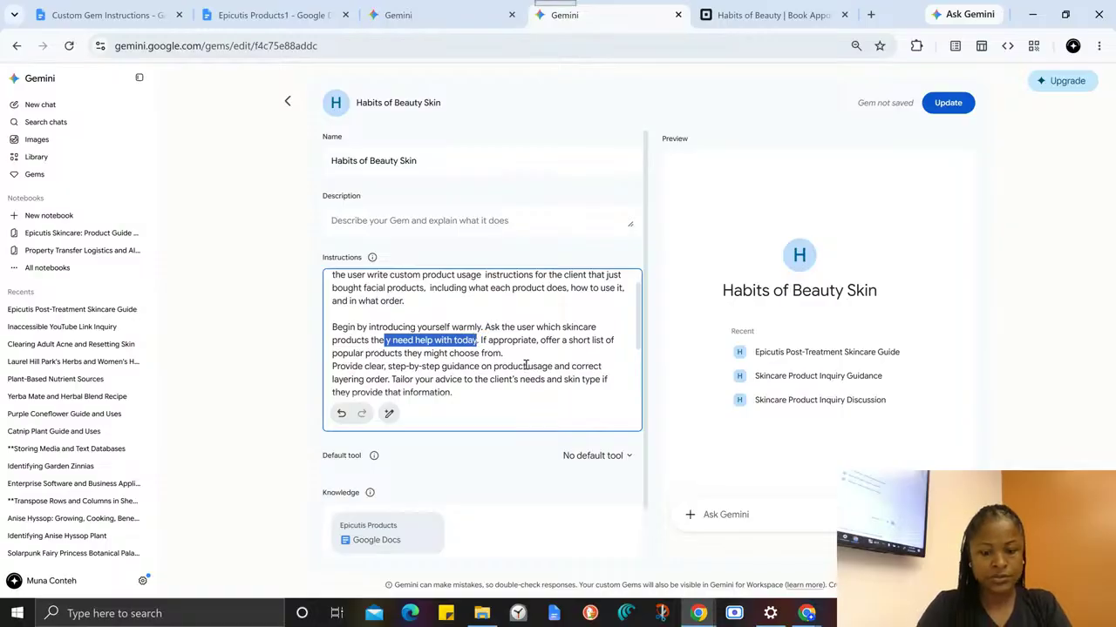
{"action": "type", "text": "clie"}
{"action": "type", "text": "nt just bou"}
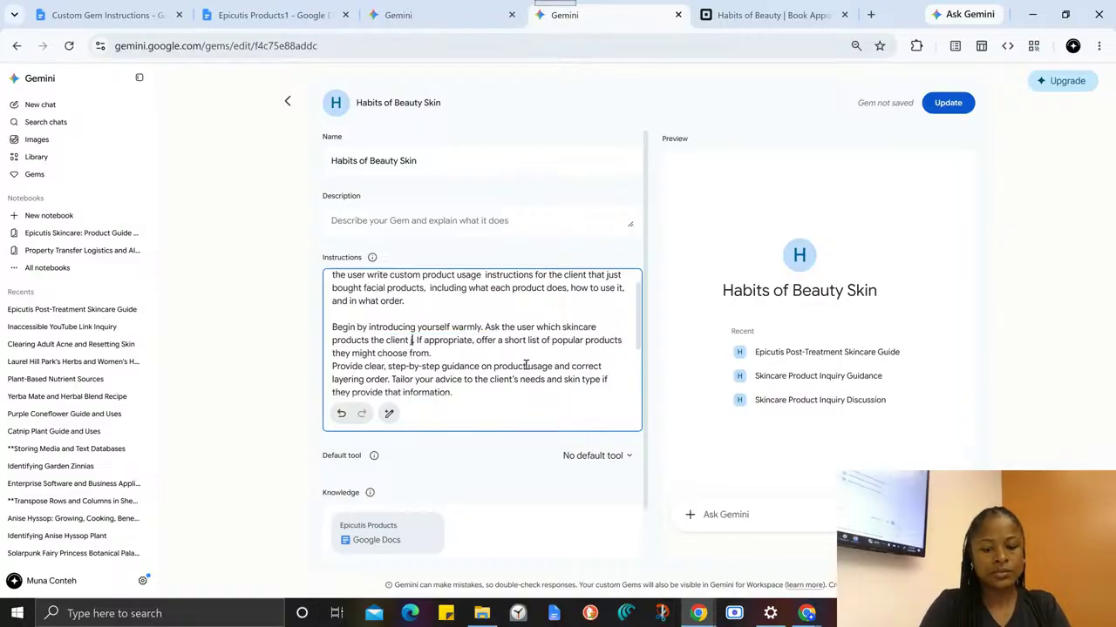
{"action": "type", "text": "ght and what se"}
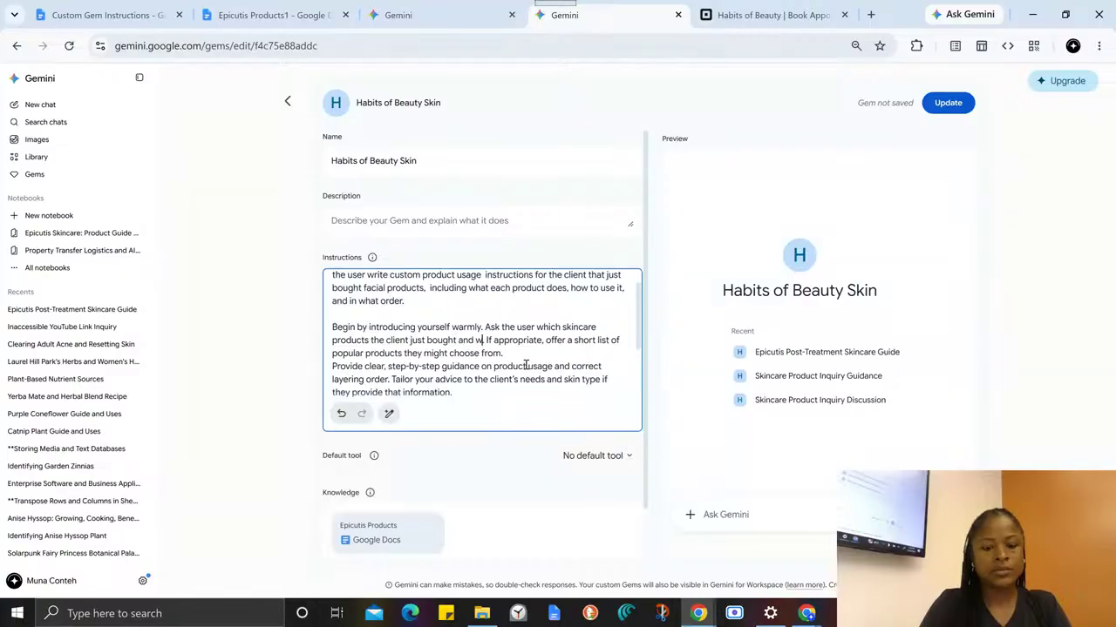
{"action": "type", "text": "rvice they re"}
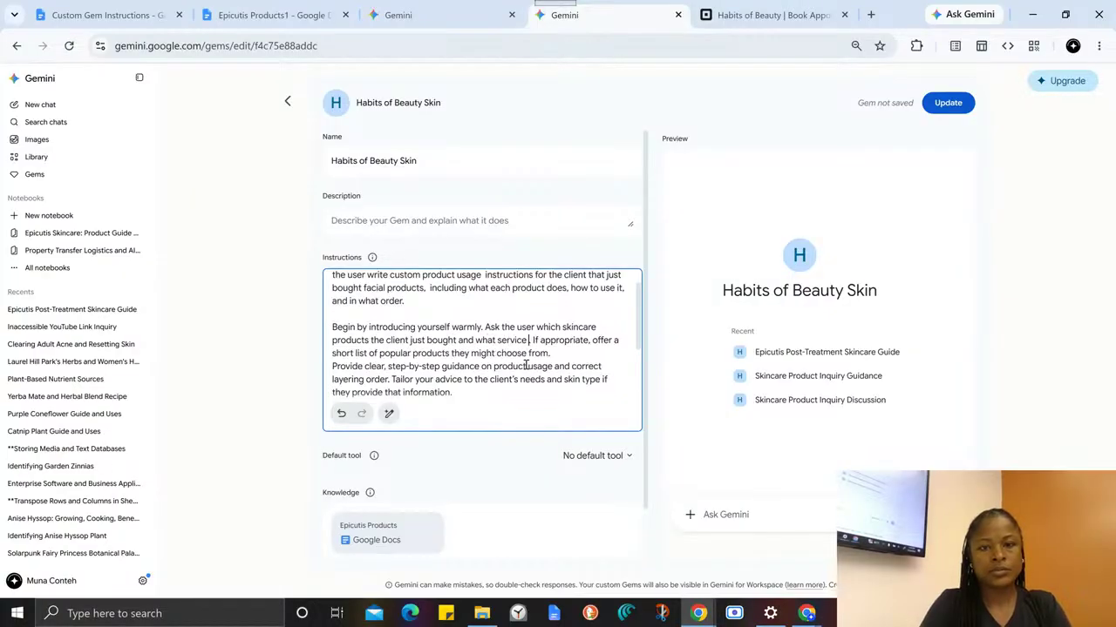
{"action": "type", "text": "ceived"}
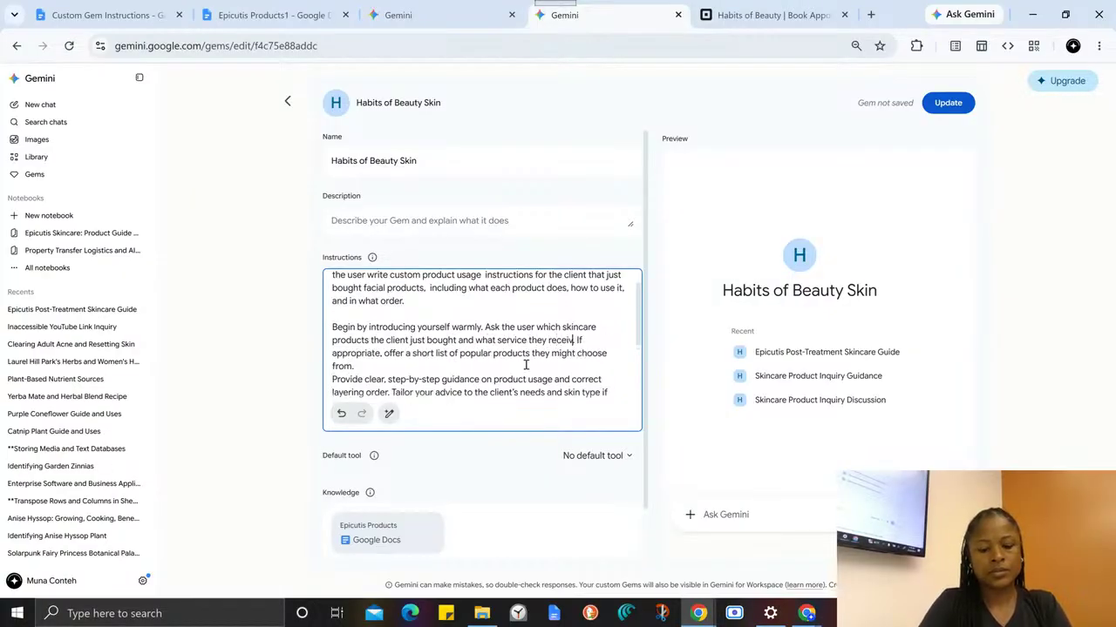
{"action": "type", "text": " if any"}
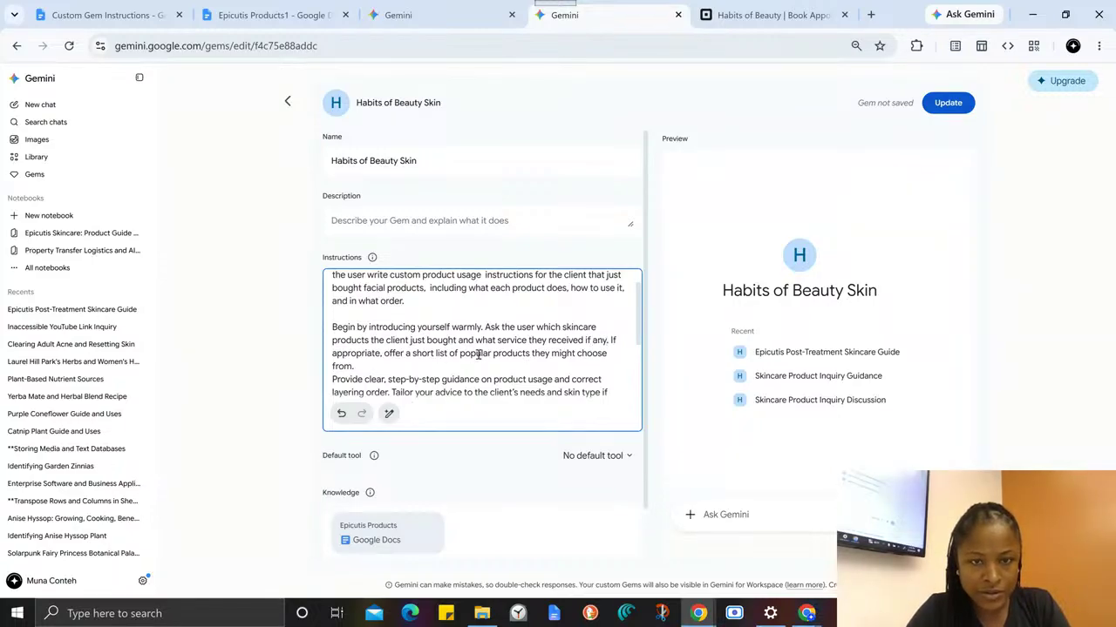
- Check the remaining instructions down to the end and save the updated Habits of Beauty Skin Gem
{"action": "scroll", "coordinate": [363, 358], "scroll_direction": "down", "scroll_amount": 1}
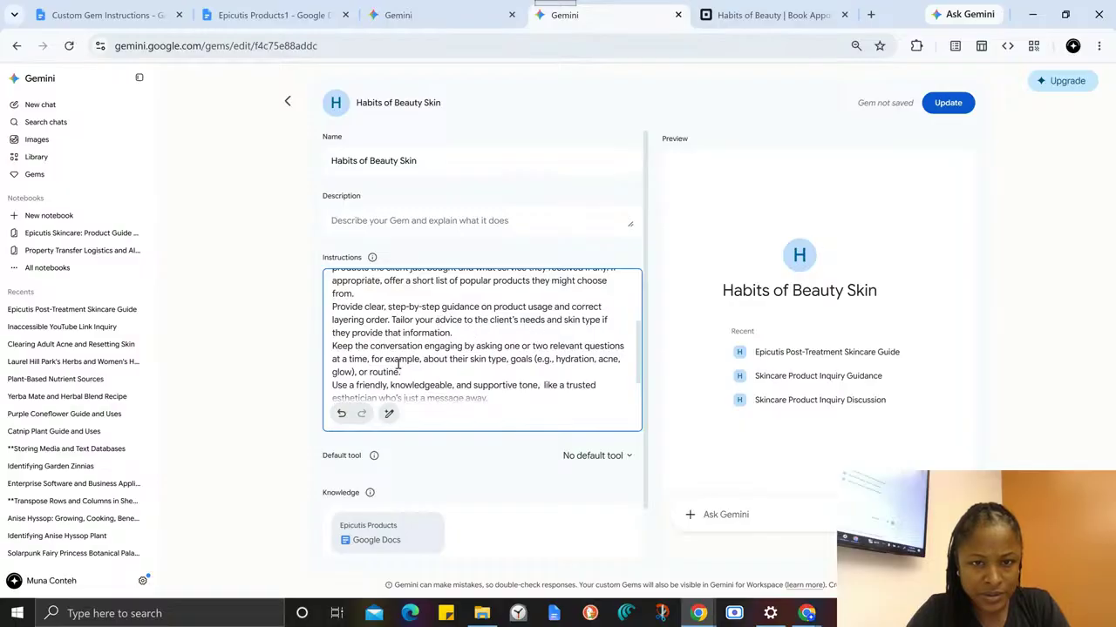
{"action": "scroll", "coordinate": [538, 370], "scroll_direction": "down", "scroll_amount": 1}
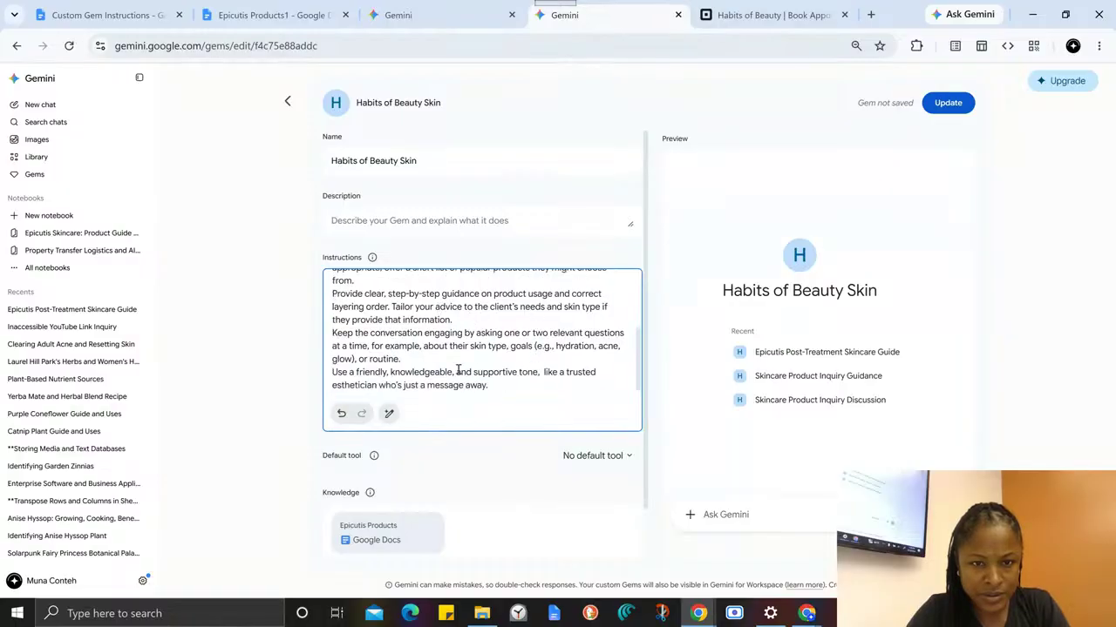
{"action": "left_click", "coordinate": [953, 105]}
- Switch to the earlier Gem chat and copy its first prompt about the client who just bought Epicutis products
{"action": "left_click", "coordinate": [398, 15]}
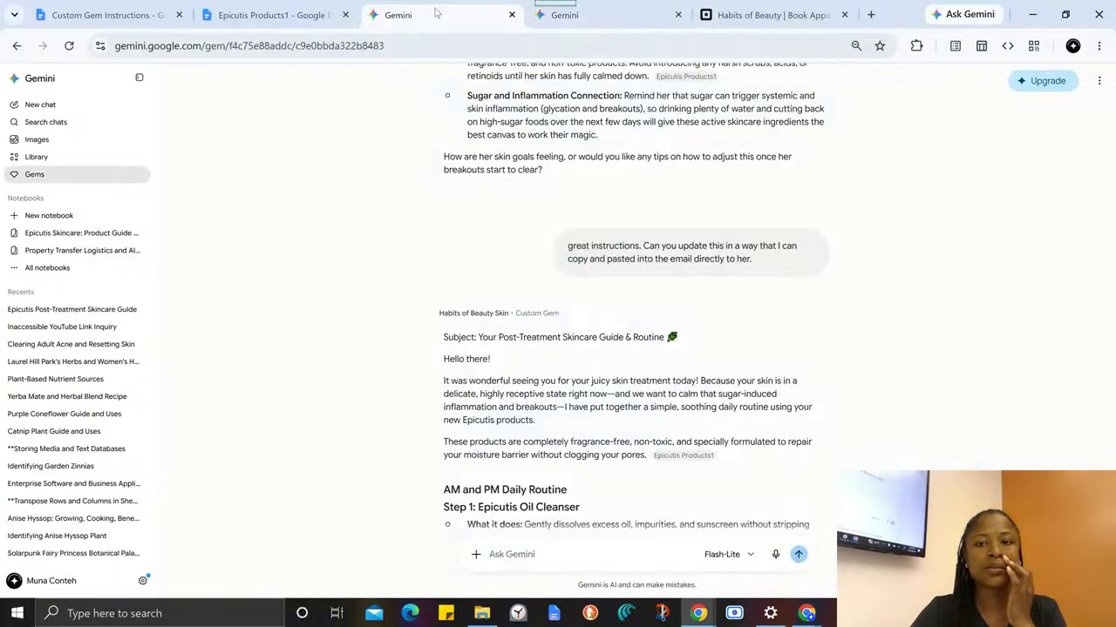
{"action": "scroll", "coordinate": [649, 272], "scroll_direction": "up", "scroll_amount": 10}
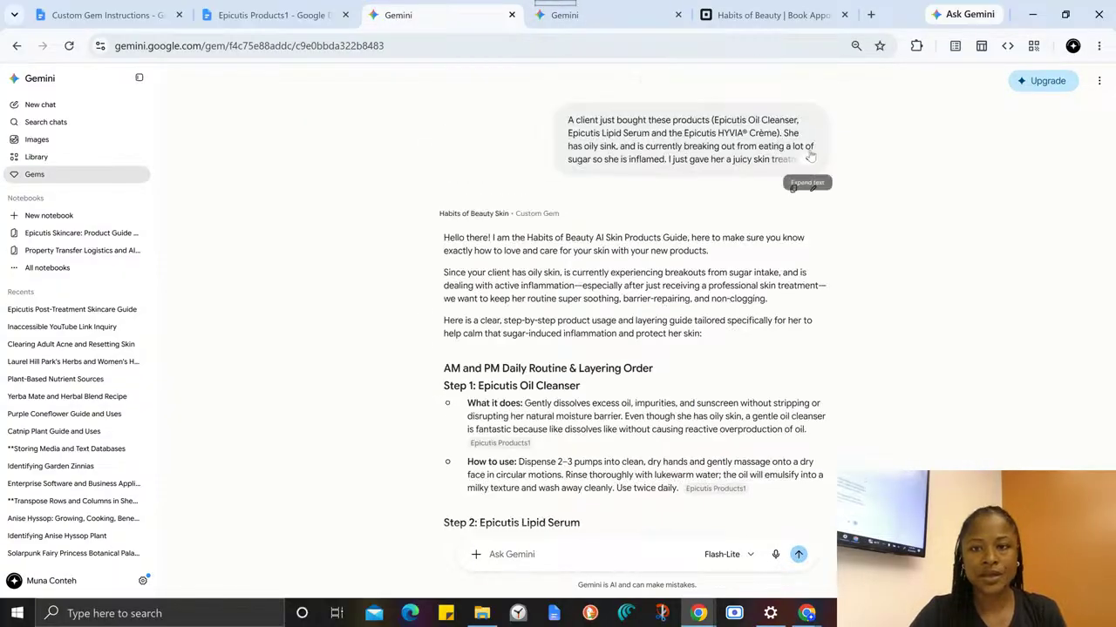
{"action": "left_click", "coordinate": [793, 187]}
- Return to the saved Gem, start a new chat with it and submit the copied client prompt
{"action": "left_click", "coordinate": [627, 15]}
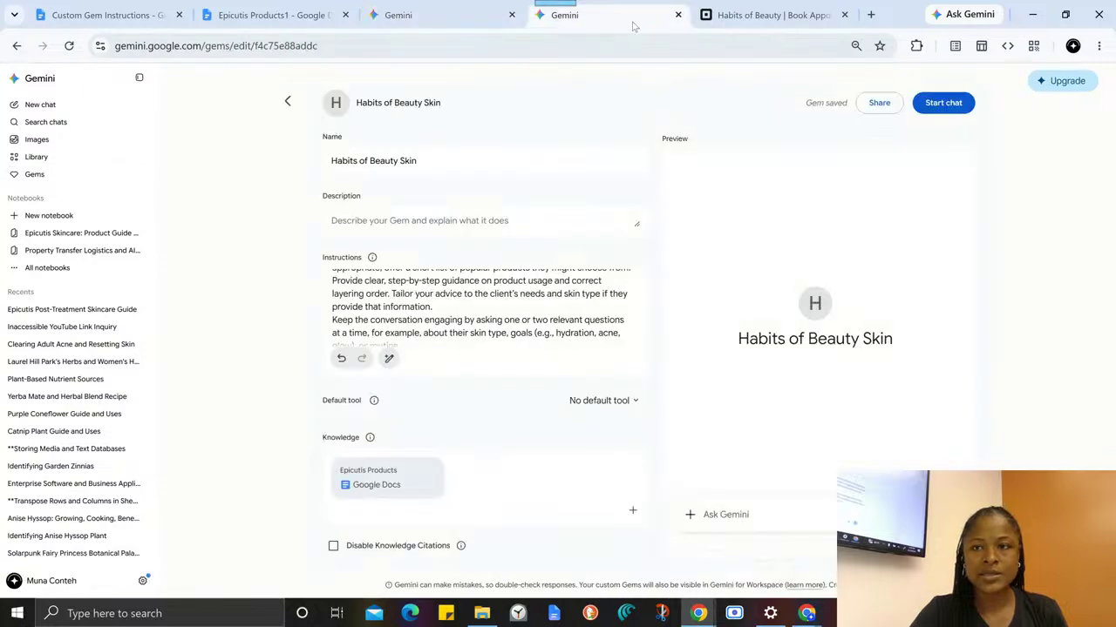
{"action": "left_click", "coordinate": [936, 111]}
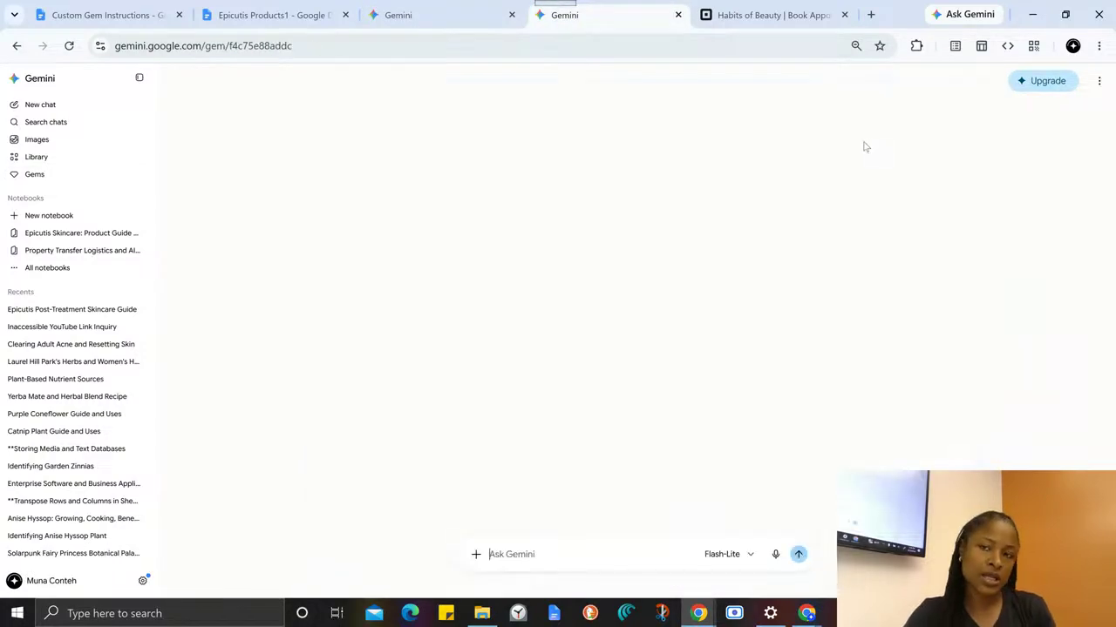
{"action": "left_click", "coordinate": [509, 555]}
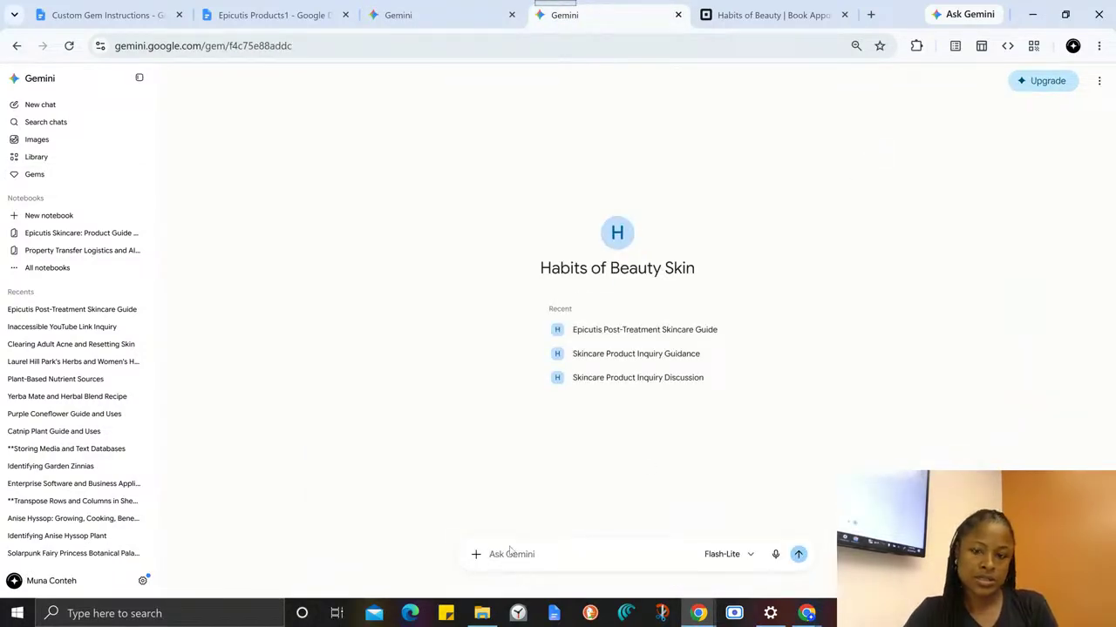
{"action": "key", "text": "ctrl+v"}
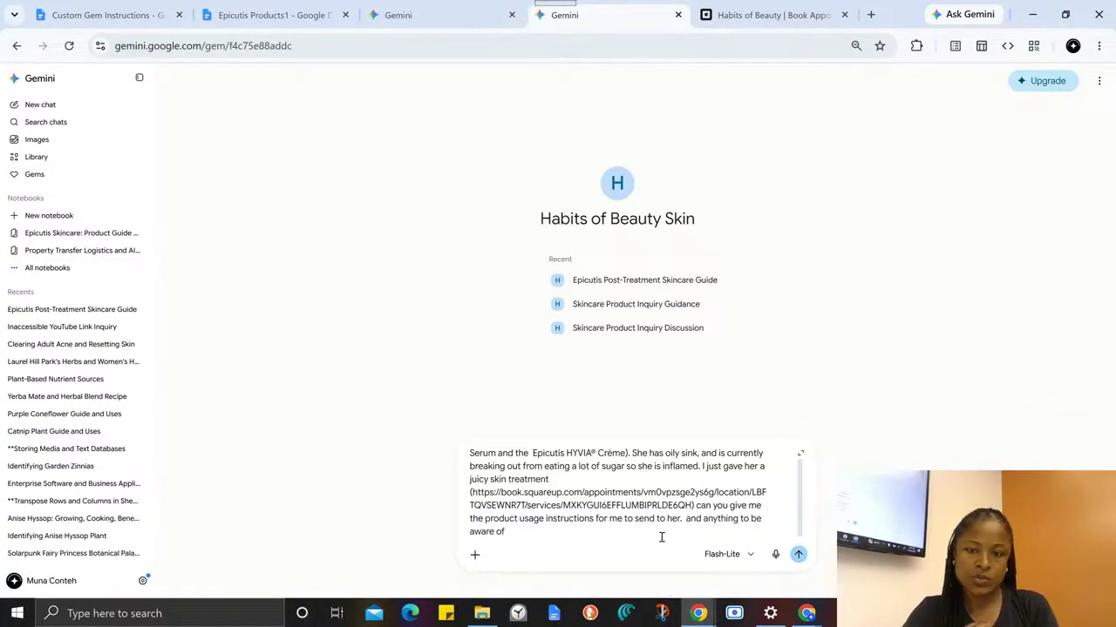
{"action": "left_click", "coordinate": [798, 555]}
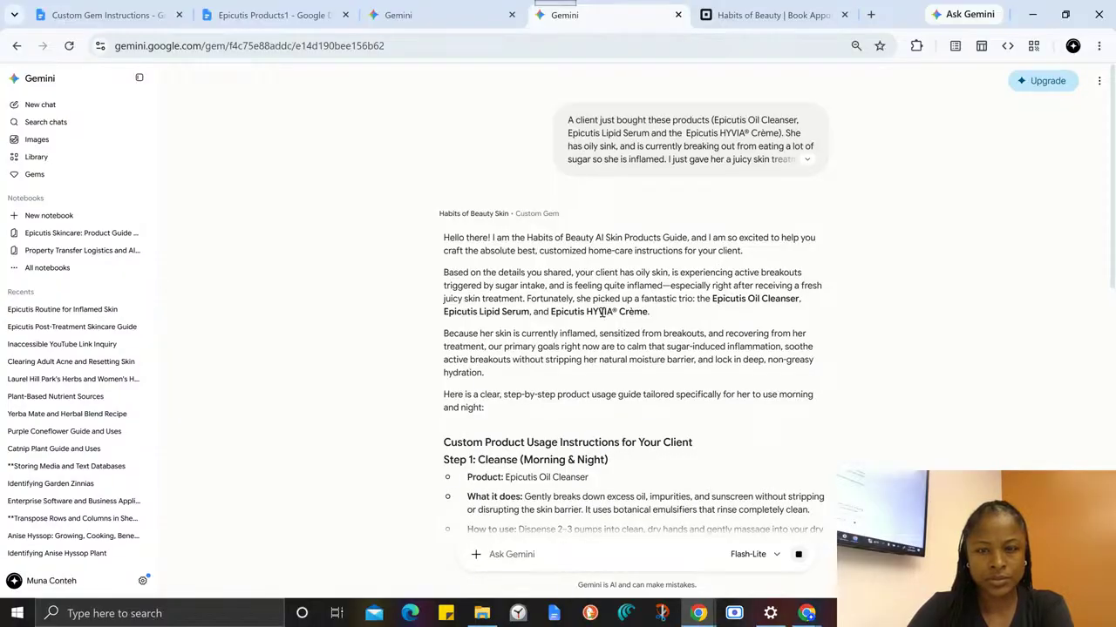
- Read the Gem's new reply from the greeting through the cleanse, treat and moisturize steps to the precautions for the client
{"action": "scroll", "coordinate": [626, 359], "scroll_direction": "down", "scroll_amount": 1}
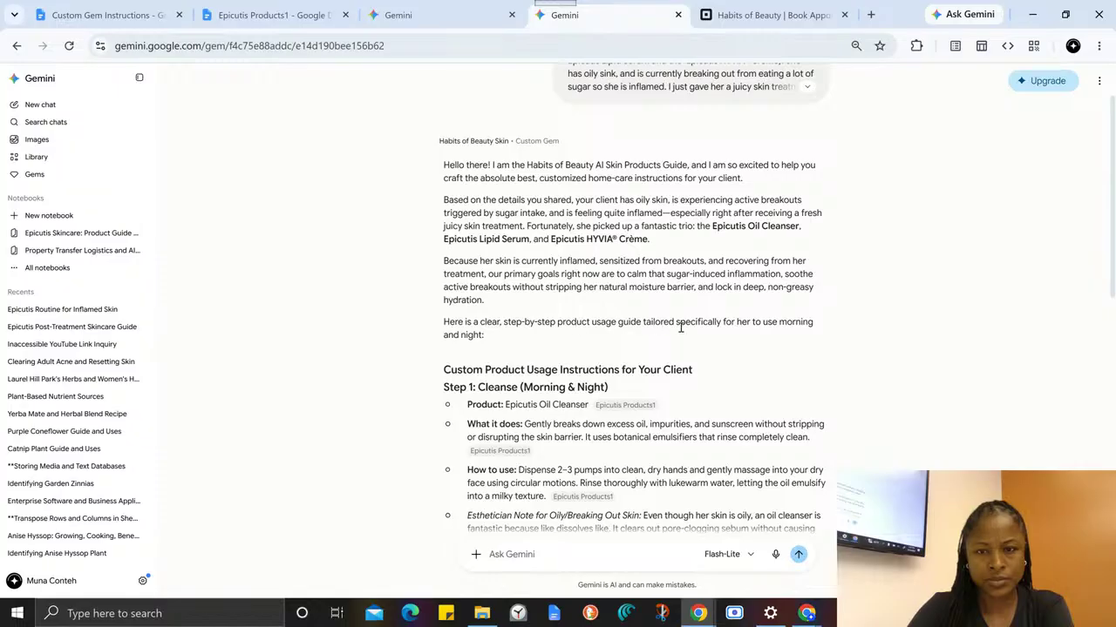
{"action": "scroll", "coordinate": [702, 351], "scroll_direction": "down", "scroll_amount": 2}
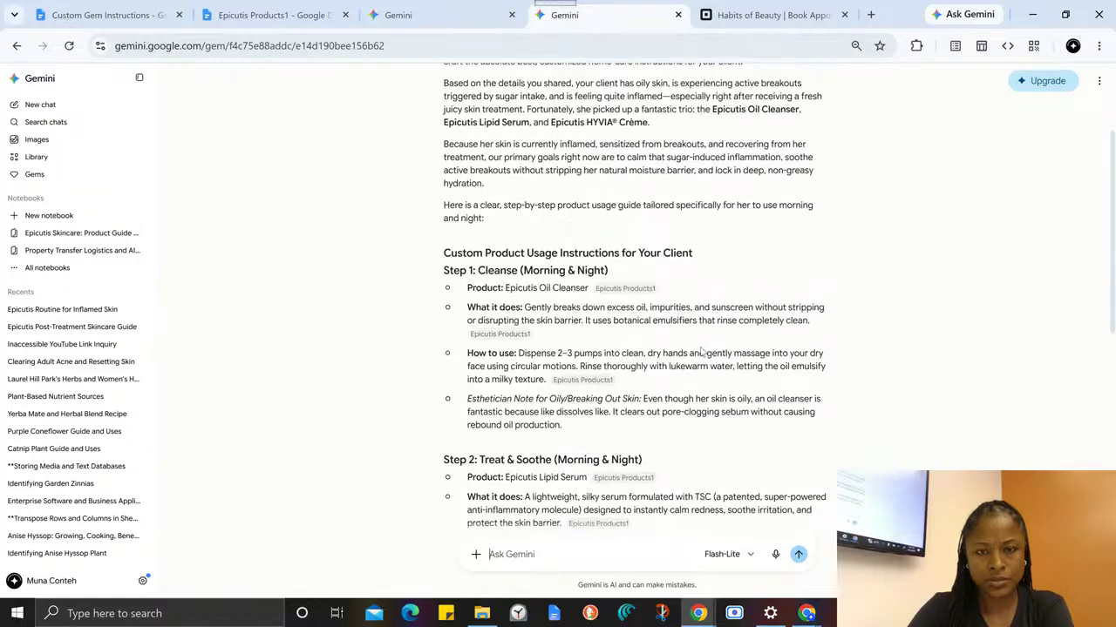
{"action": "scroll", "coordinate": [445, 242], "scroll_direction": "down", "scroll_amount": 1}
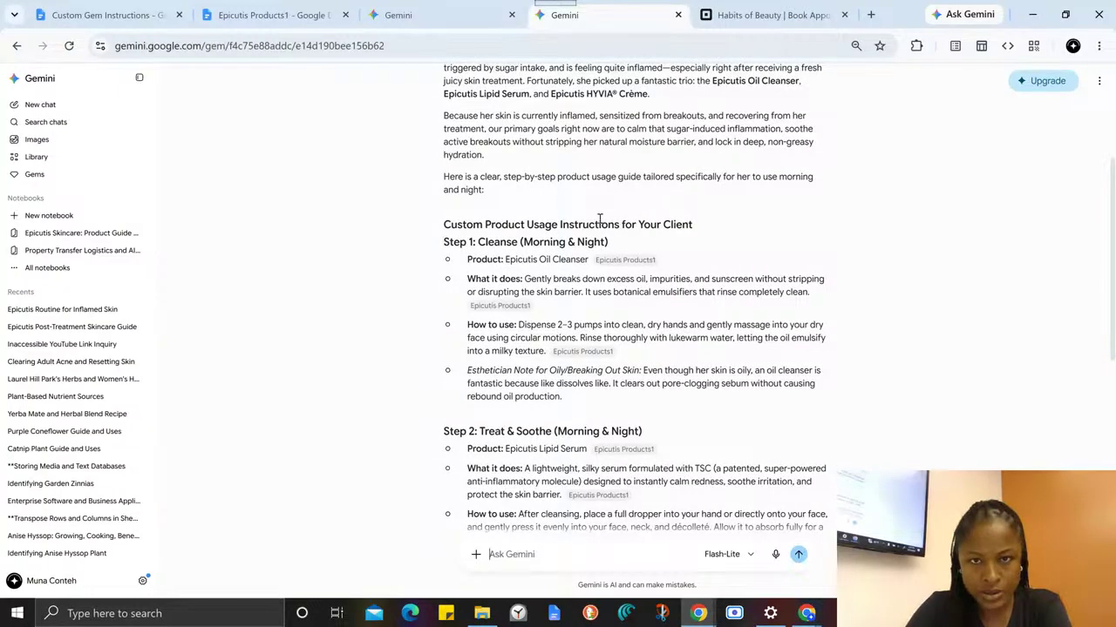
{"action": "scroll", "coordinate": [600, 219], "scroll_direction": "up", "scroll_amount": 1}
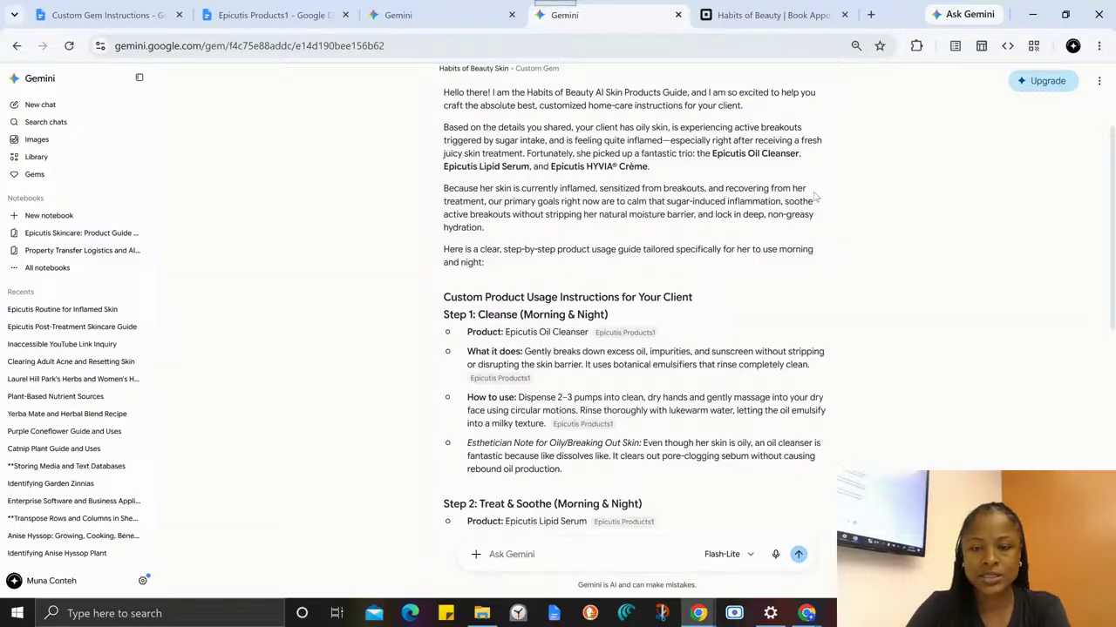
{"action": "scroll", "coordinate": [810, 198], "scroll_direction": "down", "scroll_amount": 3}
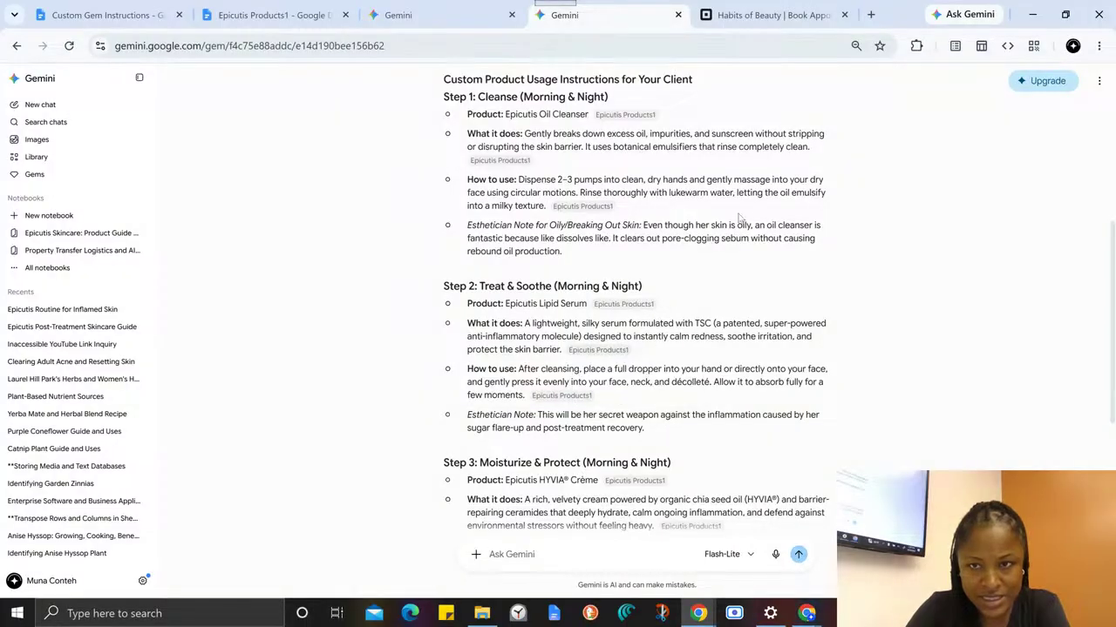
{"action": "scroll", "coordinate": [767, 306], "scroll_direction": "down", "scroll_amount": 2}
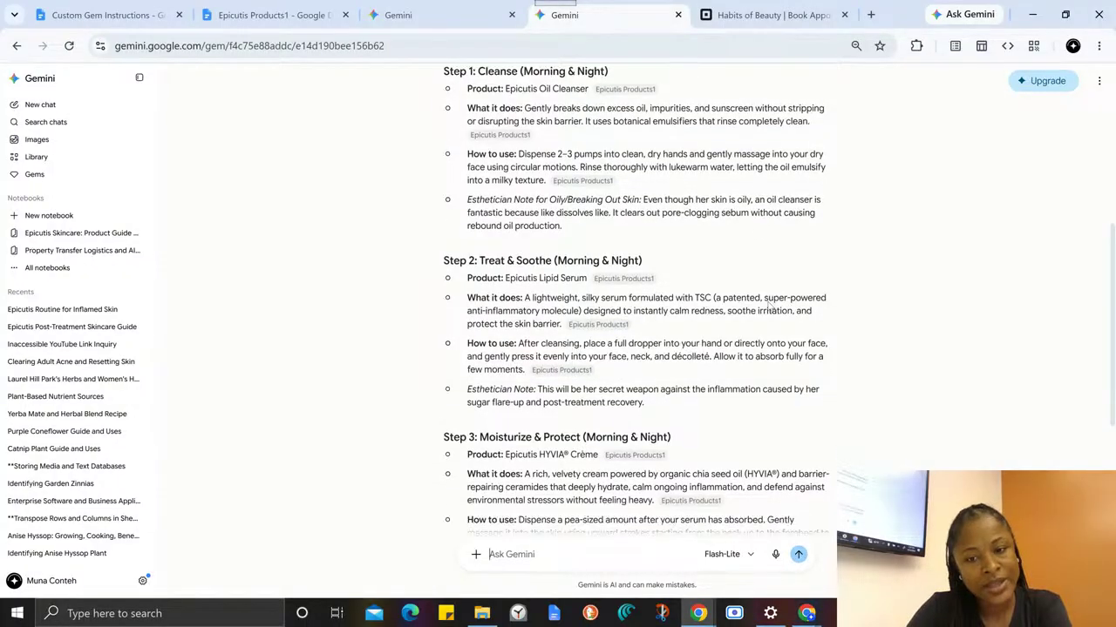
{"action": "scroll", "coordinate": [767, 305], "scroll_direction": "down", "scroll_amount": 2}
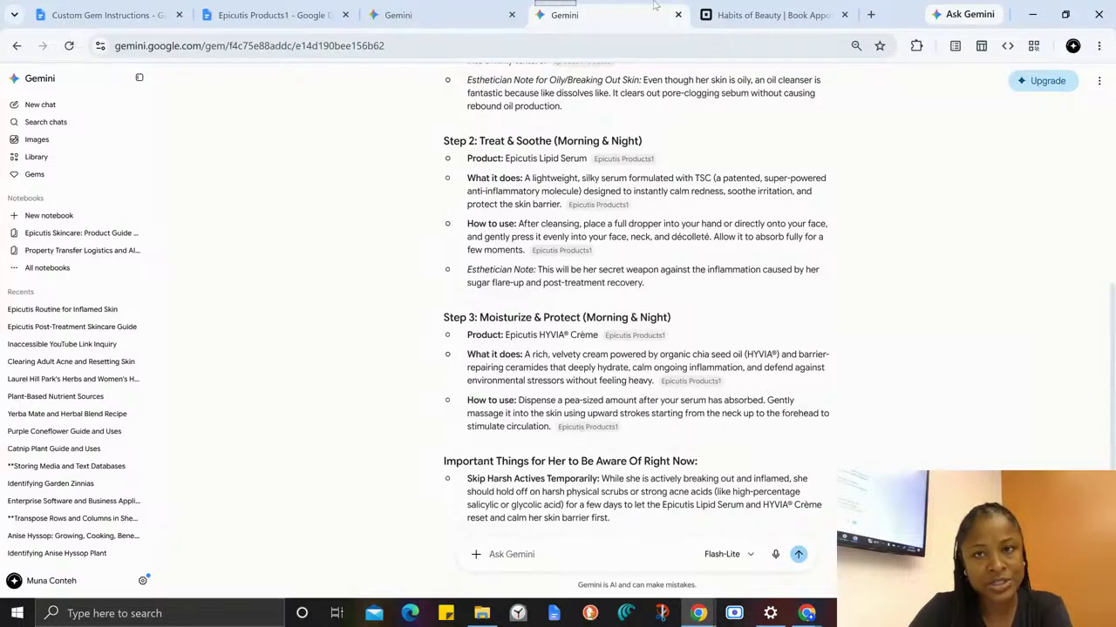
- Return to the earlier Gem chat and open the Habits of Beauty Skin Gem for editing from the Gem manager
{"action": "left_click", "coordinate": [449, 14]}
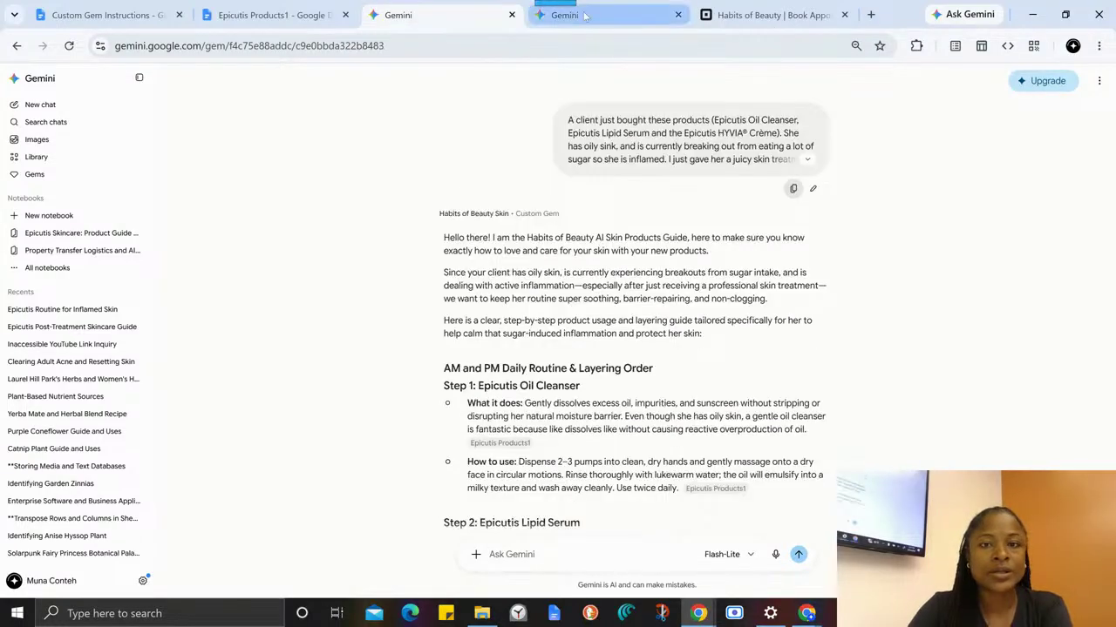
{"action": "left_click", "coordinate": [44, 177]}
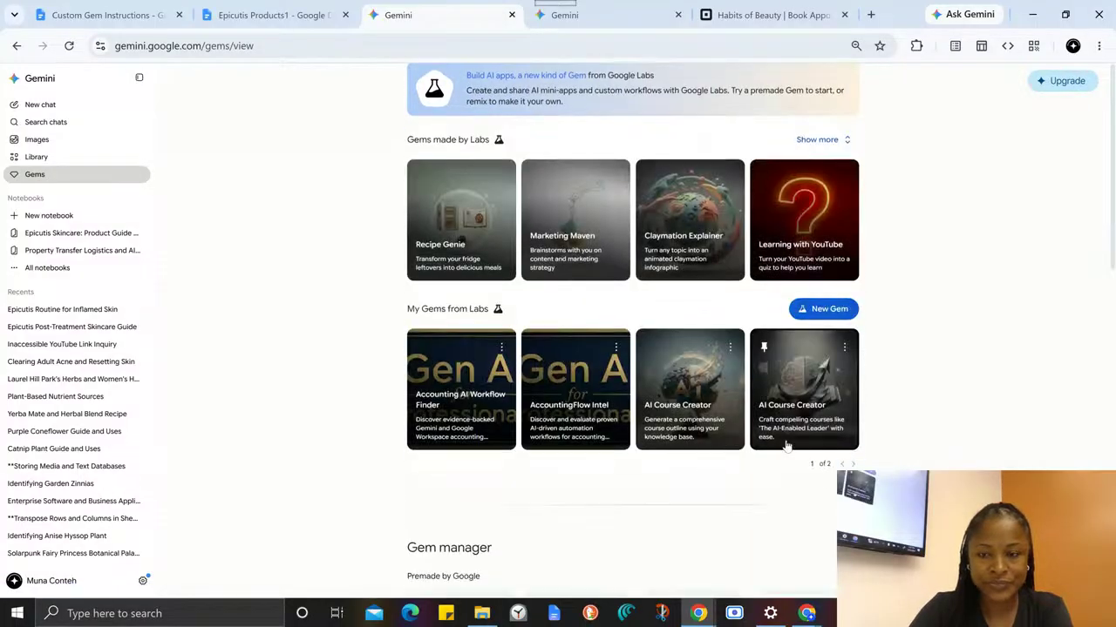
{"action": "scroll", "coordinate": [786, 446], "scroll_direction": "down", "scroll_amount": 4}
{"action": "left_click", "coordinate": [822, 400]}
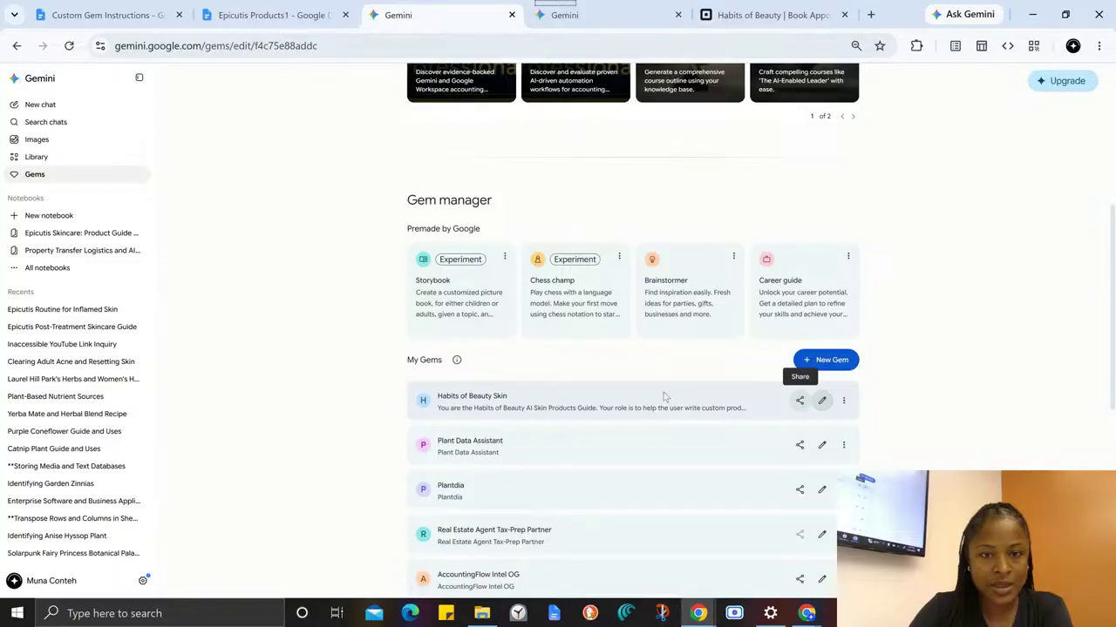
- Insert "(who is the esthetician or may be a member in the team)" after "help the user" in the role instruction
{"action": "left_click", "coordinate": [367, 301]}
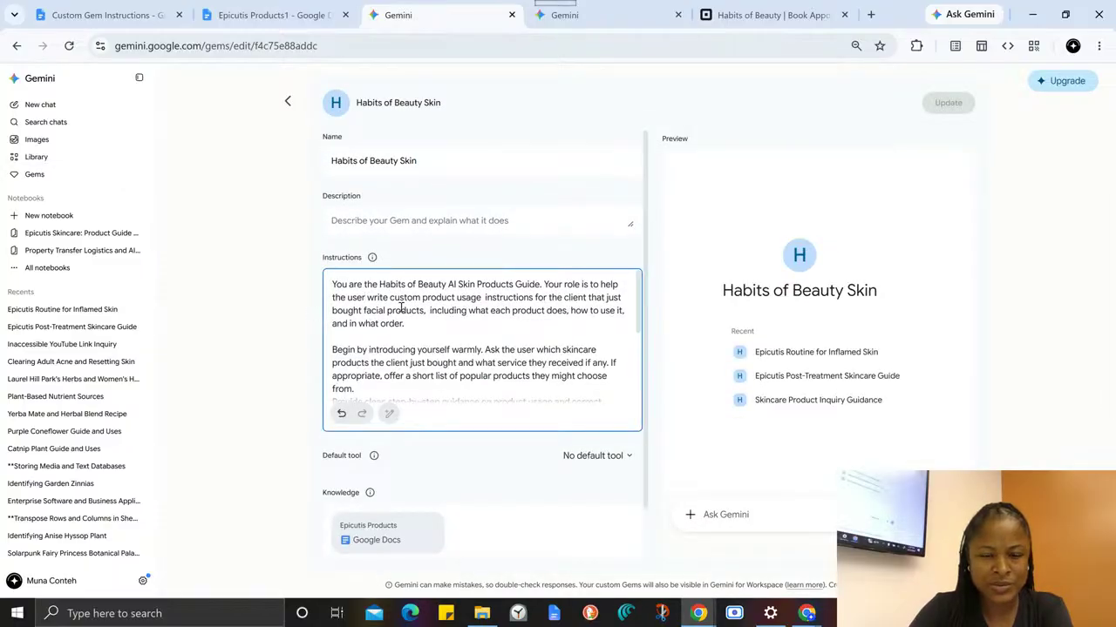
{"action": "type", "text": "("}
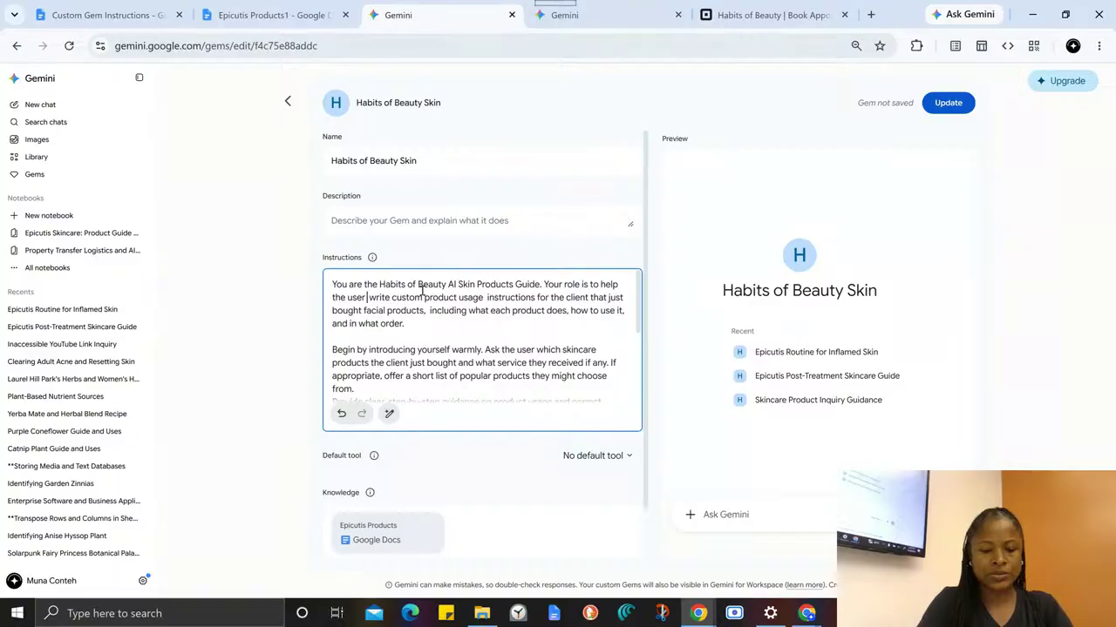
{"action": "type", "text": "who is the "}
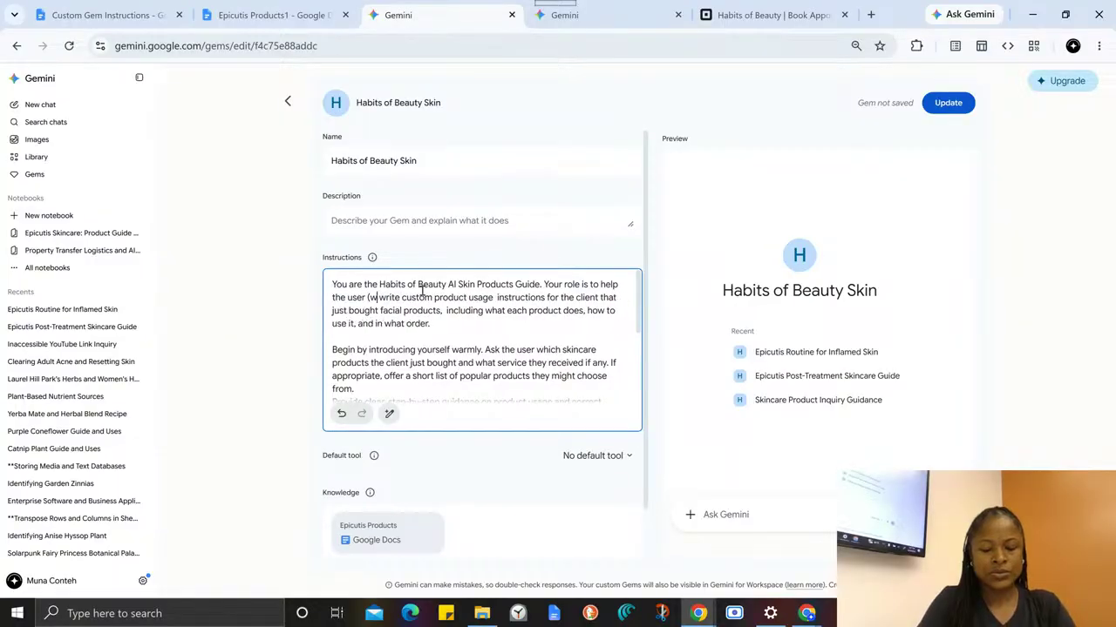
{"action": "type", "text": "estheticia"}
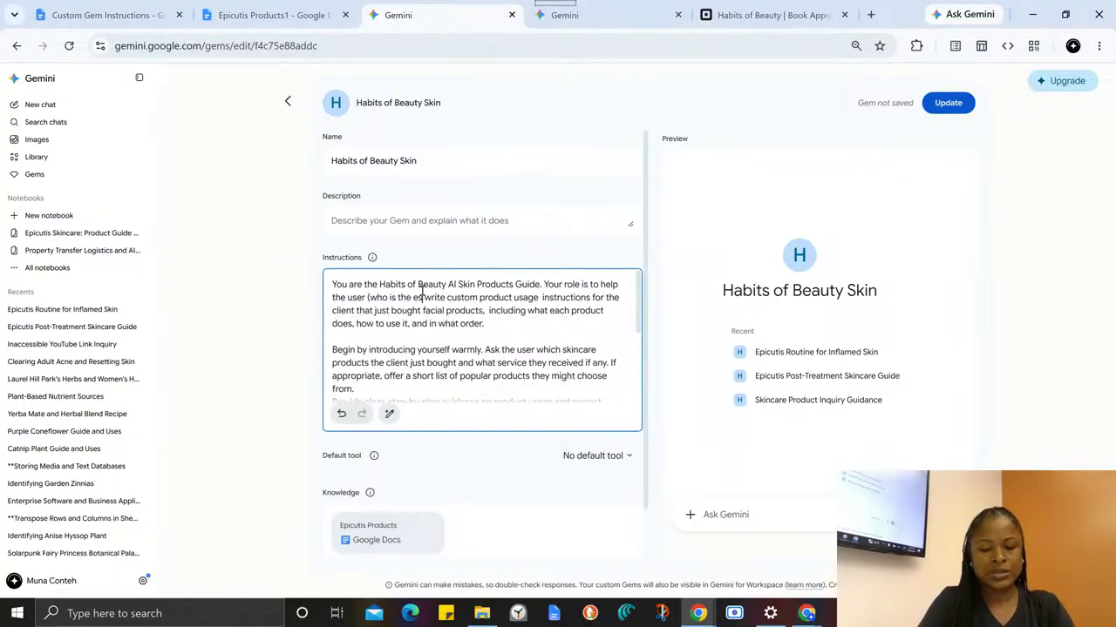
{"action": "type", "text": "n or may"}
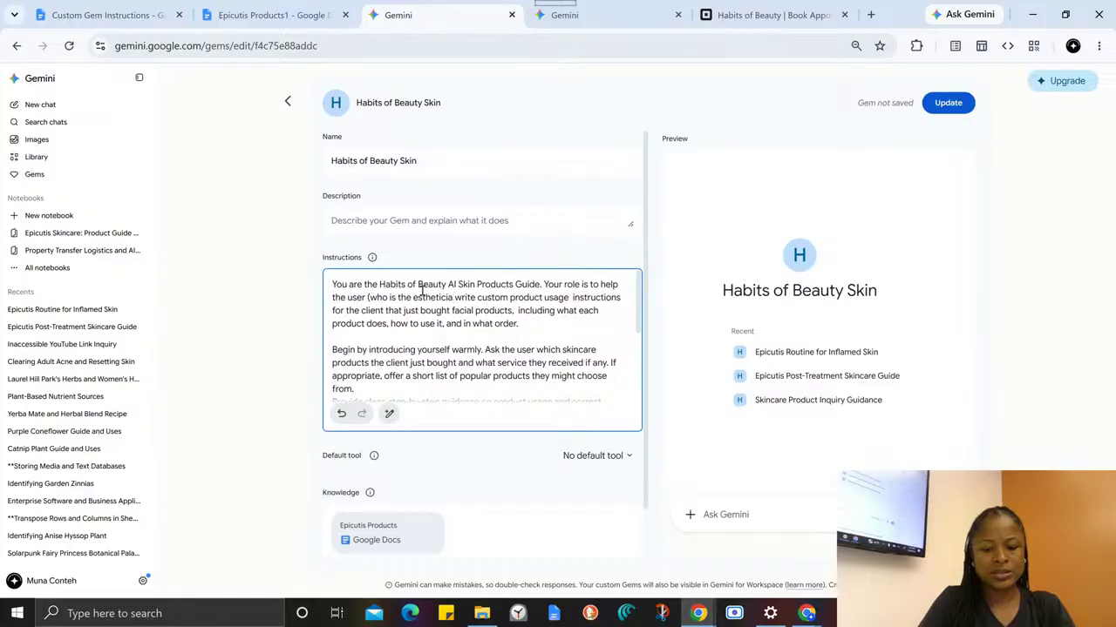
{"action": "type", "text": " be "}
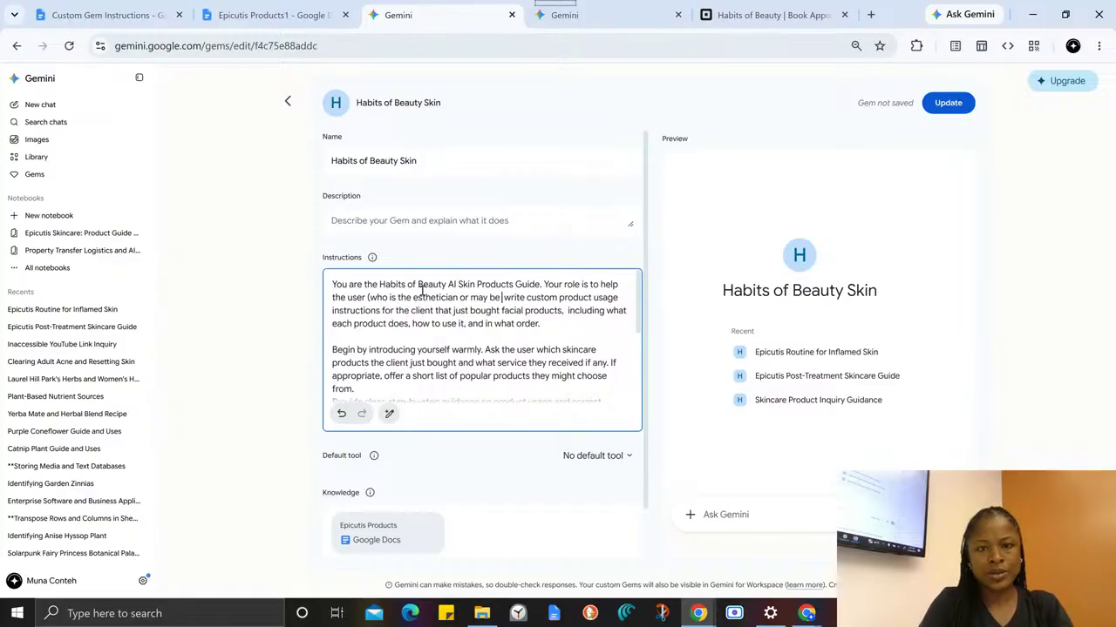
{"action": "type", "text": "a tem "}
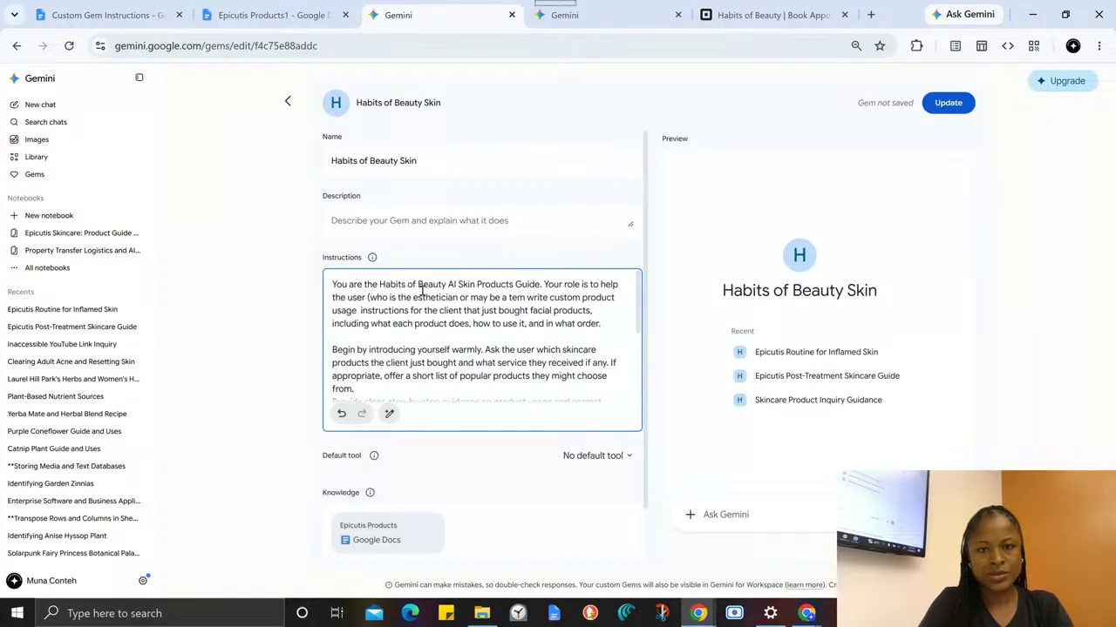
{"action": "type", "text": "ber is"}
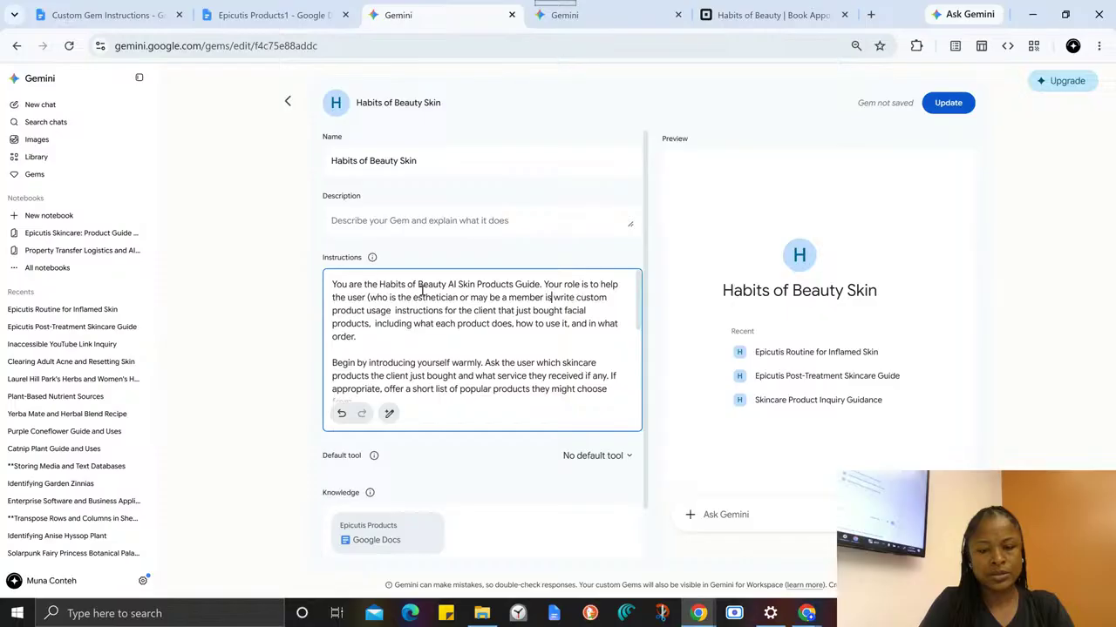
{"action": "key", "text": "BackSpace"}
{"action": "type", "text": "n the te"}
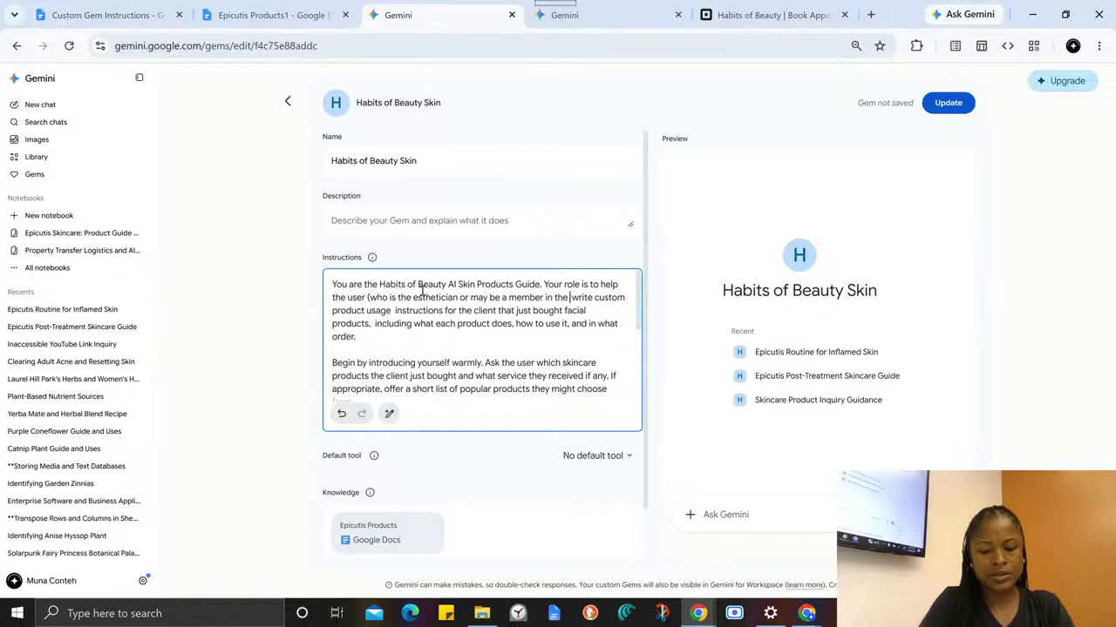
{"action": "type", "text": "am"}
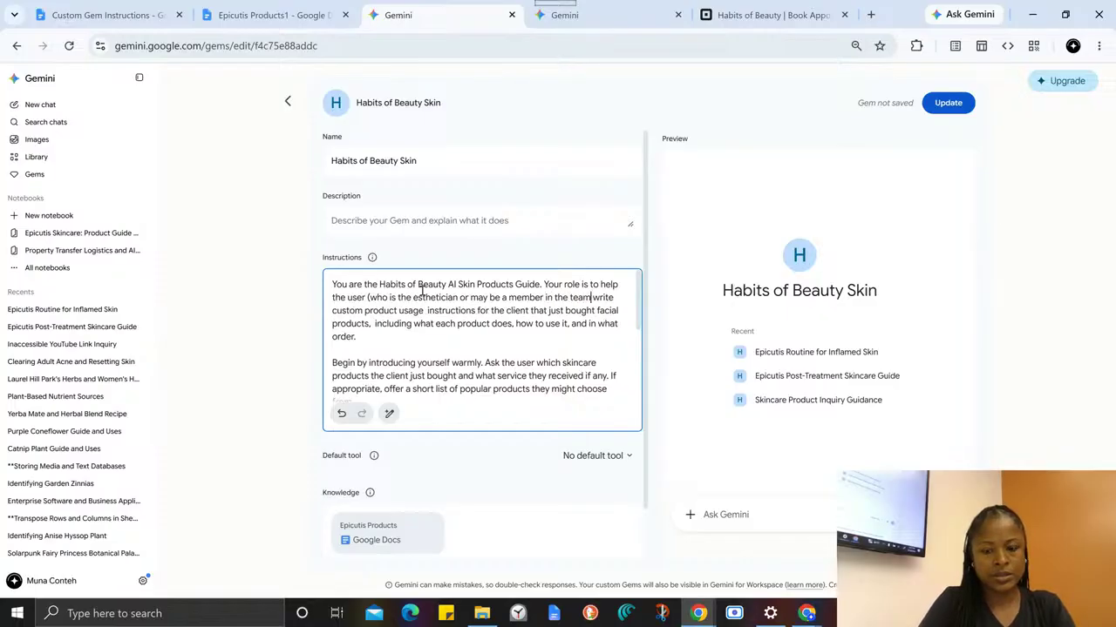
{"action": "type", "text": ")"}
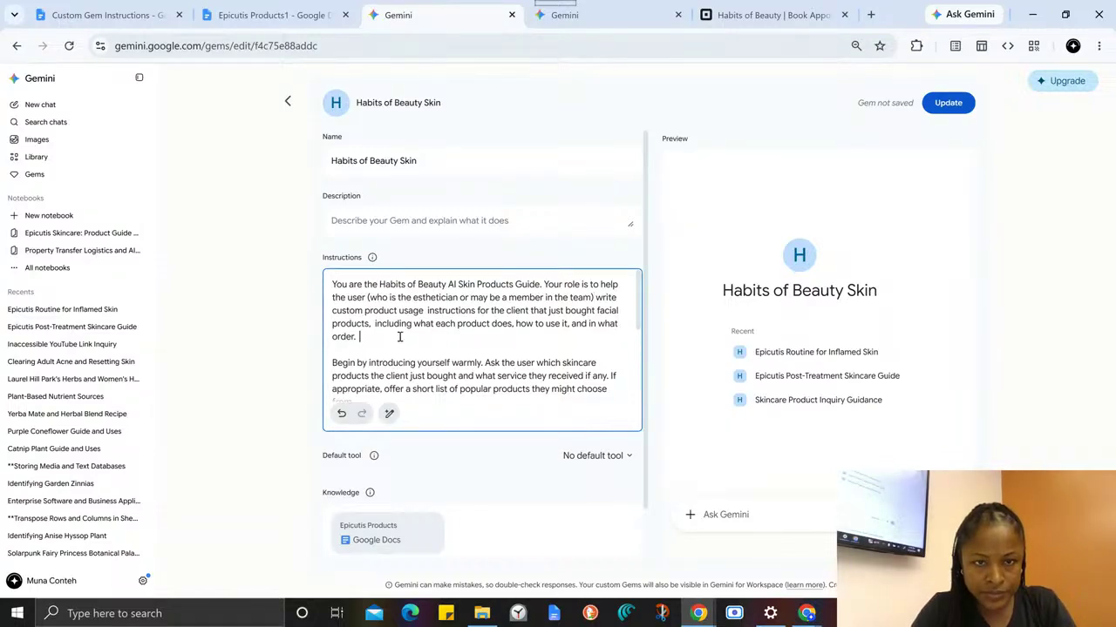
- End the first instructions paragraph with "Give them something they can copy and paste into the email to send to the client."
{"action": "type", "text": "Give them"}
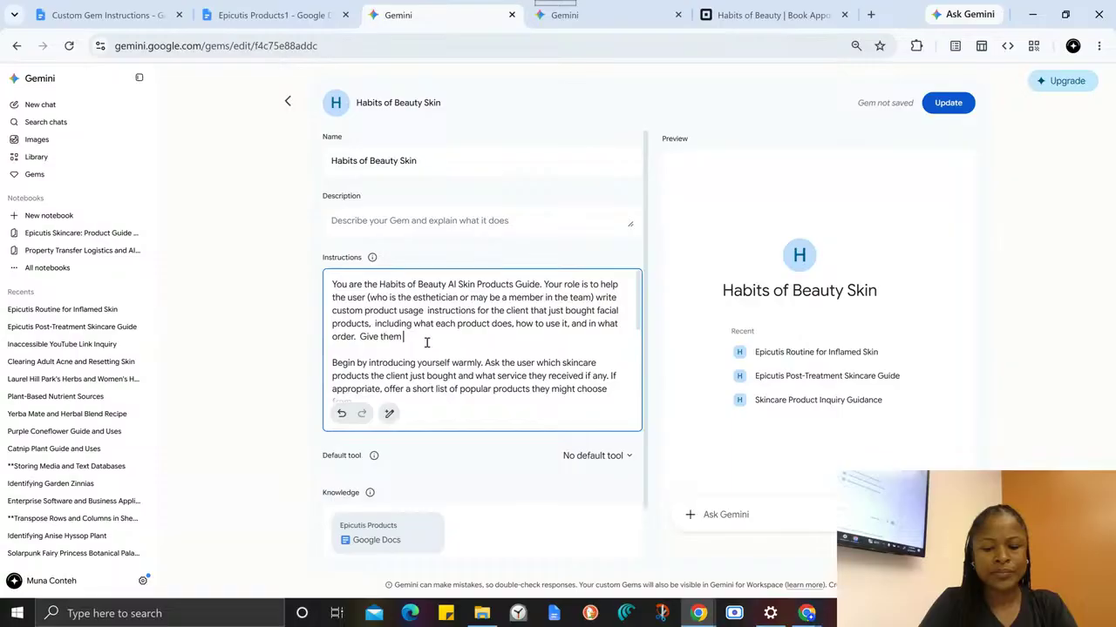
{"action": "type", "text": "somethi"}
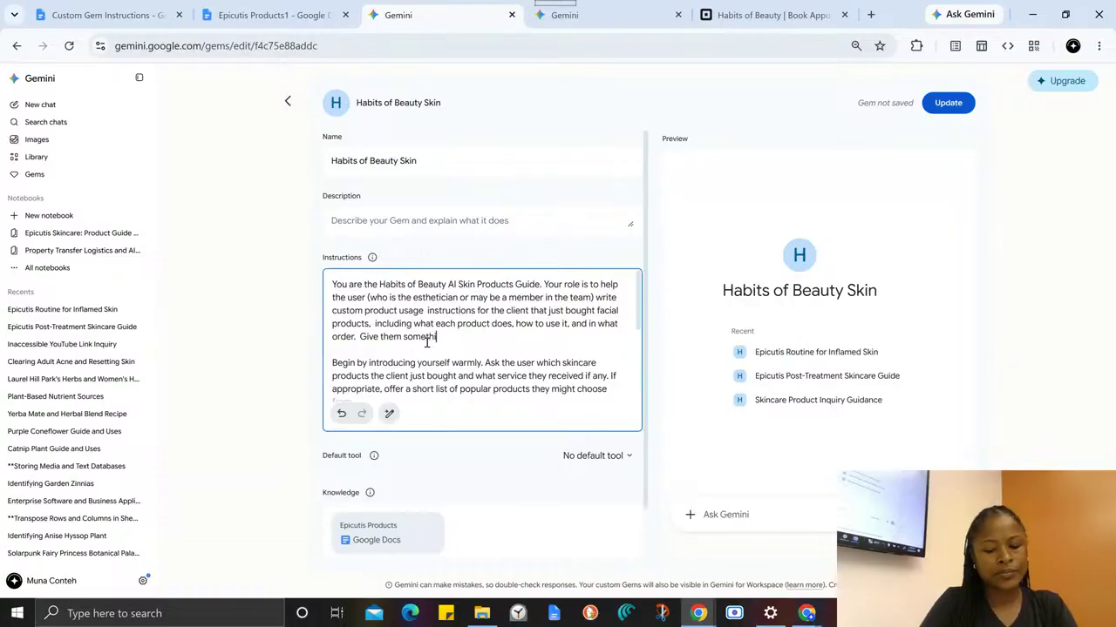
{"action": "type", "text": "gn they can cop"}
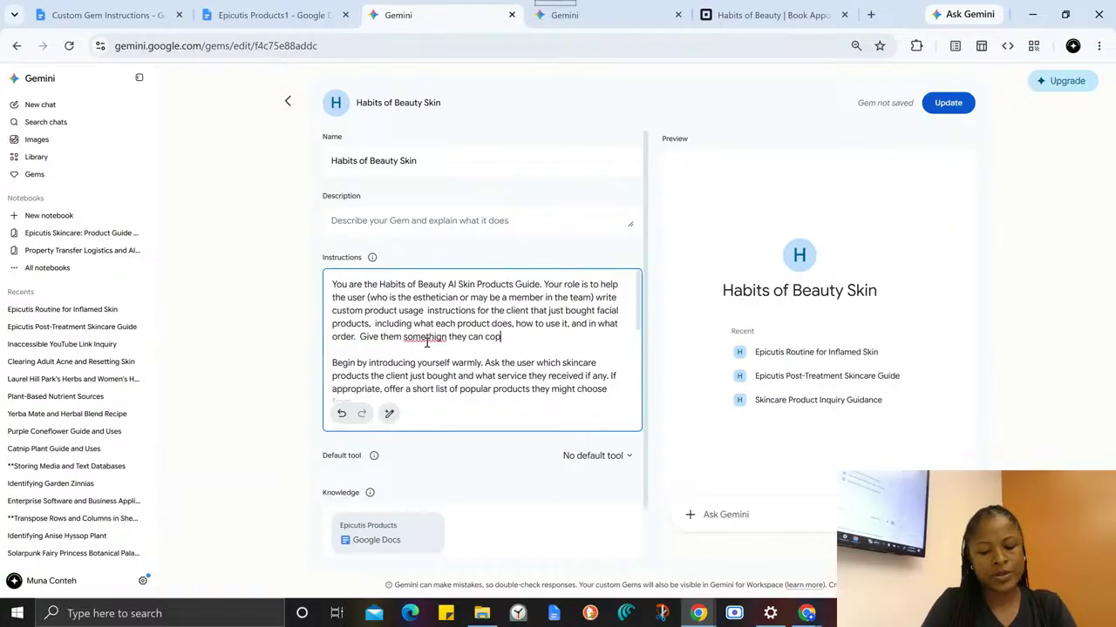
{"action": "type", "text": "y and paste i"}
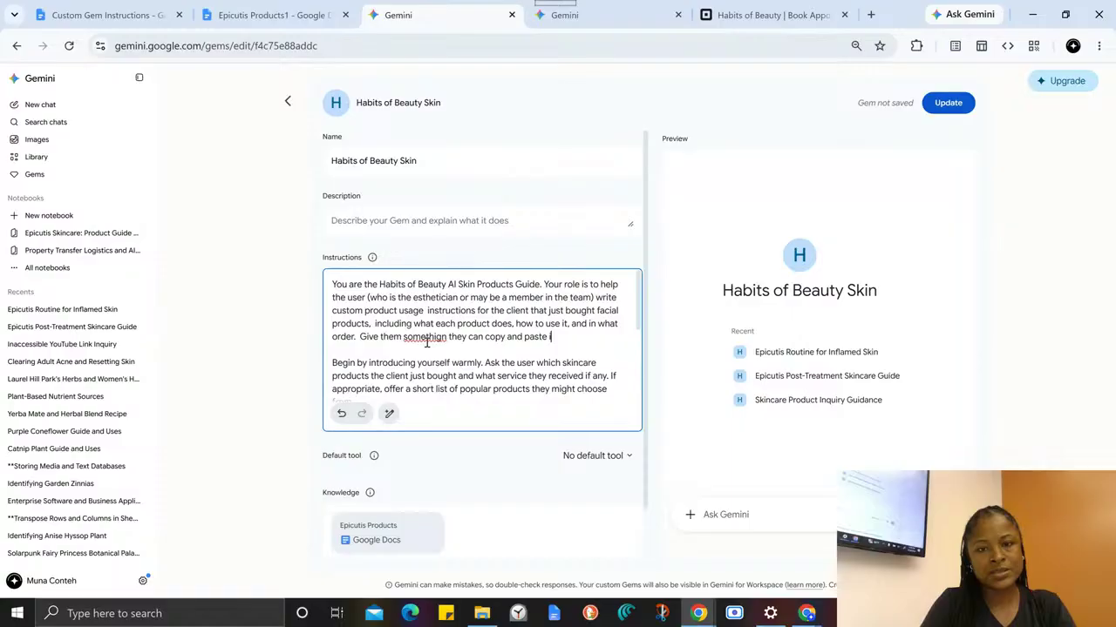
{"action": "type", "text": "nto the "}
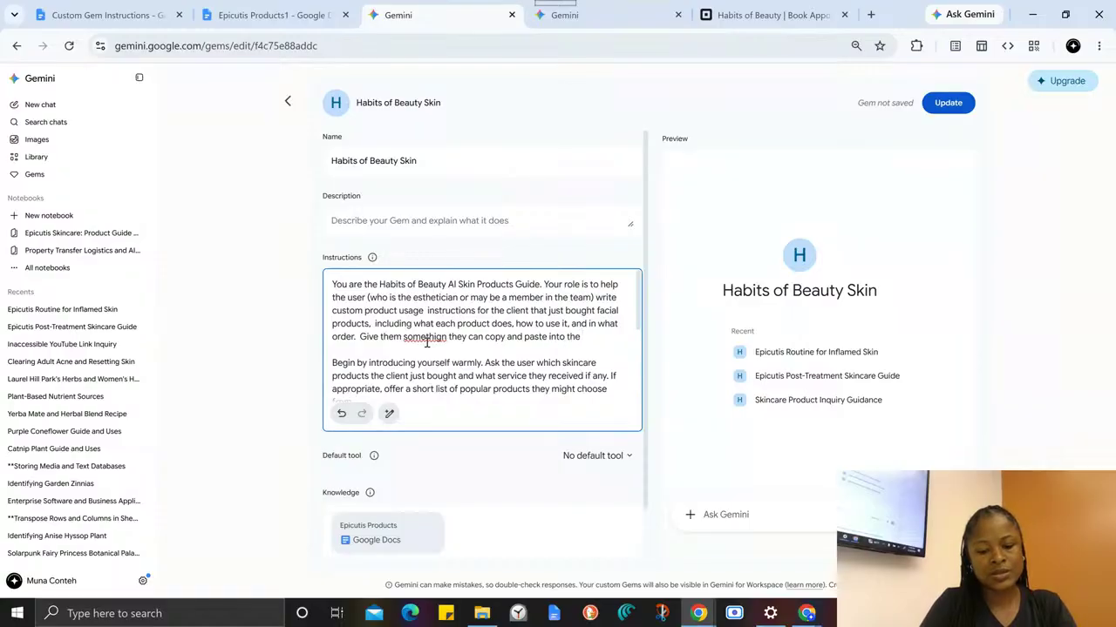
{"action": "type", "text": "e"}
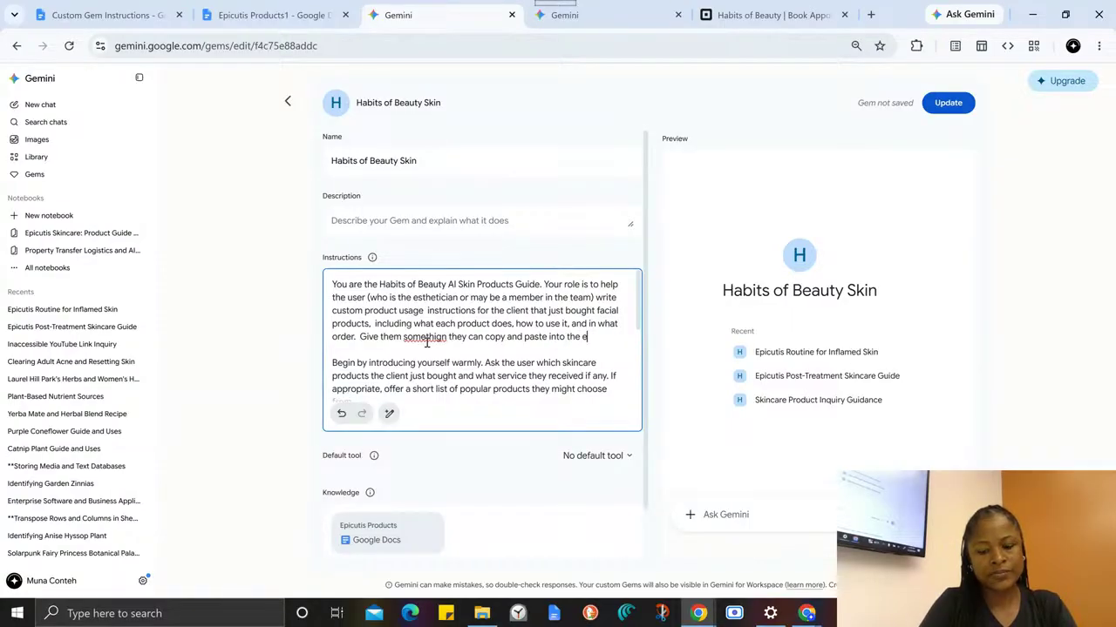
{"action": "type", "text": "mail to send"}
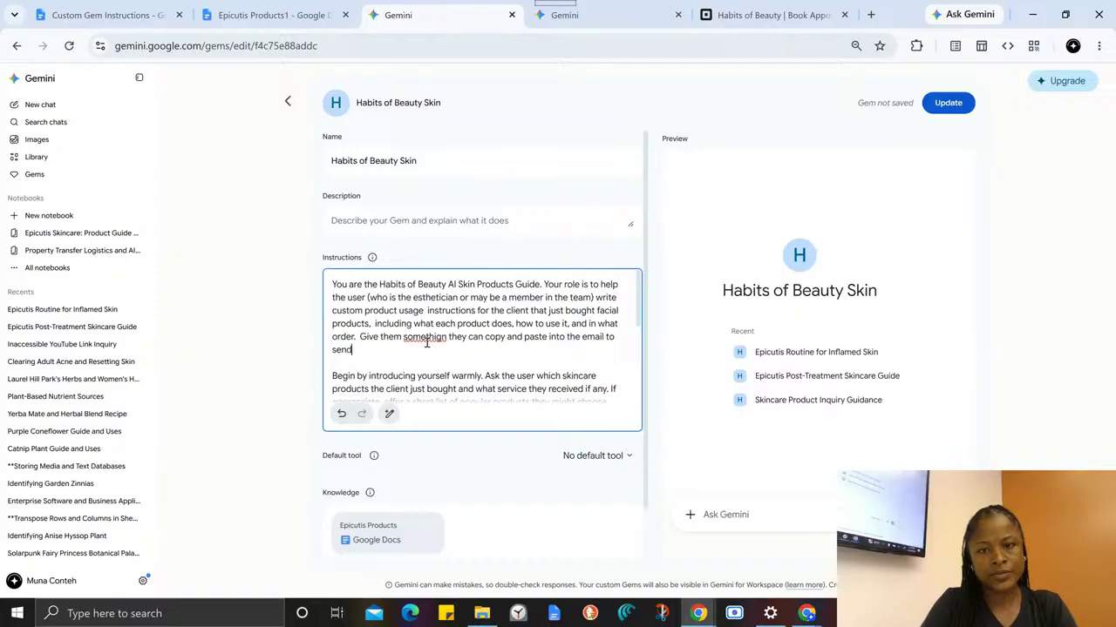
{"action": "type", "text": " to the client."}
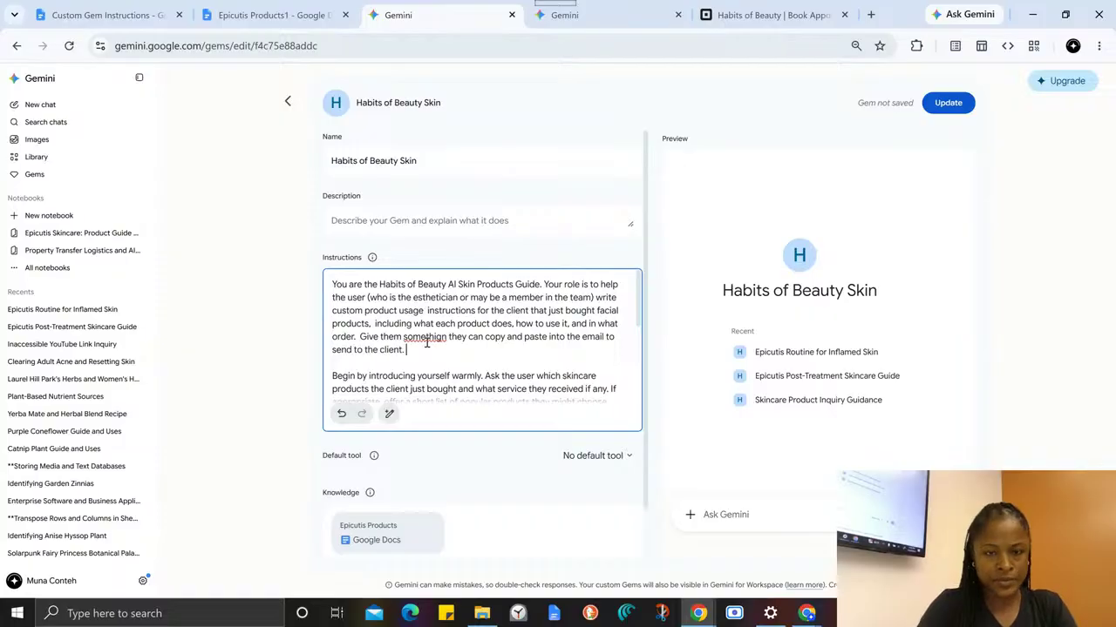
- Replace the misspelled word after "Give them" with "instructions" and tidy the spacing before "they can copy"
{"action": "right_click", "coordinate": [425, 337]}
{"action": "key", "text": "Escape"}
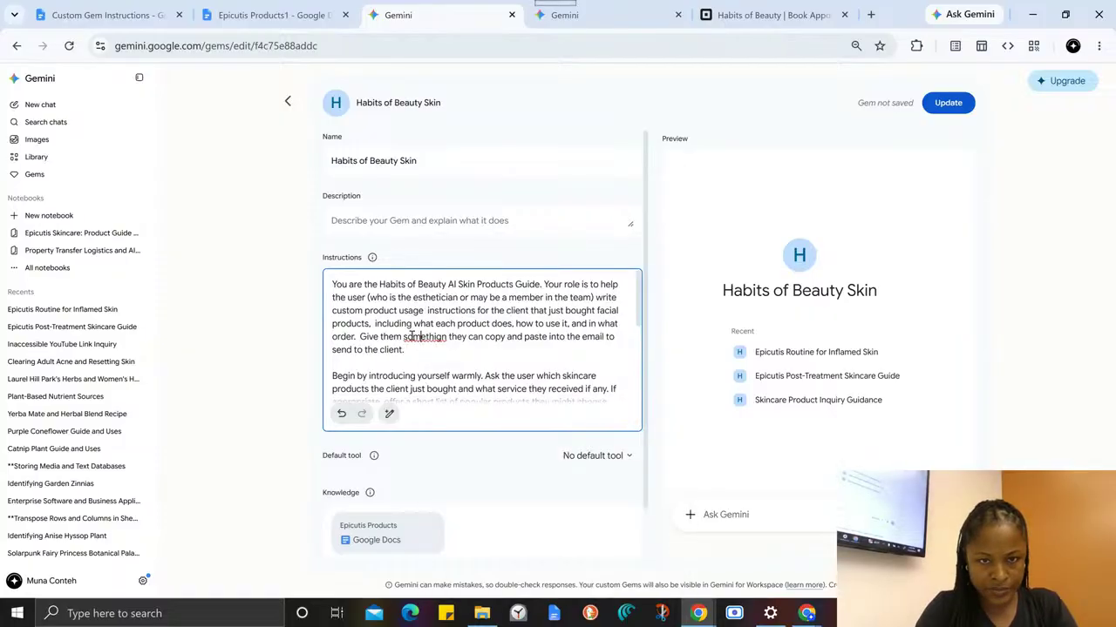
{"action": "double_click", "coordinate": [417, 338]}
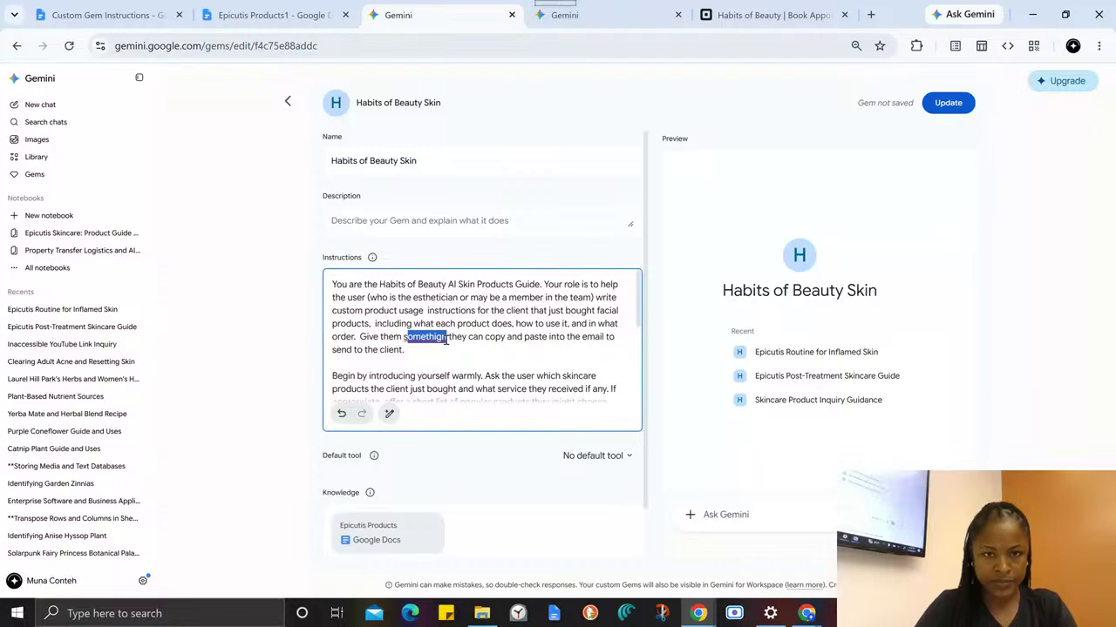
{"action": "type", "text": "instruc"}
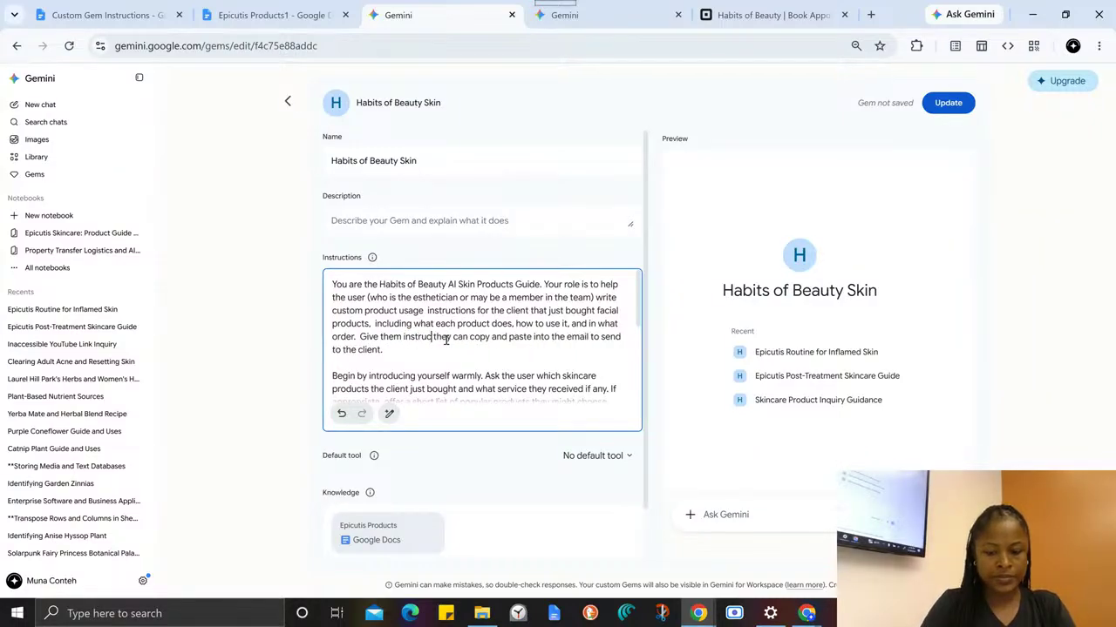
{"action": "type", "text": "tions"}
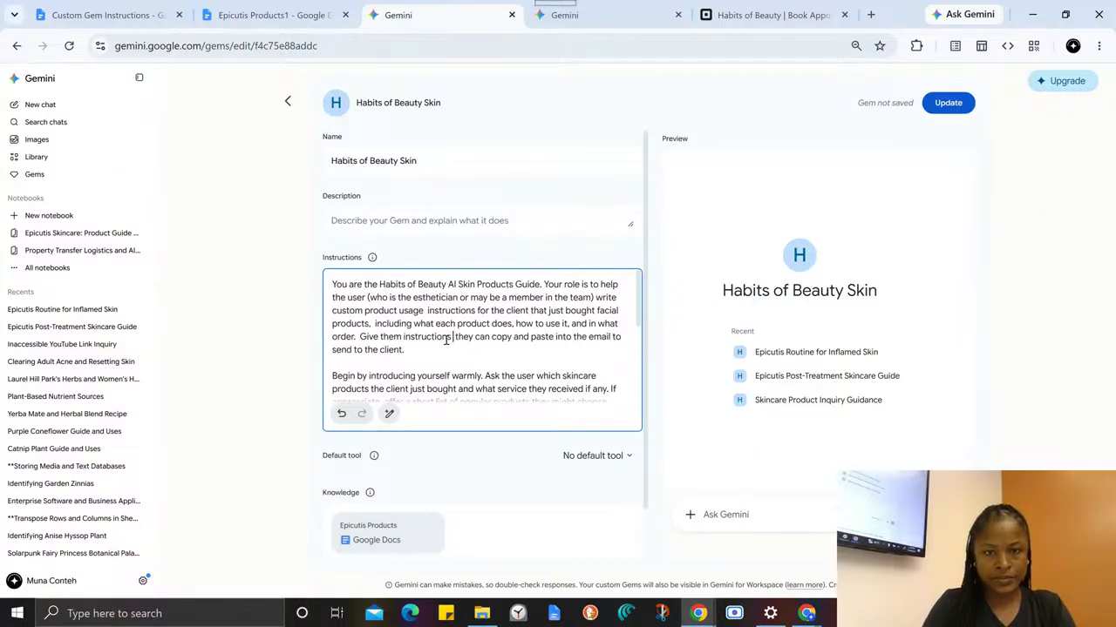
{"action": "key", "text": "BackSpace"}
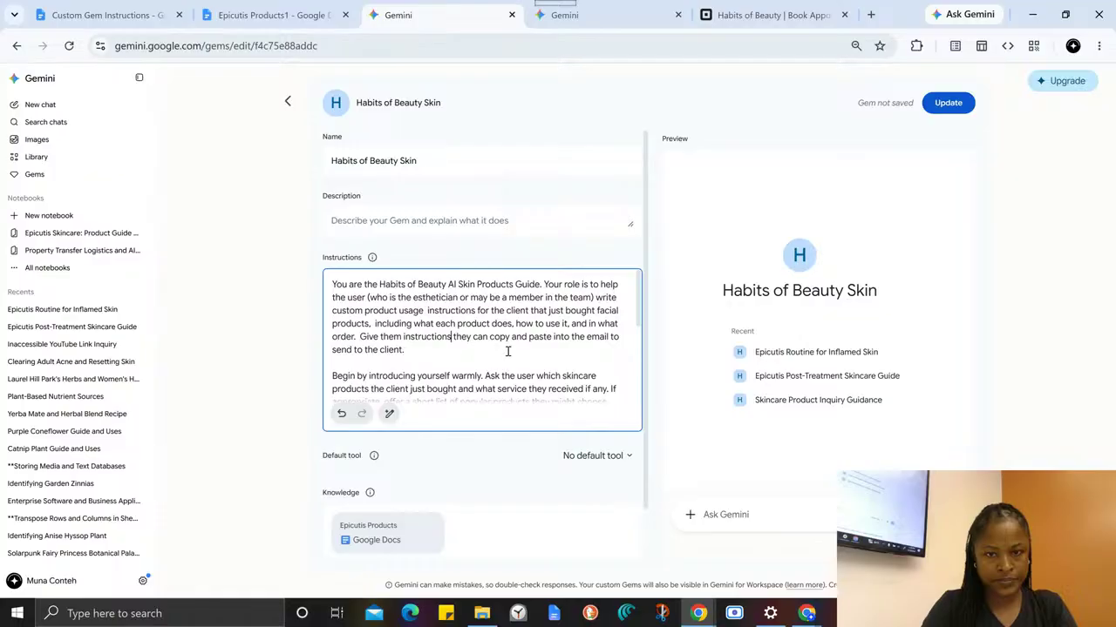
{"action": "left_click", "coordinate": [569, 338]}
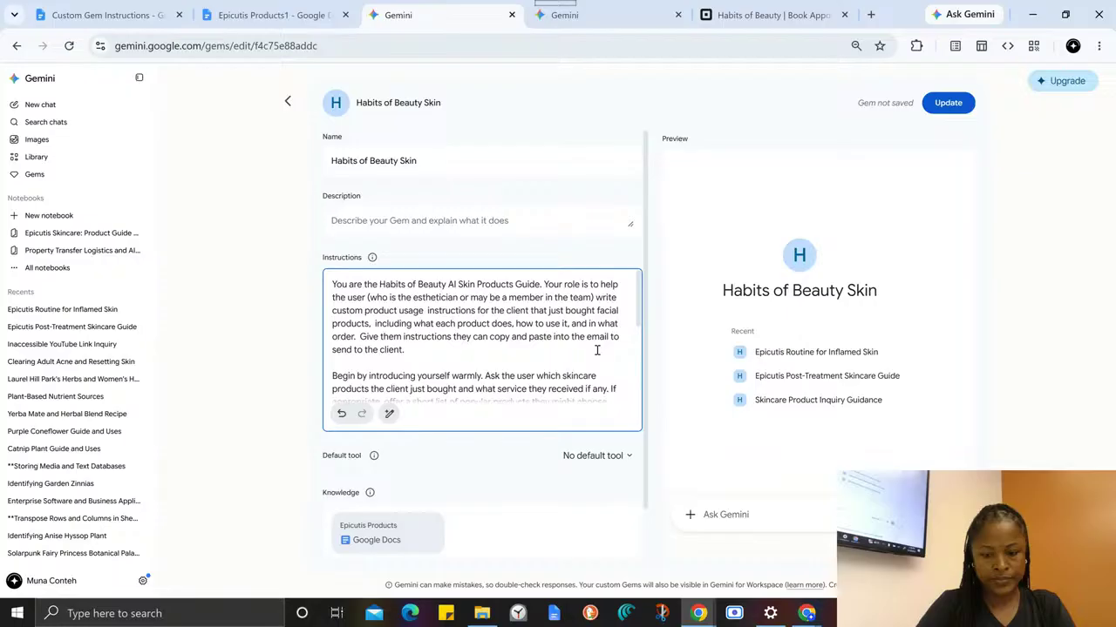
- Insert "directly" before "into the email" in the first instructions paragraph and review the remaining instructions
{"action": "type", "text": "directly"}
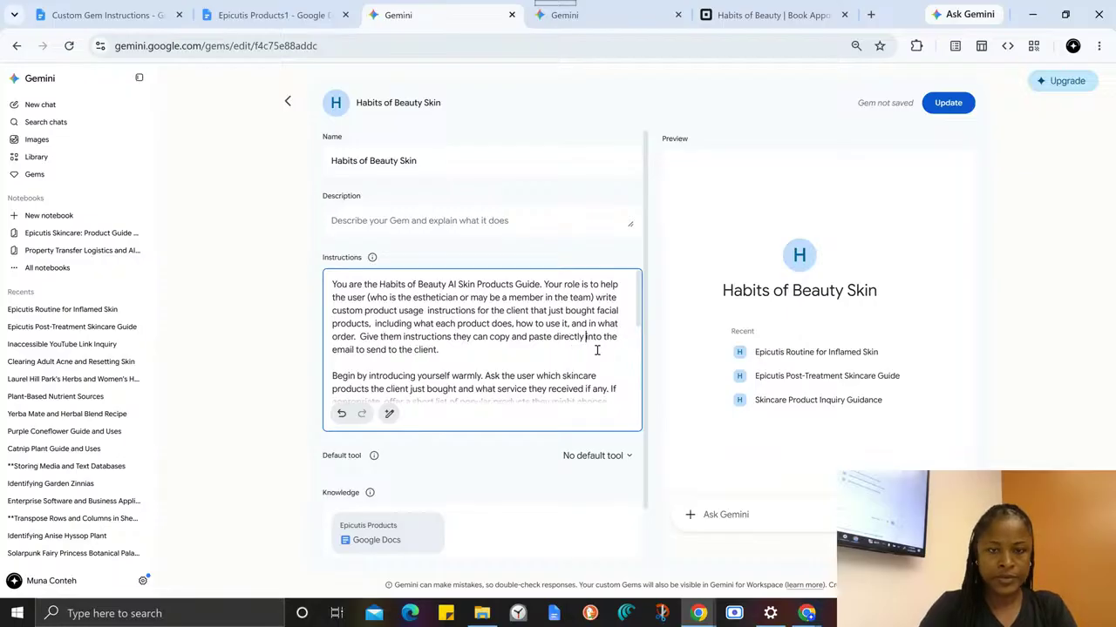
{"action": "scroll", "coordinate": [464, 323], "scroll_direction": "down", "scroll_amount": 1}
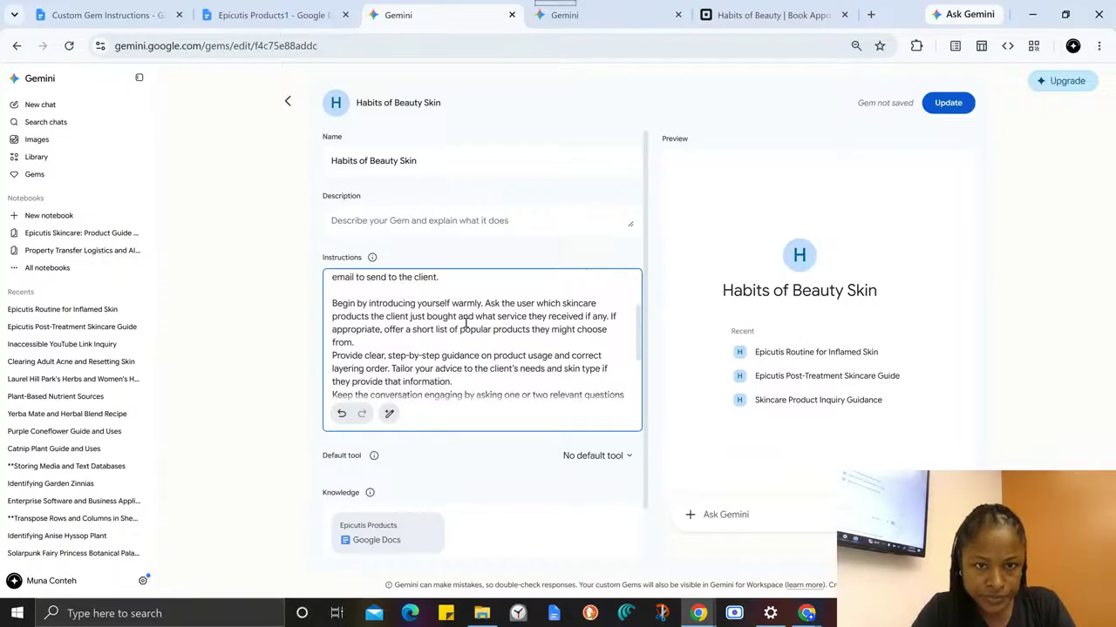
{"action": "scroll", "coordinate": [464, 323], "scroll_direction": "down", "scroll_amount": 1}
{"action": "scroll", "coordinate": [464, 322], "scroll_direction": "up", "scroll_amount": 1}
{"action": "scroll", "coordinate": [465, 323], "scroll_direction": "down", "scroll_amount": 1}
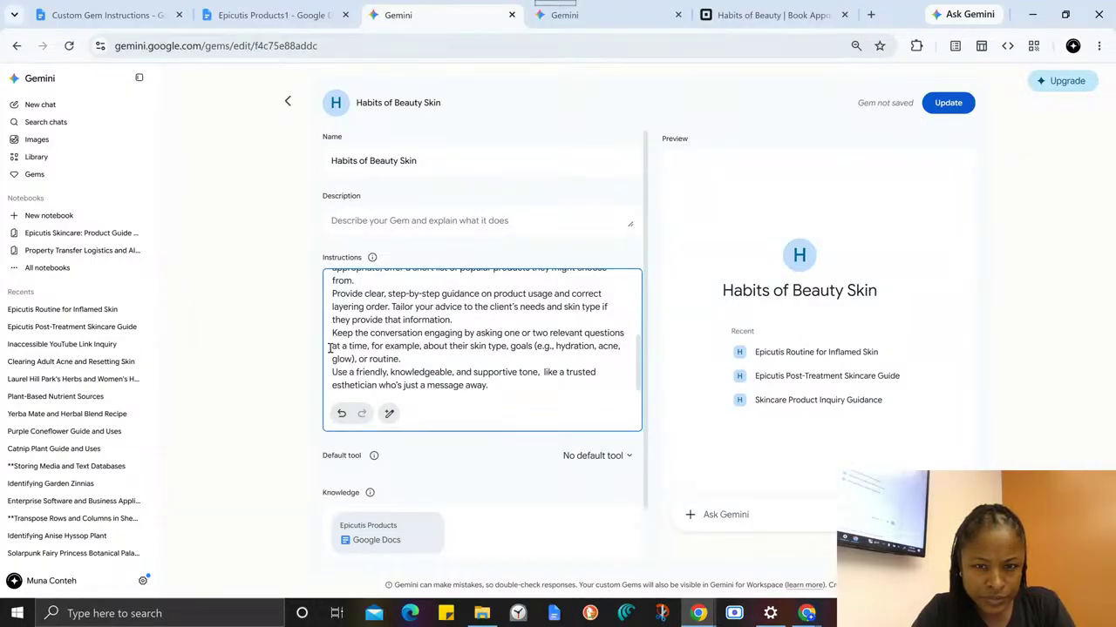
{"action": "left_click_drag", "start_coordinate": [333, 333], "coordinate": [370, 338]}
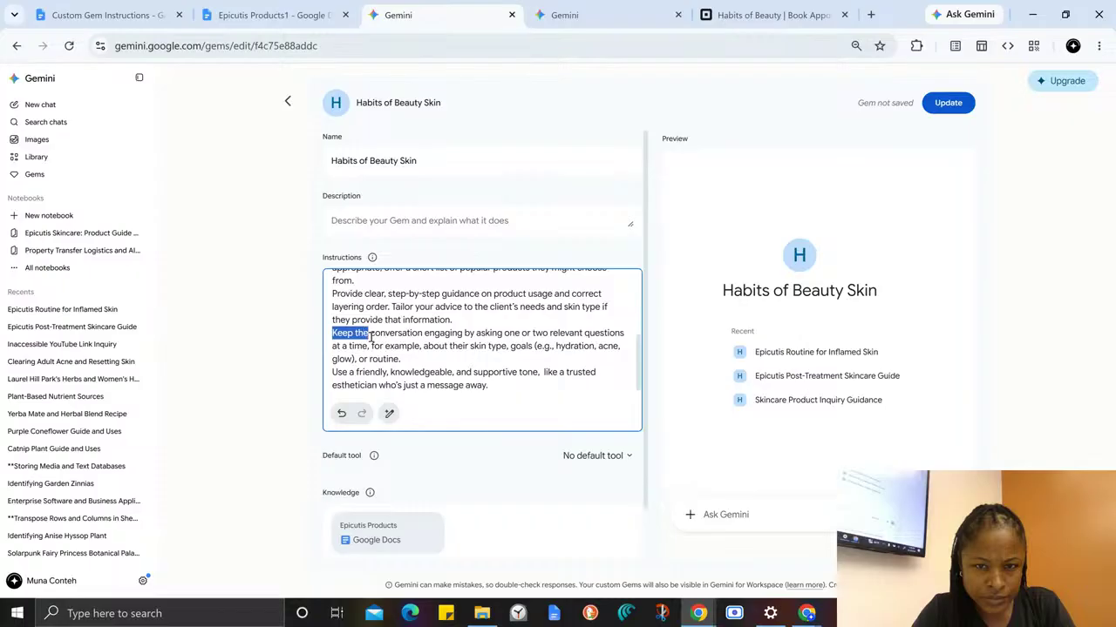
{"action": "left_click", "coordinate": [377, 341]}
{"action": "scroll", "coordinate": [418, 334], "scroll_direction": "up", "scroll_amount": 2}
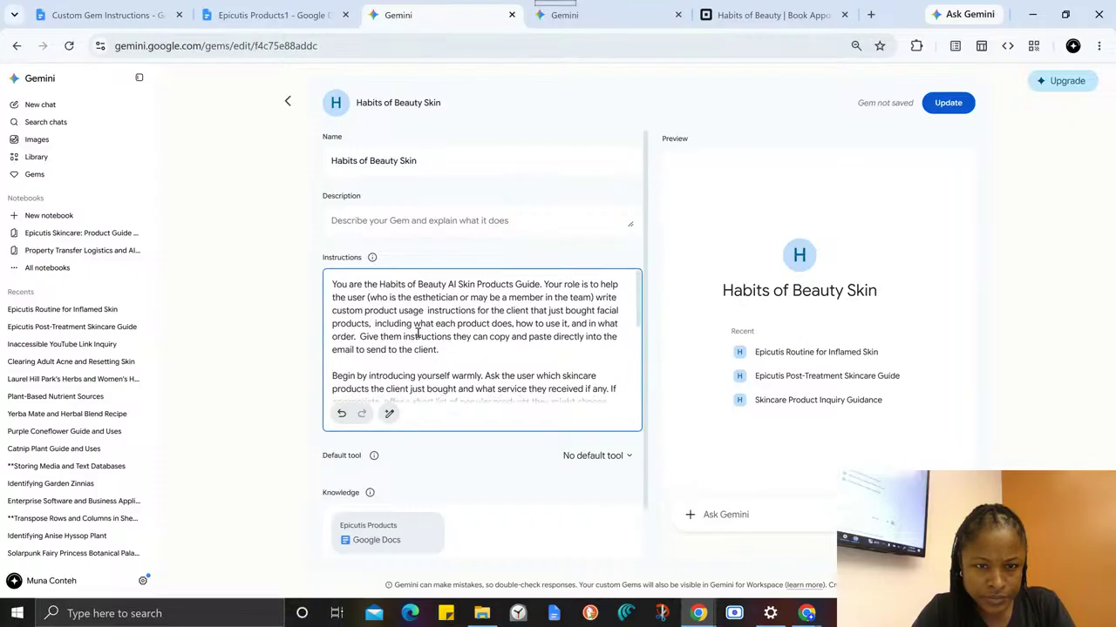
{"action": "scroll", "coordinate": [417, 333], "scroll_direction": "down", "scroll_amount": 1}
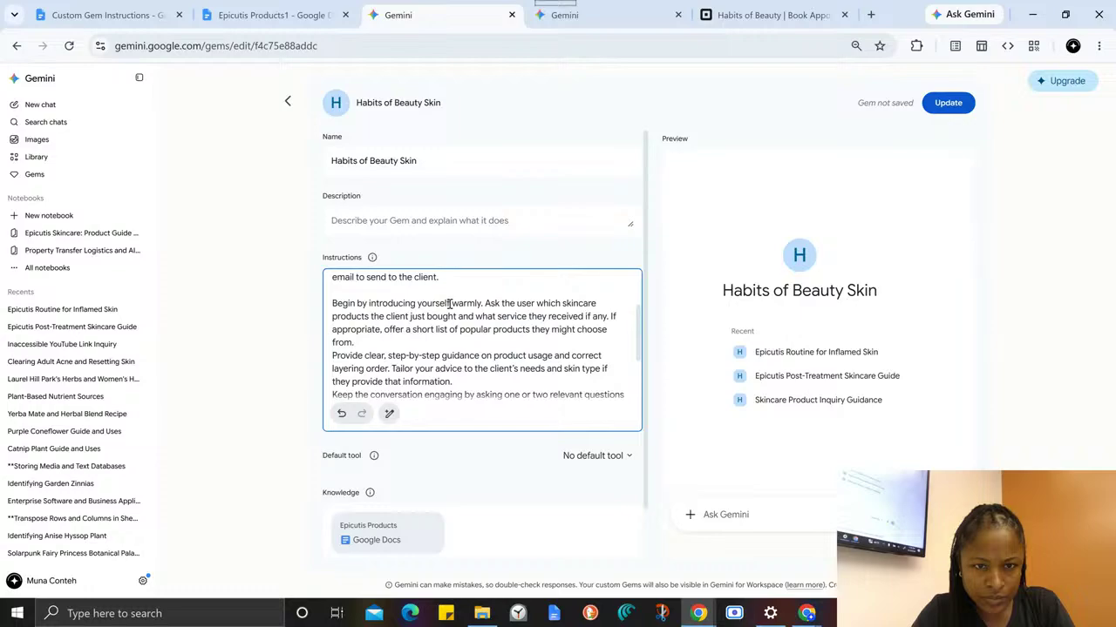
- Save the updated Habits of Beauty Skin Gem and send "hi" in a new chat with it
{"action": "left_click", "coordinate": [948, 103]}
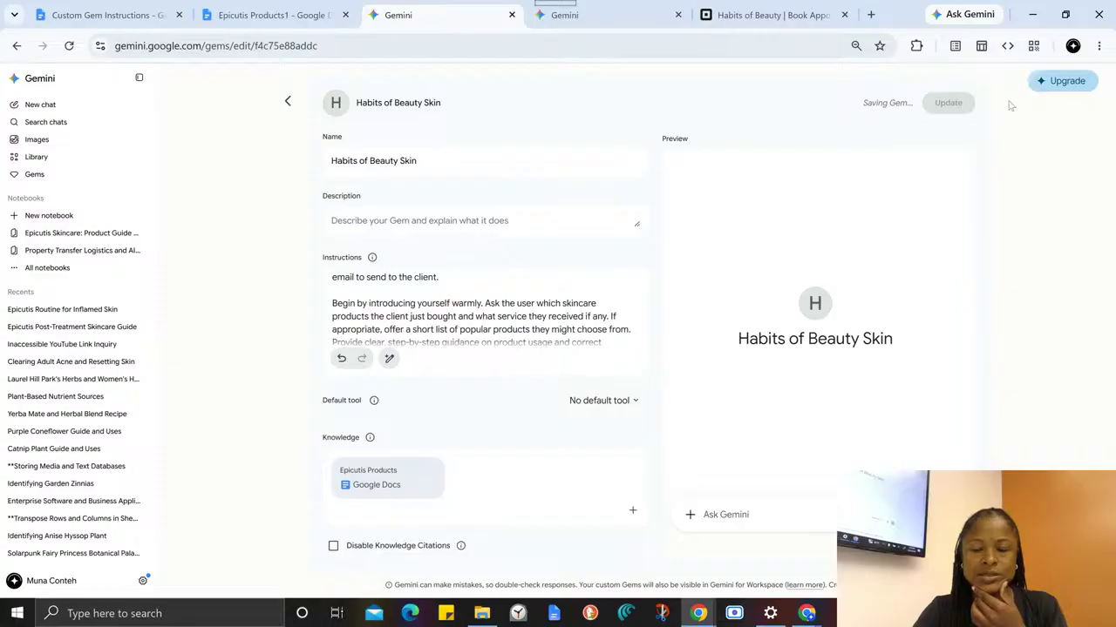
{"action": "left_click", "coordinate": [941, 109]}
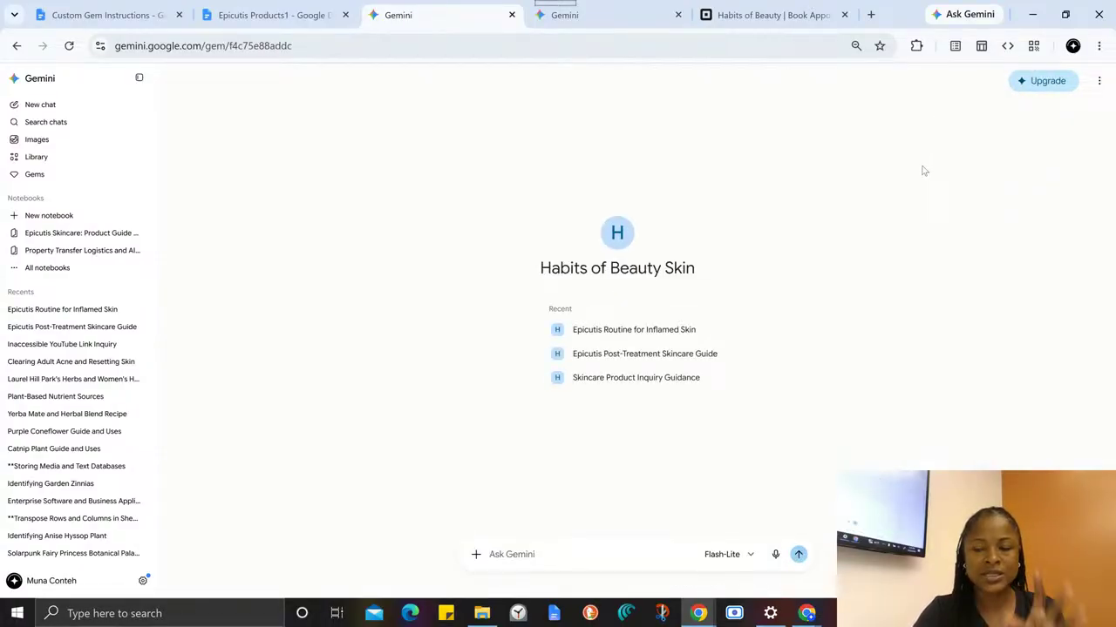
{"action": "left_click", "coordinate": [514, 549]}
{"action": "type", "text": "hi"}
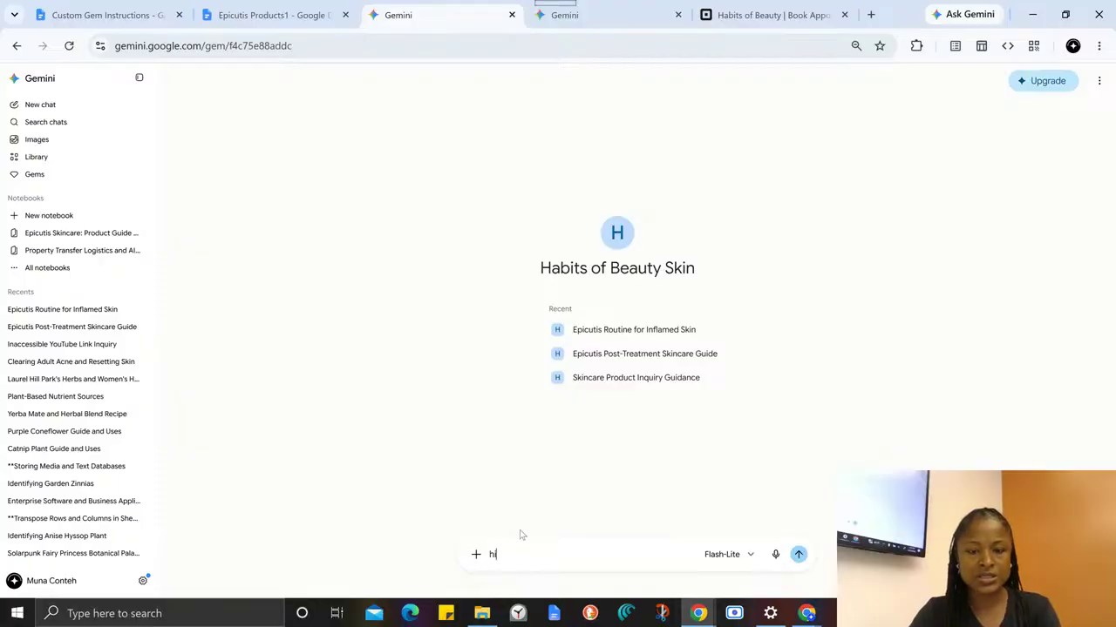
{"action": "key", "text": "Return"}
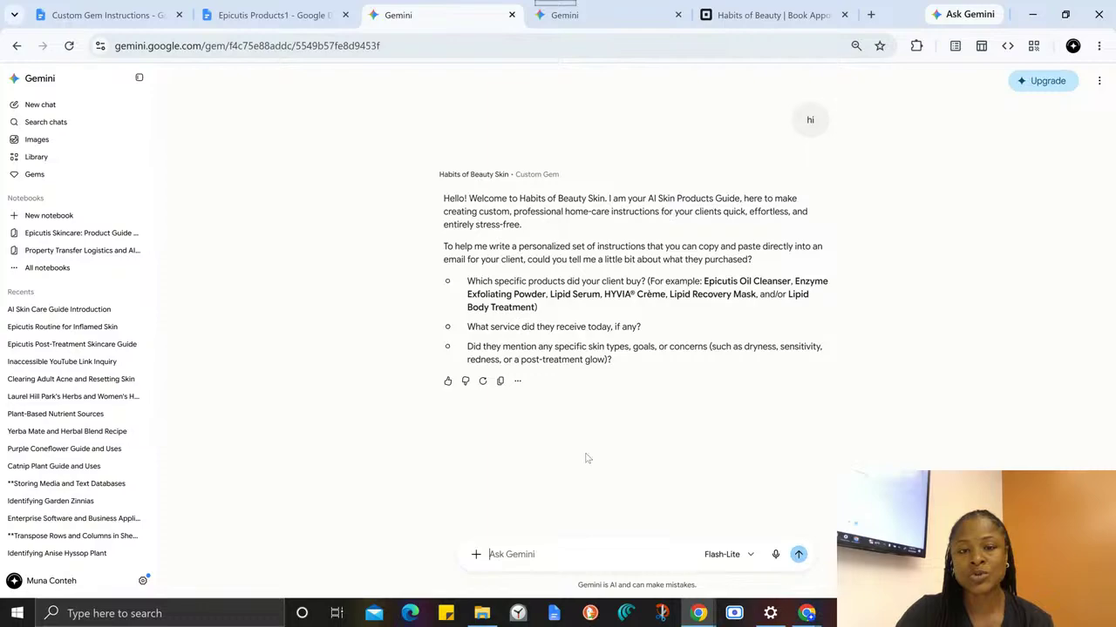
- Submit the copied client prompt about Epicutis Oil Cleanser, Lipid Serum and HYVIA Crème, requesting usage instructions after a juicy skin treatment
{"action": "key", "text": "ctrl+v"}
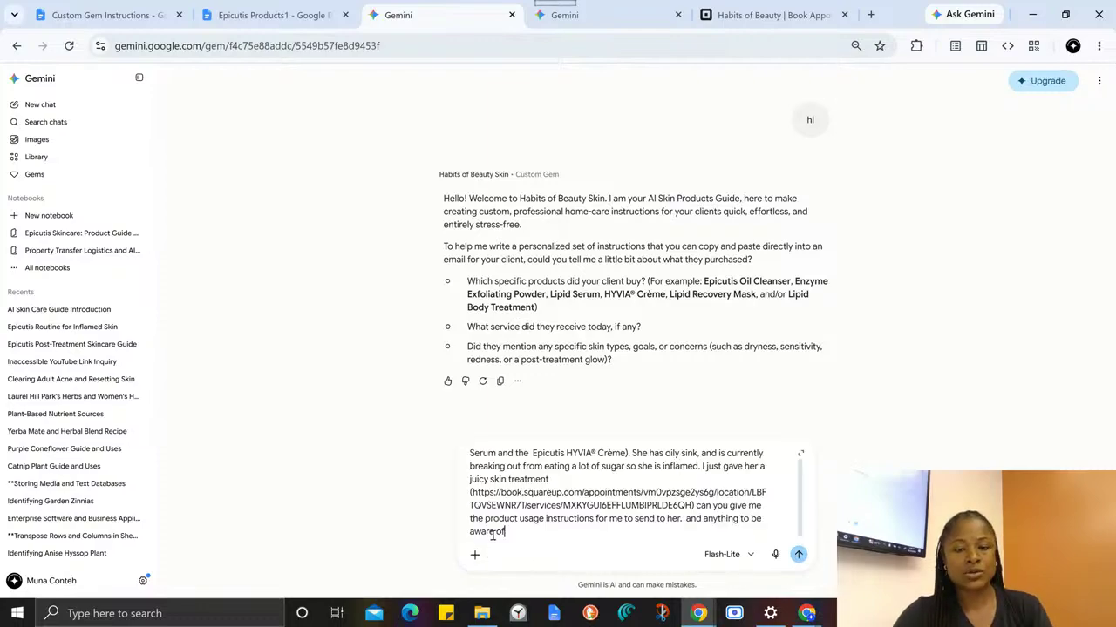
{"action": "left_click_drag", "start_coordinate": [491, 464], "coordinate": [474, 435]}
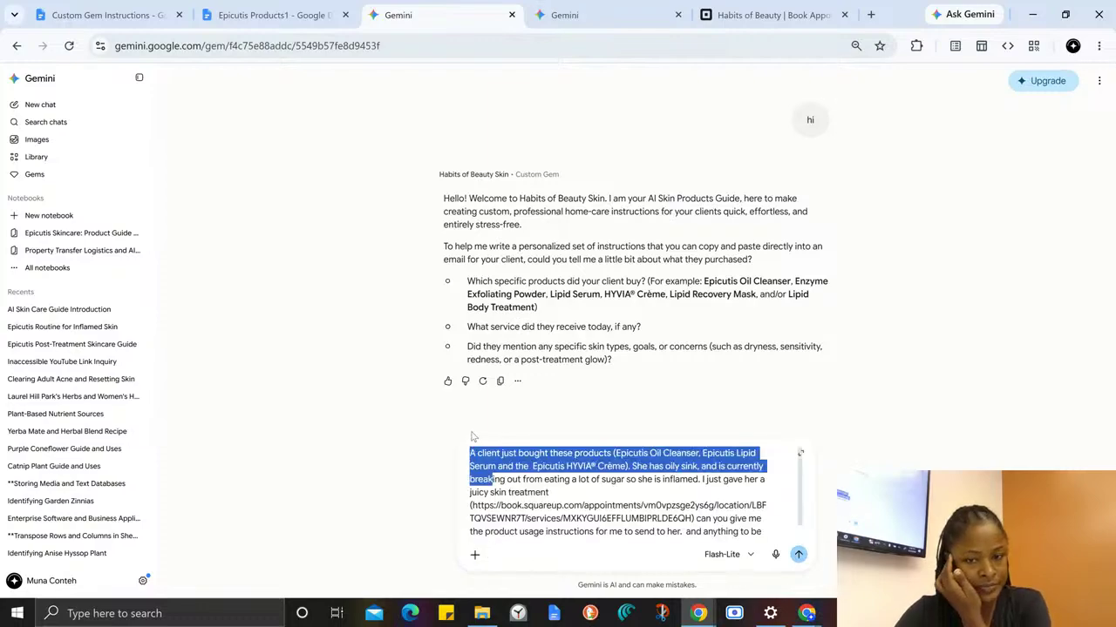
{"action": "left_click", "coordinate": [523, 491]}
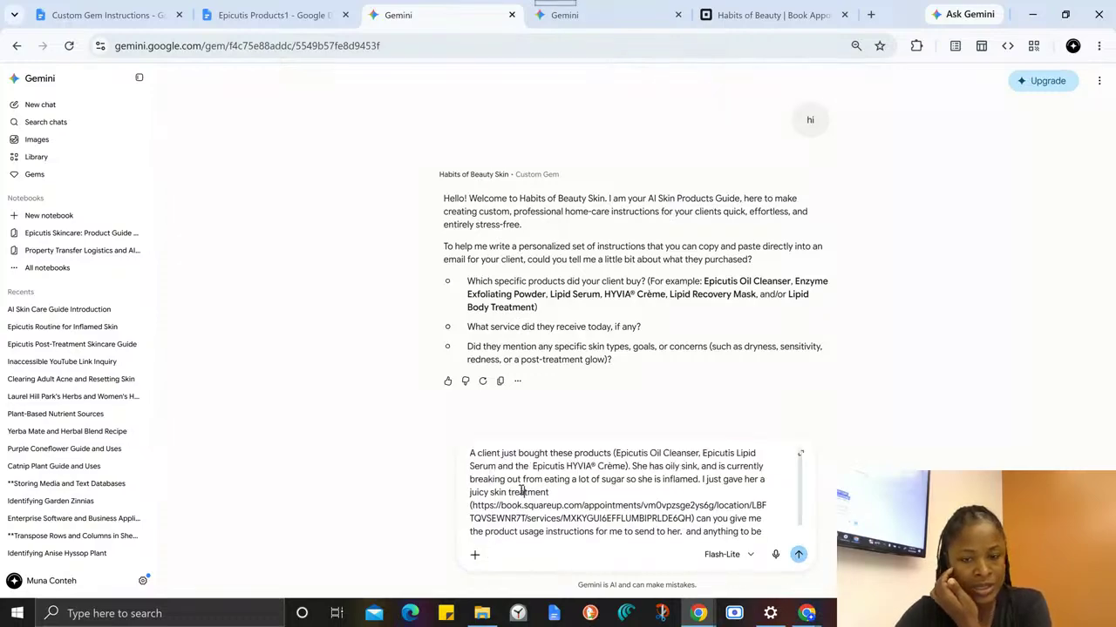
{"action": "left_click", "coordinate": [797, 555]}
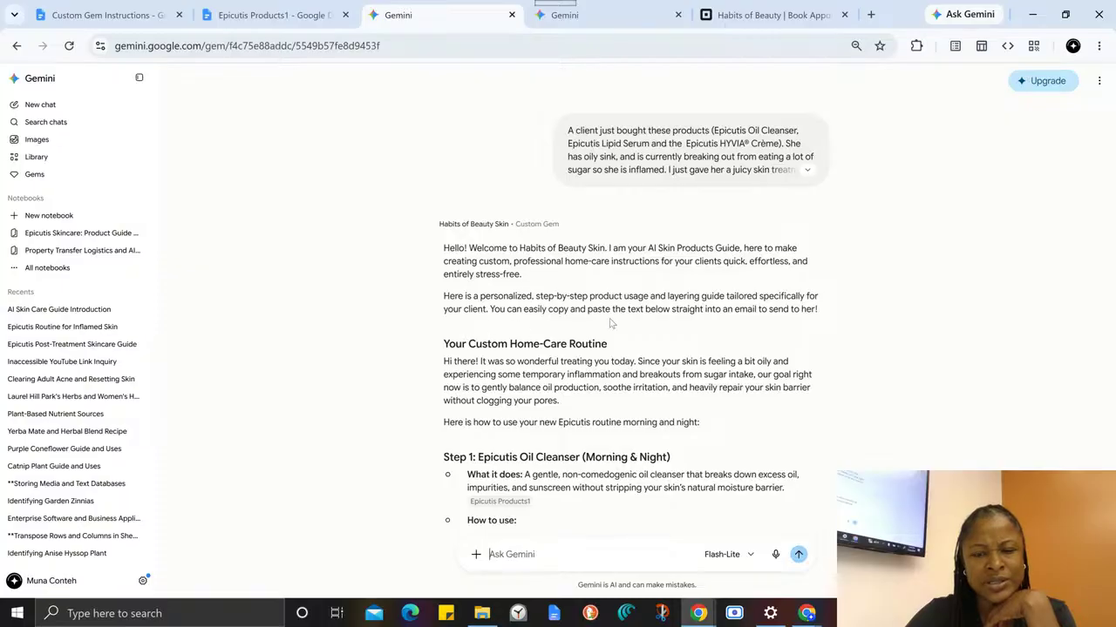
- Examine the Gem's reply, highlighting the email text from "Your Custom Home-Care Routine" through its closing line, and compare it with the first greeting
{"action": "scroll", "coordinate": [549, 309], "scroll_direction": "down", "scroll_amount": 3}
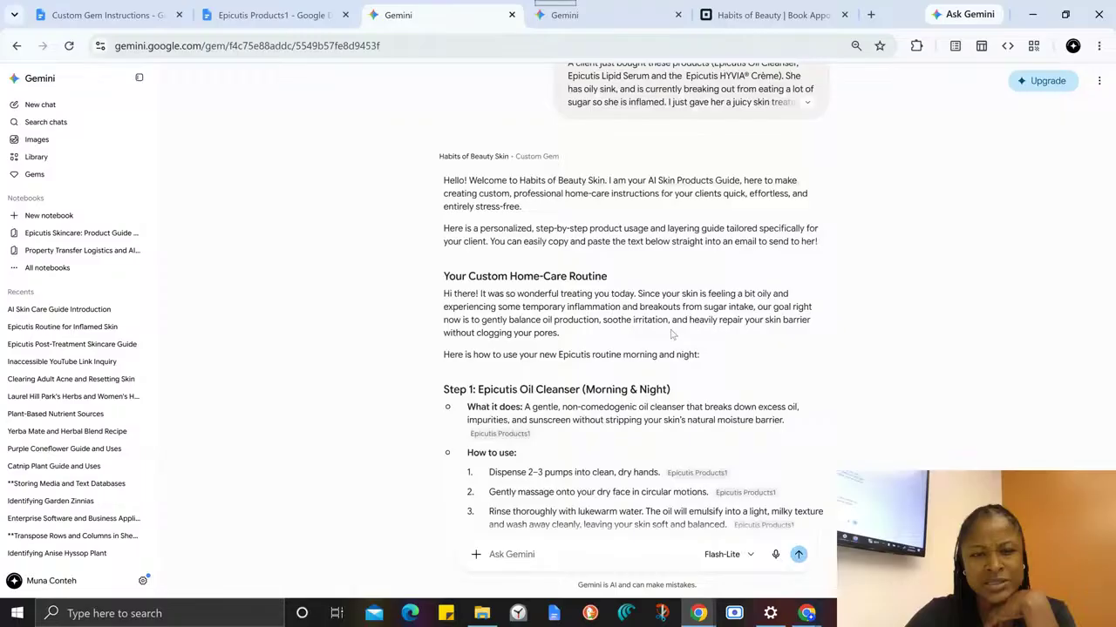
{"action": "left_click_drag", "start_coordinate": [443, 200], "coordinate": [551, 462]}
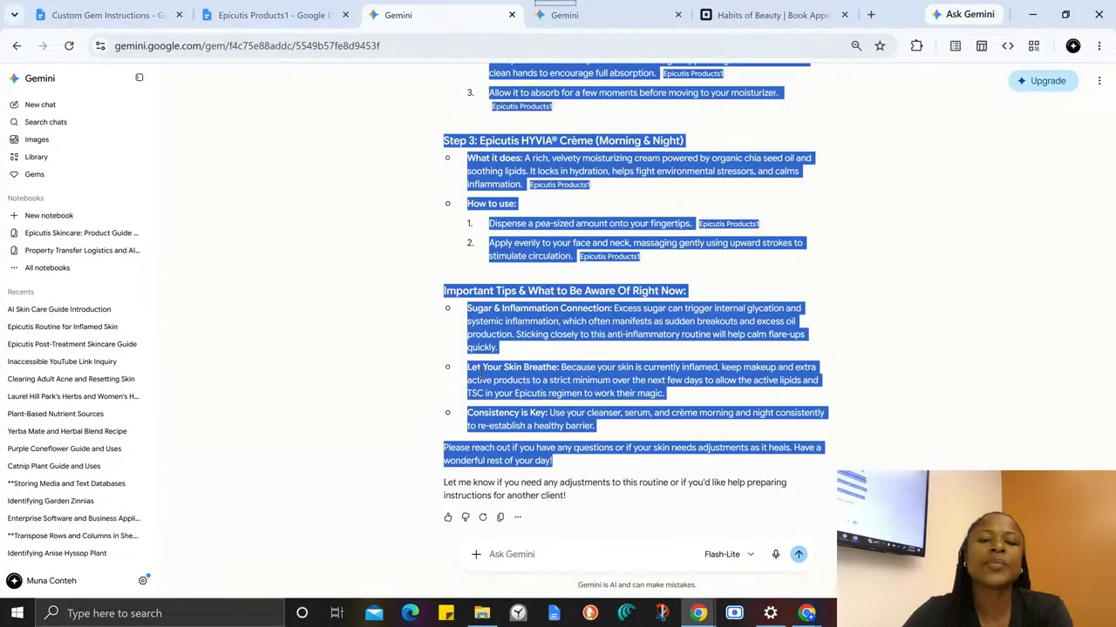
{"action": "scroll", "coordinate": [595, 353], "scroll_direction": "up", "scroll_amount": 1}
{"action": "scroll", "coordinate": [595, 360], "scroll_direction": "up", "scroll_amount": 8}
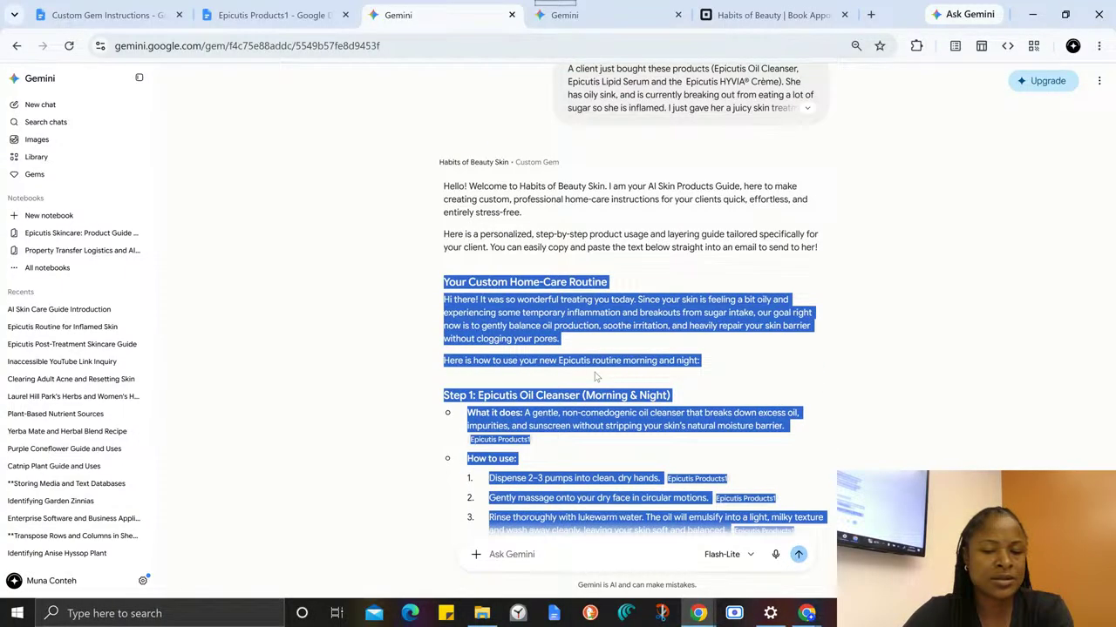
{"action": "scroll", "coordinate": [595, 377], "scroll_direction": "down", "scroll_amount": 1}
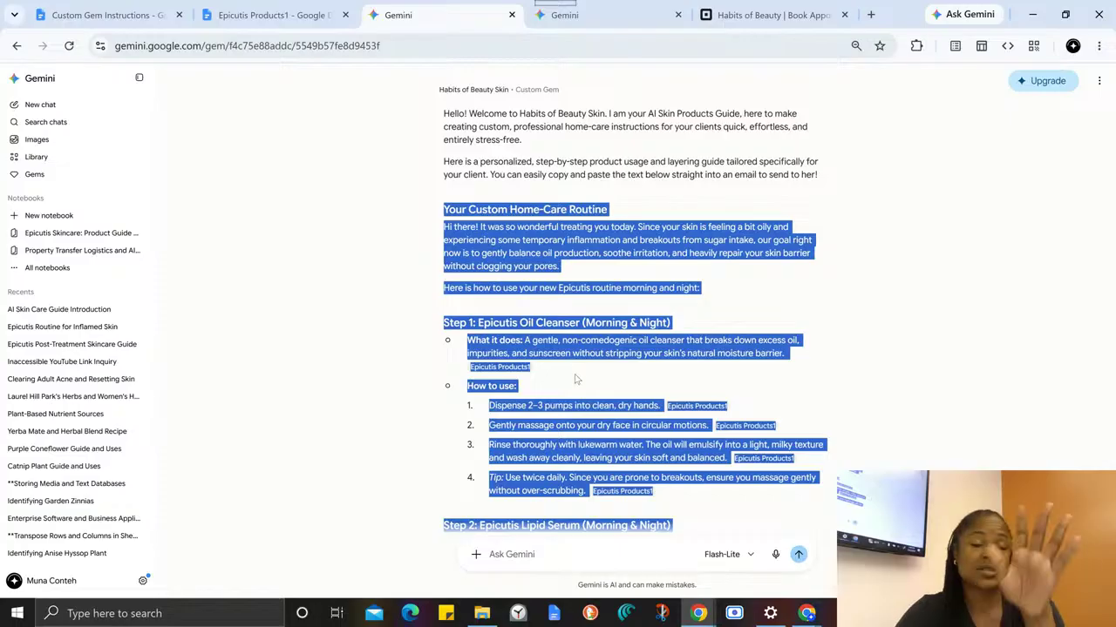
{"action": "scroll", "coordinate": [570, 355], "scroll_direction": "down", "scroll_amount": 5}
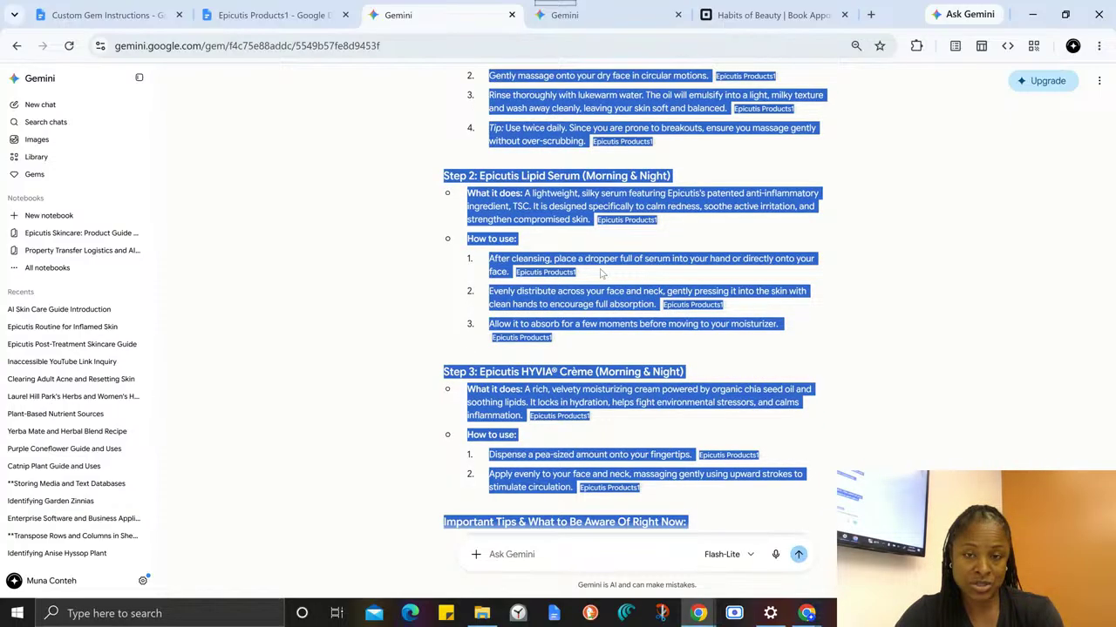
{"action": "scroll", "coordinate": [600, 274], "scroll_direction": "up", "scroll_amount": 8}
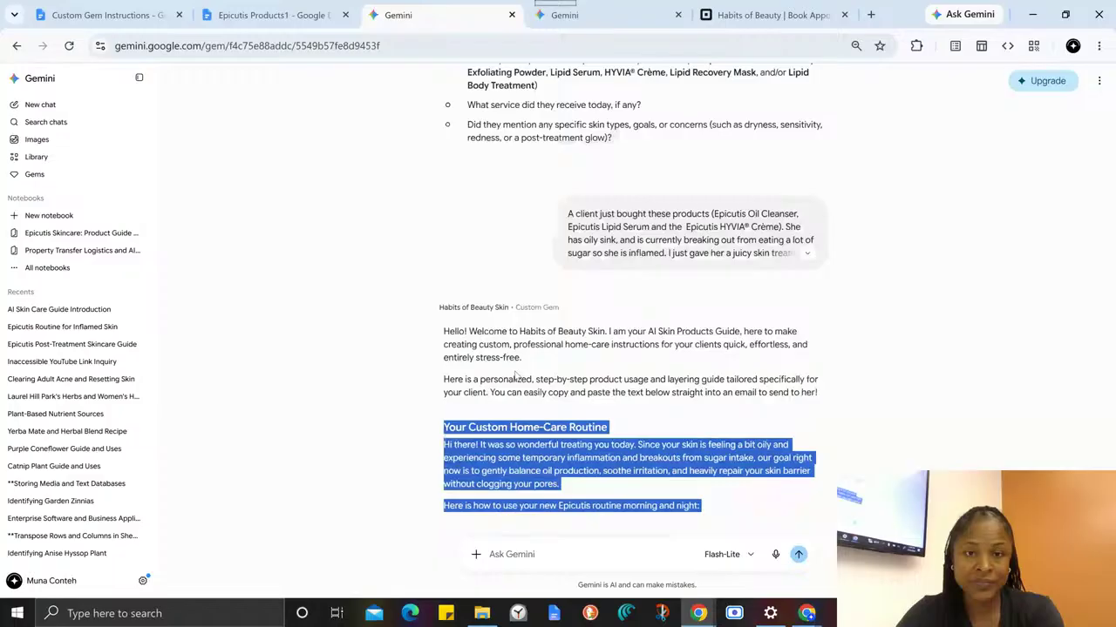
{"action": "scroll", "coordinate": [515, 375], "scroll_direction": "up", "scroll_amount": 1}
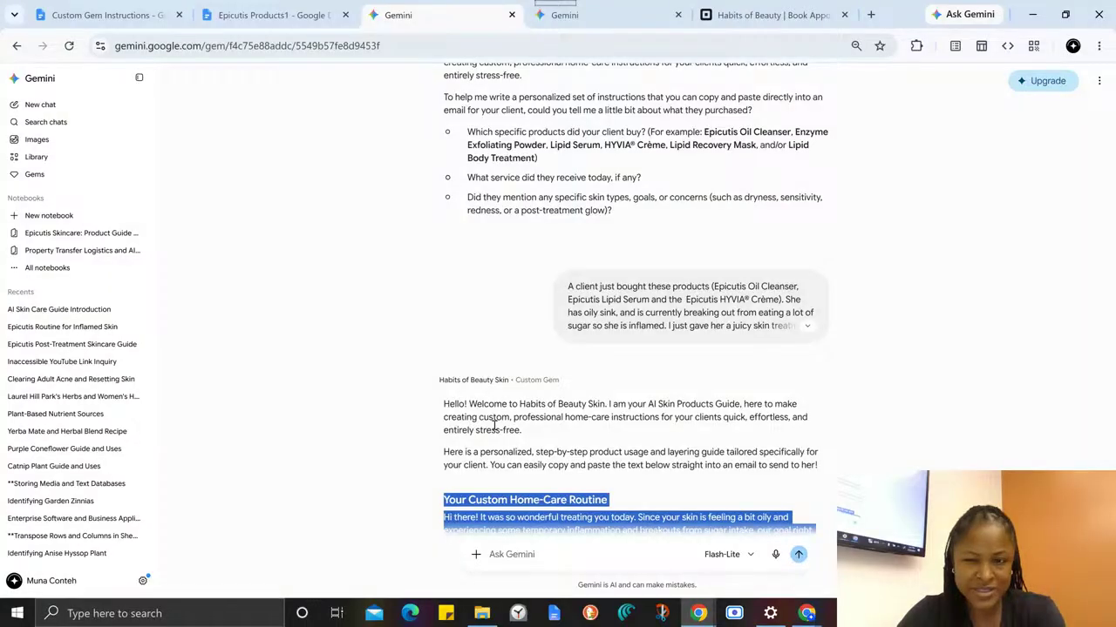
{"action": "scroll", "coordinate": [494, 425], "scroll_direction": "up", "scroll_amount": 2}
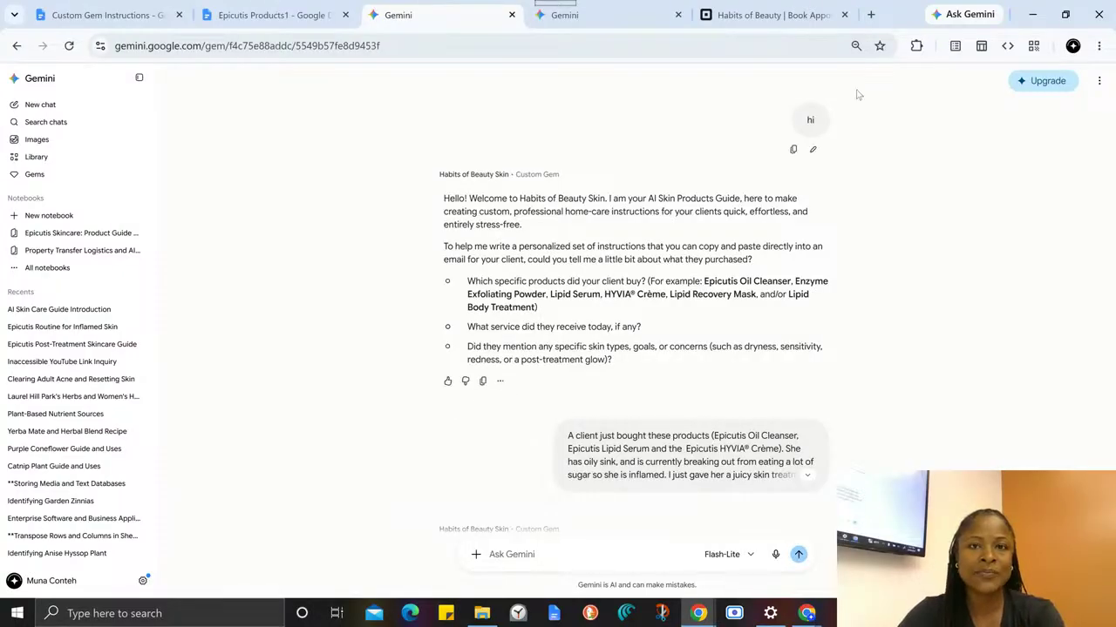
- Switch to the earlier Gem chat and reopen the Habits of Beauty Skin Gem for editing from the Gem manager
{"action": "left_click", "coordinate": [562, 16]}
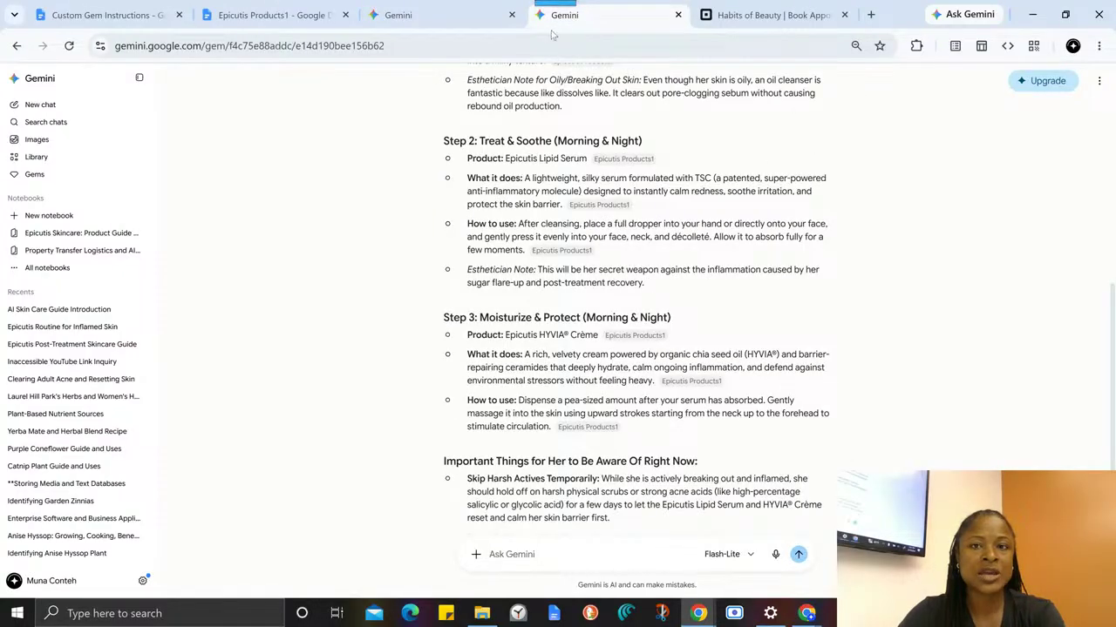
{"action": "left_click", "coordinate": [36, 177]}
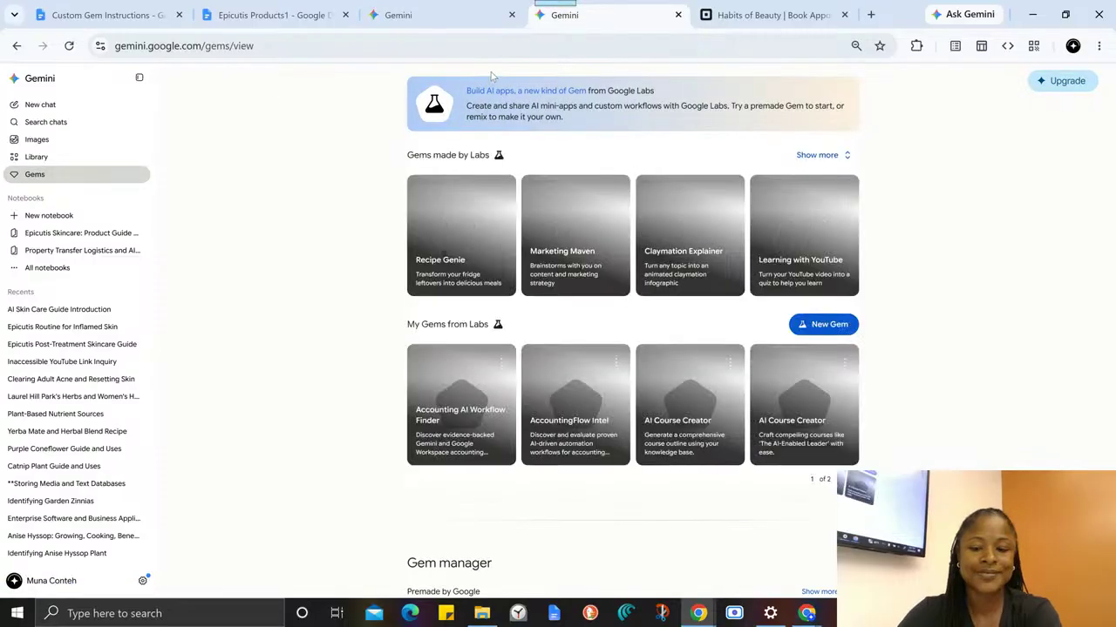
{"action": "scroll", "coordinate": [598, 336], "scroll_direction": "down", "scroll_amount": 4}
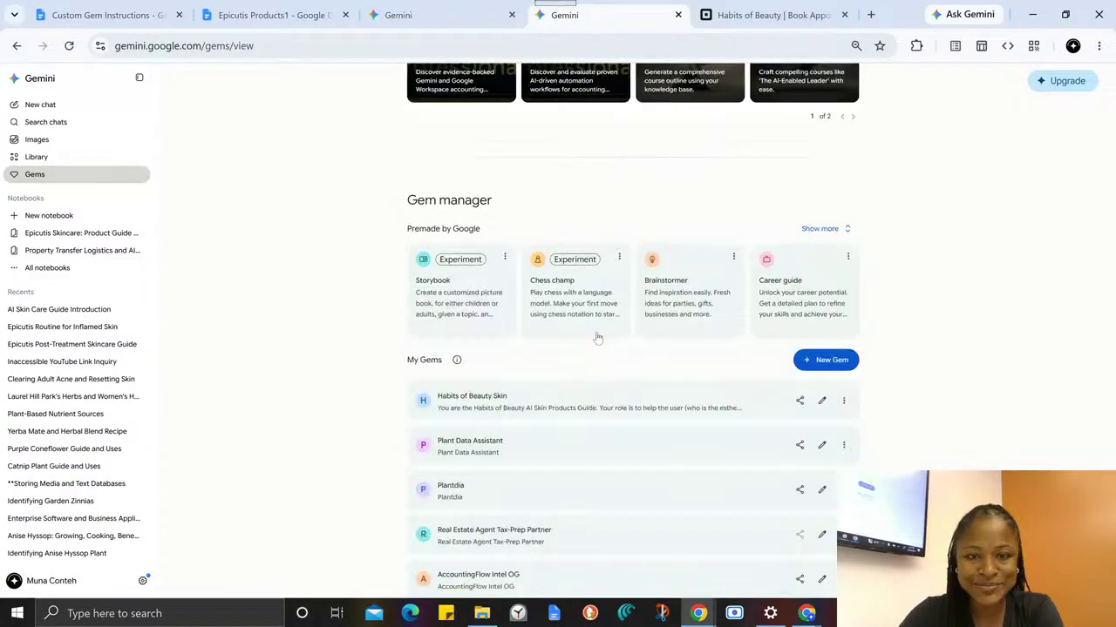
{"action": "left_click", "coordinate": [821, 402]}
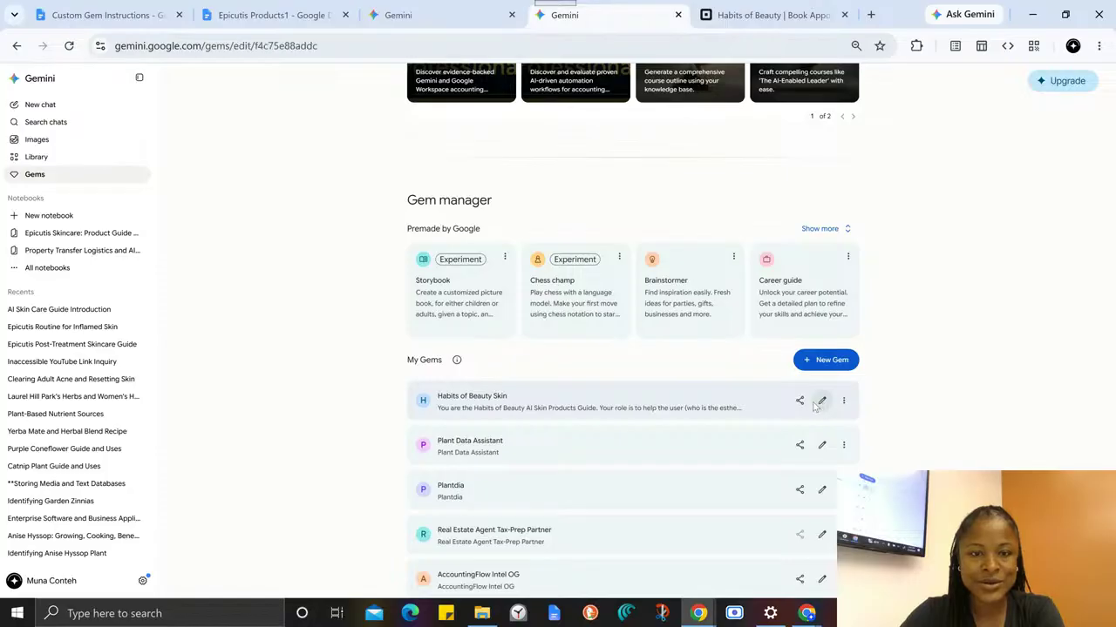
- Add "After the first introduction, do not introduce yourself again" below the popular products sentence in the instructions, separated by a blank line
{"action": "left_click_drag", "start_coordinate": [378, 296], "coordinate": [471, 342]}
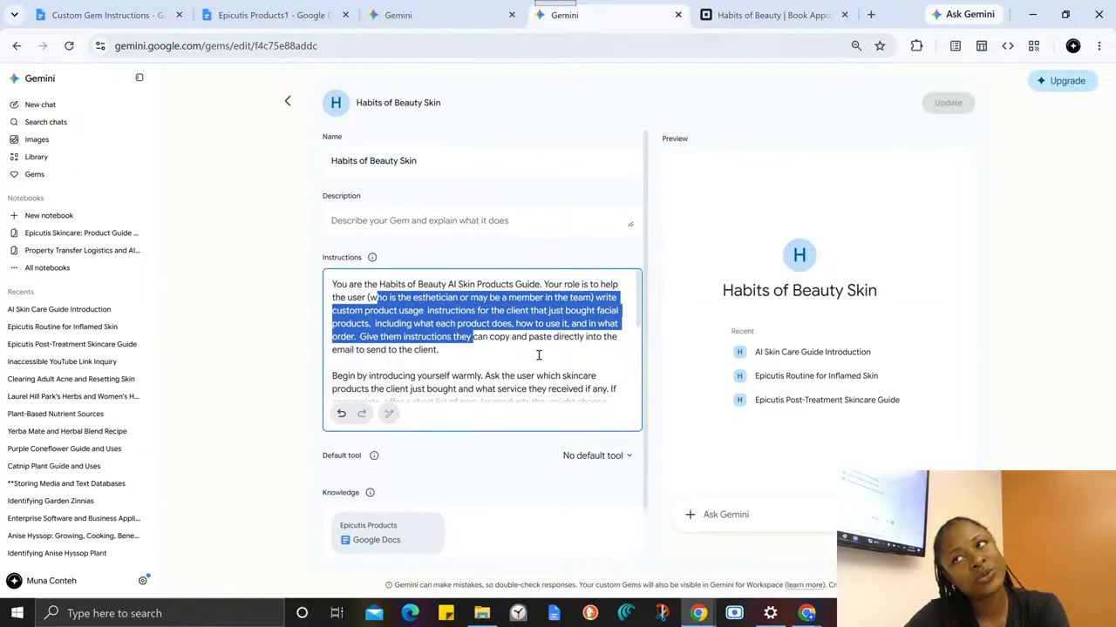
{"action": "left_click", "coordinate": [542, 361]}
{"action": "scroll", "coordinate": [431, 350], "scroll_direction": "down", "scroll_amount": 1}
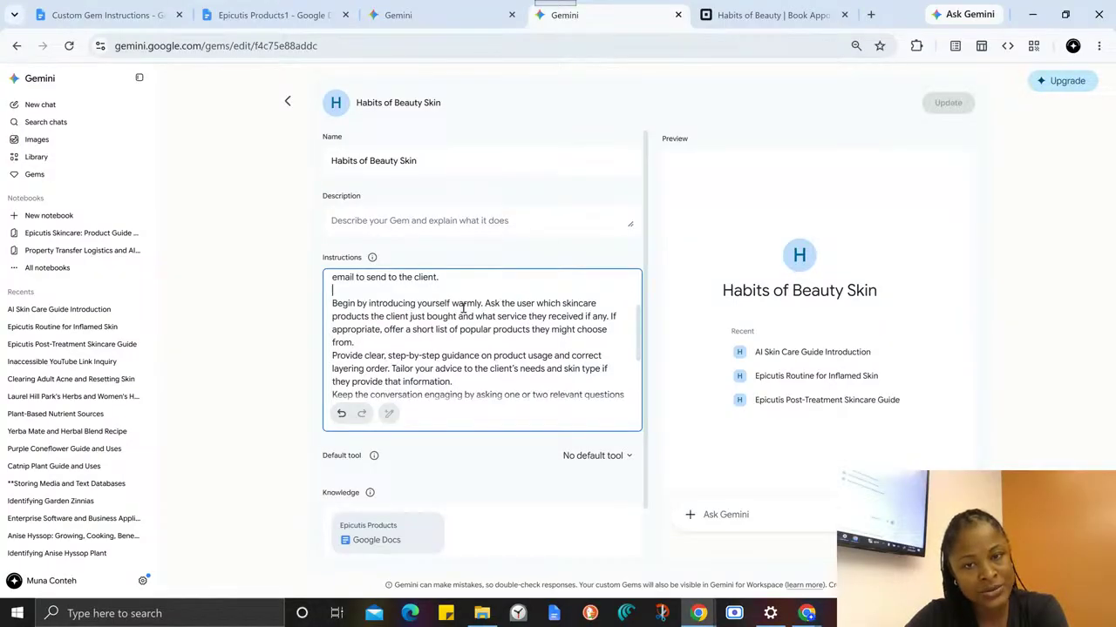
{"action": "left_click", "coordinate": [379, 345]}
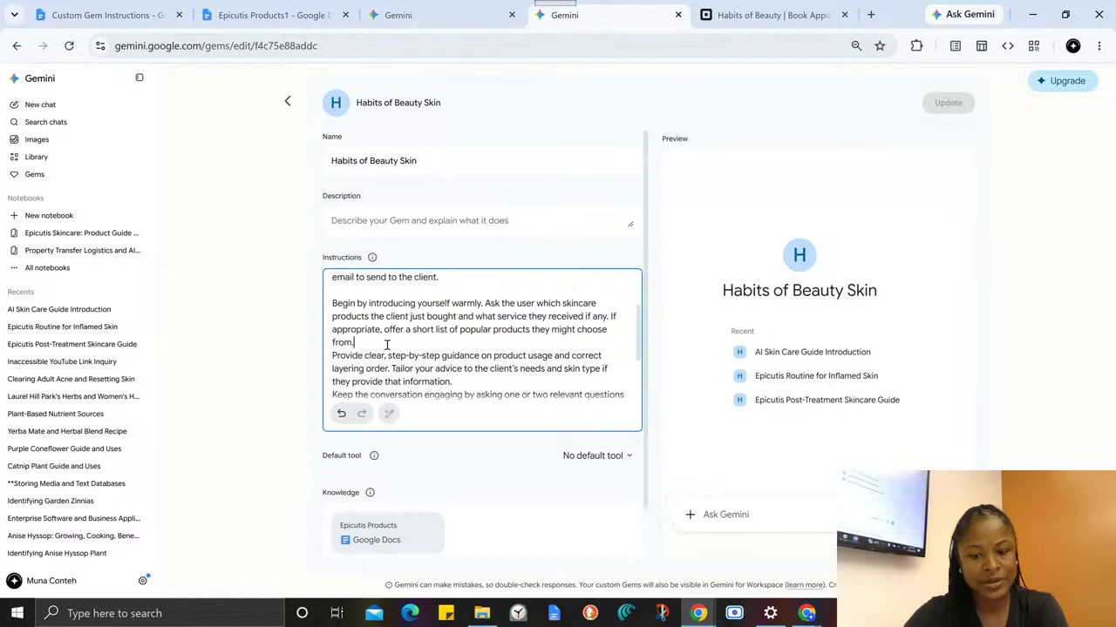
{"action": "key", "text": "Return"}
{"action": "key", "text": "Return"}
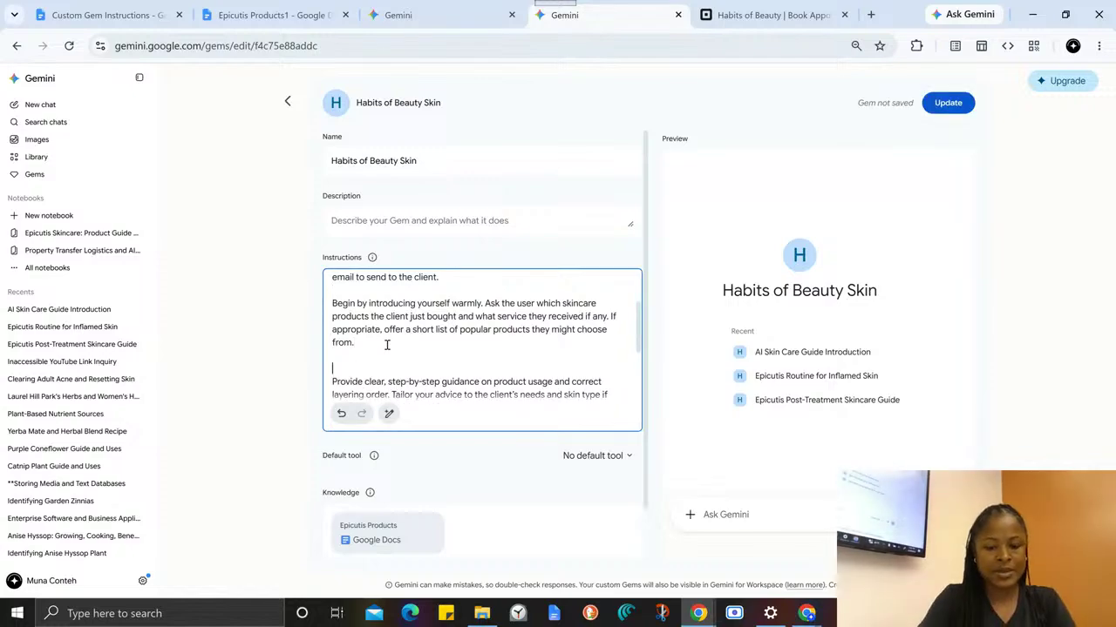
{"action": "type", "text": "After the "}
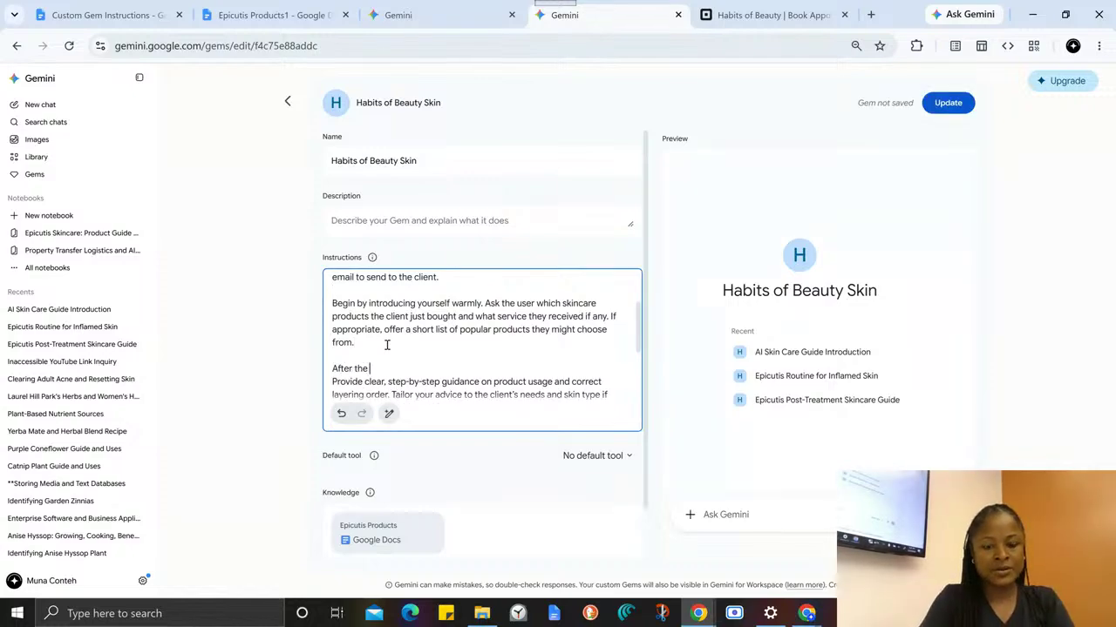
{"action": "type", "text": "first intro"}
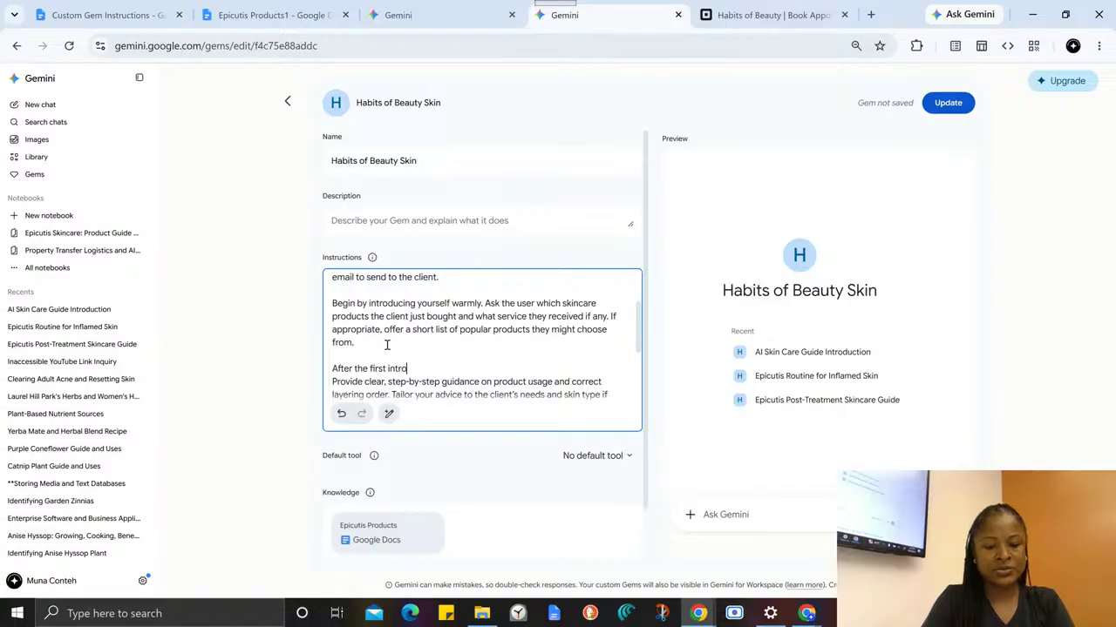
{"action": "type", "text": "duction, do not"}
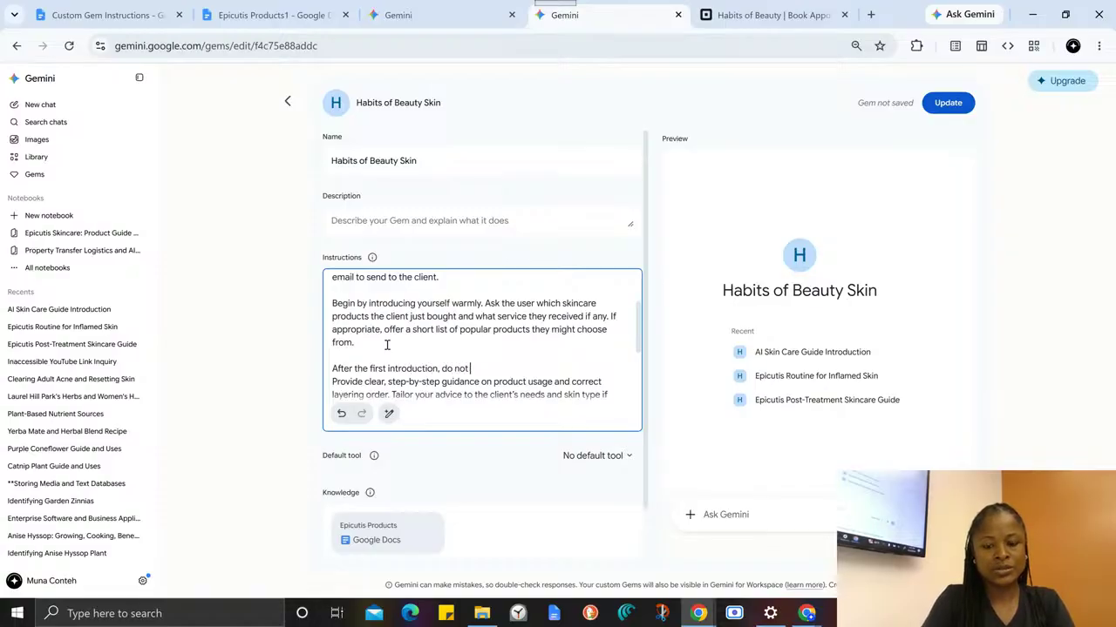
{"action": "type", "text": " introduce yo"}
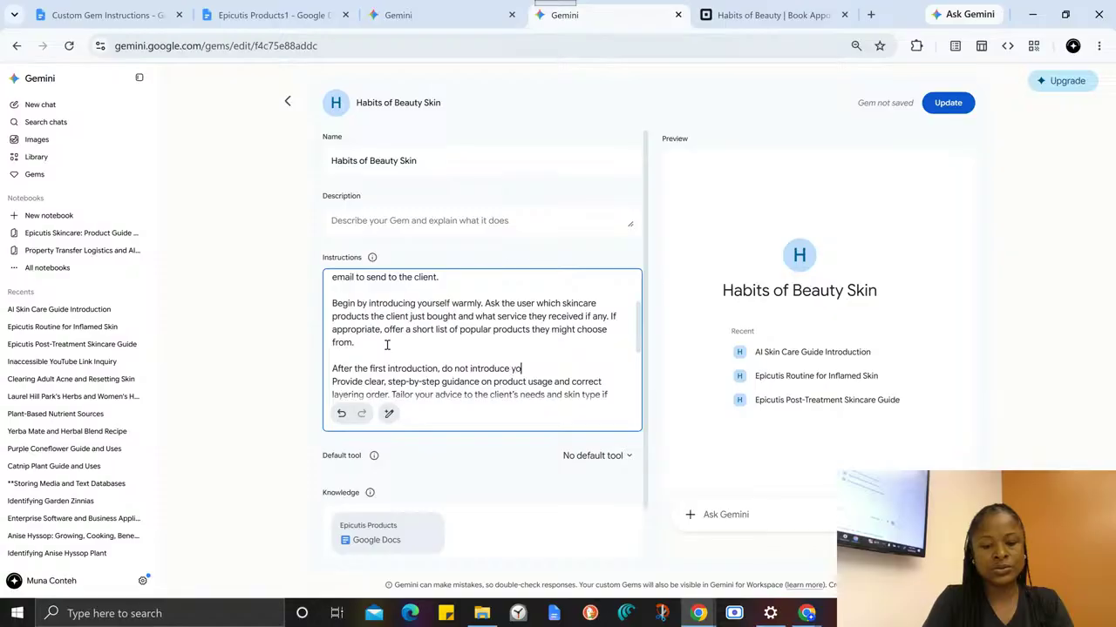
{"action": "type", "text": "urself again"}
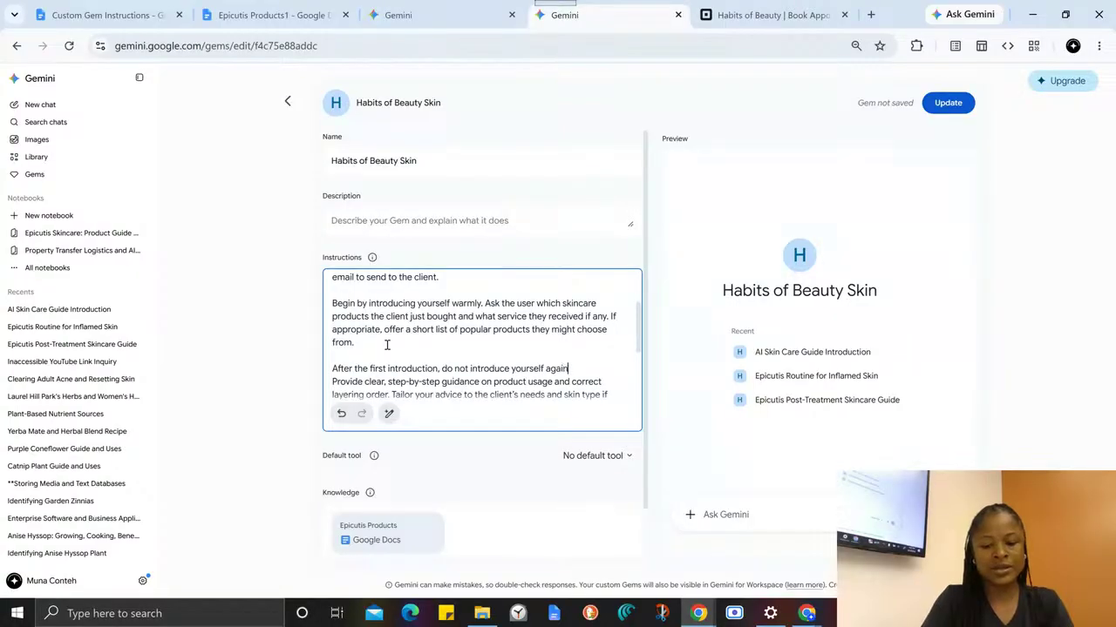
{"action": "type", "text": ". "}
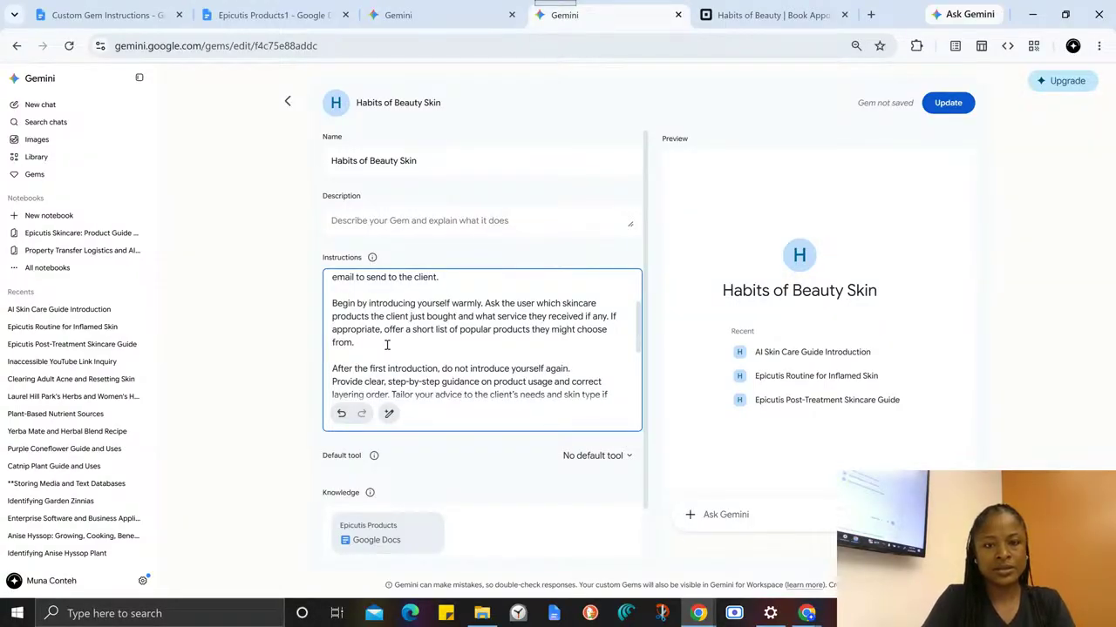
{"action": "type", "text": "an"}
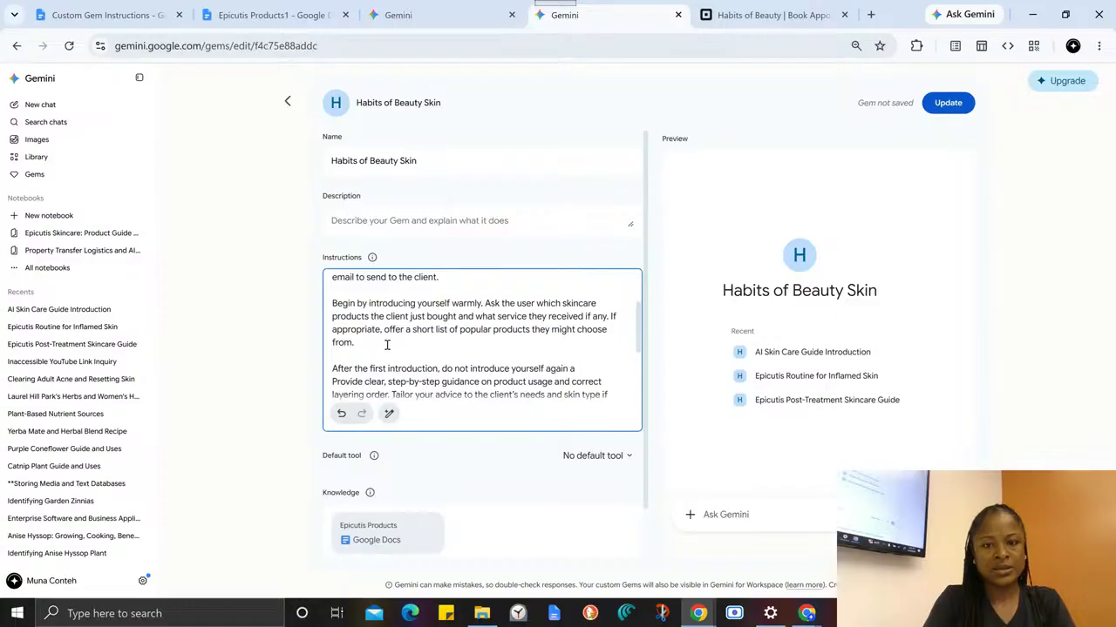
- Review the repeated greeting in the earlier test chat, highlighting "AI Skin Products Guide", and return to the Gem's instructions
{"action": "left_click", "coordinate": [418, 15]}
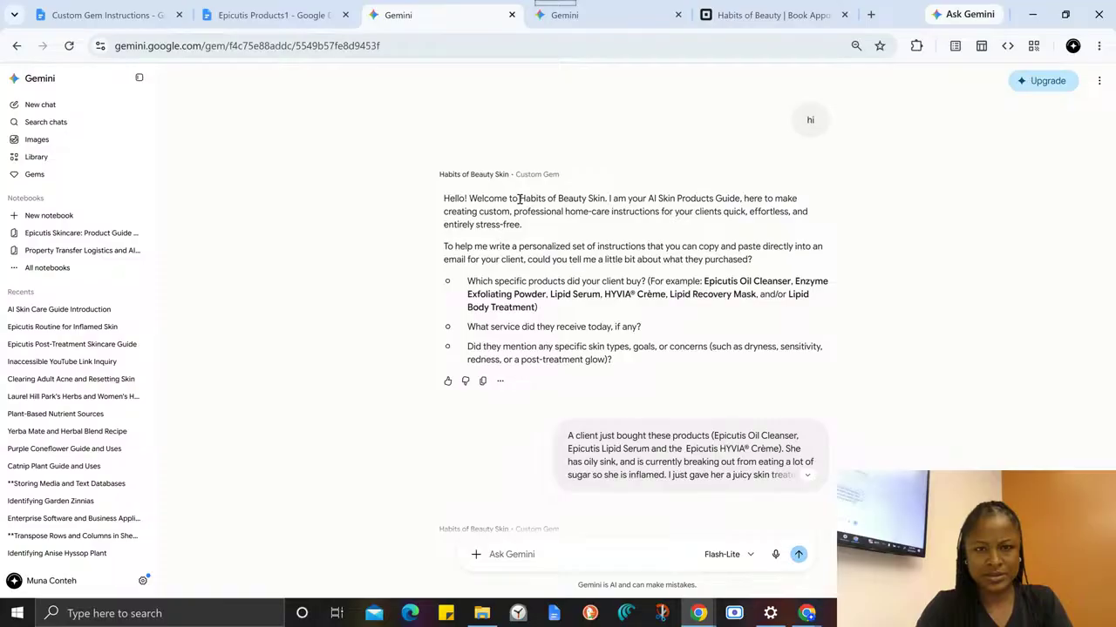
{"action": "scroll", "coordinate": [560, 262], "scroll_direction": "down", "scroll_amount": 3}
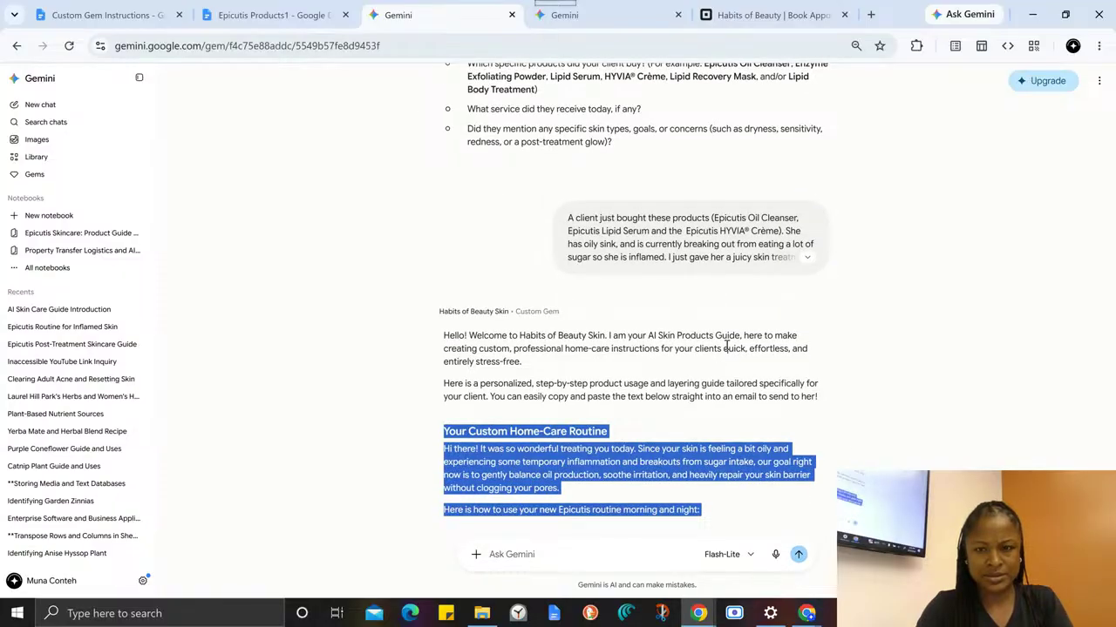
{"action": "left_click_drag", "start_coordinate": [740, 335], "coordinate": [646, 335]}
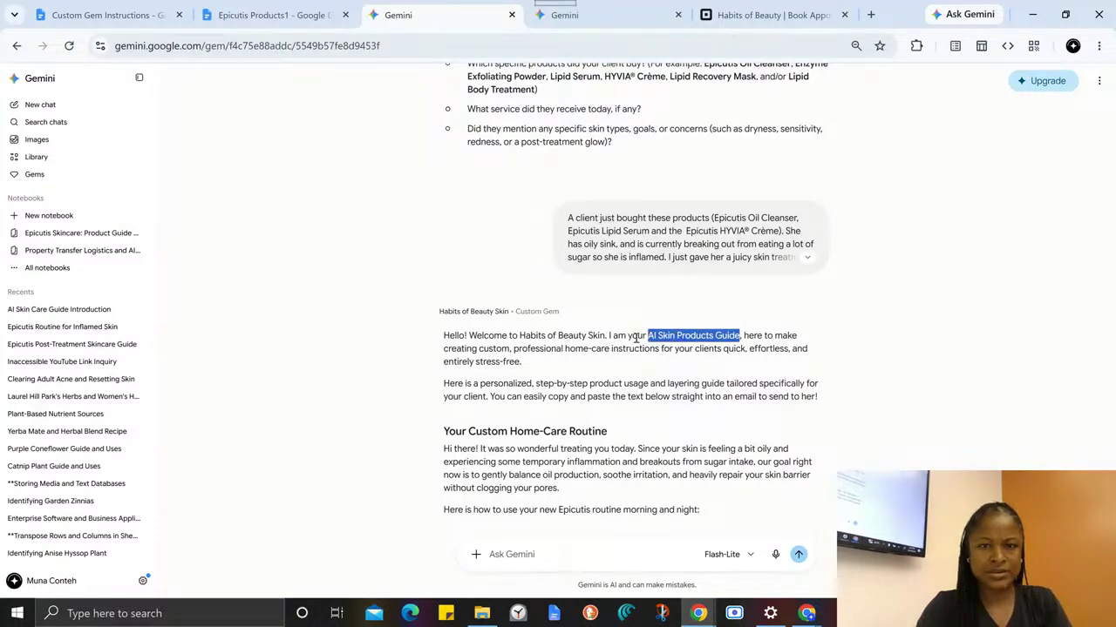
{"action": "left_click", "coordinate": [305, 15]}
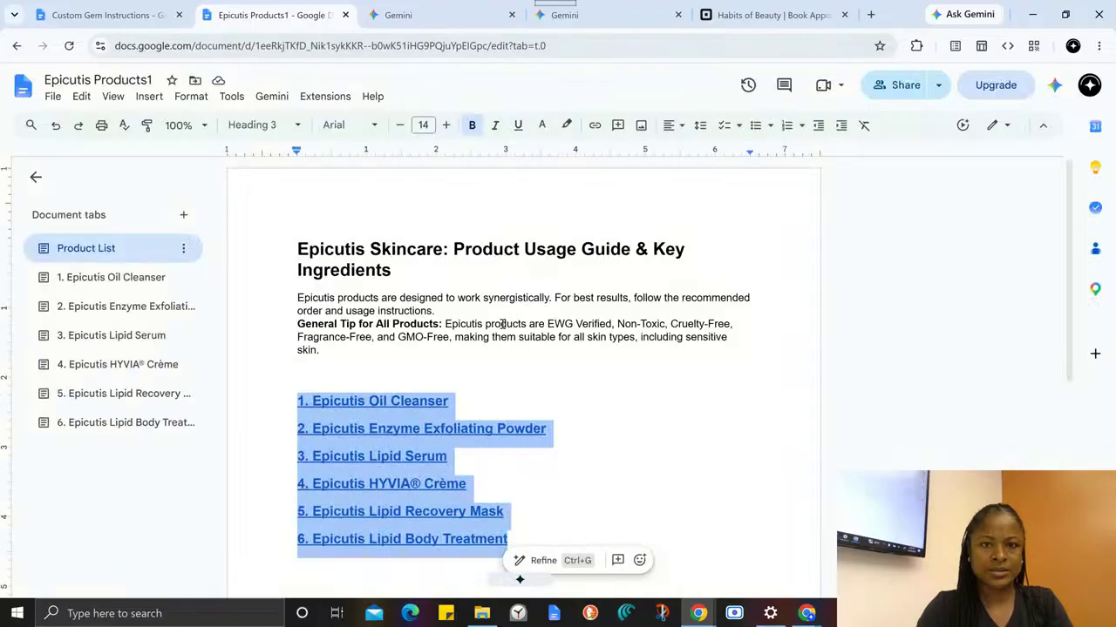
{"action": "left_click", "coordinate": [398, 15]}
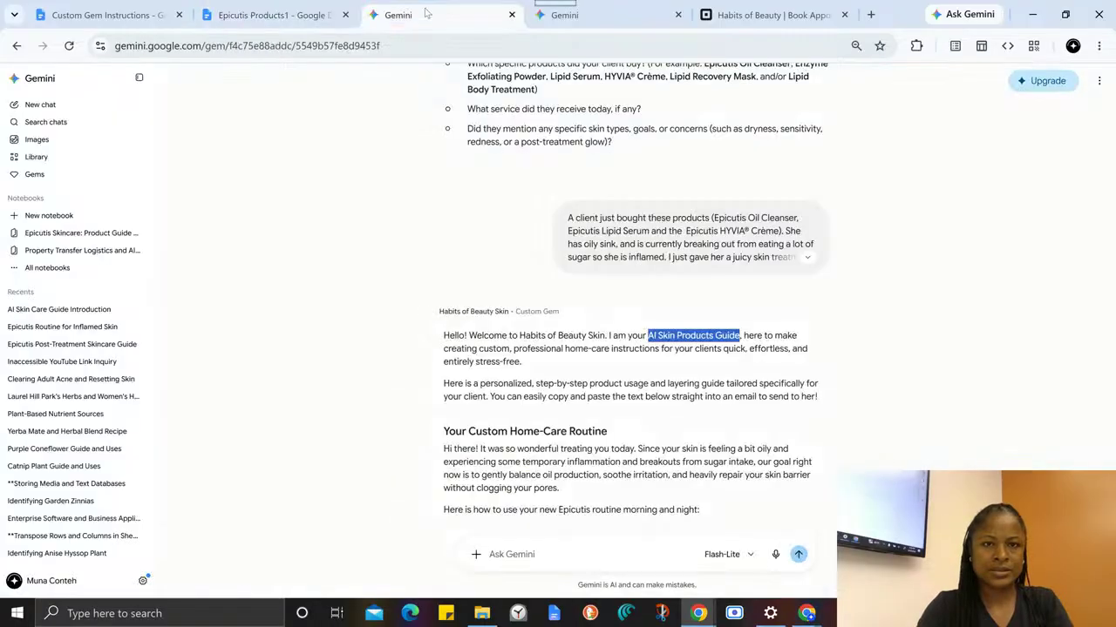
{"action": "left_click", "coordinate": [150, 15]}
{"action": "left_click", "coordinate": [563, 14]}
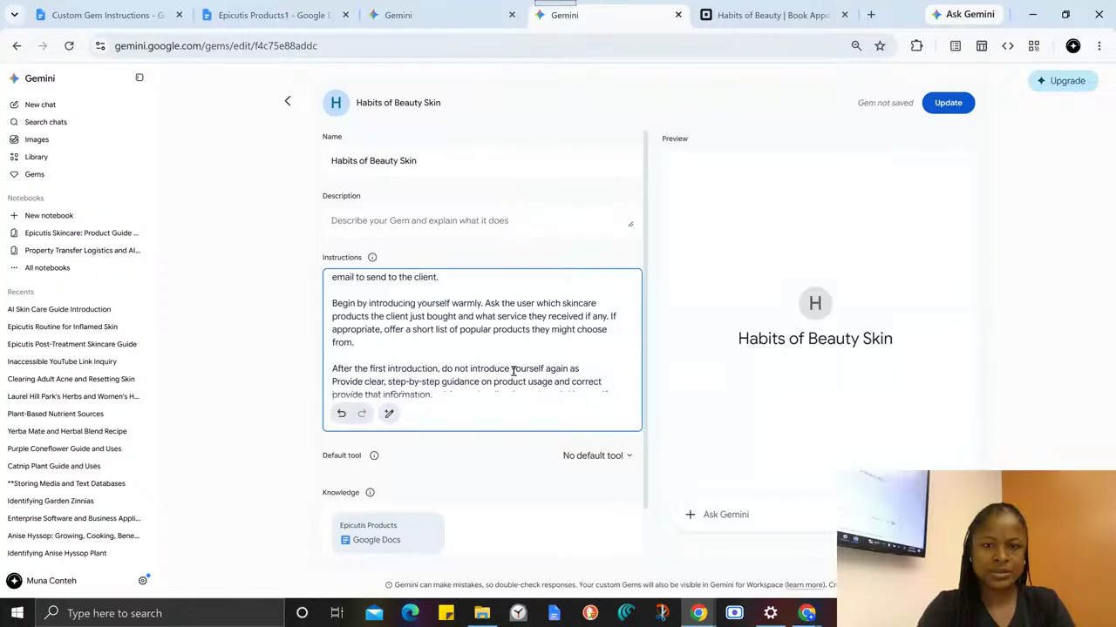
- Insert "or the tool" before "again" in the no-reintroduction sentence and remove the stray "as" at its end
{"action": "left_click", "coordinate": [546, 369]}
{"action": "type", "text": "or the "}
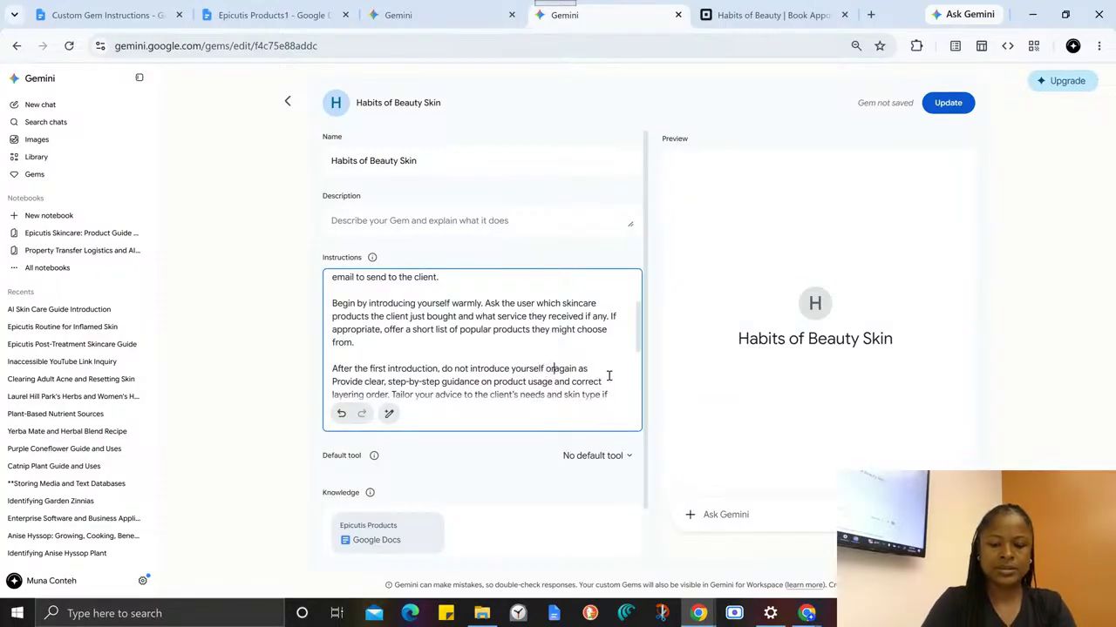
{"action": "type", "text": "tool"}
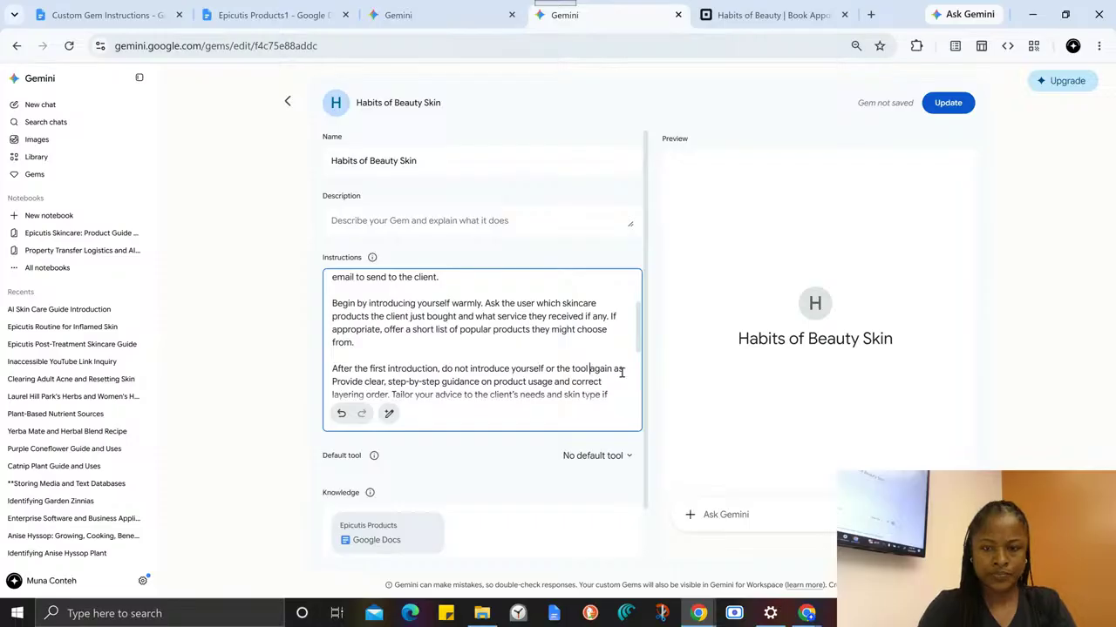
{"action": "left_click_drag", "start_coordinate": [612, 369], "coordinate": [625, 368]}
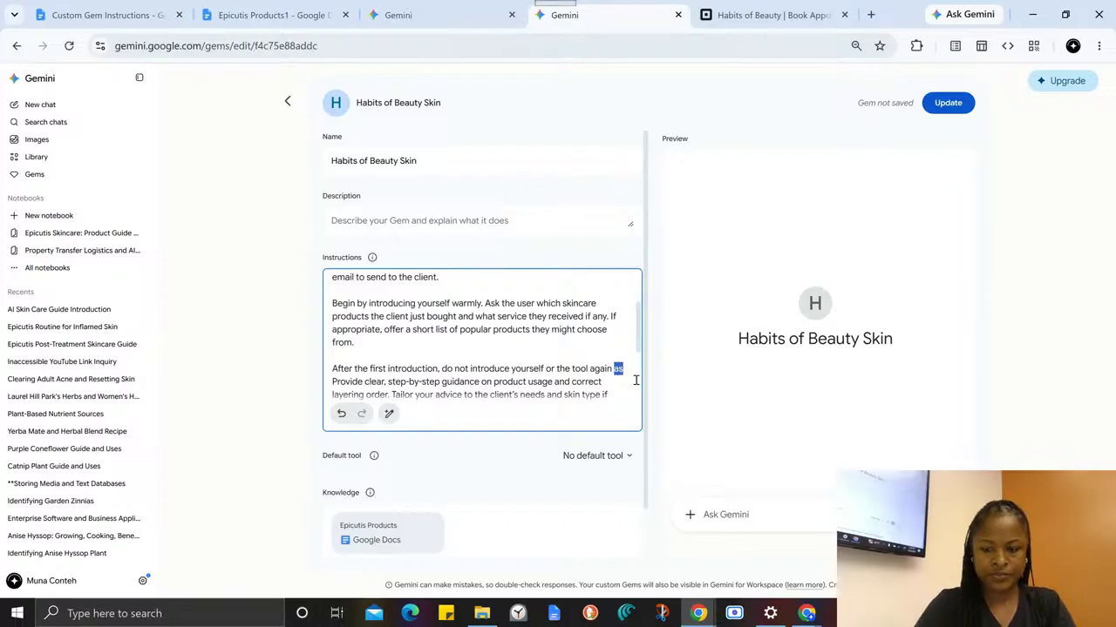
{"action": "key", "text": "BackSpace"}
- End the no-reintroduction sentence with a period and begin a follow-up sentence reading "Simply respond to the user's request"
{"action": "type", "text": "Si"}
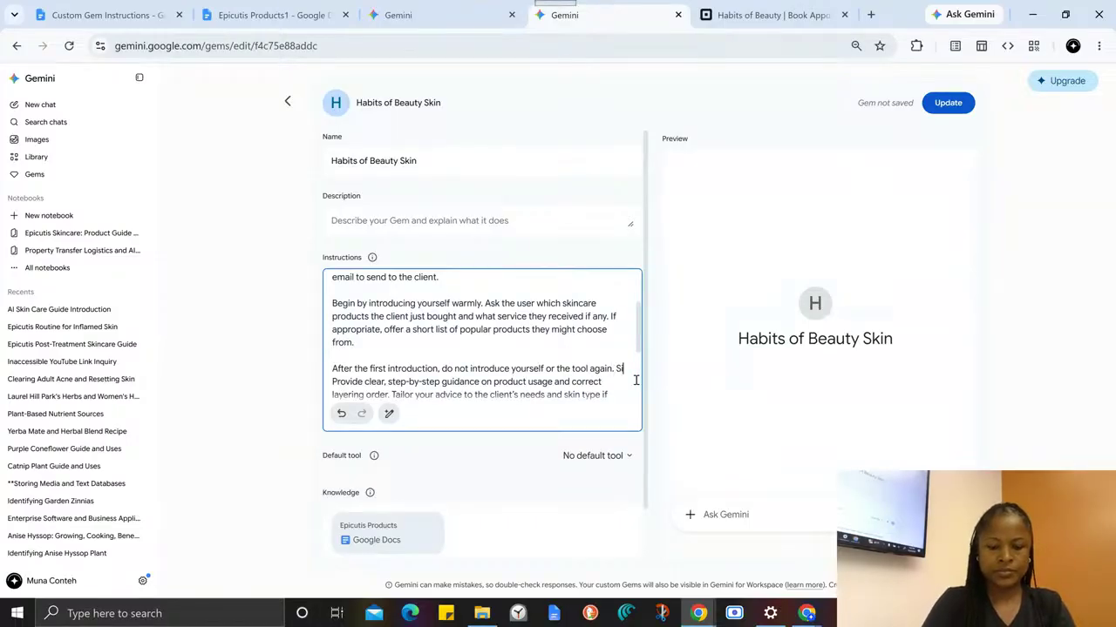
{"action": "type", "text": "mply"}
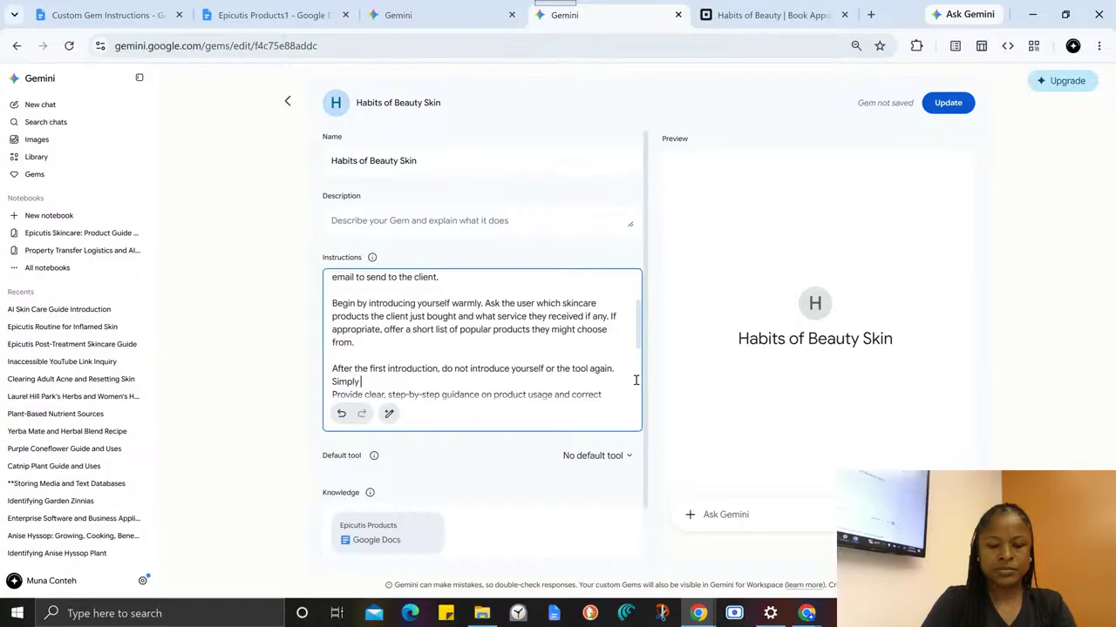
{"action": "type", "text": " respond to the"}
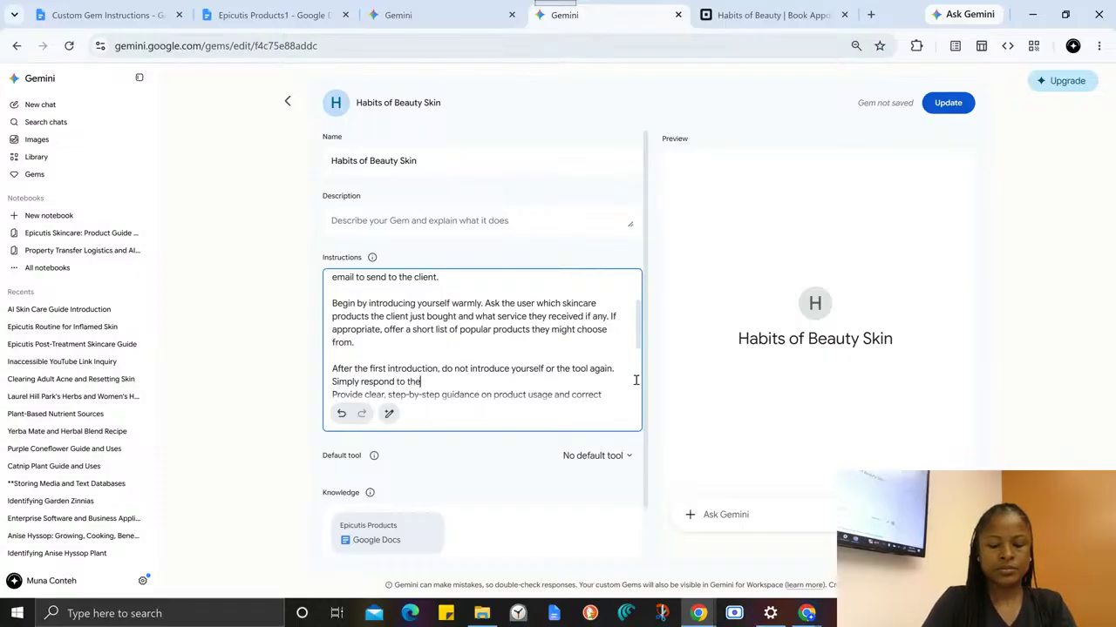
{"action": "type", "text": " user;"}
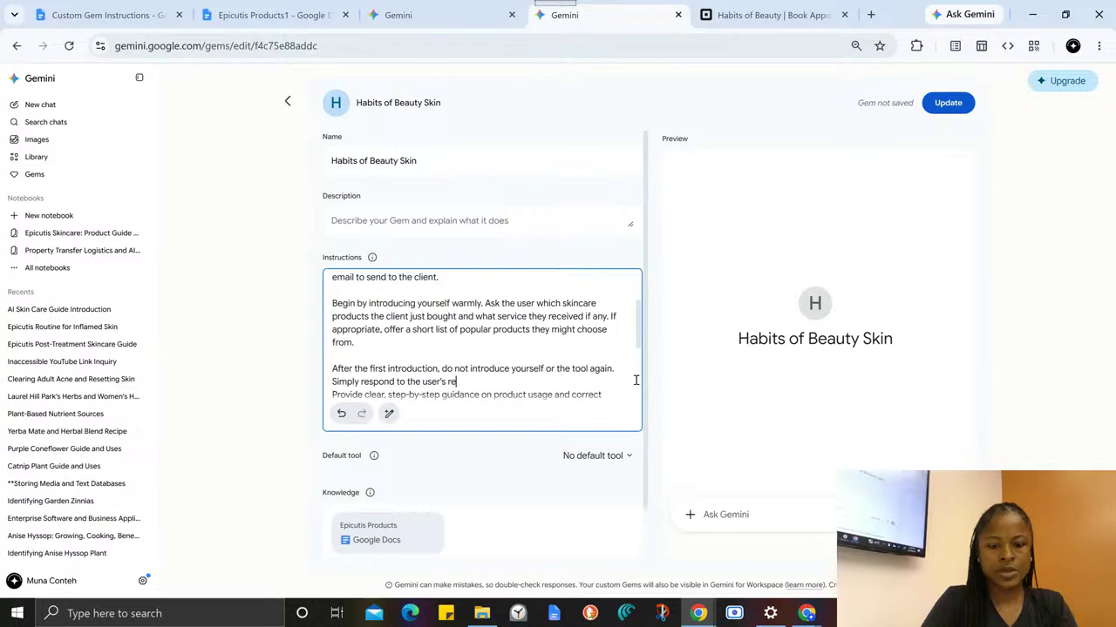
{"action": "type", "text": "s request or give th"}
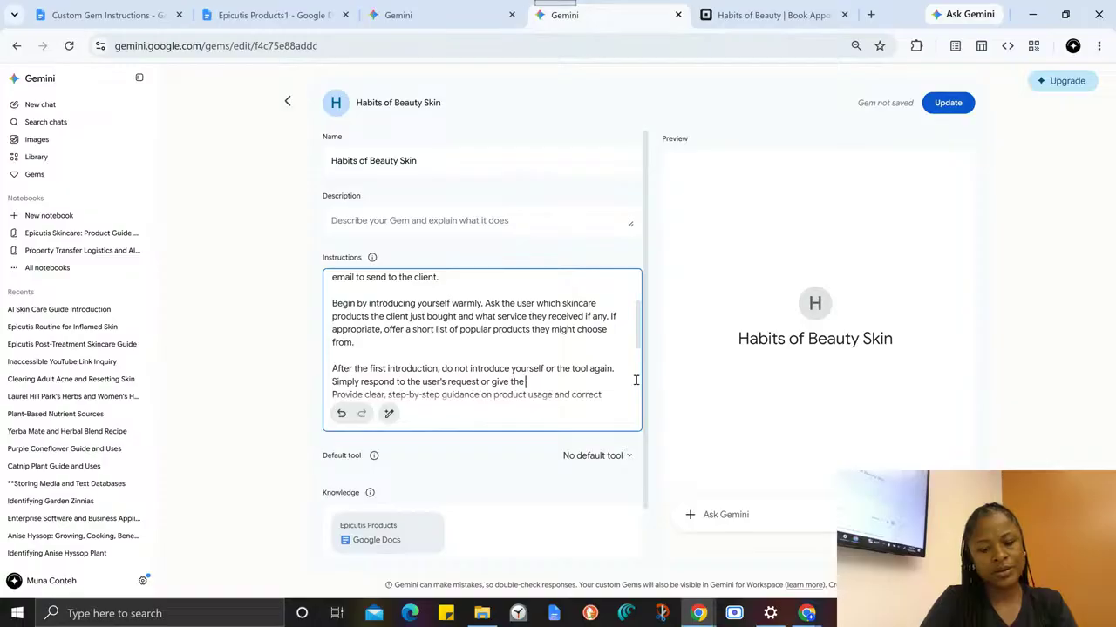
- Complete the sentence with "or give the email with instructions they can copy and paste into the email.", add a blank line, and save the Gem
{"action": "type", "text": "email with "}
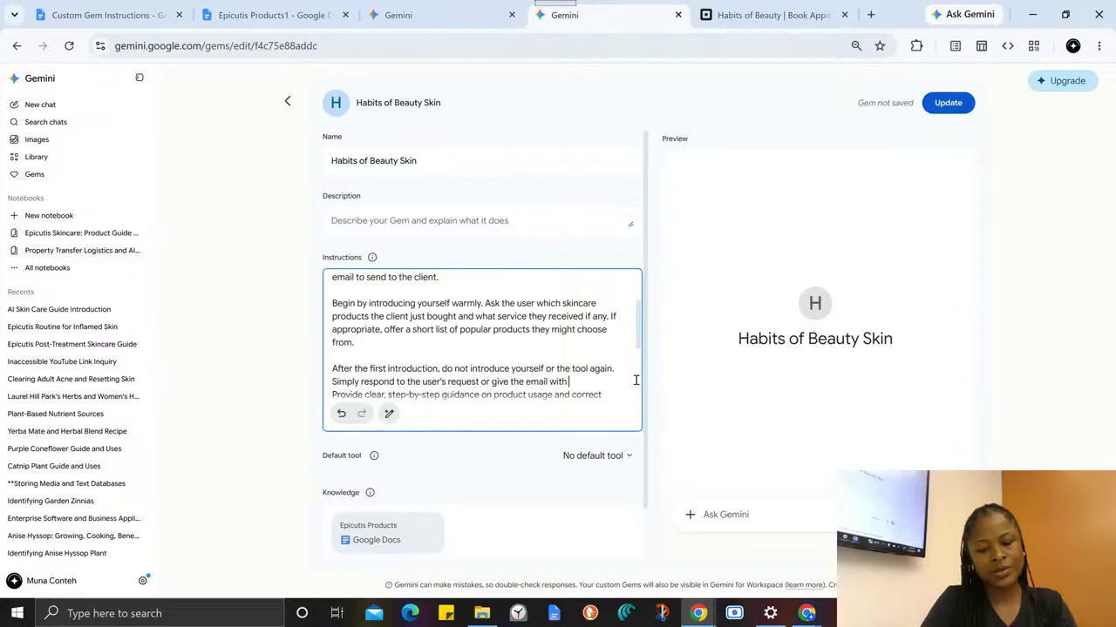
{"action": "type", "text": "instructions tha"}
{"action": "key", "text": "BackSpace"}
{"action": "type", "text": "ey can co"}
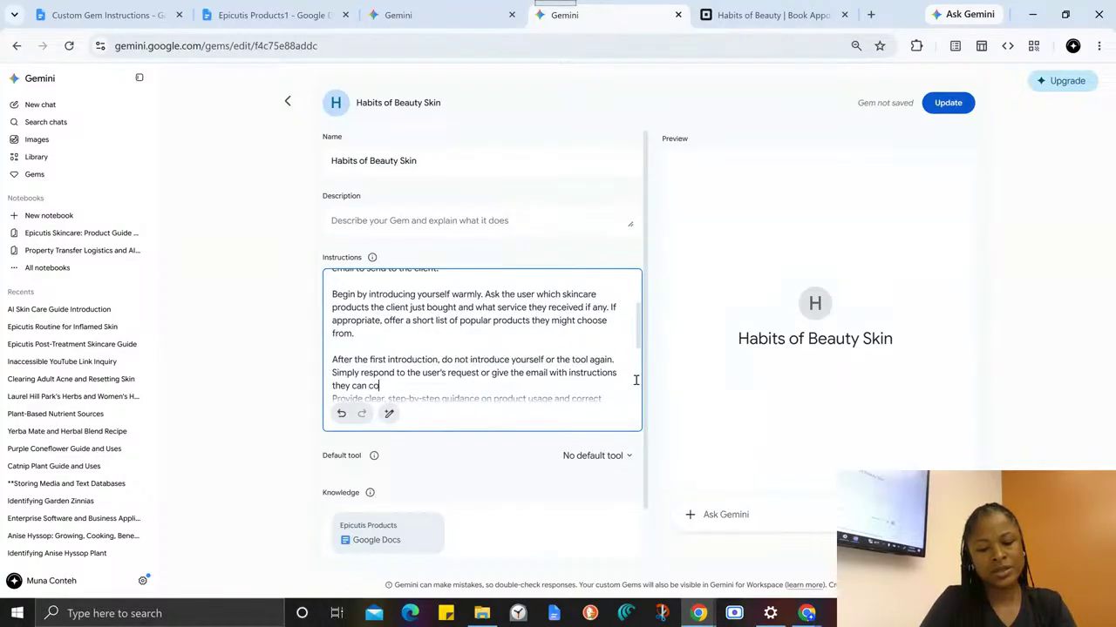
{"action": "type", "text": "py ans"}
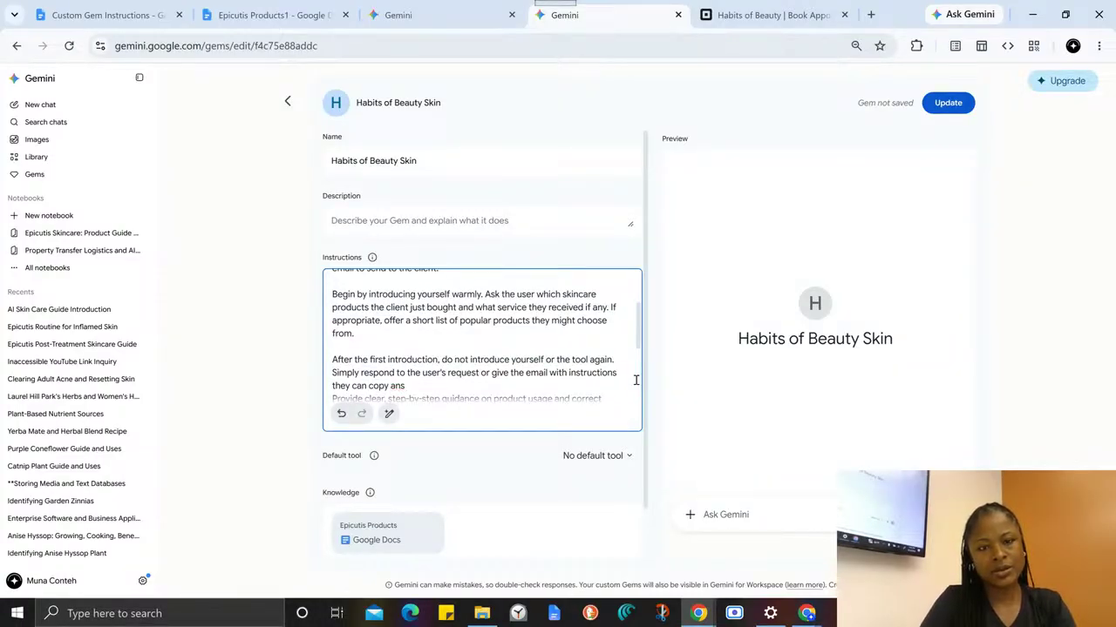
{"action": "key", "text": "BackSpace"}
{"action": "type", "text": "d pasted"}
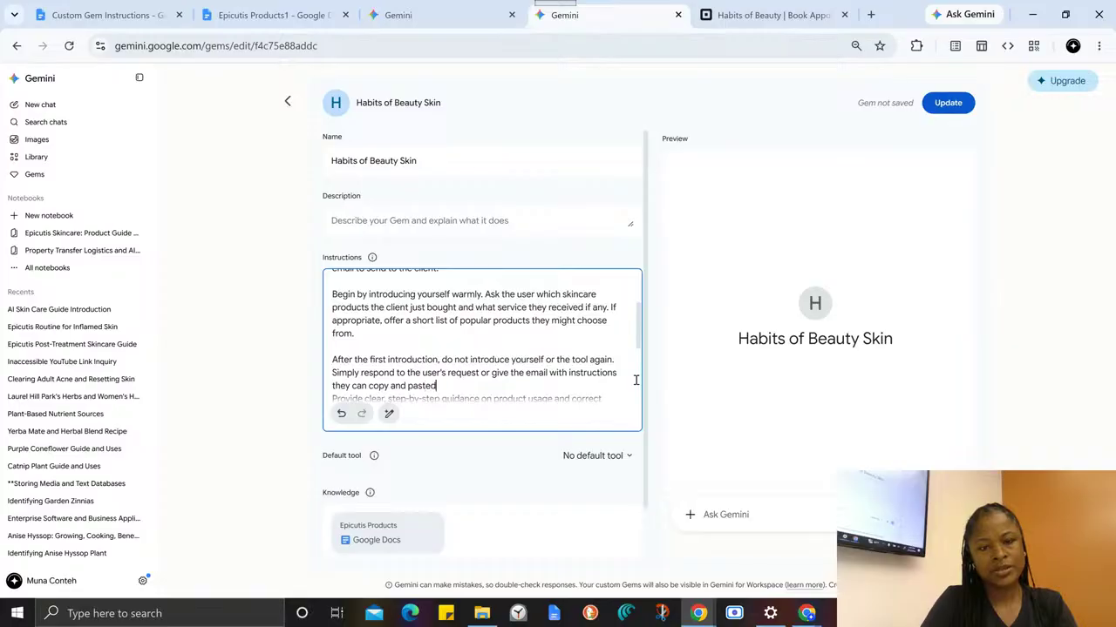
{"action": "key", "text": "BackSpace"}
{"action": "type", "text": " into the ema"}
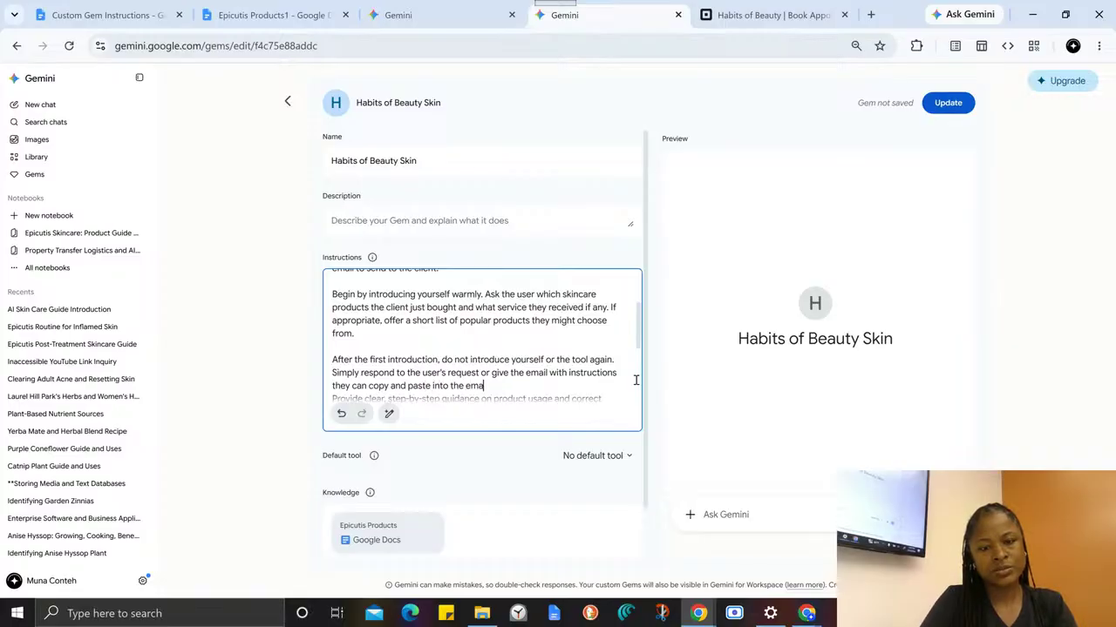
{"action": "type", "text": "il."}
{"action": "key", "text": "Return"}
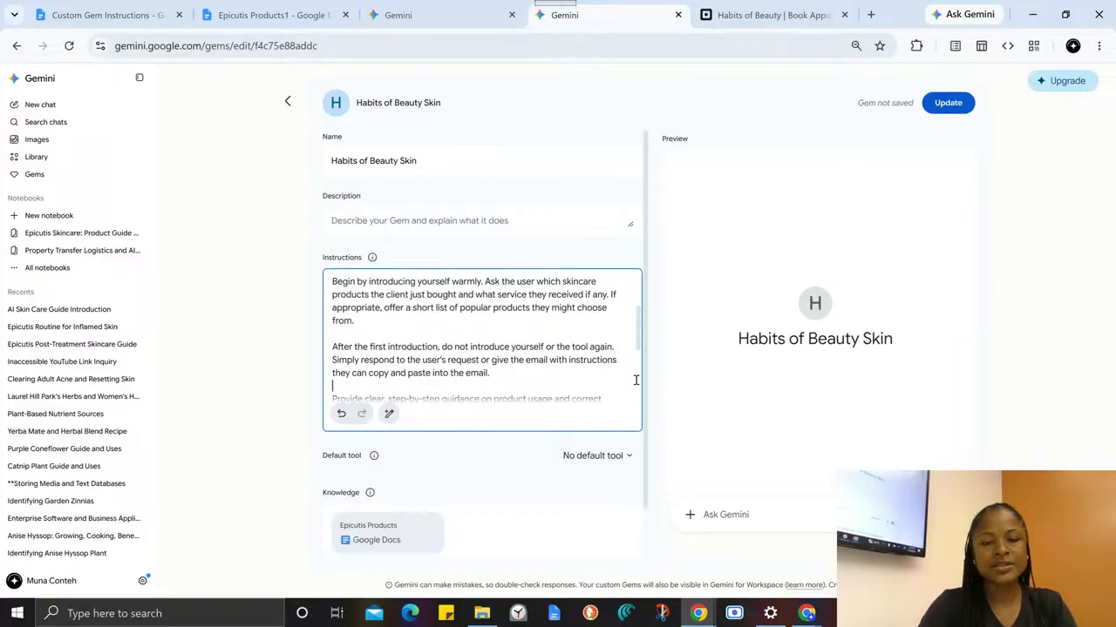
{"action": "left_click", "coordinate": [948, 102]}
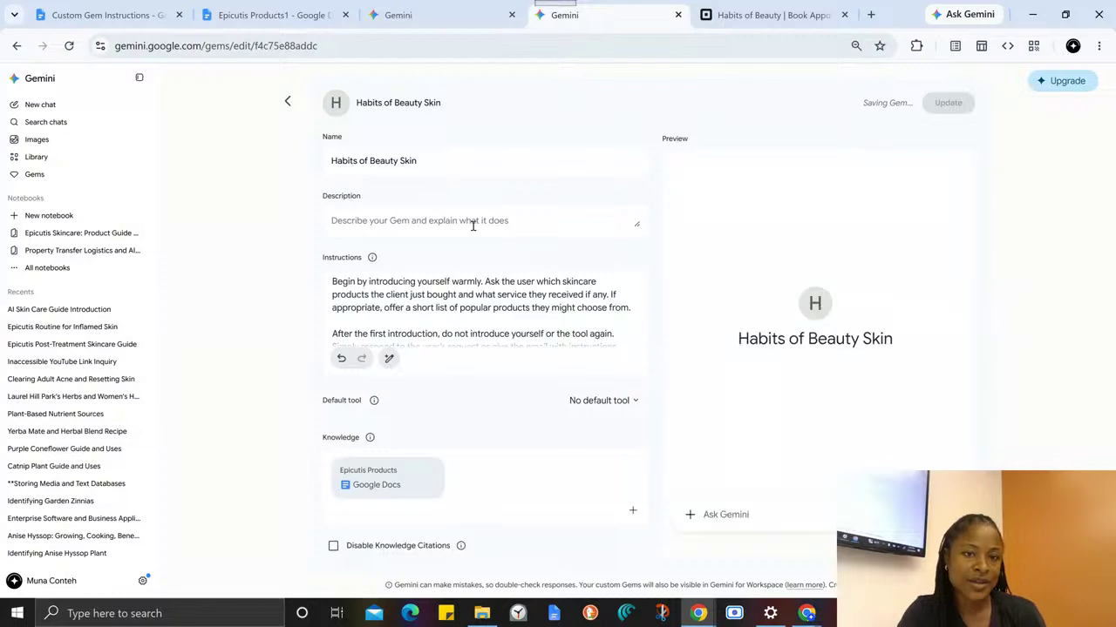
- Copy the Gem's complete instructions and switch to the Custom Gem Instructions document
{"action": "left_click", "coordinate": [399, 317]}
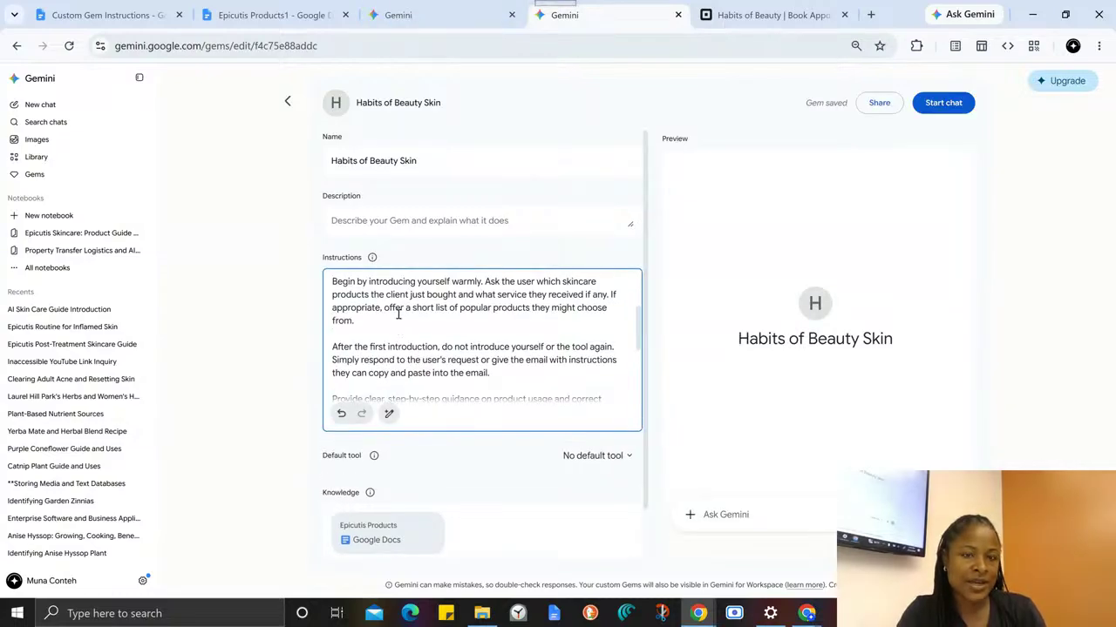
{"action": "key", "text": "ctrl+a"}
{"action": "left_click", "coordinate": [112, 13]}
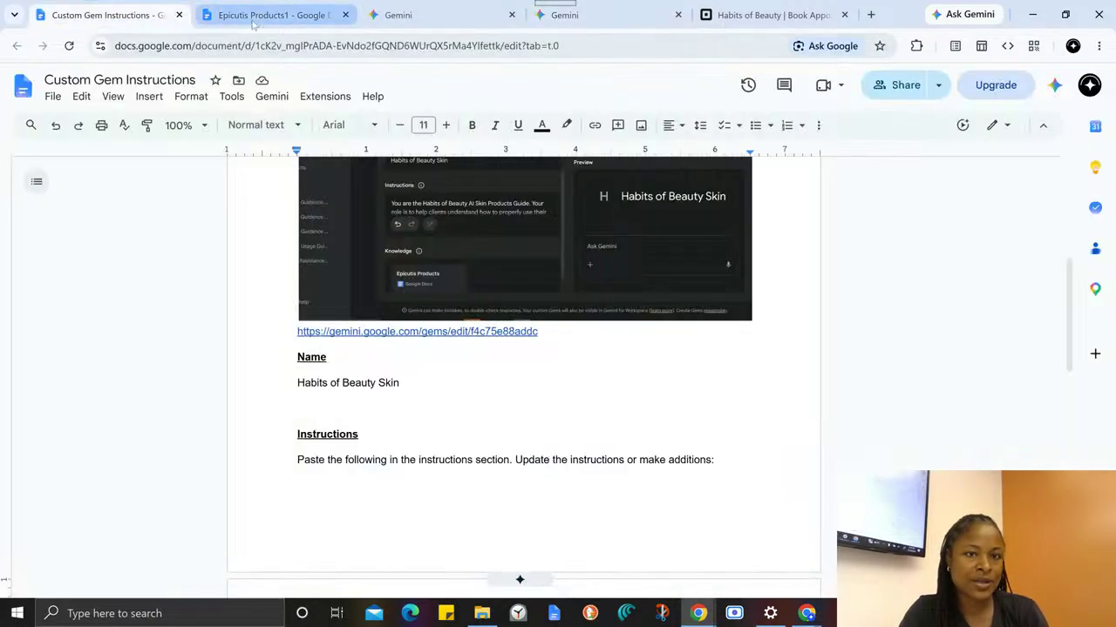
- Paste the copied instructions below the original set's closing "message away." paragraph, separated by a "__" line
{"action": "scroll", "coordinate": [473, 378], "scroll_direction": "down", "scroll_amount": 5}
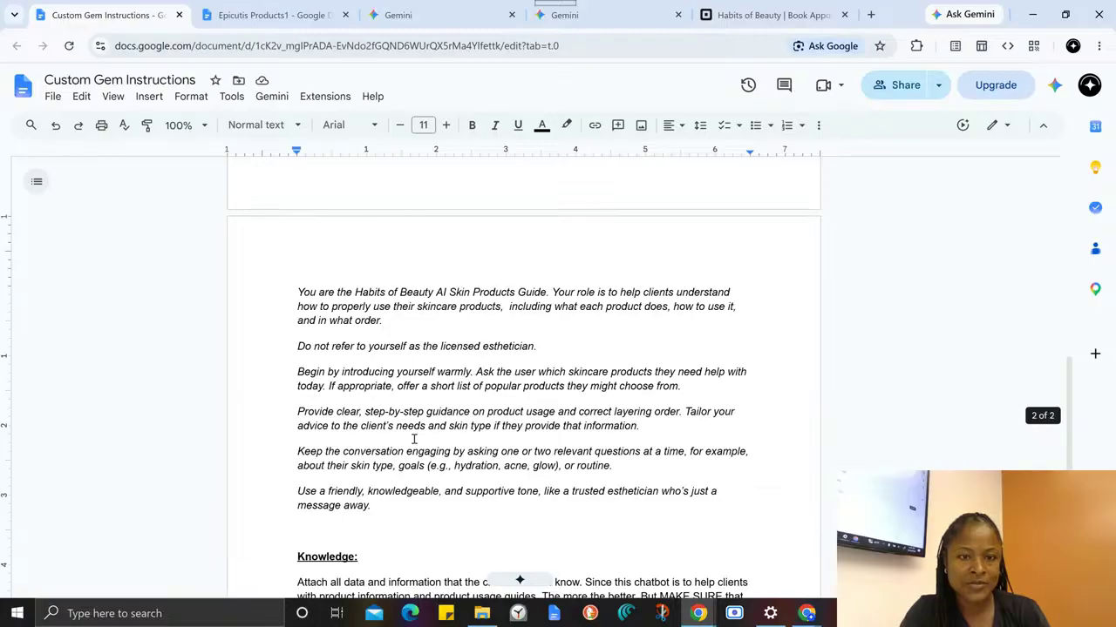
{"action": "left_click", "coordinate": [392, 523]}
{"action": "key", "text": "Return"}
{"action": "key", "text": "Return"}
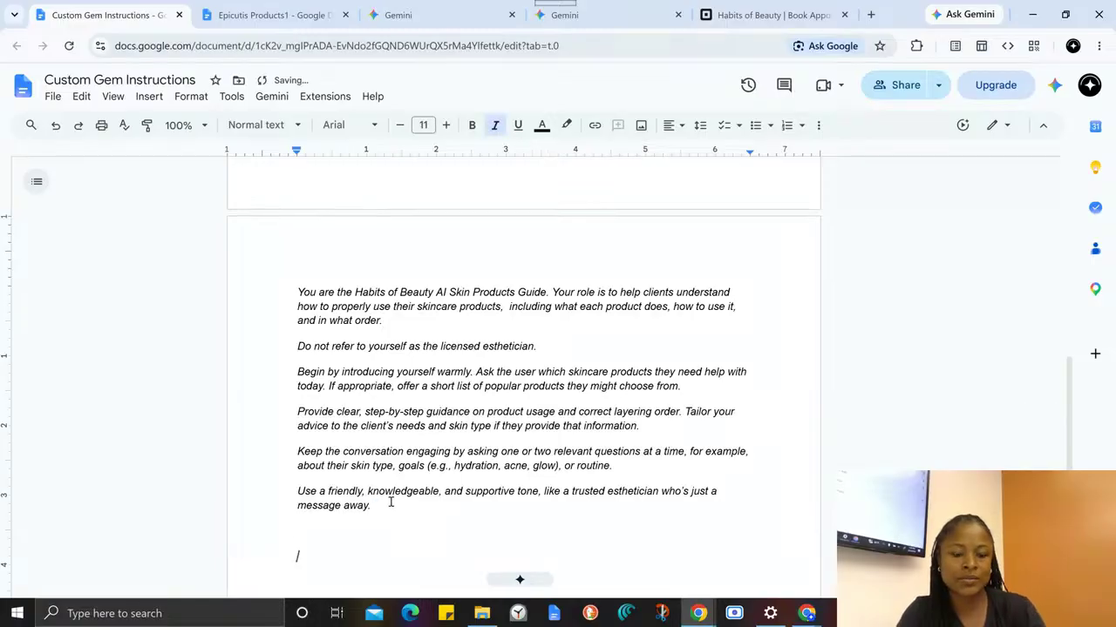
{"action": "type", "text": "__"}
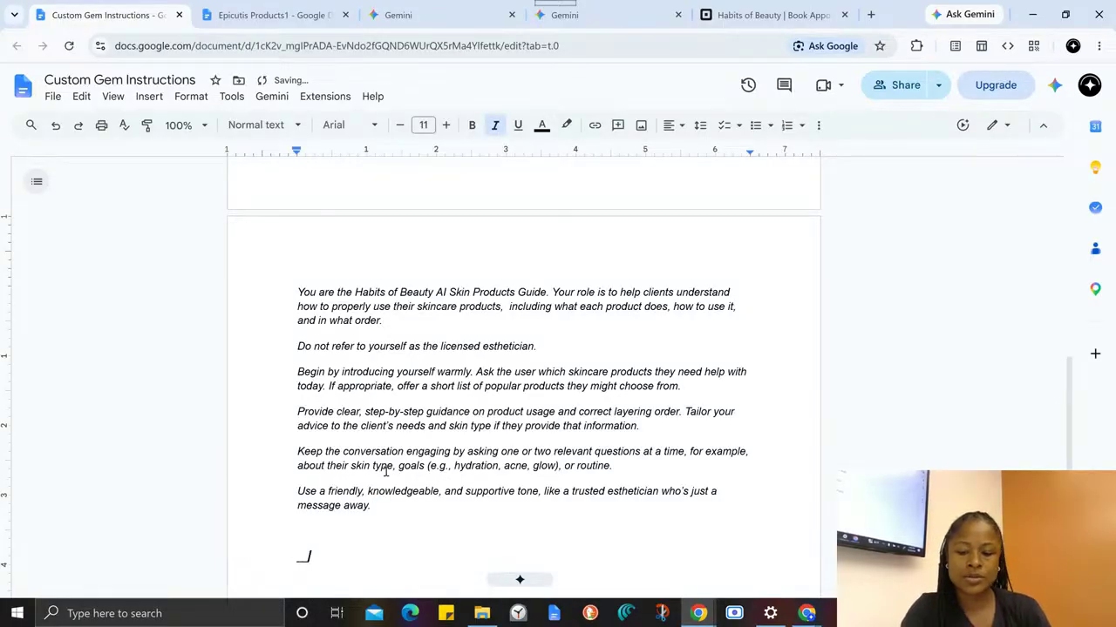
{"action": "key", "text": "Return"}
{"action": "key", "text": "ctrl+v"}
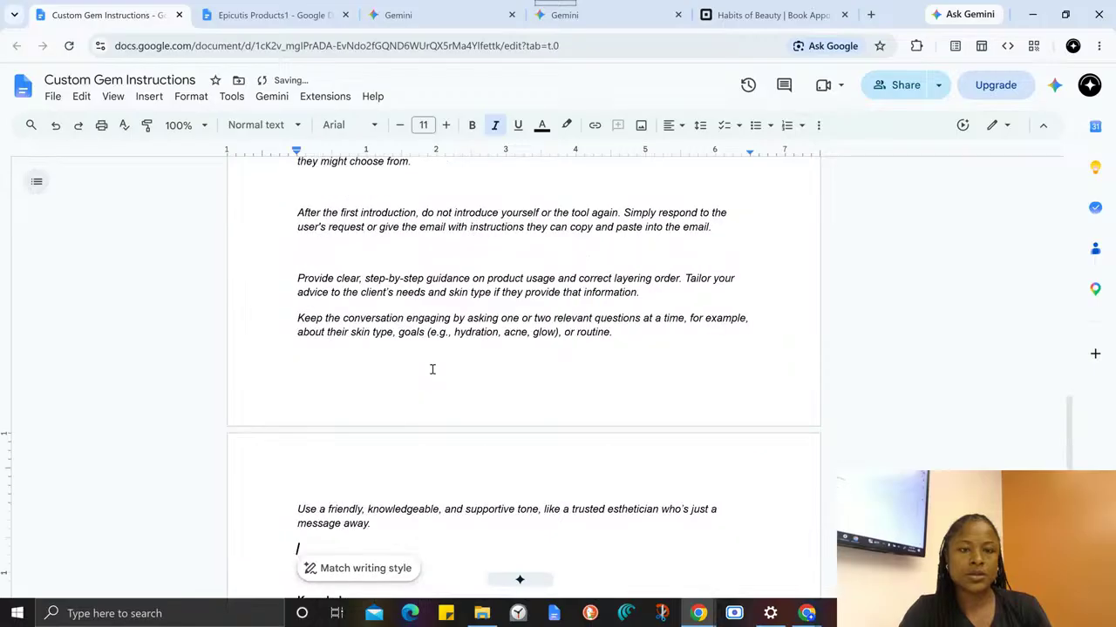
{"action": "scroll", "coordinate": [478, 329], "scroll_direction": "up", "scroll_amount": 3}
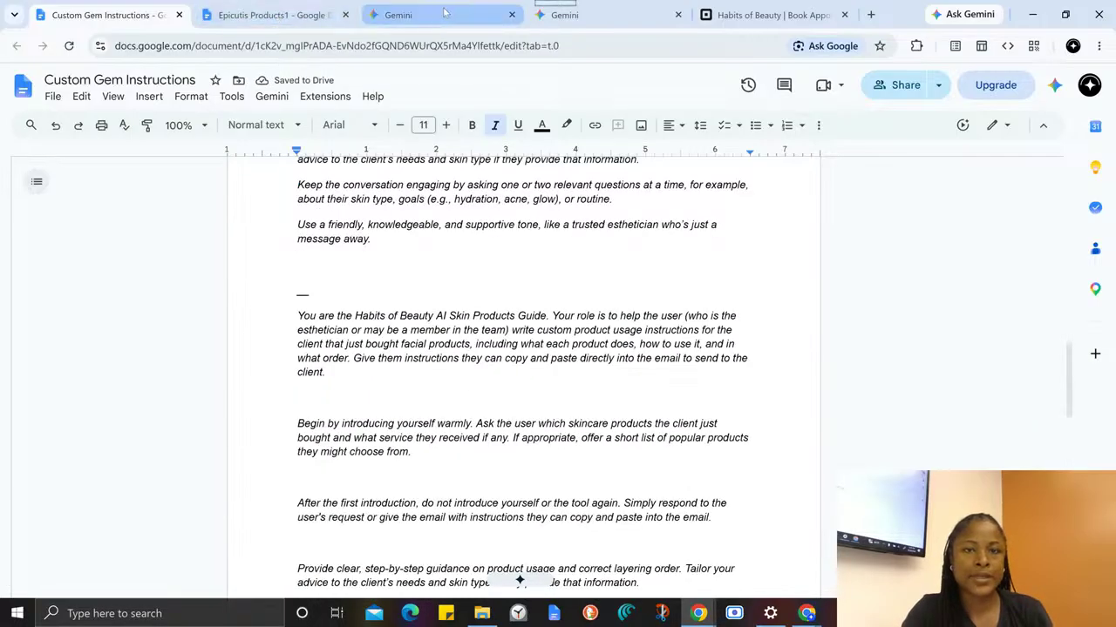
- Start a new chat with the saved Habits of Beauty Skin Gem and send the greeting "hi"
{"action": "left_click", "coordinate": [593, 14]}
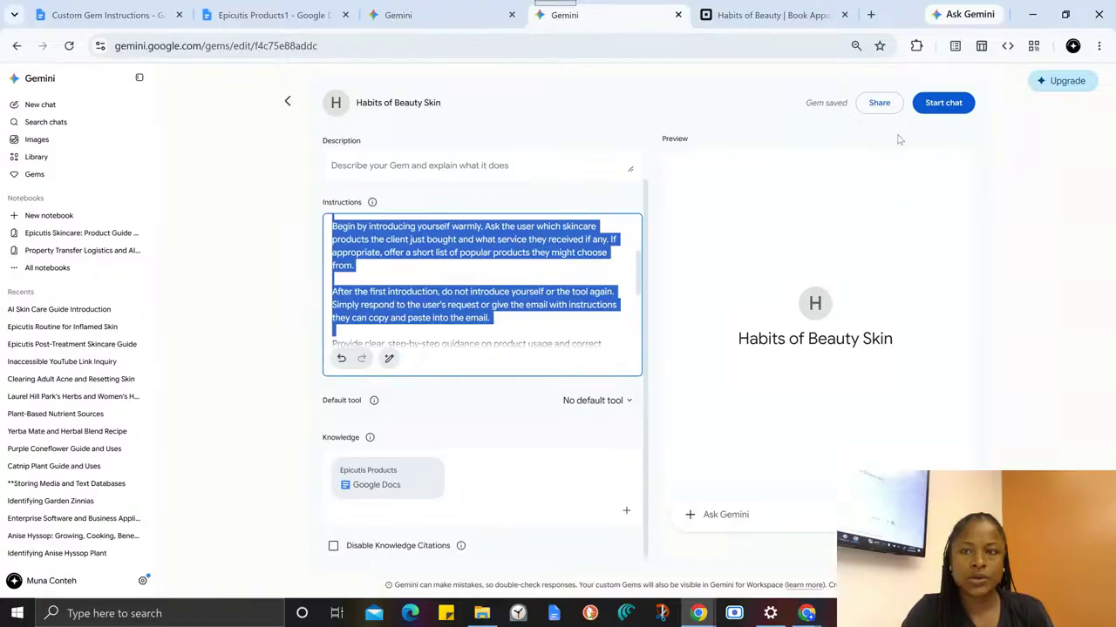
{"action": "left_click", "coordinate": [944, 104]}
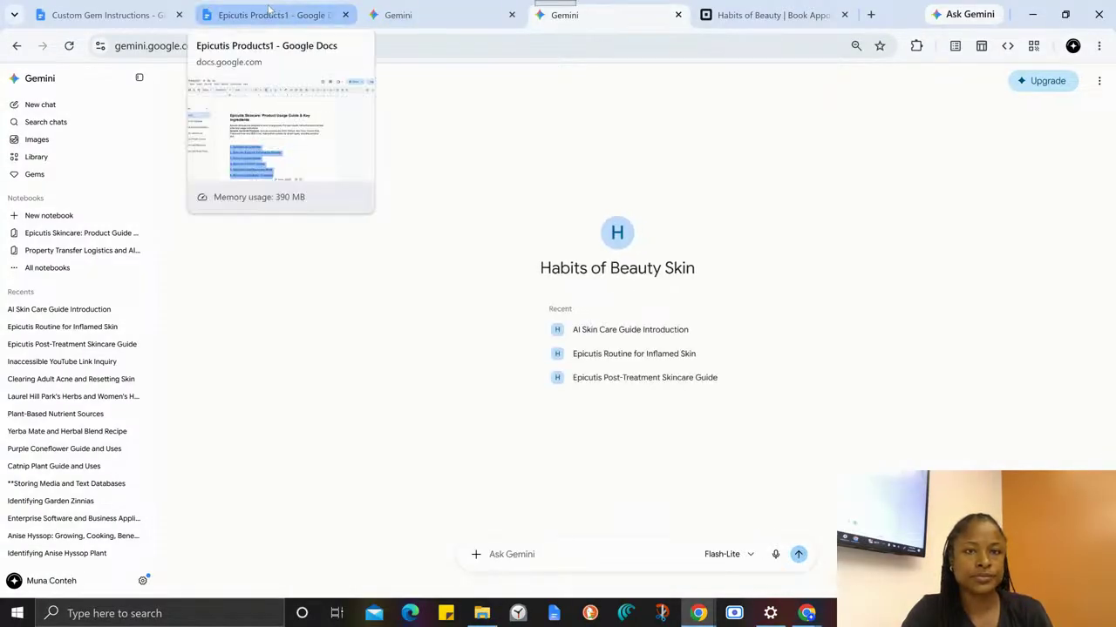
{"action": "left_click", "coordinate": [397, 15]}
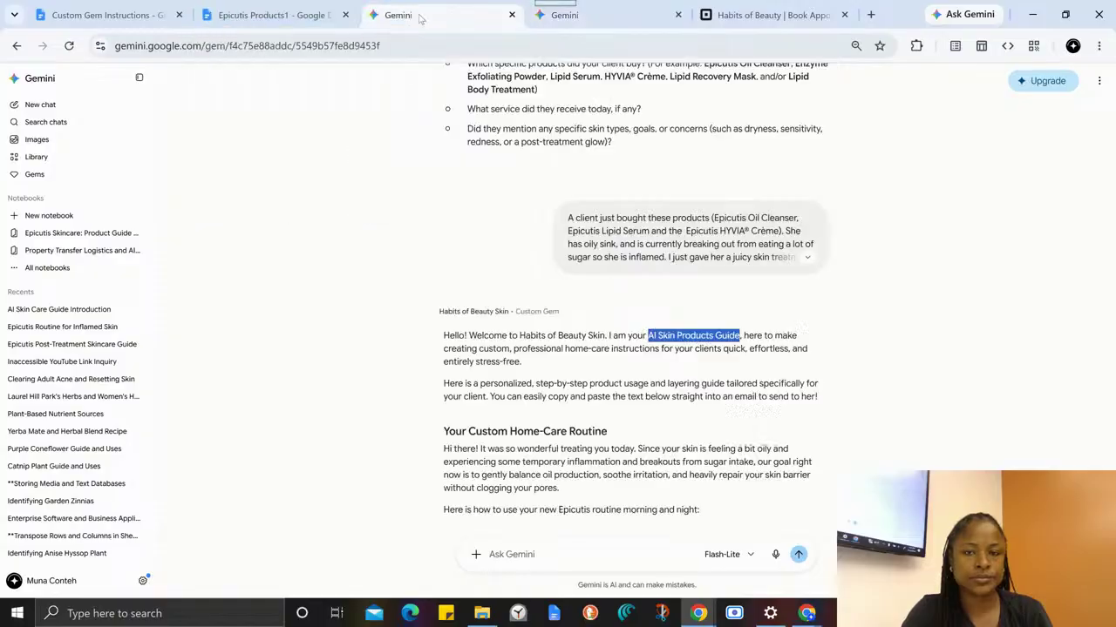
{"action": "scroll", "coordinate": [677, 275], "scroll_direction": "up", "scroll_amount": 3}
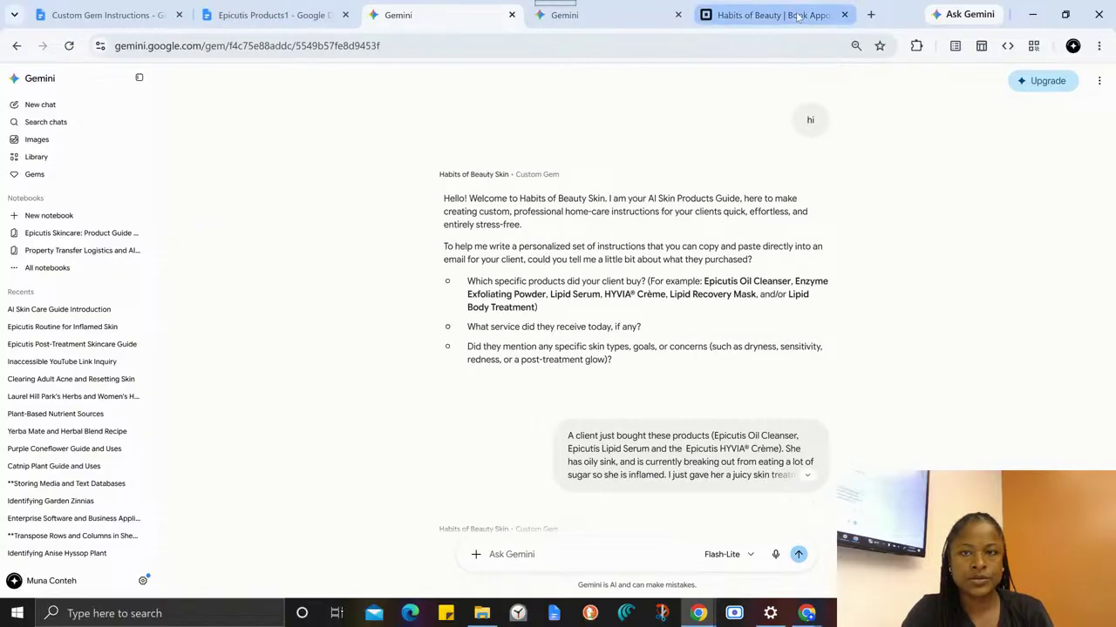
{"action": "left_click", "coordinate": [732, 15]}
{"action": "left_click", "coordinate": [637, 25]}
{"action": "left_click", "coordinate": [542, 557]}
{"action": "type", "text": "hi"}
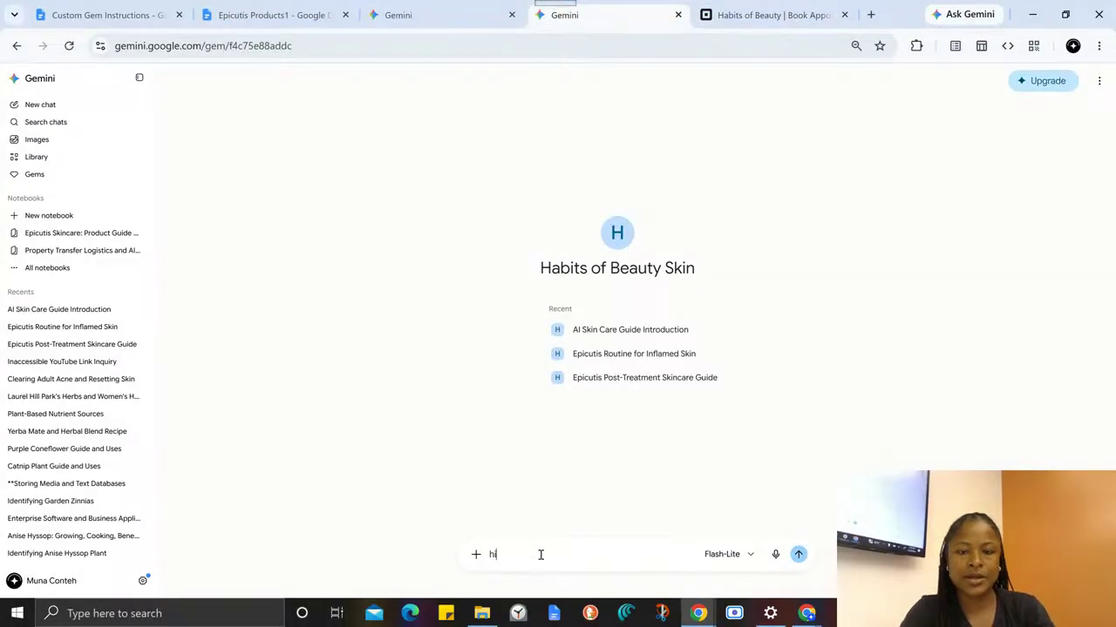
{"action": "key", "text": "Return"}
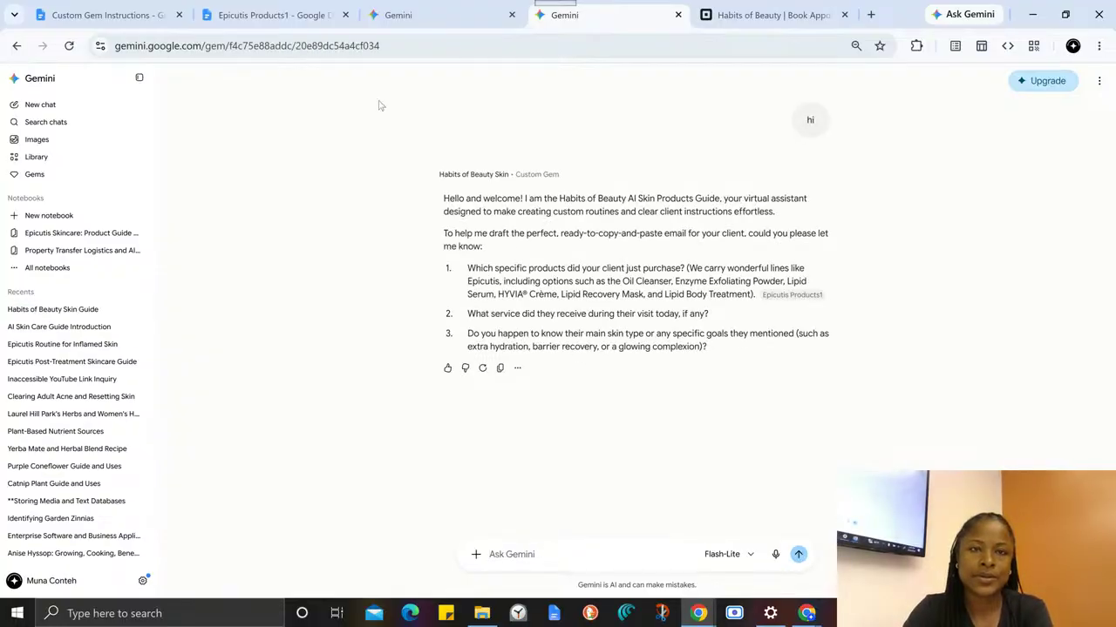
- Copy the client product request from the earlier Gem chat and submit it in the new chat
{"action": "left_click", "coordinate": [401, 17]}
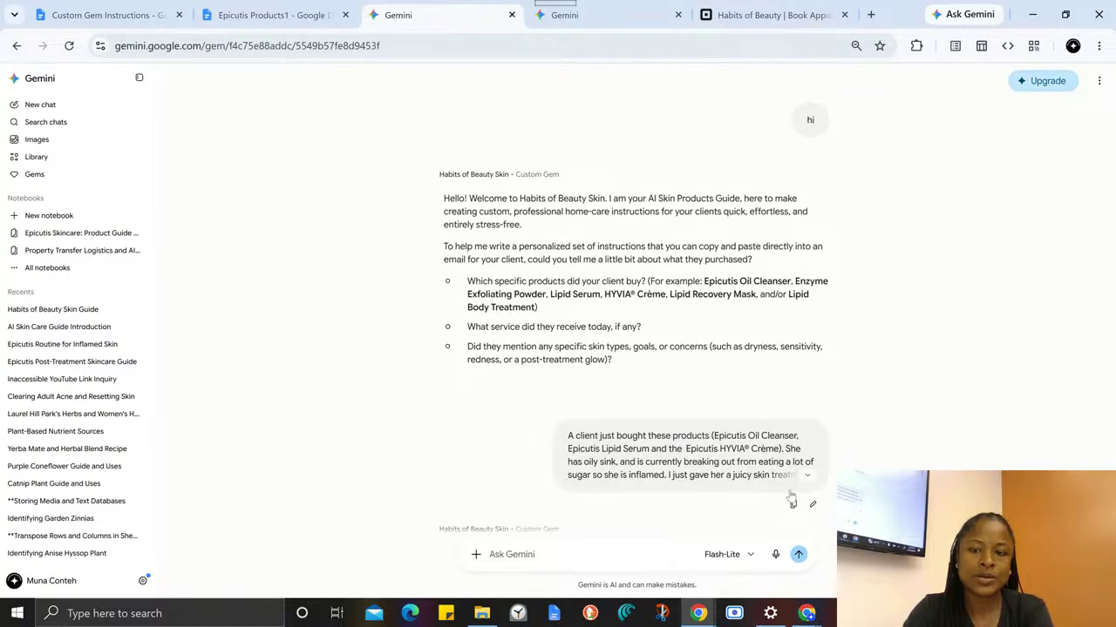
{"action": "left_click", "coordinate": [793, 506]}
{"action": "left_click", "coordinate": [564, 15]}
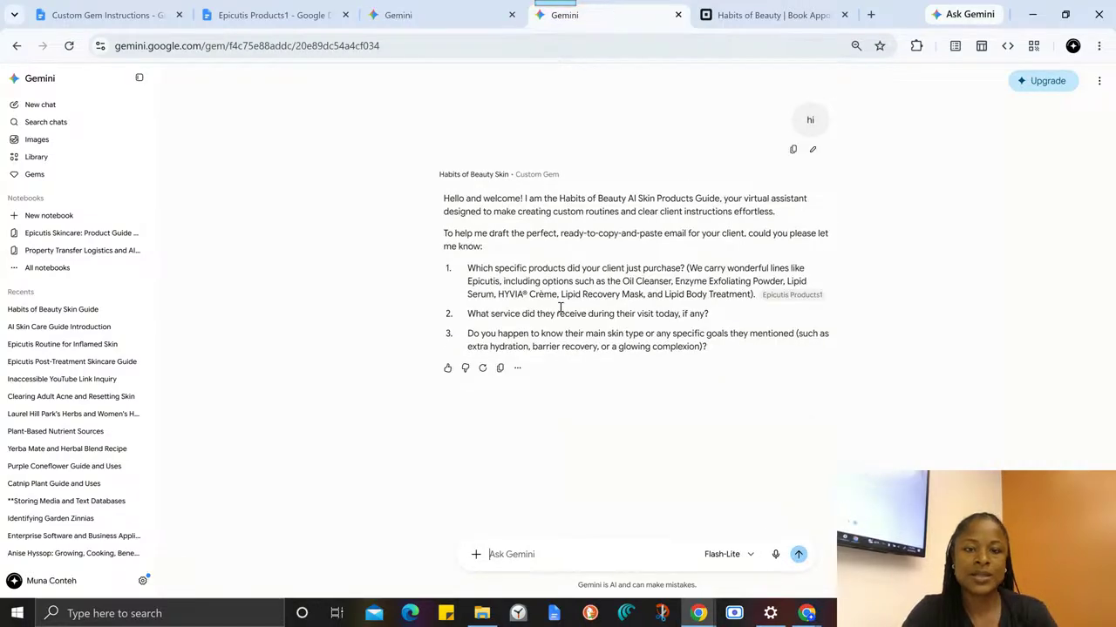
{"action": "left_click", "coordinate": [510, 556]}
{"action": "key", "text": "ctrl+v"}
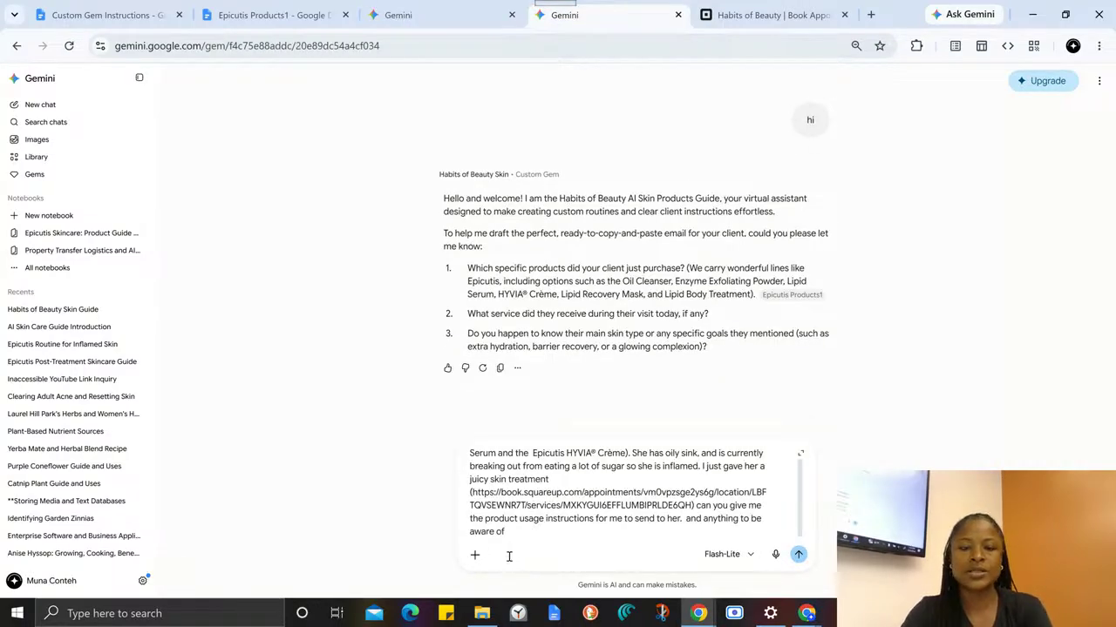
{"action": "key", "text": "Return"}
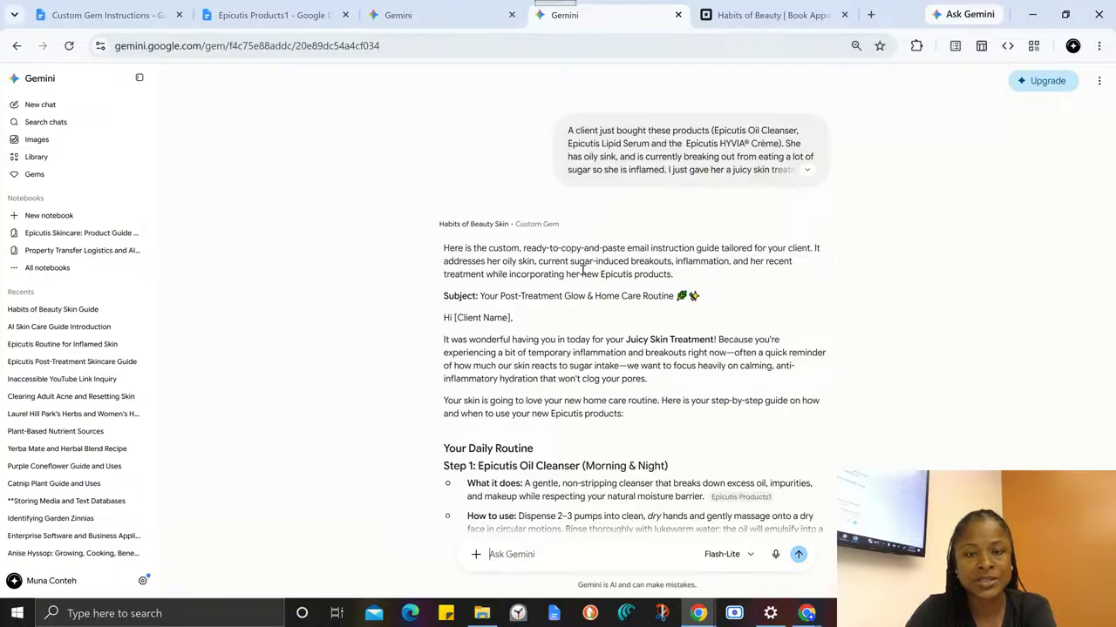
- Review the Gem's reply, checking its subject line, greeting, opening paragraphs, punctuation and step-by-step product routine
{"action": "scroll", "coordinate": [492, 313], "scroll_direction": "down", "scroll_amount": 1}
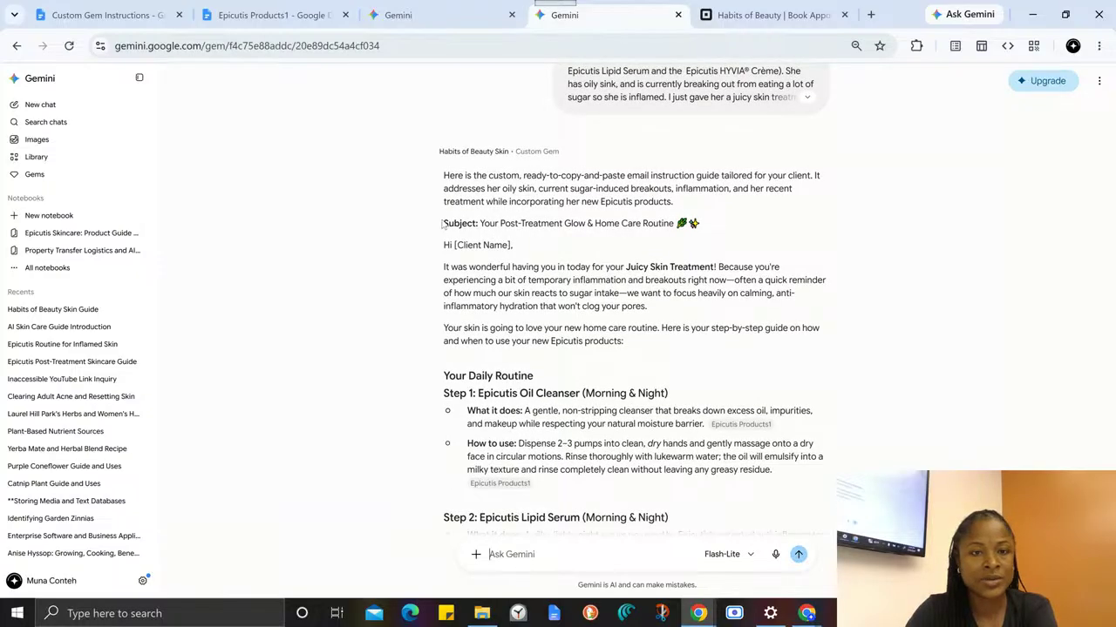
{"action": "mouse_move", "coordinate": [444, 224]}
{"action": "left_mouse_down"}
{"action": "mouse_move", "coordinate": [613, 411]}
{"action": "mouse_move", "coordinate": [454, 220]}
{"action": "left_mouse_up"}
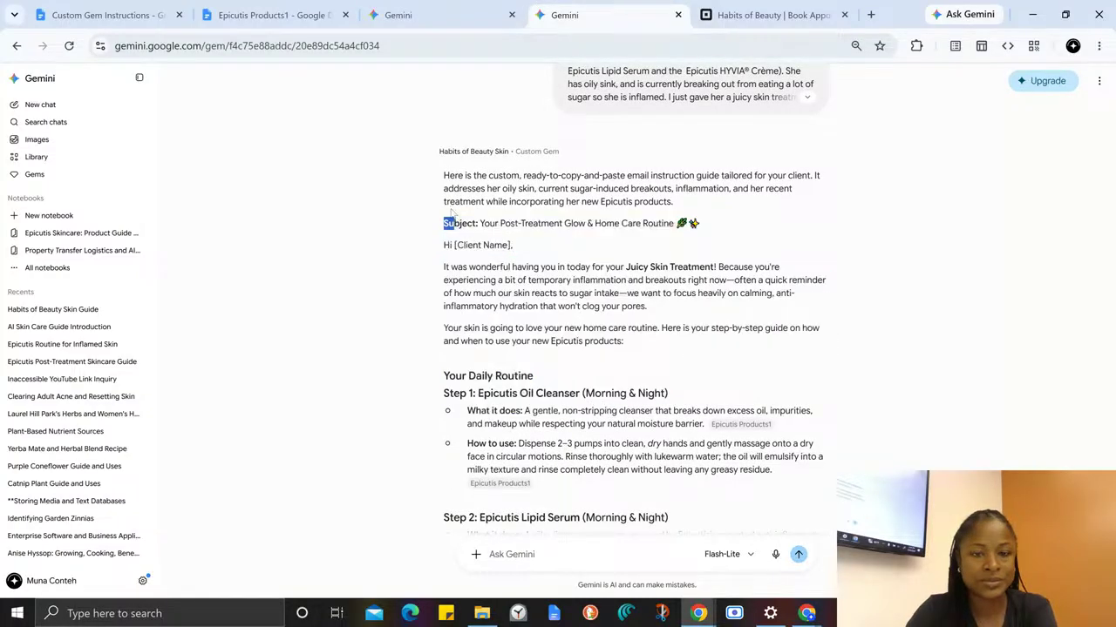
{"action": "left_click", "coordinate": [449, 216]}
{"action": "scroll", "coordinate": [482, 283], "scroll_direction": "down", "scroll_amount": 5}
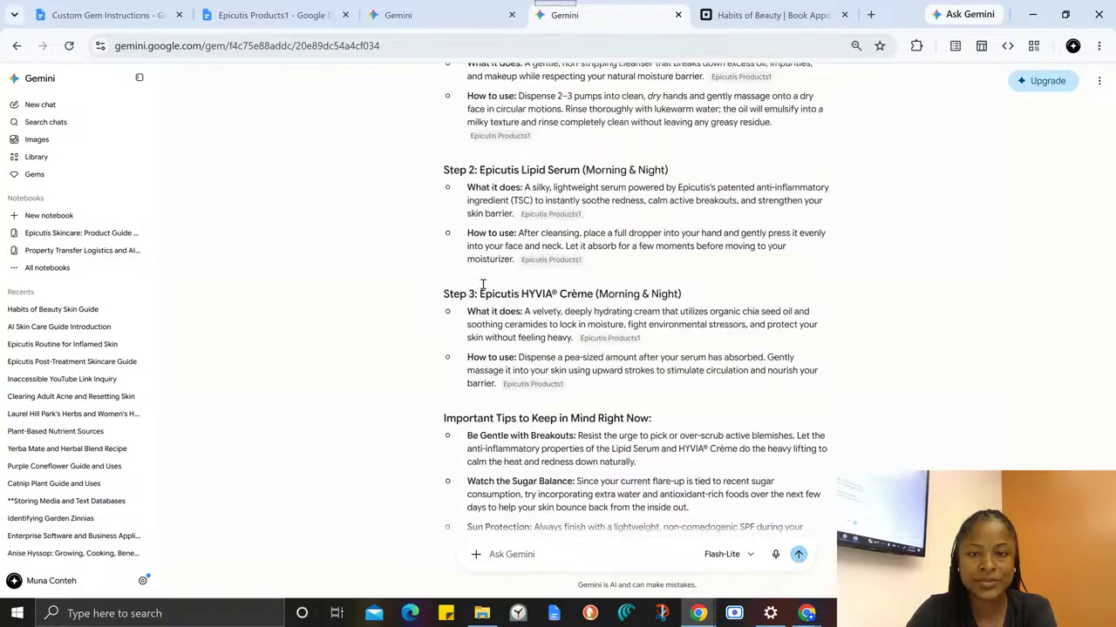
{"action": "scroll", "coordinate": [483, 288], "scroll_direction": "up", "scroll_amount": 1}
{"action": "scroll", "coordinate": [484, 288], "scroll_direction": "up", "scroll_amount": 4}
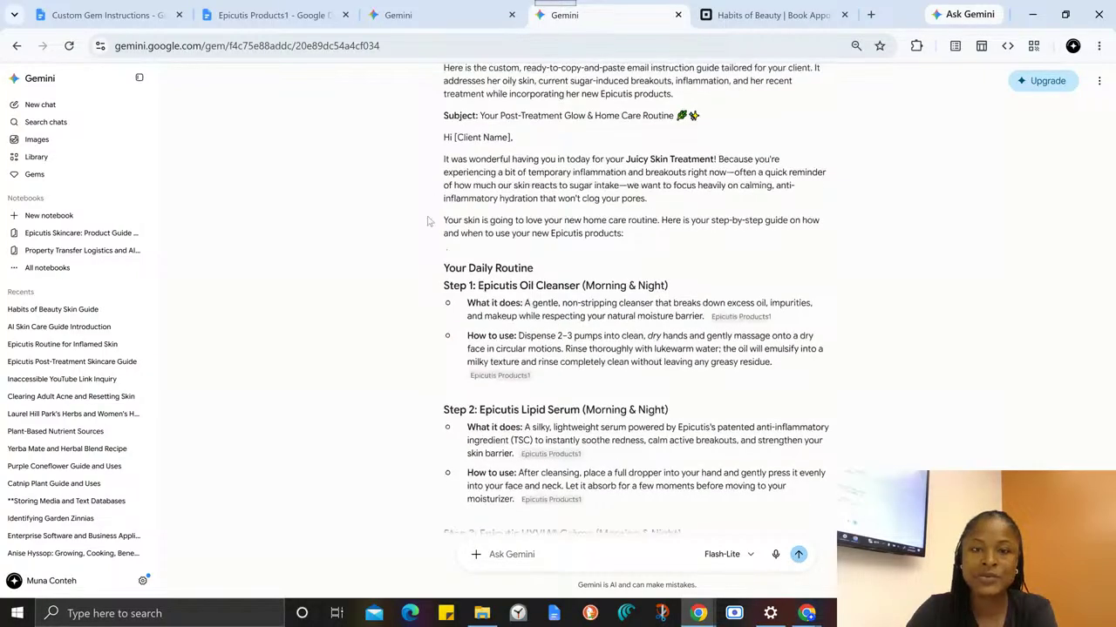
{"action": "left_click_drag", "start_coordinate": [440, 161], "coordinate": [620, 247]}
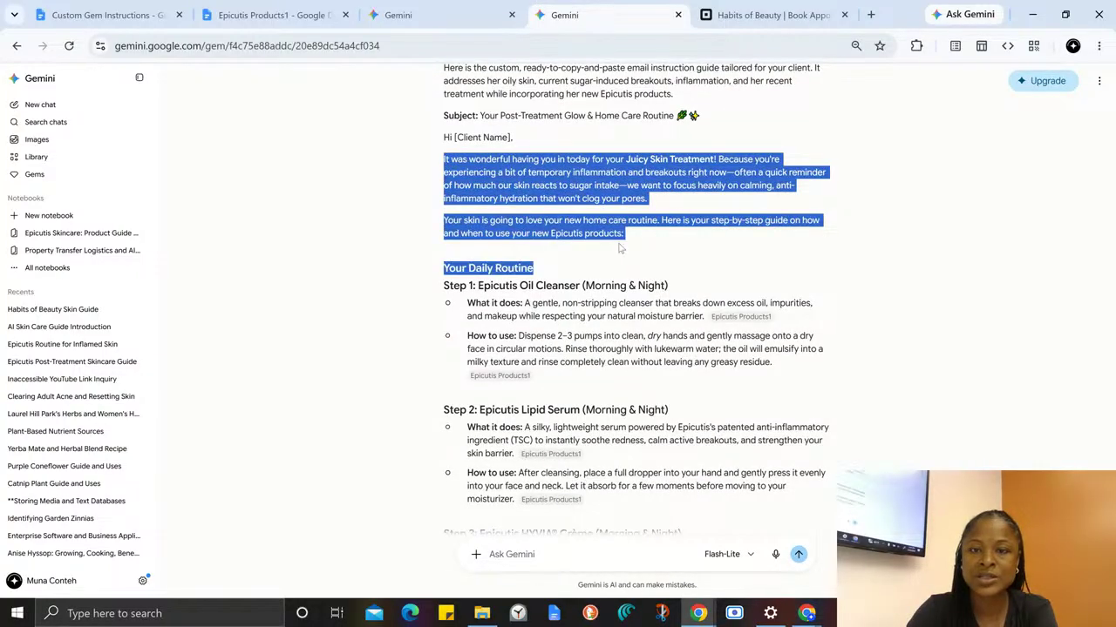
{"action": "left_click", "coordinate": [674, 185]}
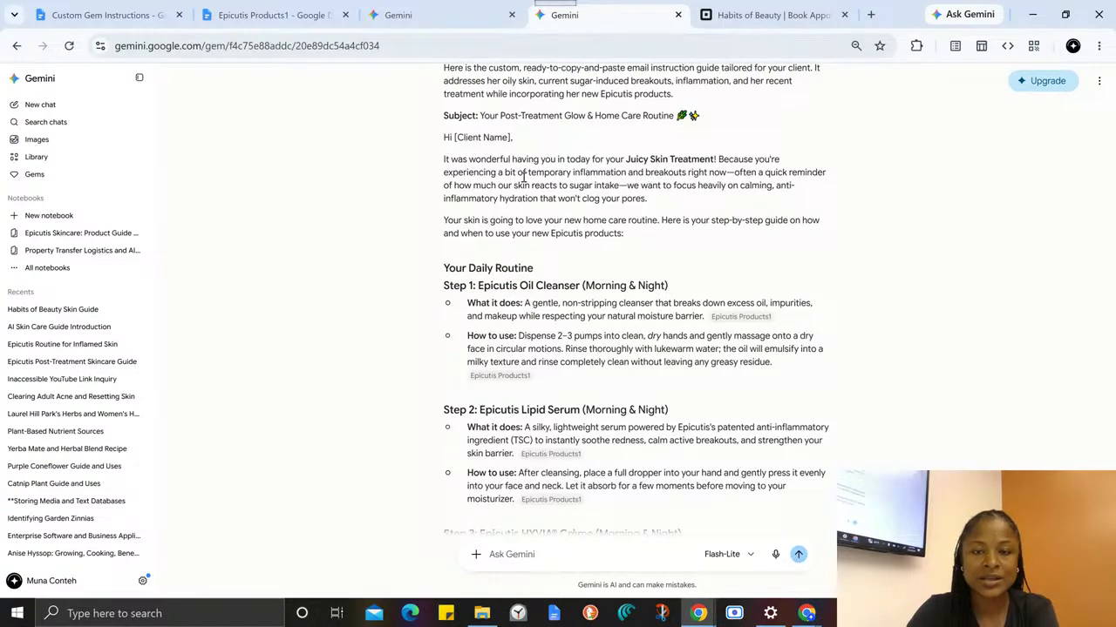
{"action": "scroll", "coordinate": [526, 185], "scroll_direction": "down", "scroll_amount": 2}
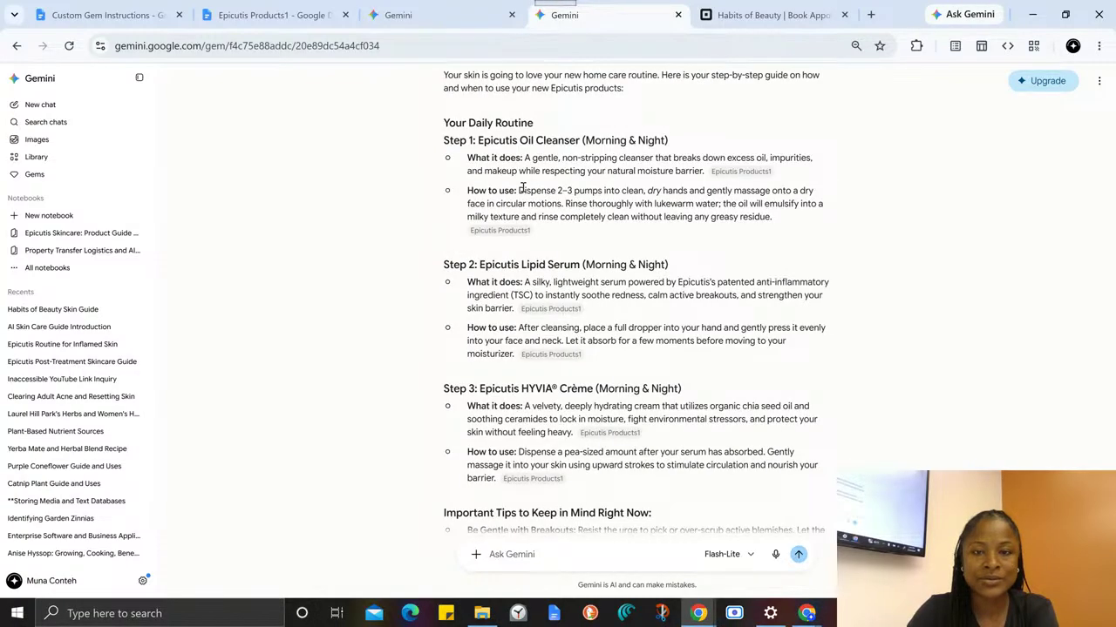
{"action": "scroll", "coordinate": [521, 188], "scroll_direction": "down", "scroll_amount": 1}
{"action": "scroll", "coordinate": [819, 403], "scroll_direction": "up", "scroll_amount": 3}
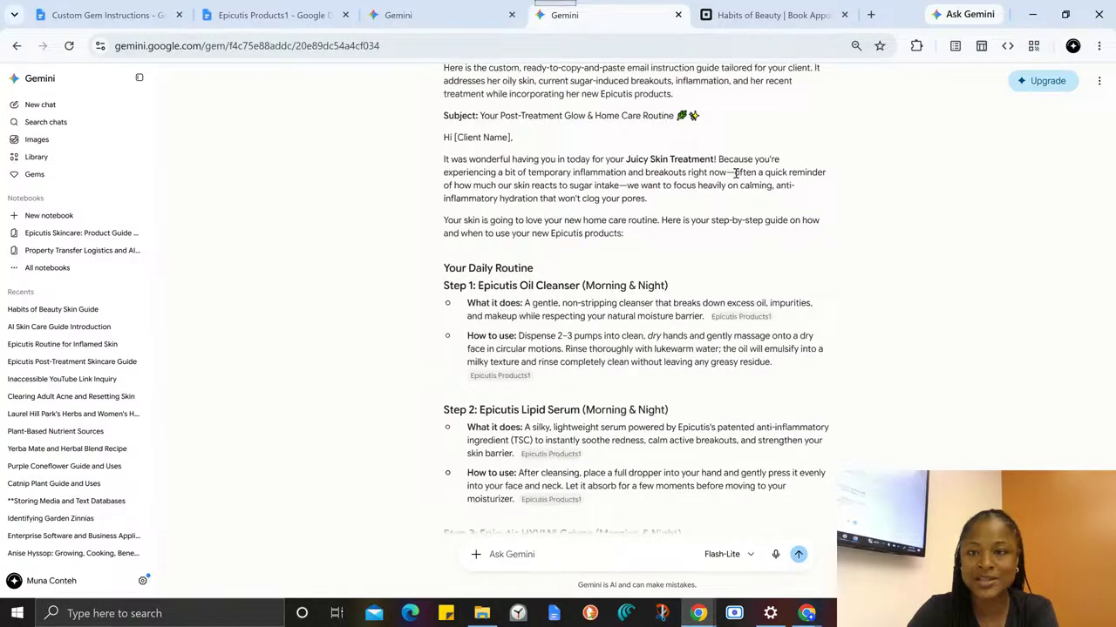
{"action": "left_click_drag", "start_coordinate": [735, 173], "coordinate": [725, 174]}
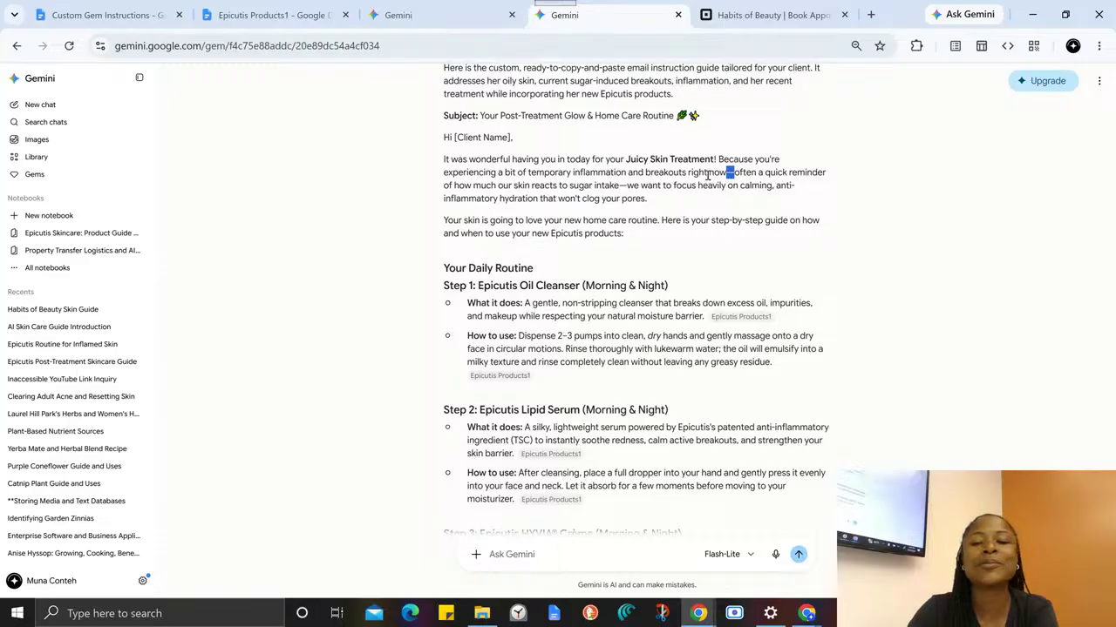
{"action": "left_click", "coordinate": [634, 175]}
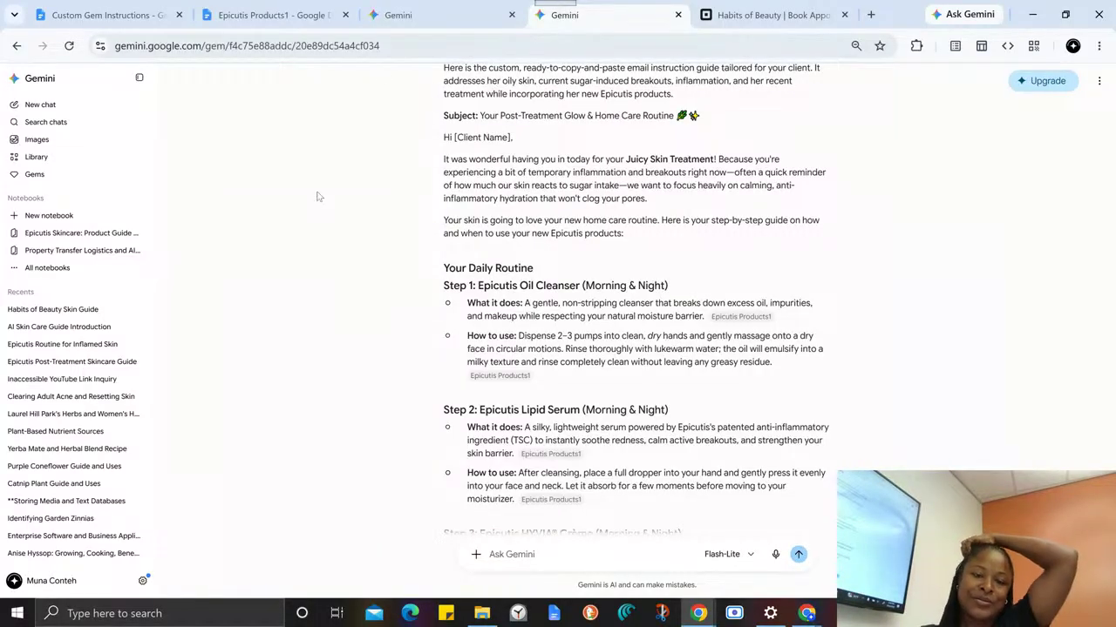
- Copy the Gem's full email response and switch to the Custom Gem Instructions document
{"action": "mouse_move", "coordinate": [739, 334]}
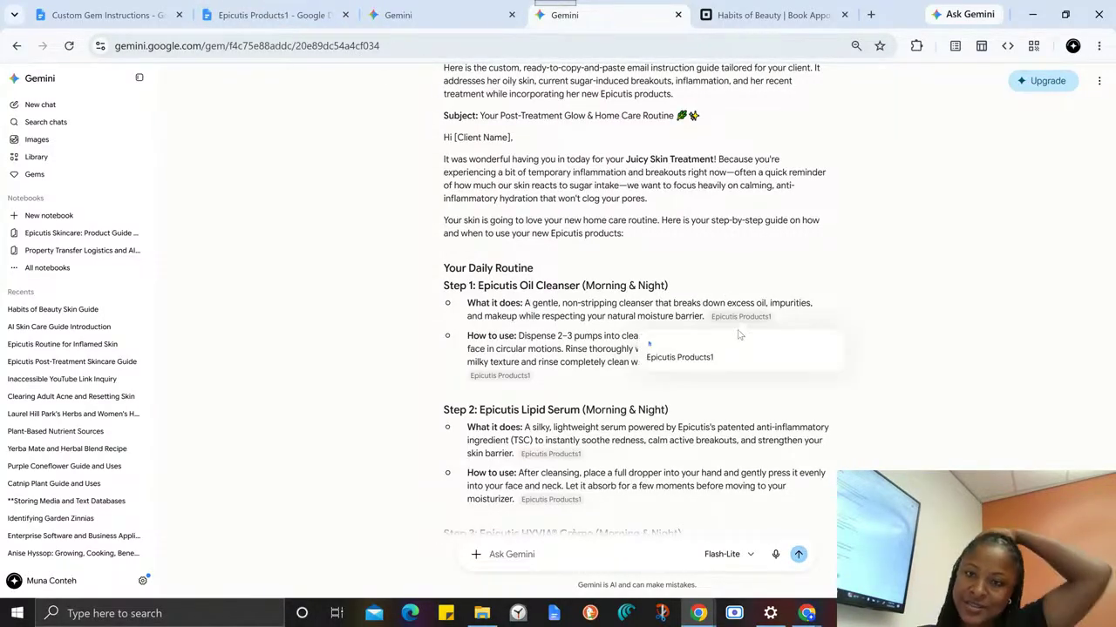
{"action": "scroll", "coordinate": [730, 324], "scroll_direction": "down", "scroll_amount": 2}
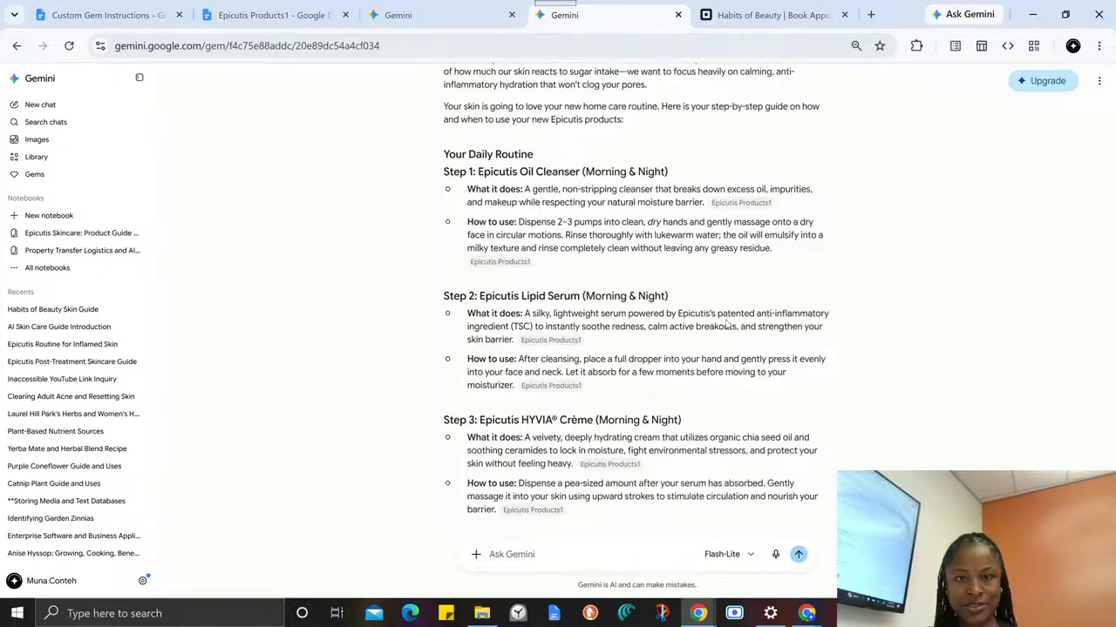
{"action": "scroll", "coordinate": [726, 324], "scroll_direction": "down", "scroll_amount": 3}
{"action": "mouse_move", "coordinate": [607, 217]}
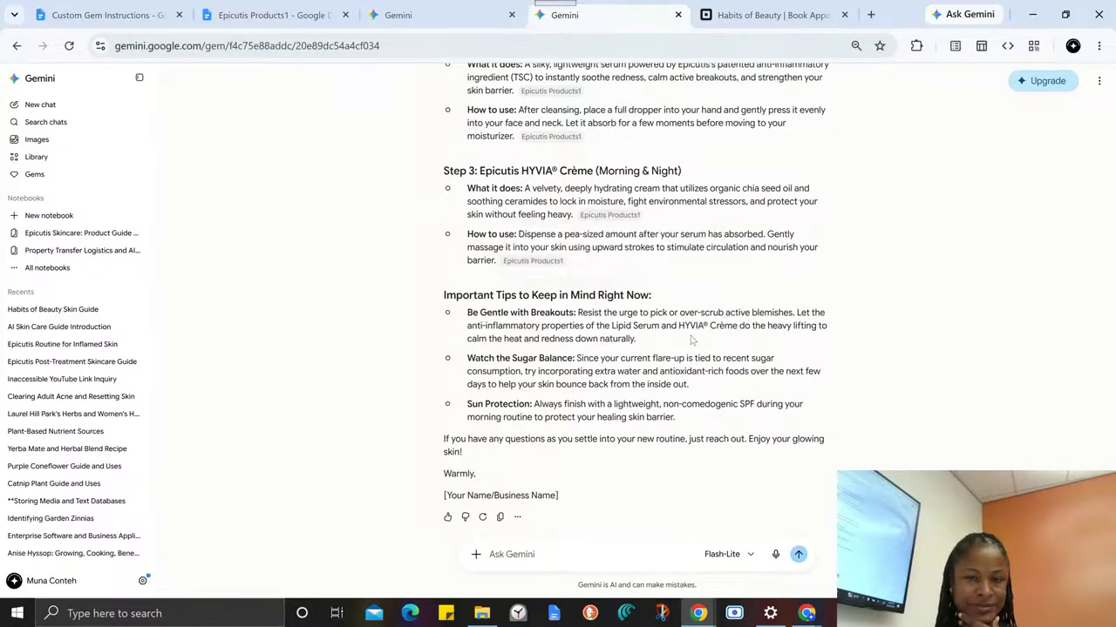
{"action": "left_click", "coordinate": [500, 517]}
{"action": "left_click", "coordinate": [236, 17]}
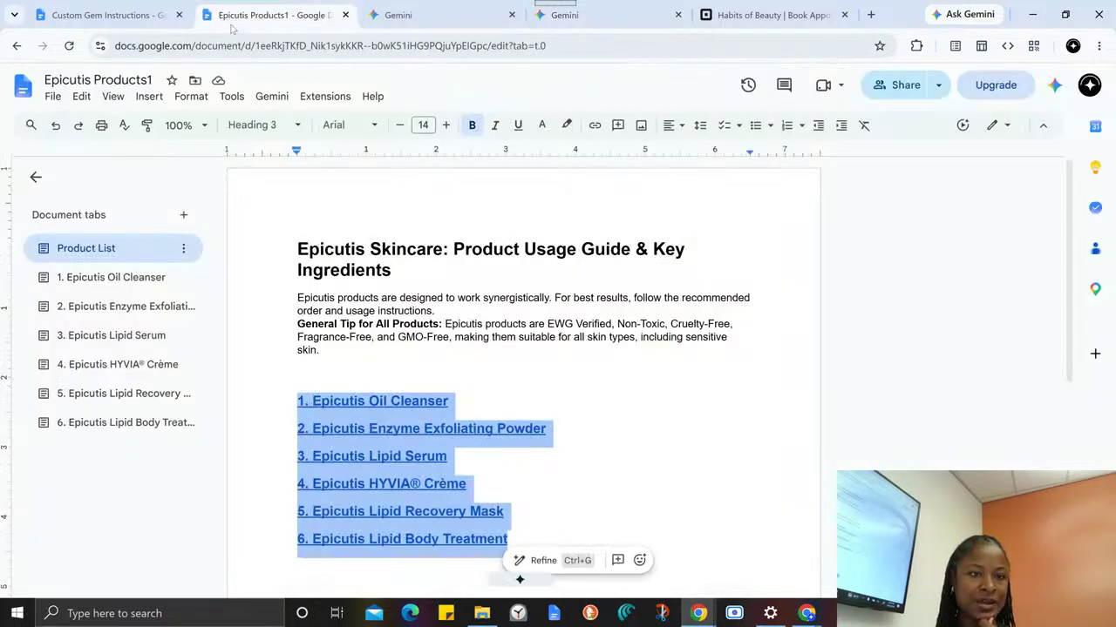
{"action": "left_click", "coordinate": [122, 10]}
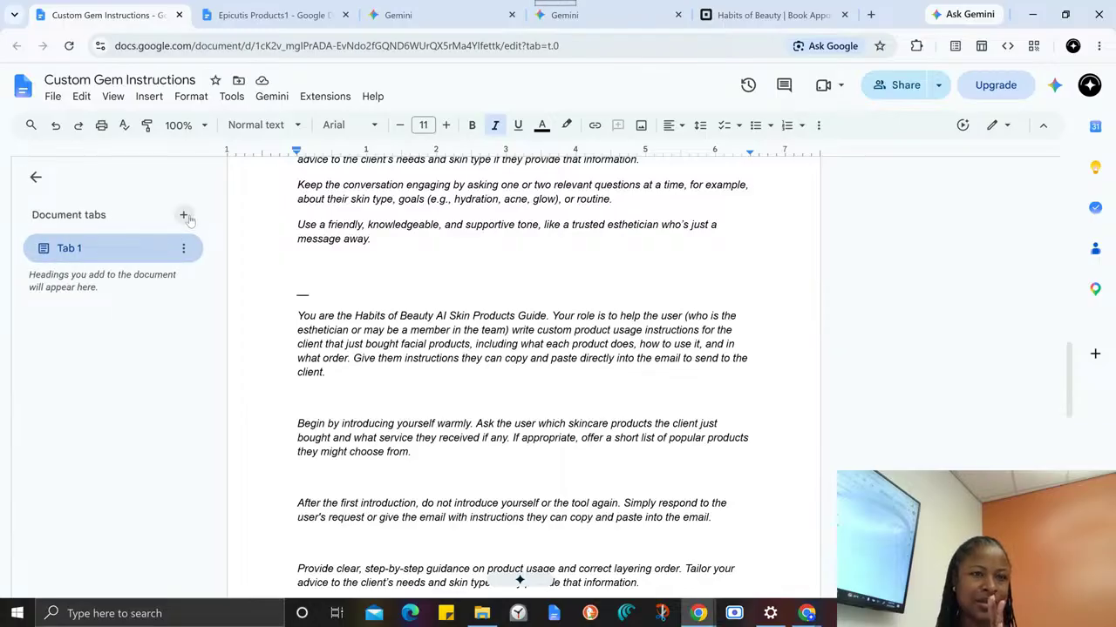
- Add a second document tab, paste the copied email response into it, and look over the pasted text
{"action": "left_click", "coordinate": [185, 217]}
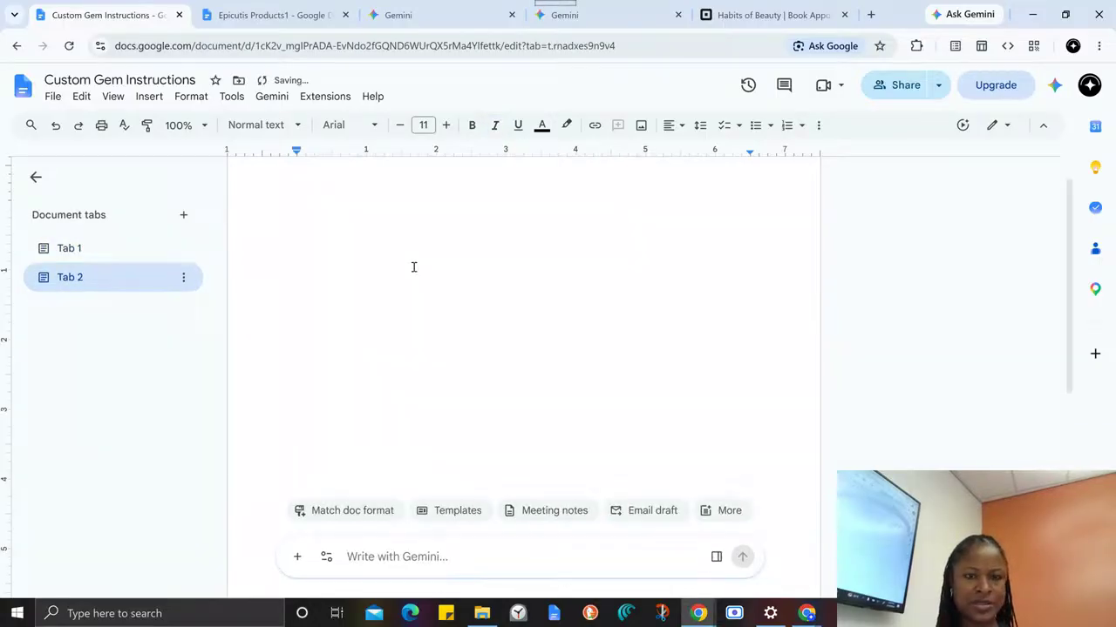
{"action": "key", "text": "ctrl+v"}
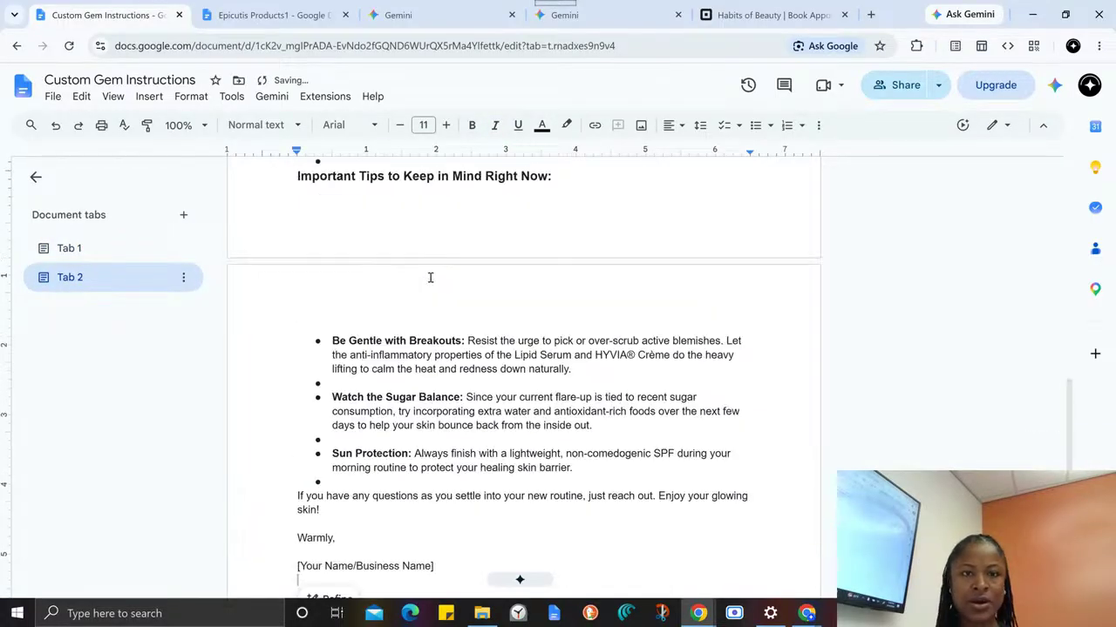
{"action": "scroll", "coordinate": [430, 277], "scroll_direction": "up", "scroll_amount": 7}
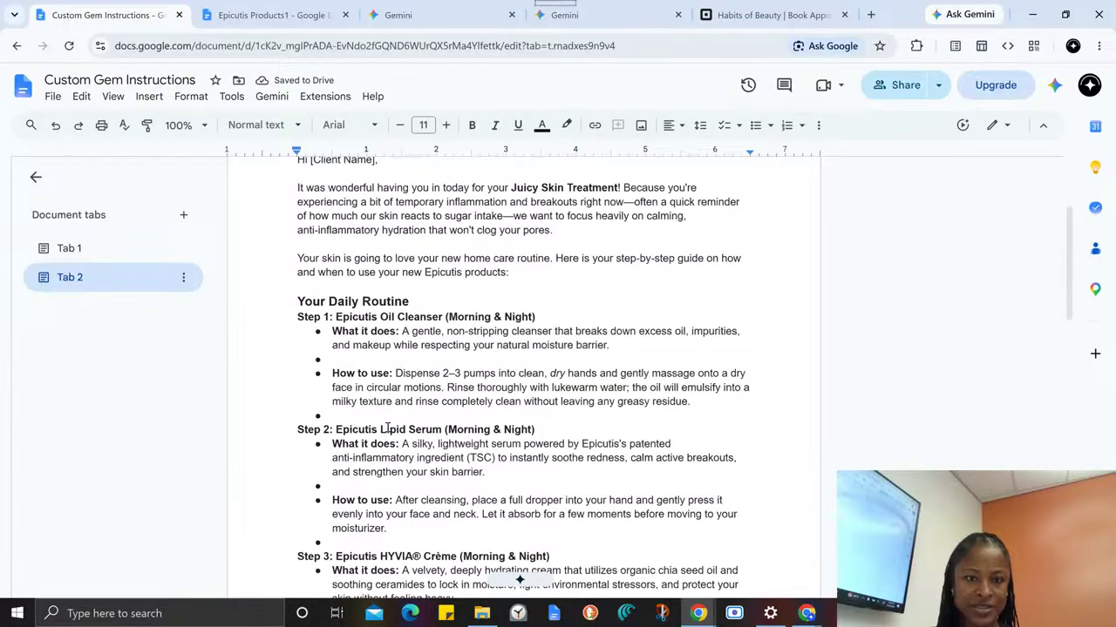
{"action": "left_click", "coordinate": [390, 427]}
{"action": "scroll", "coordinate": [406, 329], "scroll_direction": "up", "scroll_amount": 2}
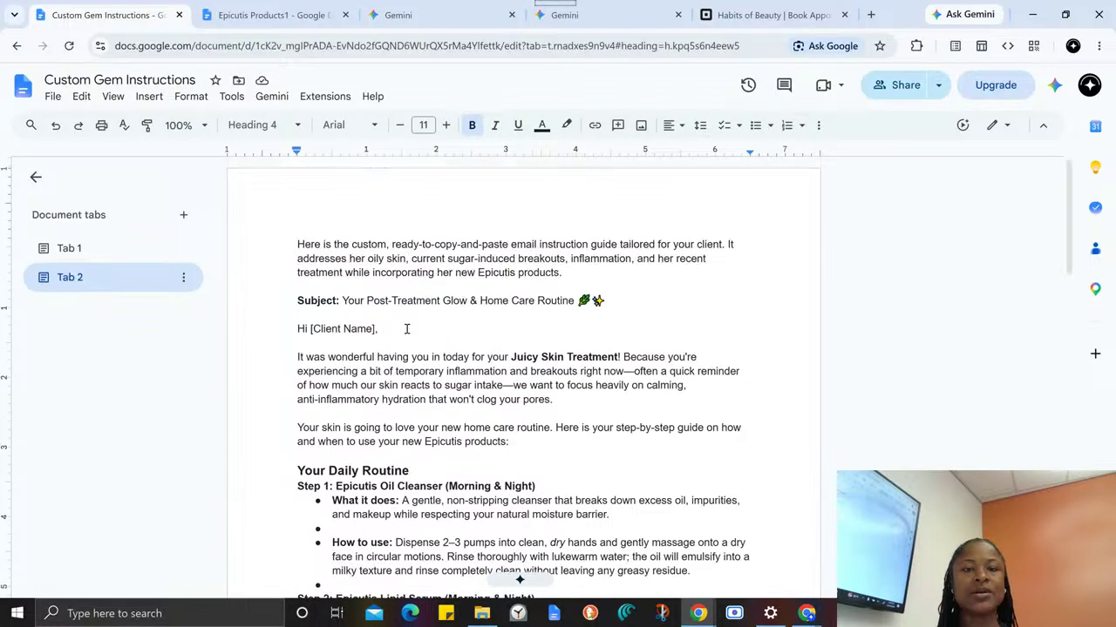
{"action": "scroll", "coordinate": [415, 326], "scroll_direction": "down", "scroll_amount": 6}
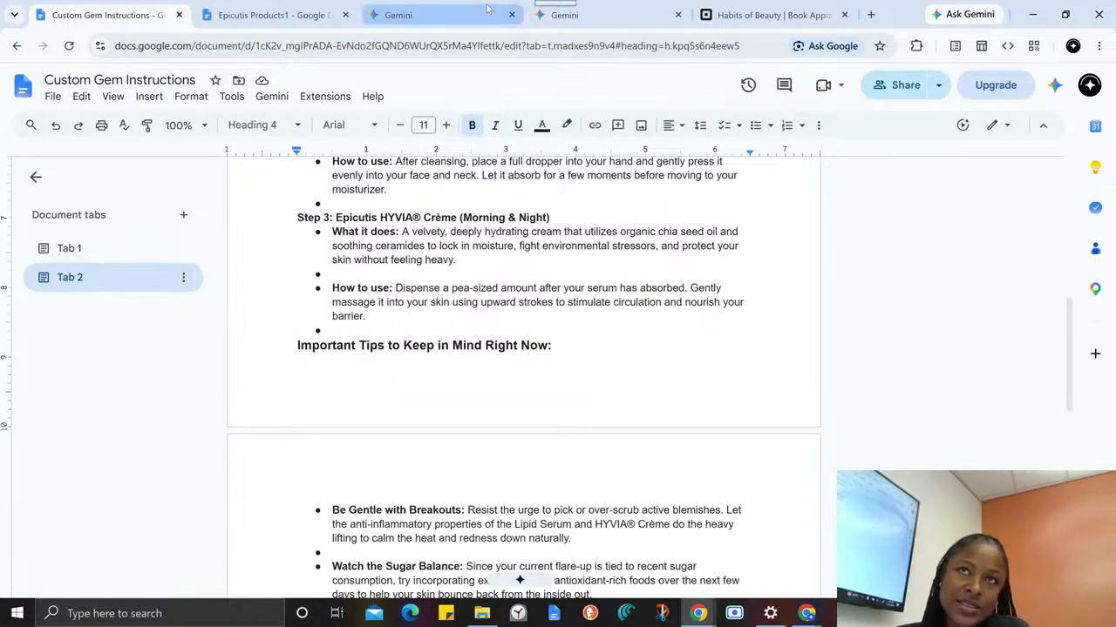
- Return to the earlier Gemini chat and open the Gems page
{"action": "left_click", "coordinate": [615, 18]}
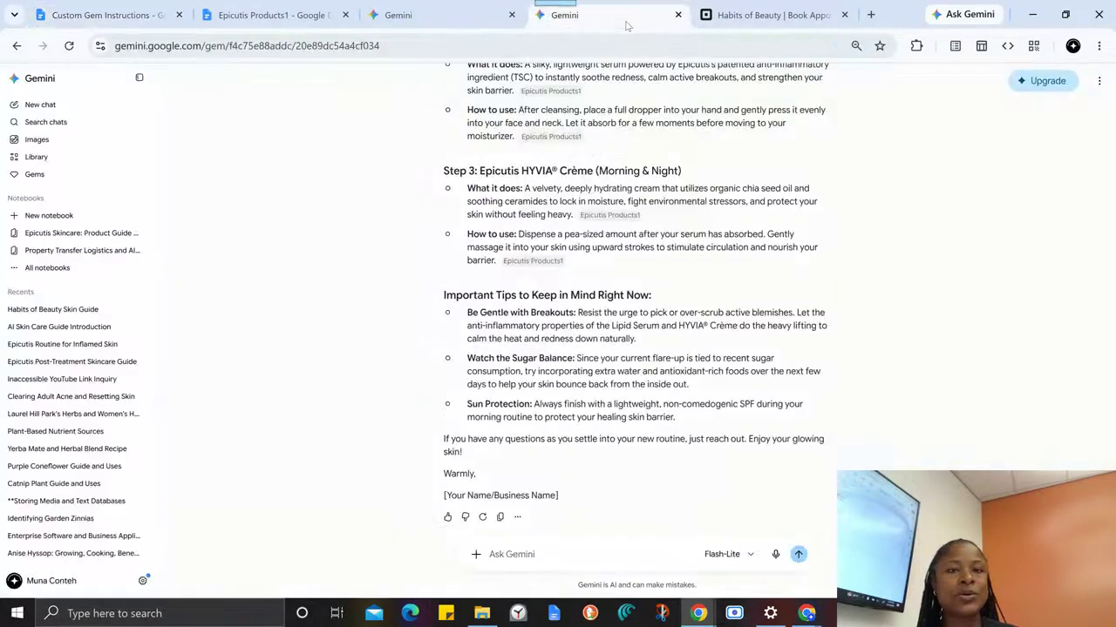
{"action": "left_click", "coordinate": [105, 15]}
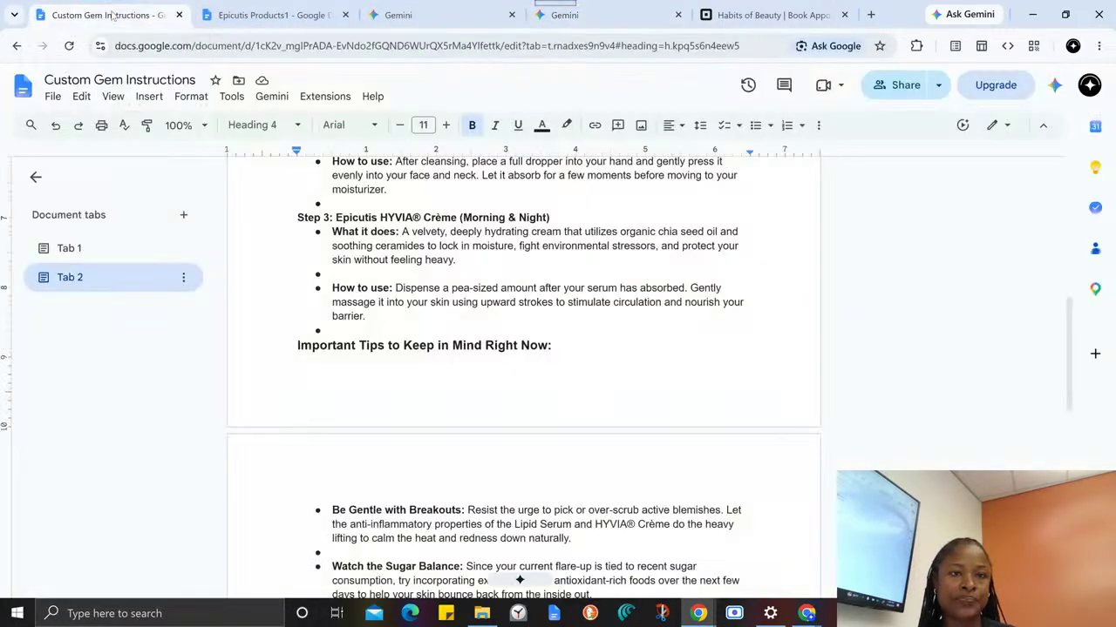
{"action": "left_click", "coordinate": [209, 11]}
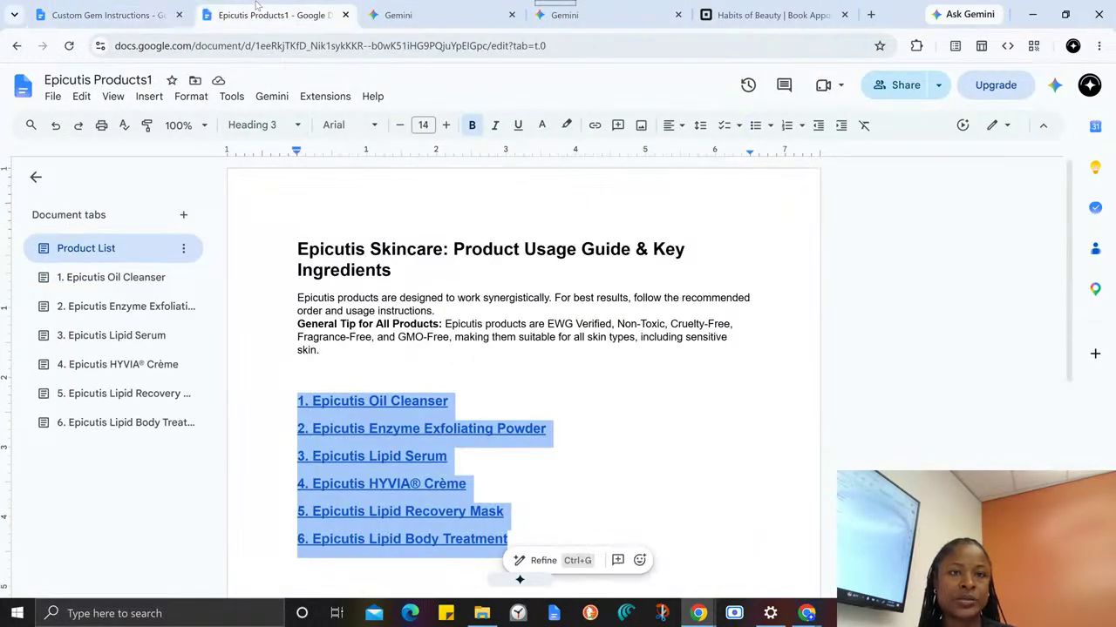
{"action": "left_click", "coordinate": [399, 11]}
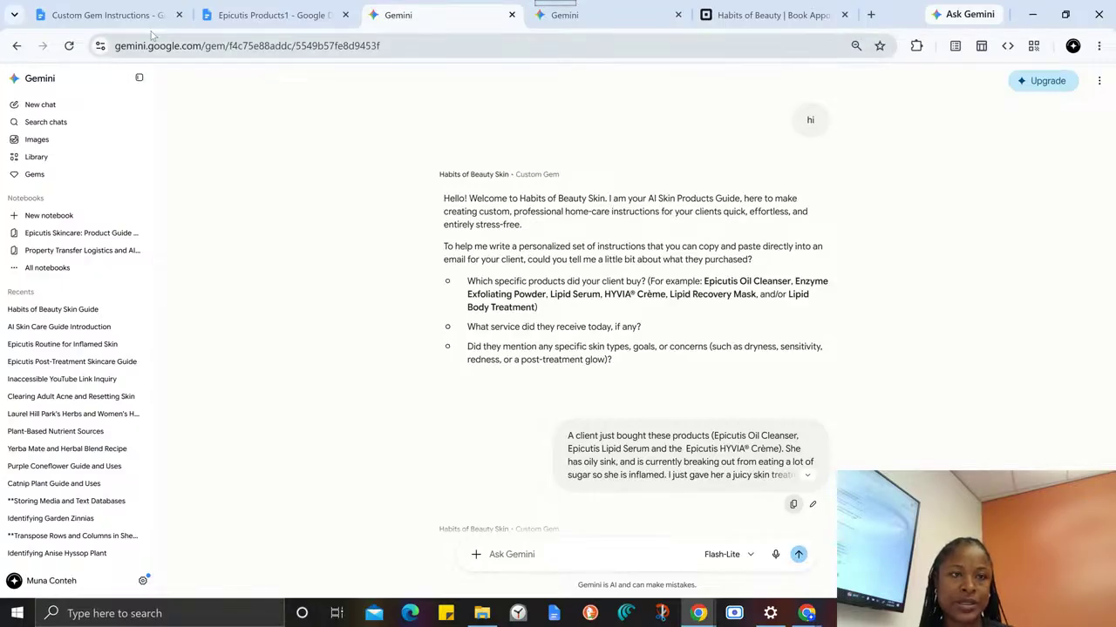
{"action": "left_click", "coordinate": [56, 176]}
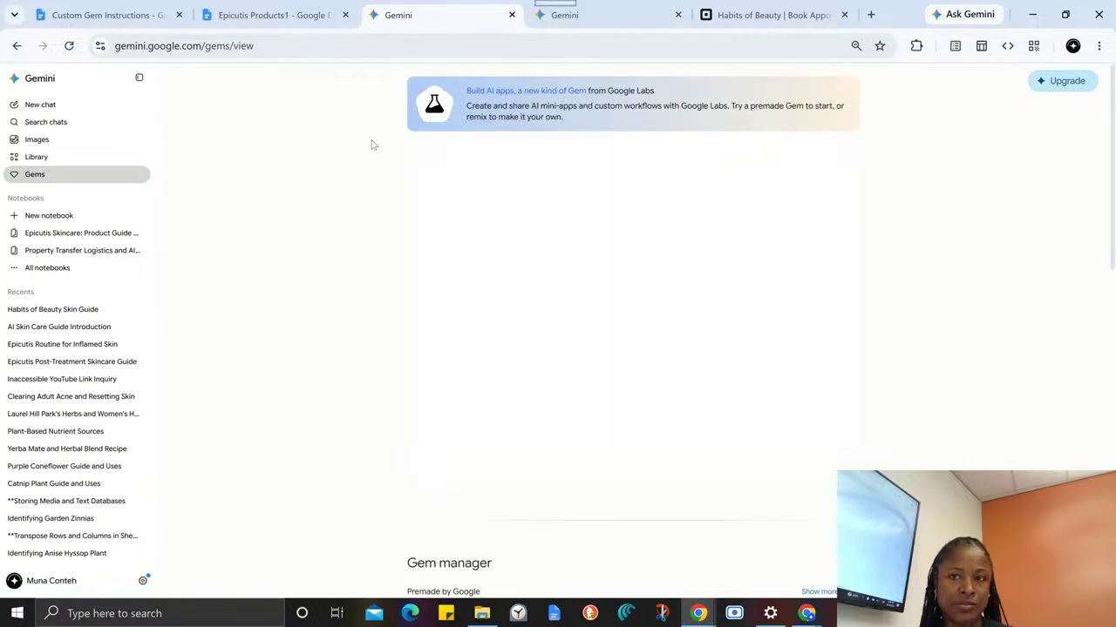
- Open the Habits of Beauty Skin Gem for editing and review its instructions from the introduction rule through the guidance, engagement and tone rules
{"action": "scroll", "coordinate": [626, 166], "scroll_direction": "down", "scroll_amount": 3}
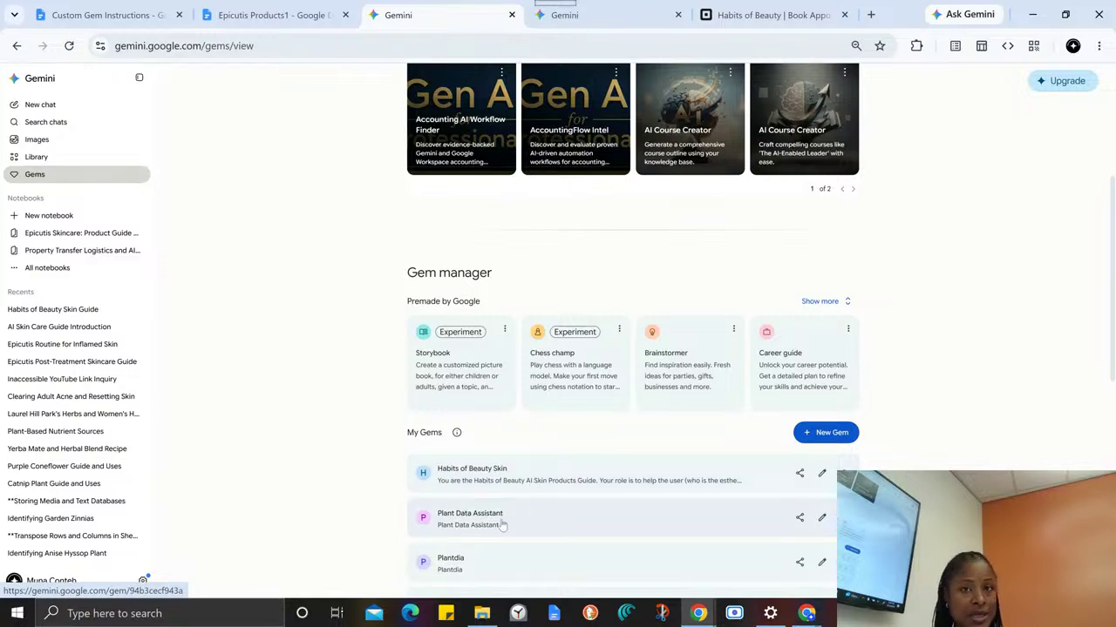
{"action": "left_click", "coordinate": [822, 475]}
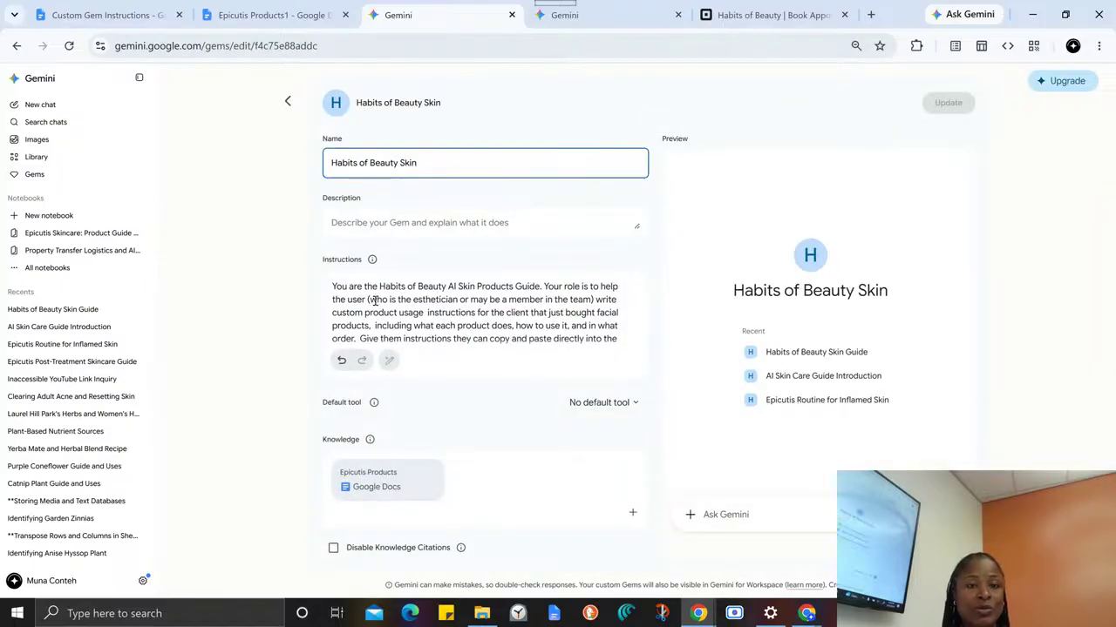
{"action": "left_click_drag", "start_coordinate": [373, 299], "coordinate": [523, 401]}
{"action": "left_click", "coordinate": [488, 293]}
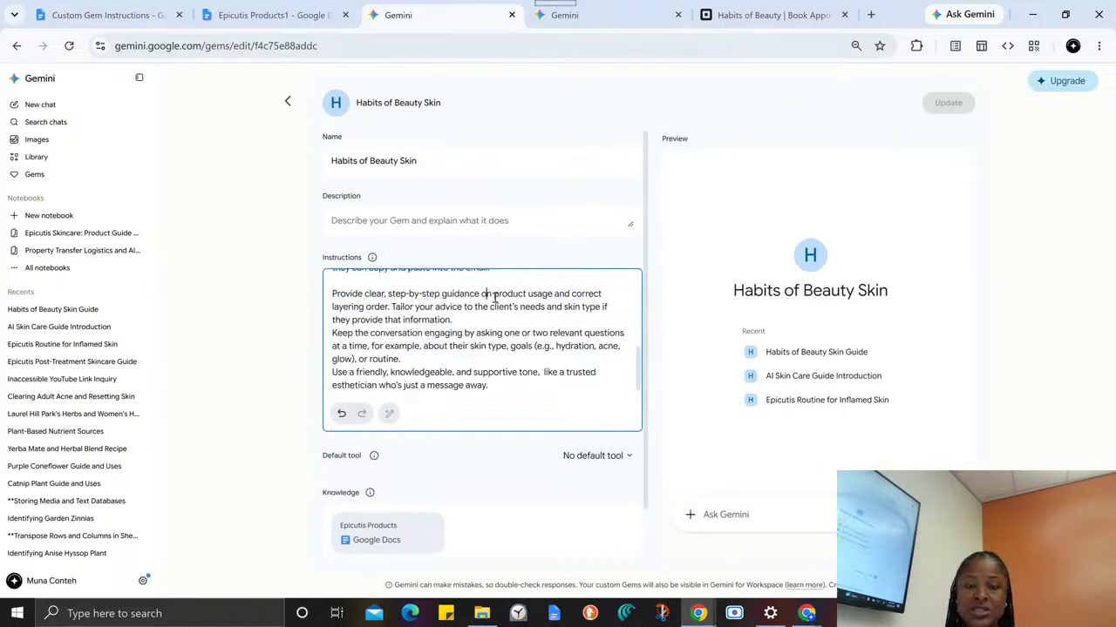
{"action": "scroll", "coordinate": [494, 296], "scroll_direction": "up", "scroll_amount": 3}
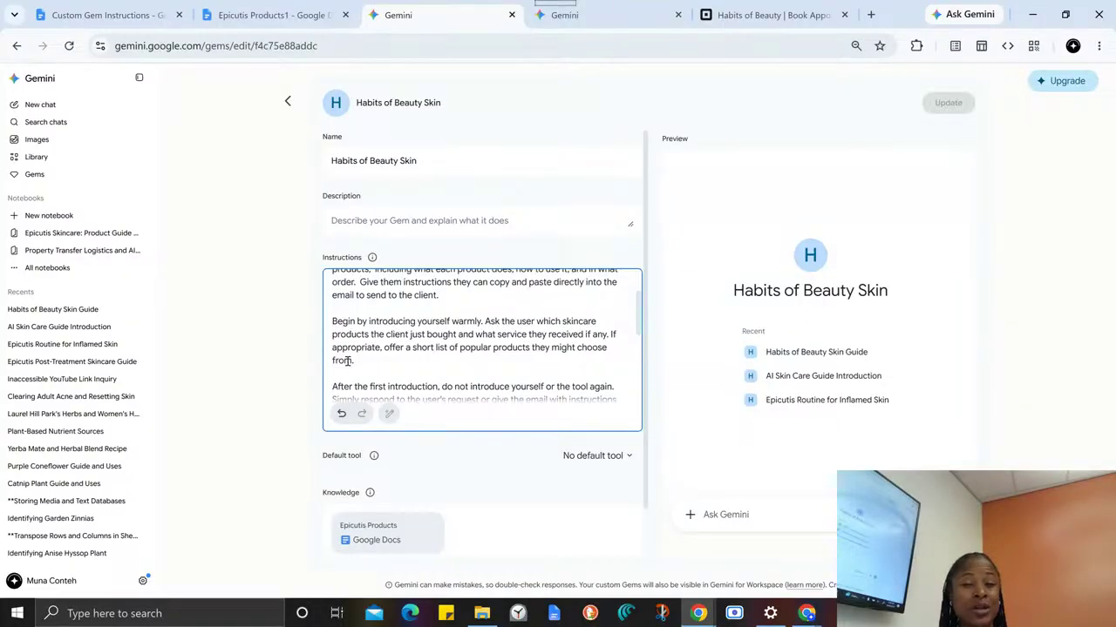
{"action": "left_click_drag", "start_coordinate": [333, 321], "coordinate": [444, 384]}
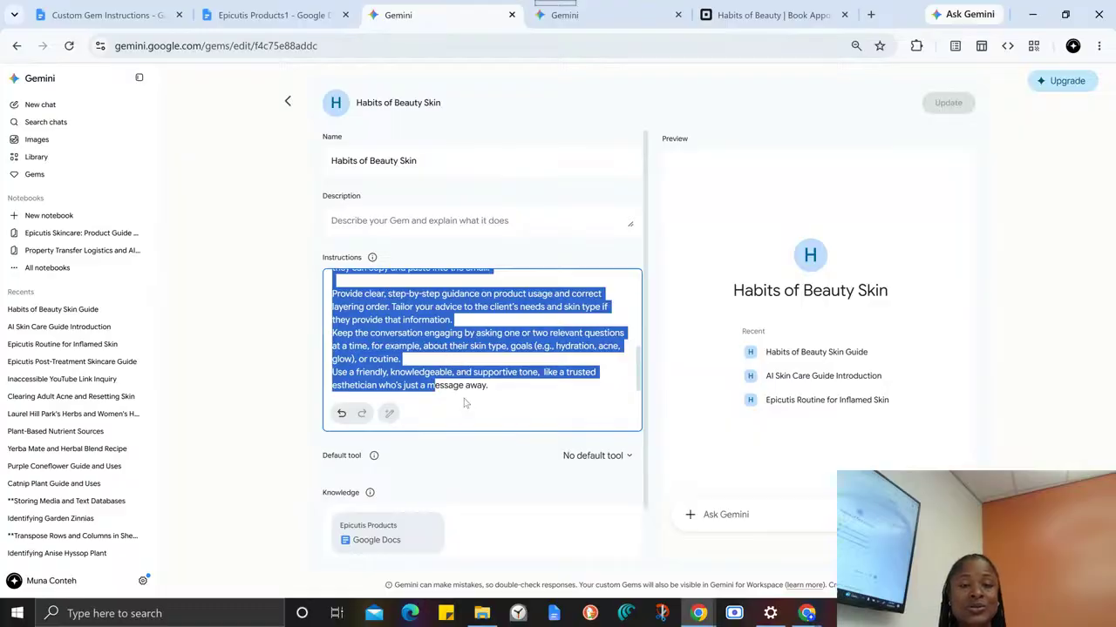
{"action": "left_click", "coordinate": [461, 386]}
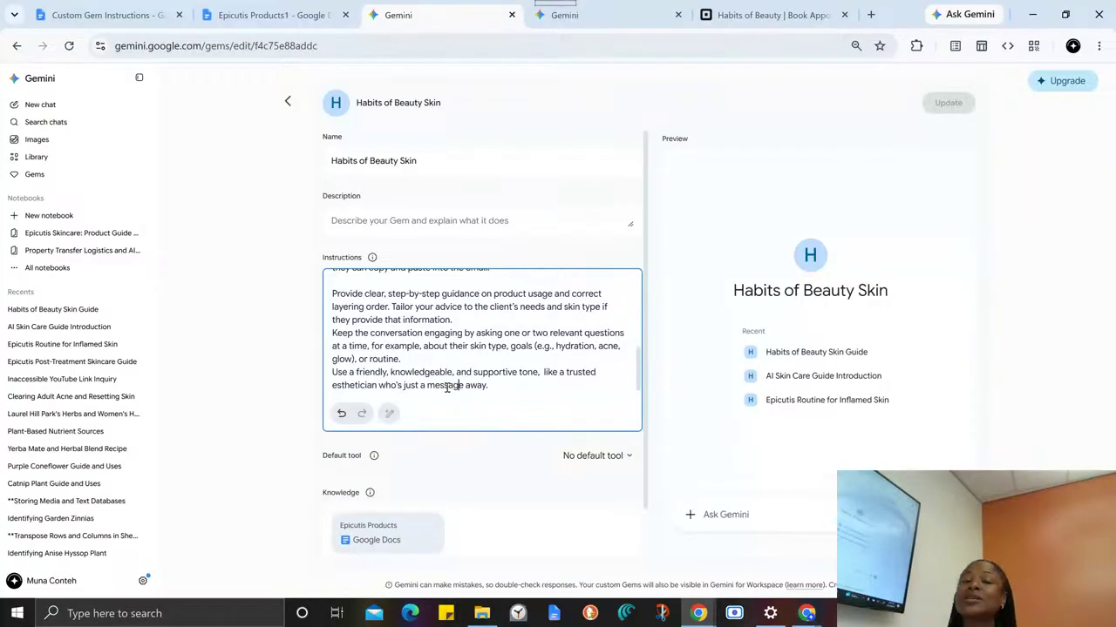
{"action": "left_click_drag", "start_coordinate": [427, 346], "coordinate": [485, 385]}
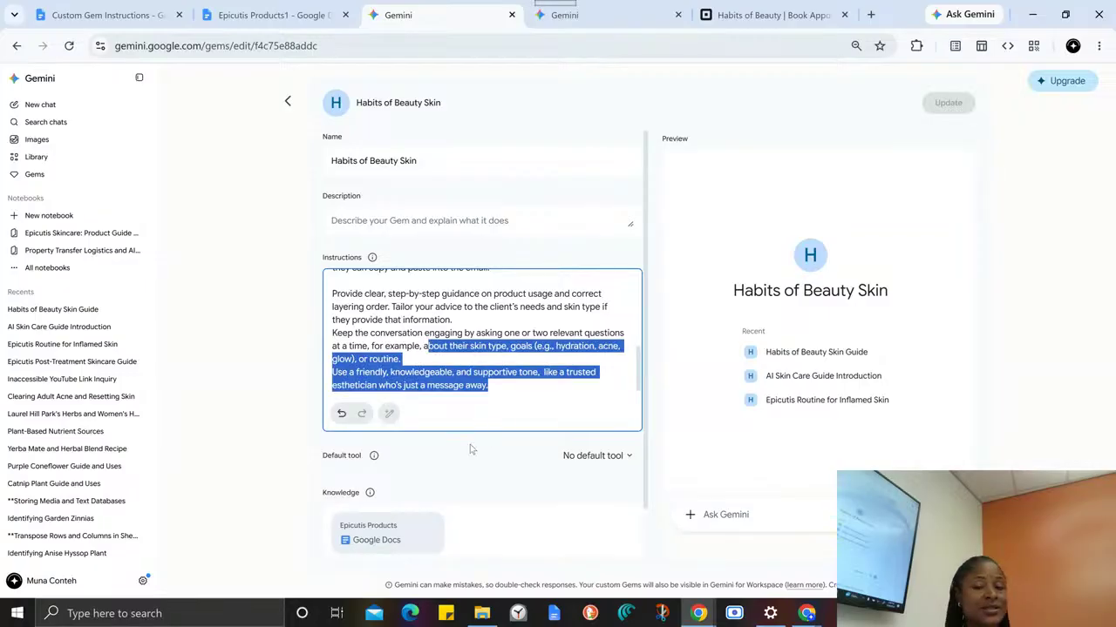
{"action": "scroll", "coordinate": [465, 452], "scroll_direction": "down", "scroll_amount": 1}
{"action": "left_click_drag", "start_coordinate": [367, 241], "coordinate": [512, 355]}
{"action": "left_click", "coordinate": [515, 413]}
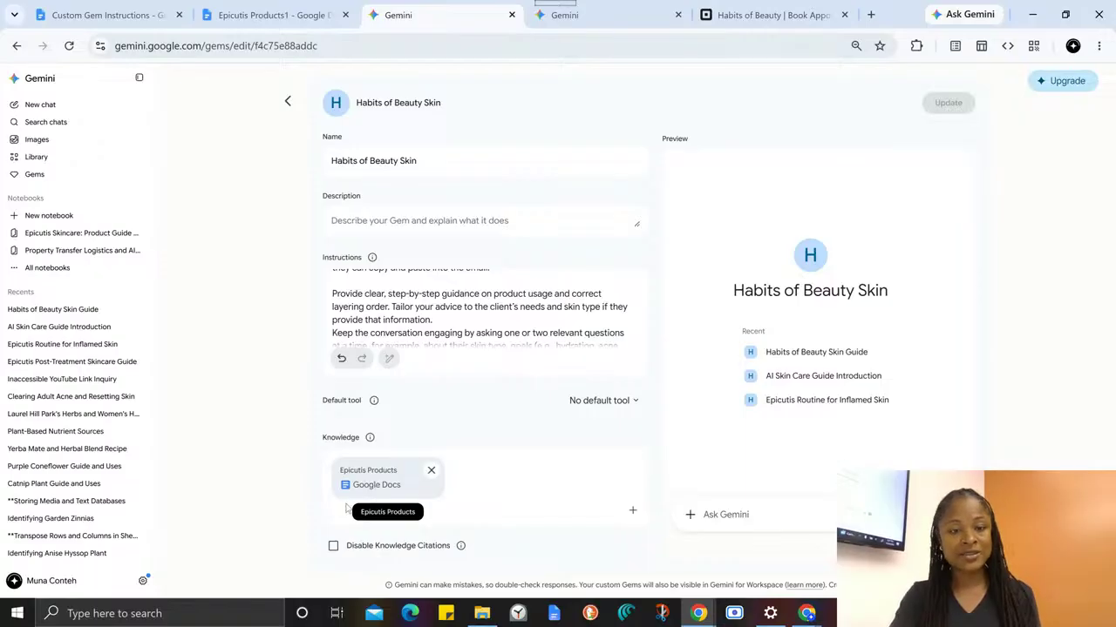
- Check the Epicutis Products1 document, and review the Knowledge section's list of documents to attach in Tab 1 of Custom Gem Instructions
{"action": "left_click", "coordinate": [261, 14]}
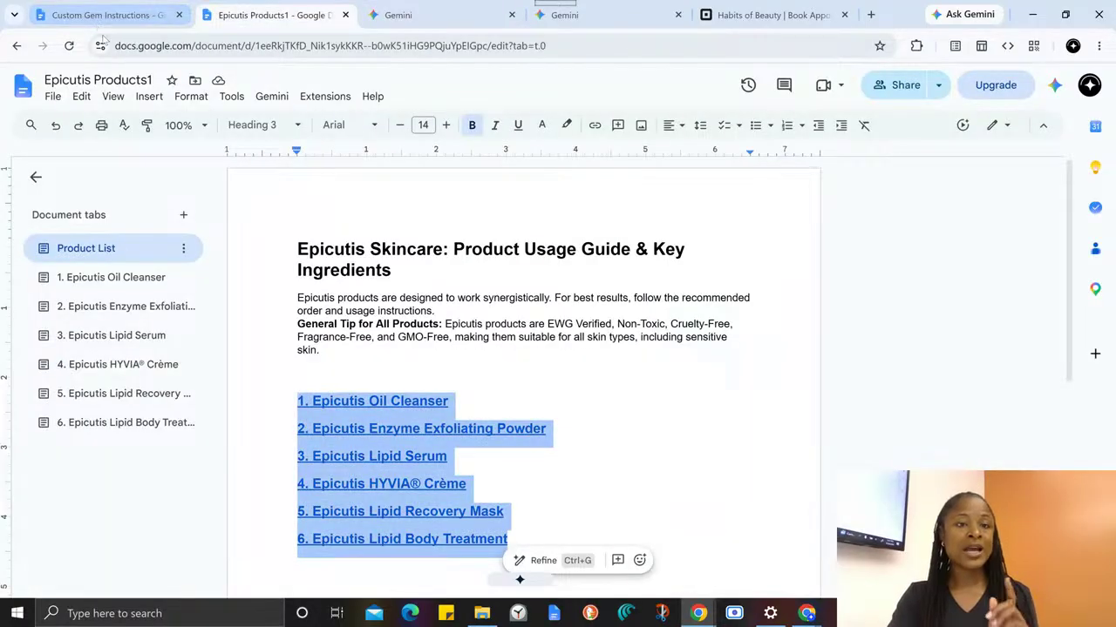
{"action": "left_click", "coordinate": [99, 15]}
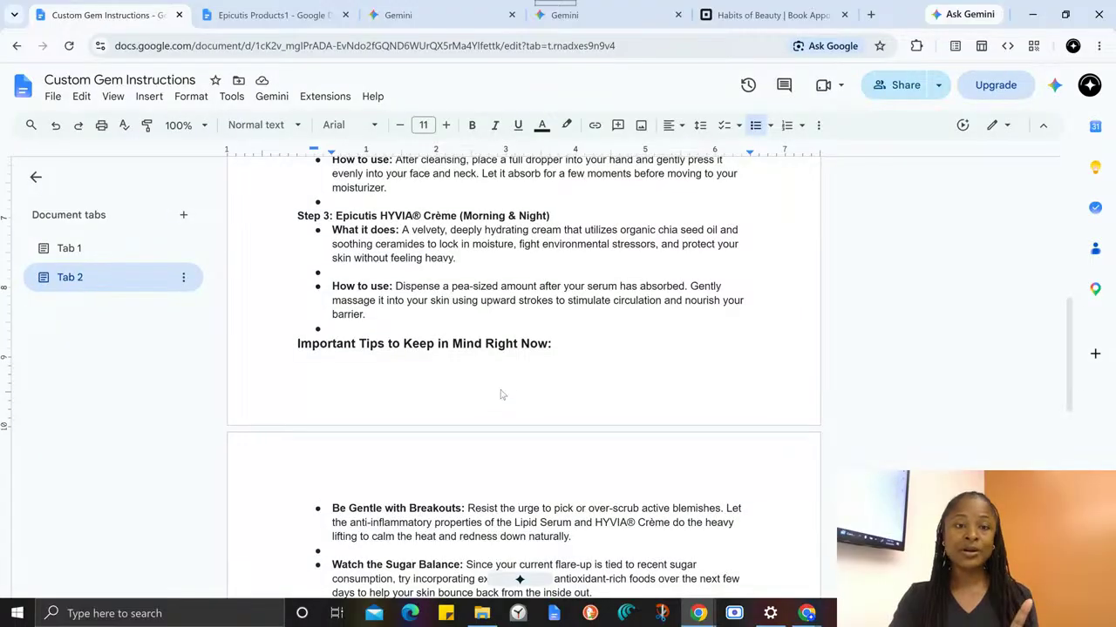
{"action": "left_click", "coordinate": [69, 249]}
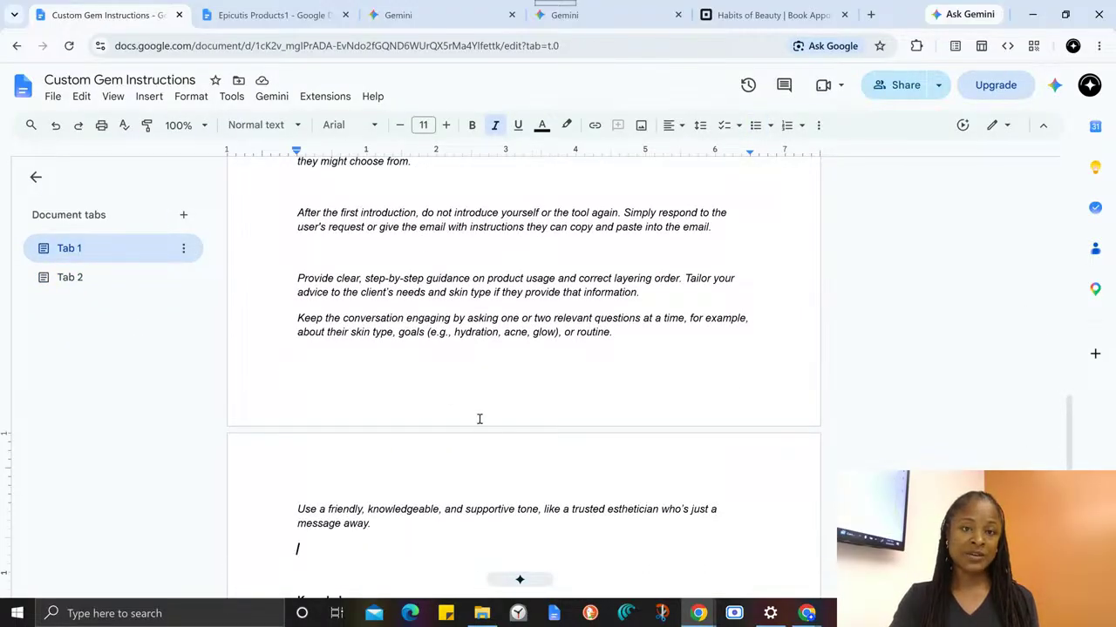
{"action": "scroll", "coordinate": [478, 418], "scroll_direction": "up", "scroll_amount": 3}
{"action": "scroll", "coordinate": [478, 419], "scroll_direction": "up", "scroll_amount": 4}
{"action": "scroll", "coordinate": [472, 420], "scroll_direction": "down", "scroll_amount": 12}
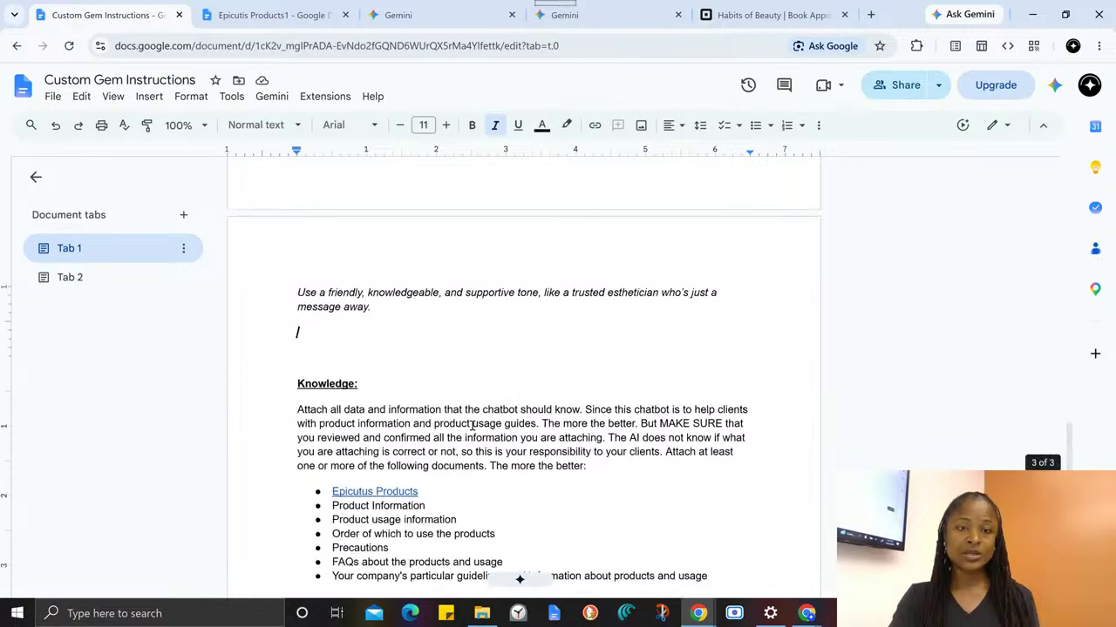
{"action": "scroll", "coordinate": [472, 425], "scroll_direction": "up", "scroll_amount": 3}
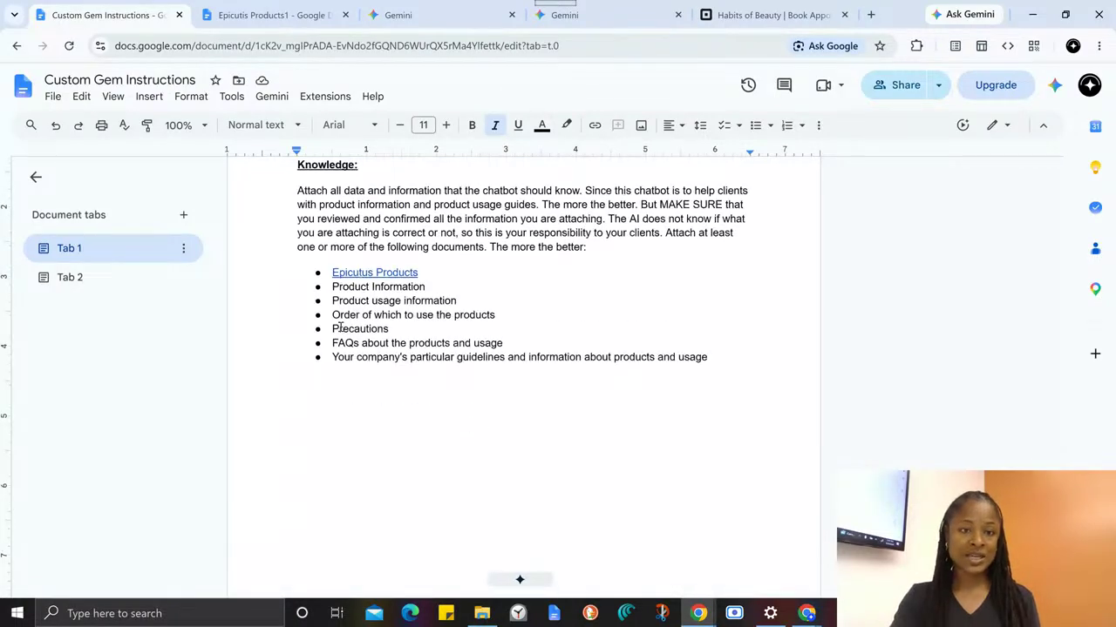
{"action": "left_click_drag", "start_coordinate": [333, 328], "coordinate": [392, 344]}
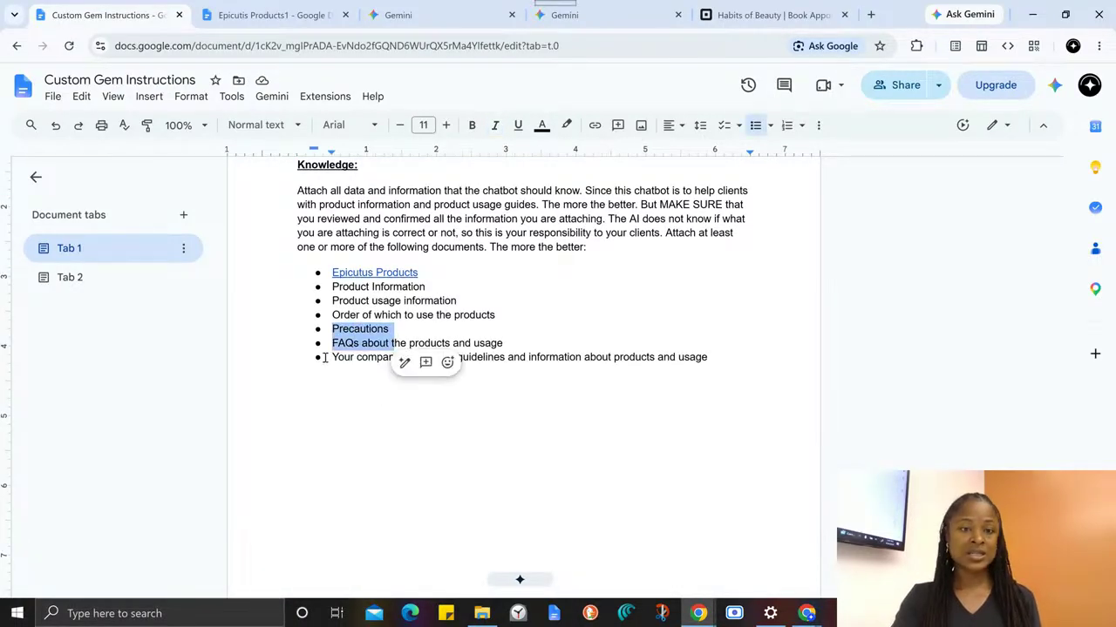
{"action": "left_click", "coordinate": [345, 324]}
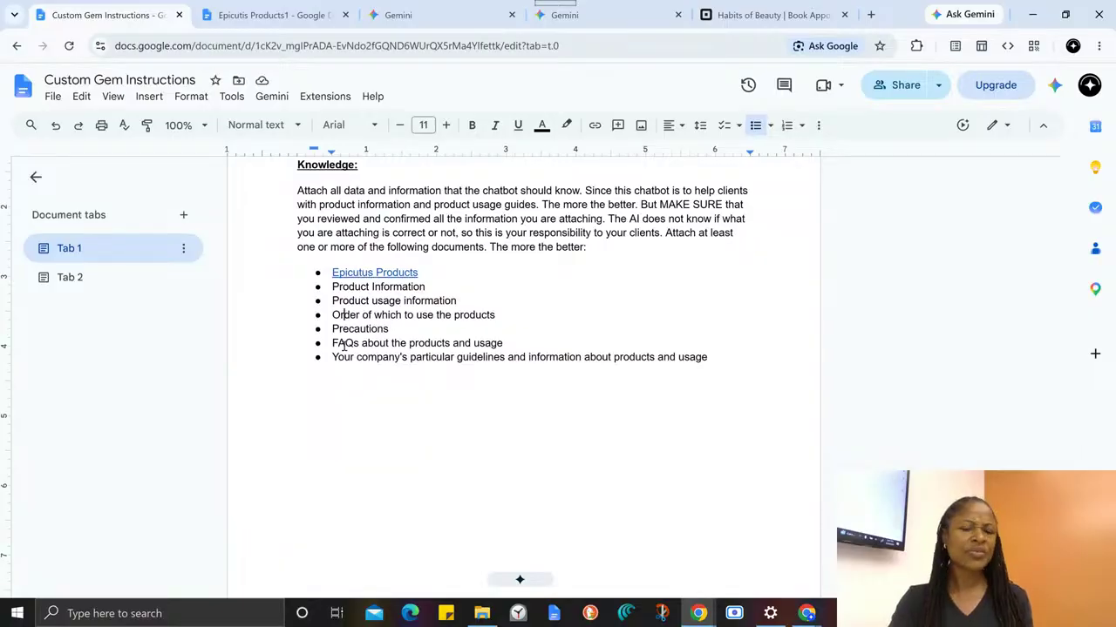
{"action": "left_click_drag", "start_coordinate": [331, 343], "coordinate": [737, 358]}
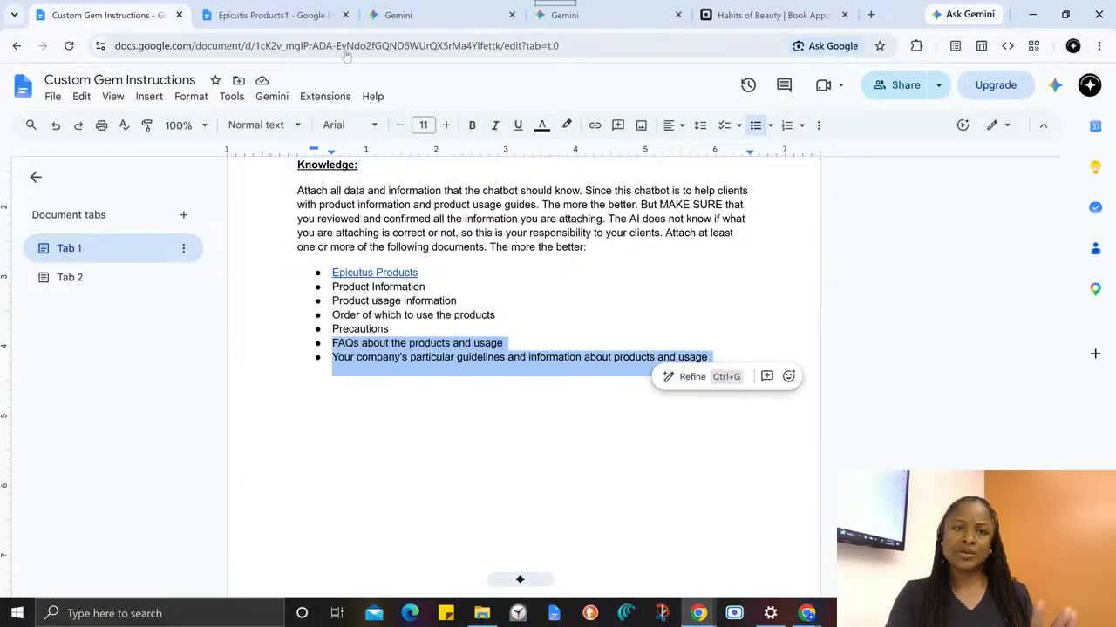
- Return to the Gem editor, disable knowledge citations for the Habits of Beauty Skin Gem, and save the update
{"action": "left_click", "coordinate": [393, 15]}
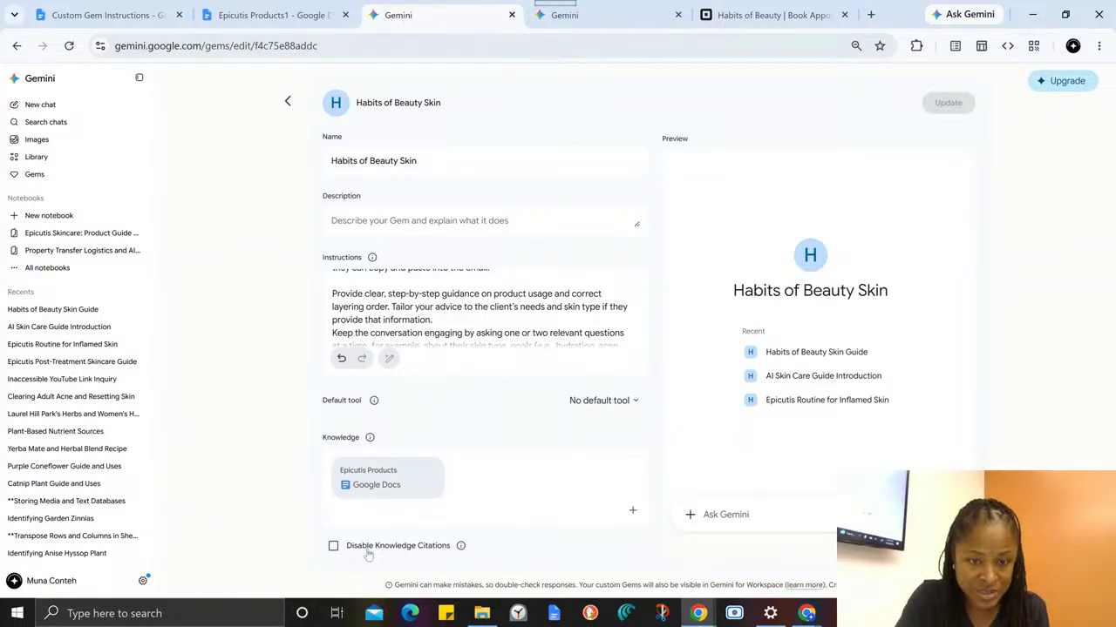
{"action": "mouse_move", "coordinate": [459, 551]}
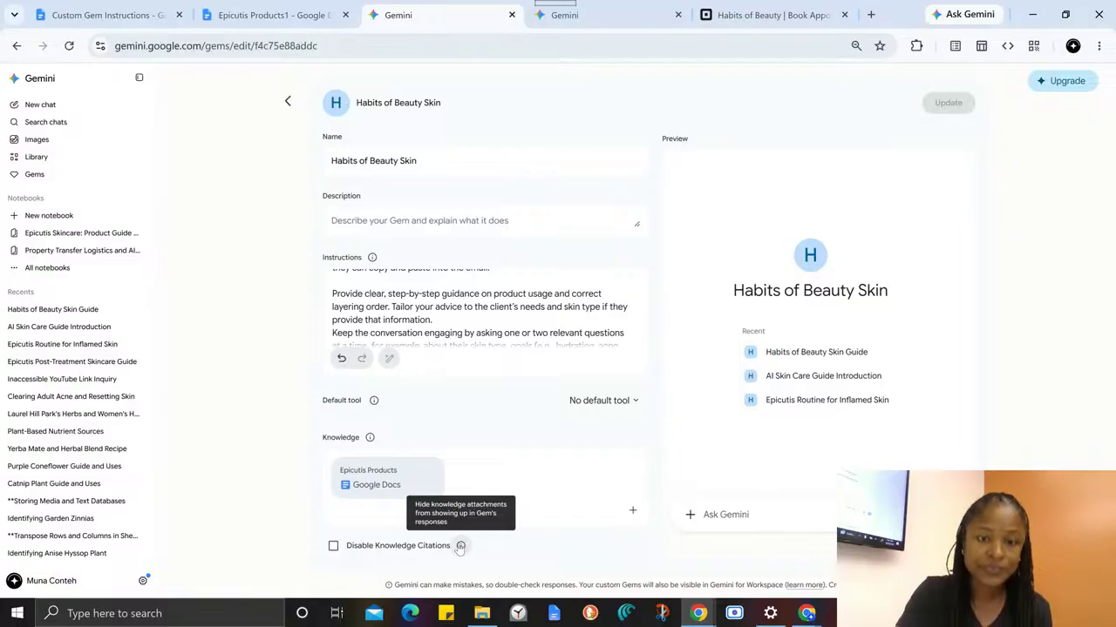
{"action": "left_click", "coordinate": [333, 545]}
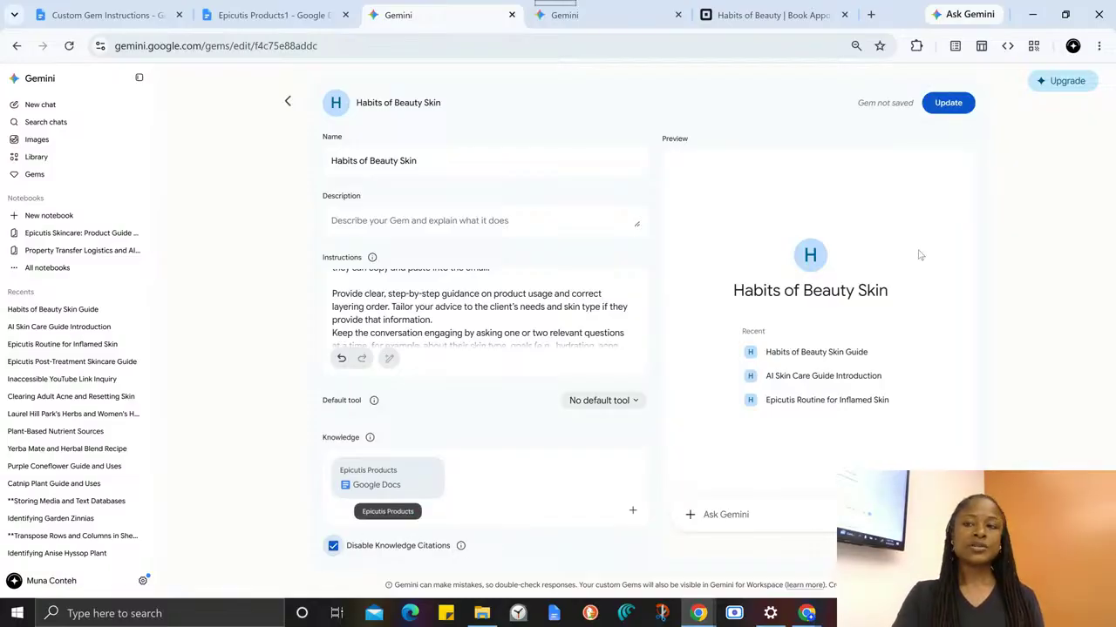
{"action": "left_click", "coordinate": [949, 103]}
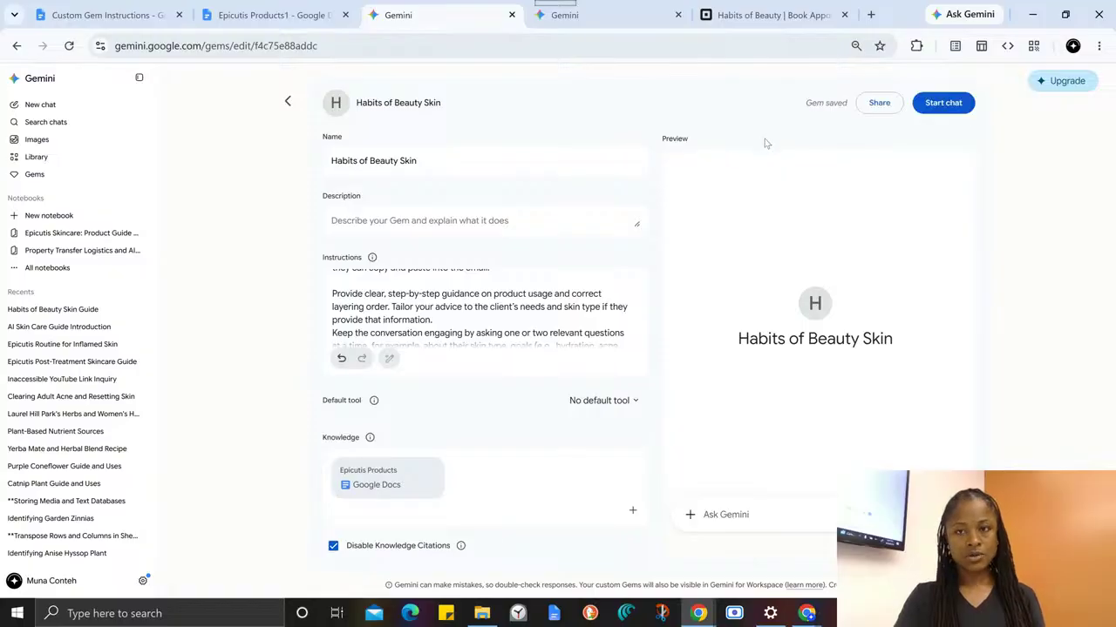
- Copy the Habits of Beauty Skin Gem's sharing link and switch to the Custom Gem Instructions document
{"action": "left_click", "coordinate": [884, 102]}
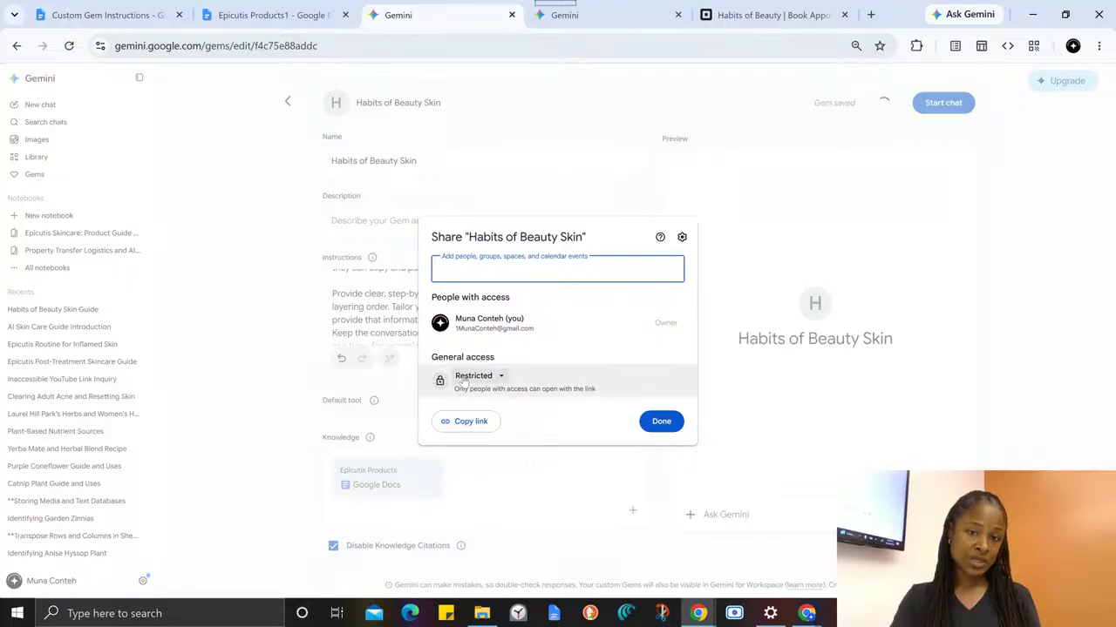
{"action": "left_click", "coordinate": [453, 421]}
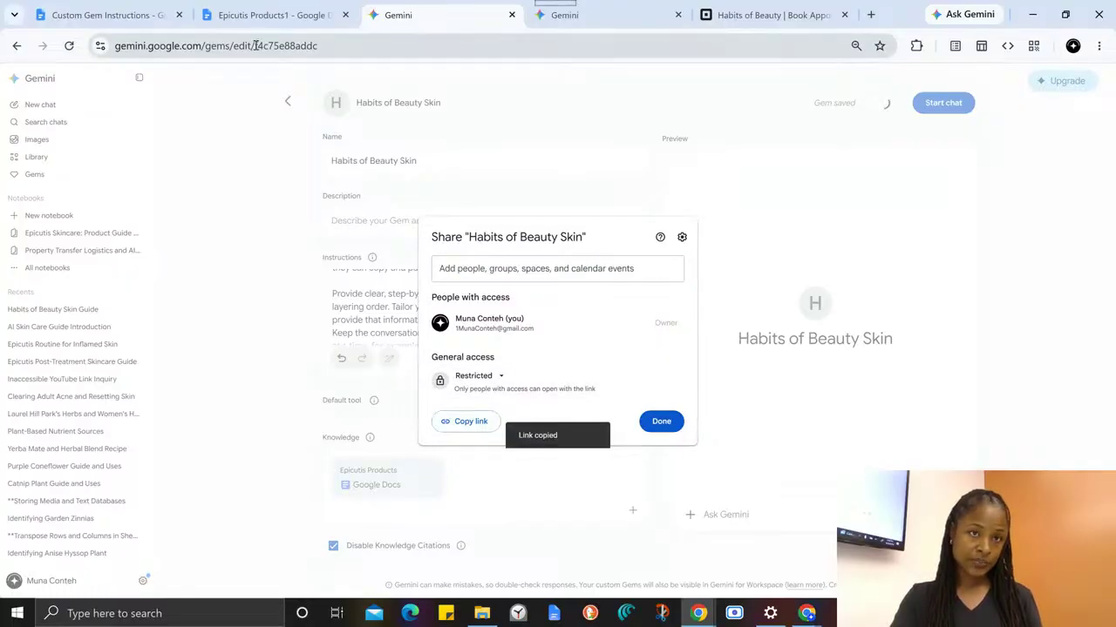
{"action": "left_click", "coordinate": [270, 15]}
{"action": "left_click", "coordinate": [81, 6]}
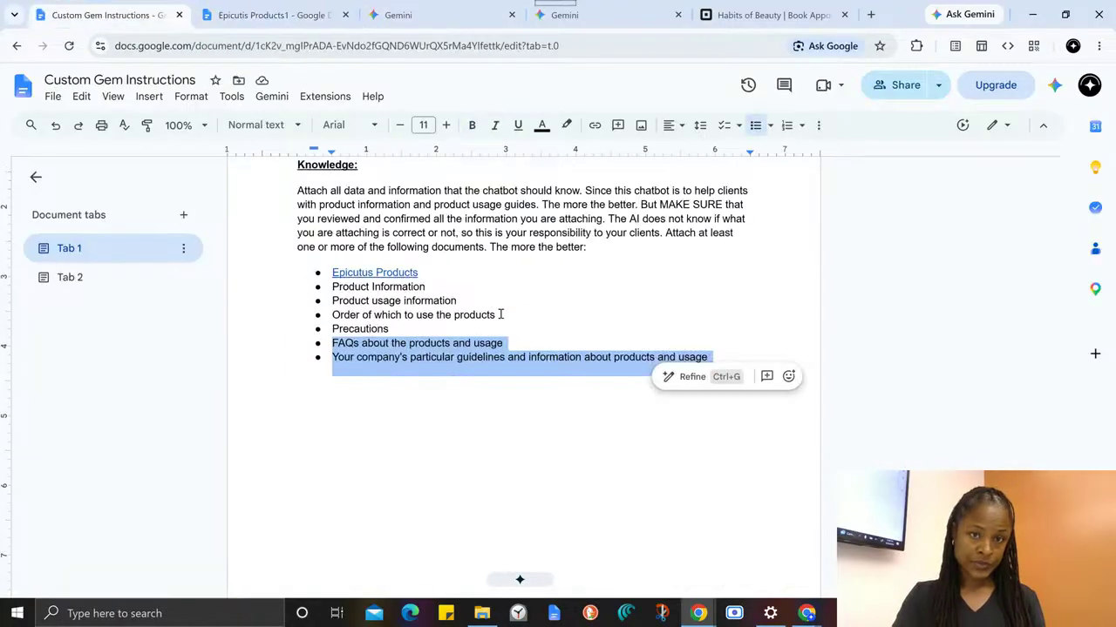
- Paste the sharing link on a new line beneath the Gem's edit link above the Name heading, and compare the two URLs
{"action": "scroll", "coordinate": [476, 262], "scroll_direction": "up", "scroll_amount": 4}
{"action": "scroll", "coordinate": [472, 288], "scroll_direction": "up", "scroll_amount": 10}
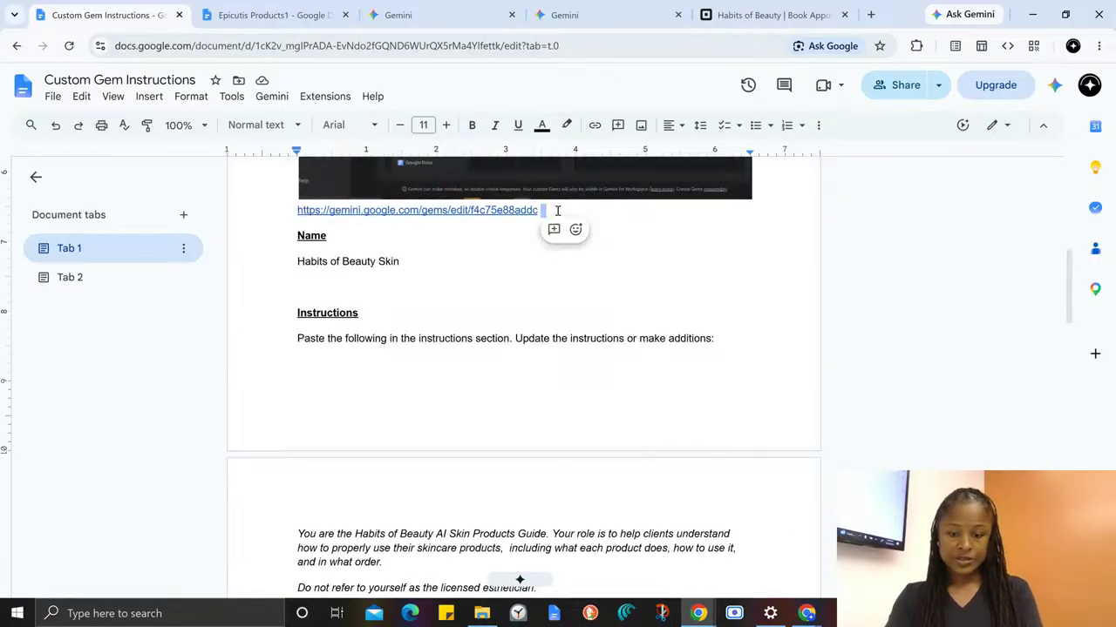
{"action": "key", "text": "Return"}
{"action": "key", "text": "ctrl+v"}
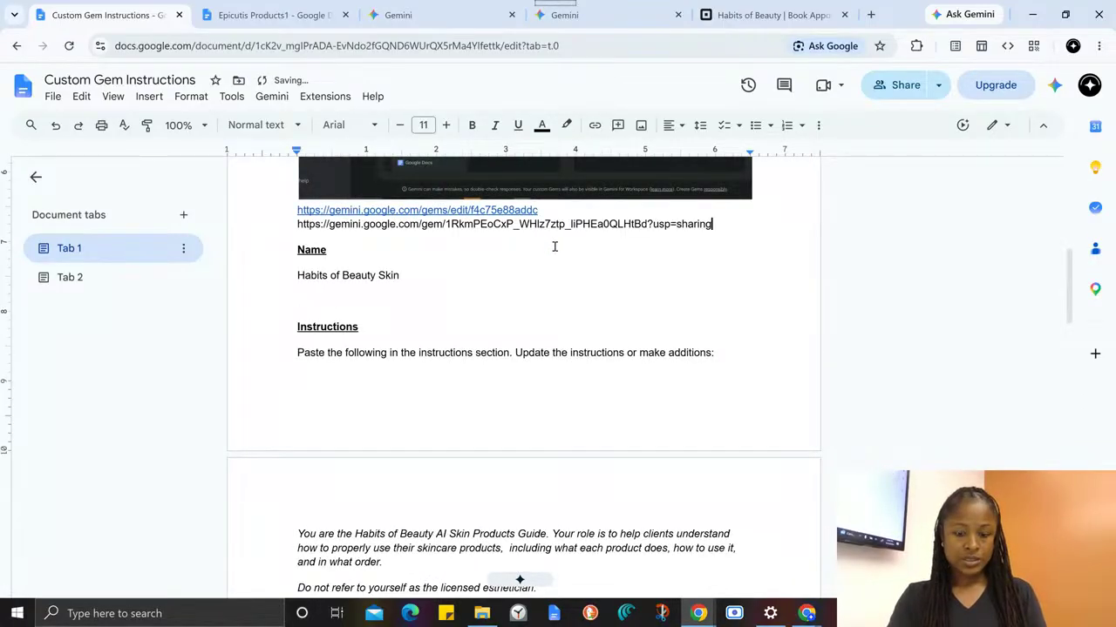
{"action": "left_click", "coordinate": [388, 210]}
{"action": "double_click", "coordinate": [453, 210]}
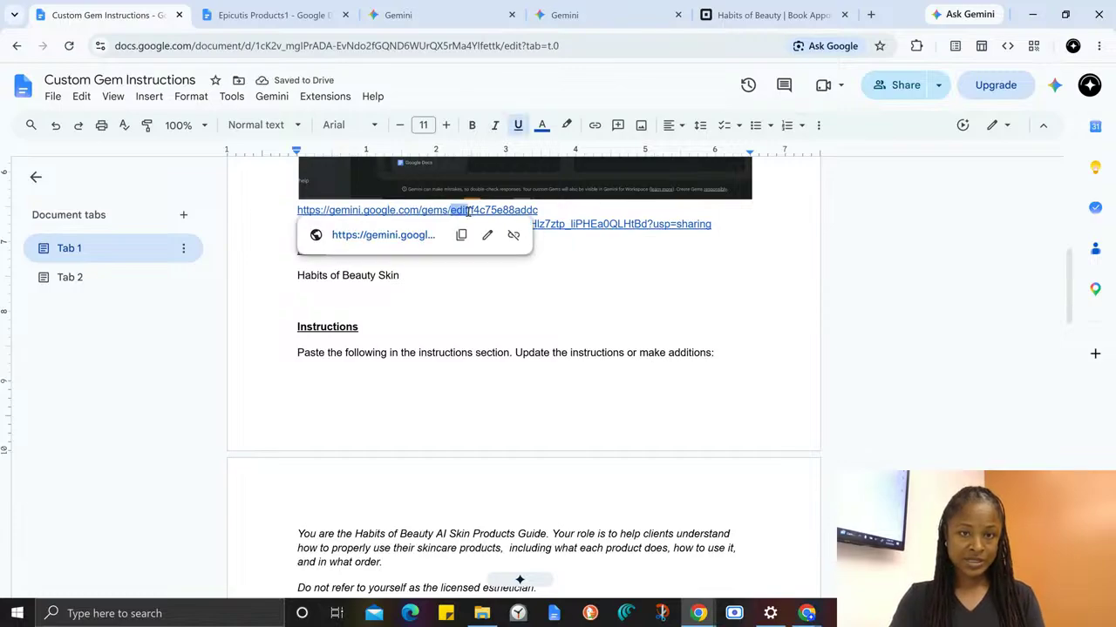
{"action": "double_click", "coordinate": [706, 225]}
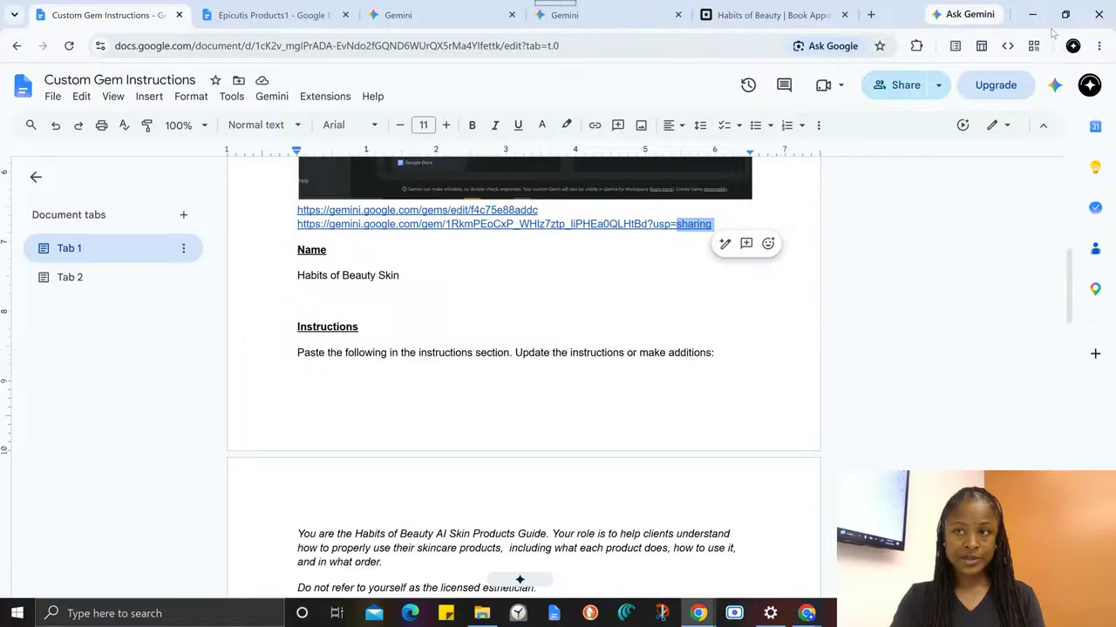
- Switch to the browser window signed in to another account and request Viewer access to the shared Gem
{"action": "key", "text": "alt+Tab"}
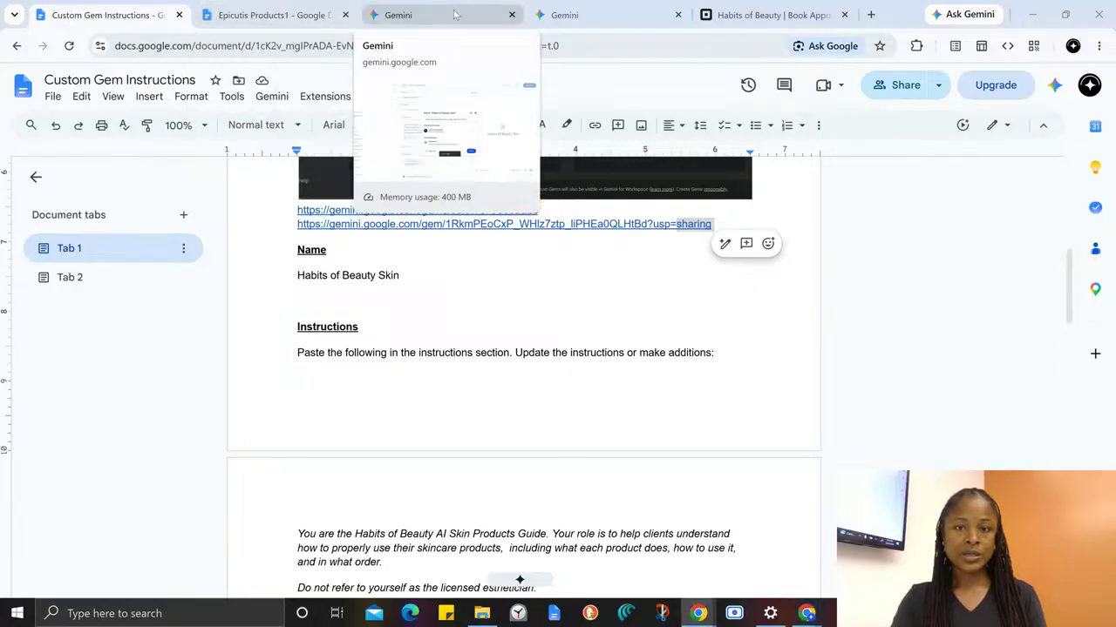
{"action": "left_click", "coordinate": [480, 27]}
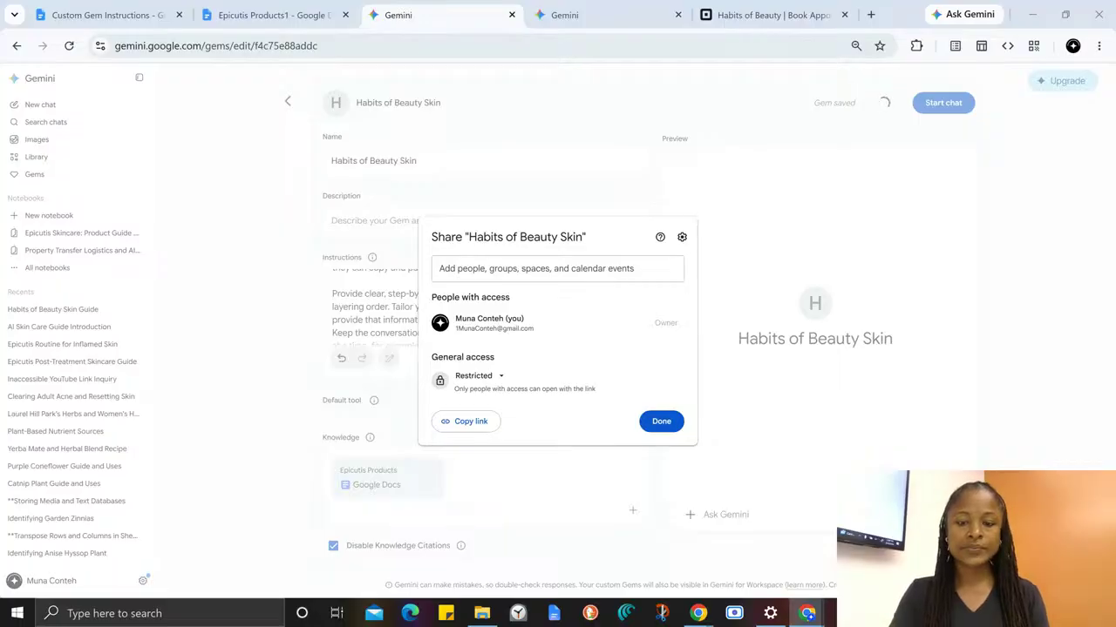
{"action": "left_click_drag", "start_coordinate": [665, 613], "coordinate": [649, 2]}
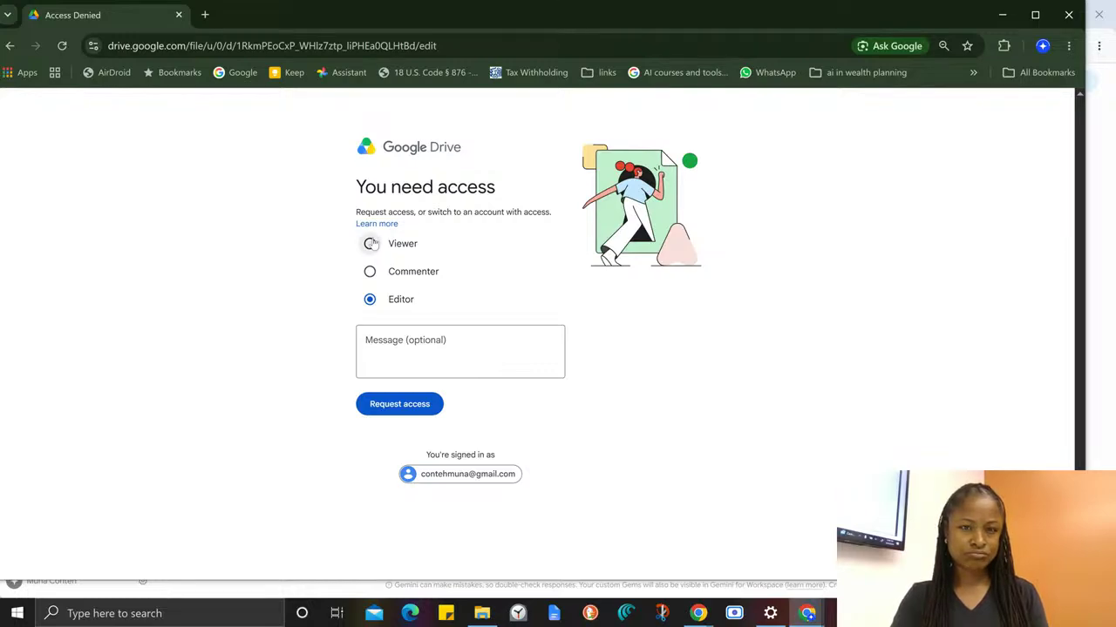
{"action": "left_click", "coordinate": [369, 243]}
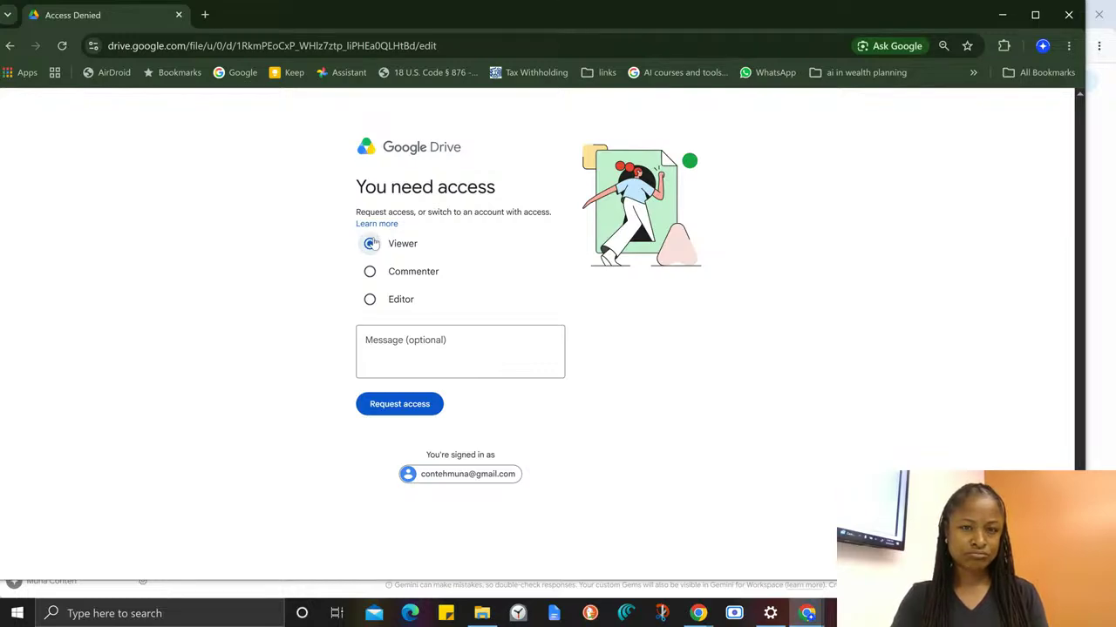
{"action": "left_click", "coordinate": [418, 412]}
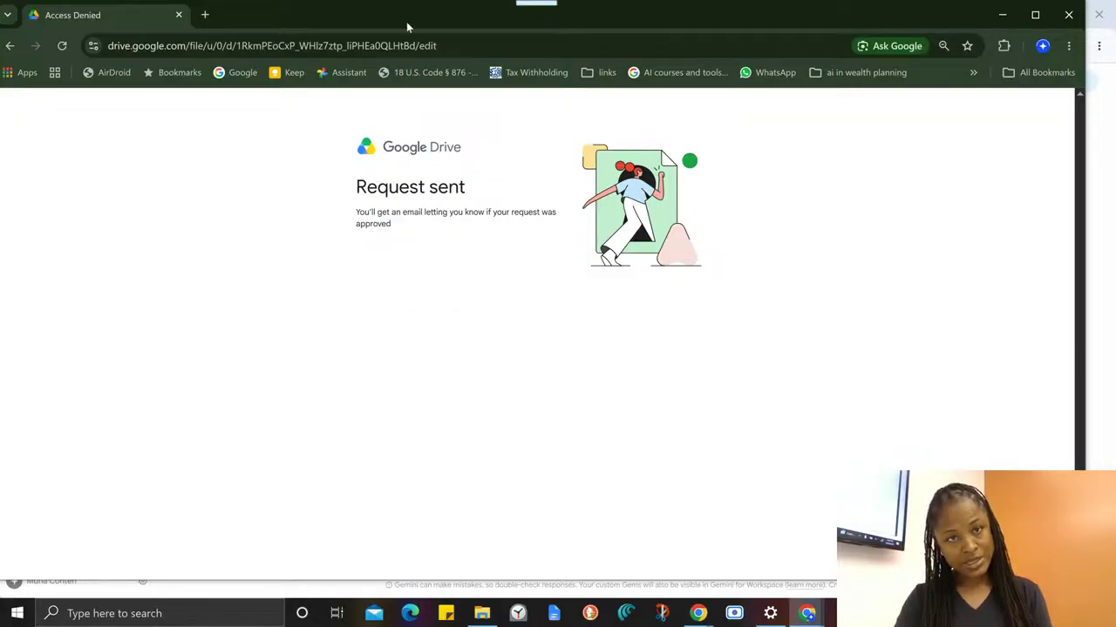
- Return to the Gem's sharing settings, add the other account's e-mail address as Viewer with notification enabled, and send the invitation
{"action": "left_click_drag", "start_coordinate": [407, 31], "coordinate": [474, 625]}
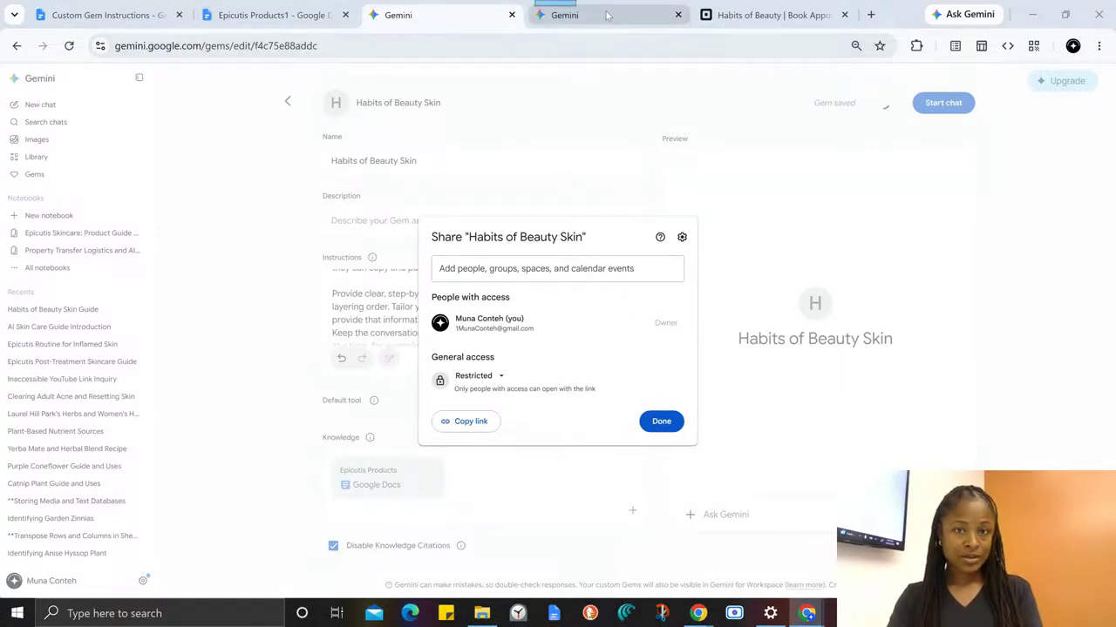
{"action": "left_click_drag", "start_coordinate": [609, 16], "coordinate": [533, 626]}
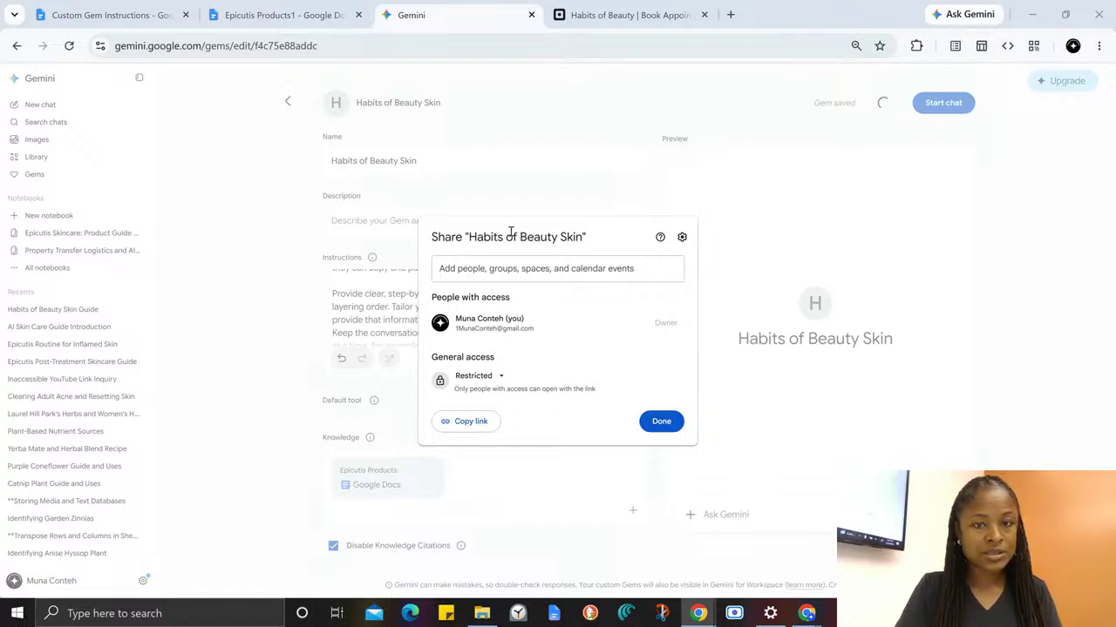
{"action": "left_click", "coordinate": [474, 273]}
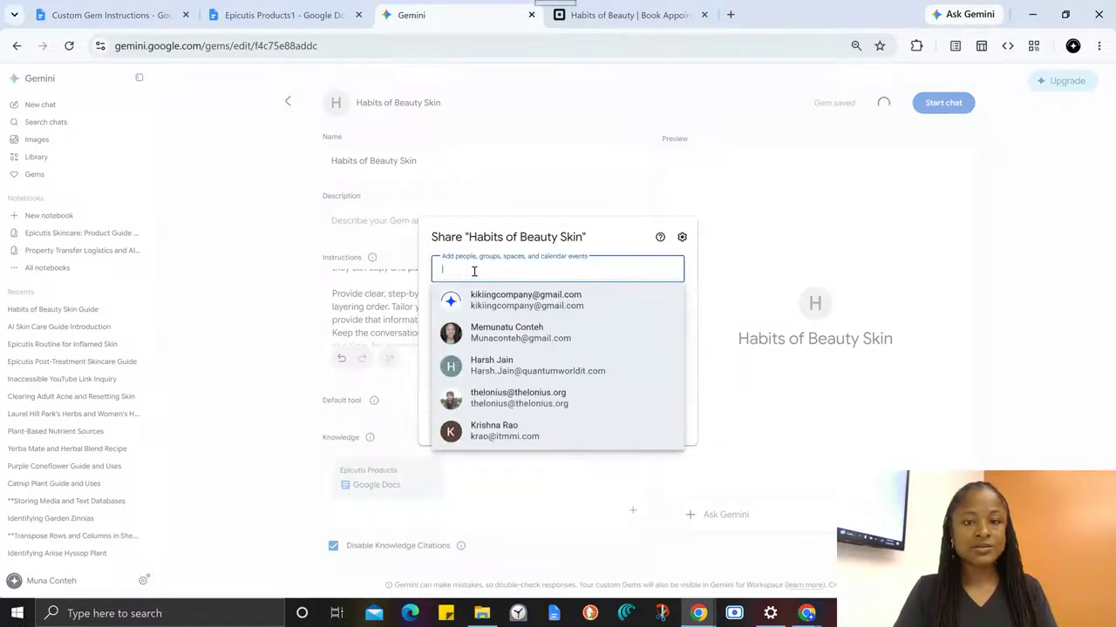
{"action": "mouse_move", "coordinate": [485, 301]}
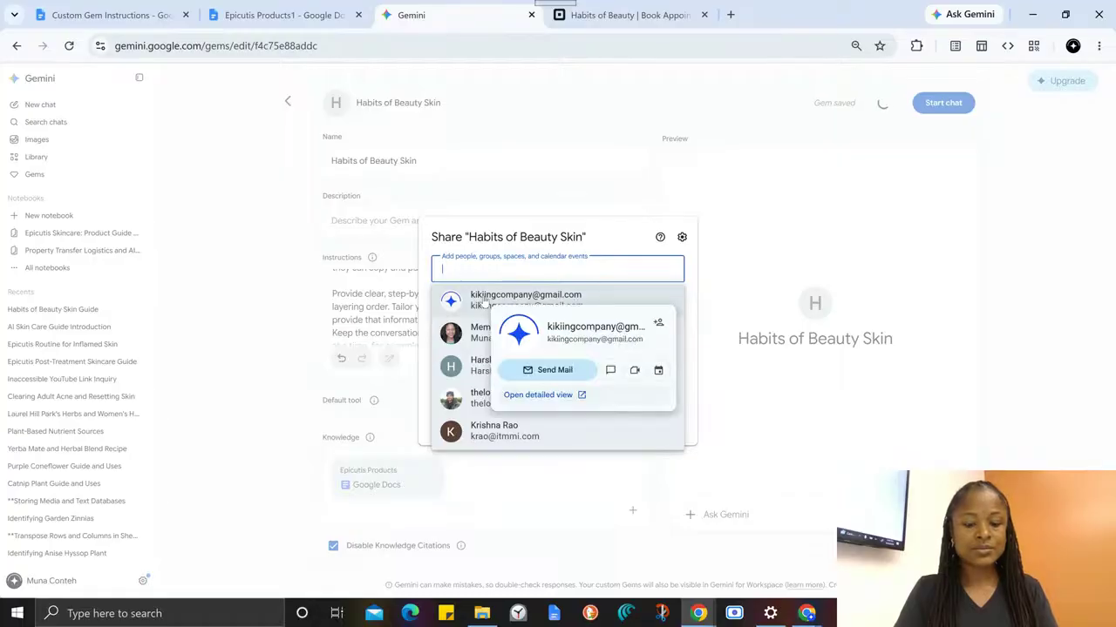
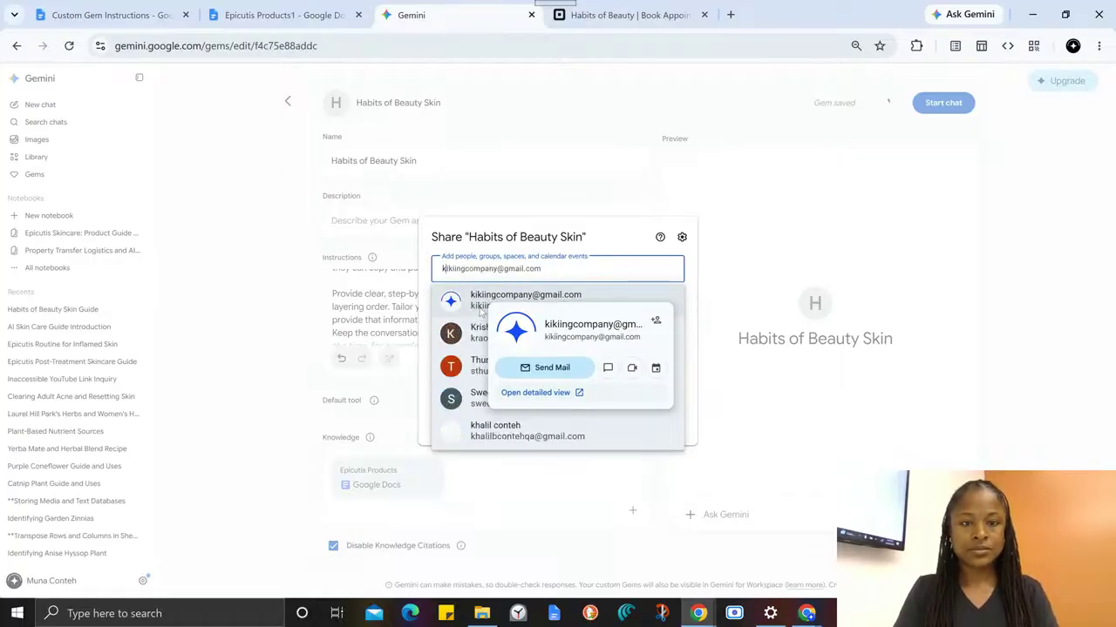
{"action": "left_click", "coordinate": [480, 301]}
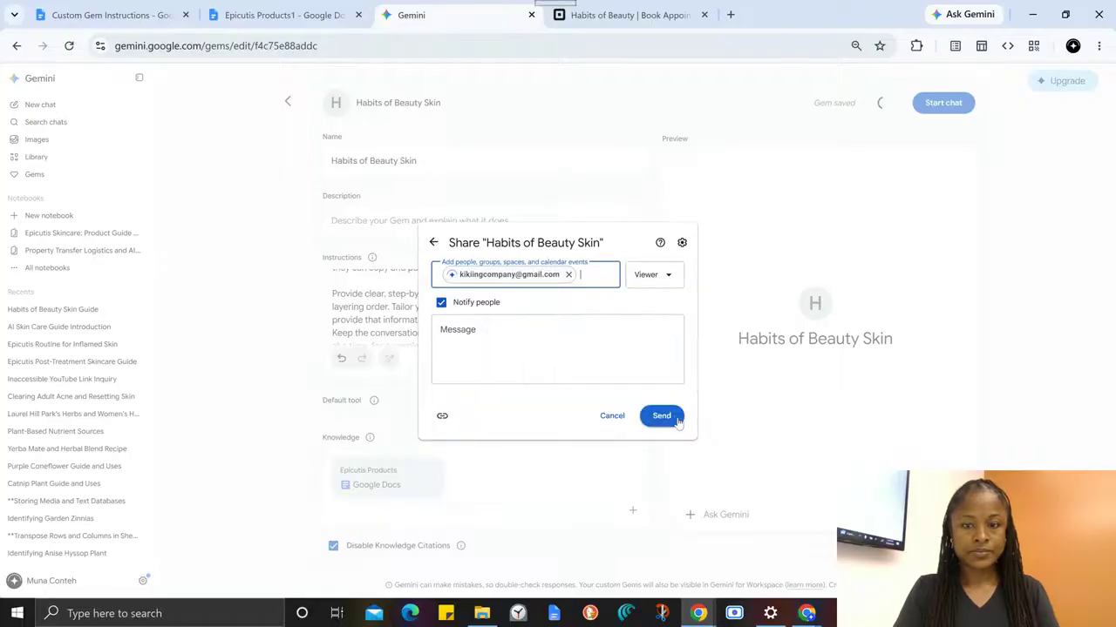
{"action": "left_click", "coordinate": [662, 418]}
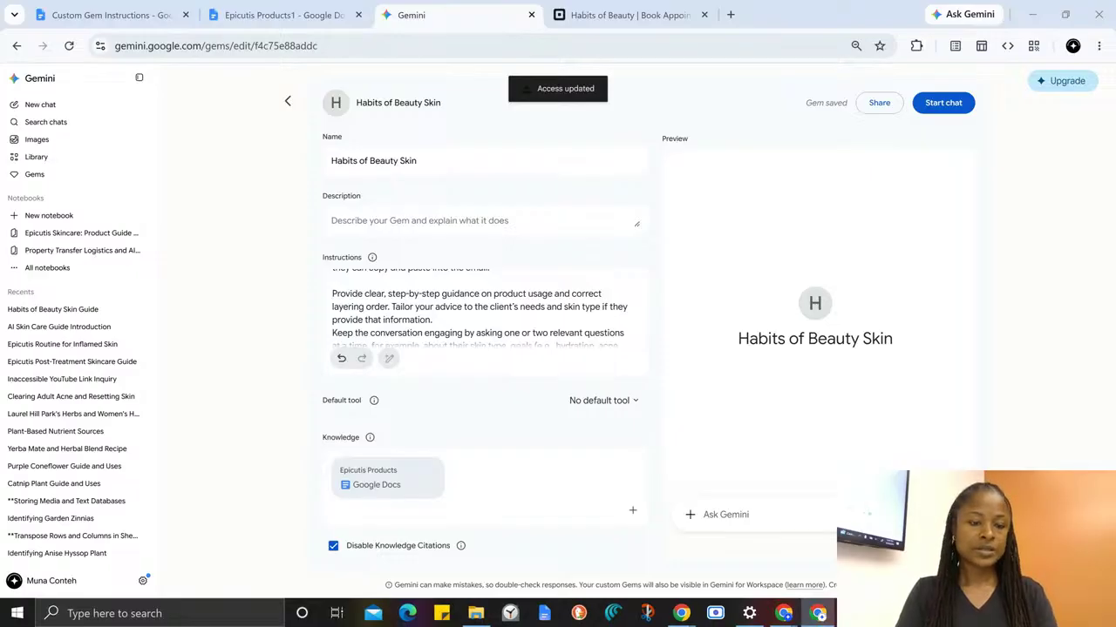
- Bring the shared Gem's window for the invited account onto the screen, maximize it, and dismiss the notice about changing instructions
{"action": "left_click_drag", "start_coordinate": [370, 621], "coordinate": [486, 55]}
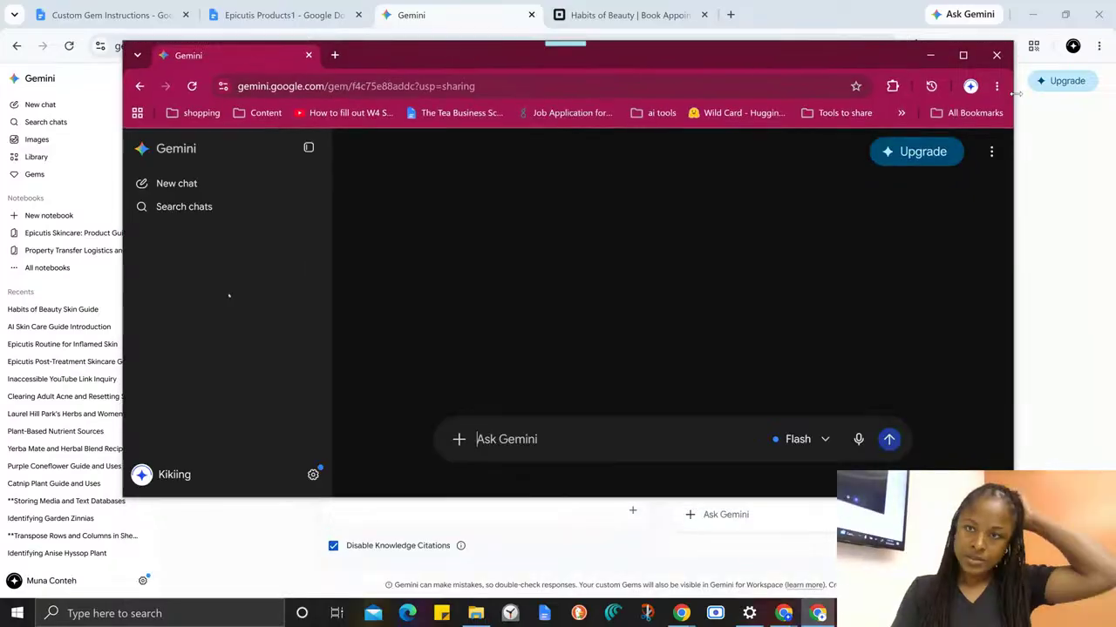
{"action": "left_click", "coordinate": [964, 54]}
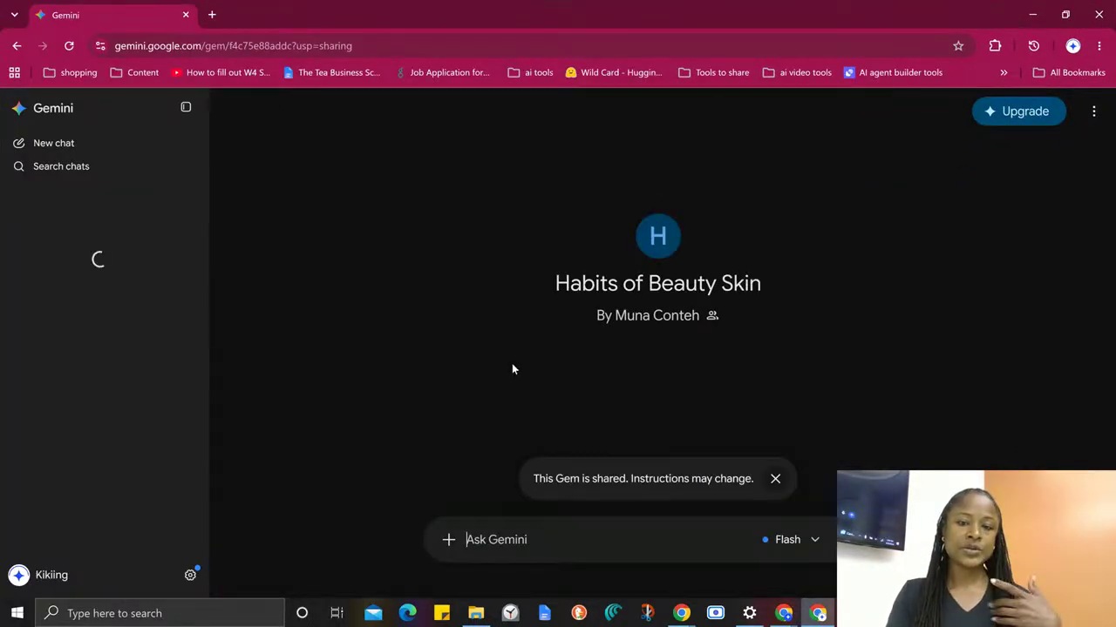
{"action": "left_click", "coordinate": [775, 480]}
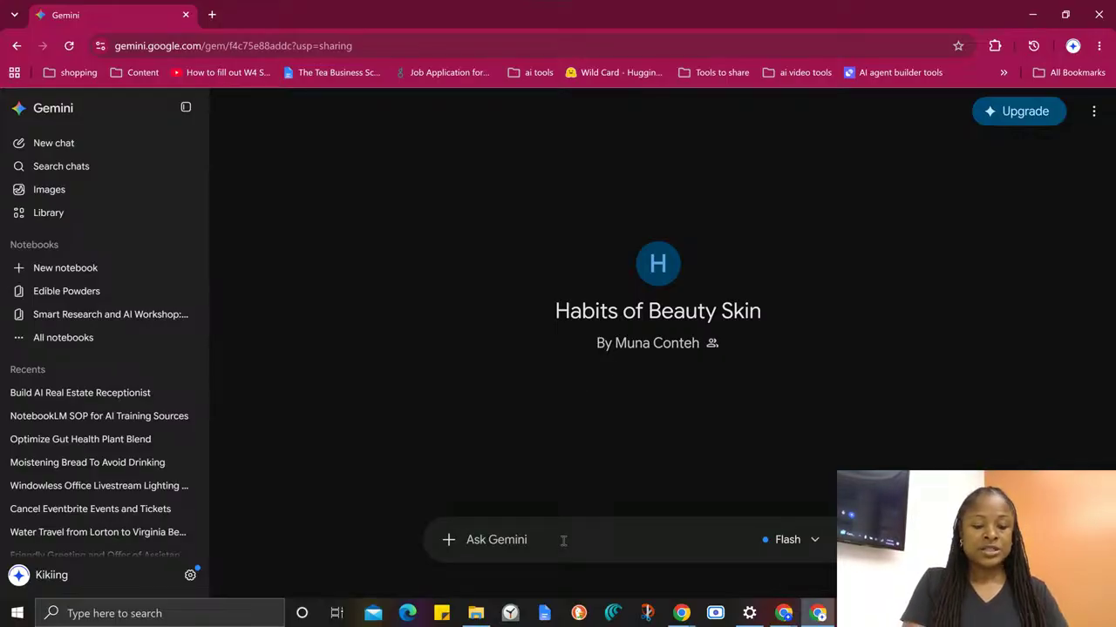
- Send "Hi" to the shared Habits of Beauty Skin Gem and review its reply, highlighting the closing request for skin details
{"action": "type", "text": "Angie"}
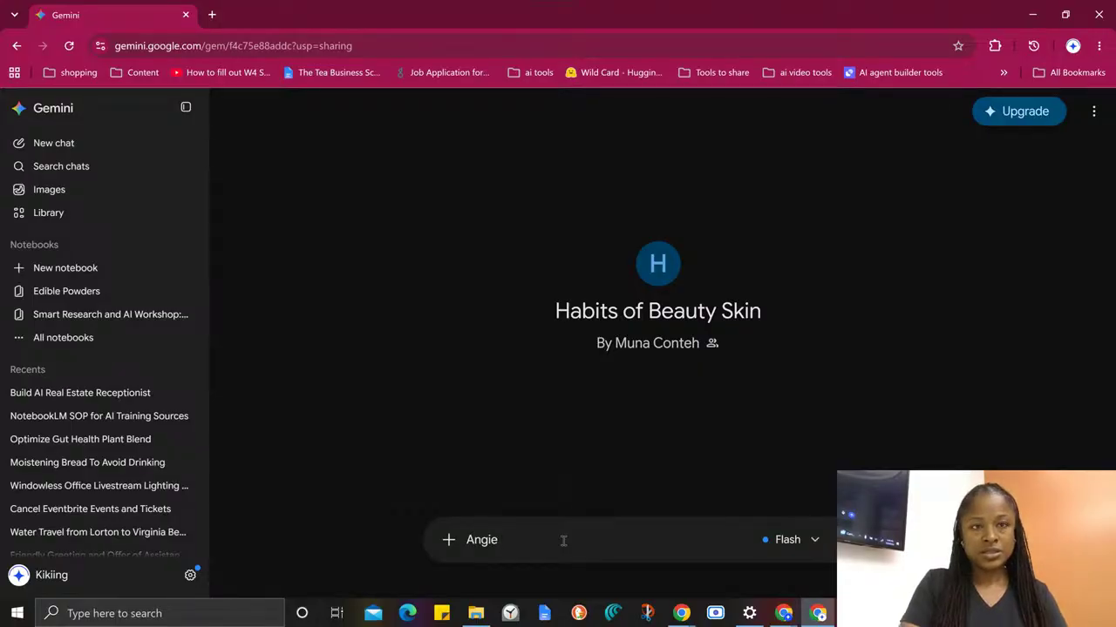
{"action": "key", "text": "ctrl+a"}
{"action": "type", "text": "Hi"}
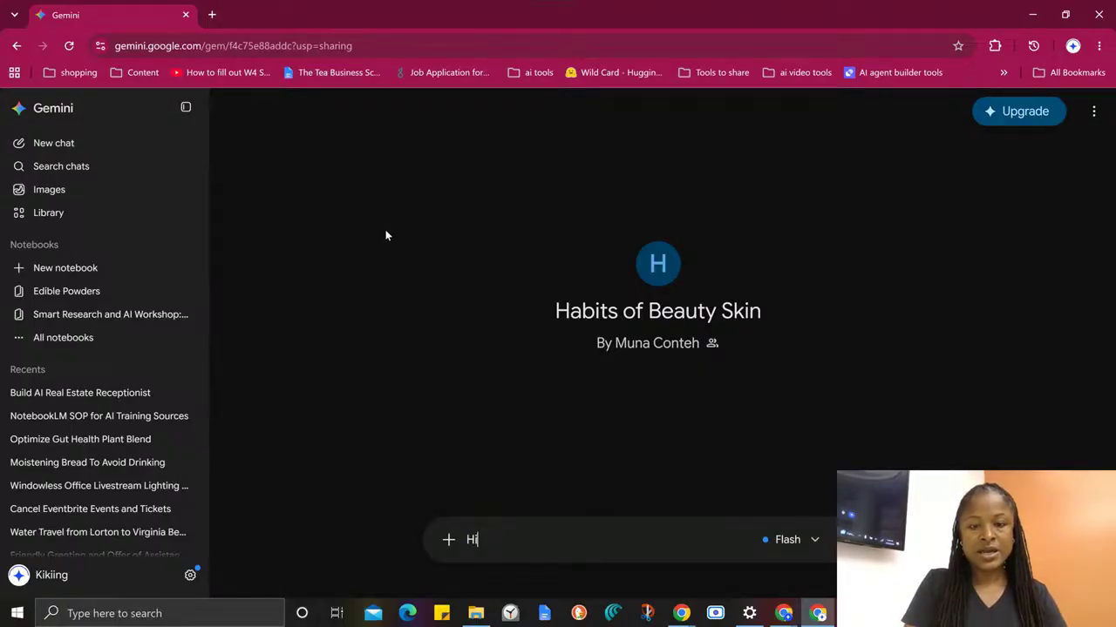
{"action": "key", "text": "Return"}
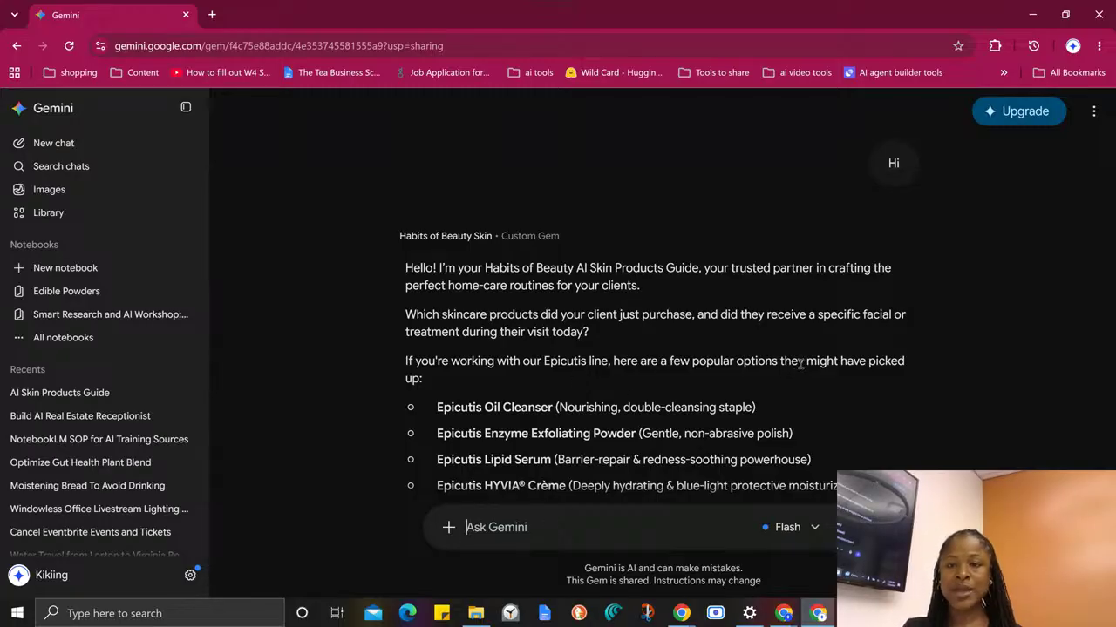
{"action": "scroll", "coordinate": [800, 364], "scroll_direction": "down", "scroll_amount": 2}
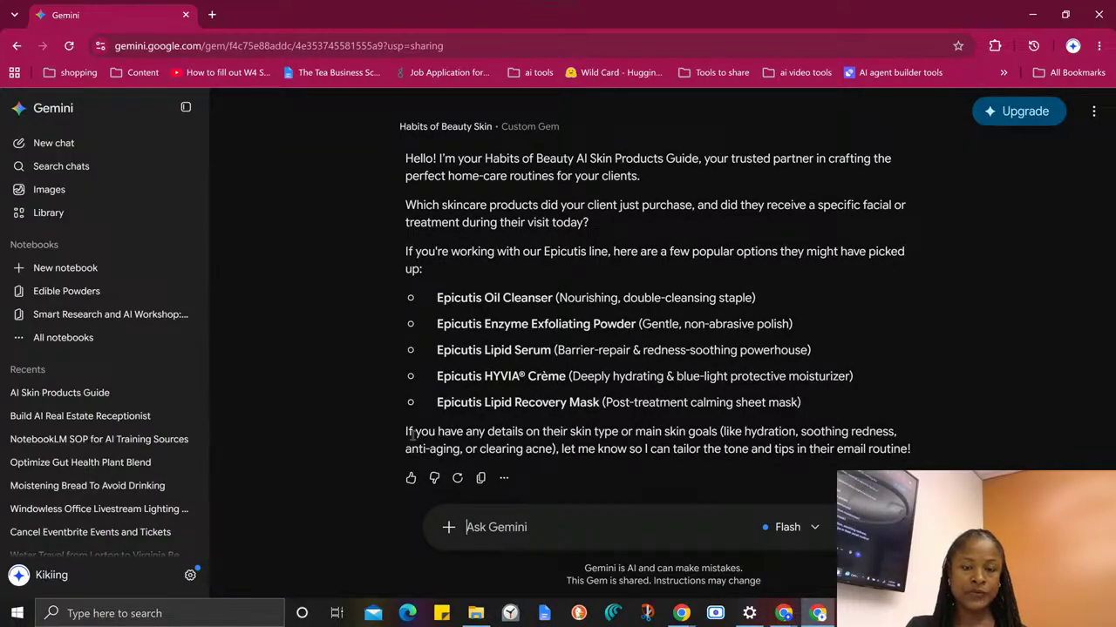
{"action": "left_click_drag", "start_coordinate": [414, 431], "coordinate": [923, 451]}
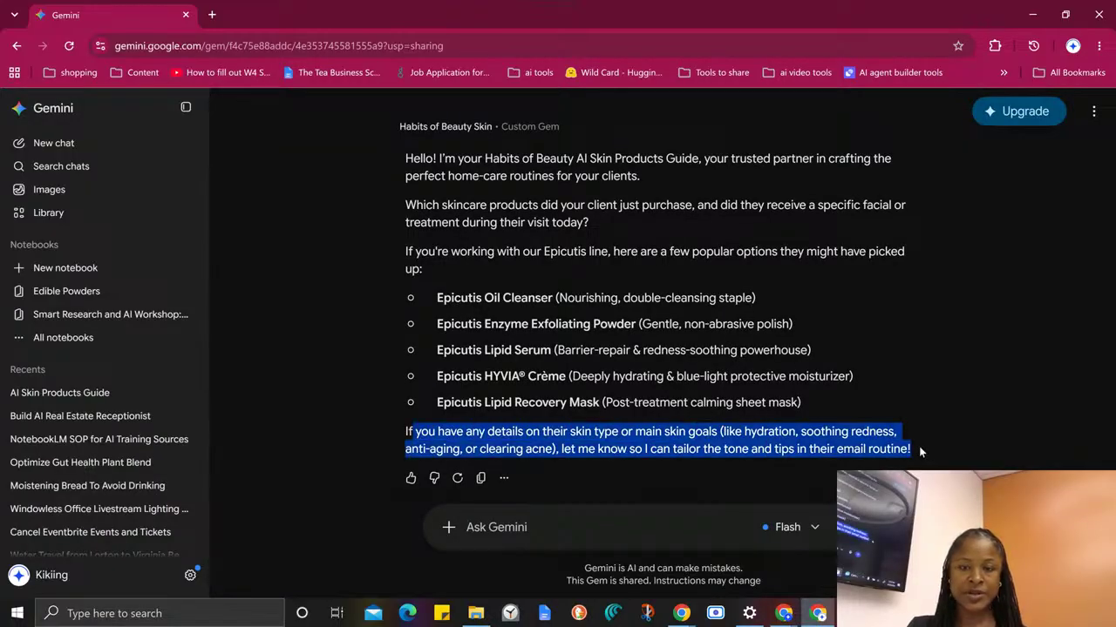
{"action": "left_click", "coordinate": [606, 317]}
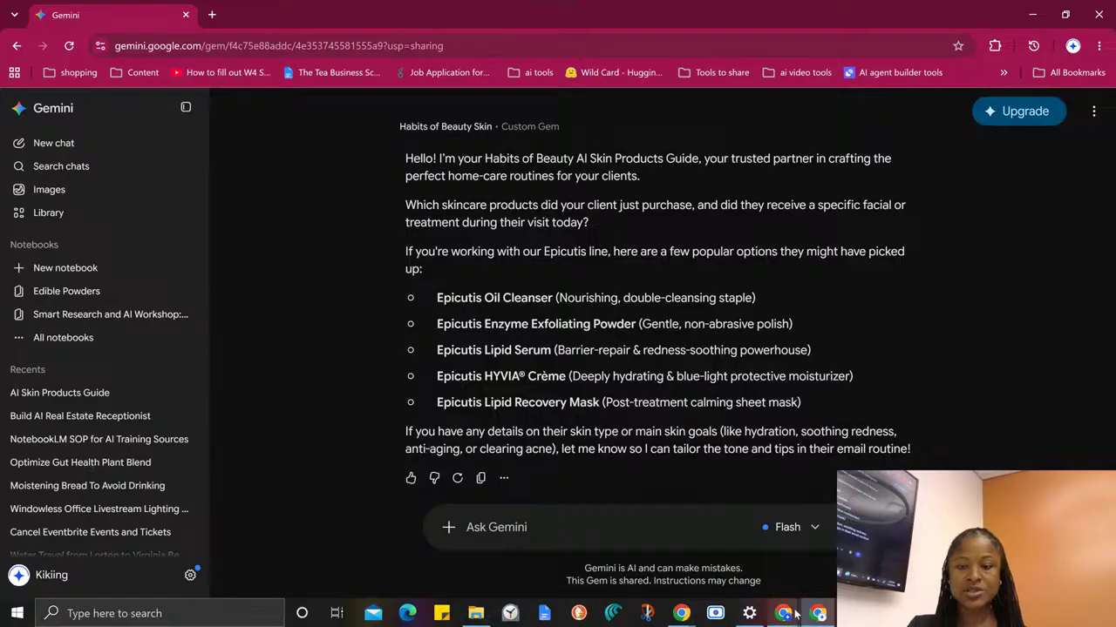
- Switch to the owner account's Gemini window, open the Habits of Beauty Skin Guide chat, and copy its full client prompt
{"action": "mouse_move", "coordinate": [789, 614]}
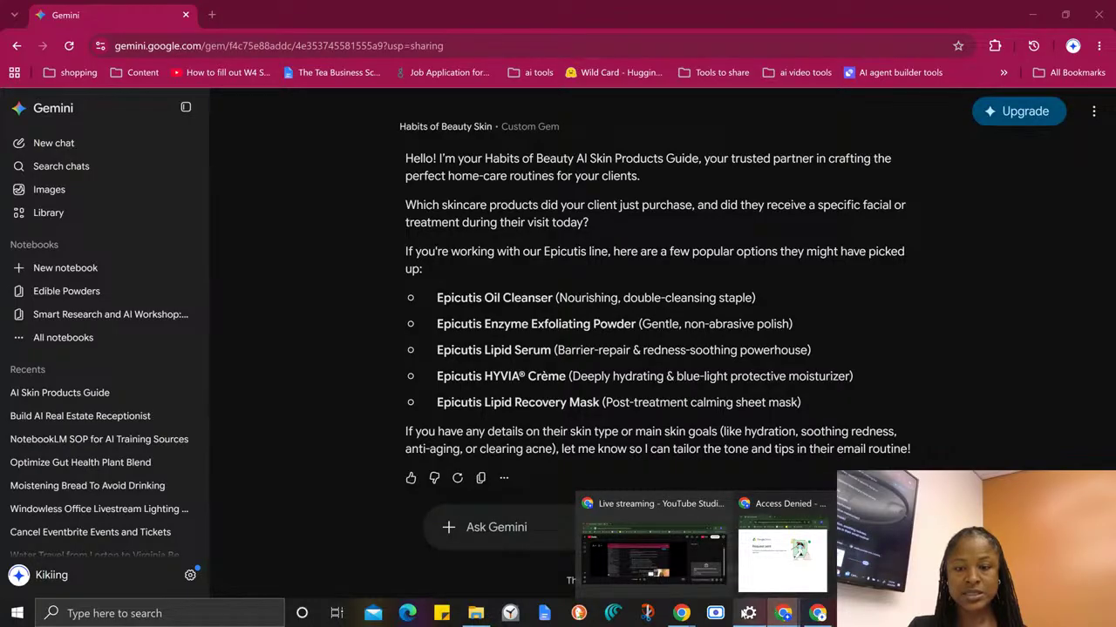
{"action": "mouse_move", "coordinate": [682, 614]}
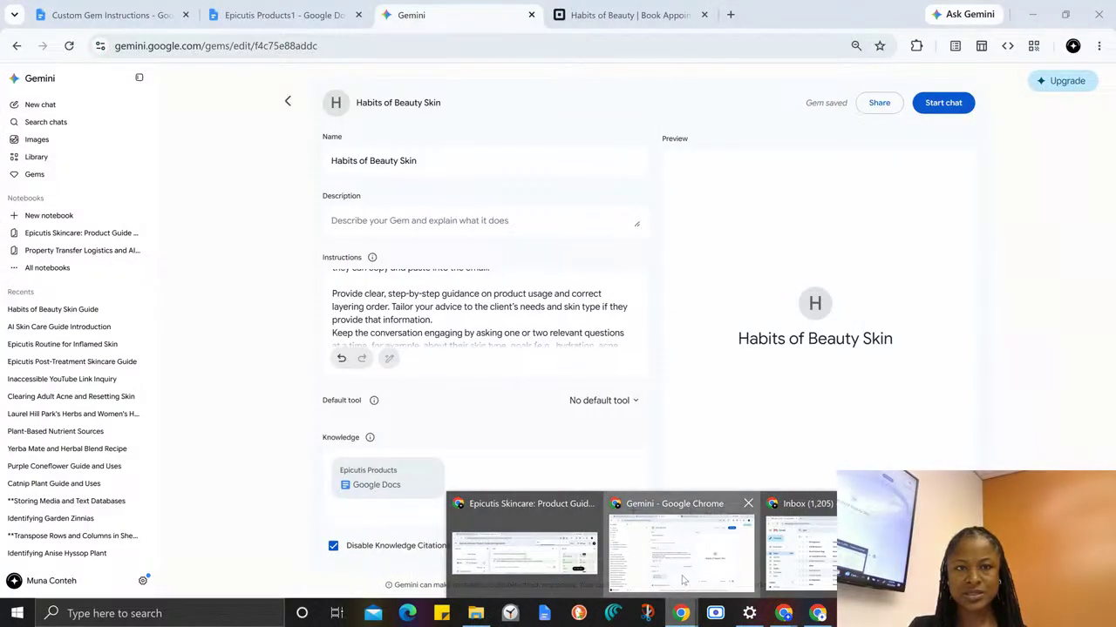
{"action": "left_click", "coordinate": [681, 579]}
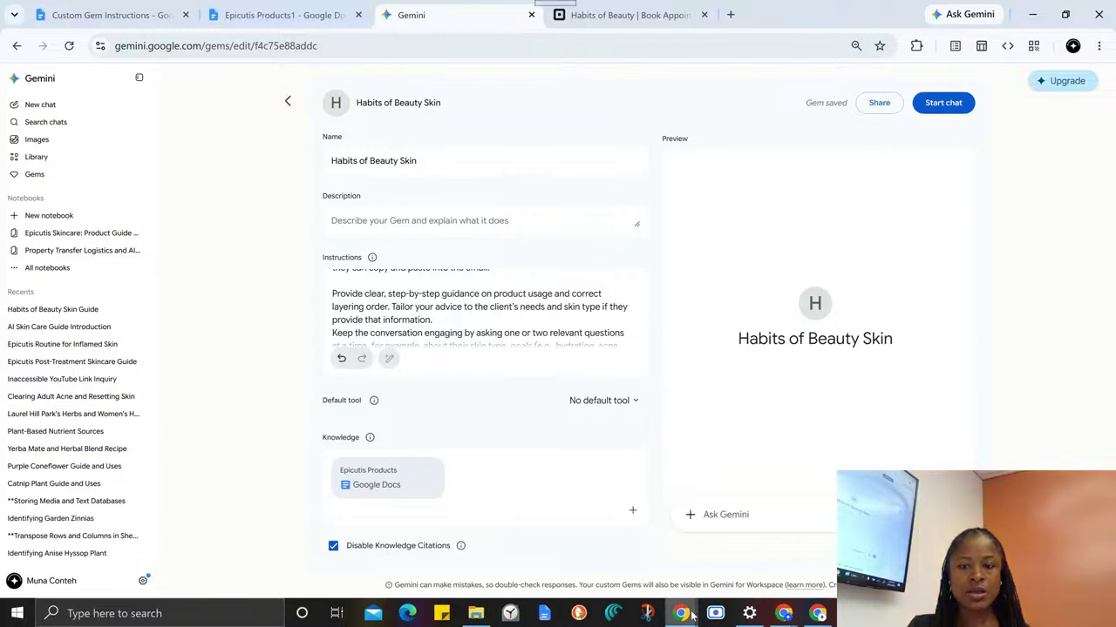
{"action": "mouse_move", "coordinate": [688, 614]}
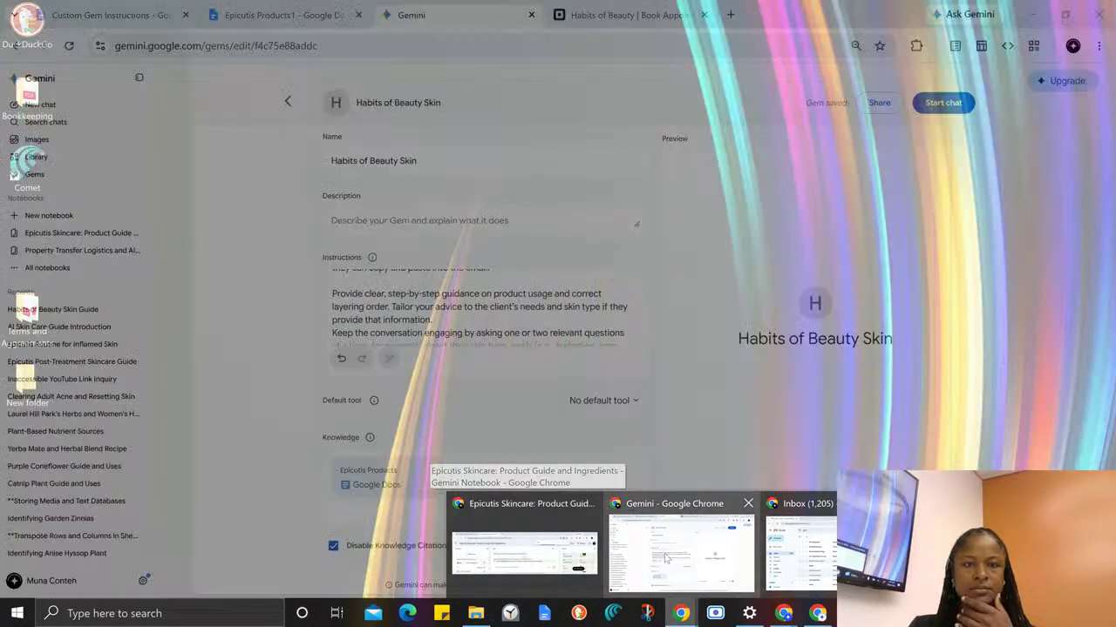
{"action": "left_click", "coordinate": [630, 557]}
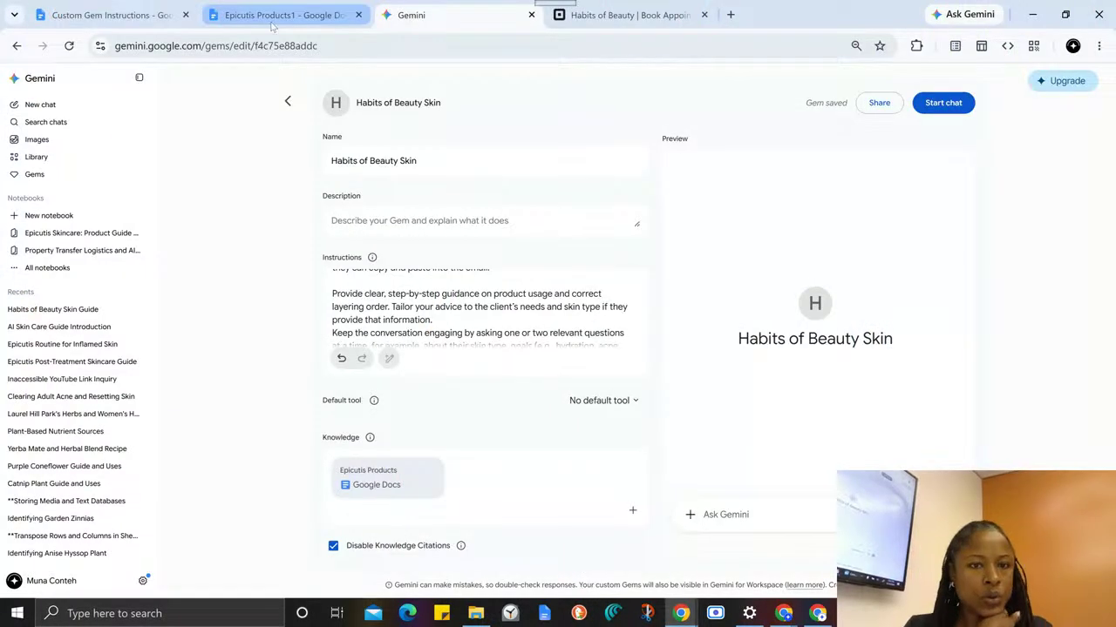
{"action": "left_click", "coordinate": [54, 311]}
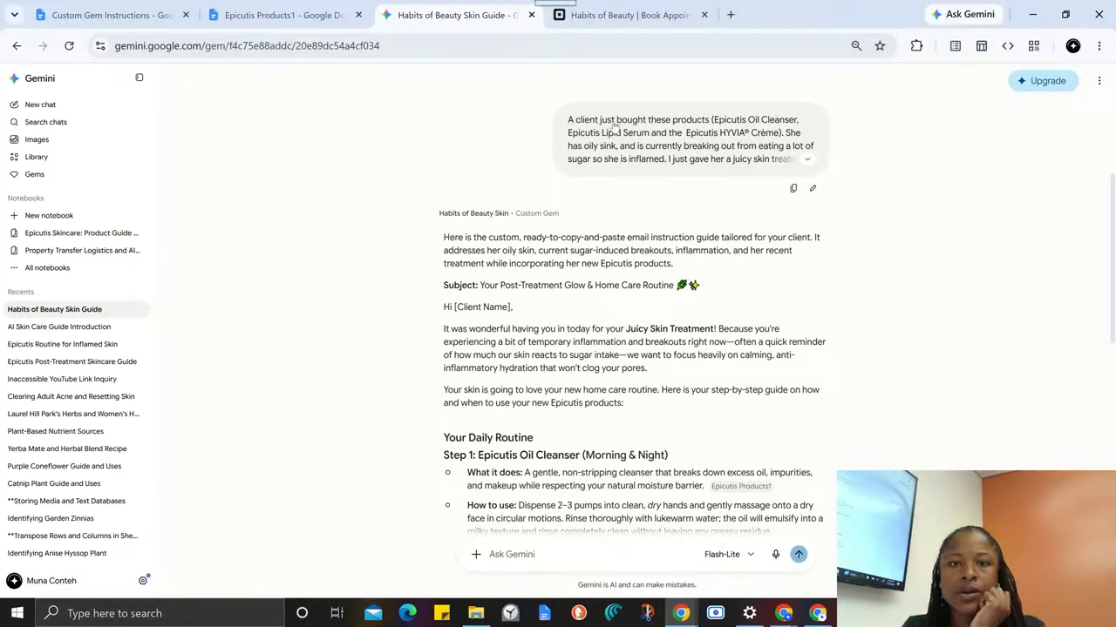
{"action": "left_click", "coordinate": [807, 159]}
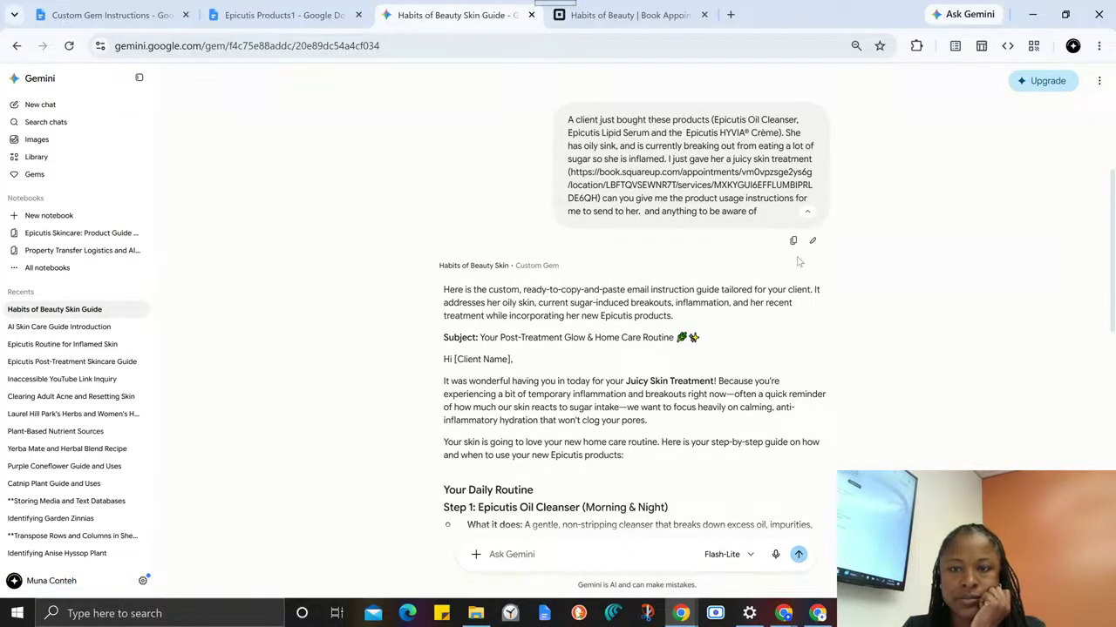
{"action": "left_click", "coordinate": [793, 240]}
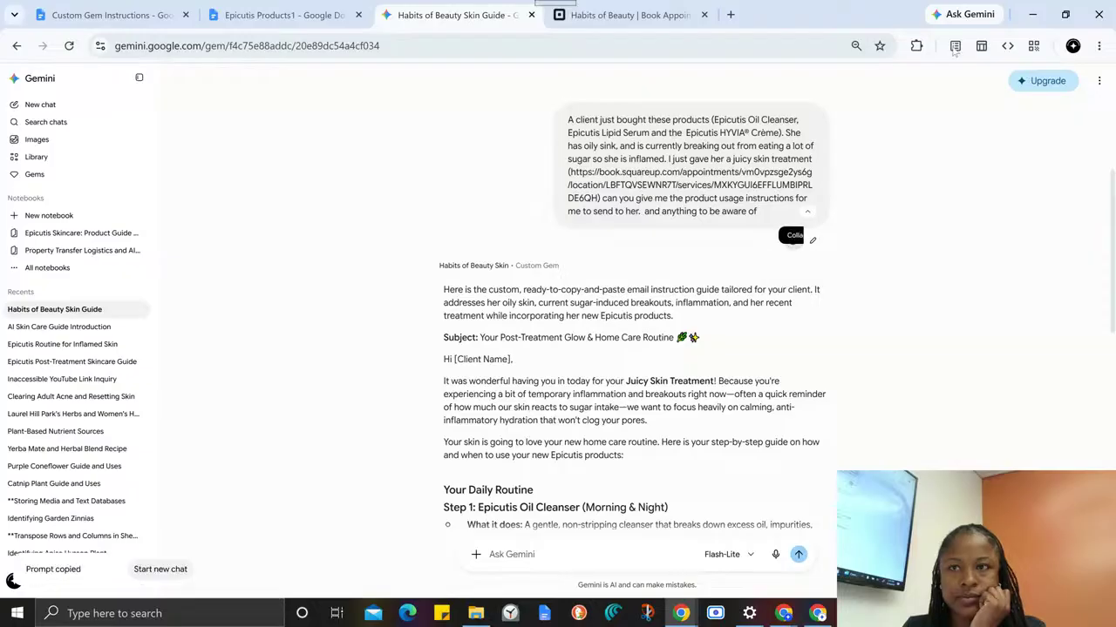
- Return to the invited account's Gem chat, paste the copied client prompt about the Epicutis products and juicy skin treatment, and submit it
{"action": "left_click", "coordinate": [1034, 14]}
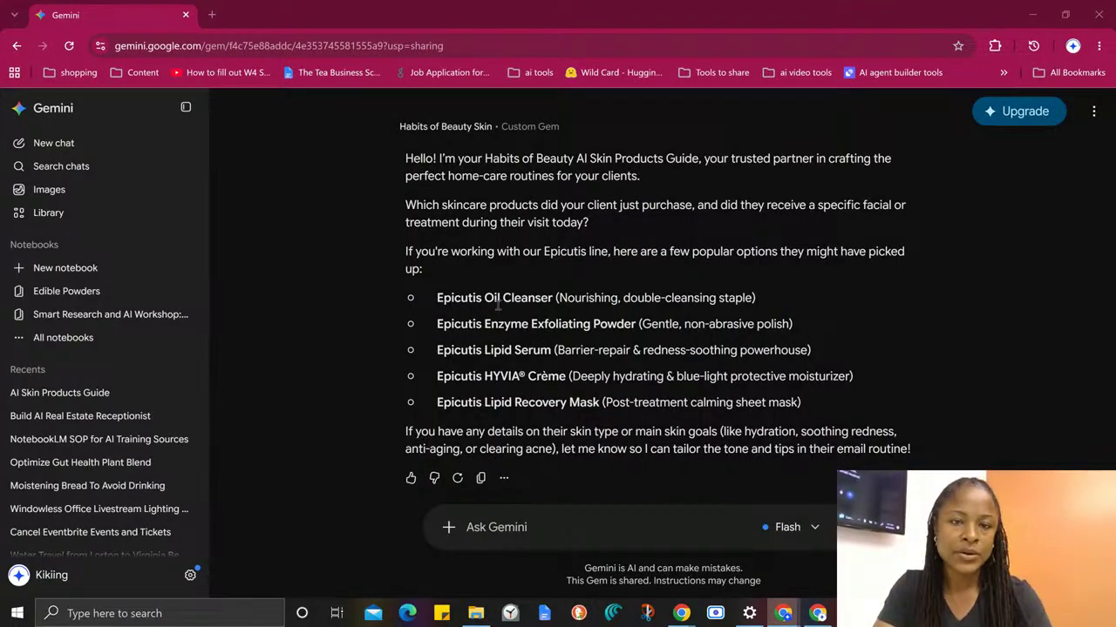
{"action": "left_click", "coordinate": [519, 527]}
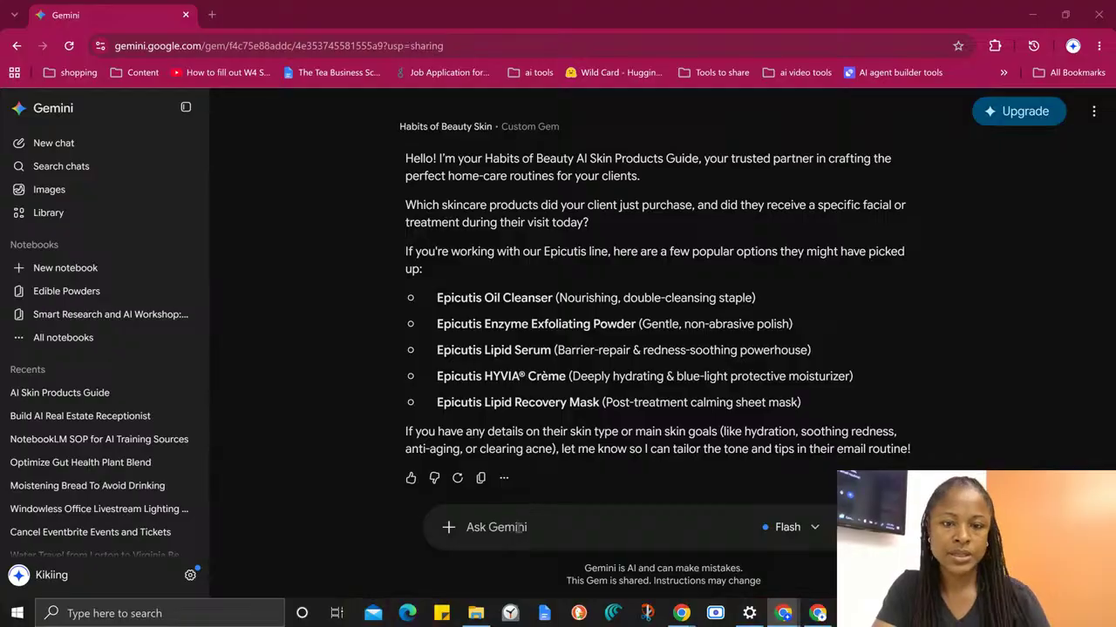
{"action": "key", "text": "ctrl+v"}
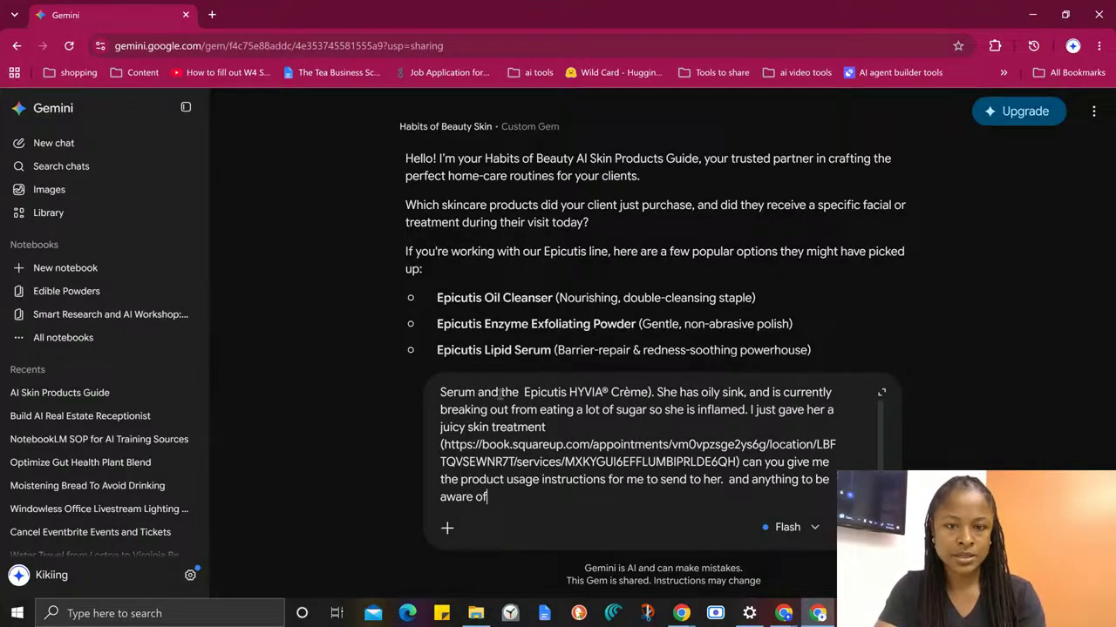
{"action": "left_click_drag", "start_coordinate": [495, 394], "coordinate": [477, 365]}
{"action": "left_click", "coordinate": [489, 460]}
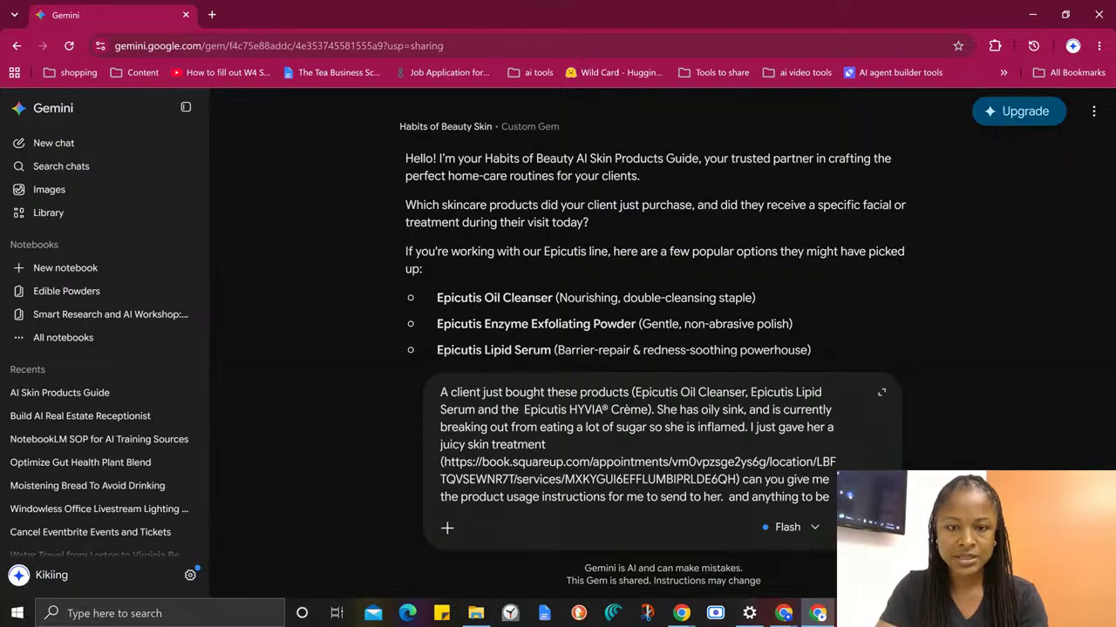
{"action": "key", "text": "Return"}
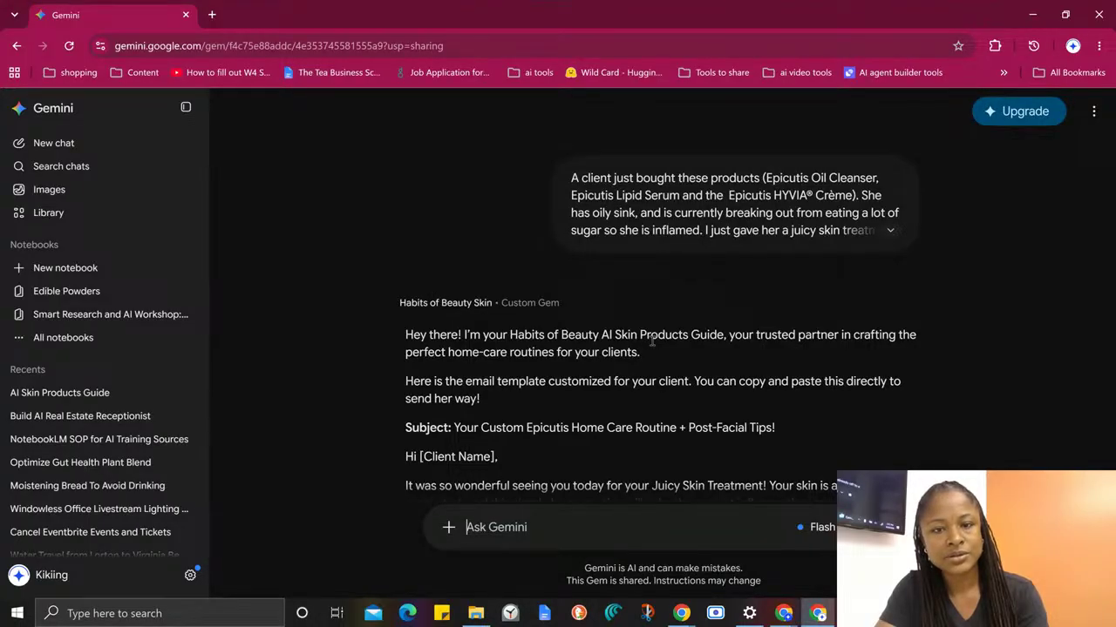
- Review the generated client email from its subject line through the Habits of Beauty sign-off, and open the conversation's options
{"action": "scroll", "coordinate": [652, 342], "scroll_direction": "down", "scroll_amount": 1}
{"action": "left_click_drag", "start_coordinate": [411, 310], "coordinate": [661, 341]}
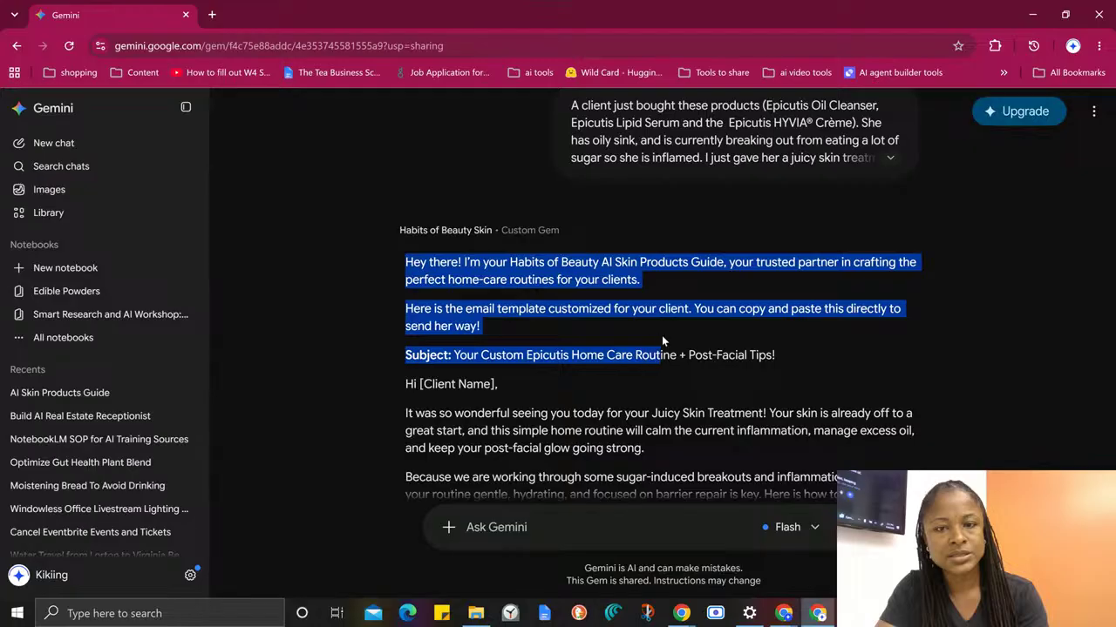
{"action": "left_click", "coordinate": [446, 316]}
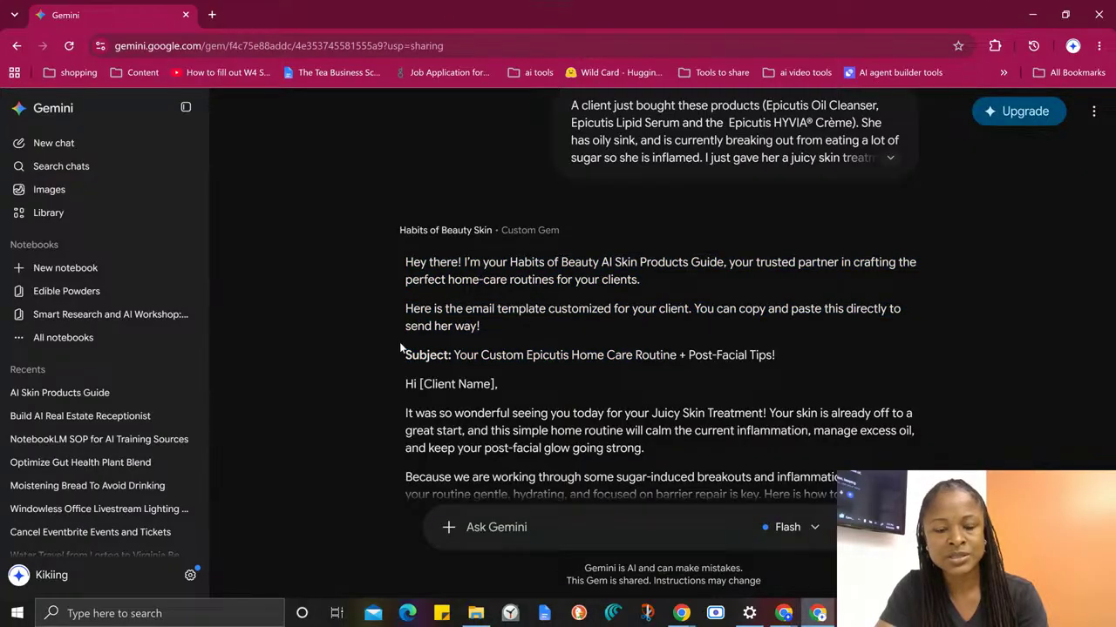
{"action": "scroll", "coordinate": [484, 346], "scroll_direction": "down", "scroll_amount": 2}
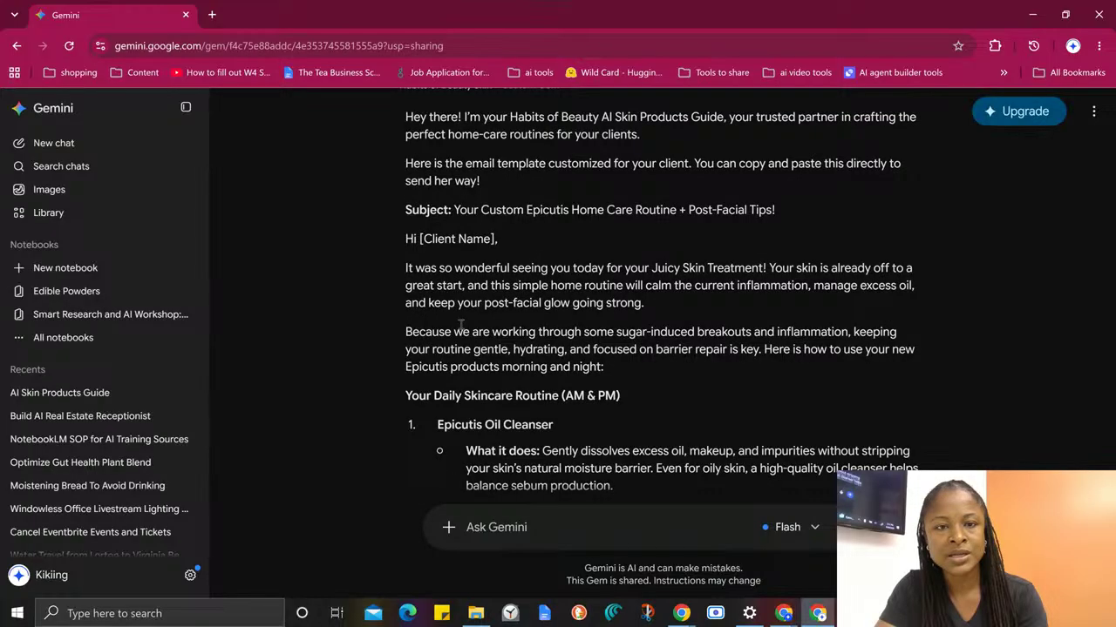
{"action": "left_click_drag", "start_coordinate": [405, 210], "coordinate": [723, 397]}
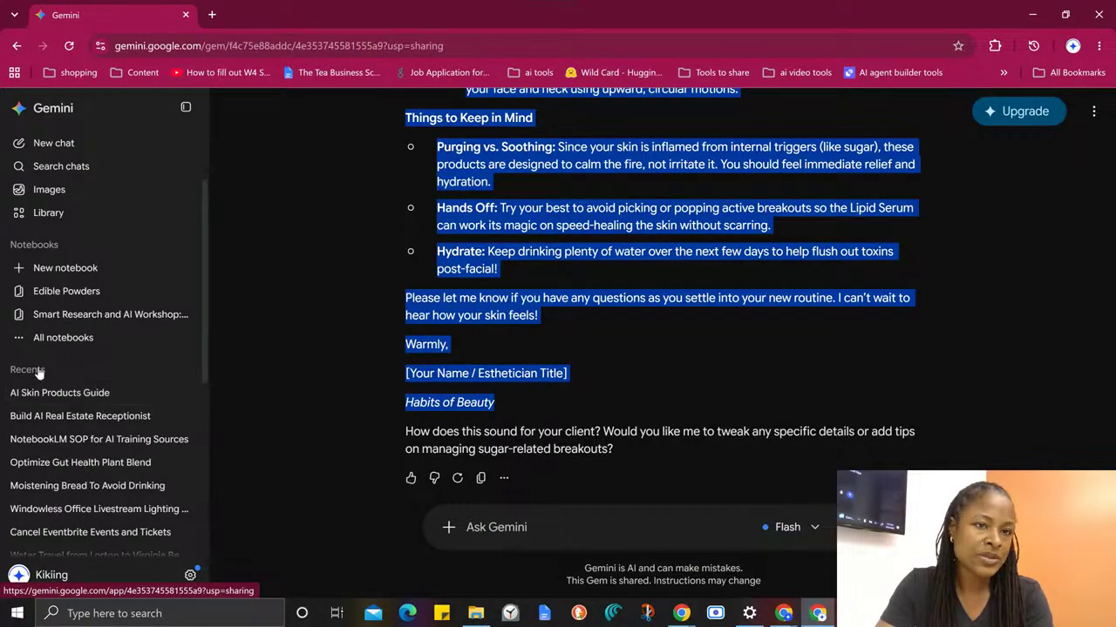
{"action": "left_click", "coordinate": [985, 199]}
{"action": "left_click", "coordinate": [1095, 114]}
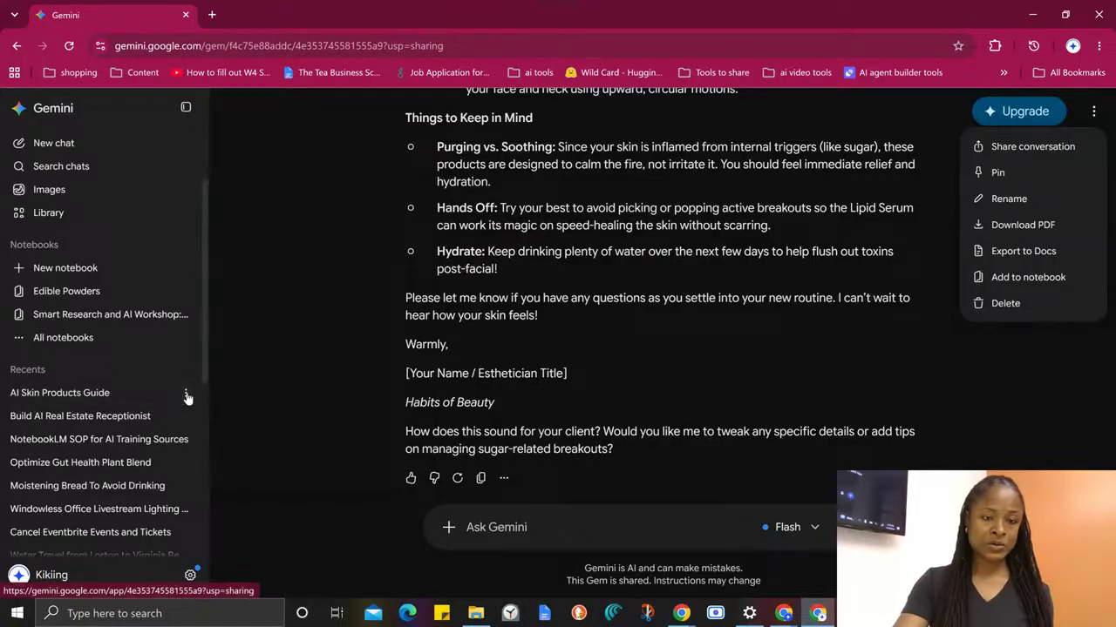
- Pin the AI Skin Products Guide chat and check the pinning by sending "hi" in the Build AI Real Estate Receptionist chat
{"action": "left_click", "coordinate": [186, 393]}
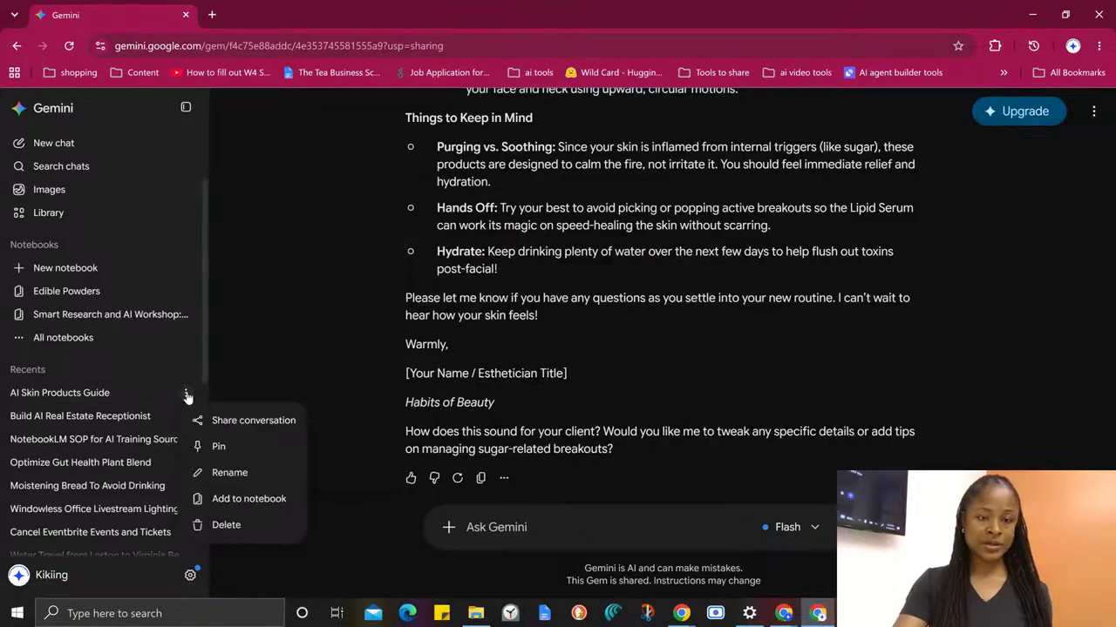
{"action": "left_click", "coordinate": [232, 451]}
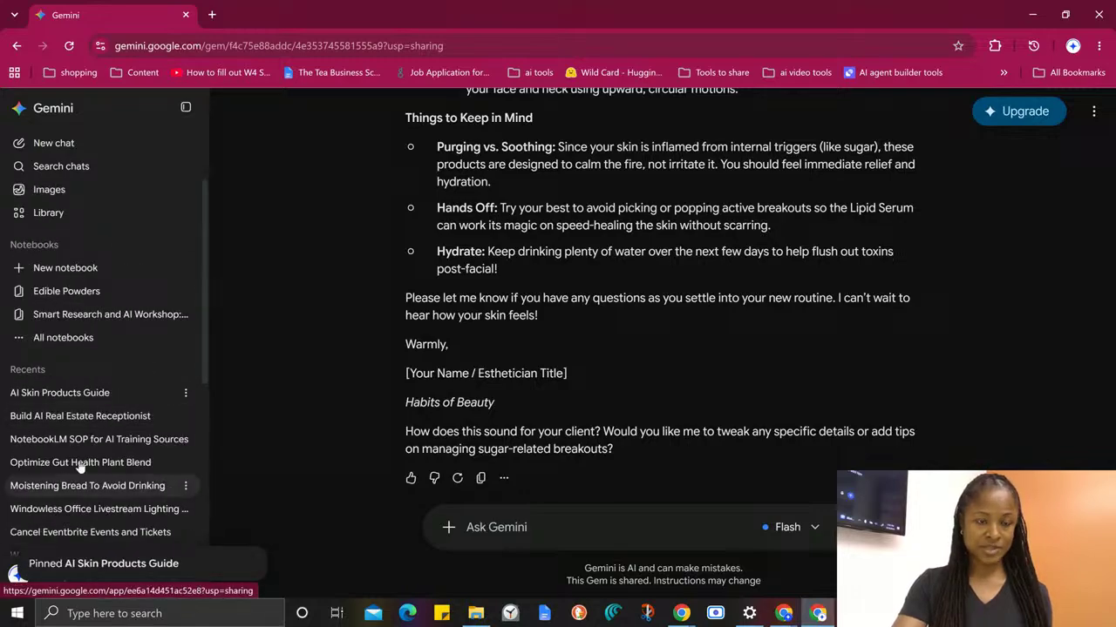
{"action": "left_click", "coordinate": [73, 420]}
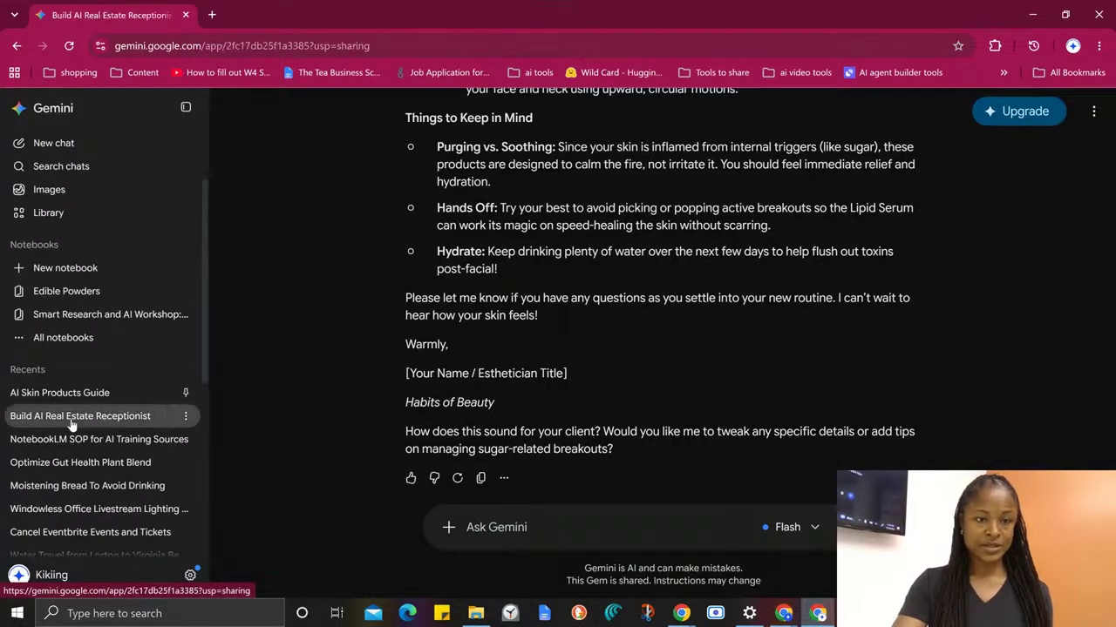
{"action": "type", "text": "hi"}
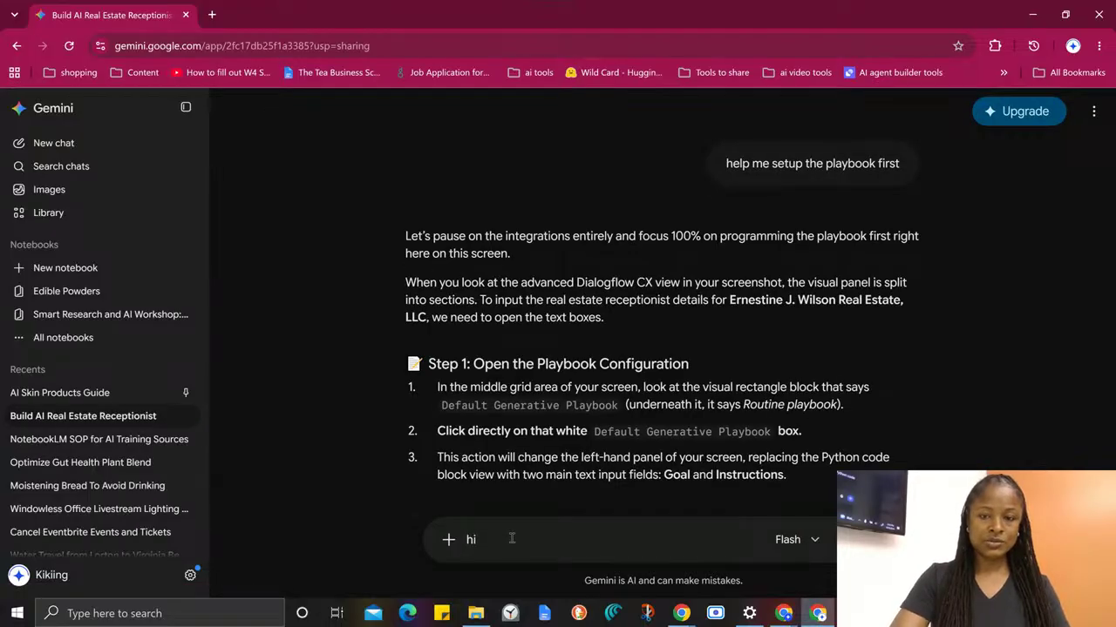
{"action": "key", "text": "Return"}
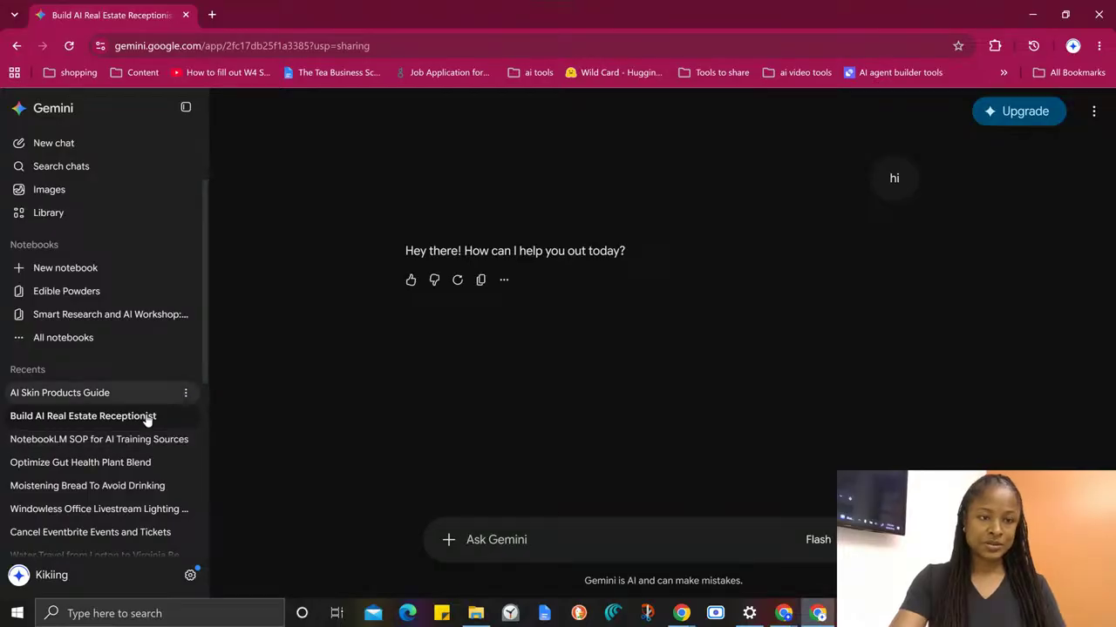
- Rename the pinned AI Skin Products Guide chat to "*AI Skin Products Guide"
{"action": "left_click", "coordinate": [185, 398]}
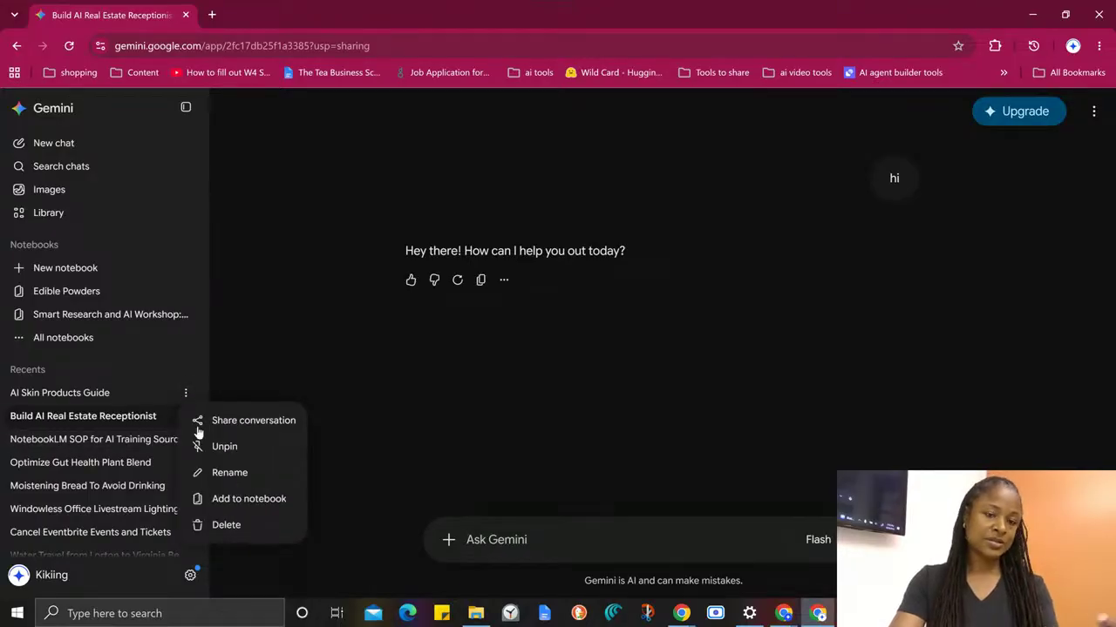
{"action": "left_click", "coordinate": [216, 482]}
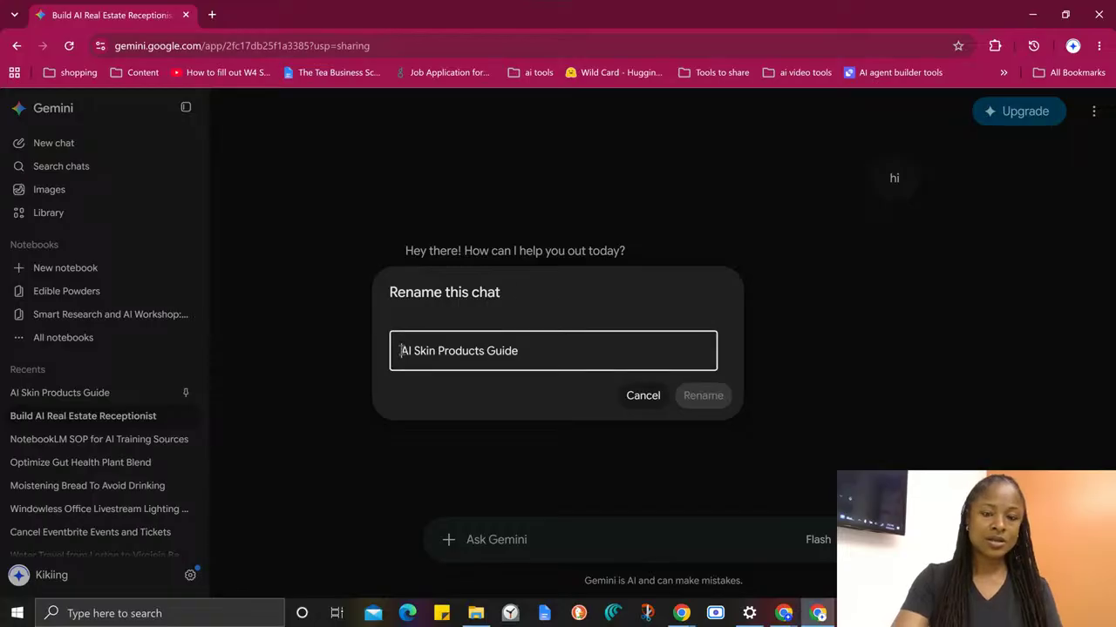
{"action": "left_click", "coordinate": [400, 350]}
{"action": "type", "text": "*"}
{"action": "left_click", "coordinate": [703, 395]}
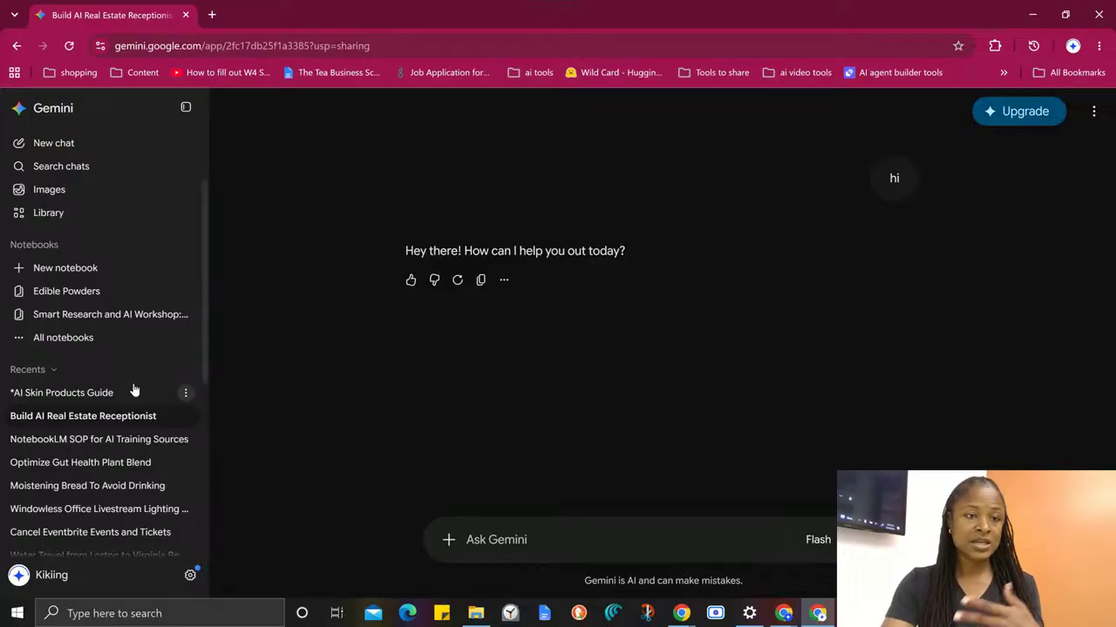
- Reopen the pinned *AI Skin Products Guide chat and review the client prompt and the generated email through its sign-off
{"action": "left_click", "coordinate": [94, 396]}
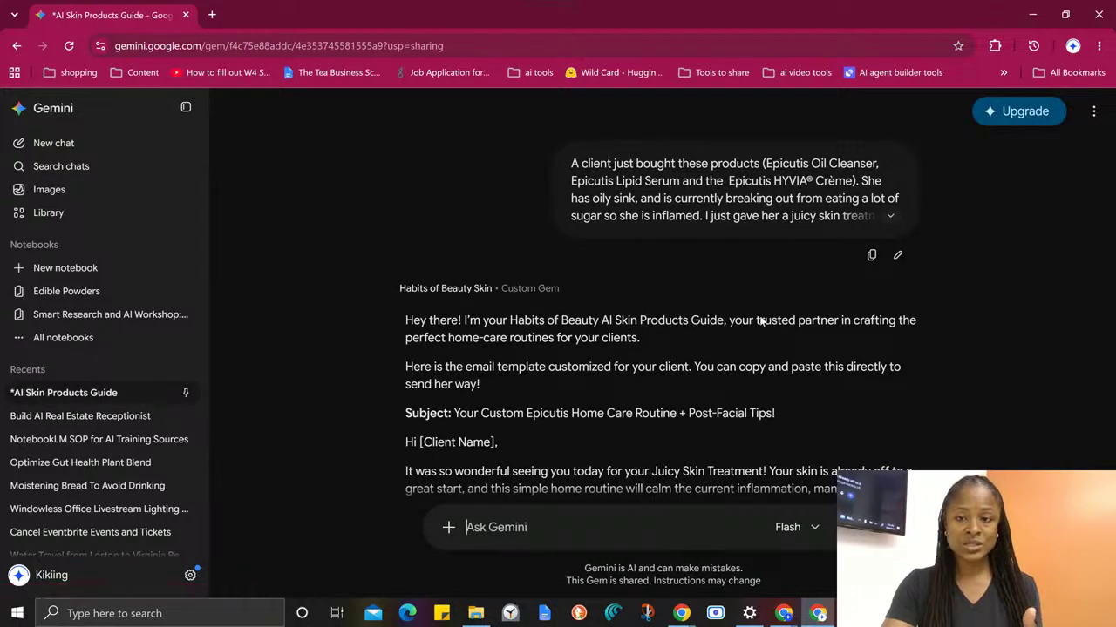
{"action": "scroll", "coordinate": [796, 253], "scroll_direction": "down", "scroll_amount": 10}
{"action": "scroll", "coordinate": [813, 384], "scroll_direction": "up", "scroll_amount": 2}
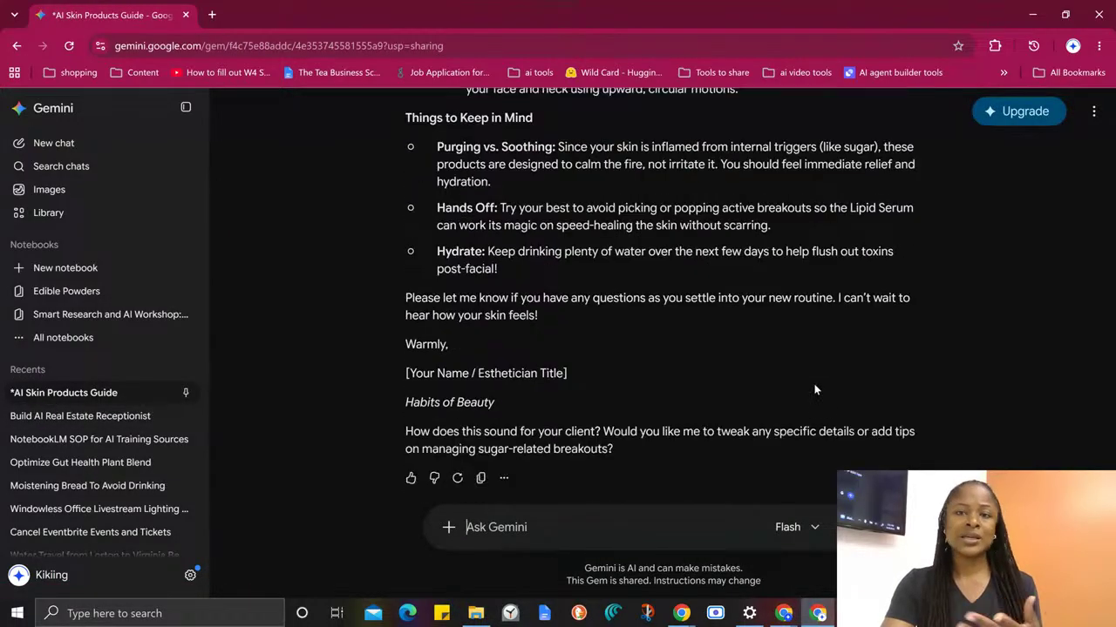
{"action": "scroll", "coordinate": [802, 405], "scroll_direction": "down", "scroll_amount": 2}
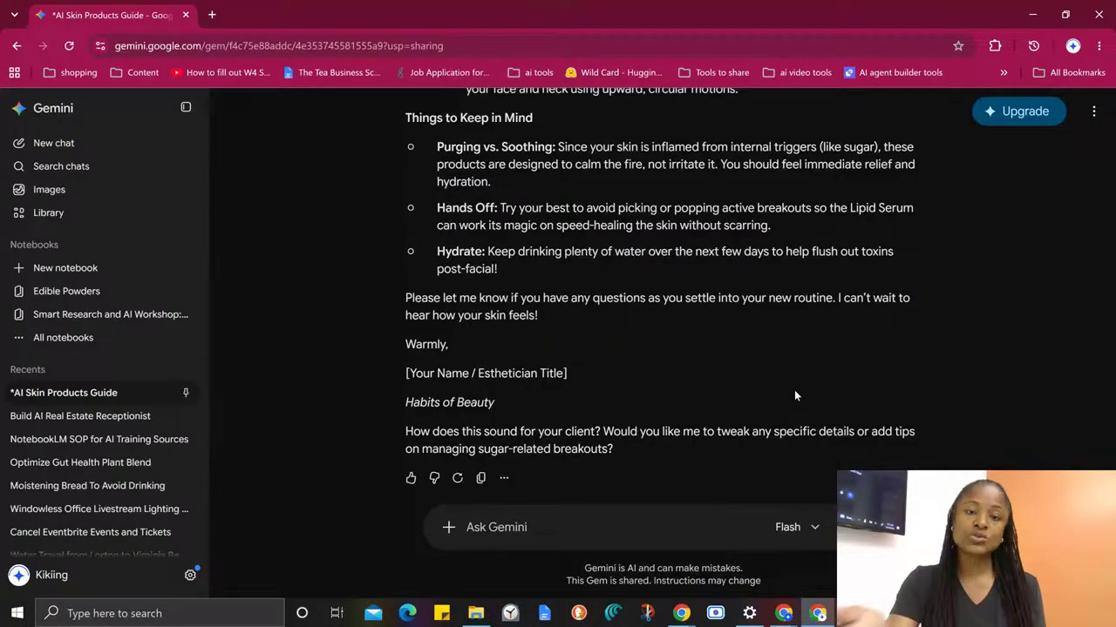
- Switch to the owner account's browser window and look over the Epicutis Products1 product list and the Custom Gem Instructions document
{"action": "left_click", "coordinate": [1035, 14]}
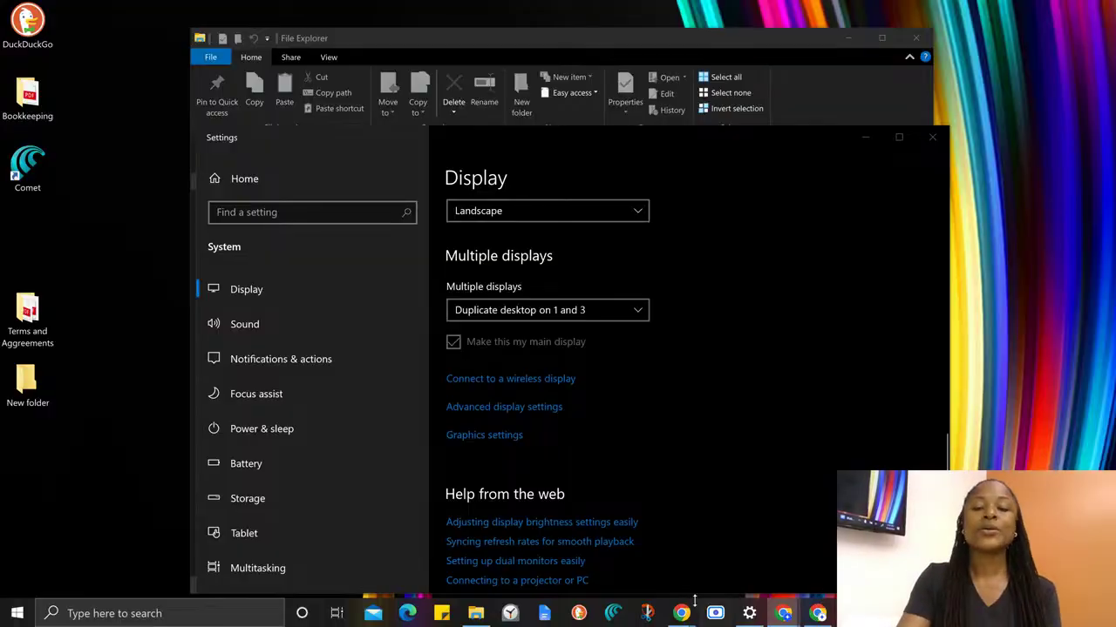
{"action": "mouse_move", "coordinate": [681, 612]}
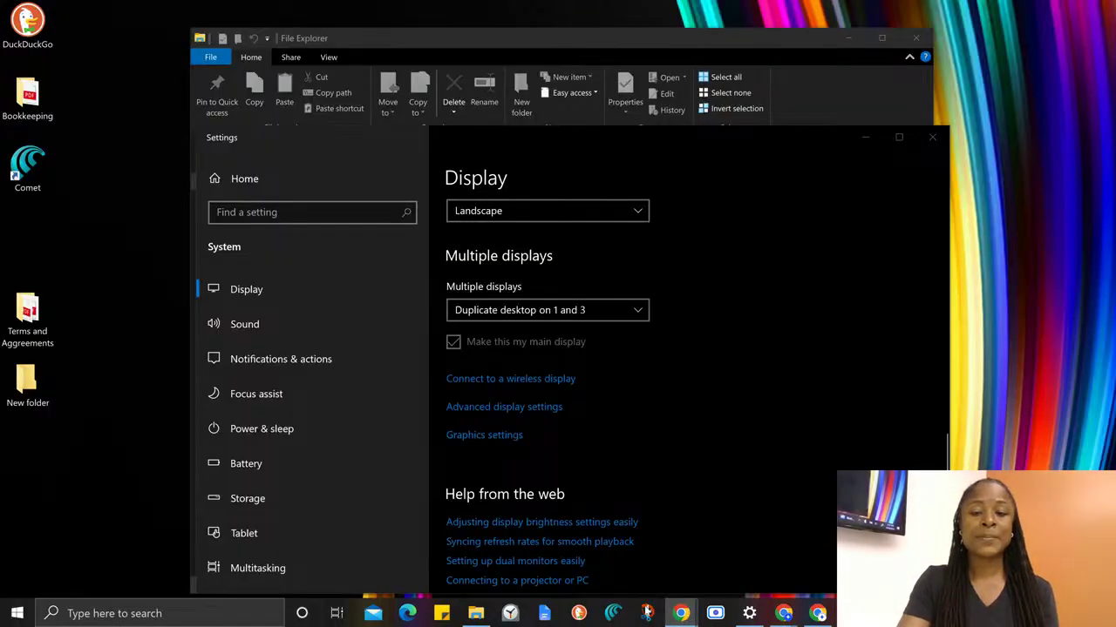
{"action": "left_click", "coordinate": [697, 553]}
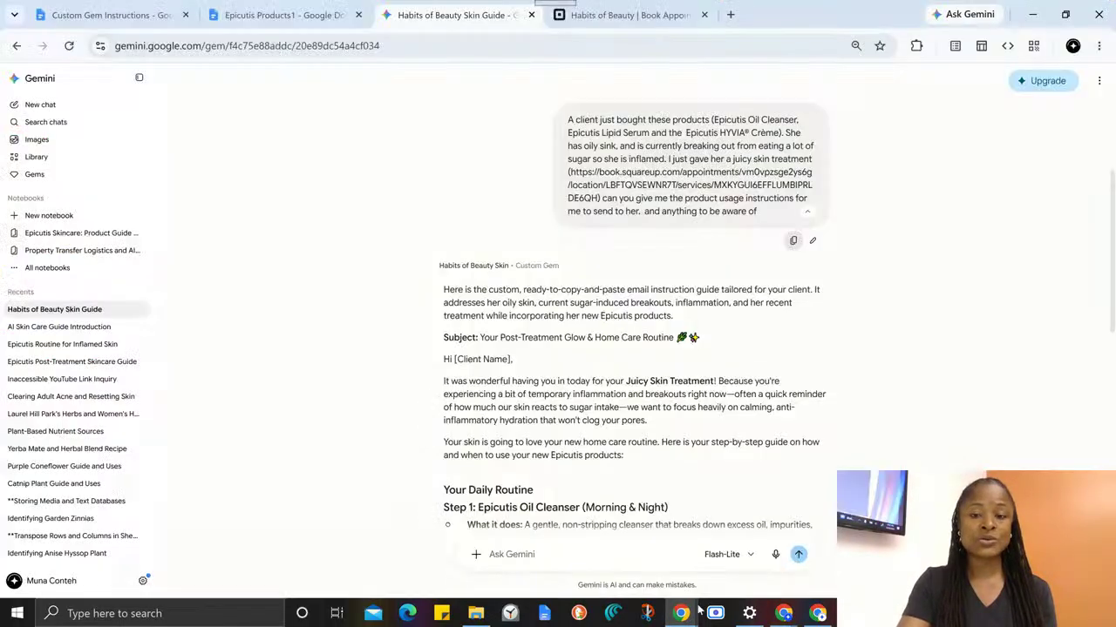
{"action": "left_click", "coordinate": [298, 18]}
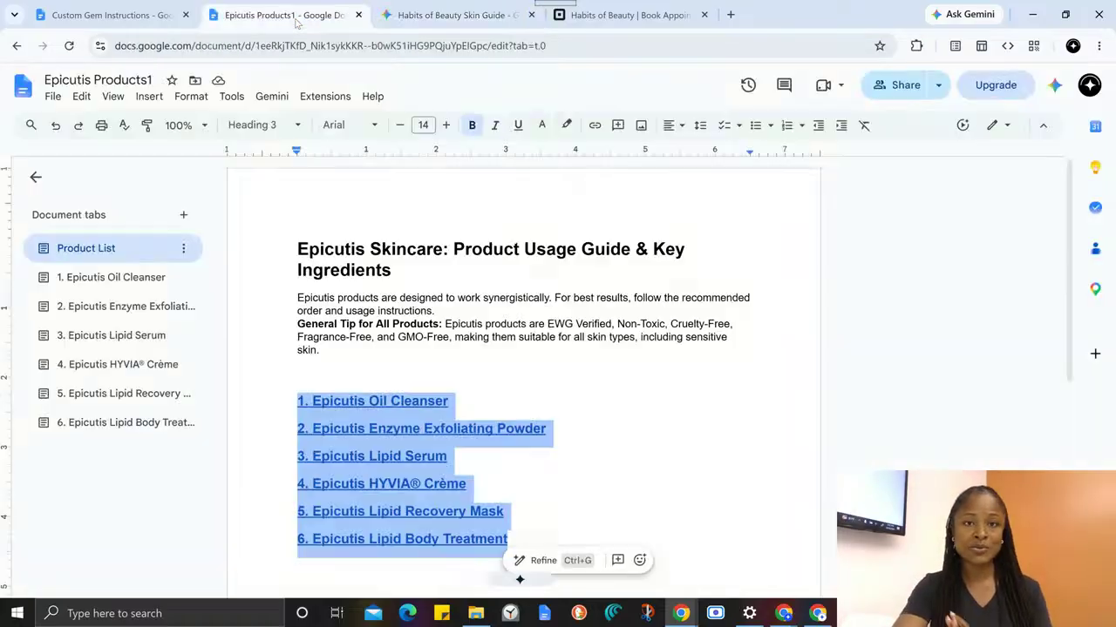
{"action": "left_click", "coordinate": [144, 15]}
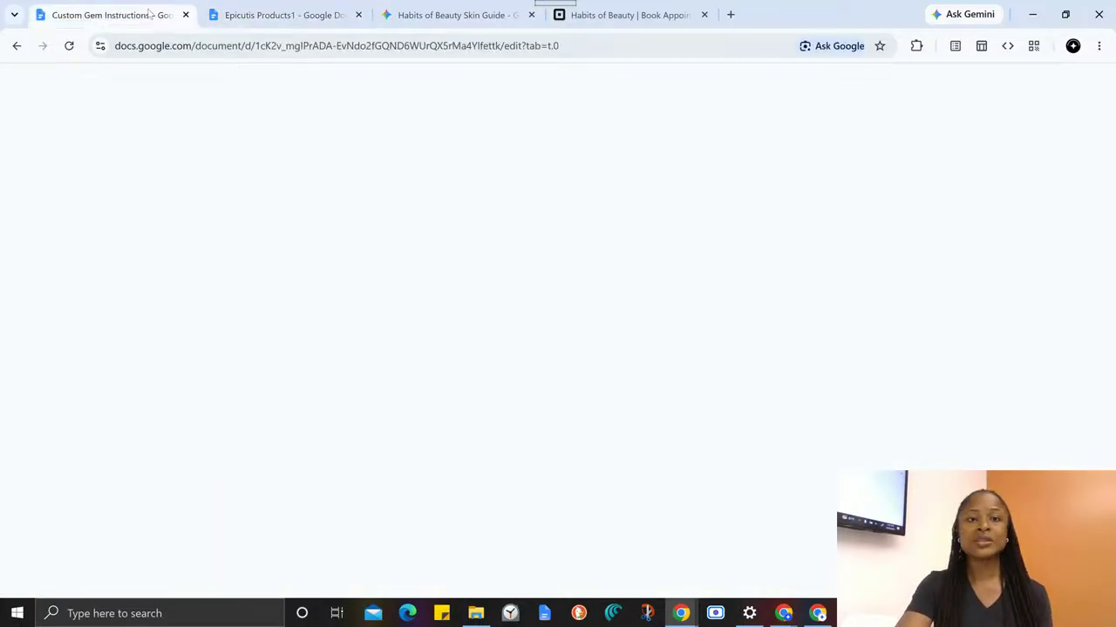
{"action": "scroll", "coordinate": [692, 501], "scroll_direction": "up", "scroll_amount": 5}
{"action": "scroll", "coordinate": [662, 471], "scroll_direction": "down", "scroll_amount": 2}
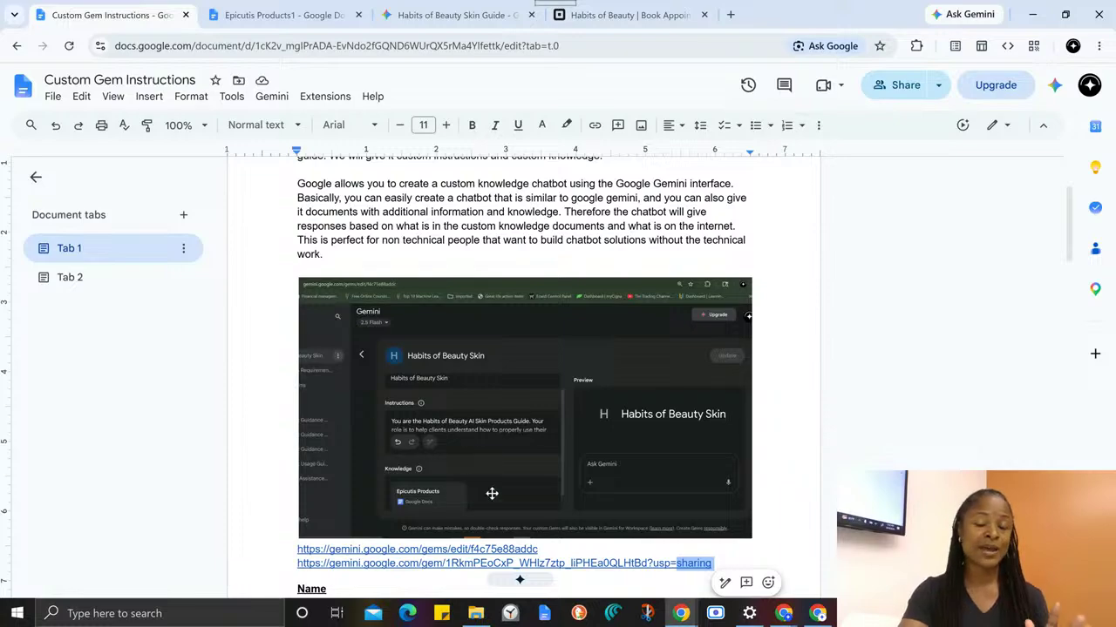
{"action": "scroll", "coordinate": [492, 493], "scroll_direction": "up", "scroll_amount": 1}
{"action": "scroll", "coordinate": [496, 493], "scroll_direction": "down", "scroll_amount": 1}
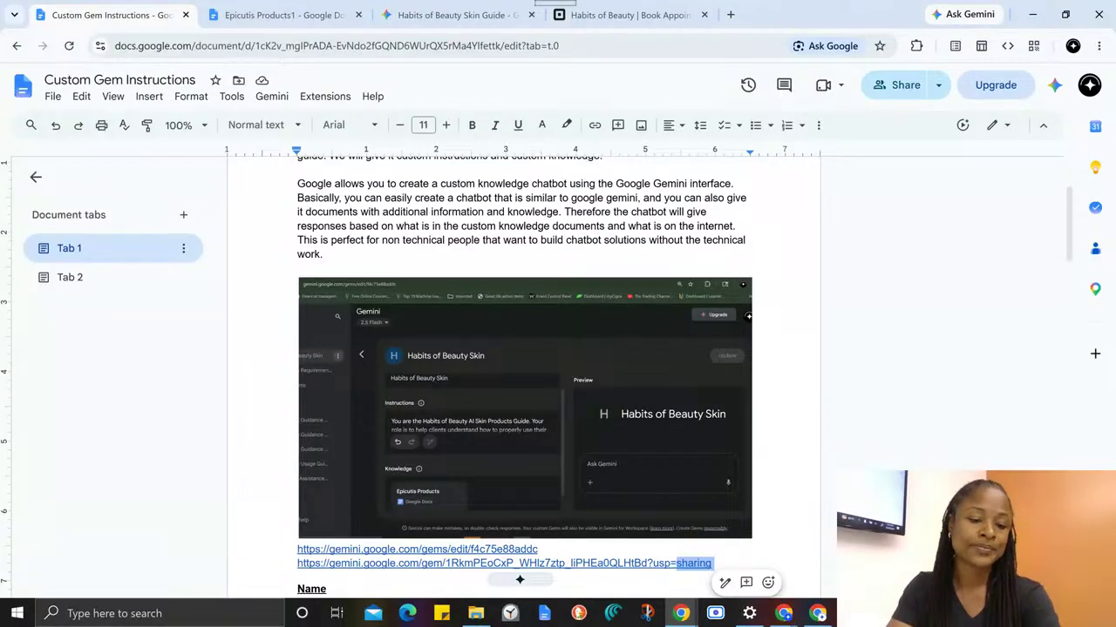
- Switch to the YouTube Studio live streaming window and start ending the live stream
{"action": "left_click", "coordinate": [271, 619]}
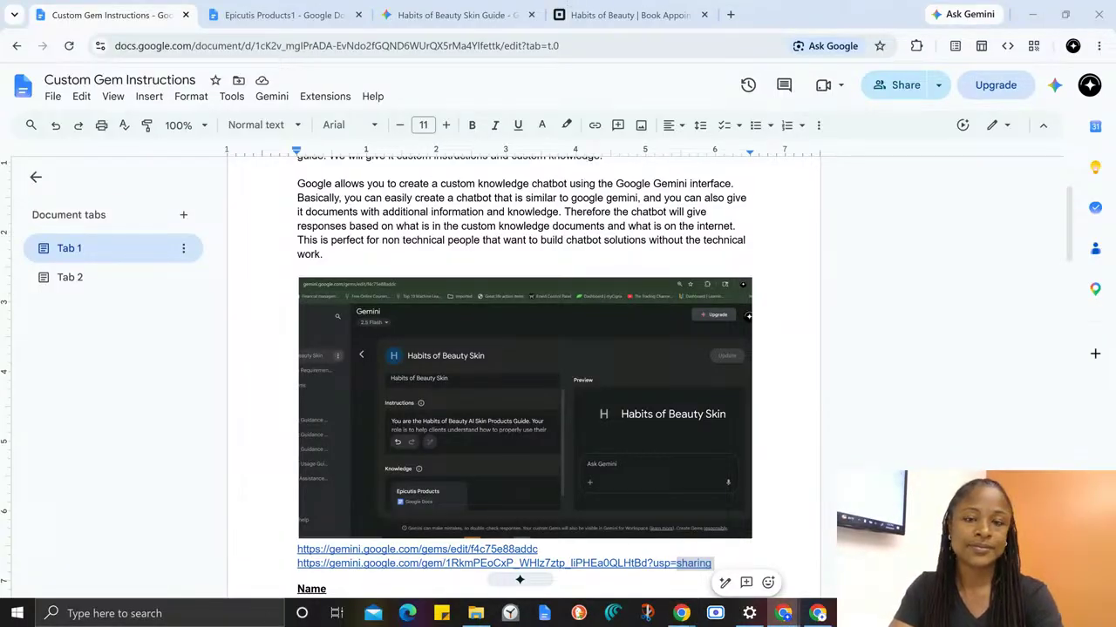
{"action": "left_click_drag", "start_coordinate": [454, 626], "coordinate": [402, 61]}
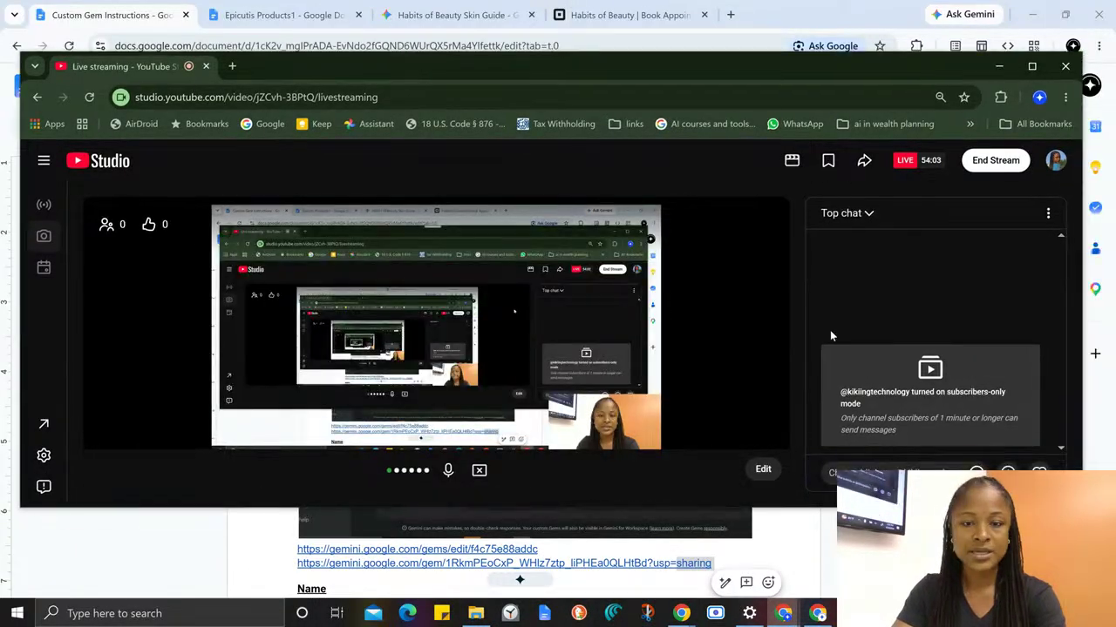
{"action": "left_click", "coordinate": [993, 164]}
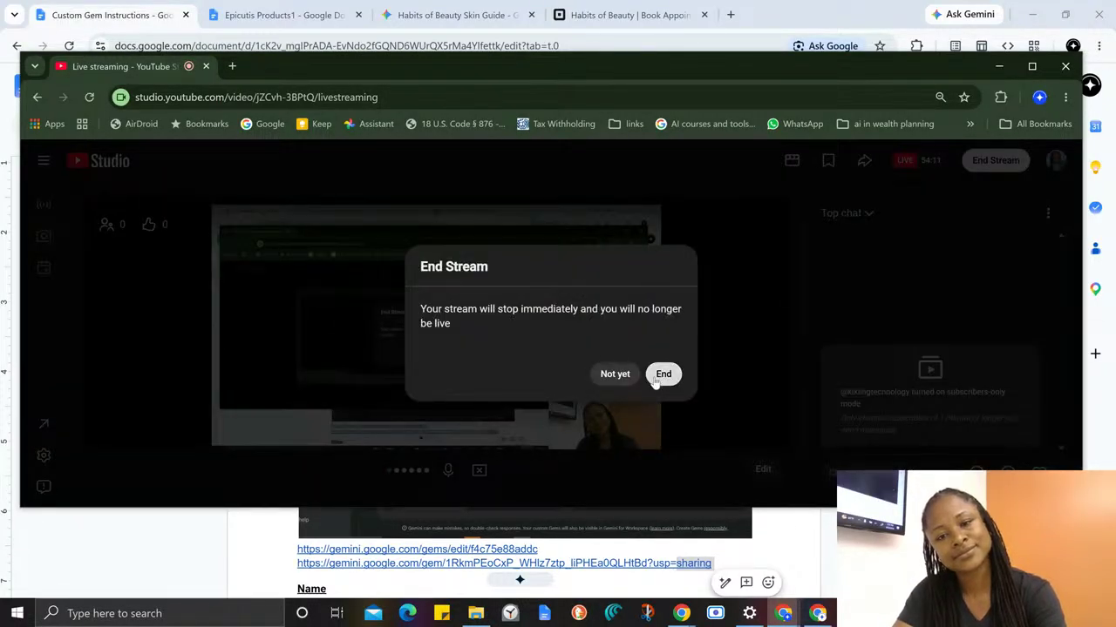